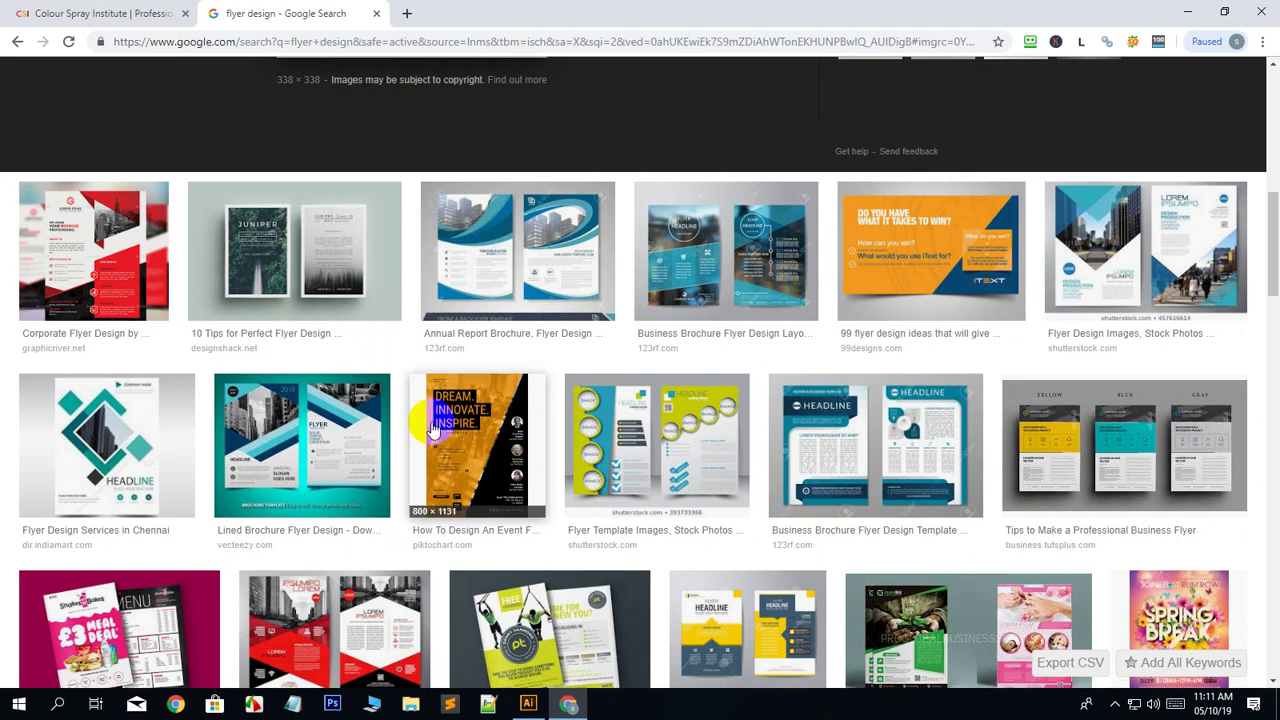
# Open the preview of the red Corporate Flyer Design image result and look over its layout.
pyautogui.click(108, 258)
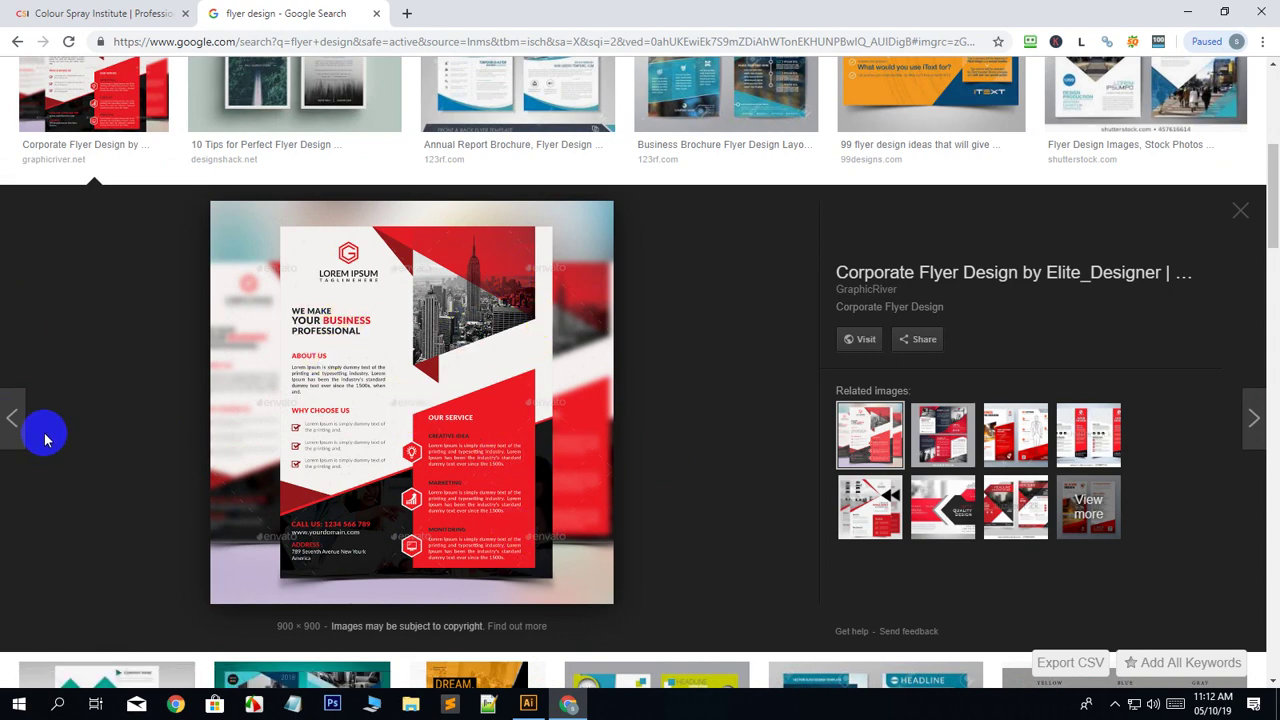
pyautogui.scroll(-4, 121, 506)
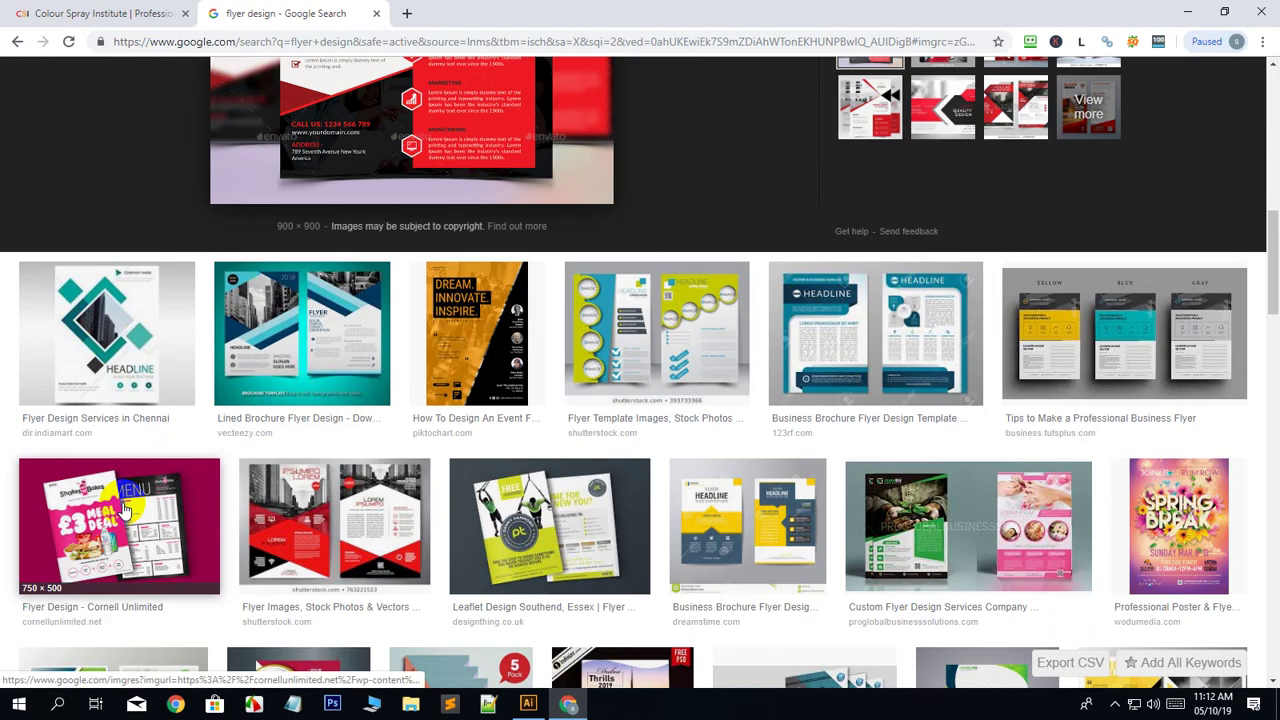
pyautogui.scroll(5, 124, 510)
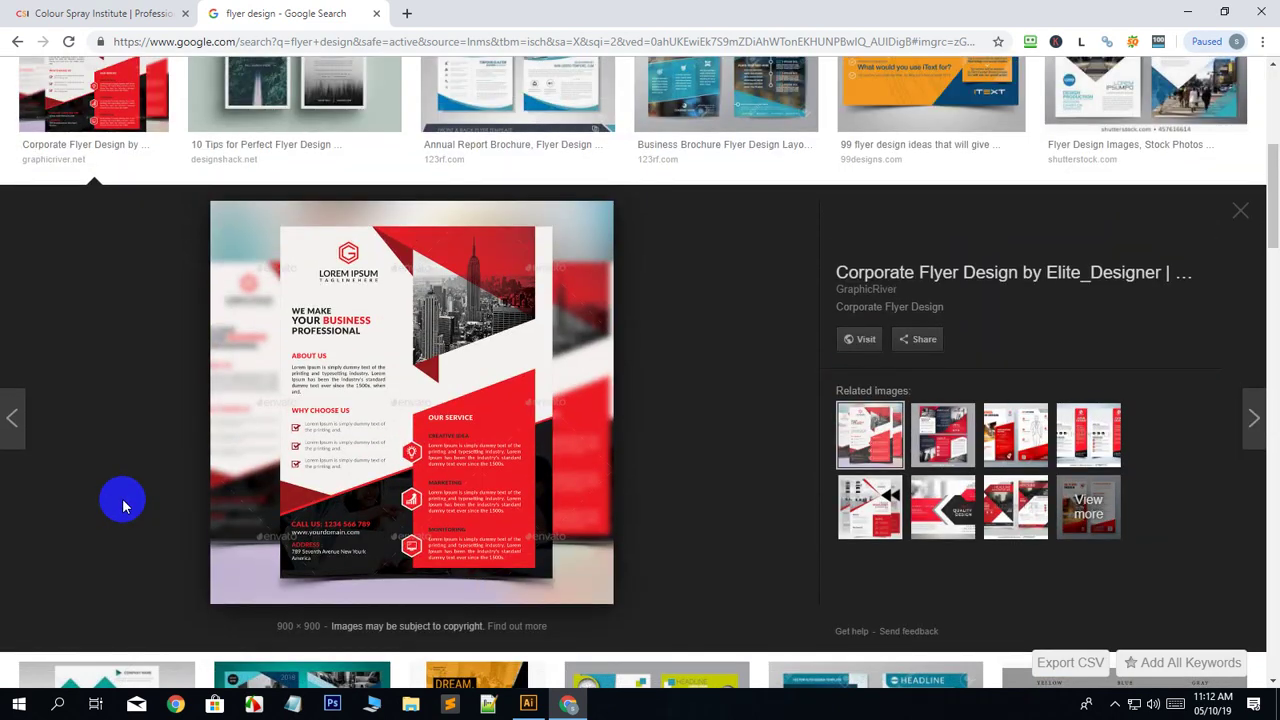
pyautogui.scroll(-2, 122, 505)
pyautogui.scroll(1, 118, 504)
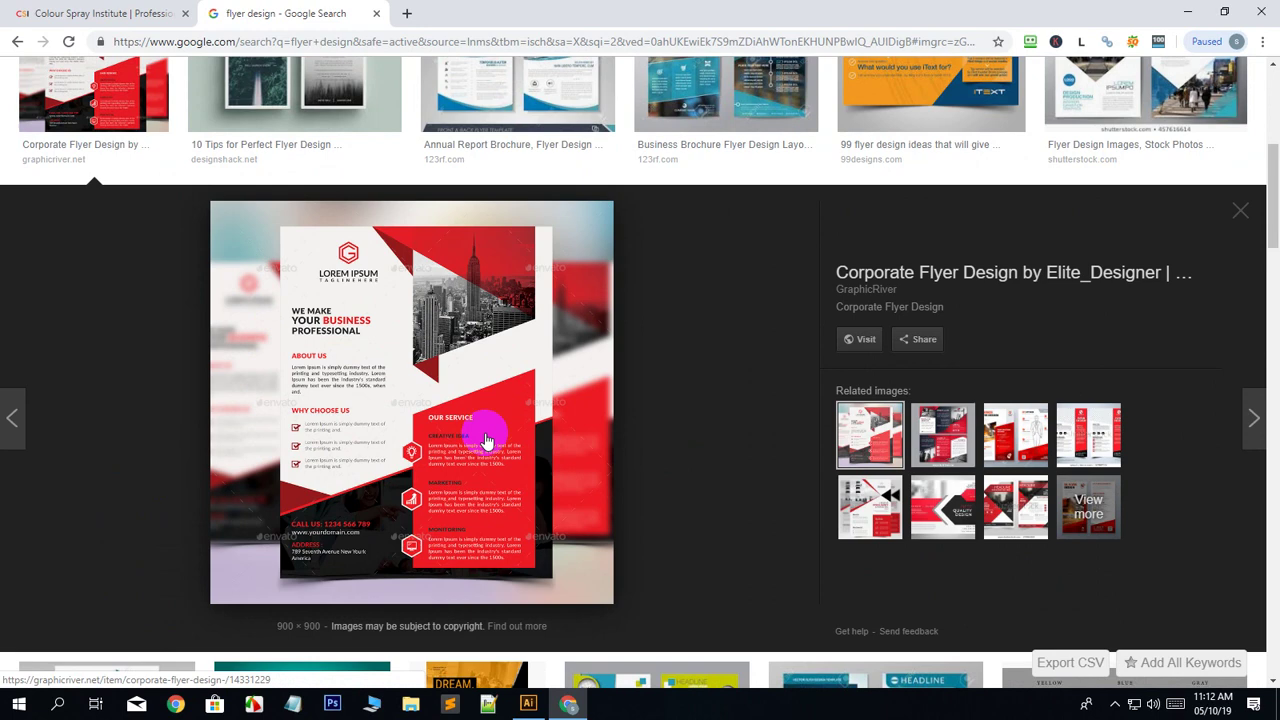
pyautogui.scroll(-2, 471, 286)
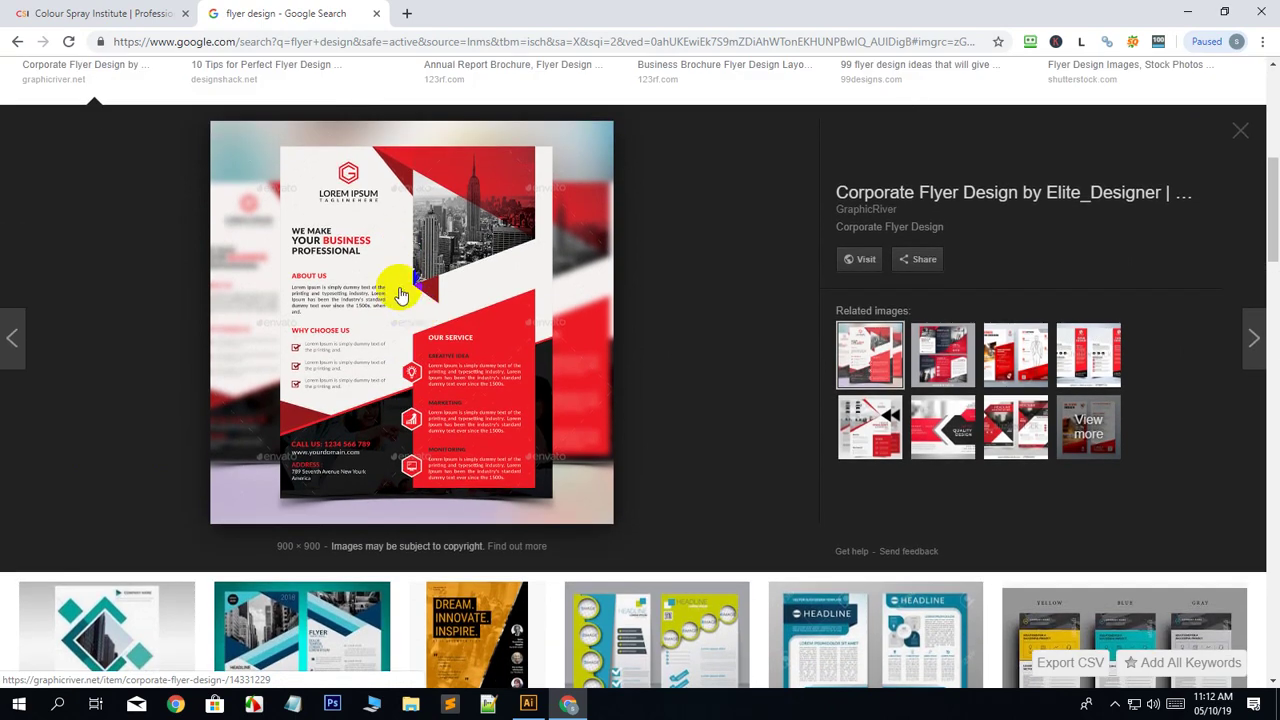
# Save the previewed flyer image as 03_Screenshot.jpg in the Tutorials\Group GD FS-01 folder on the Class Tutorial (F:) drive.
pyautogui.rightClick(370, 220)
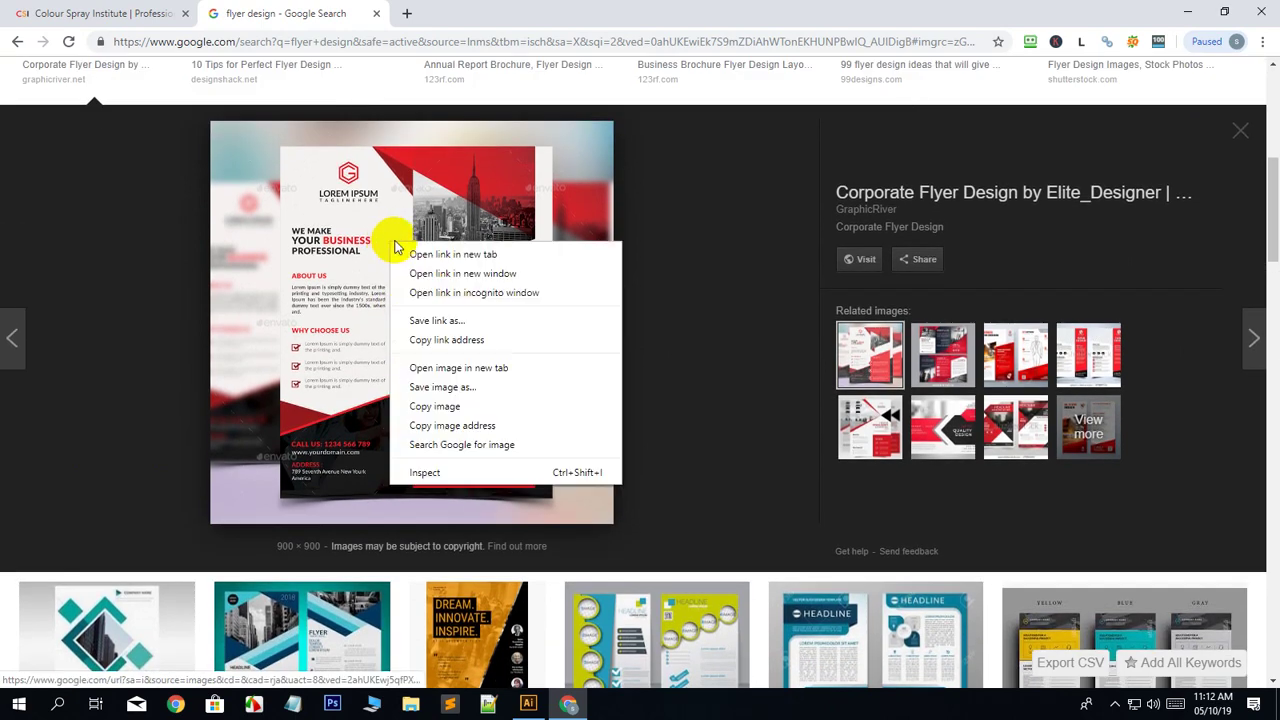
pyautogui.click(460, 390)
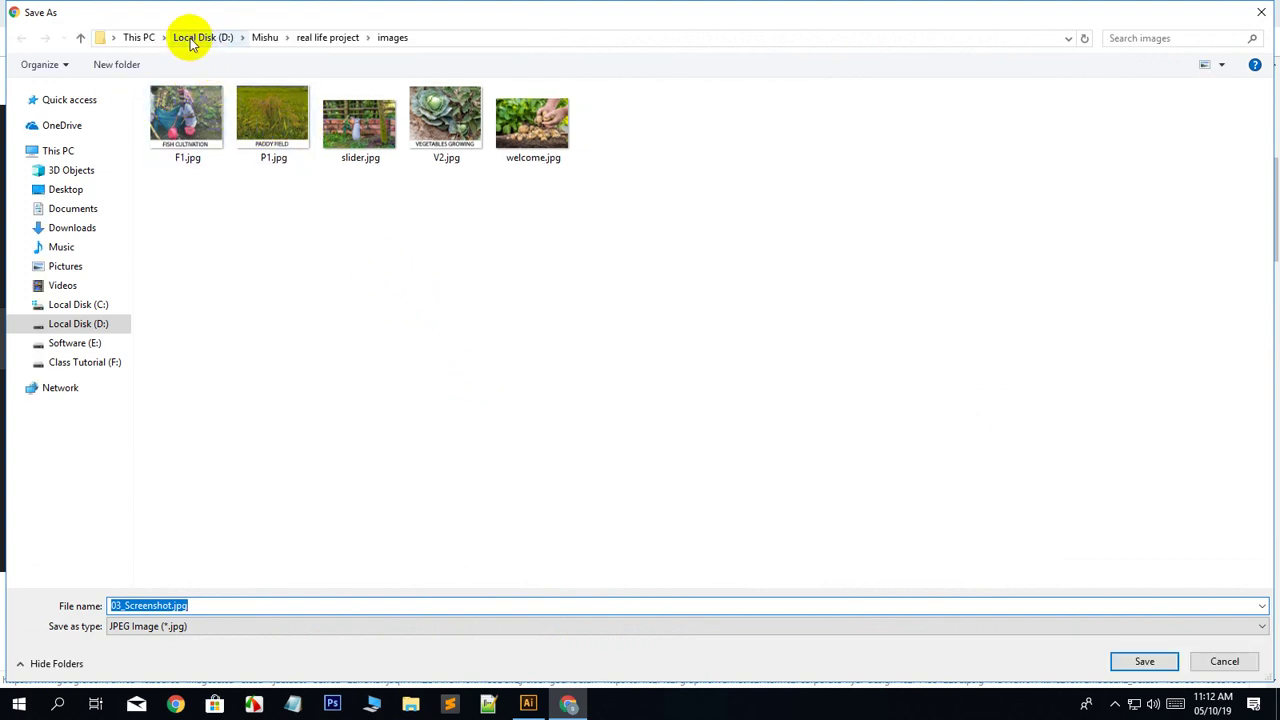
pyautogui.click(137, 38)
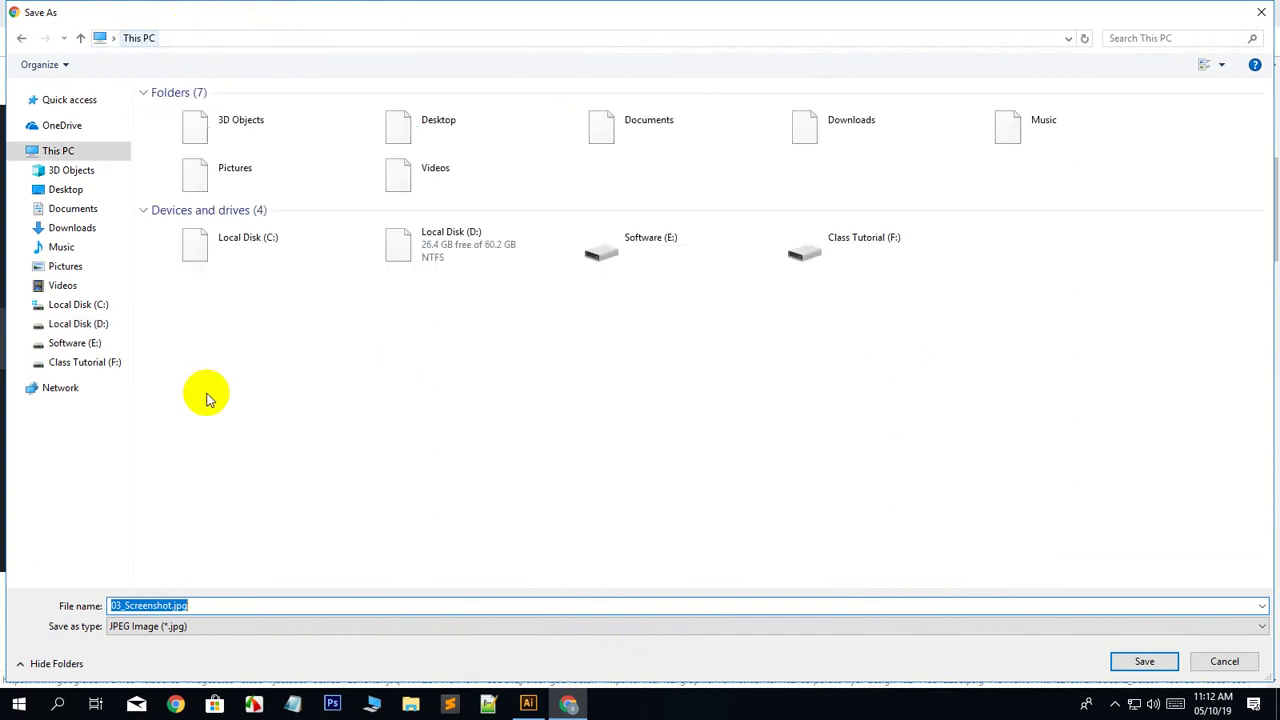
pyautogui.click(883, 238)
pyautogui.doubleClick(883, 238)
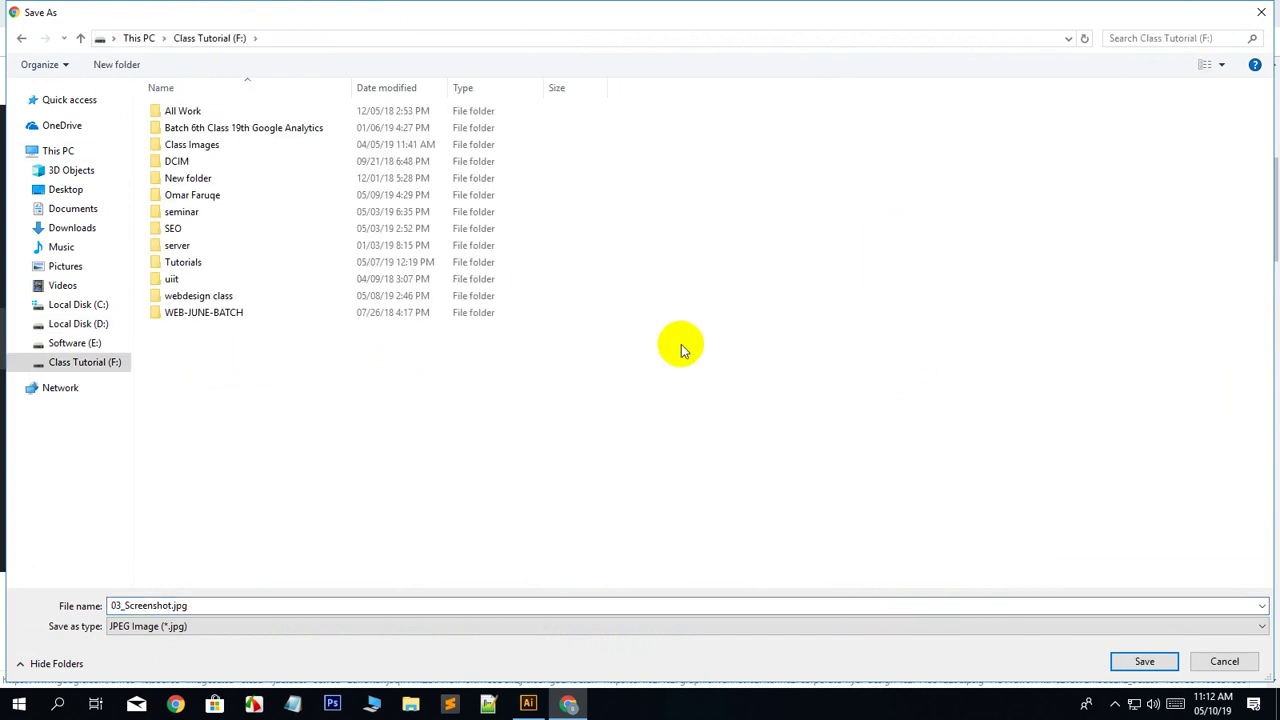
pyautogui.click(211, 270)
pyautogui.doubleClick(211, 266)
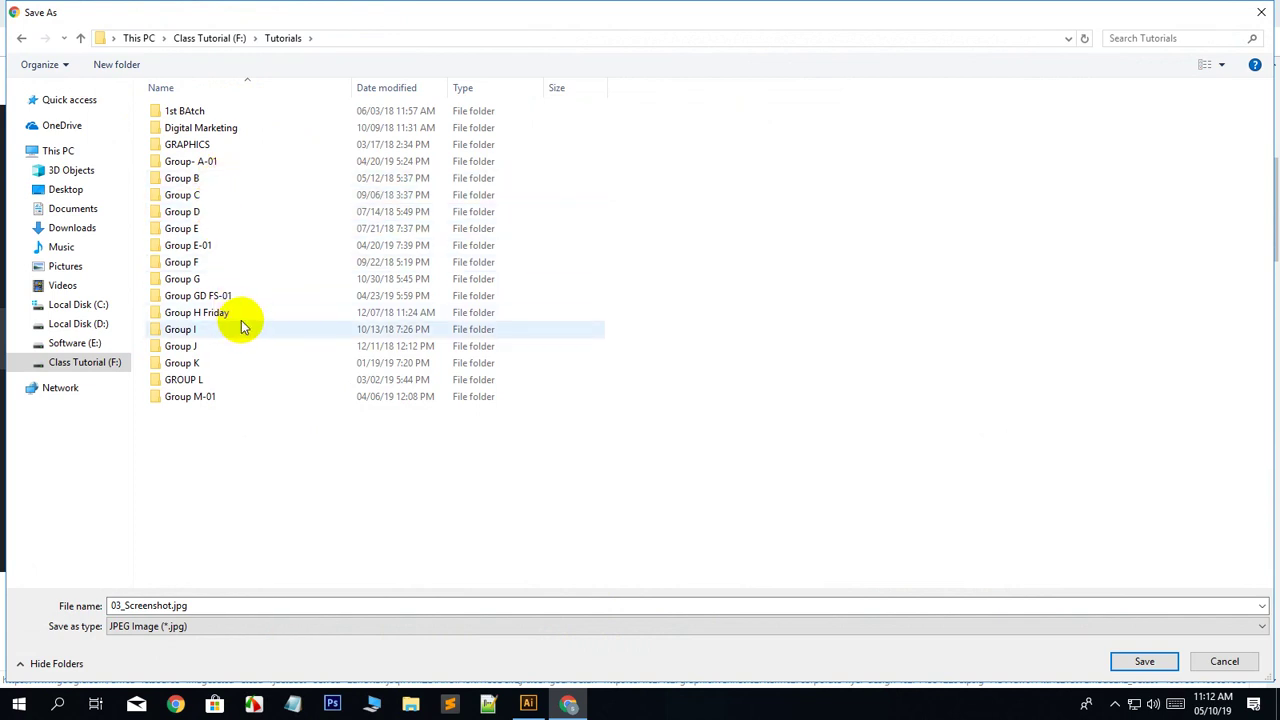
pyautogui.doubleClick(210, 295)
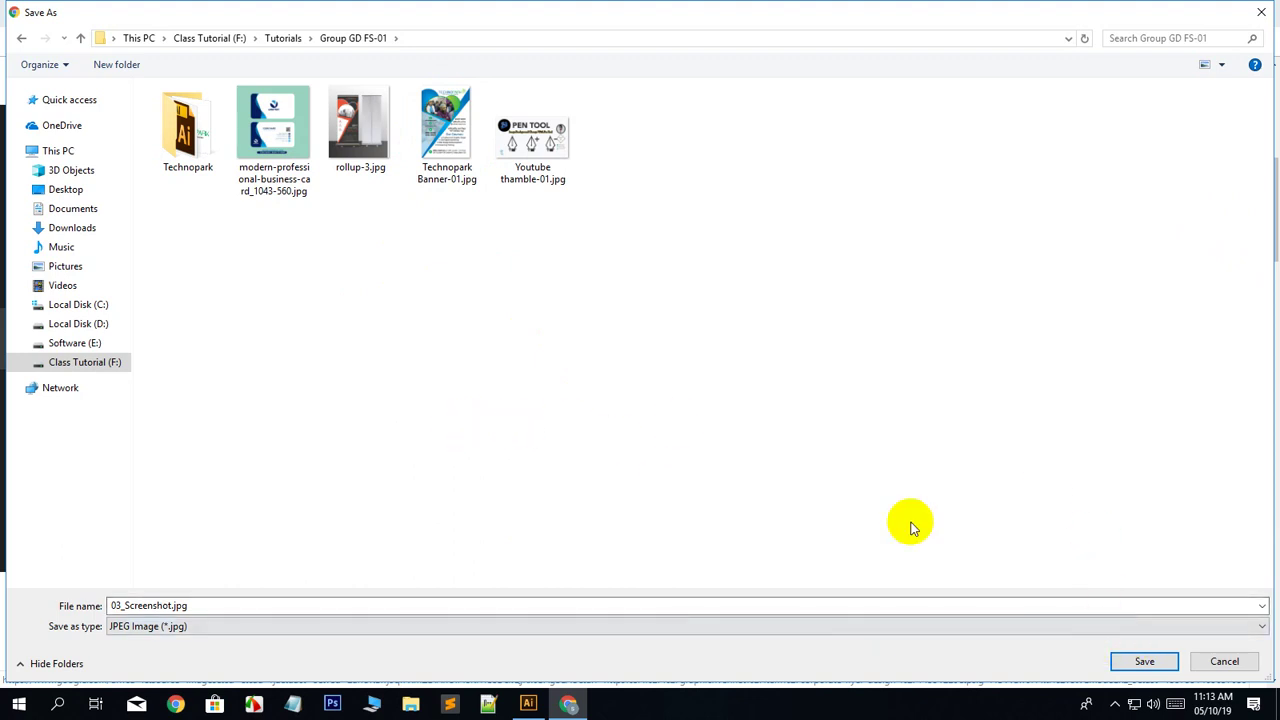
pyautogui.click(1145, 662)
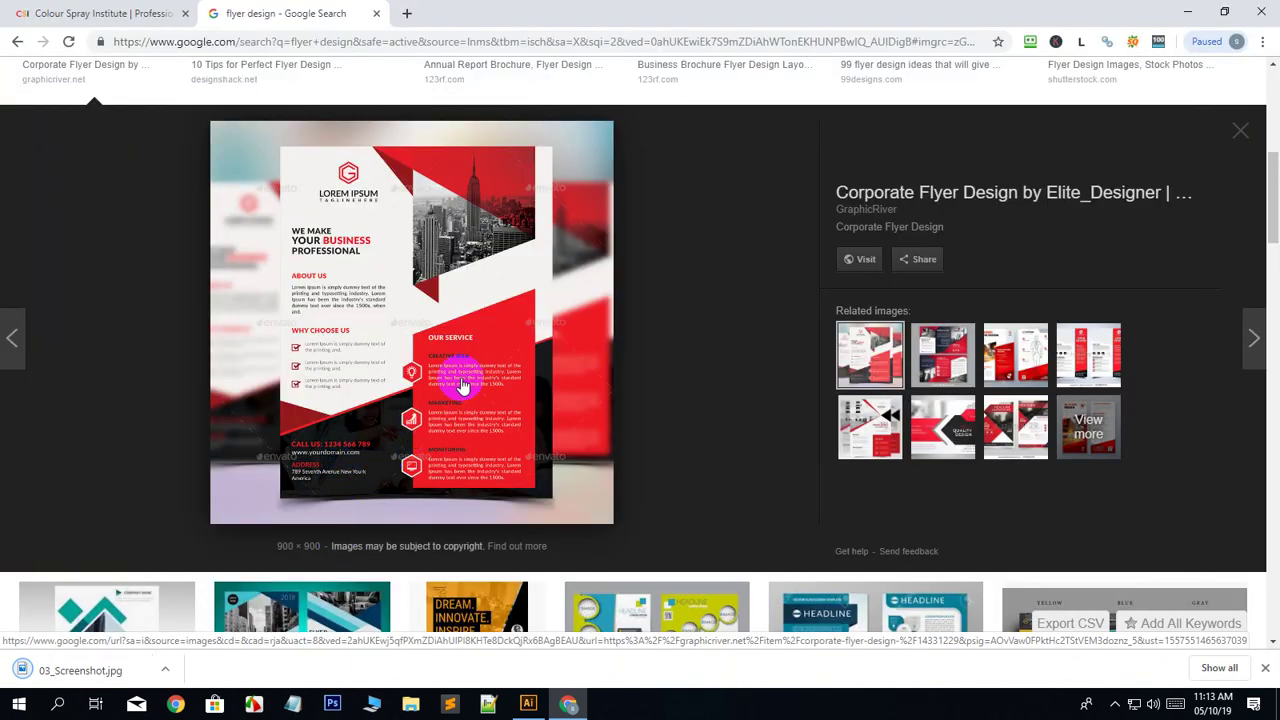
# Switch to File Explorer and open the Tutorials\Group GD FS-01 folder on the Class Tutorial (F:) drive.
pyautogui.click(1189, 13)
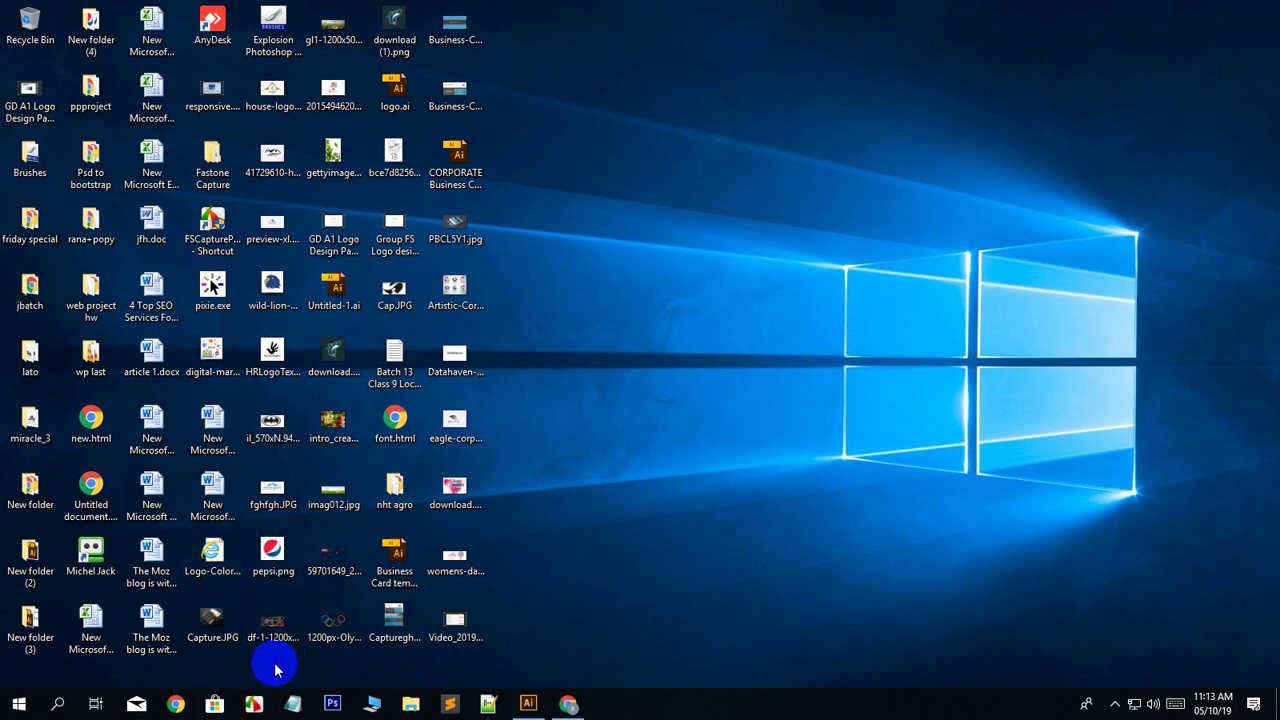
pyautogui.click(408, 706)
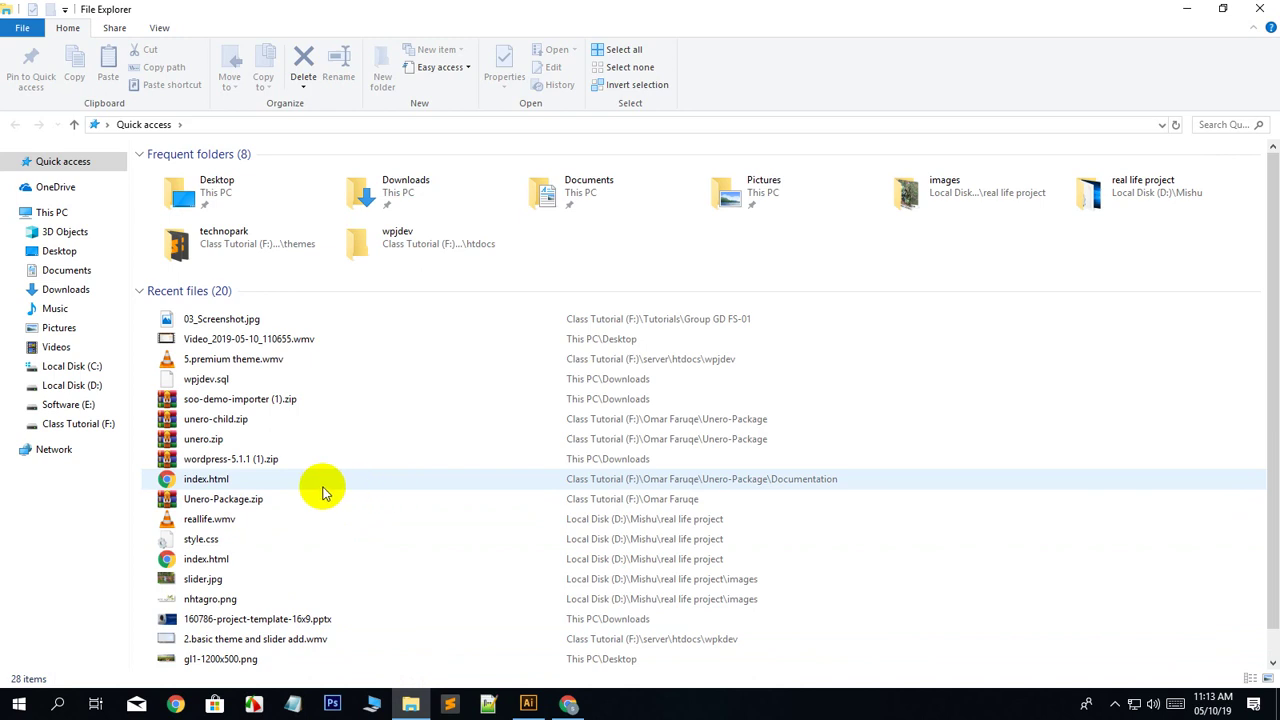
pyautogui.click(82, 424)
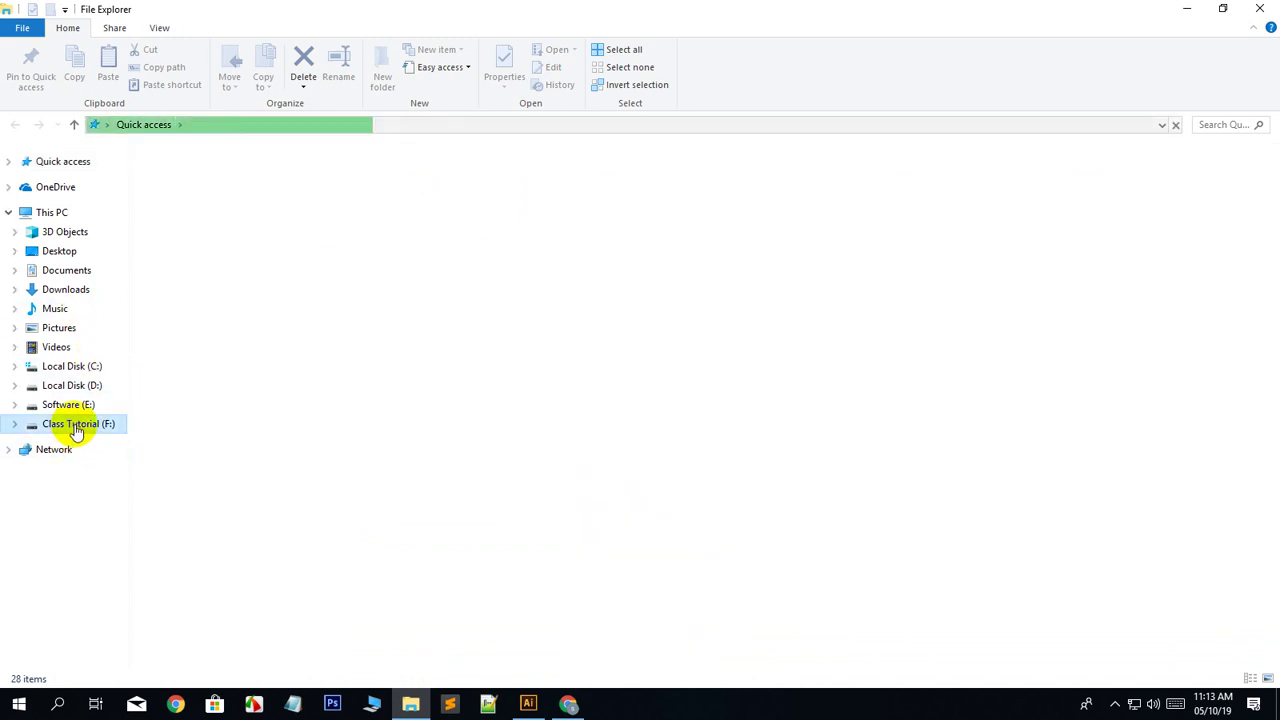
pyautogui.doubleClick(186, 328)
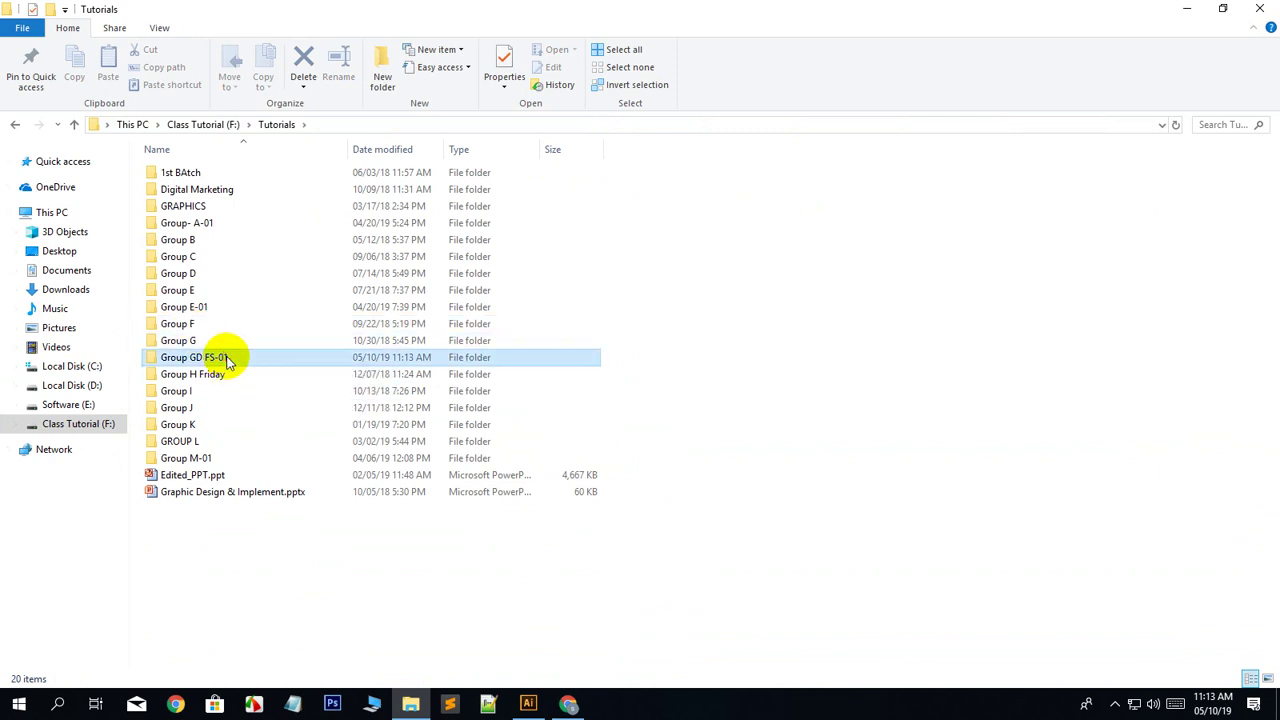
pyautogui.doubleClick(228, 355)
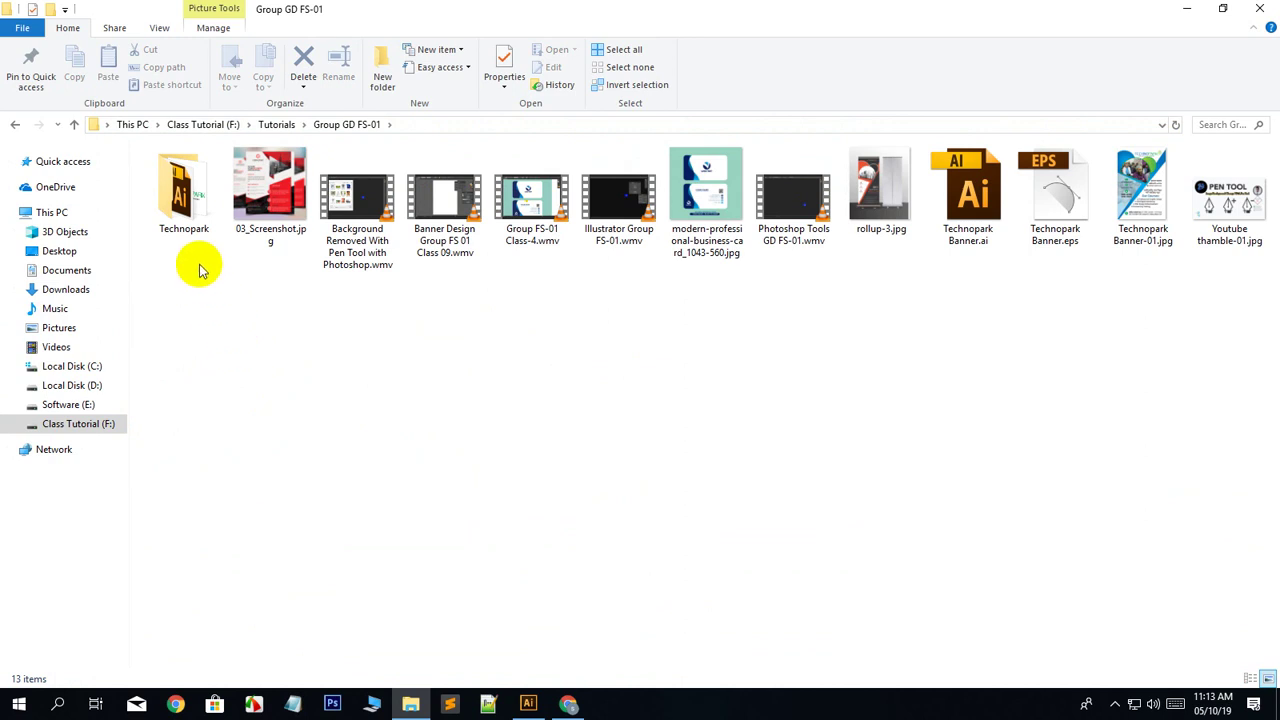
# Check the contents of the Technopark subfolder and return to the Group GD FS-01 folder.
pyautogui.doubleClick(183, 205)
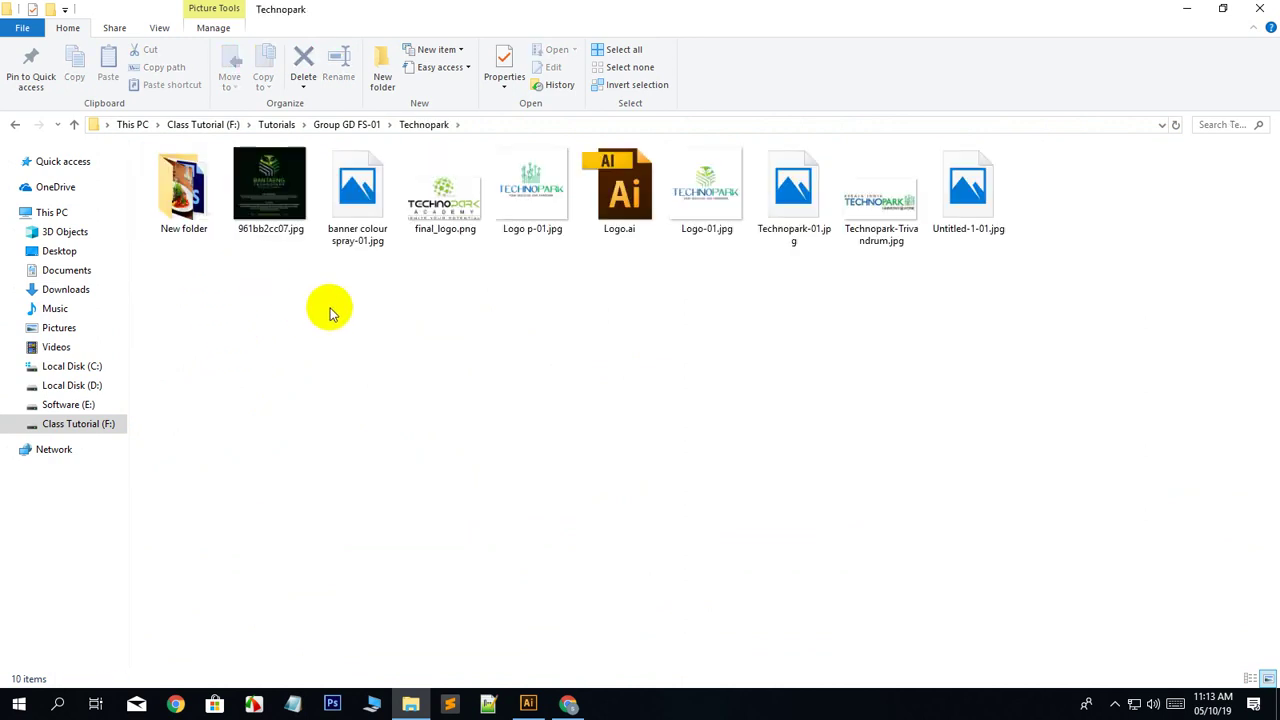
pyautogui.click(16, 125)
pyautogui.click(629, 371)
# Open Technopark Banner.ai in Illustrator and look over the banner's layout.
pyautogui.click(966, 190)
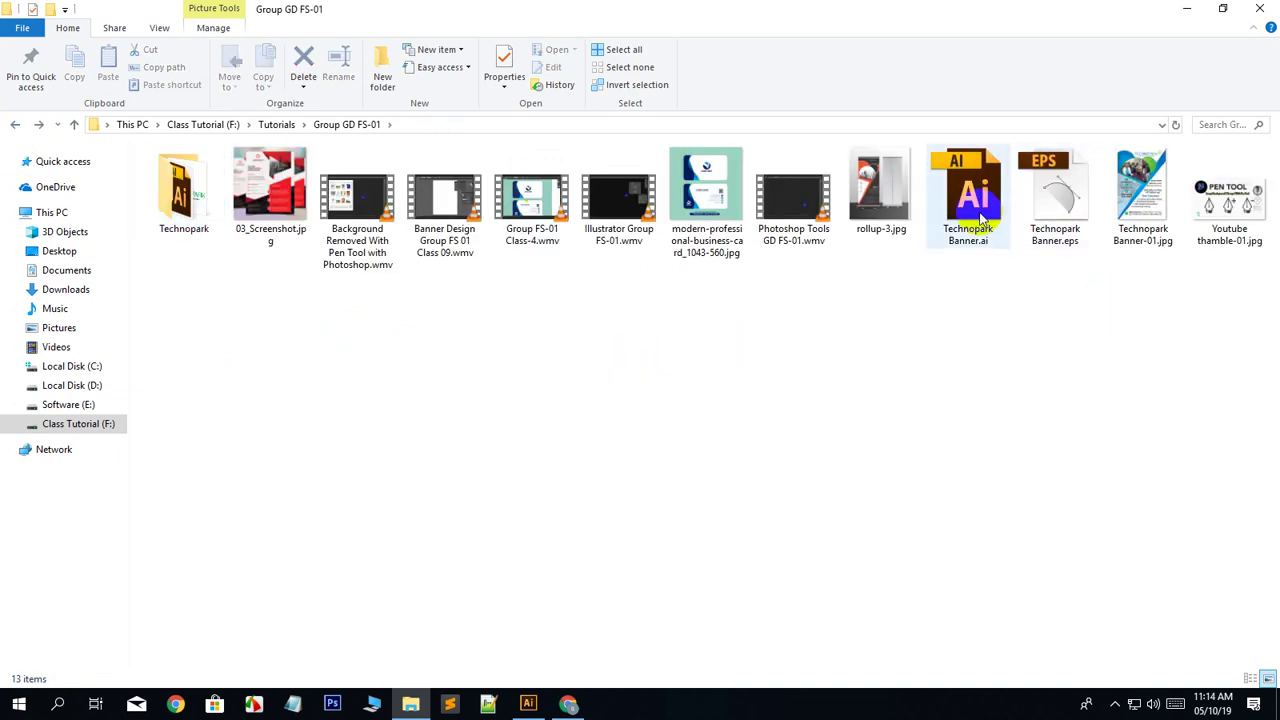
pyautogui.moveTo(978, 178); pyautogui.dragTo(428, 325)
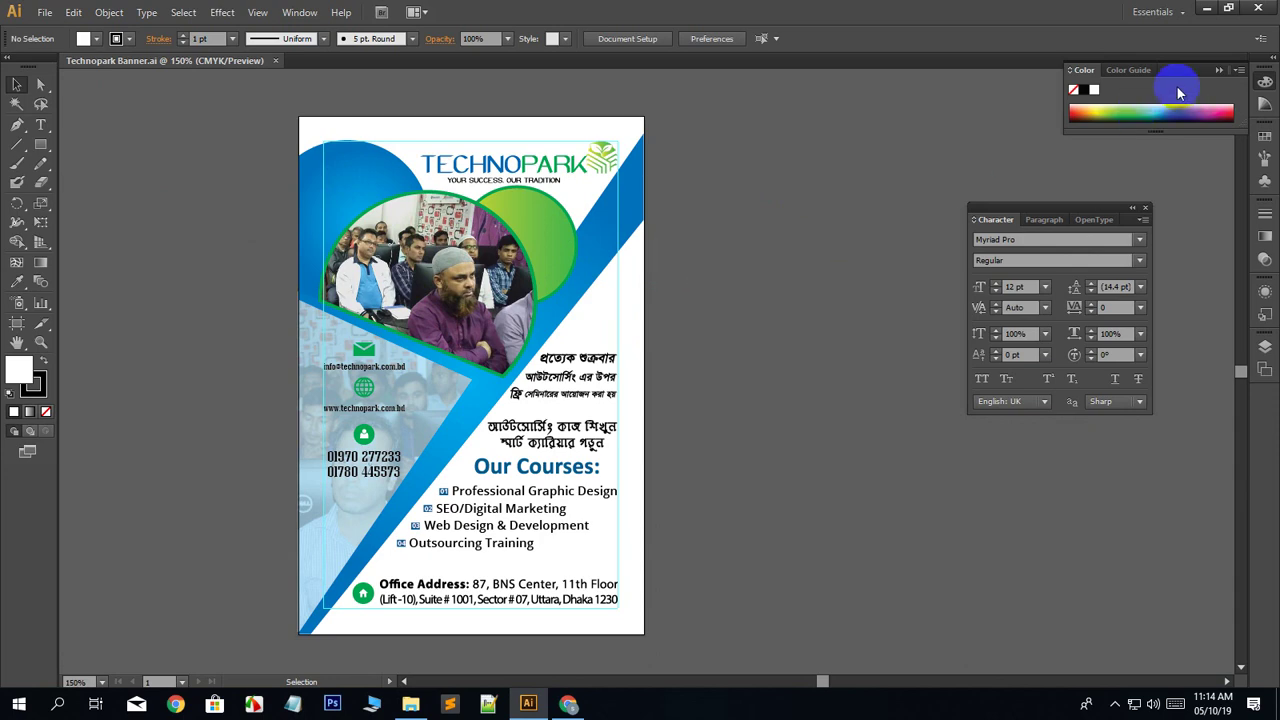
pyautogui.click(1206, 8)
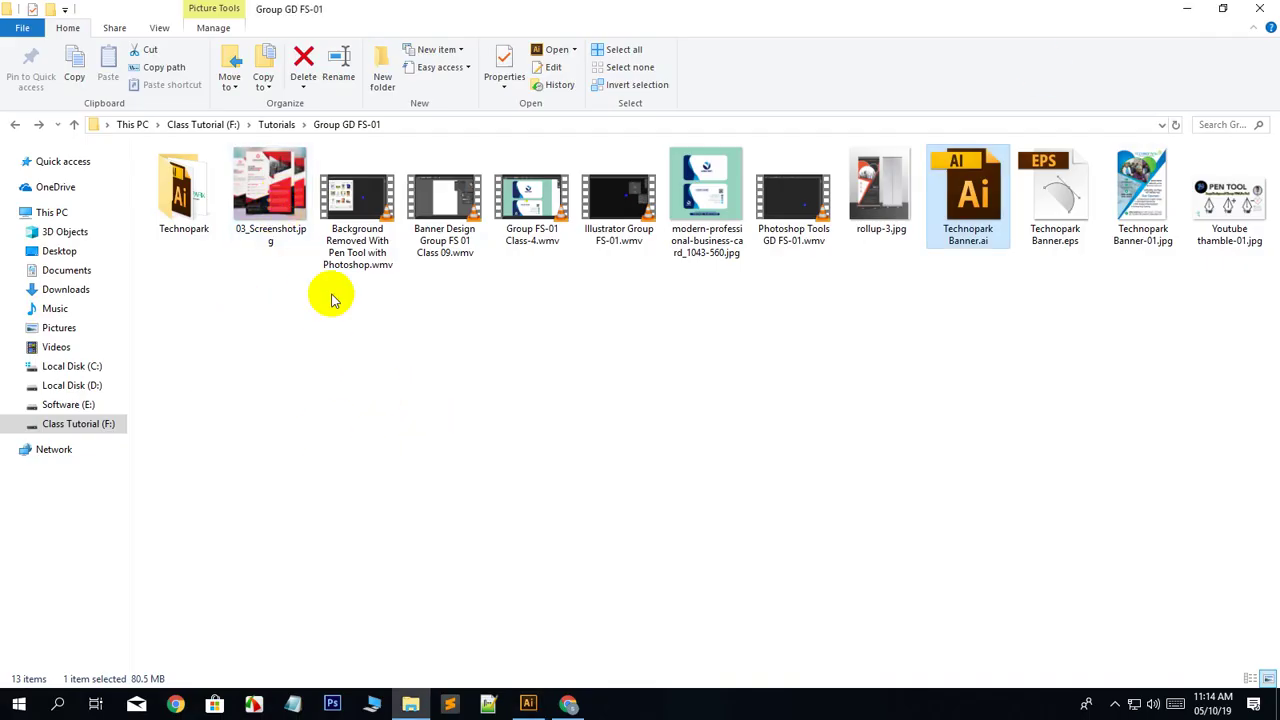
pyautogui.click(528, 704)
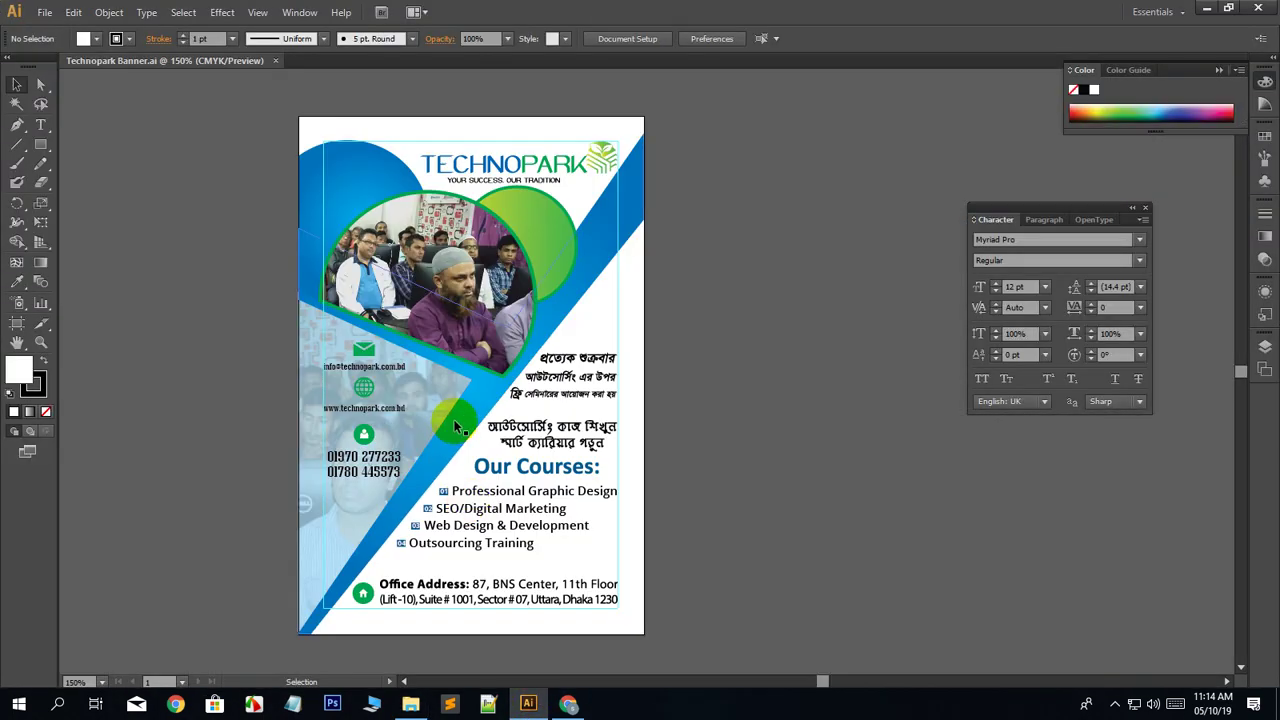
pyautogui.scroll(1, 612, 512)
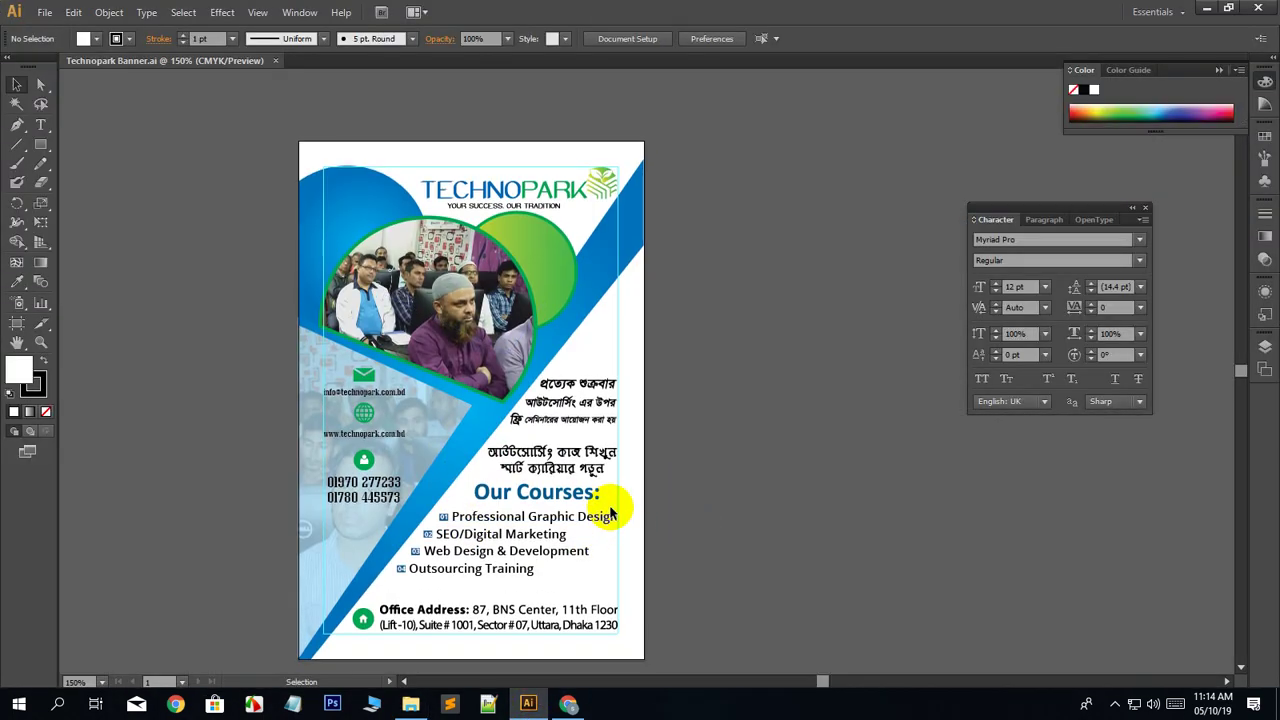
pyautogui.scroll(-1, 609, 509)
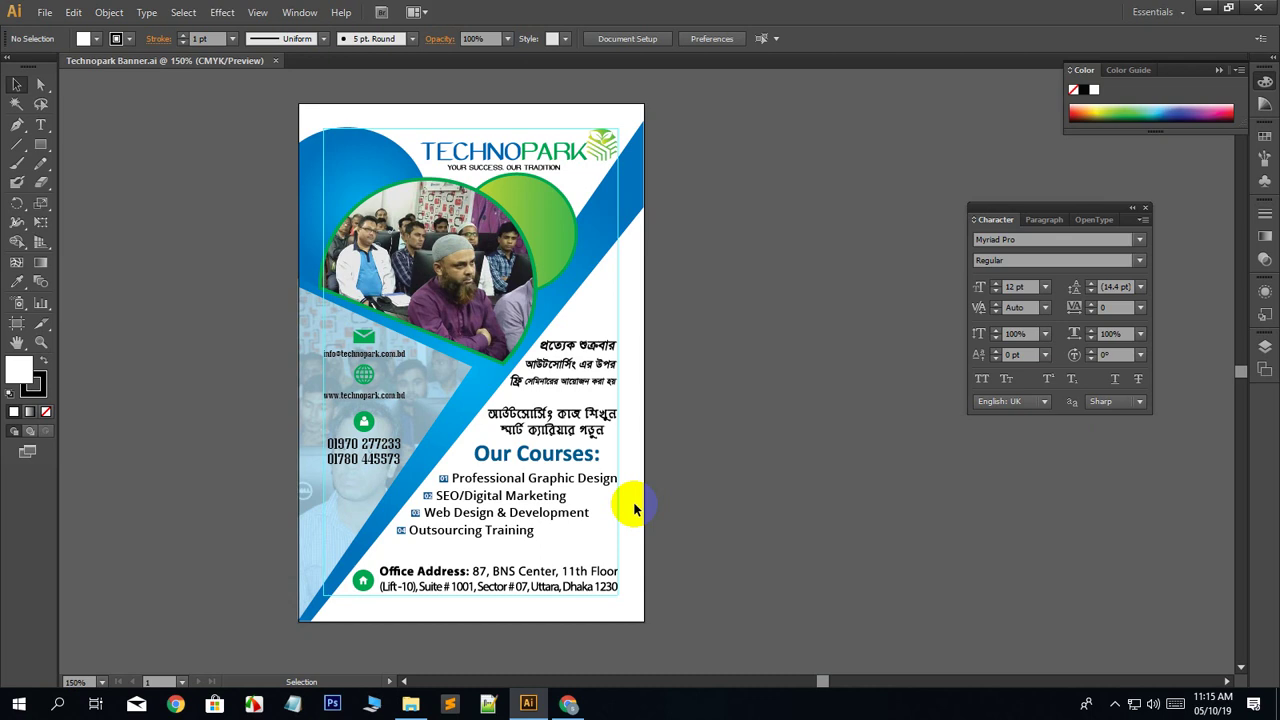
pyautogui.click(427, 512)
pyautogui.click(200, 218)
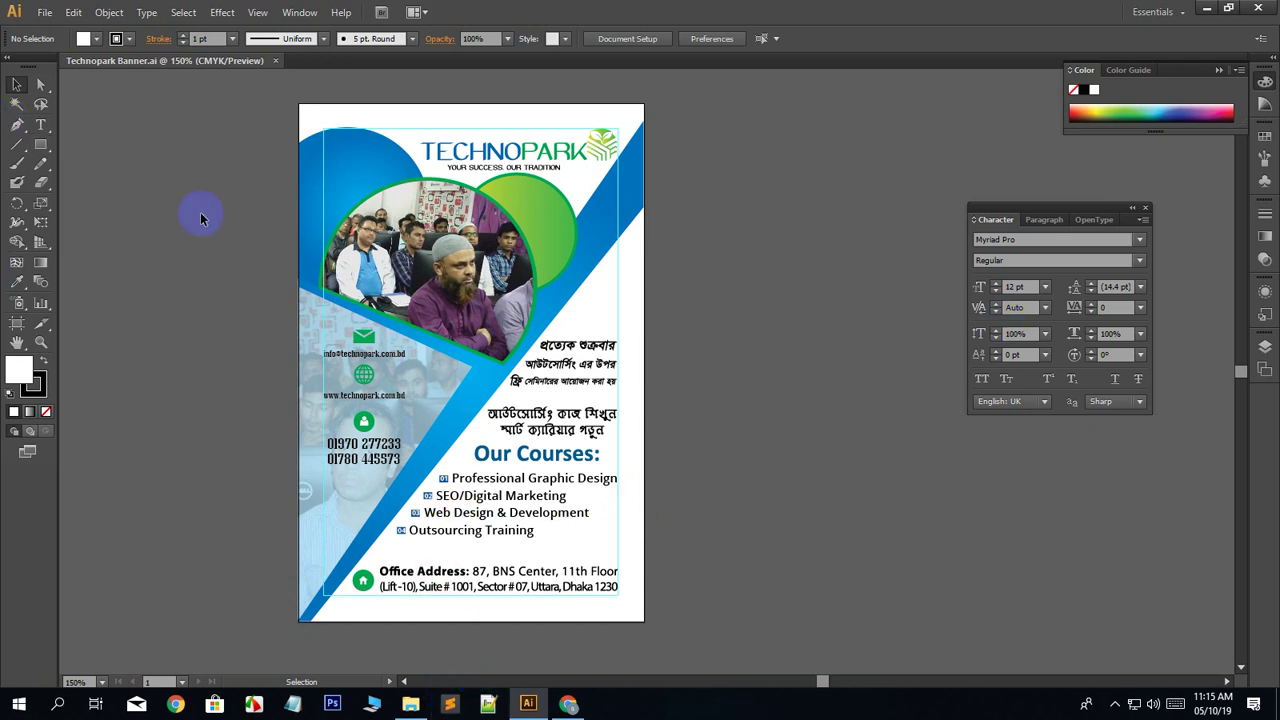
# Start a new document and set its width to 4.9 in and its height to 7.2 in.
pyautogui.click(45, 12)
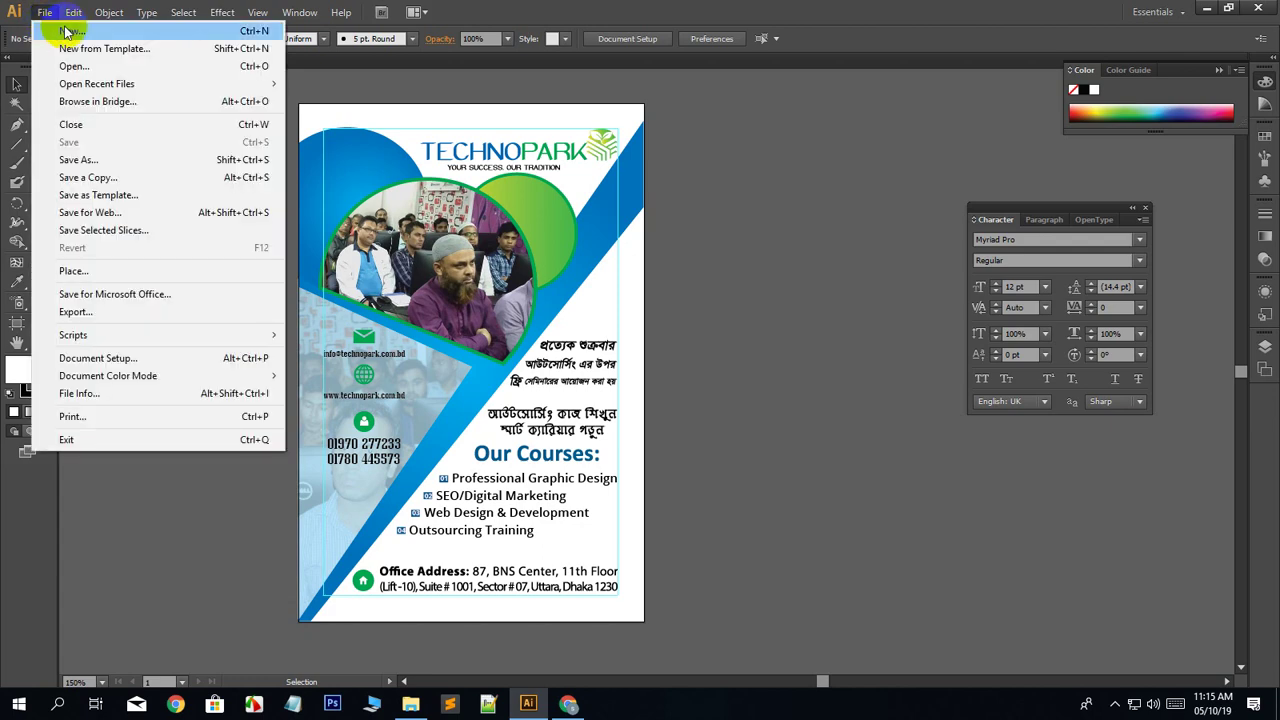
pyautogui.click(68, 31)
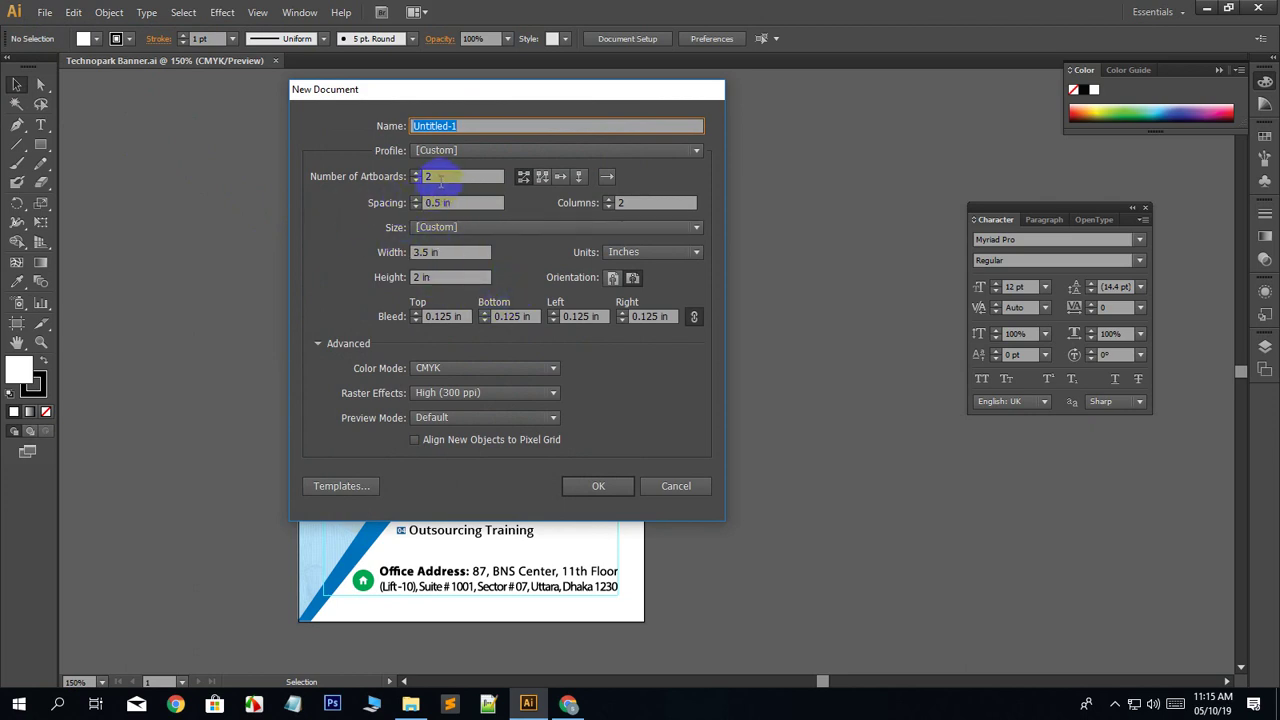
pyautogui.doubleClick(427, 256)
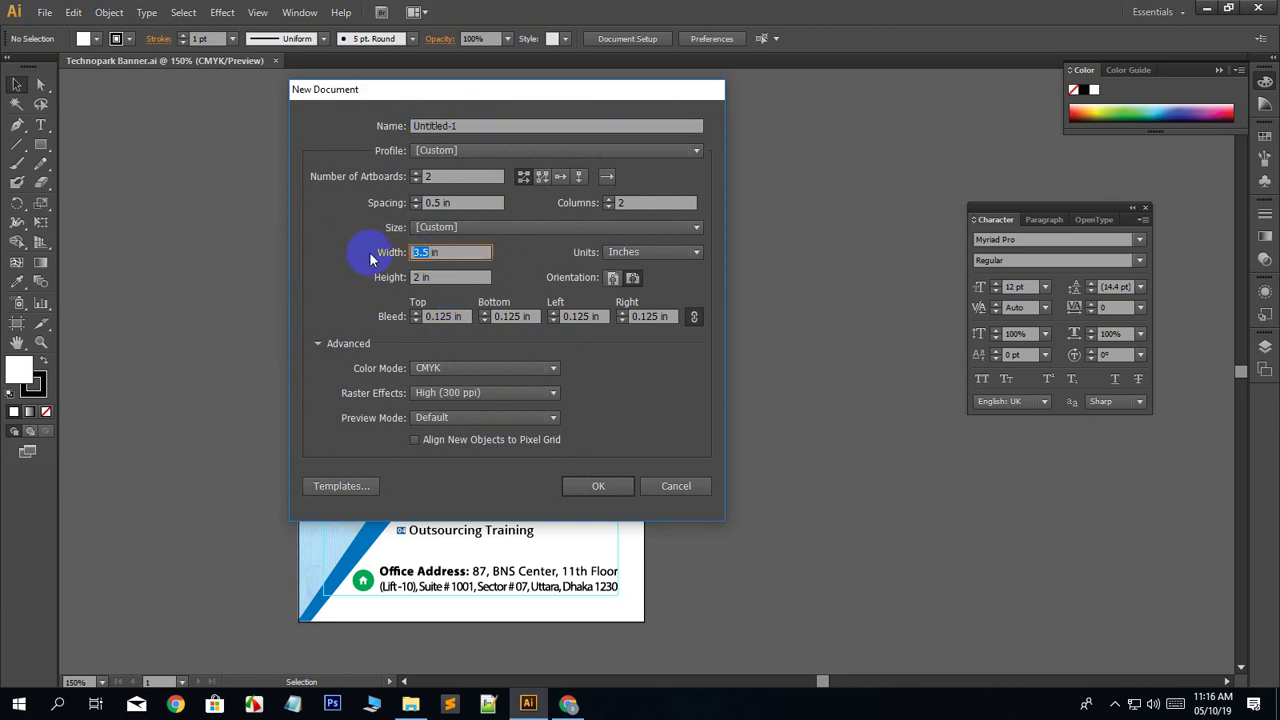
pyautogui.write('5.')
pyautogui.press('BackSpace')
pyautogui.press('BackSpace')
pyautogui.write('4.9')
pyautogui.press('Tab')
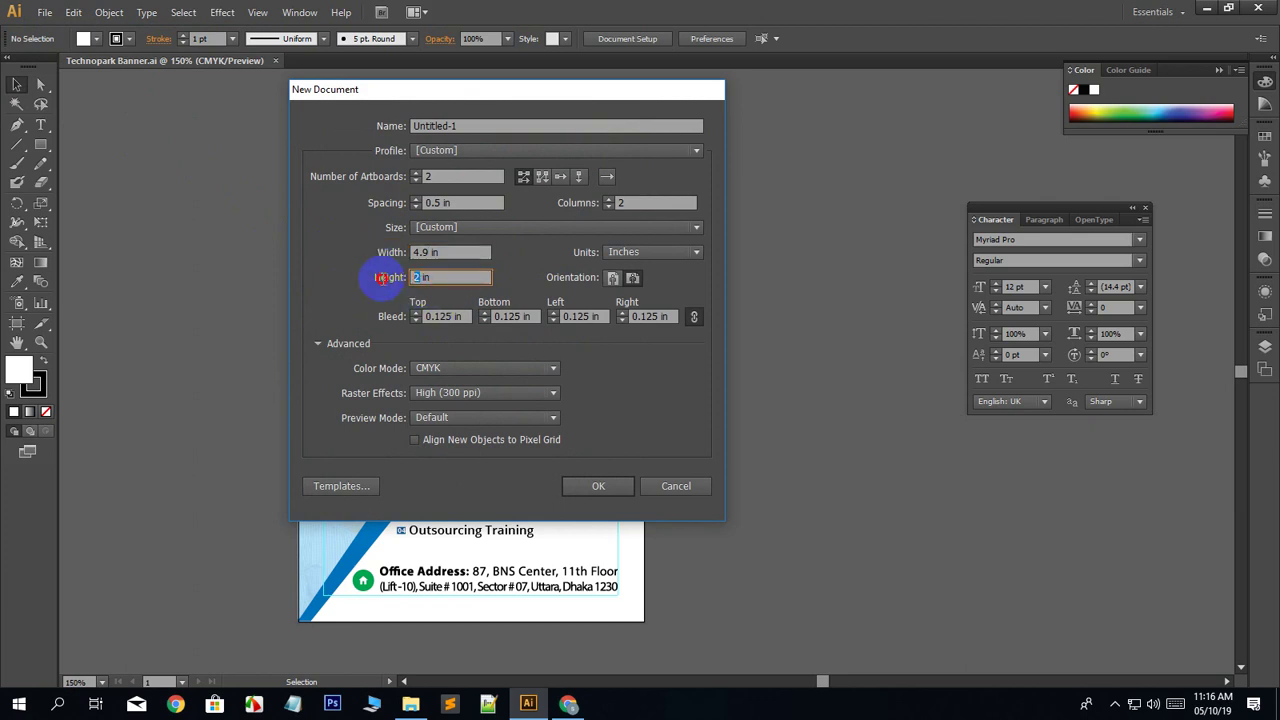
pyautogui.write('70')
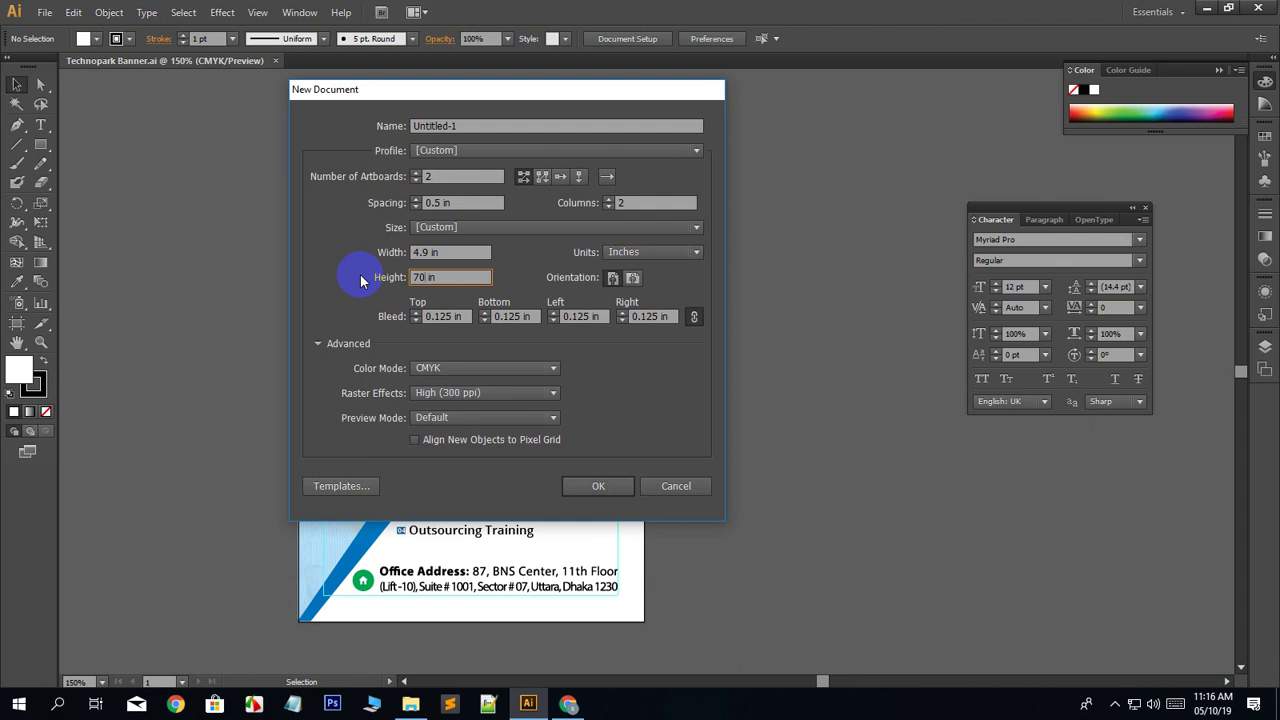
pyautogui.press('BackSpace')
pyautogui.write('.2')
# Set the new document's bleed to 0.05 in on all sides and name it Flyer Design.
pyautogui.click(417, 321)
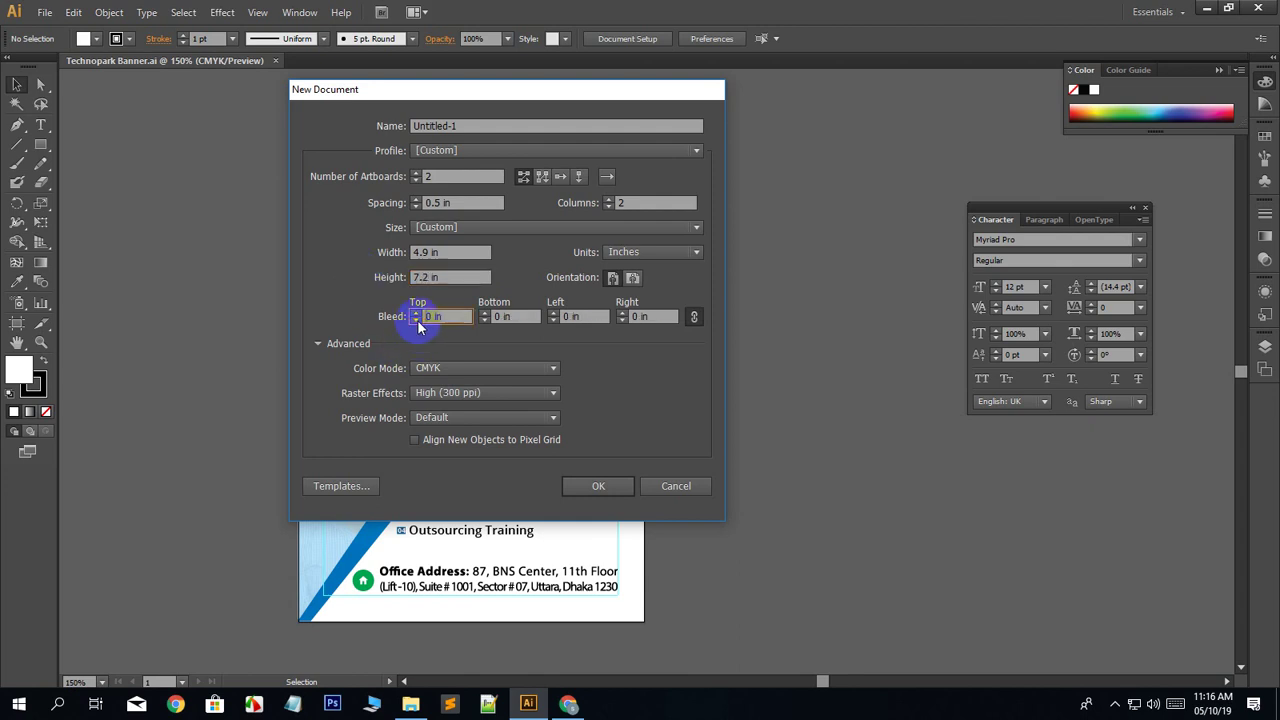
pyautogui.click(416, 321)
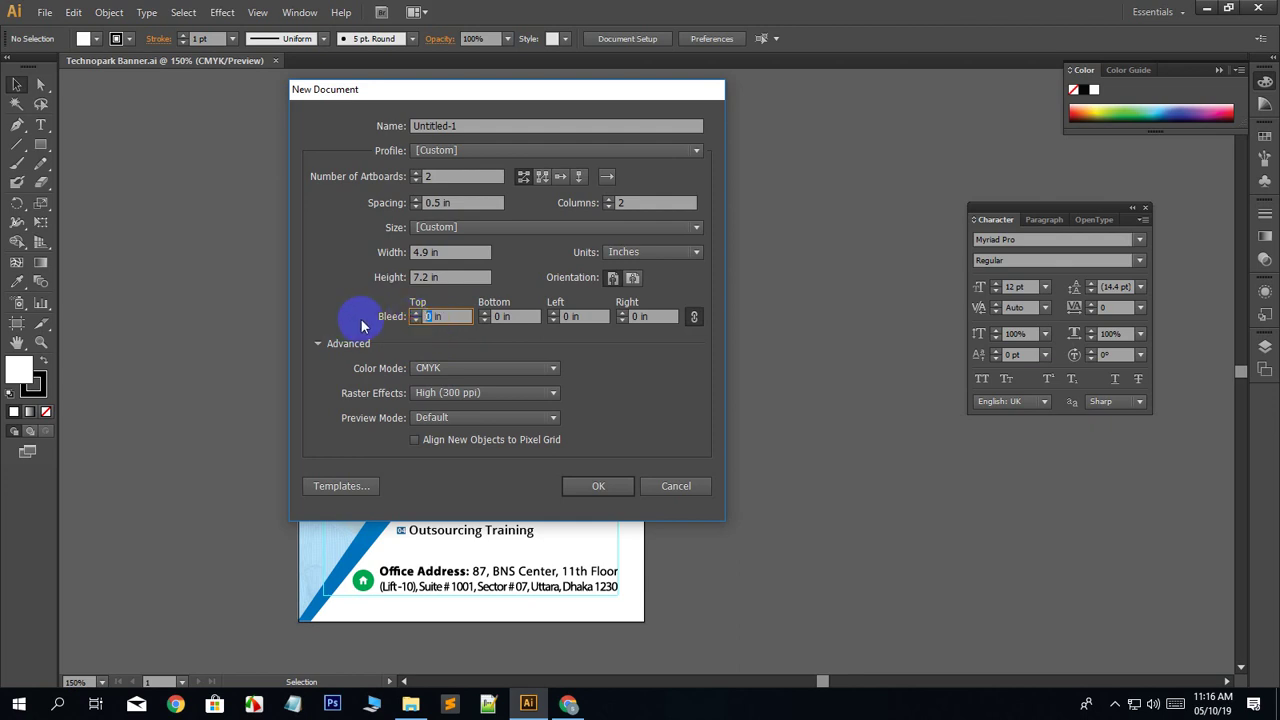
pyautogui.write('0.05')
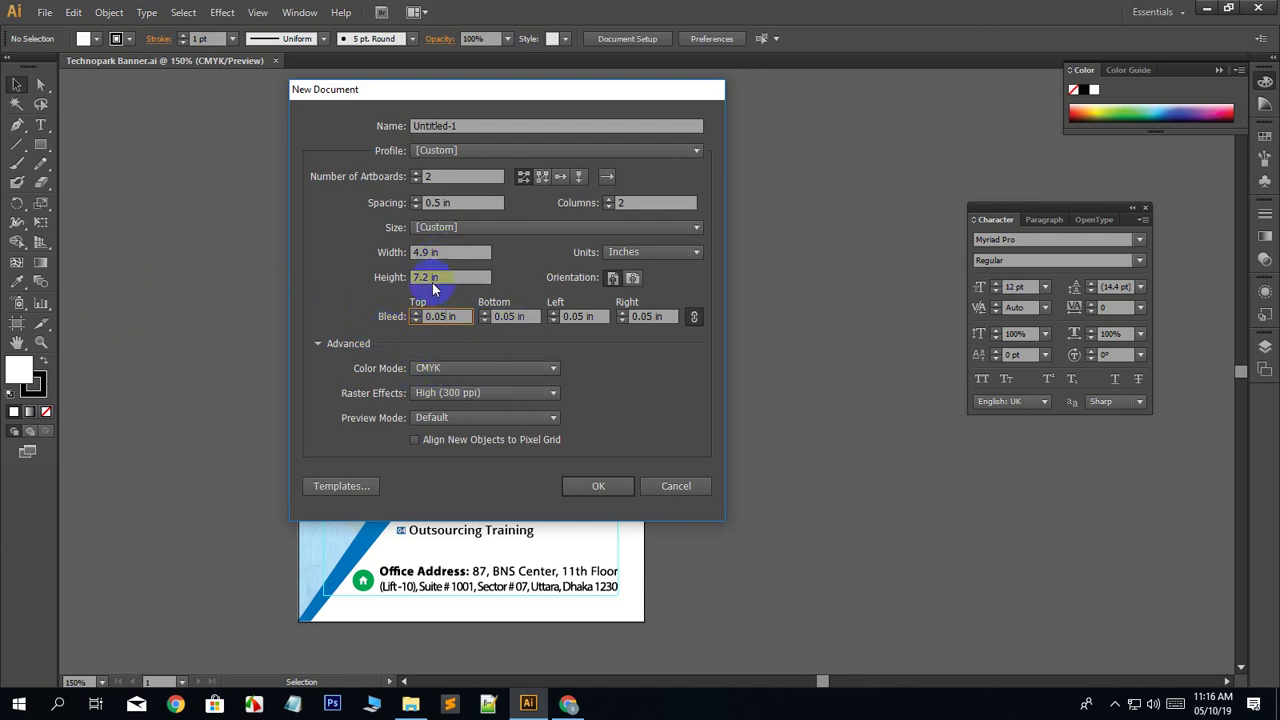
pyautogui.moveTo(462, 127); pyautogui.dragTo(358, 126)
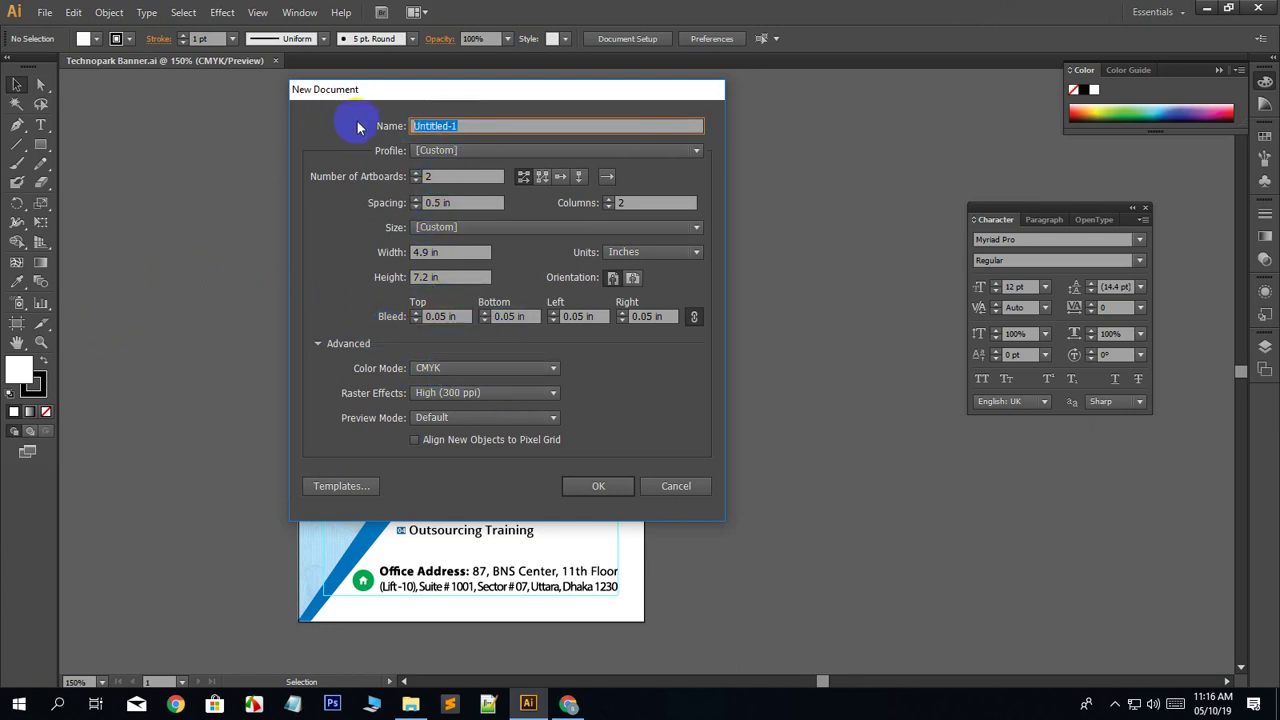
pyautogui.write('Flyer Design')
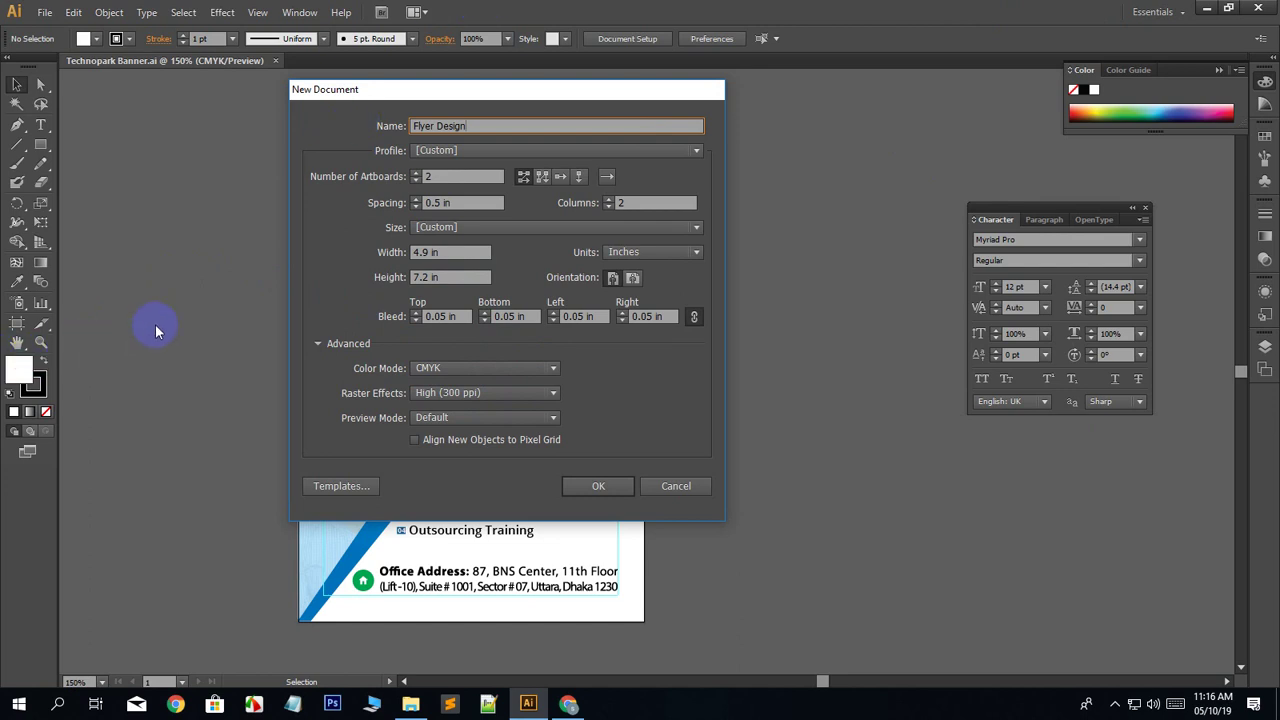
# Create the Flyer Design document and draw a rectangle 4.9 in wide and 7.2 in high.
pyautogui.click(592, 486)
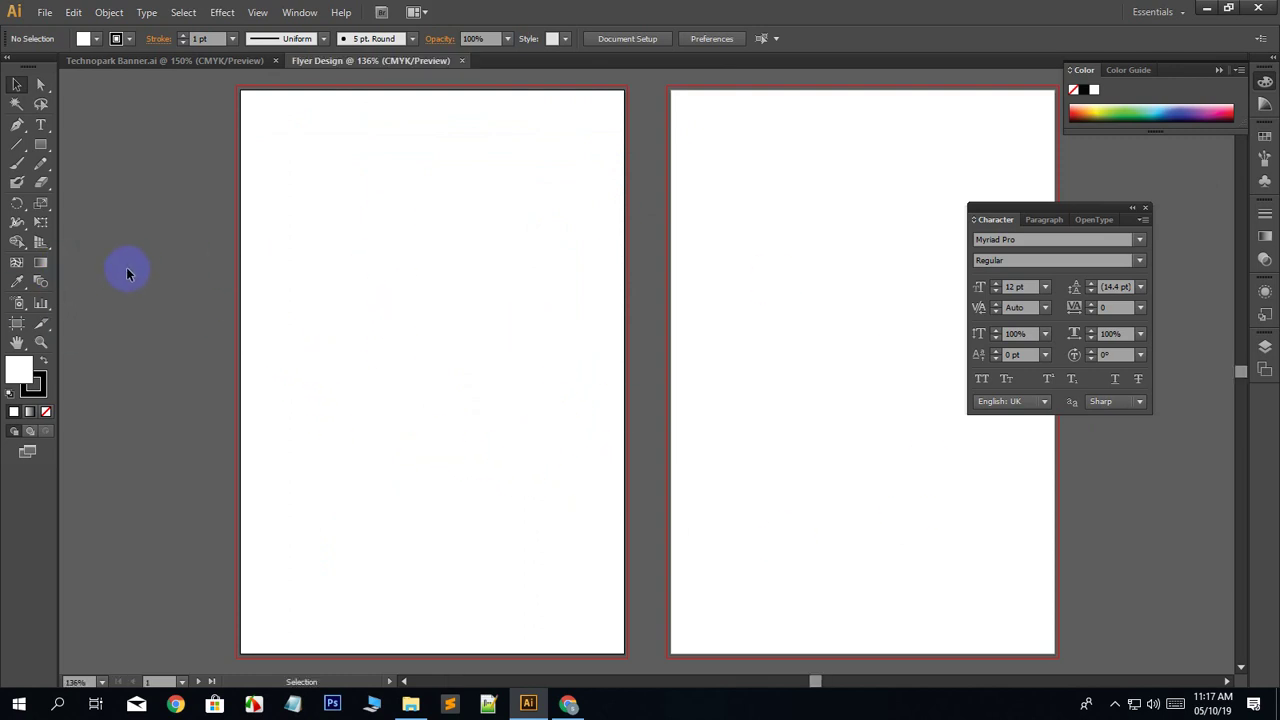
pyautogui.click(41, 145)
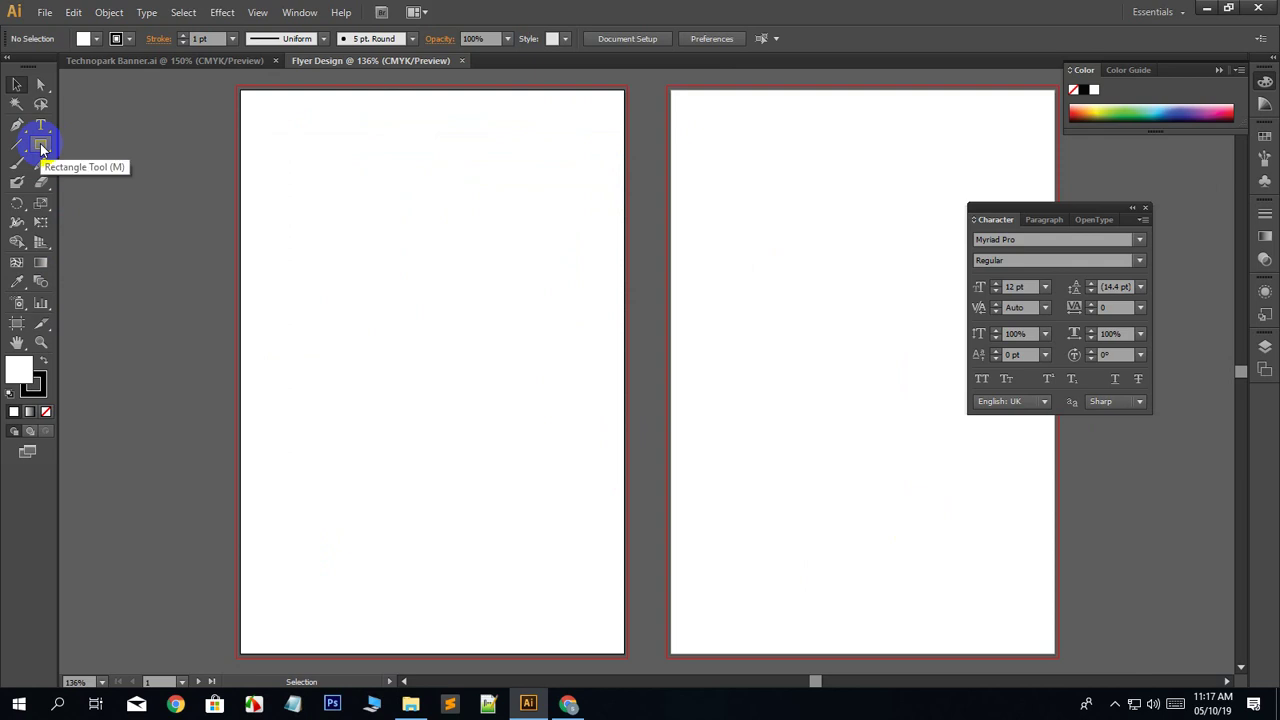
pyautogui.click(41, 145)
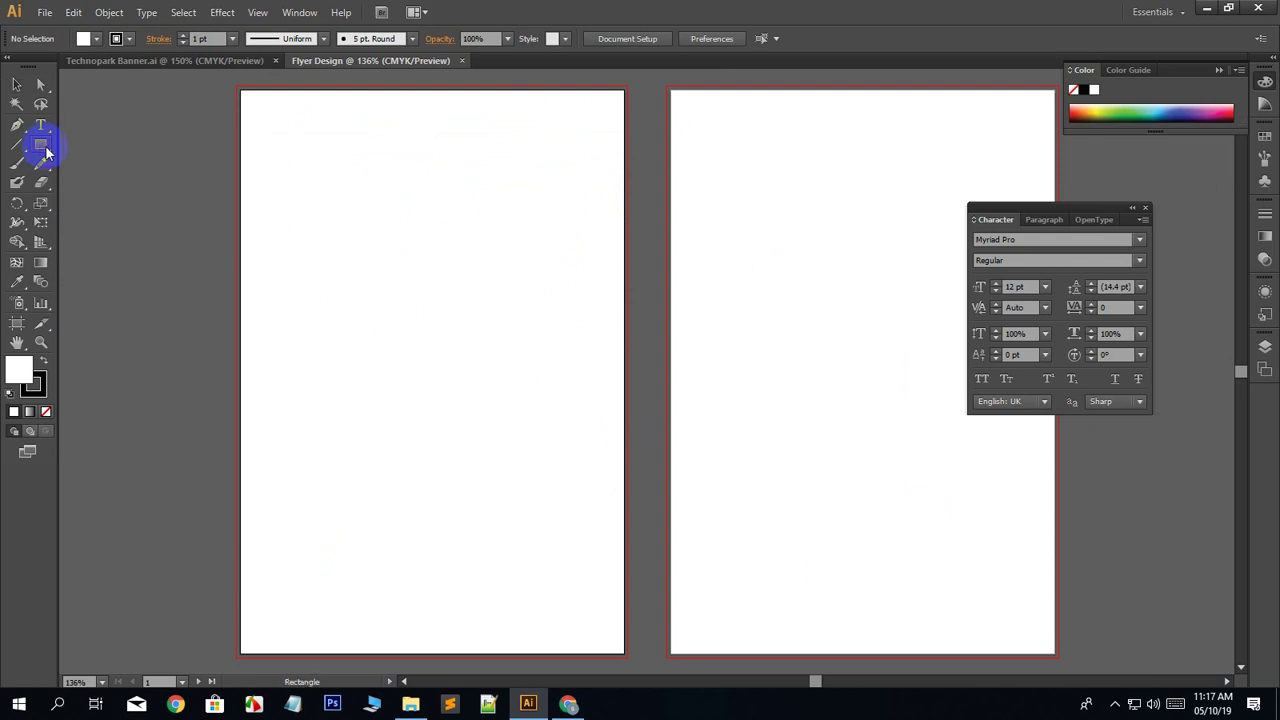
pyautogui.click(380, 280)
pyautogui.write('7.2')
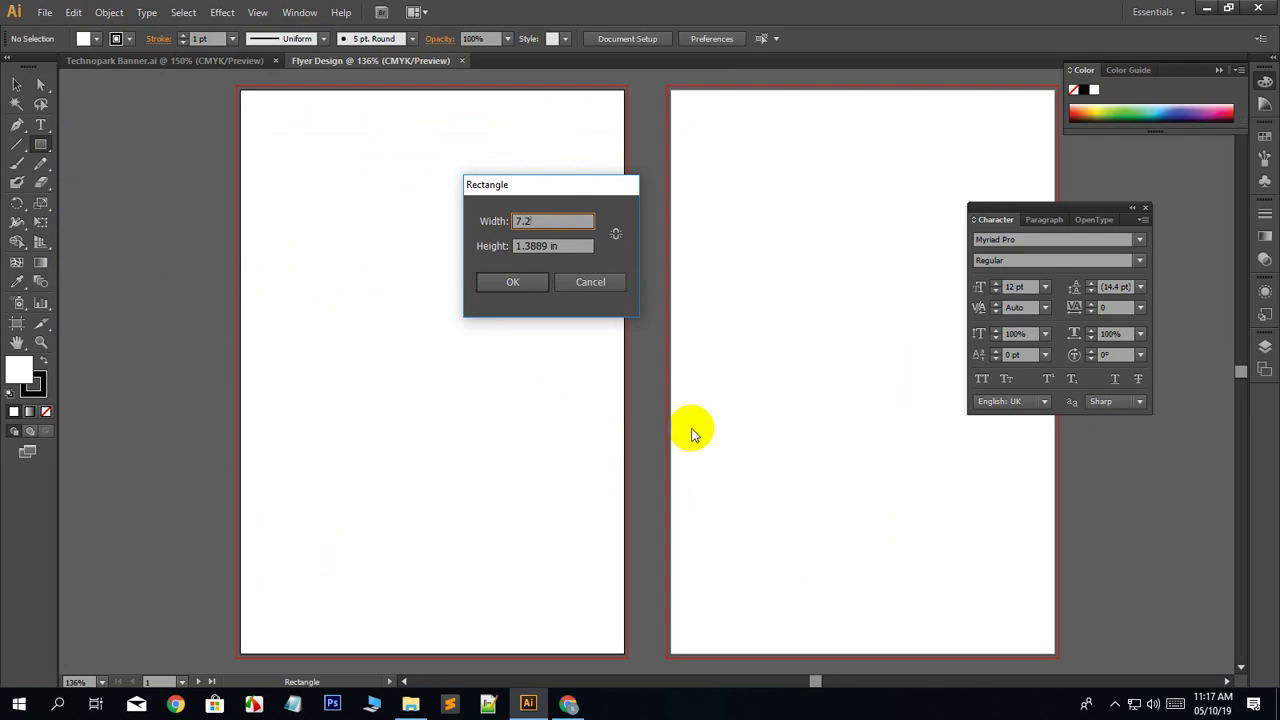
pyautogui.press('Tab')
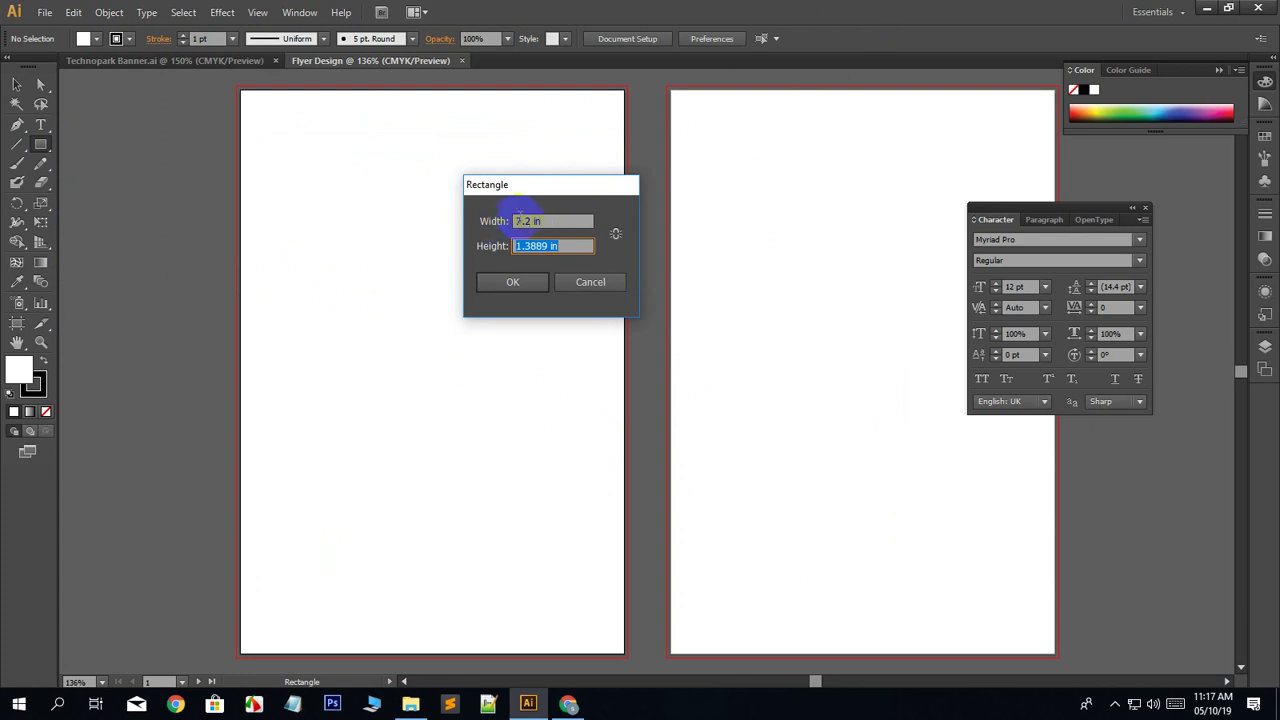
pyautogui.moveTo(532, 221); pyautogui.dragTo(386, 218)
pyautogui.write('4.9')
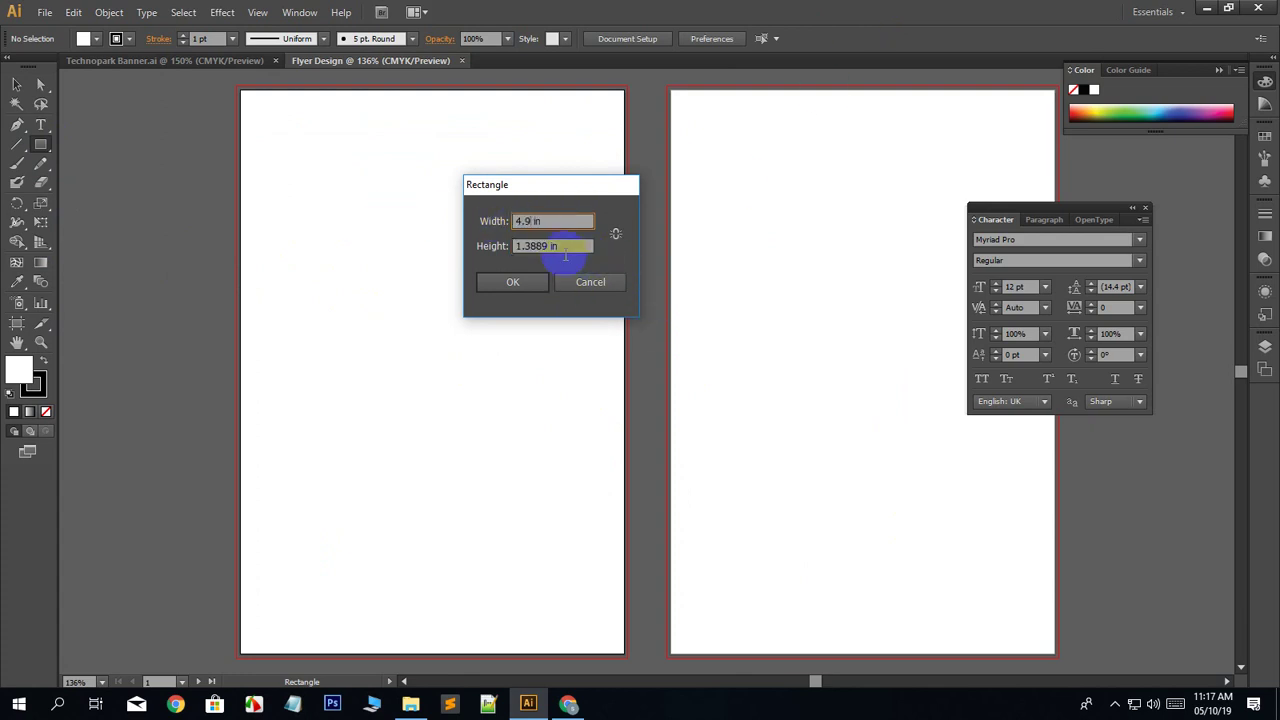
pyautogui.moveTo(550, 247); pyautogui.dragTo(258, 264)
pyautogui.write('7')
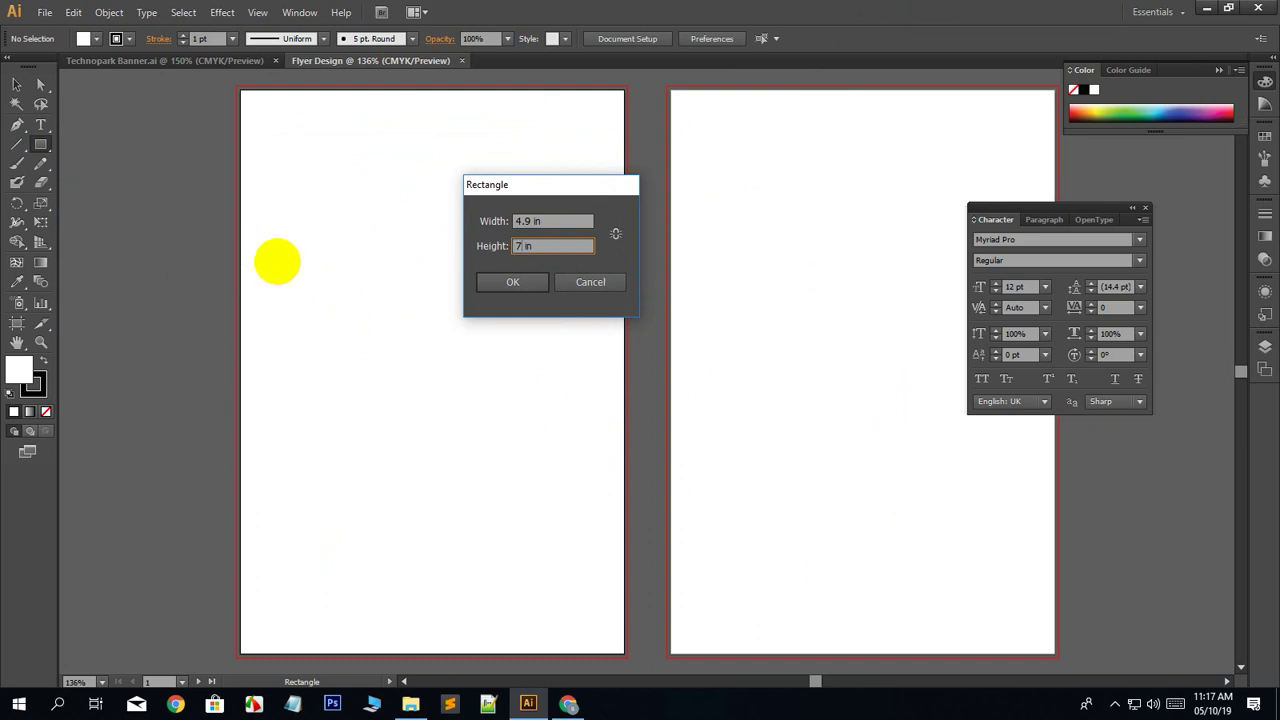
pyautogui.write('.2')
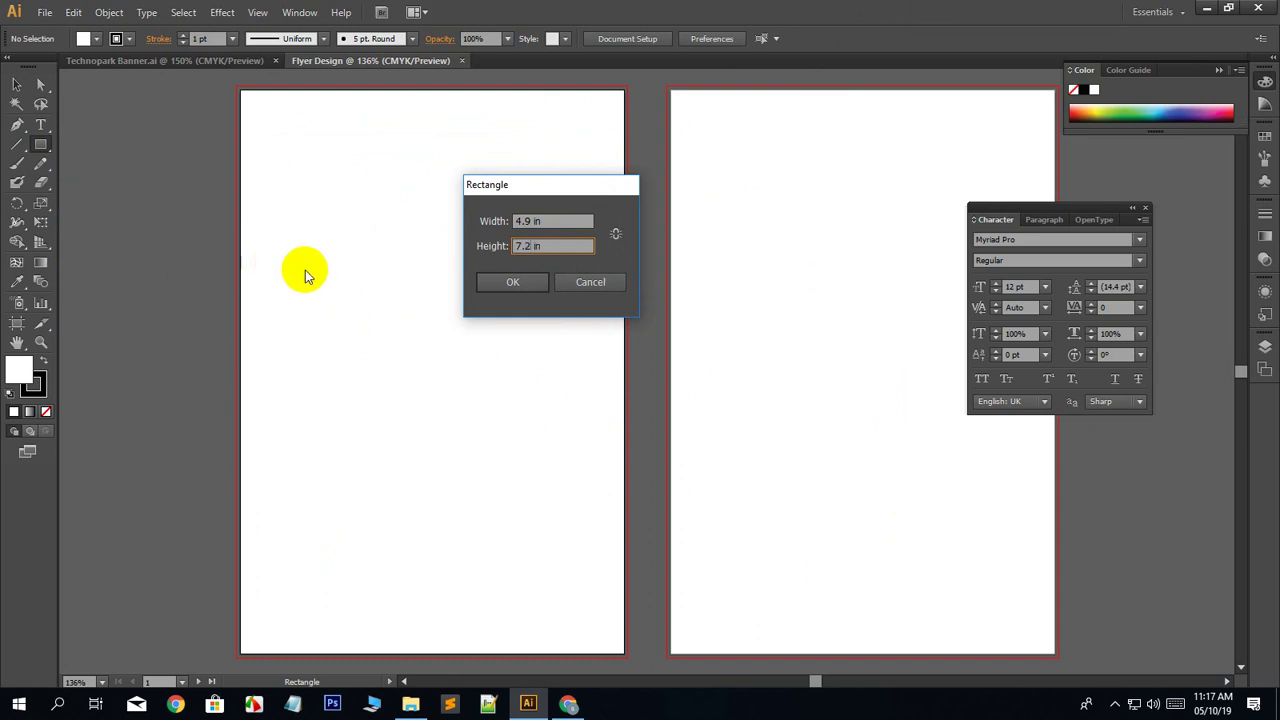
pyautogui.click(500, 283)
# Remove the rectangle's fill and keep only its black stroke.
pyautogui.click(17, 84)
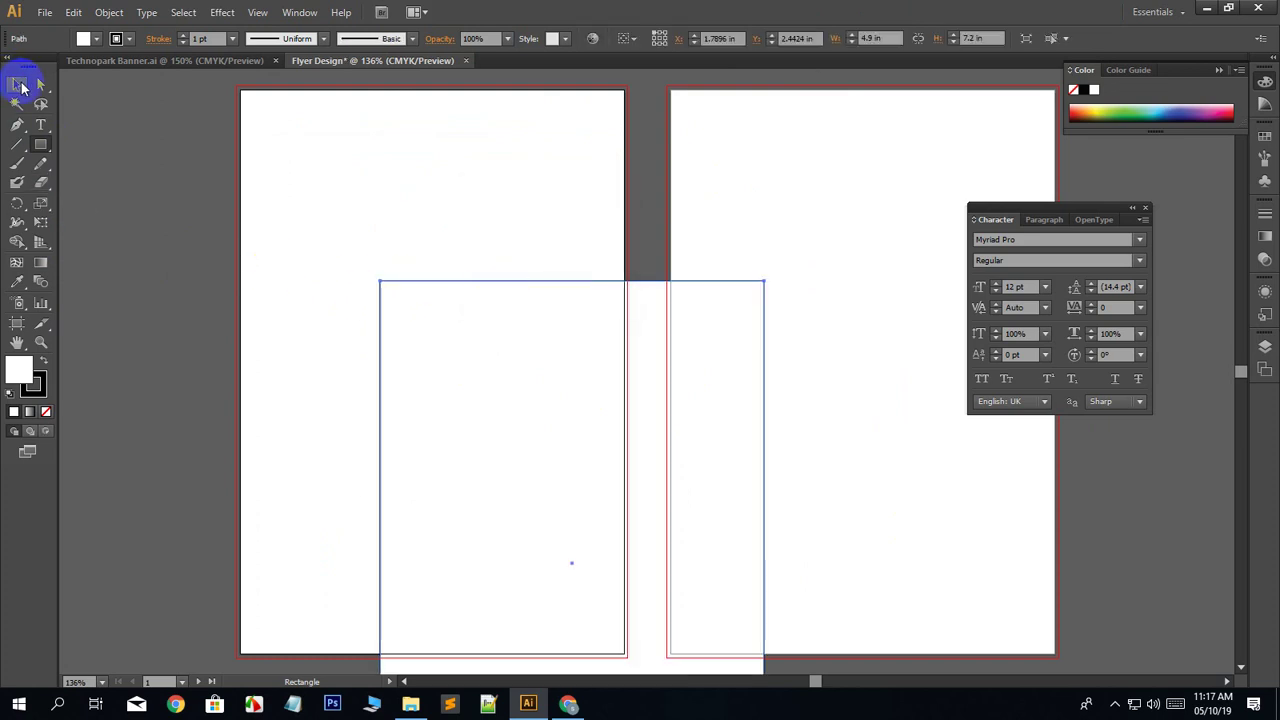
pyautogui.click(46, 411)
pyautogui.click(46, 411)
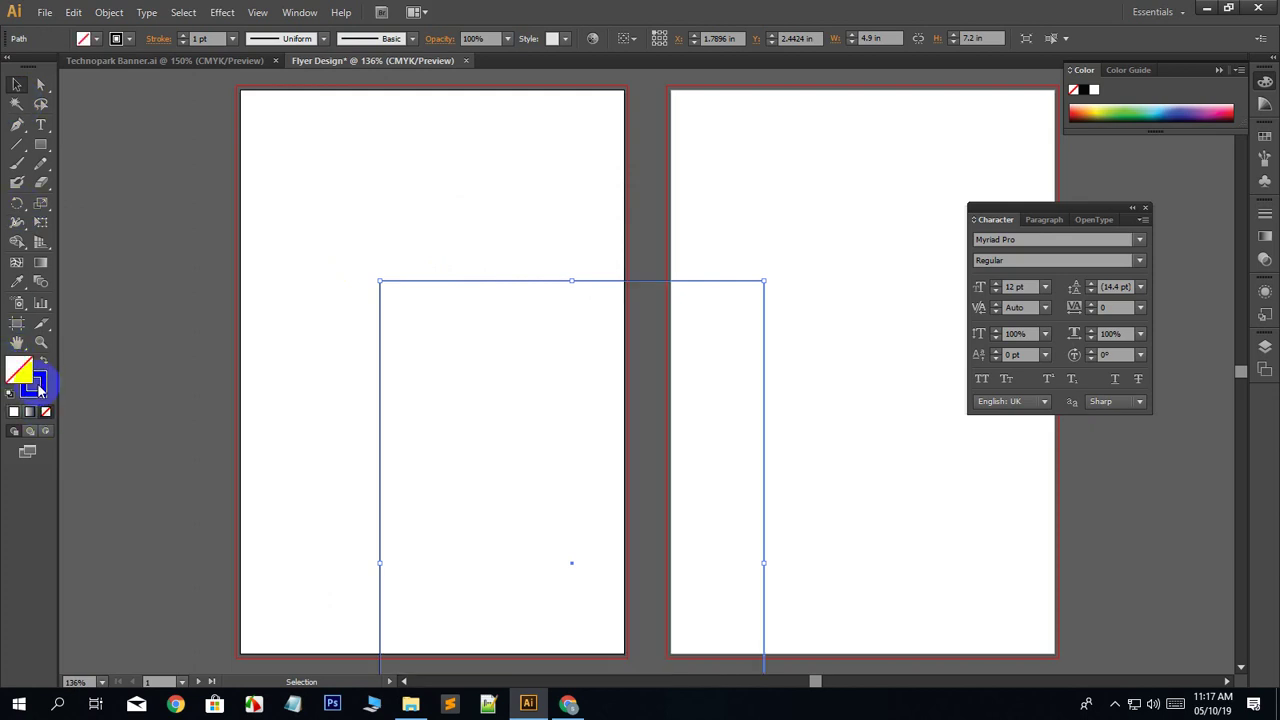
pyautogui.click(343, 251)
pyautogui.click(529, 428)
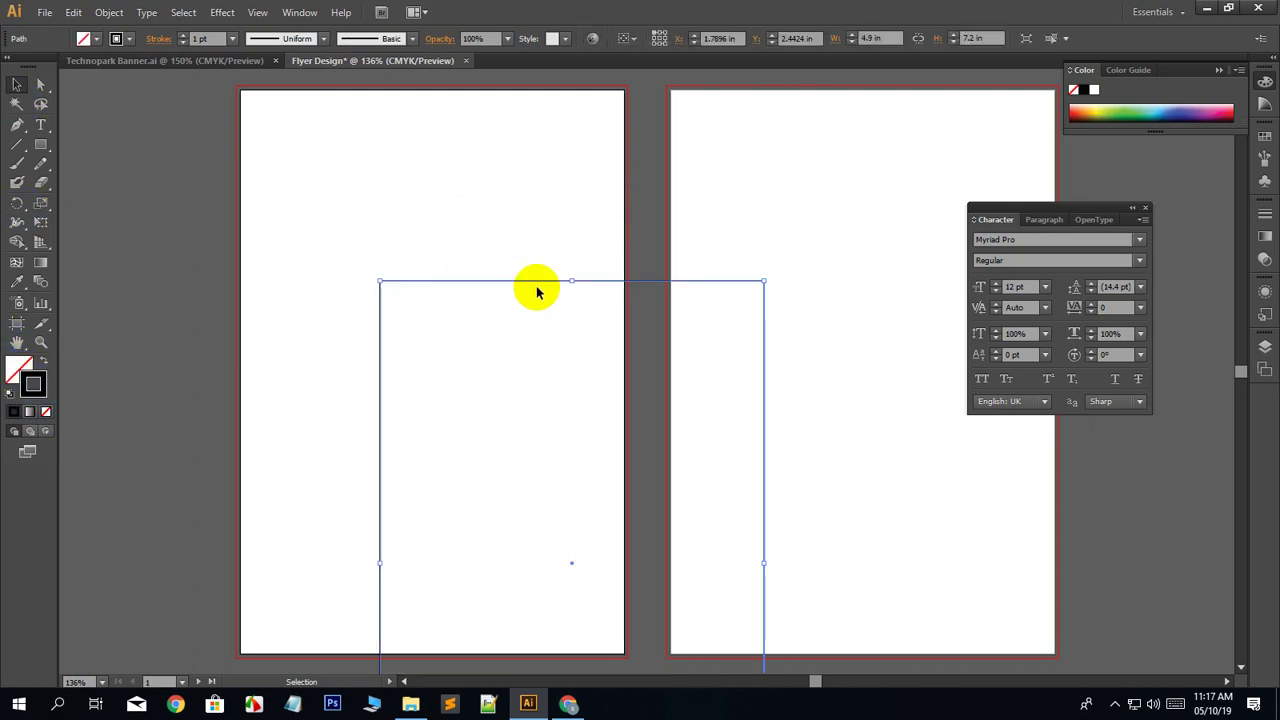
# Centre the rectangle horizontally and vertically on the first artboard using Align to Artboard, and restore alignment to Align to Selection.
pyautogui.click(303, 13)
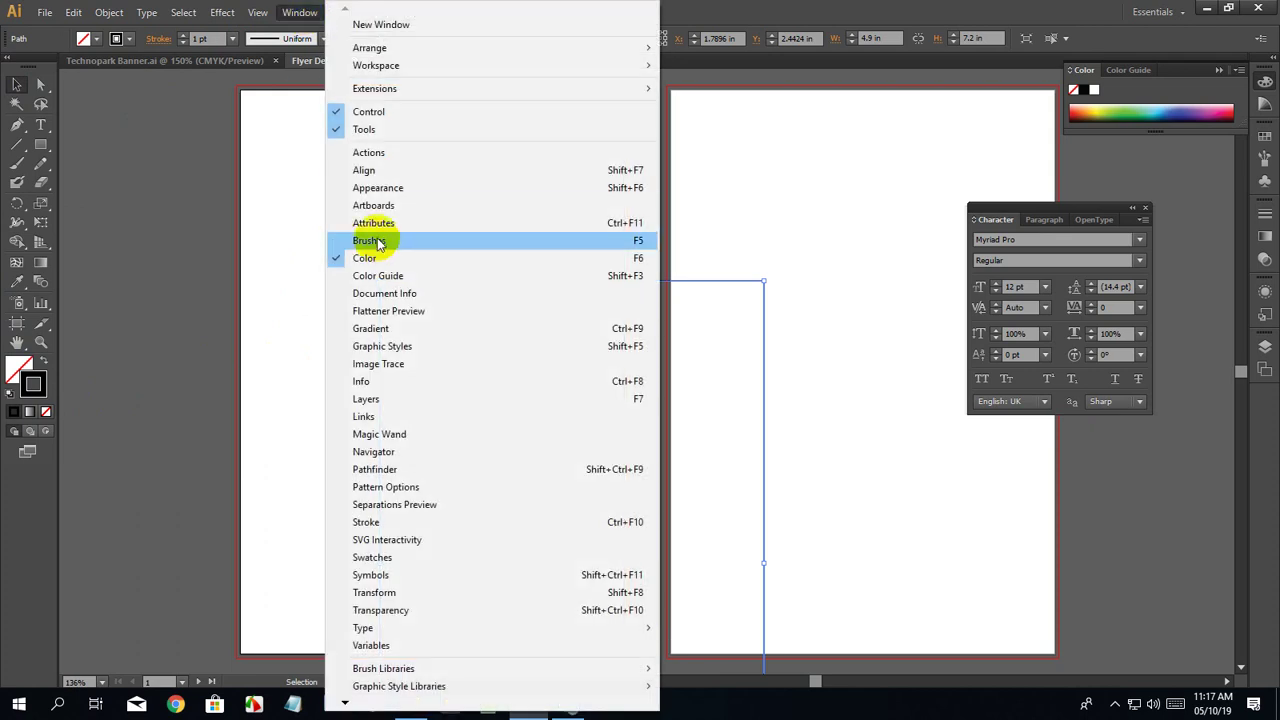
pyautogui.click(380, 172)
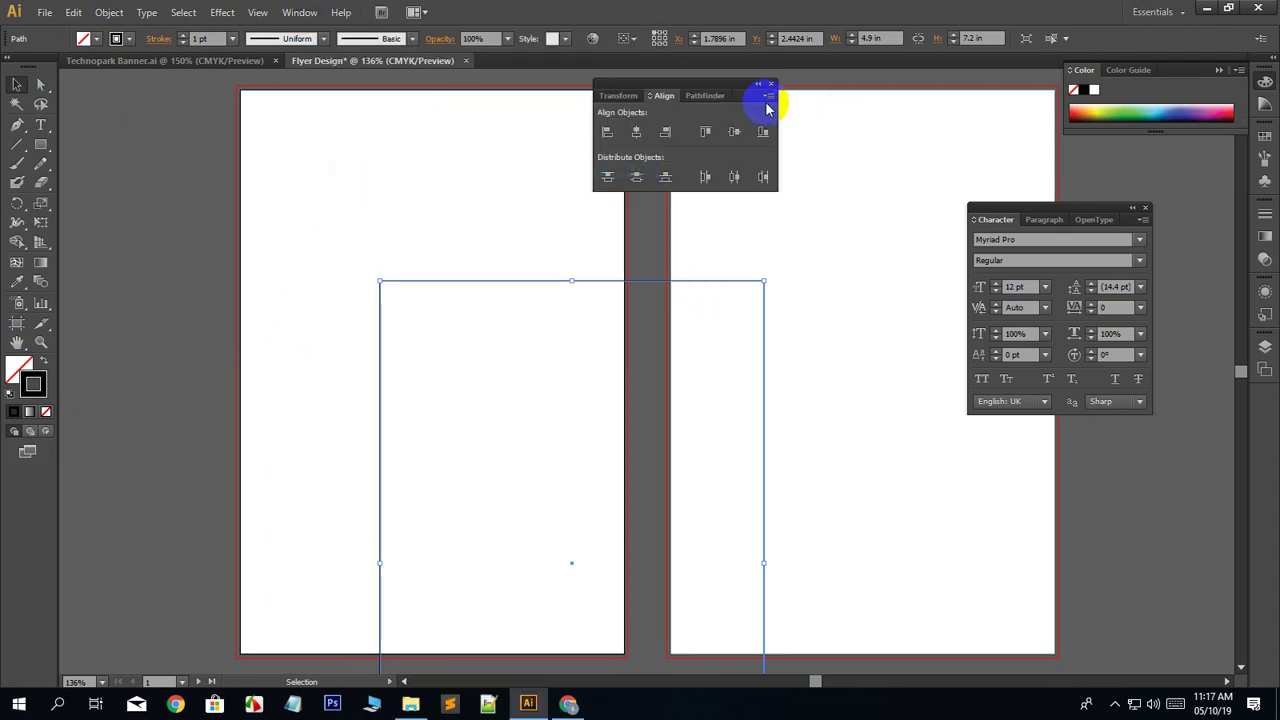
pyautogui.moveTo(726, 83); pyautogui.dragTo(1104, 447)
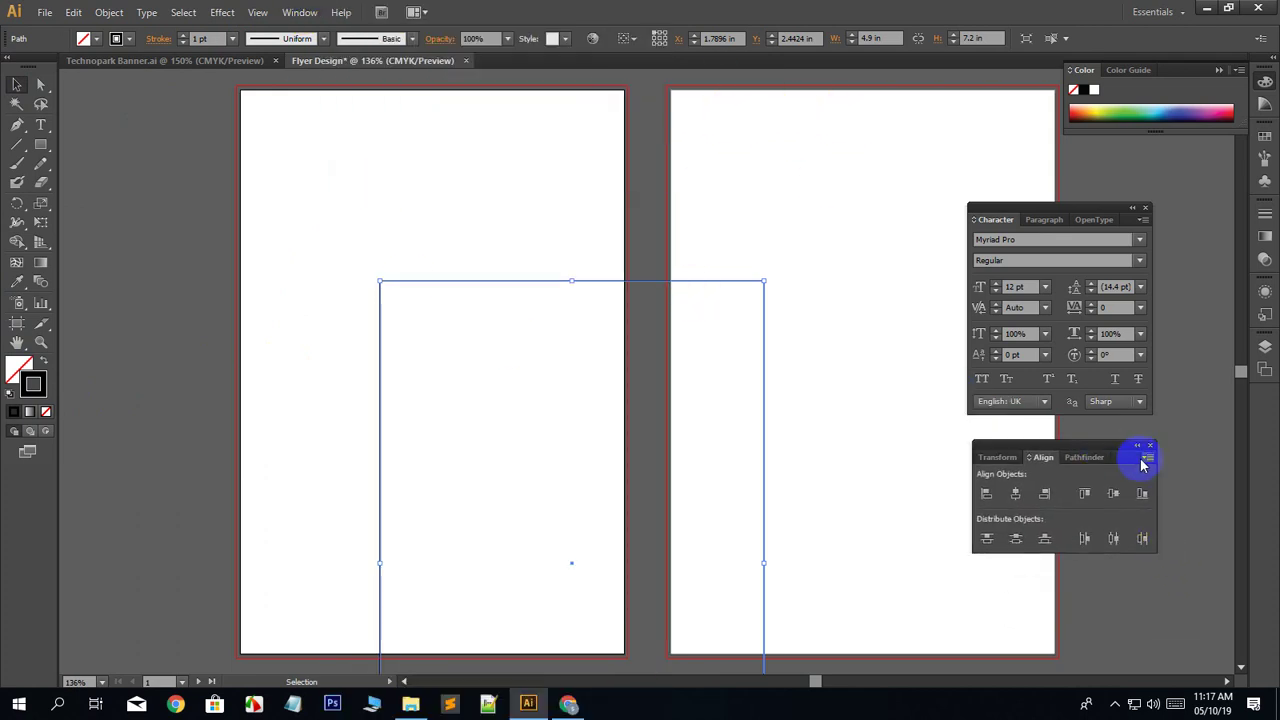
pyautogui.click(1147, 457)
pyautogui.click(1050, 458)
pyautogui.click(1133, 583)
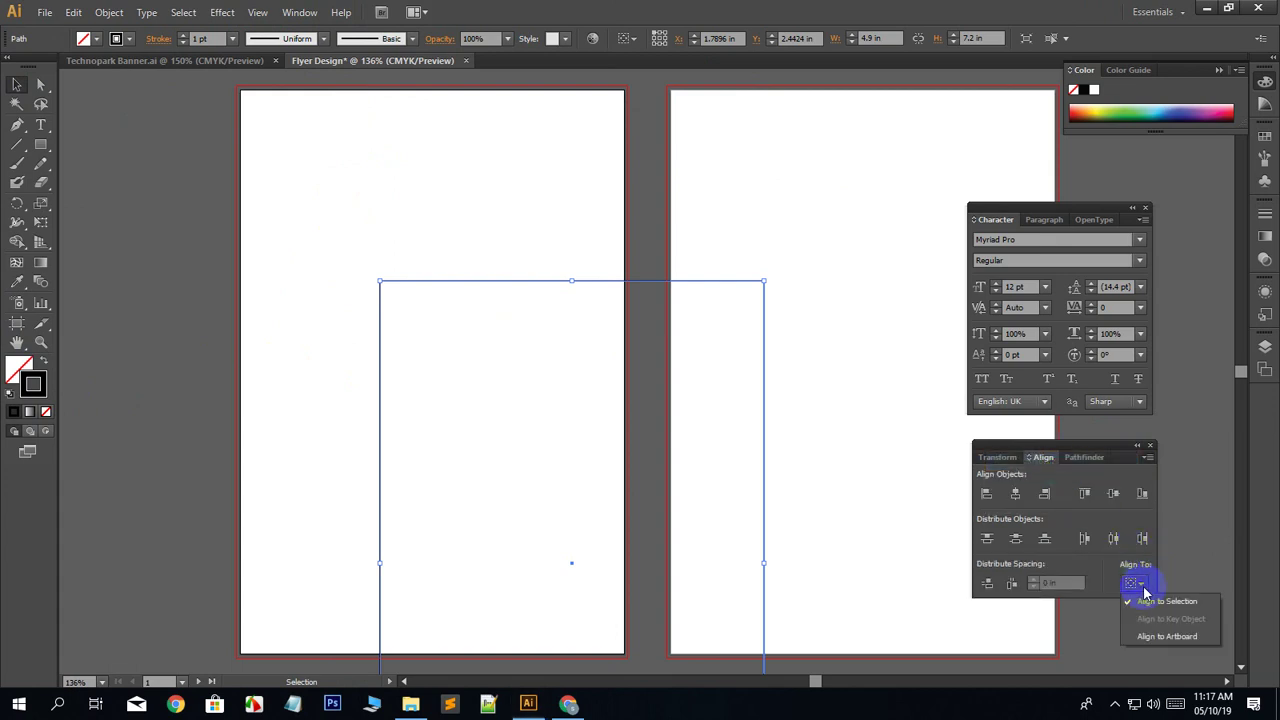
pyautogui.click(1143, 636)
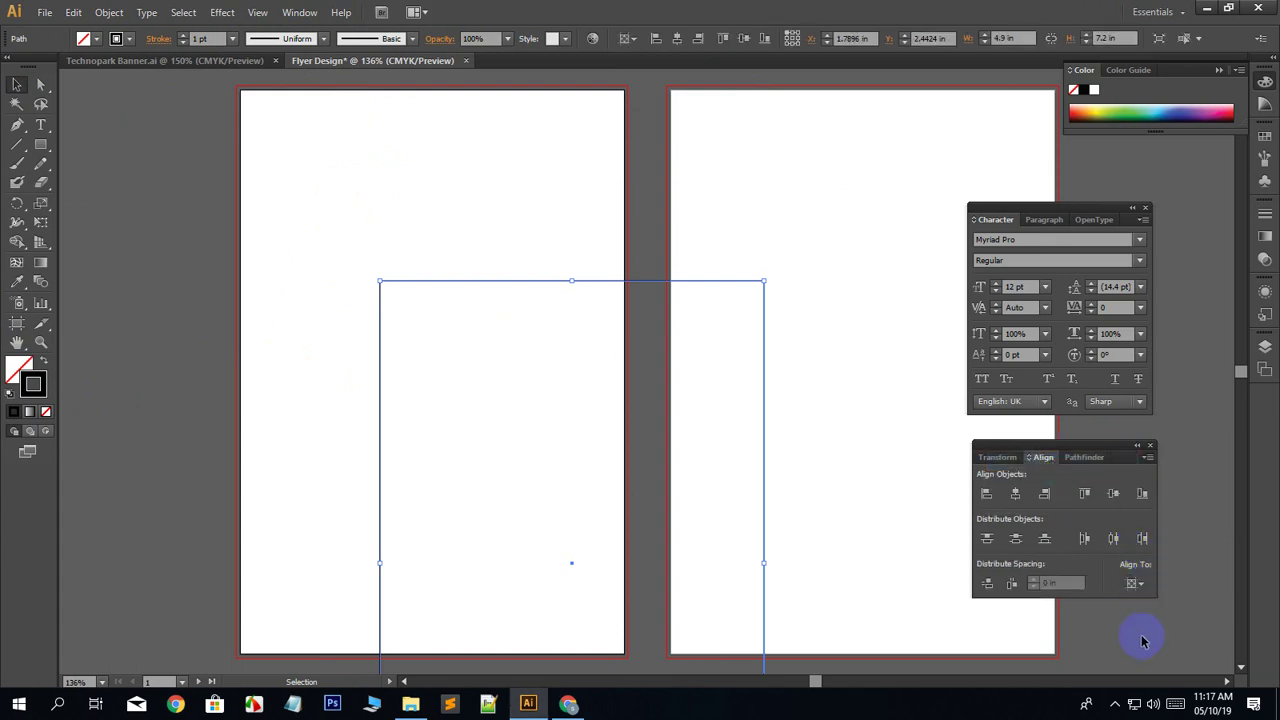
pyautogui.click(1113, 493)
pyautogui.click(1015, 493)
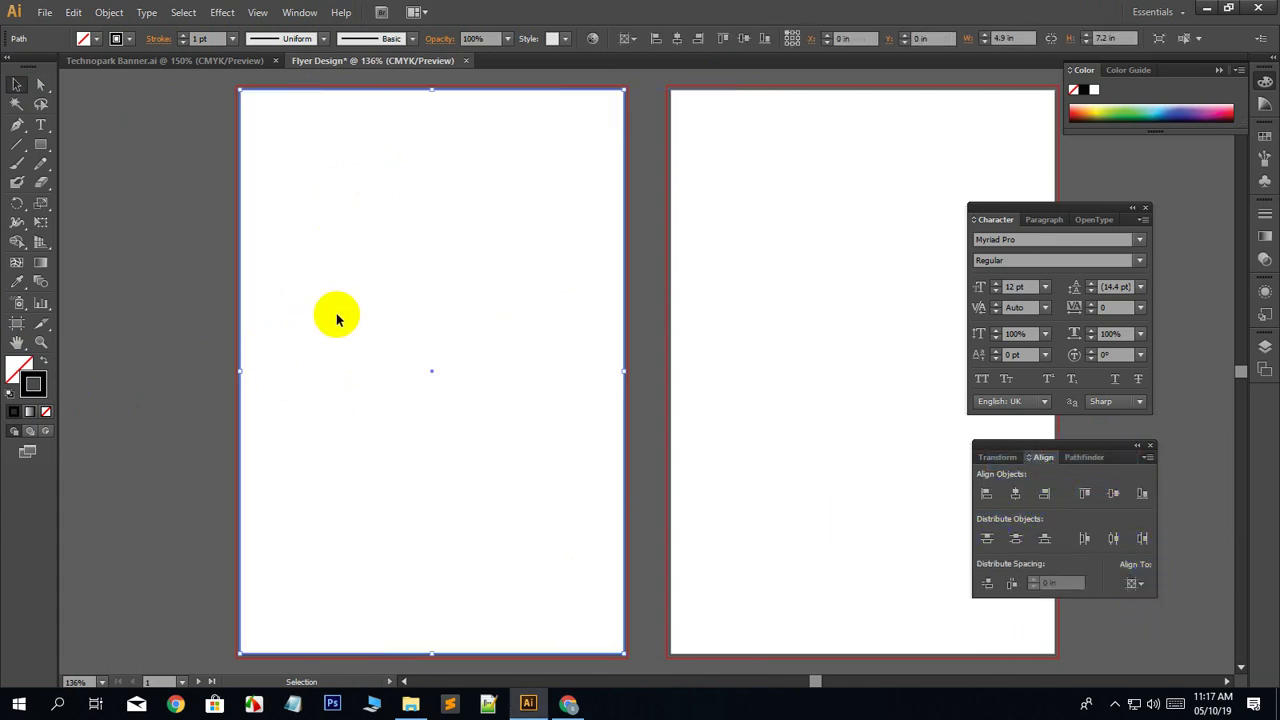
pyautogui.click(1147, 587)
pyautogui.click(1160, 592)
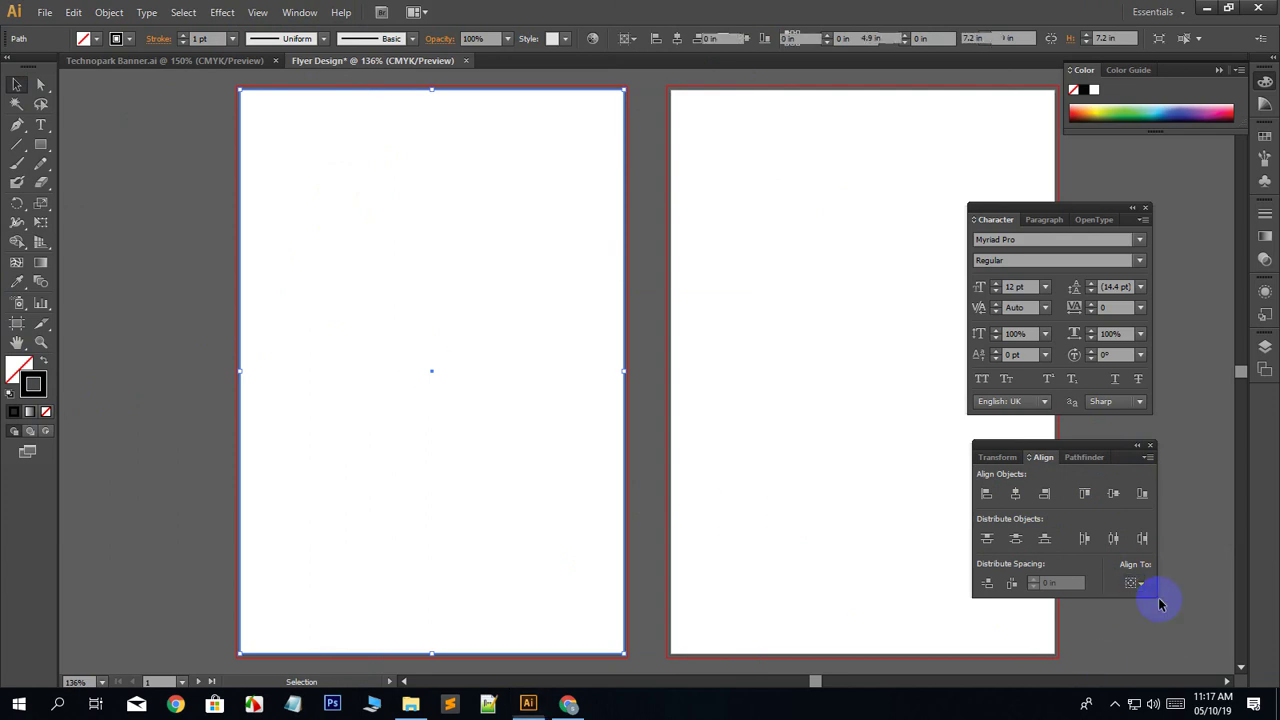
# Add a 0.05 in outward Offset Path around the rectangle on the first artboard.
pyautogui.scroll(1, 260, 334)
pyautogui.click(191, 243)
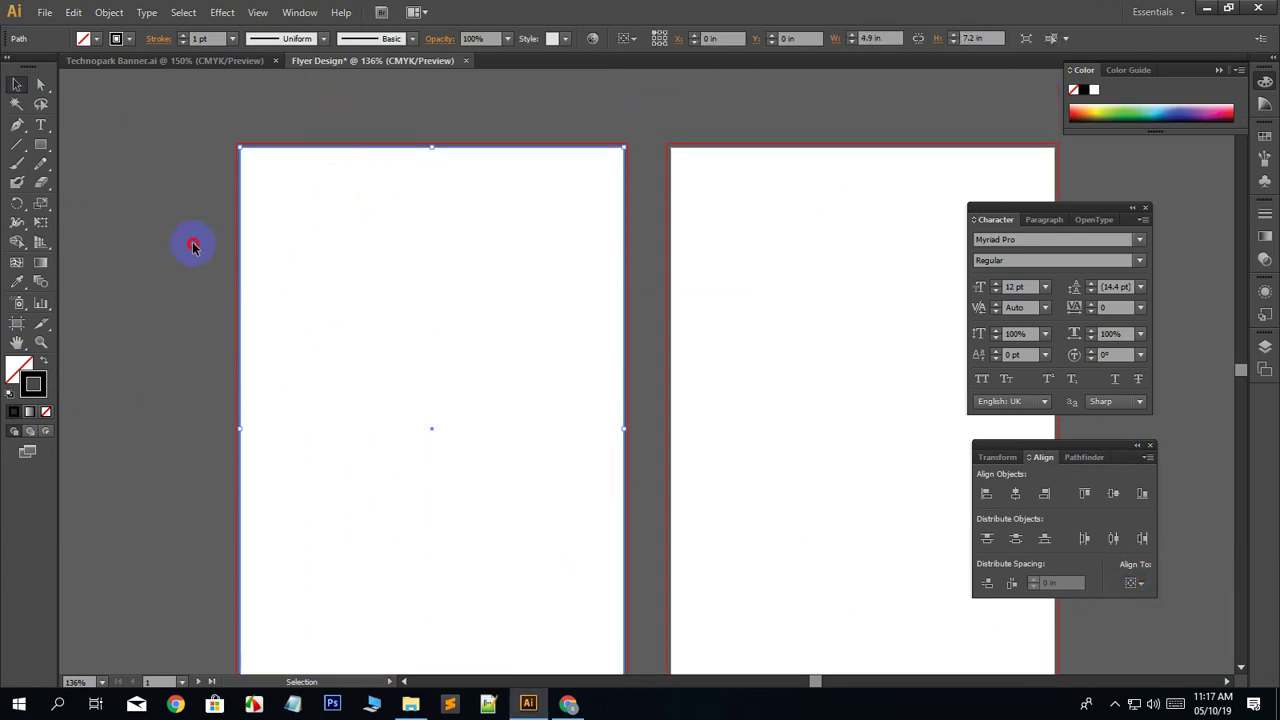
pyautogui.click(264, 150)
pyautogui.click(111, 13)
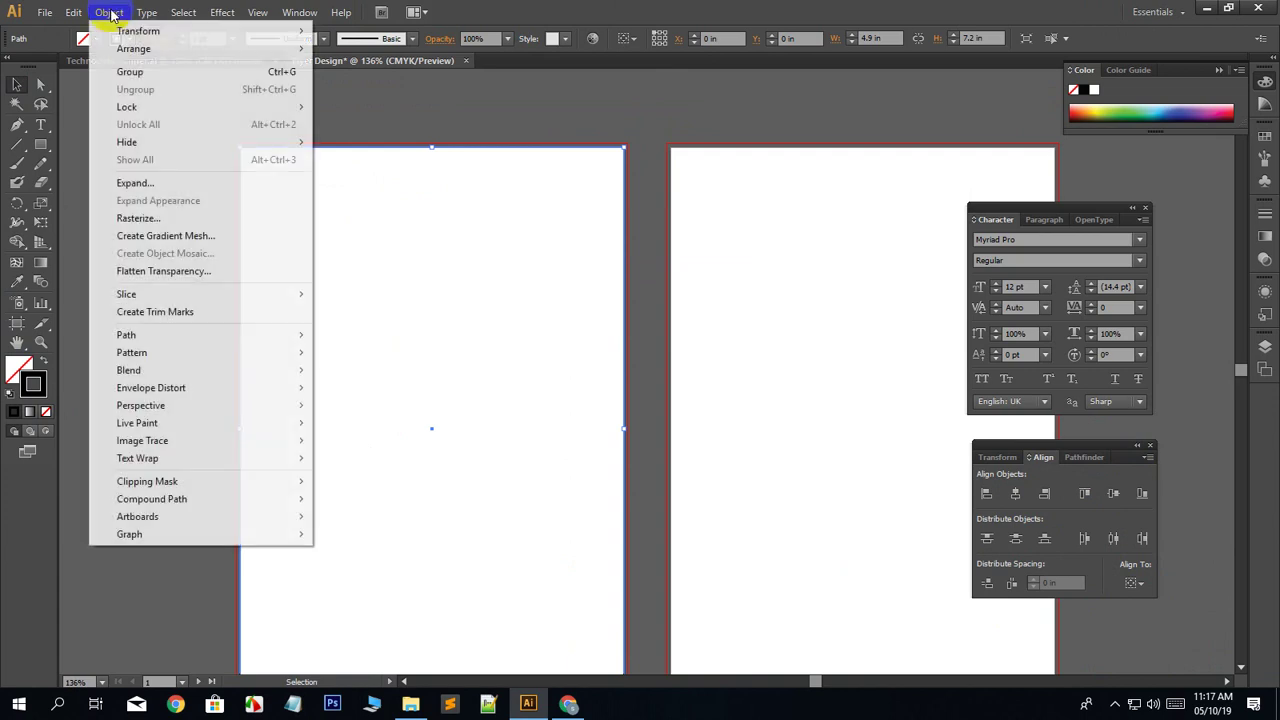
pyautogui.moveTo(155, 341)
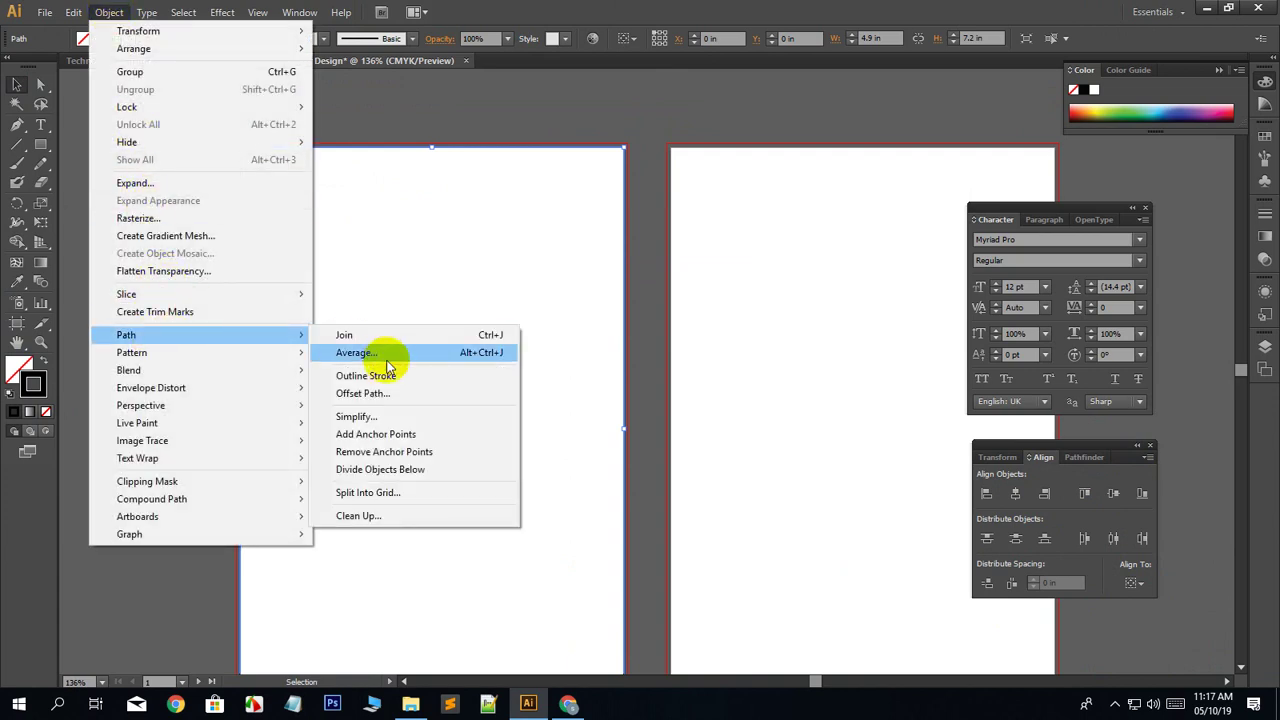
pyautogui.click(383, 396)
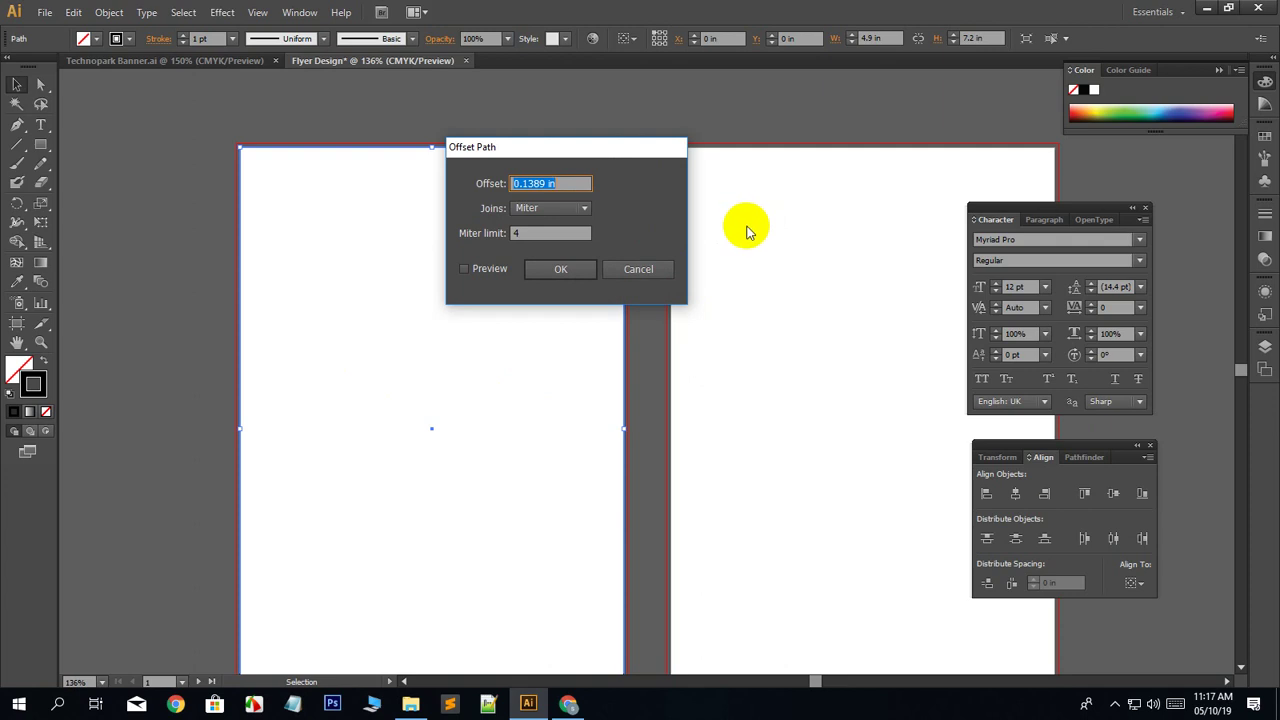
pyautogui.write('.05')
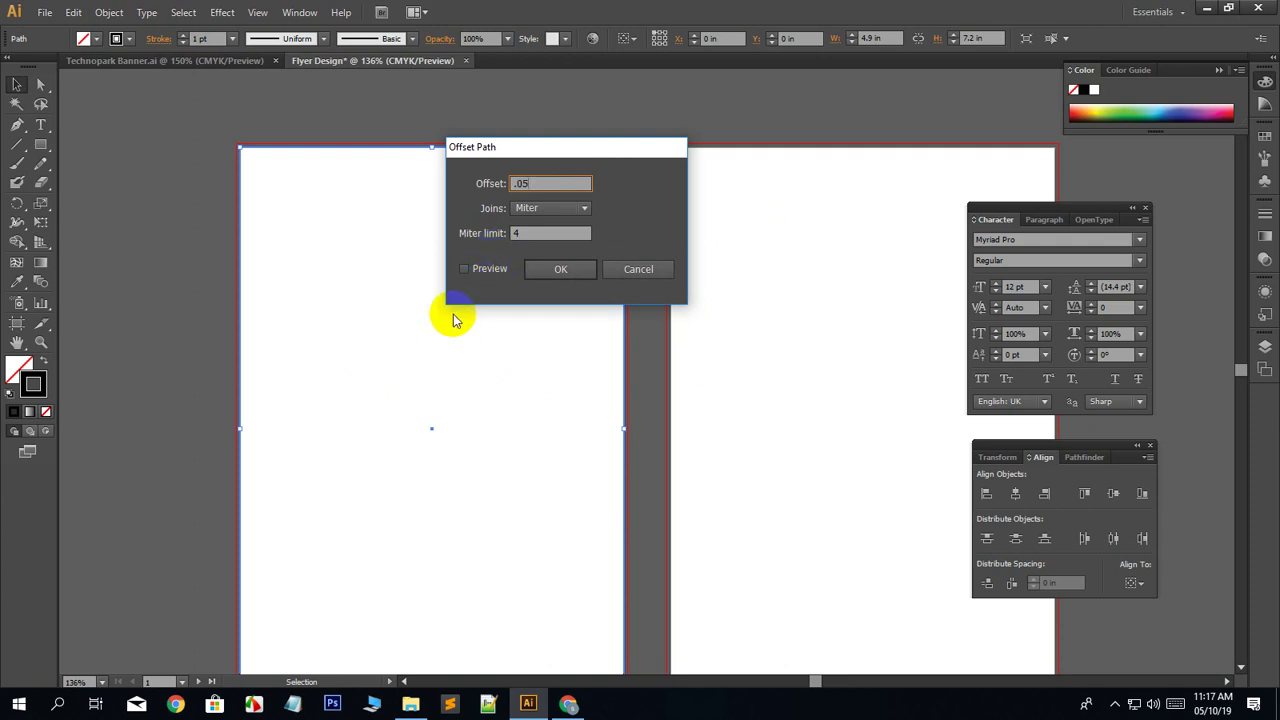
pyautogui.click(497, 276)
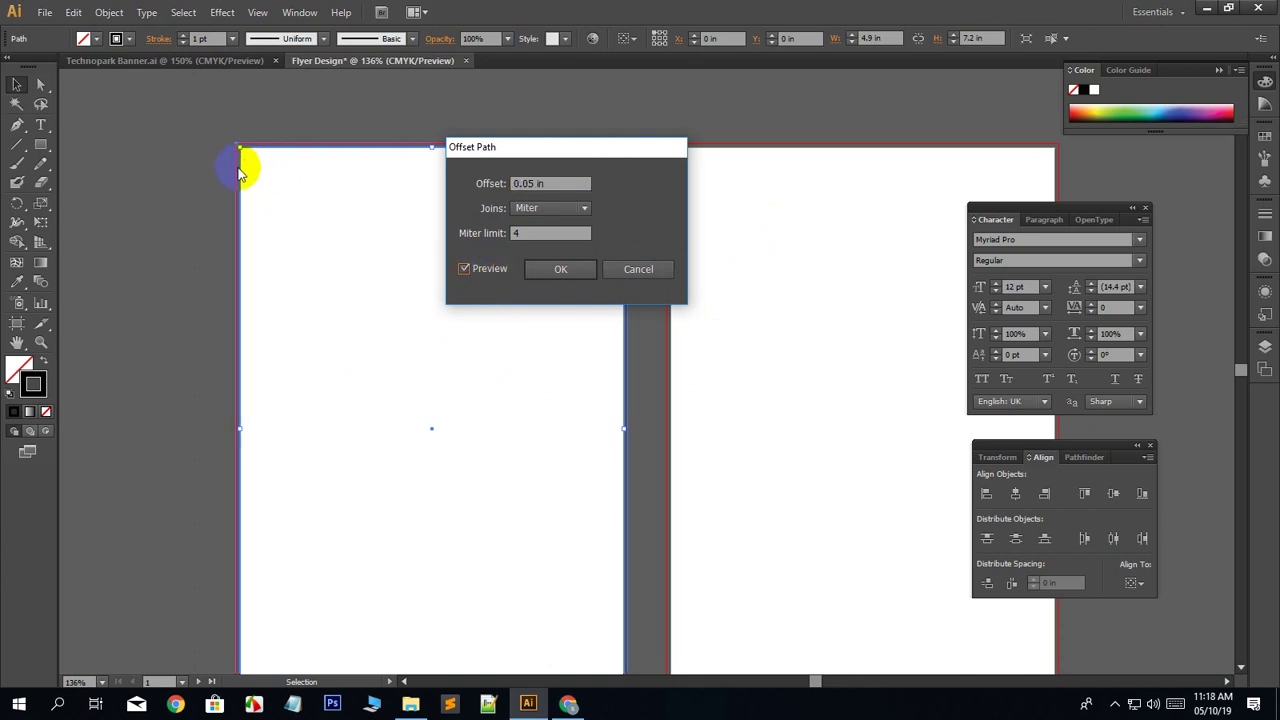
pyautogui.click(553, 271)
pyautogui.click(183, 303)
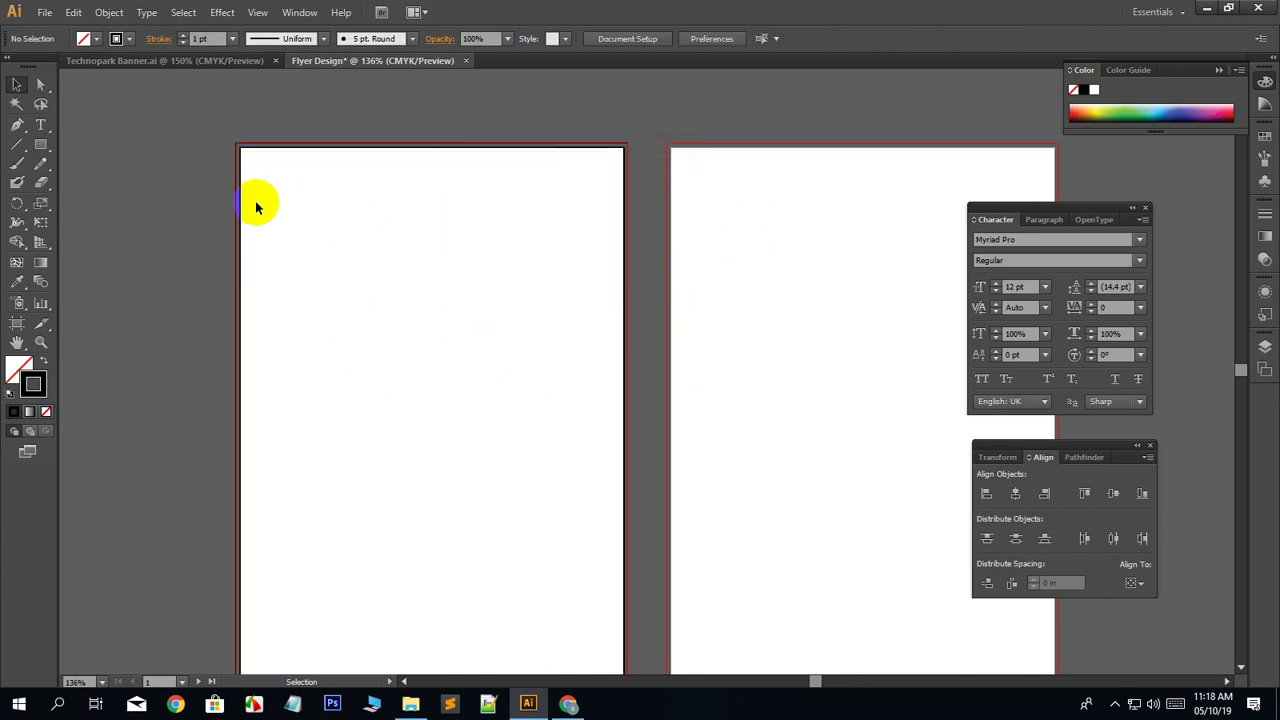
# Preview an inward Offset Path of -0.3 in on the original 4.9 x 7.2 in rectangle.
pyautogui.click(274, 155)
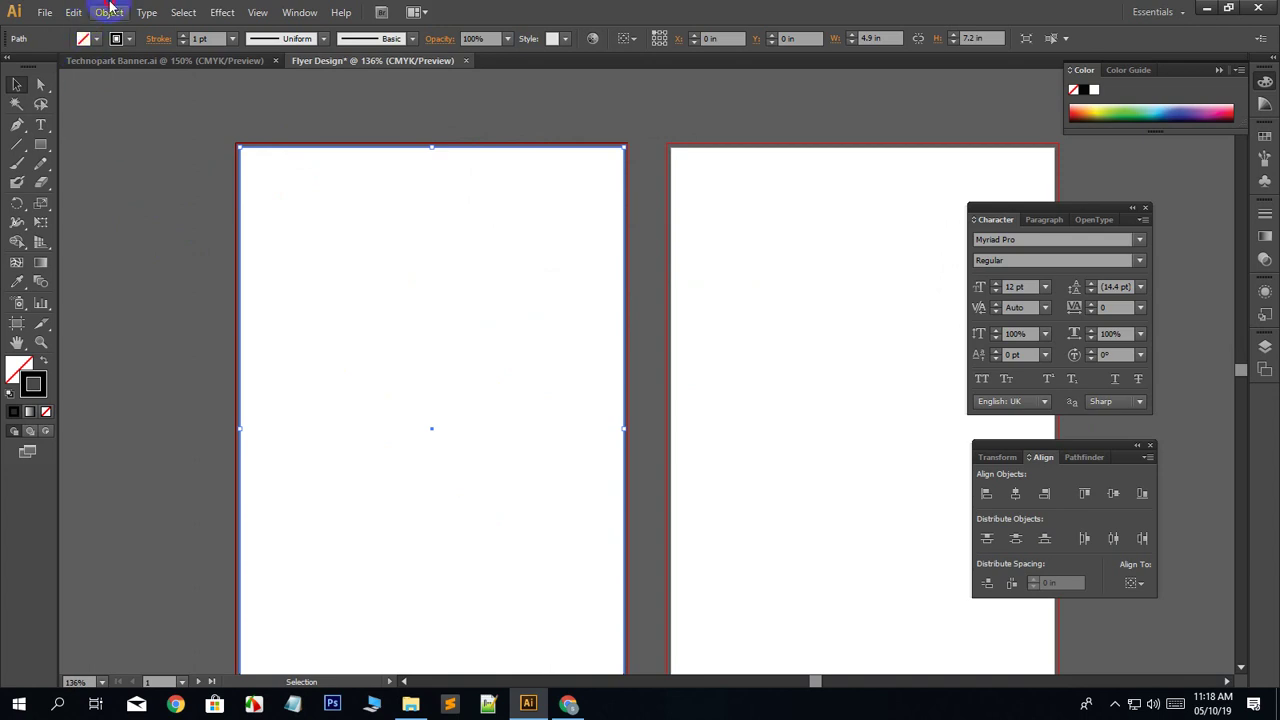
pyautogui.click(109, 12)
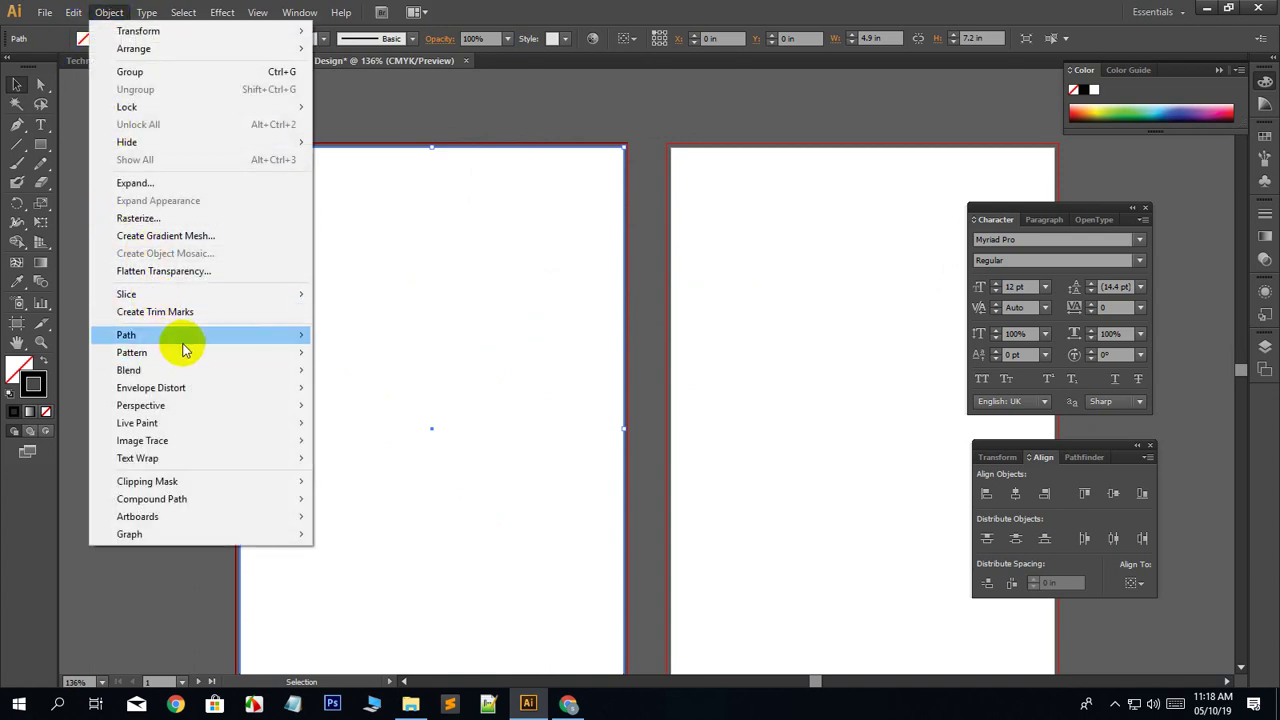
pyautogui.moveTo(177, 335)
pyautogui.click(392, 395)
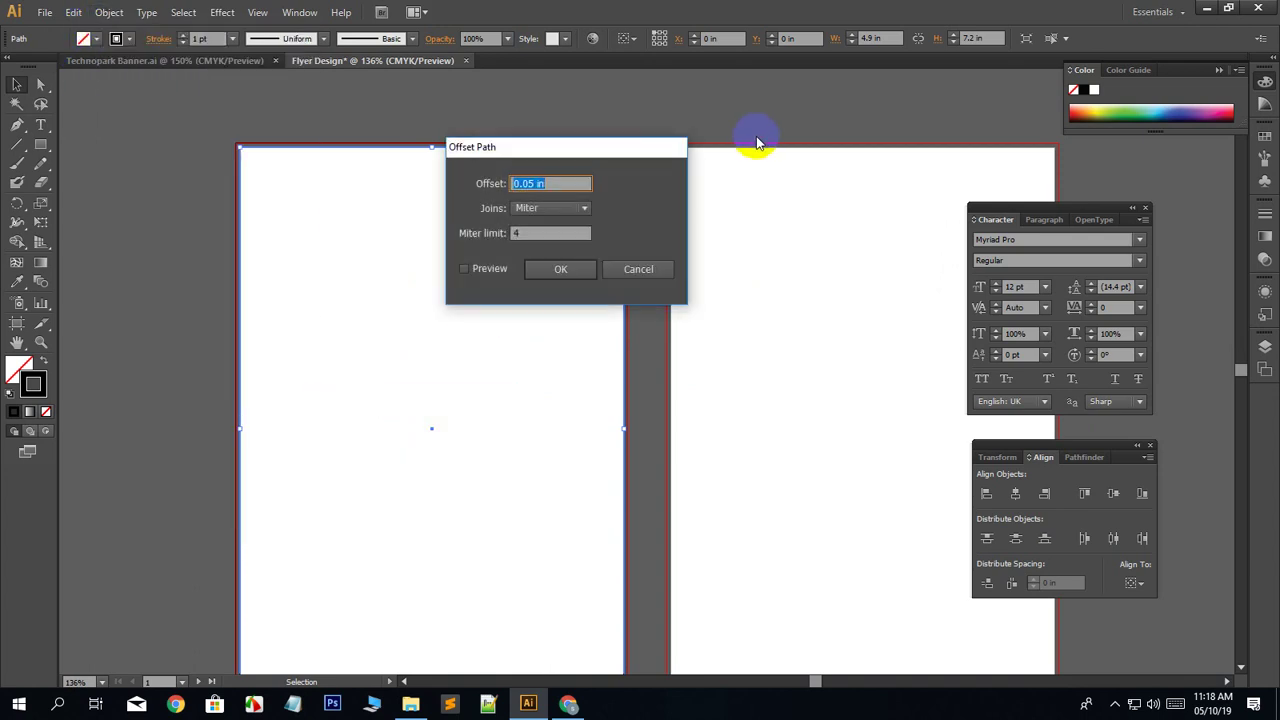
pyautogui.write('-.3')
pyautogui.click(470, 268)
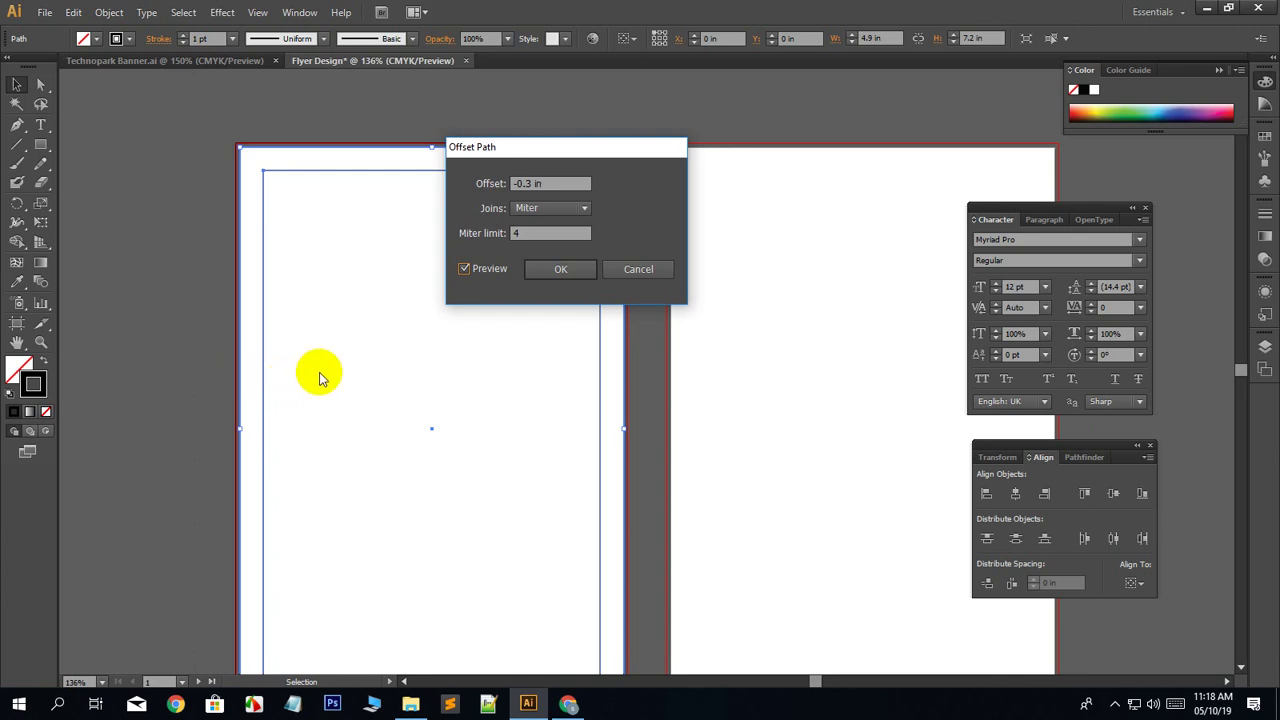
pyautogui.click(556, 280)
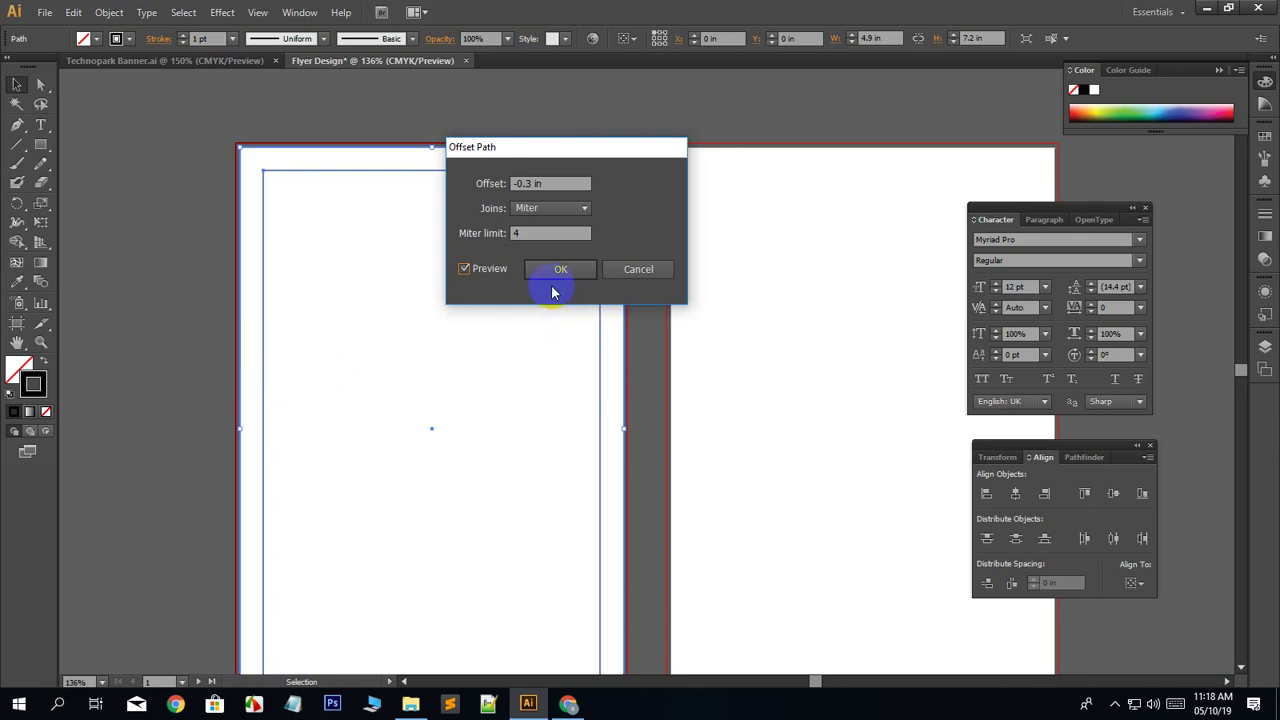
# Set the rectangle's inward offset to -0.15 in and apply it.
pyautogui.click(531, 186)
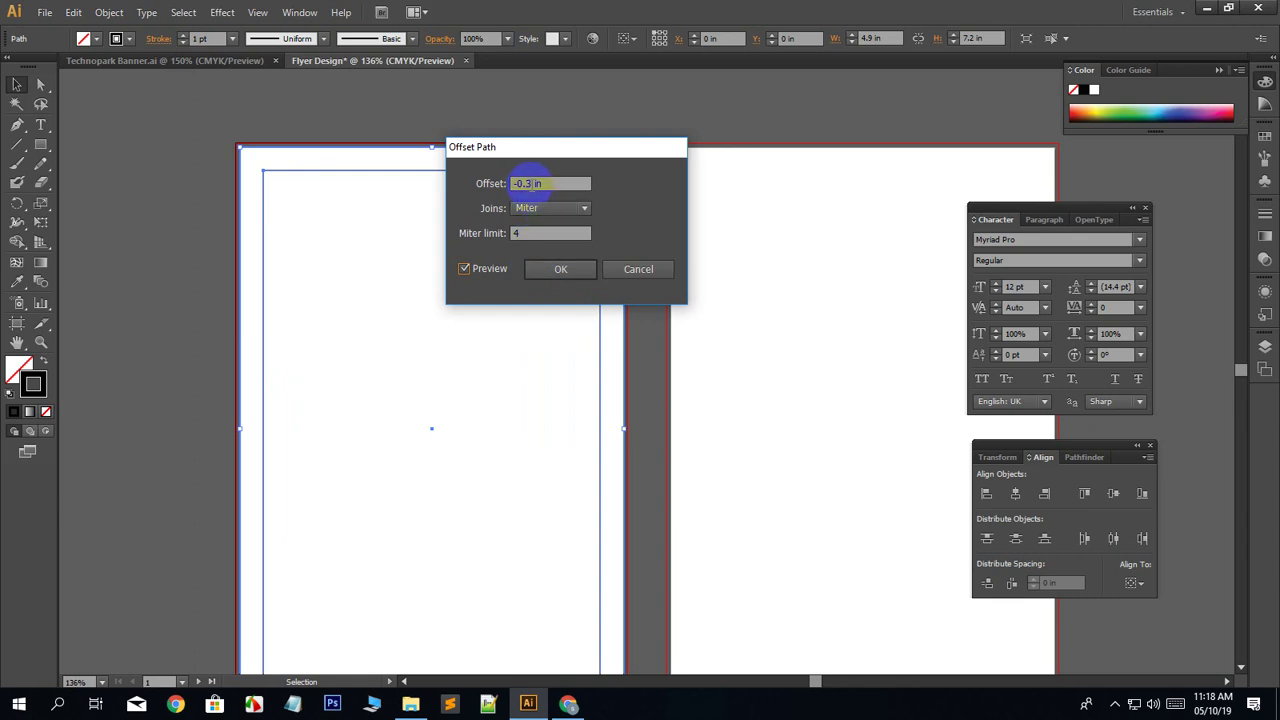
pyautogui.doubleClick(519, 184)
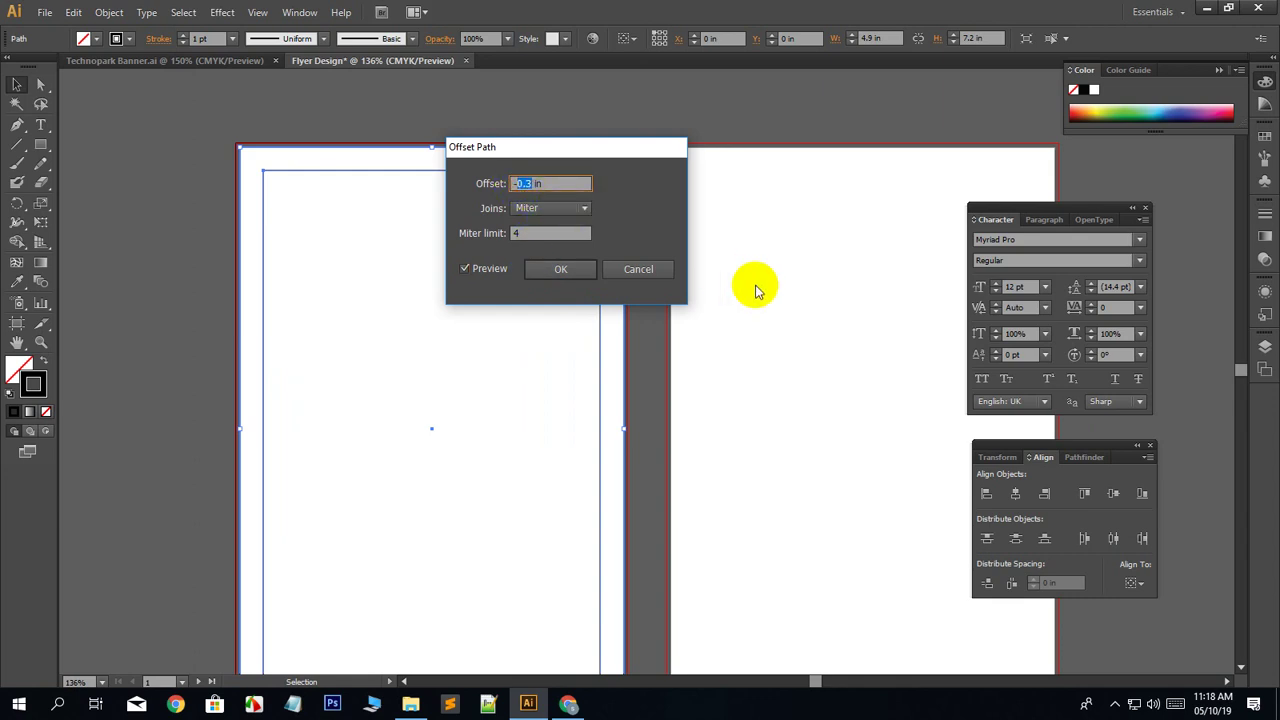
pyautogui.write('-.15')
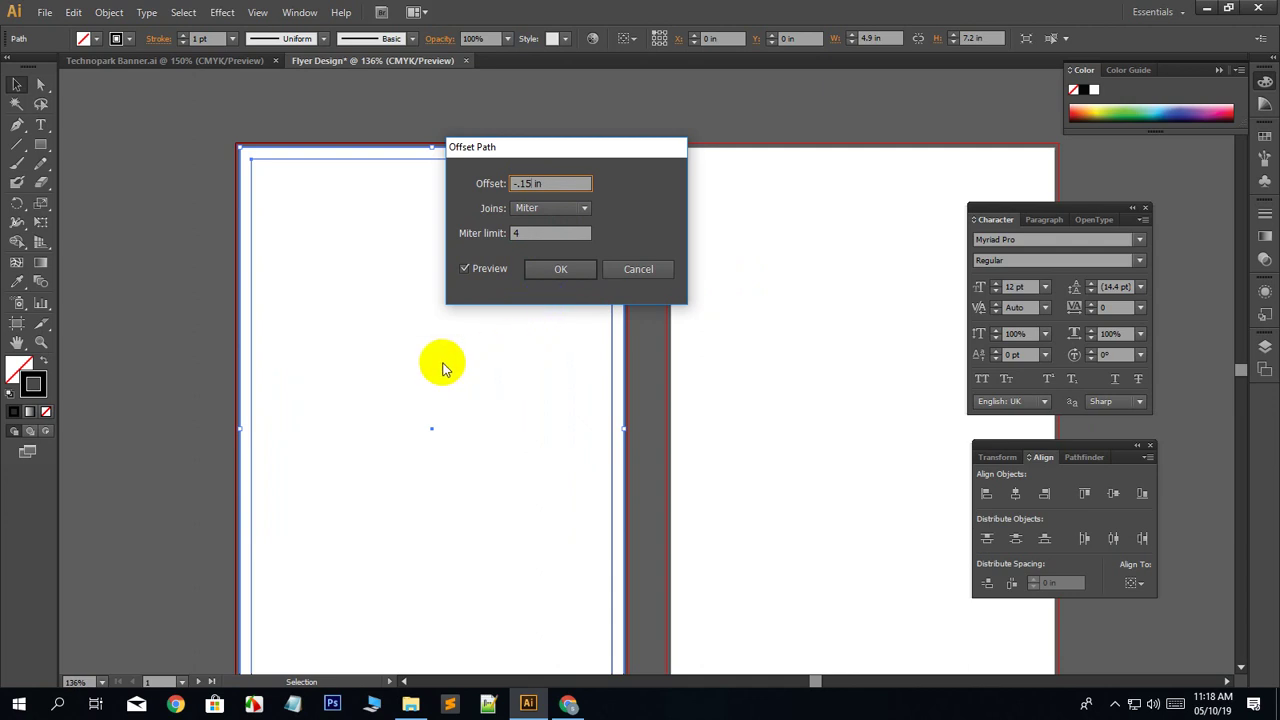
pyautogui.click(500, 318)
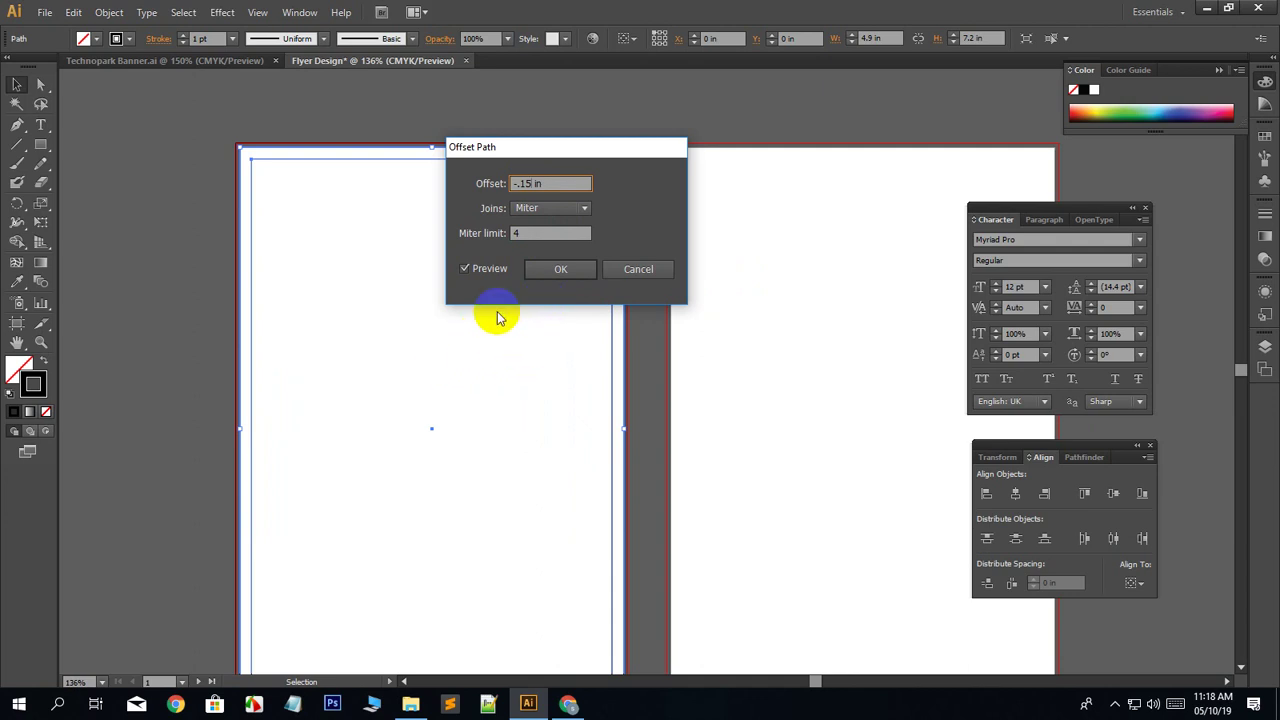
pyautogui.click(558, 270)
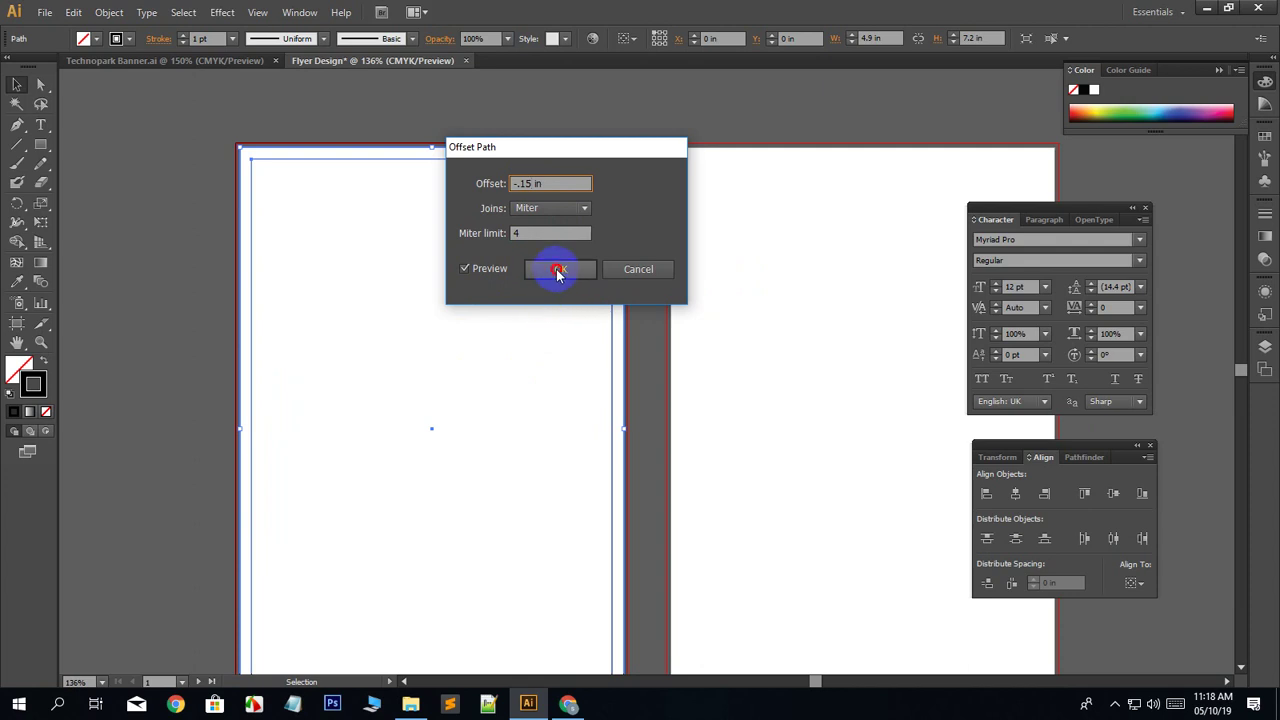
# Convert the inset margin rectangle on the first artboard into guides.
pyautogui.rightClick(325, 163)
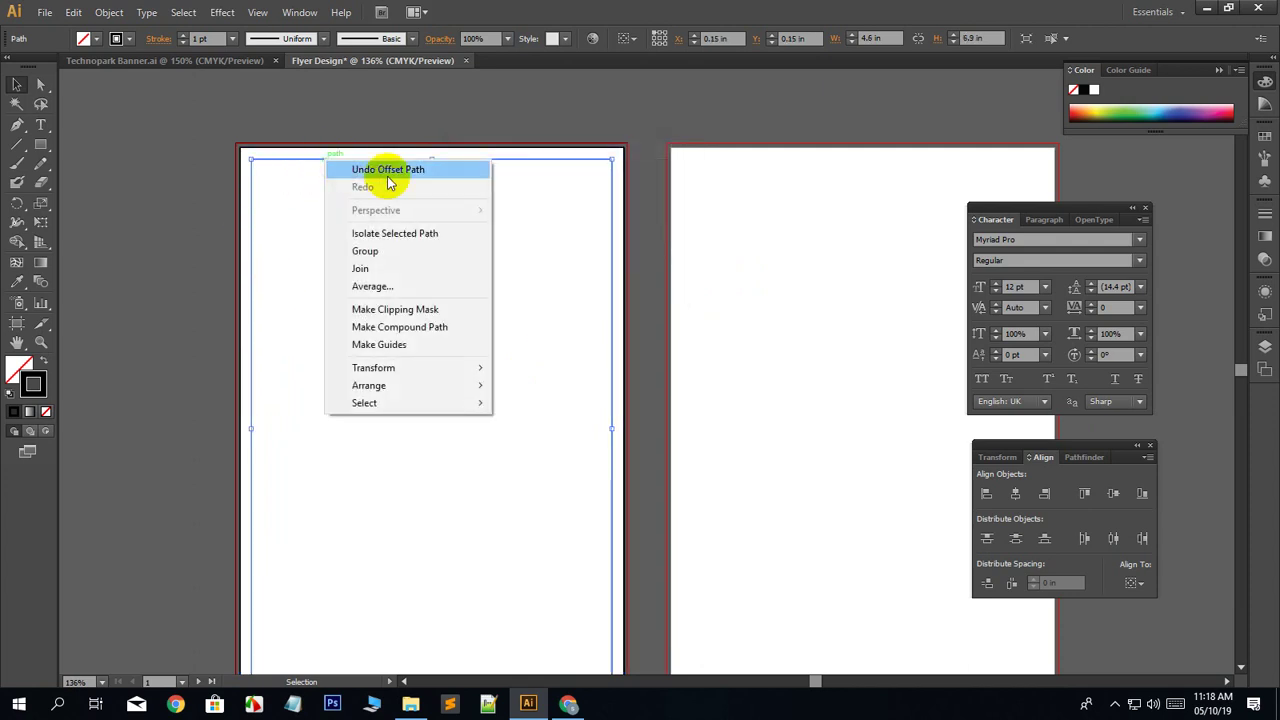
pyautogui.click(396, 347)
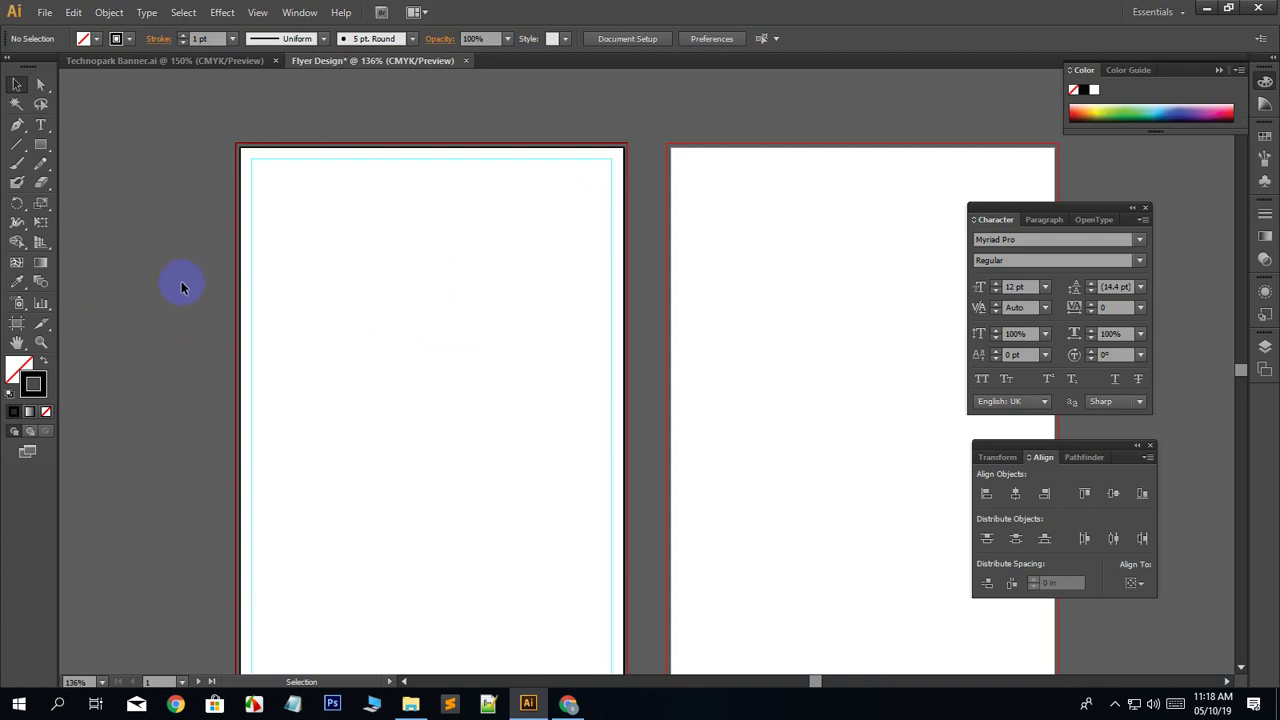
pyautogui.scroll(-3, 181, 281)
pyautogui.scroll(3, 190, 300)
# Group the trim and bleed outlines on the first artboard.
pyautogui.moveTo(199, 256); pyautogui.dragTo(270, 330)
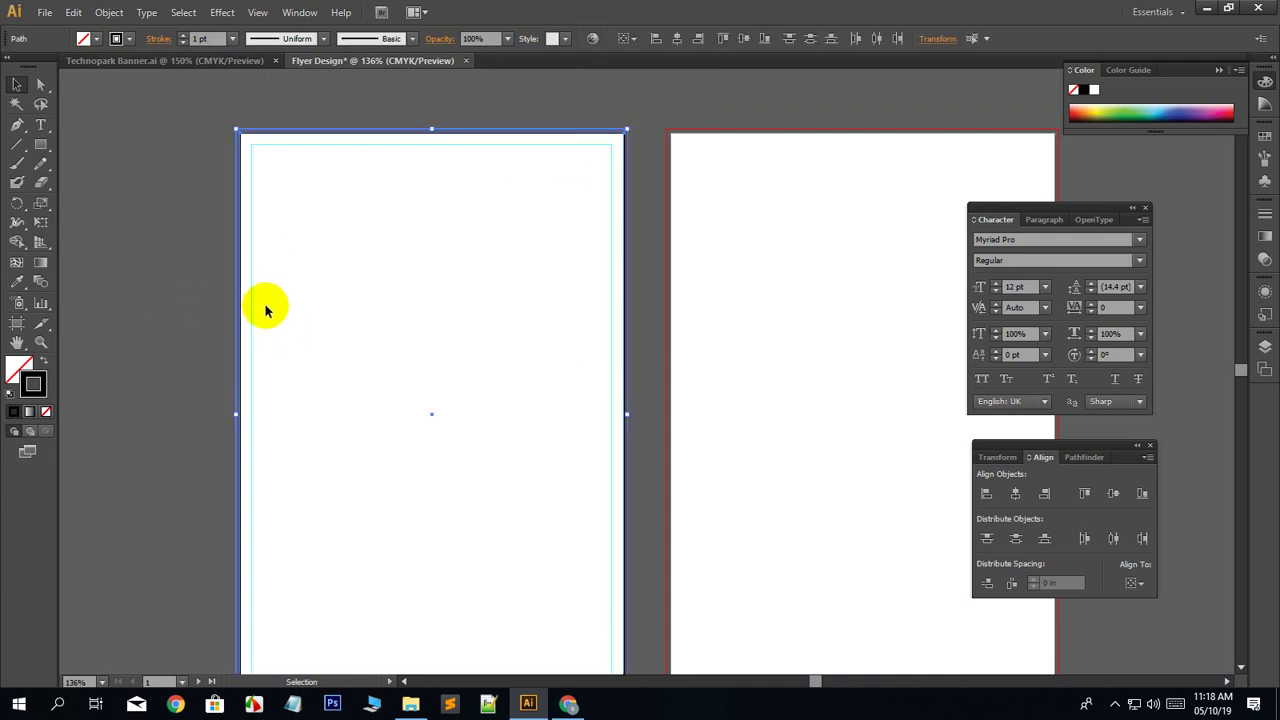
pyautogui.rightClick(249, 252)
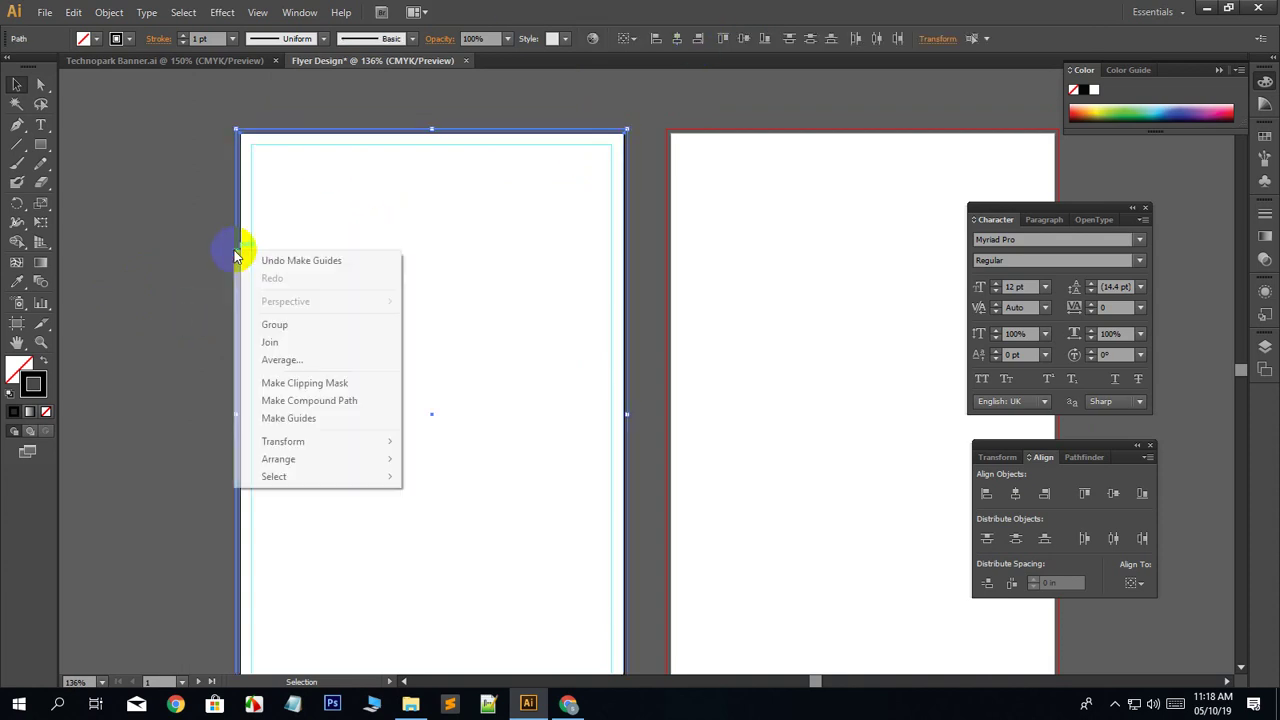
pyautogui.click(294, 323)
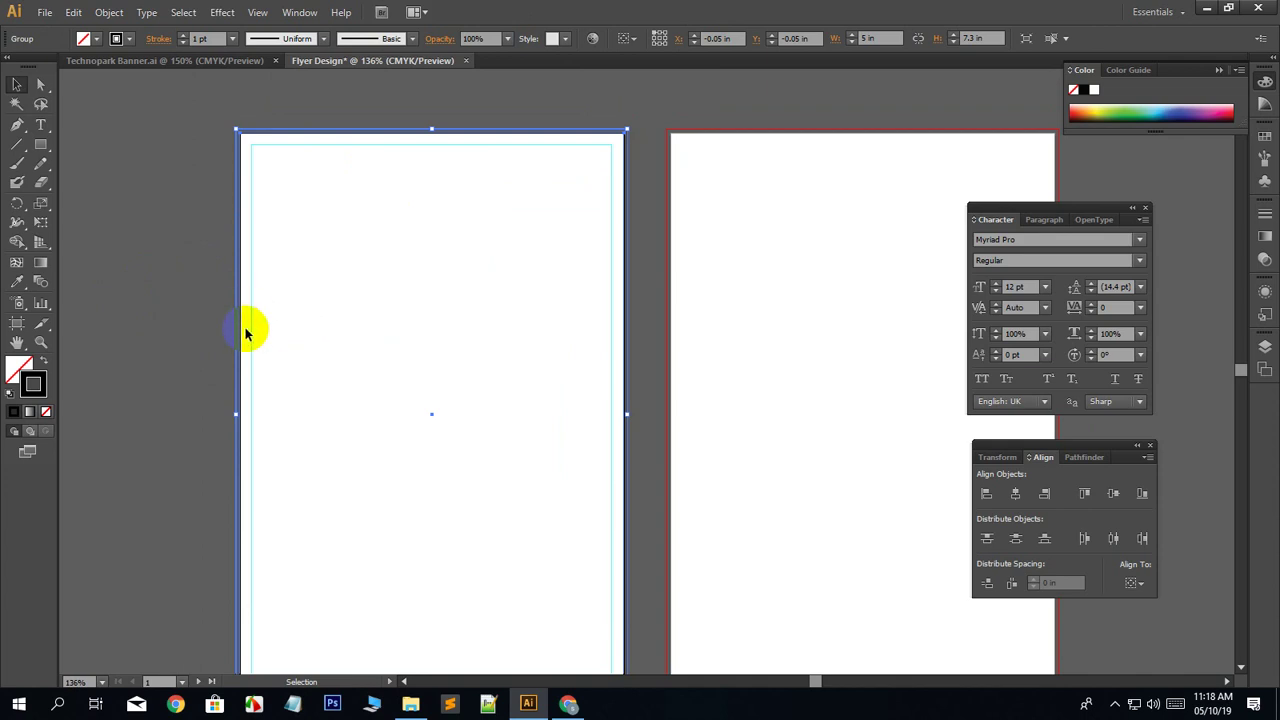
# Unlock the guides so that the margin guide on the first artboard can be selected.
pyautogui.click(255, 375)
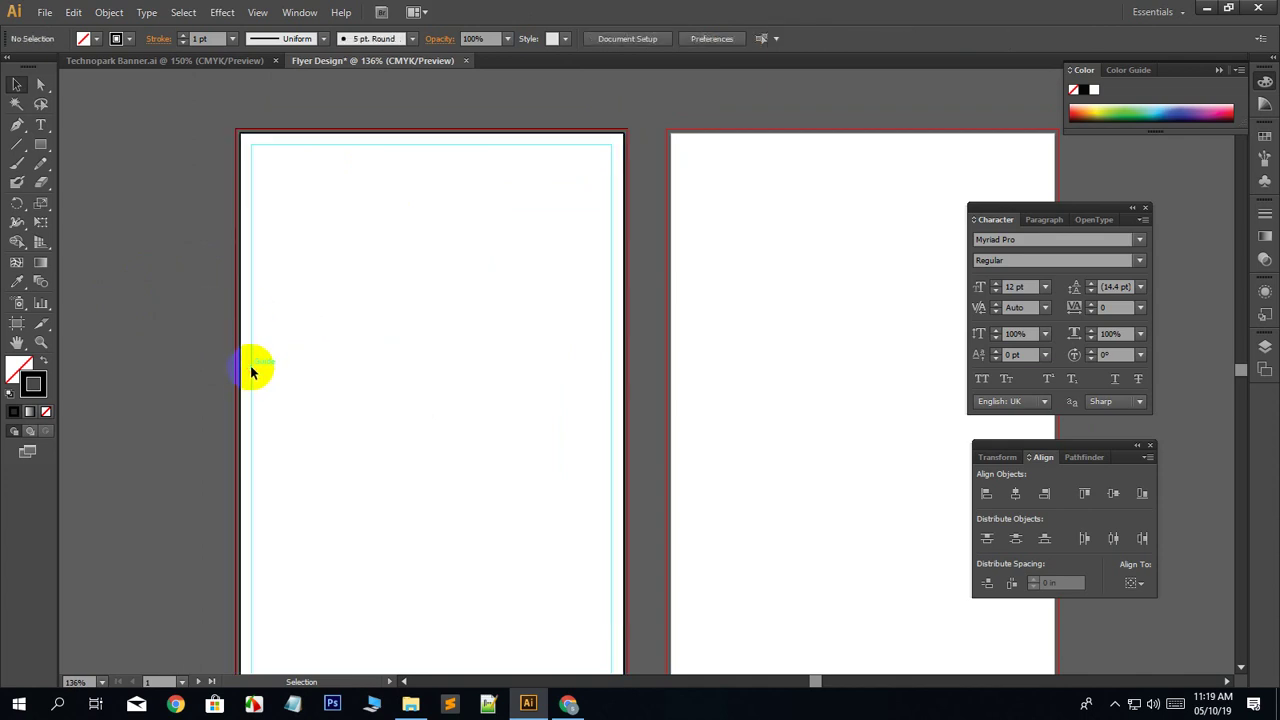
pyautogui.click(259, 362)
pyautogui.click(225, 206)
pyautogui.click(120, 18)
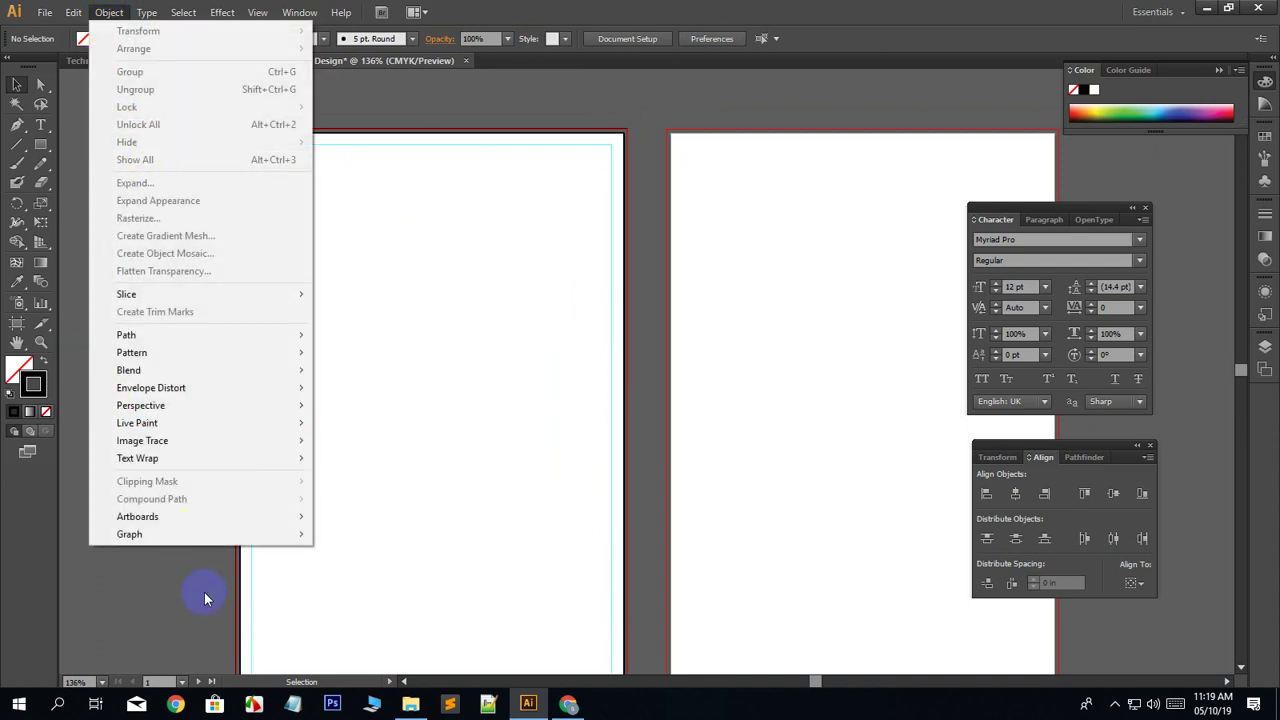
pyautogui.click(255, 553)
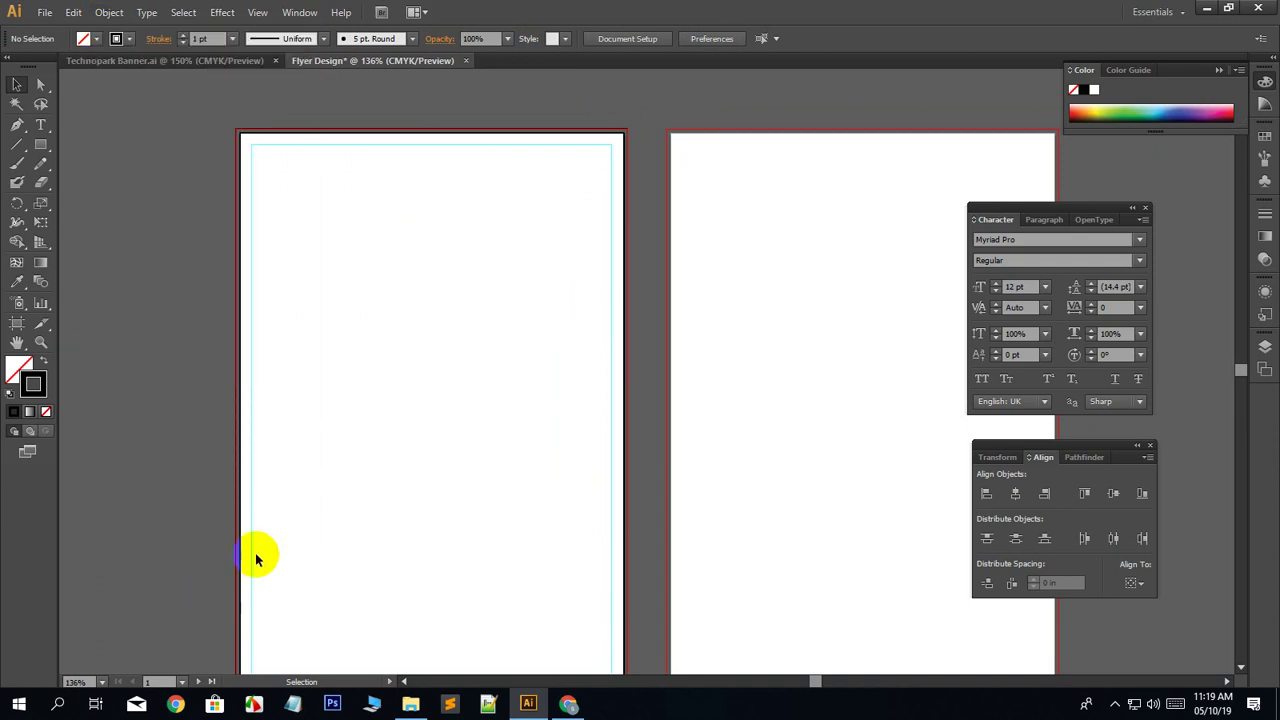
pyautogui.rightClick(252, 348)
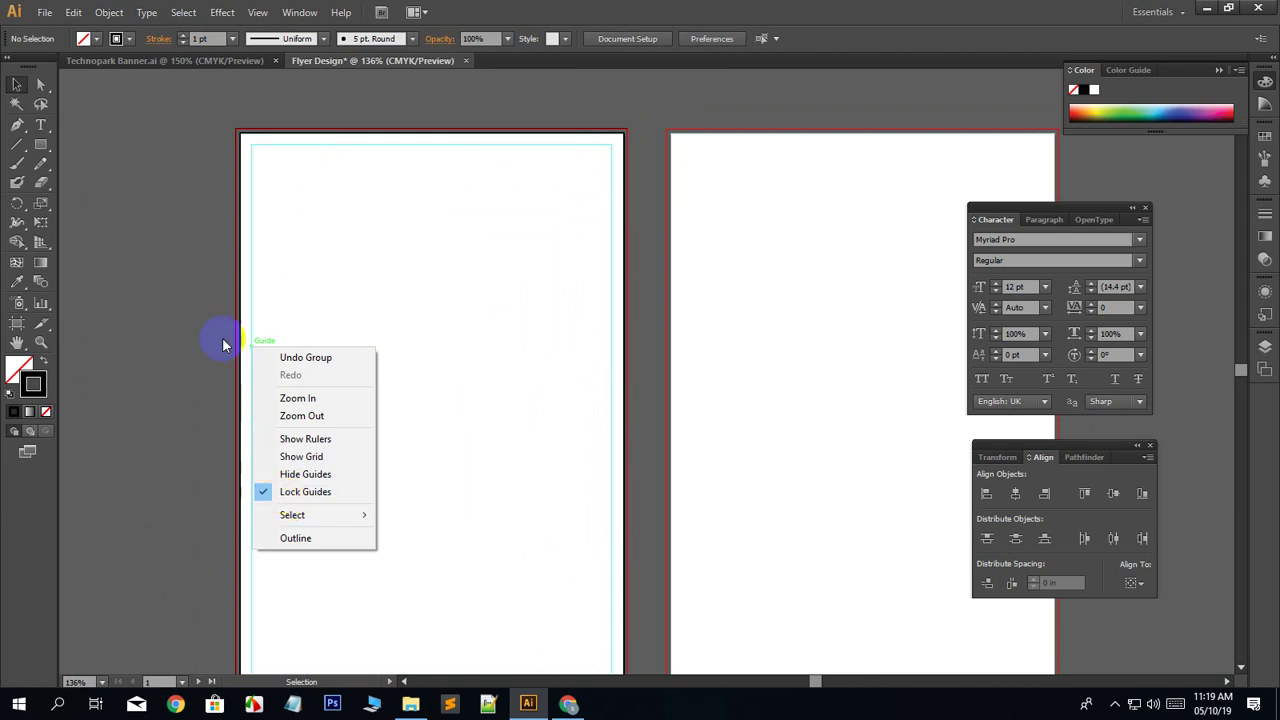
pyautogui.click(296, 493)
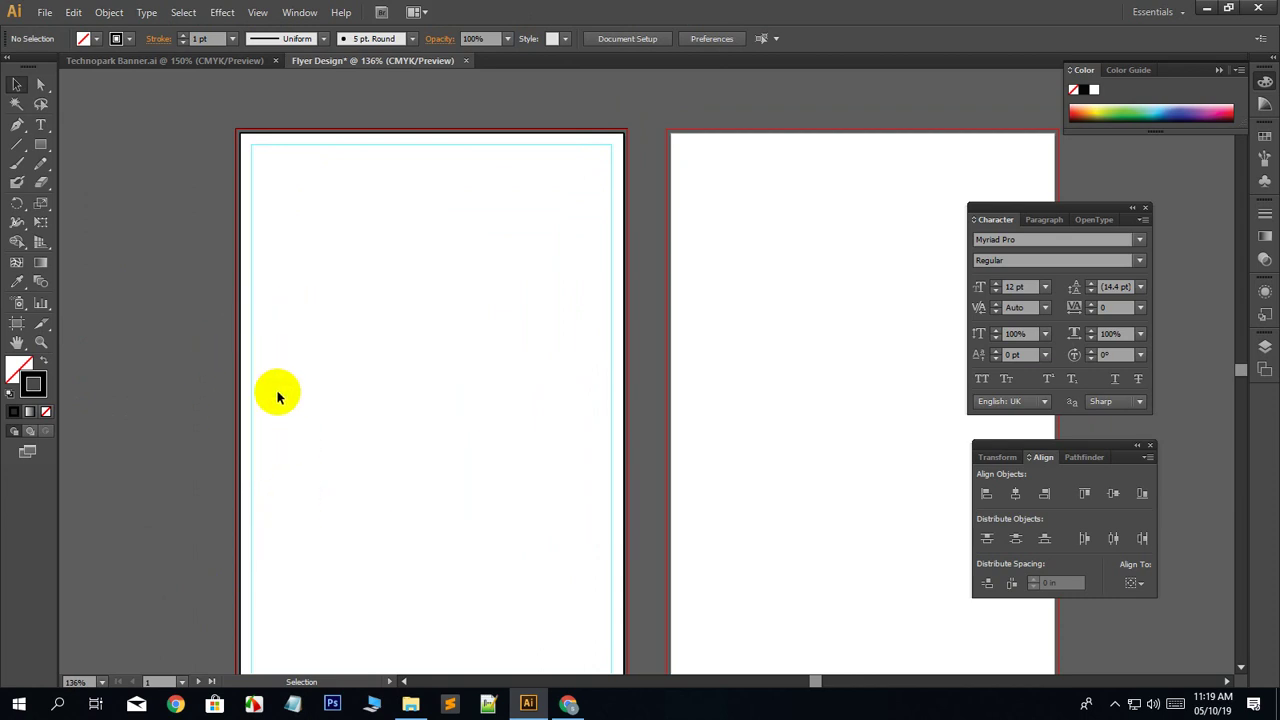
# Group the margin guide together with the trim and bleed outlines on the first artboard.
pyautogui.moveTo(290, 355); pyautogui.dragTo(223, 443)
pyautogui.rightClick(251, 346)
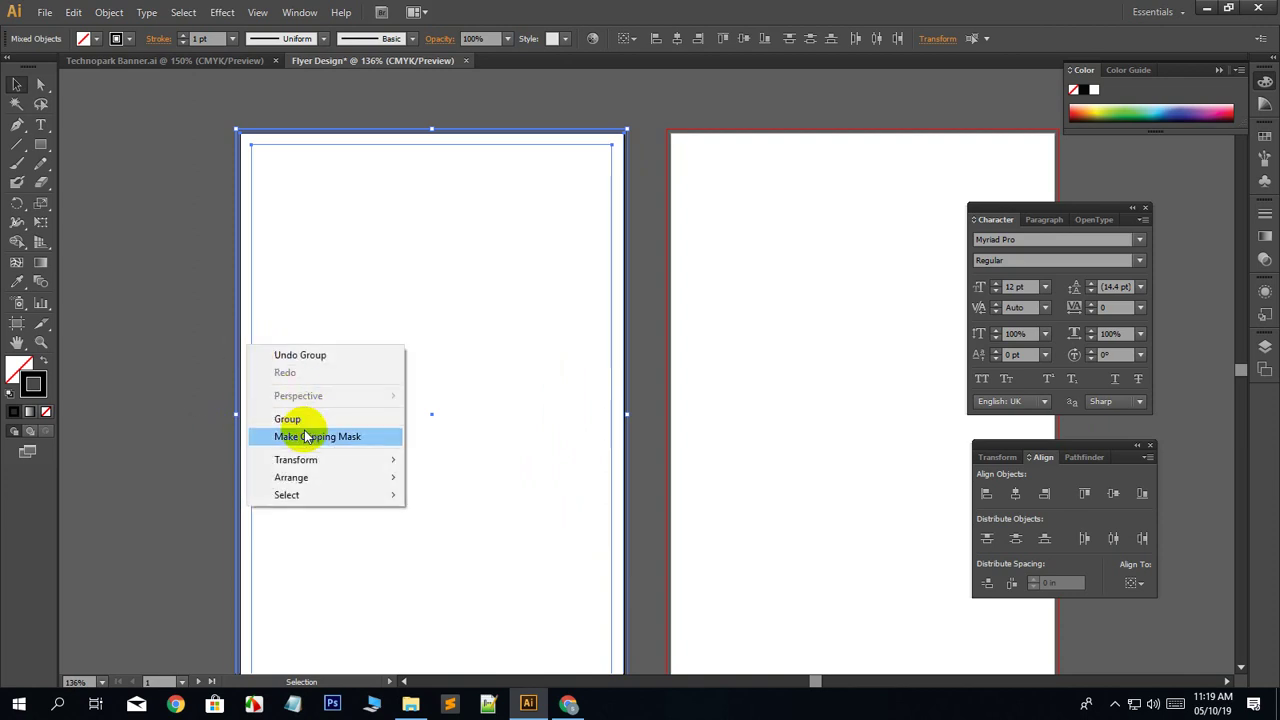
pyautogui.click(300, 418)
pyautogui.click(206, 433)
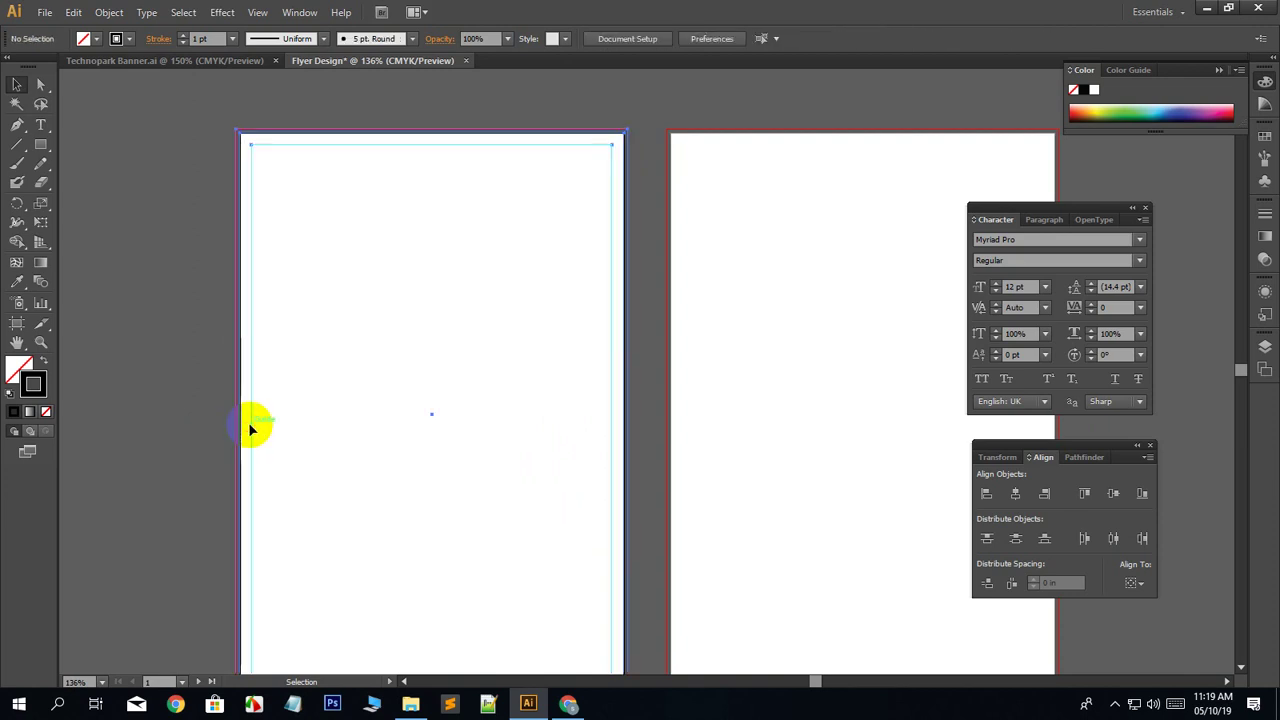
# Duplicate the grouped outlines and margin guide onto the second artboard.
pyautogui.click(250, 428)
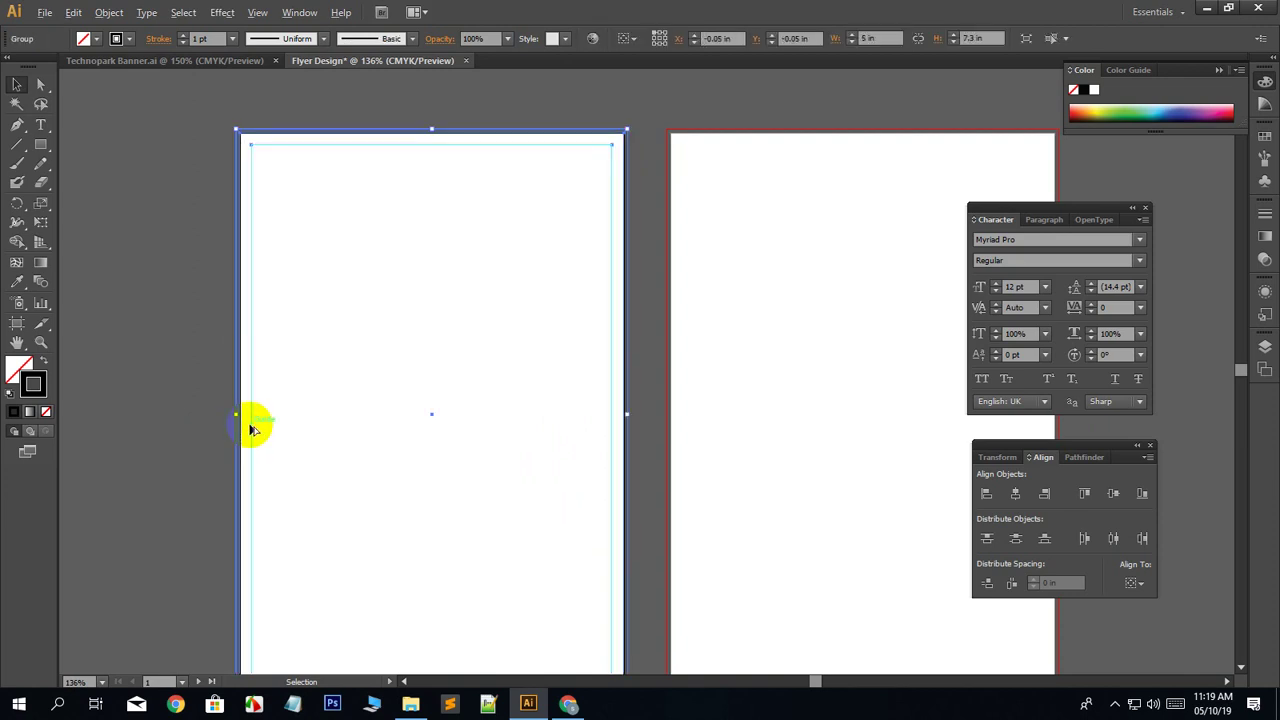
pyautogui.moveTo(252, 428); pyautogui.dragTo(682, 450)
pyautogui.click(146, 360)
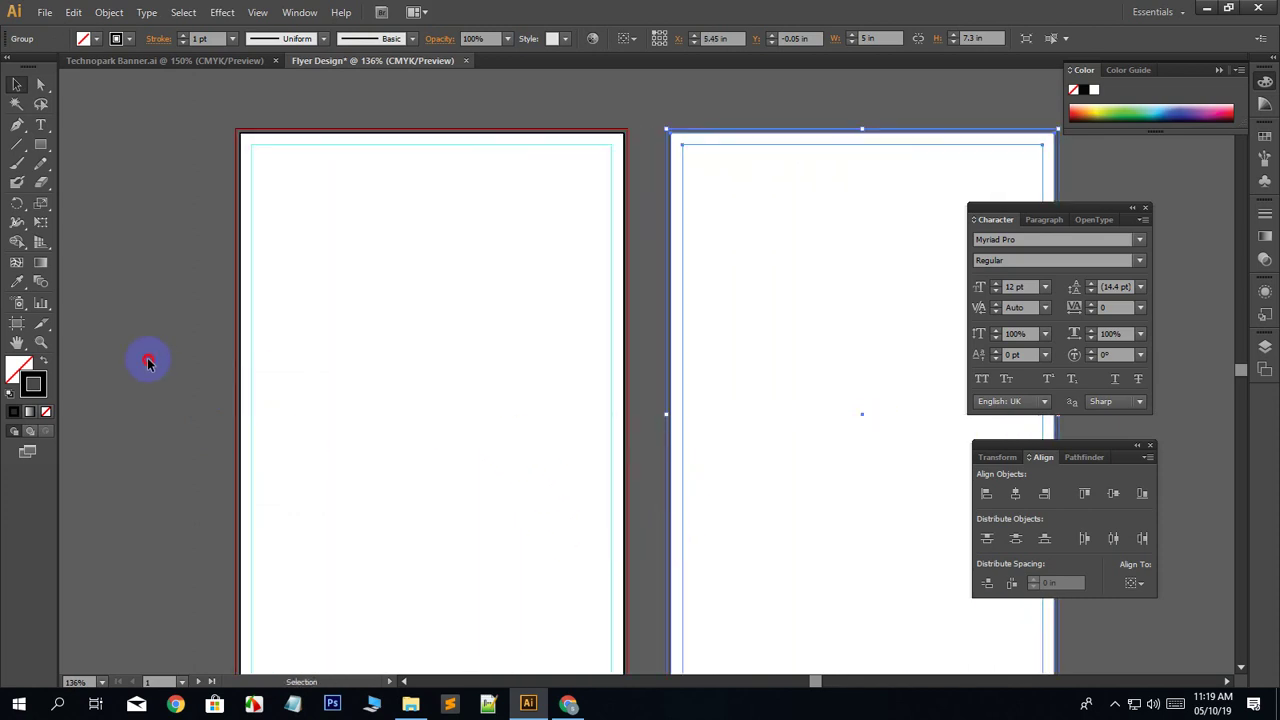
# Align the duplicated outline group to the second artboard using Align to Artboard, and restore alignment to Align to Selection.
pyautogui.moveTo(822, 91); pyautogui.dragTo(938, 292)
pyautogui.click(1133, 583)
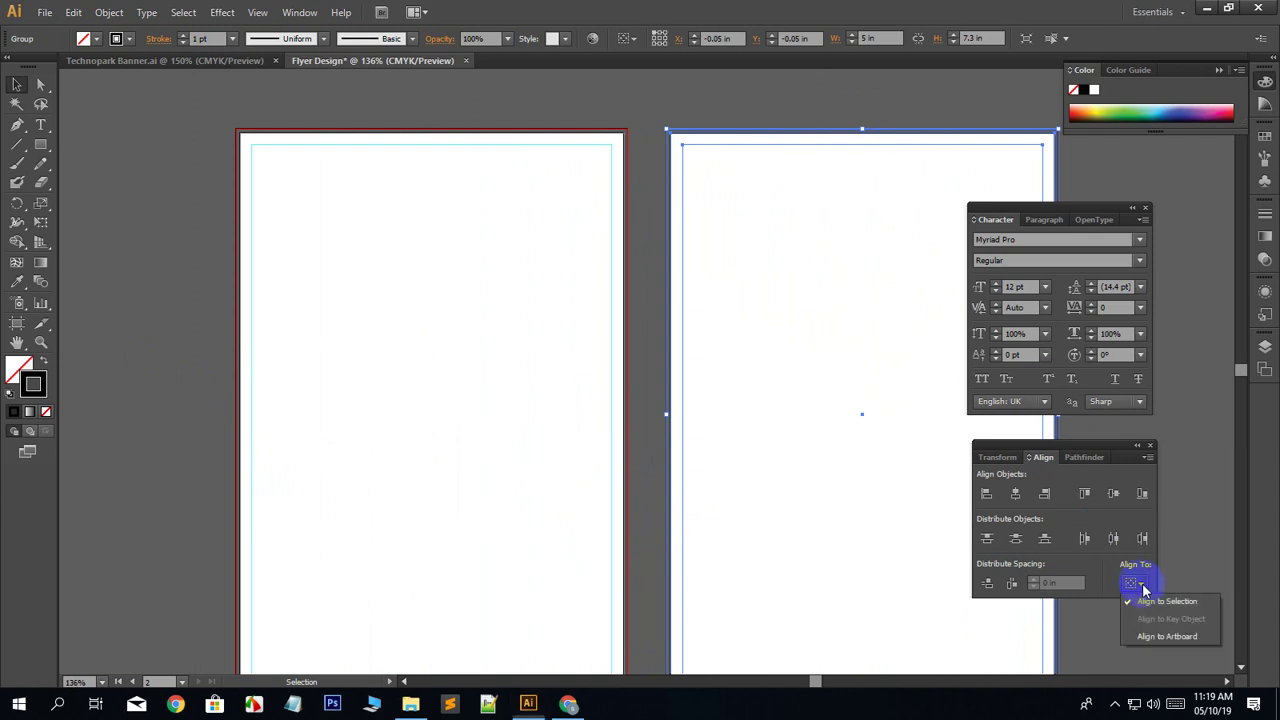
pyautogui.click(1147, 634)
pyautogui.click(894, 380)
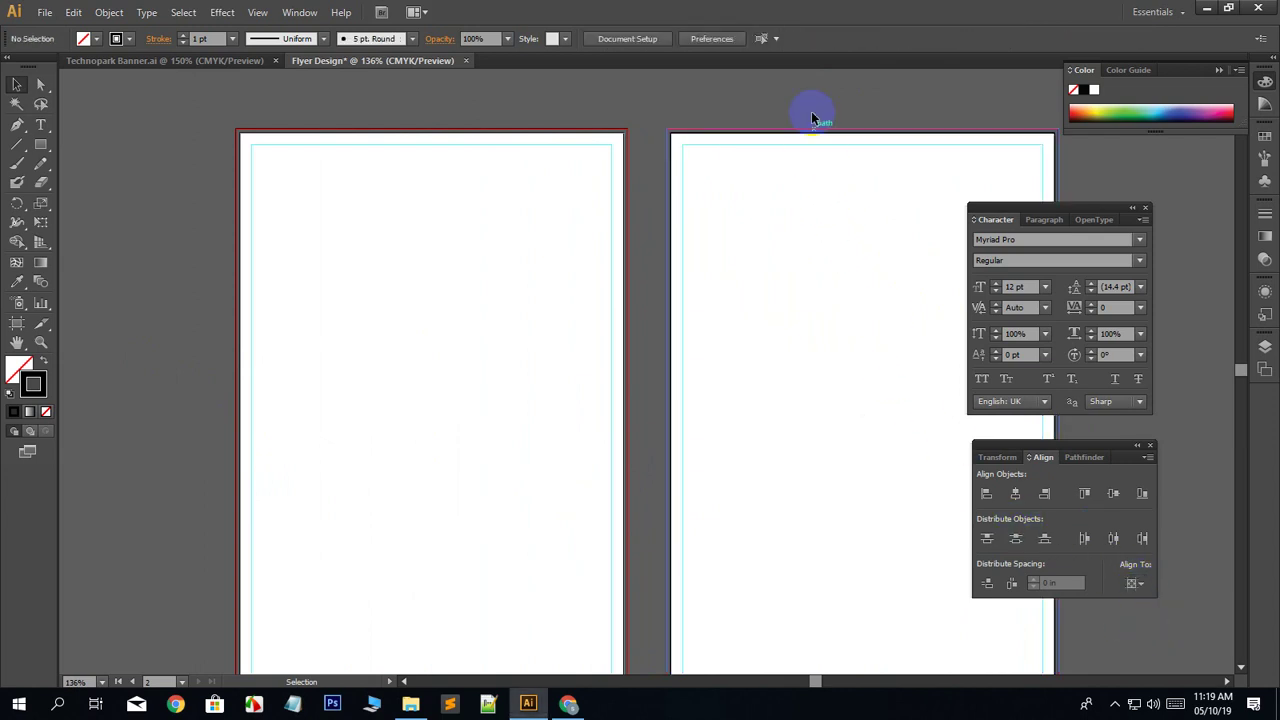
pyautogui.moveTo(814, 114); pyautogui.dragTo(852, 228)
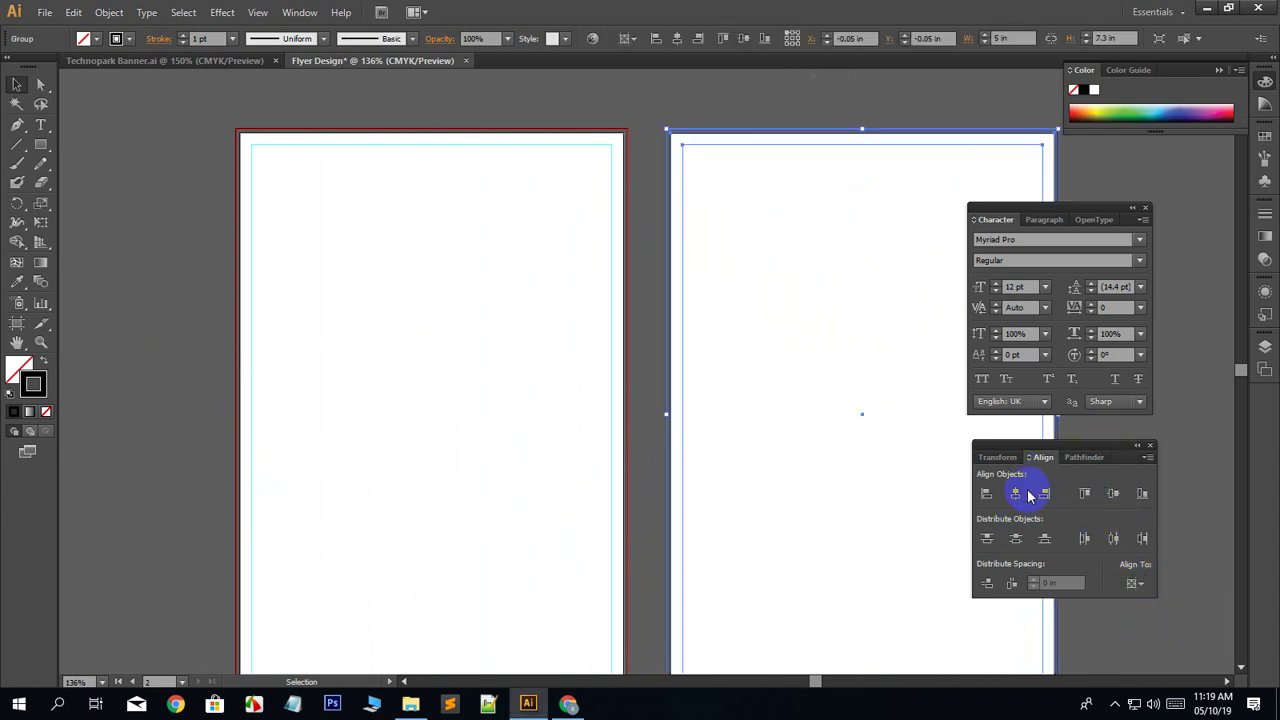
pyautogui.click(1136, 584)
pyautogui.click(1145, 602)
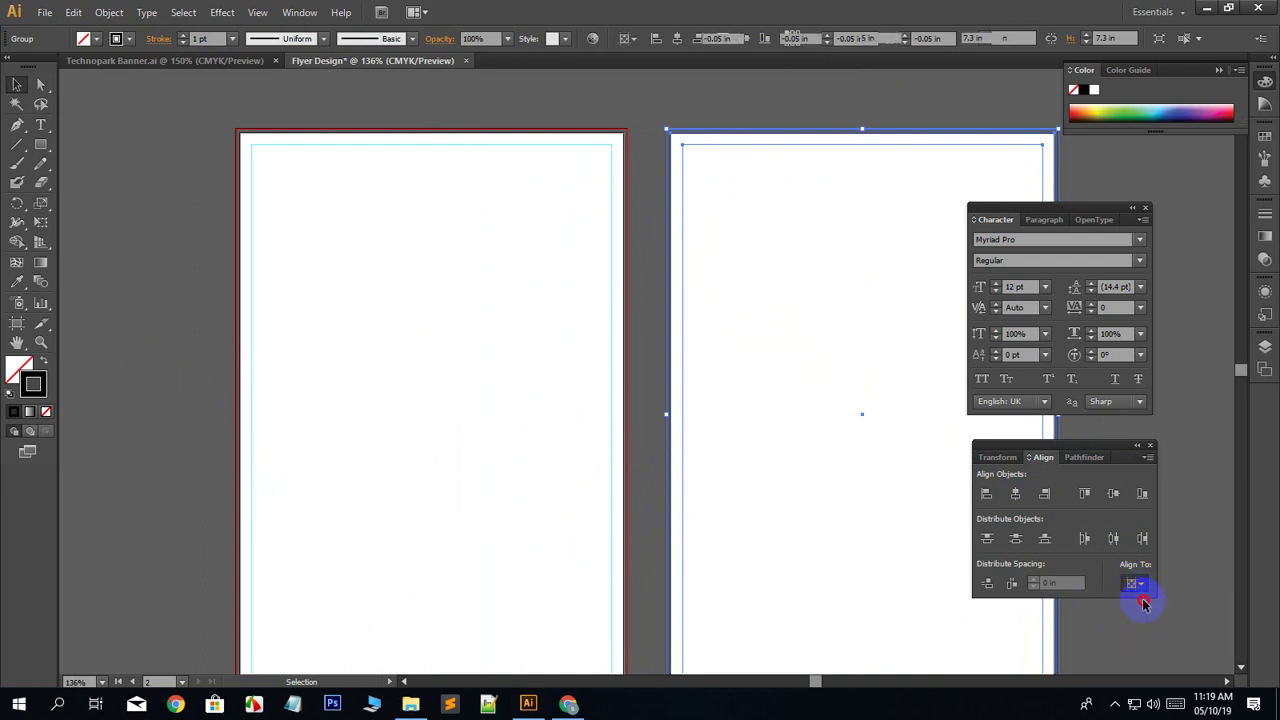
pyautogui.click(153, 244)
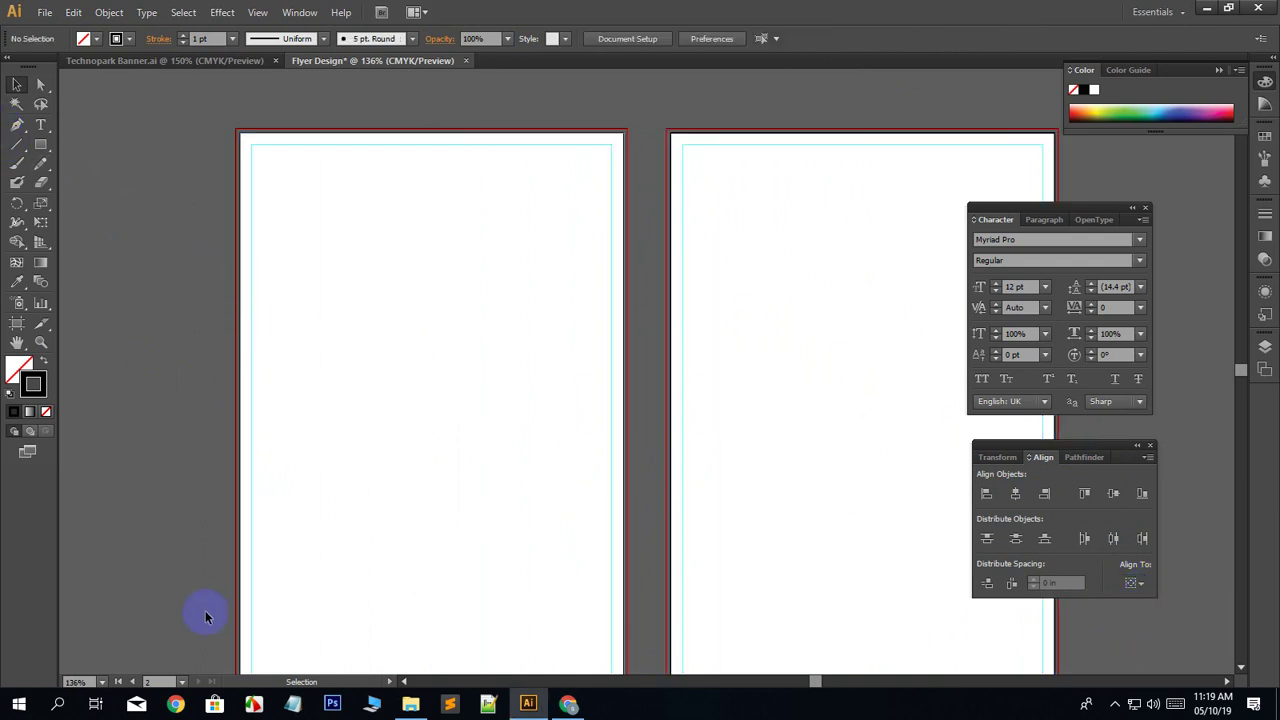
# Switch to the Technopark Banner.ai document and examine the banner's layout, logo, contact details and course list.
pyautogui.click(210, 59)
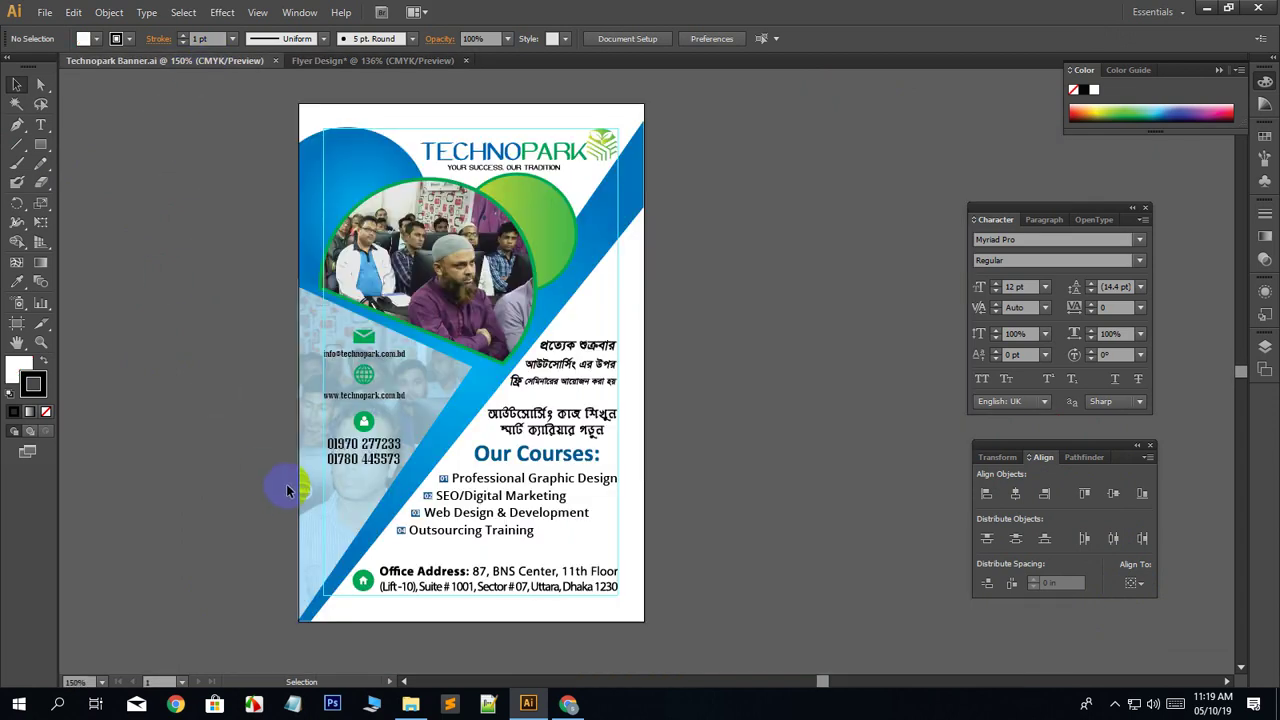
pyautogui.scroll(1, 285, 490)
pyautogui.scroll(-2, 223, 466)
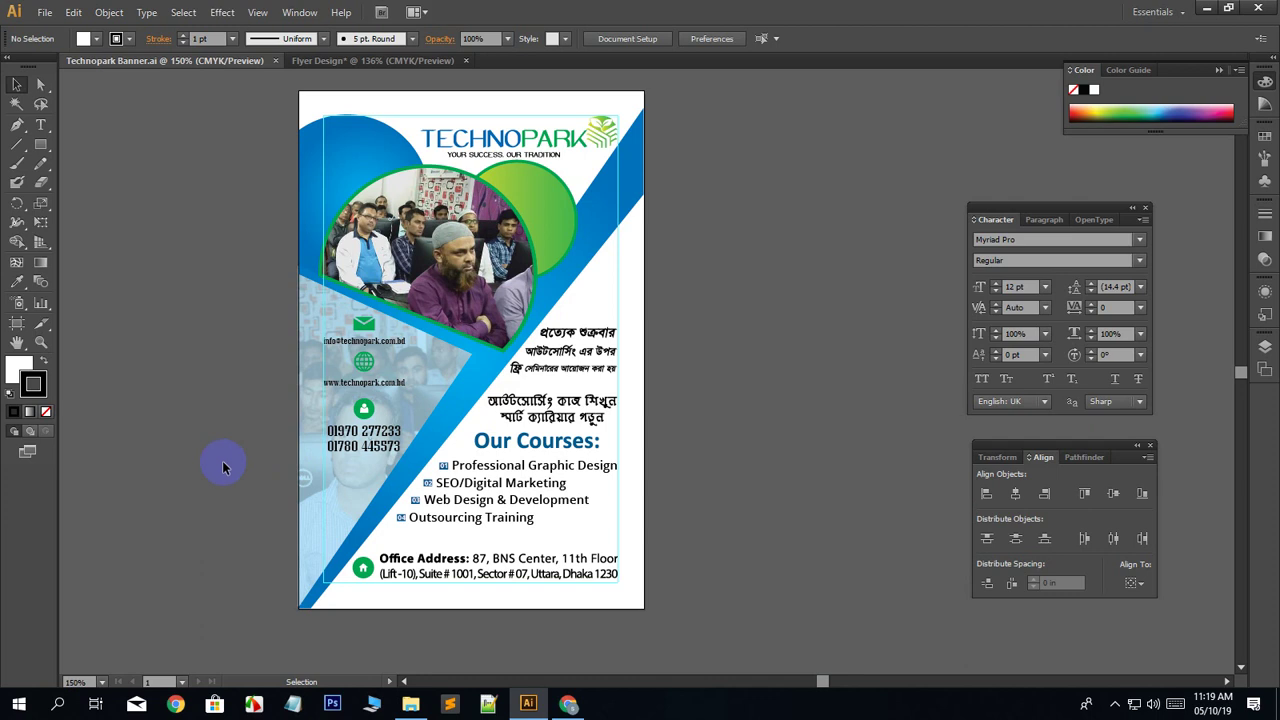
pyautogui.scroll(2, 223, 467)
pyautogui.scroll(-1, 222, 470)
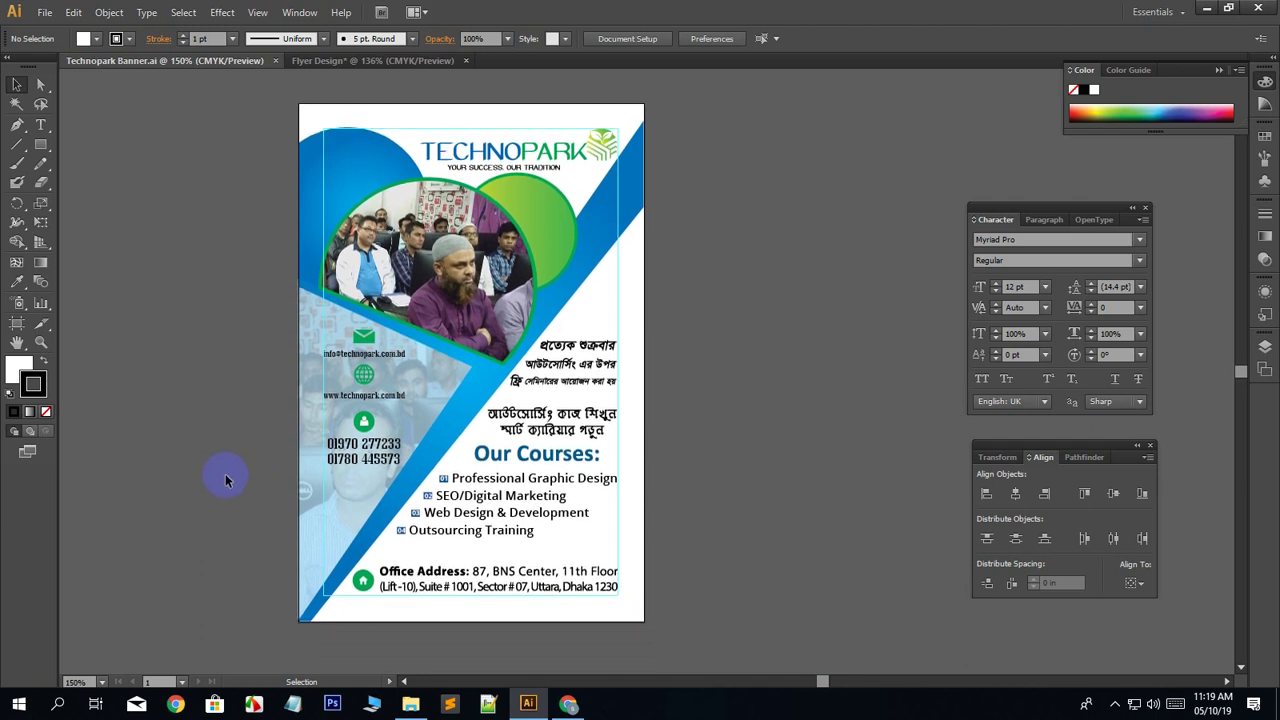
pyautogui.scroll(1, 225, 474)
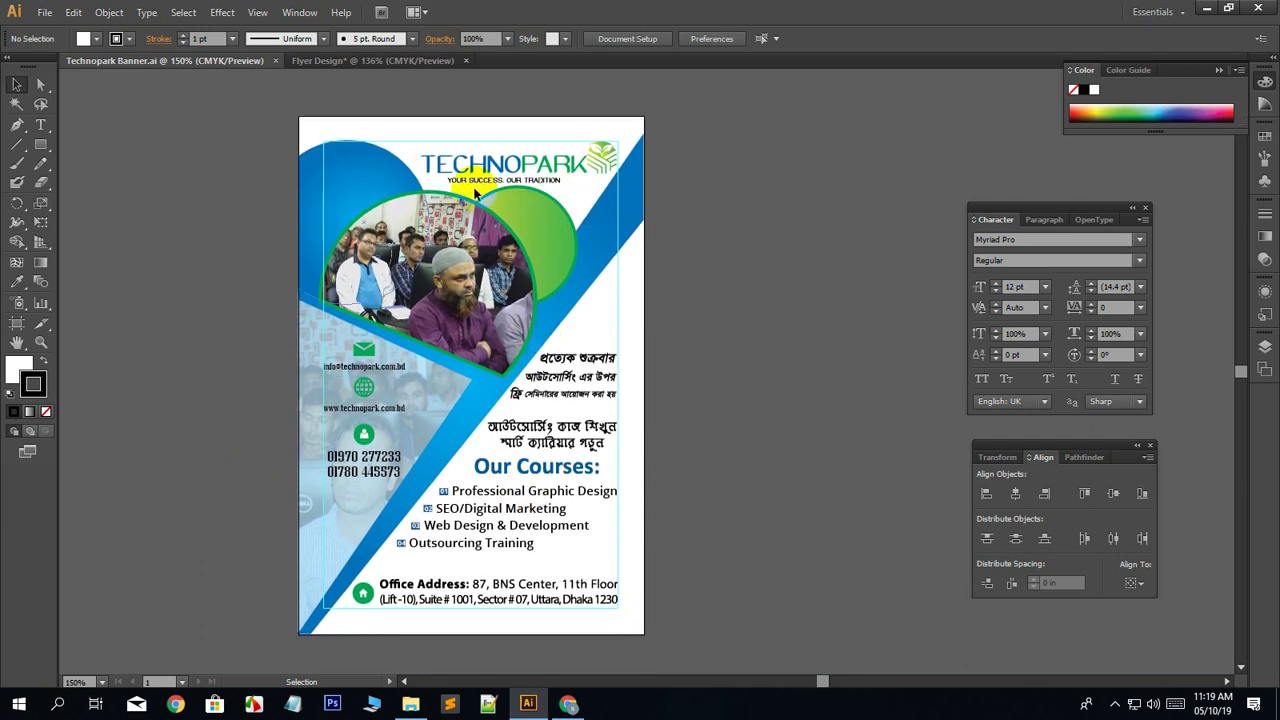
pyautogui.scroll(-4, 470, 400)
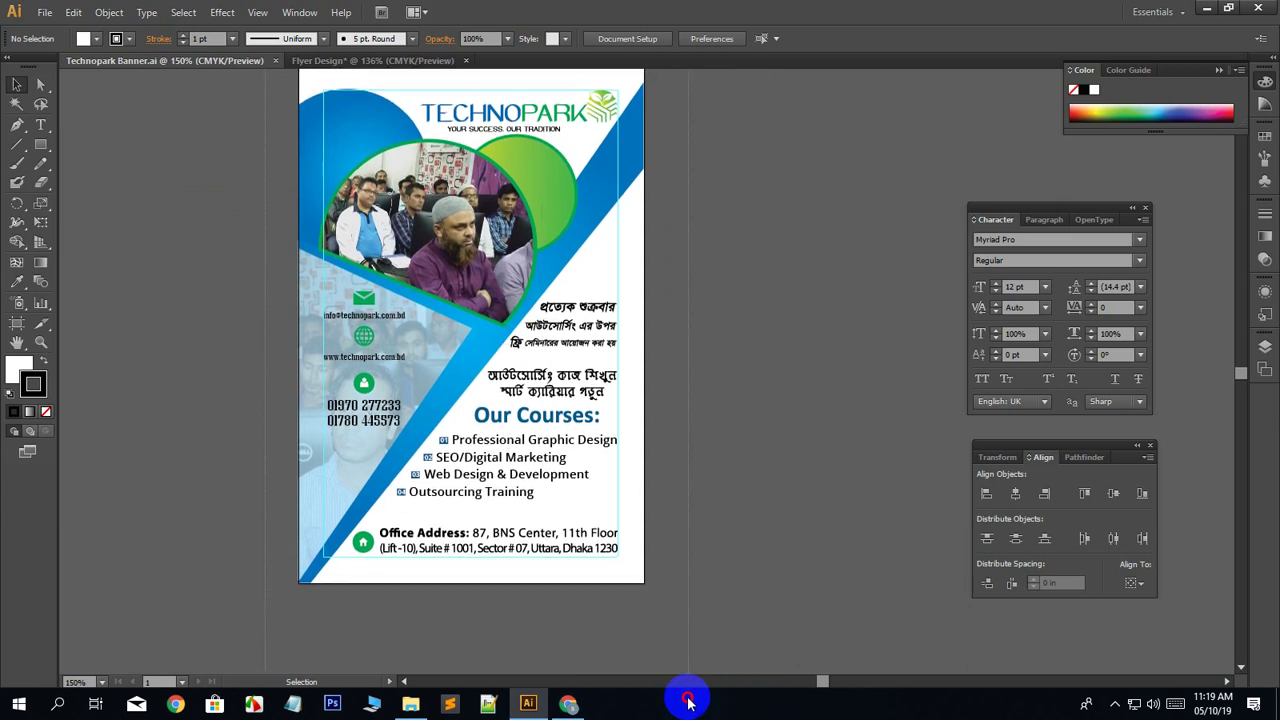
pyautogui.scroll(-6, 686, 651)
# Copy all the Technopark Banner.ai artwork into the Flyer Design document, beside the first artboard.
pyautogui.hotkey('ctrl', 'a')
pyautogui.scroll(7, 331, 603)
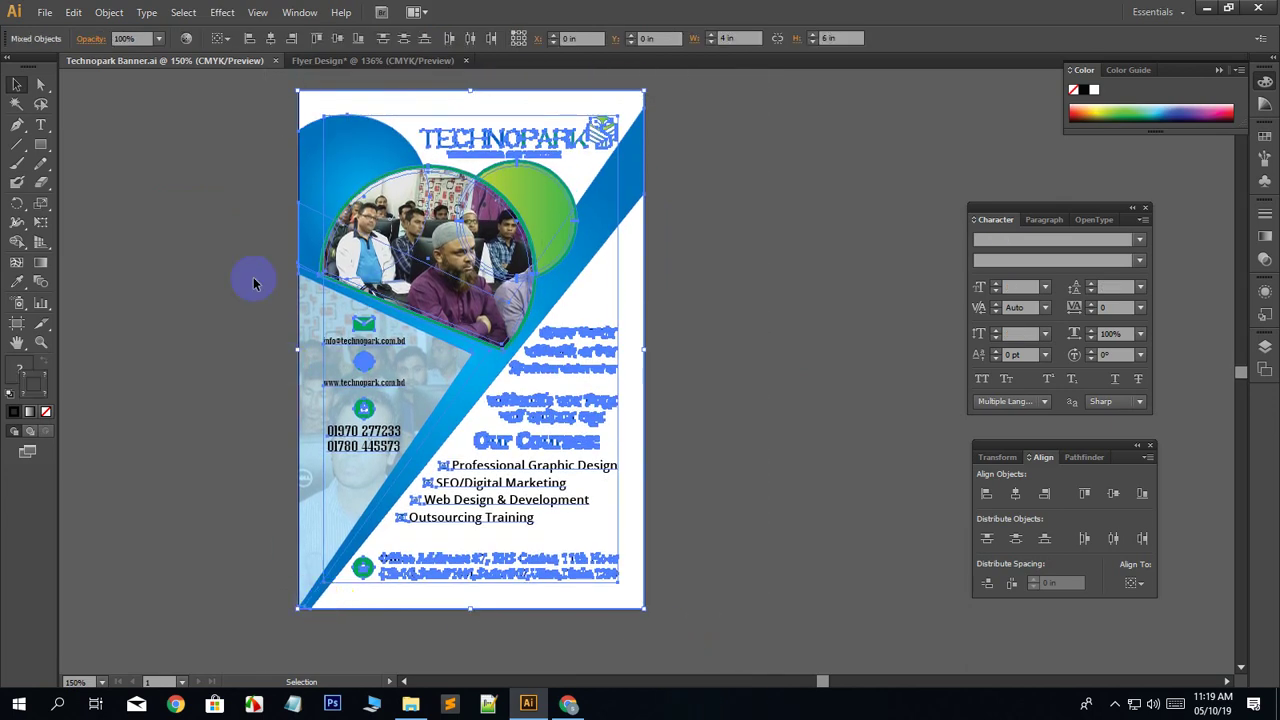
pyautogui.click(113, 8)
pyautogui.click(691, 236)
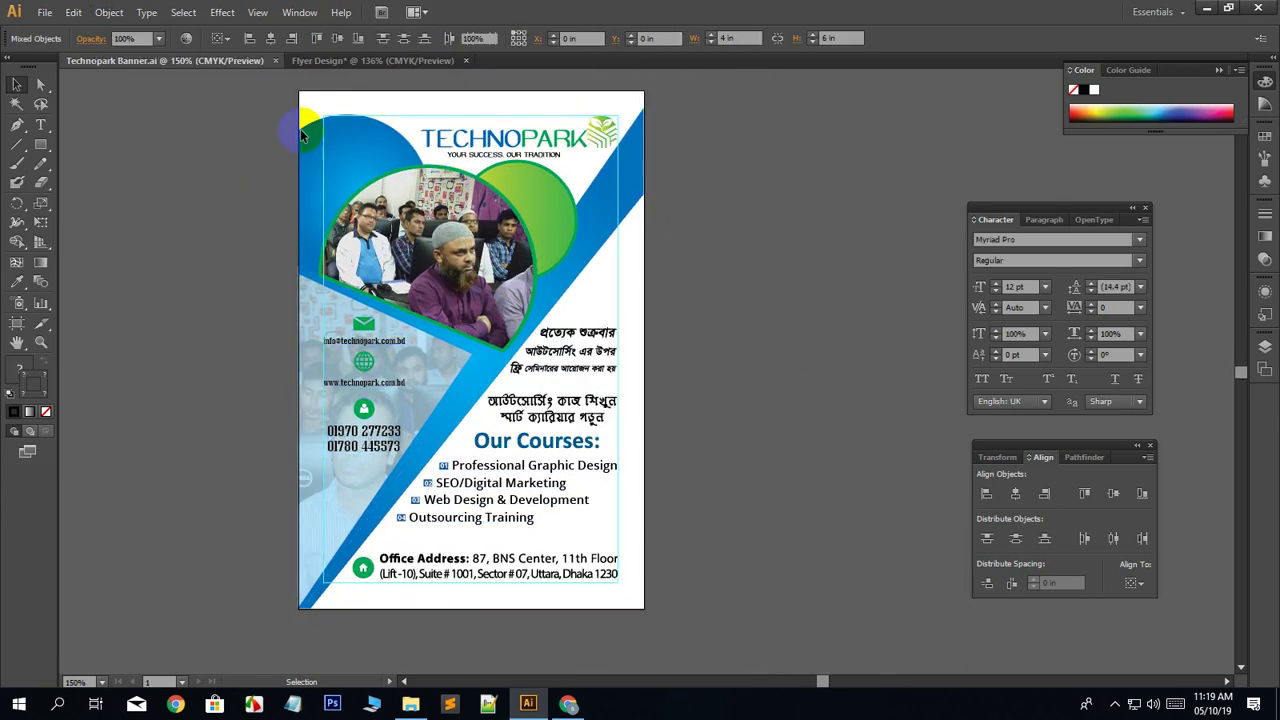
pyautogui.moveTo(484, 244); pyautogui.dragTo(670, 620)
pyautogui.scroll(1, 514, 457)
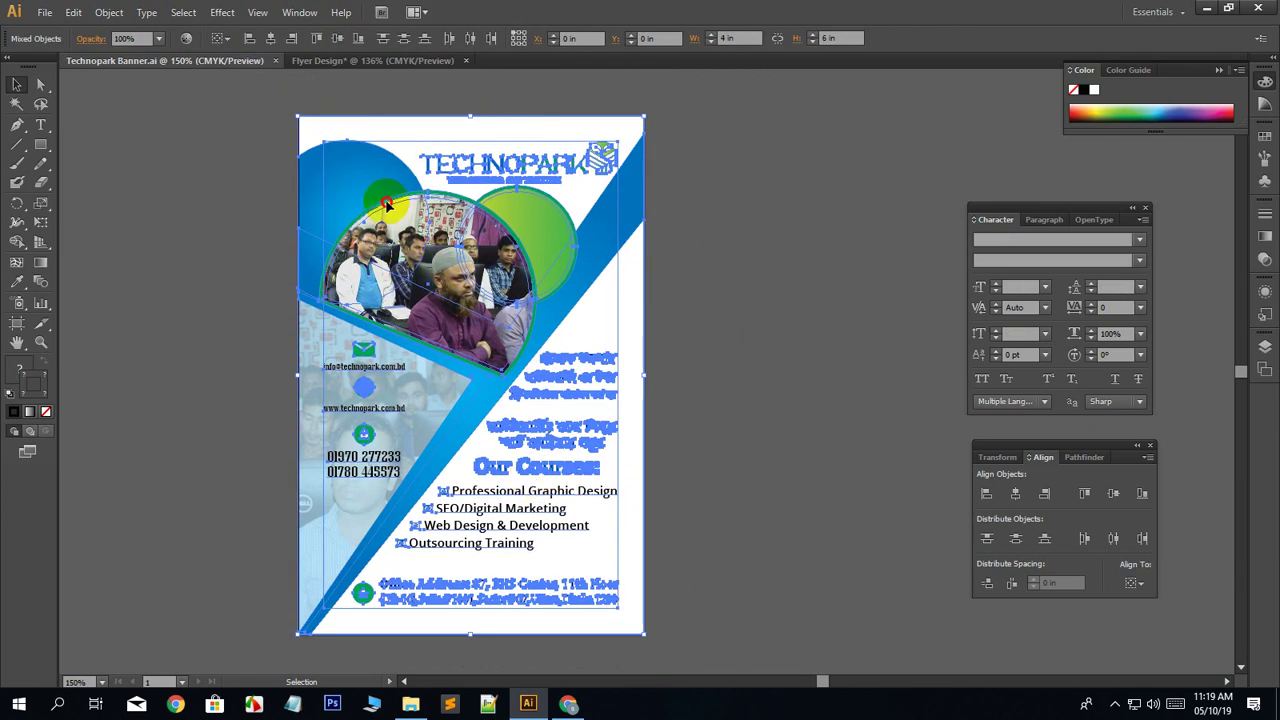
pyautogui.moveTo(386, 204); pyautogui.dragTo(130, 305)
pyautogui.press('space')
pyautogui.moveTo(211, 373); pyautogui.dragTo(325, 335)
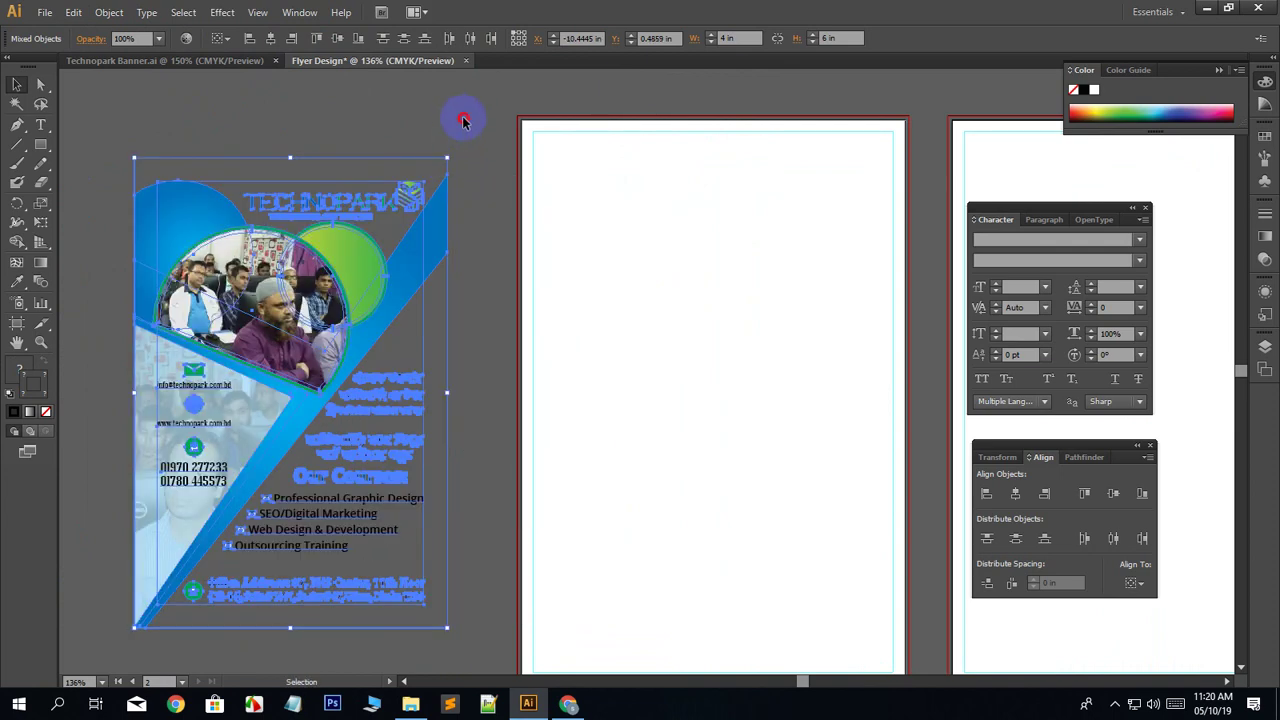
pyautogui.click(463, 120)
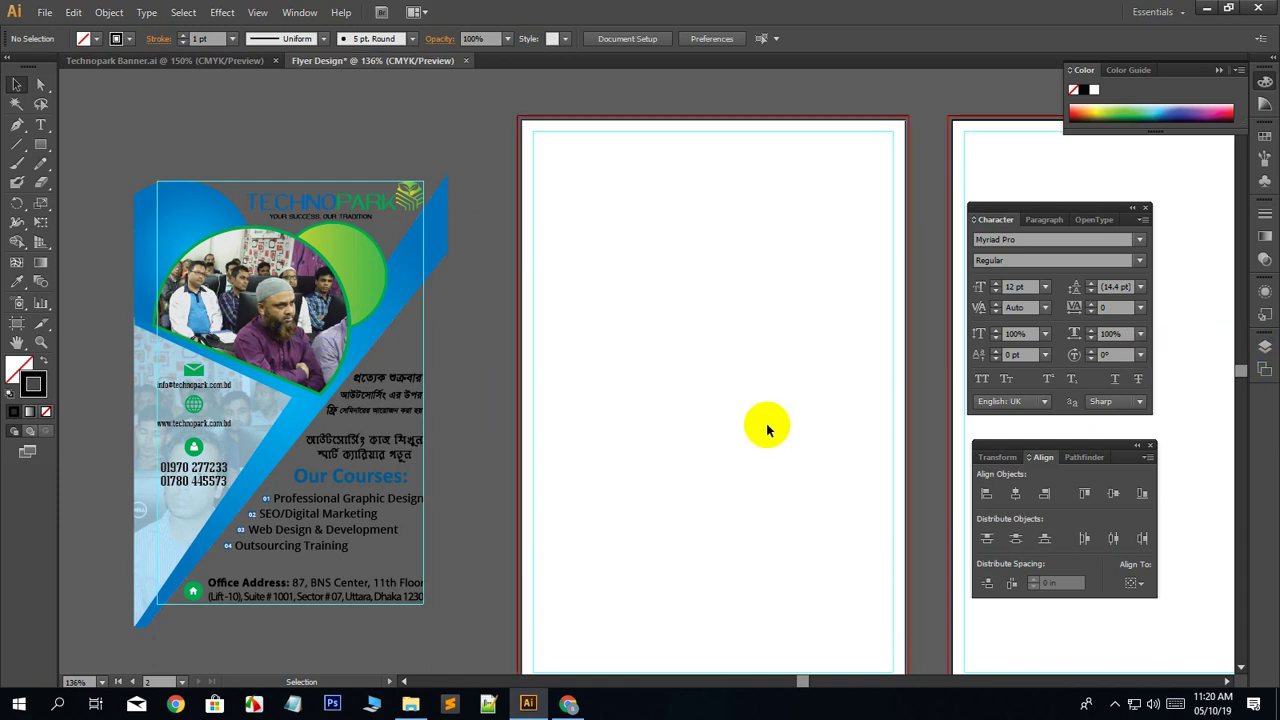
# Place 03_Screenshot.jpg from the Group GD FS-01 folder into the Flyer Design document and embed it.
pyautogui.click(410, 704)
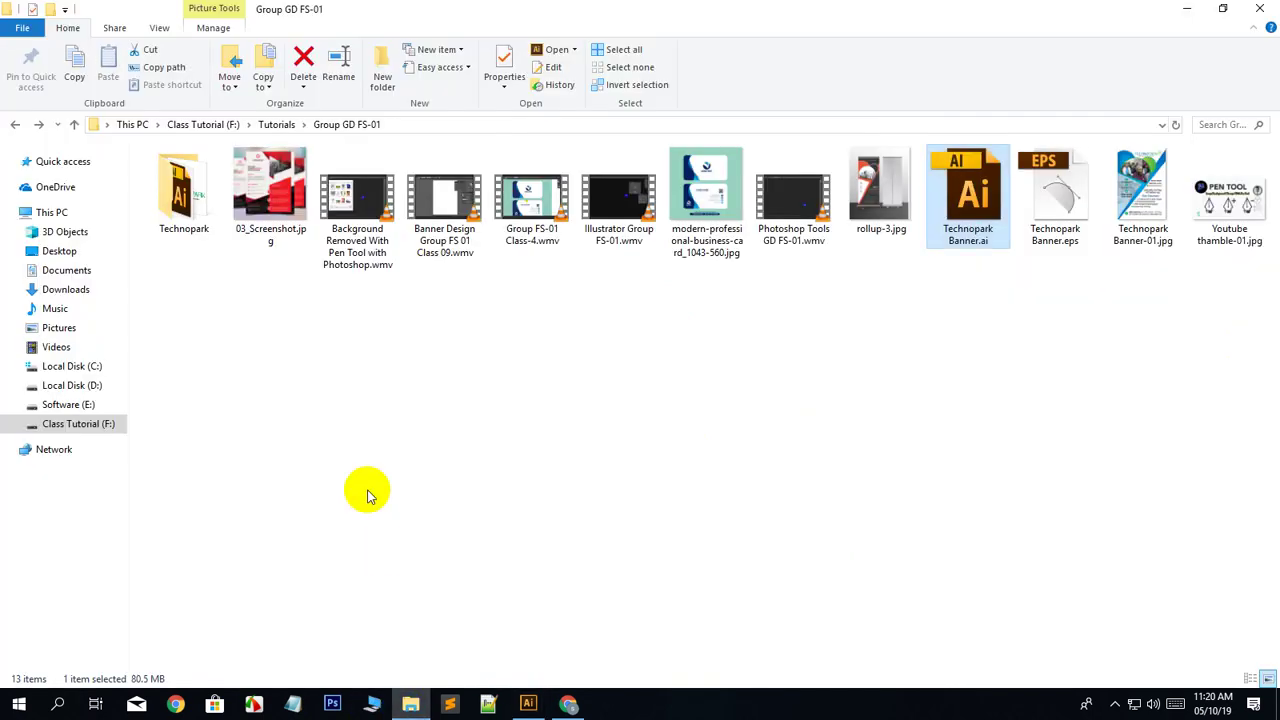
pyautogui.moveTo(280, 235); pyautogui.dragTo(651, 320)
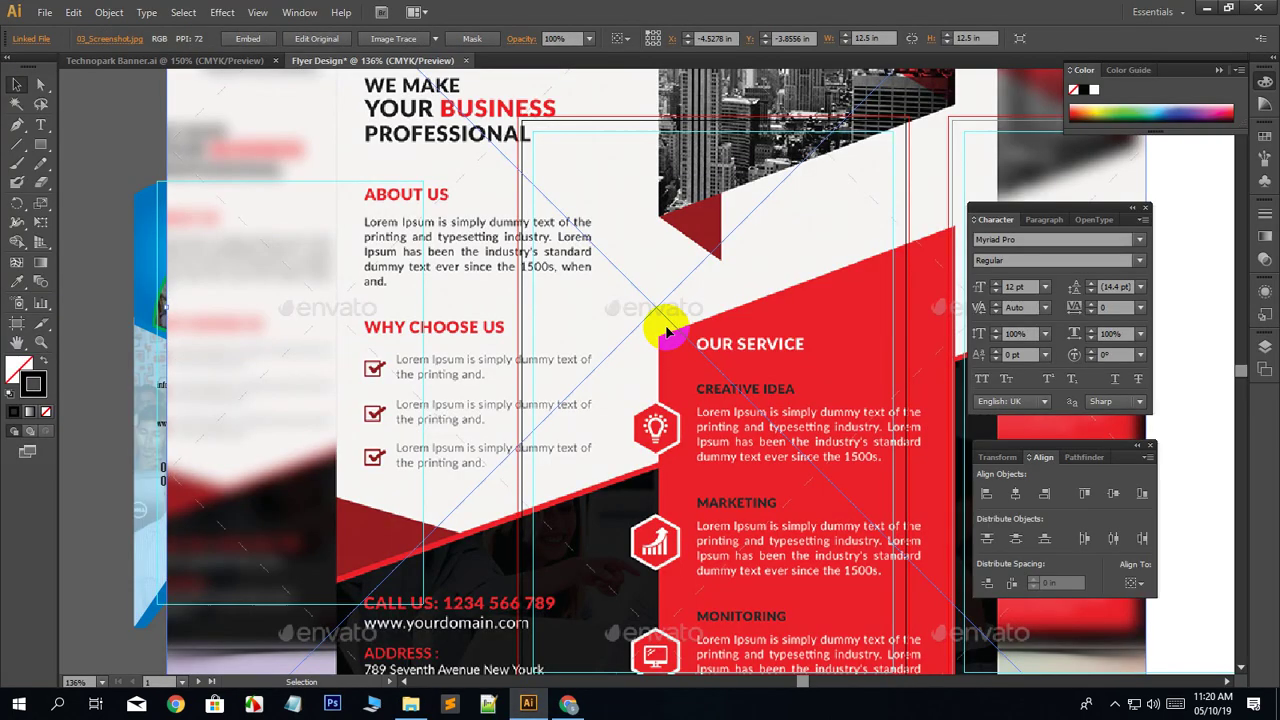
pyautogui.scroll(3, 668, 482)
pyautogui.scroll(1, 667, 468)
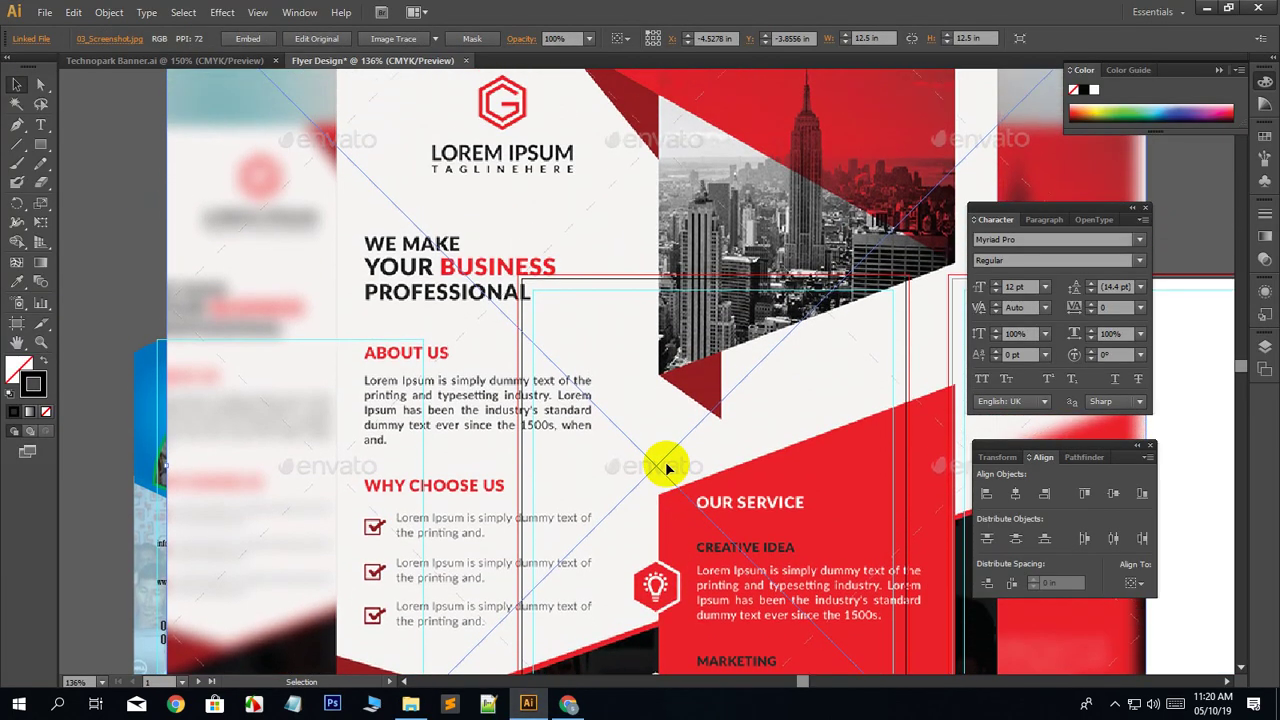
pyautogui.scroll(1, 668, 468)
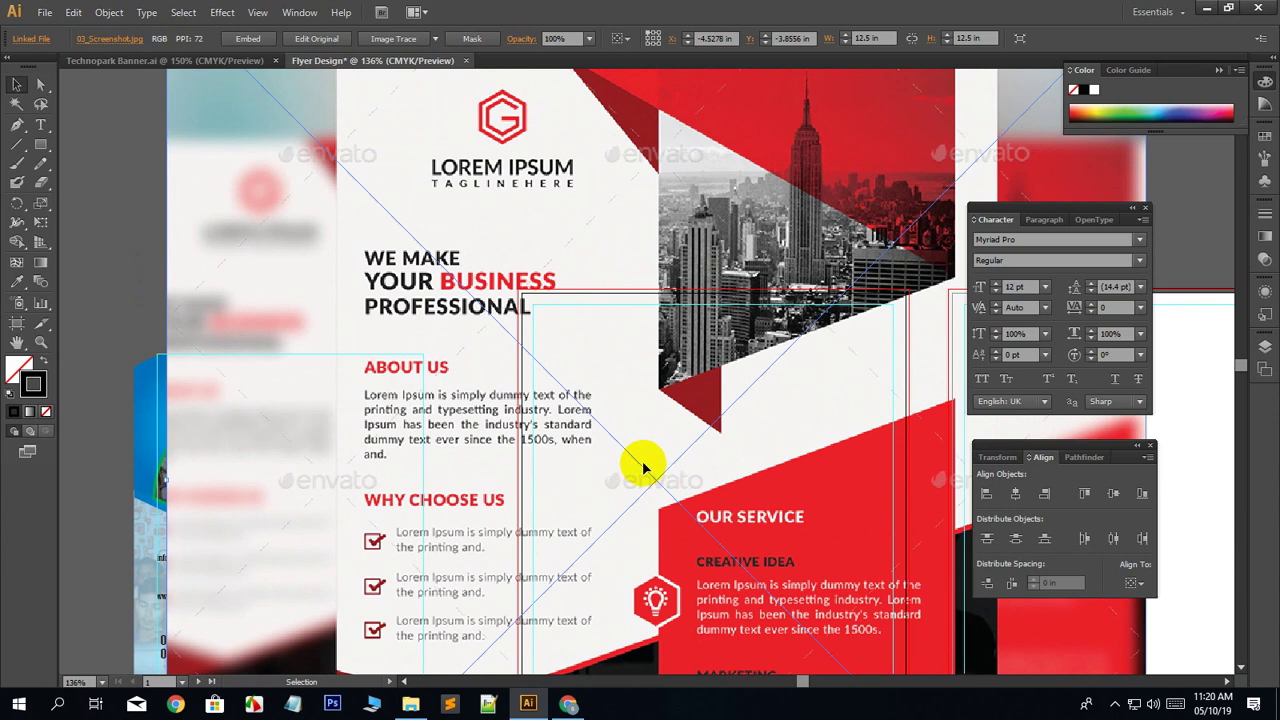
pyautogui.scroll(6, 606, 466)
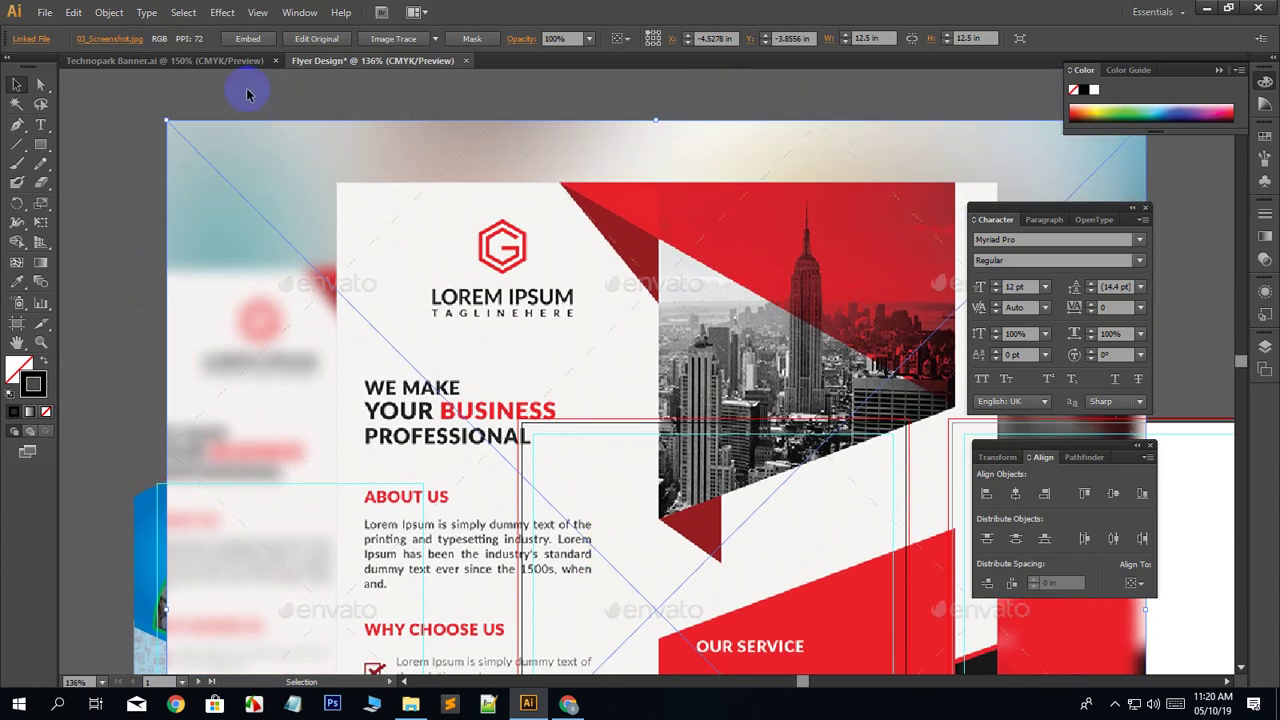
pyautogui.click(248, 38)
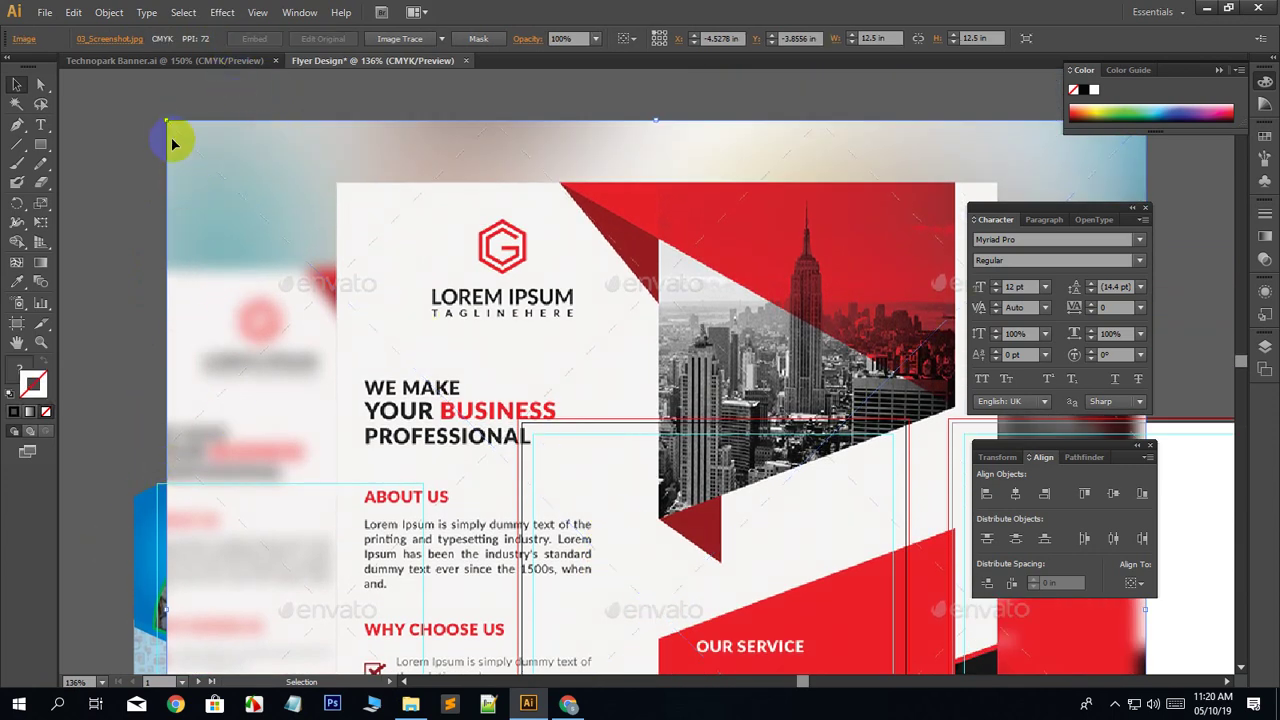
# Scale the embedded reference flyer image down to about 6.08 in square and position it beside the first artboard.
pyautogui.moveTo(168, 118); pyautogui.dragTo(430, 386)
pyautogui.moveTo(737, 643); pyautogui.dragTo(651, 449)
pyautogui.moveTo(340, 197); pyautogui.dragTo(521, 380)
pyautogui.moveTo(563, 423); pyautogui.dragTo(342, 186)
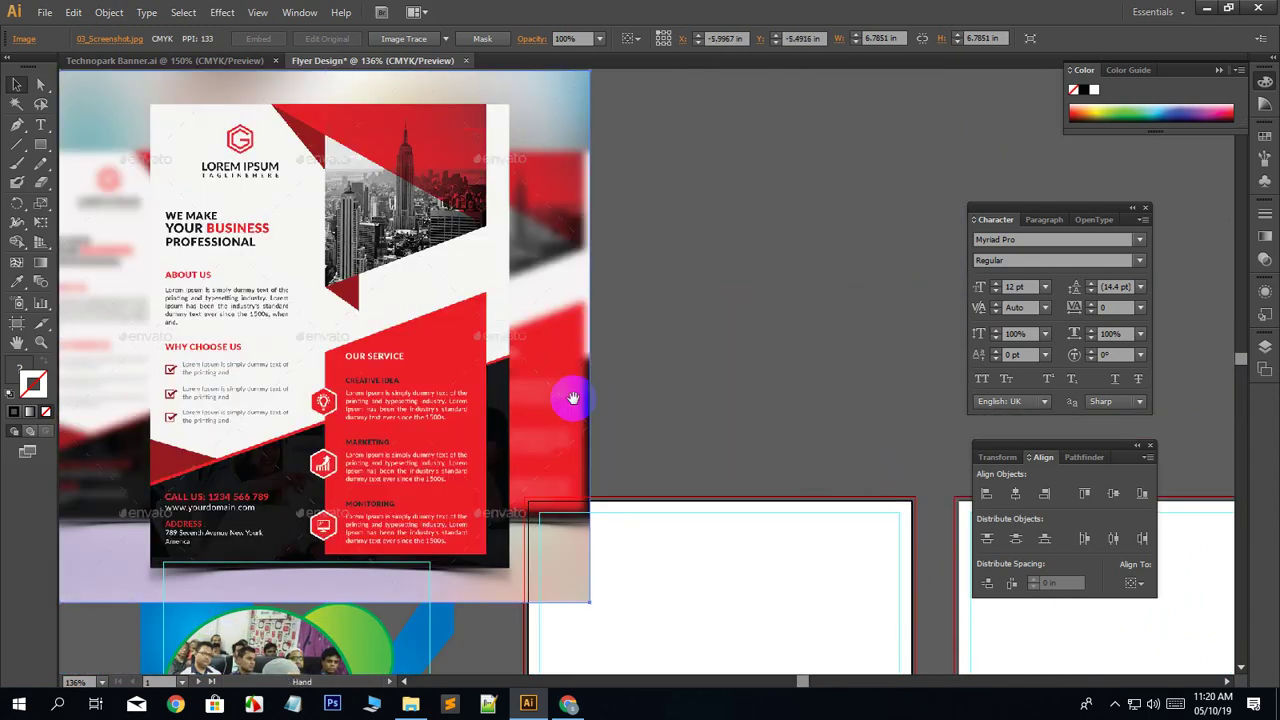
pyautogui.moveTo(571, 400); pyautogui.dragTo(491, 414)
pyautogui.moveTo(680, 520); pyautogui.dragTo(927, 286)
pyautogui.moveTo(446, 494); pyautogui.dragTo(180, 509)
pyautogui.moveTo(455, 210); pyautogui.dragTo(468, 447)
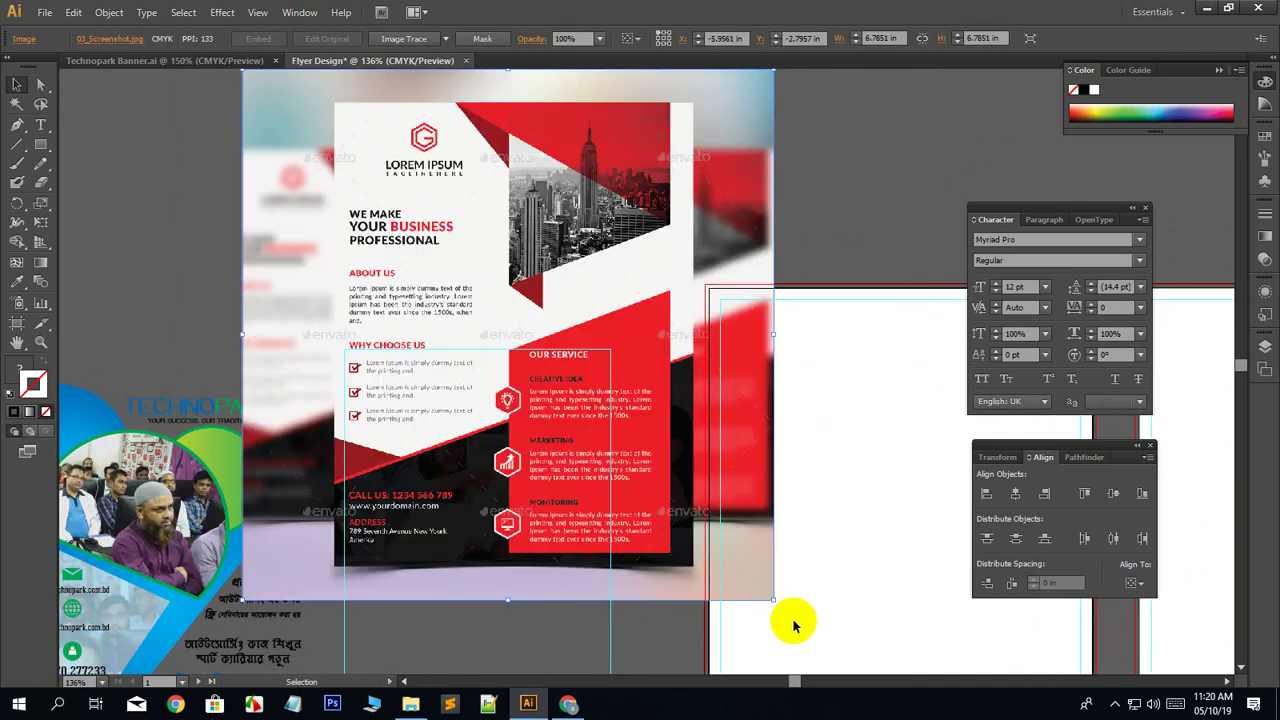
pyautogui.moveTo(775, 603); pyautogui.dragTo(717, 545)
pyautogui.moveTo(547, 343); pyautogui.dragTo(530, 430)
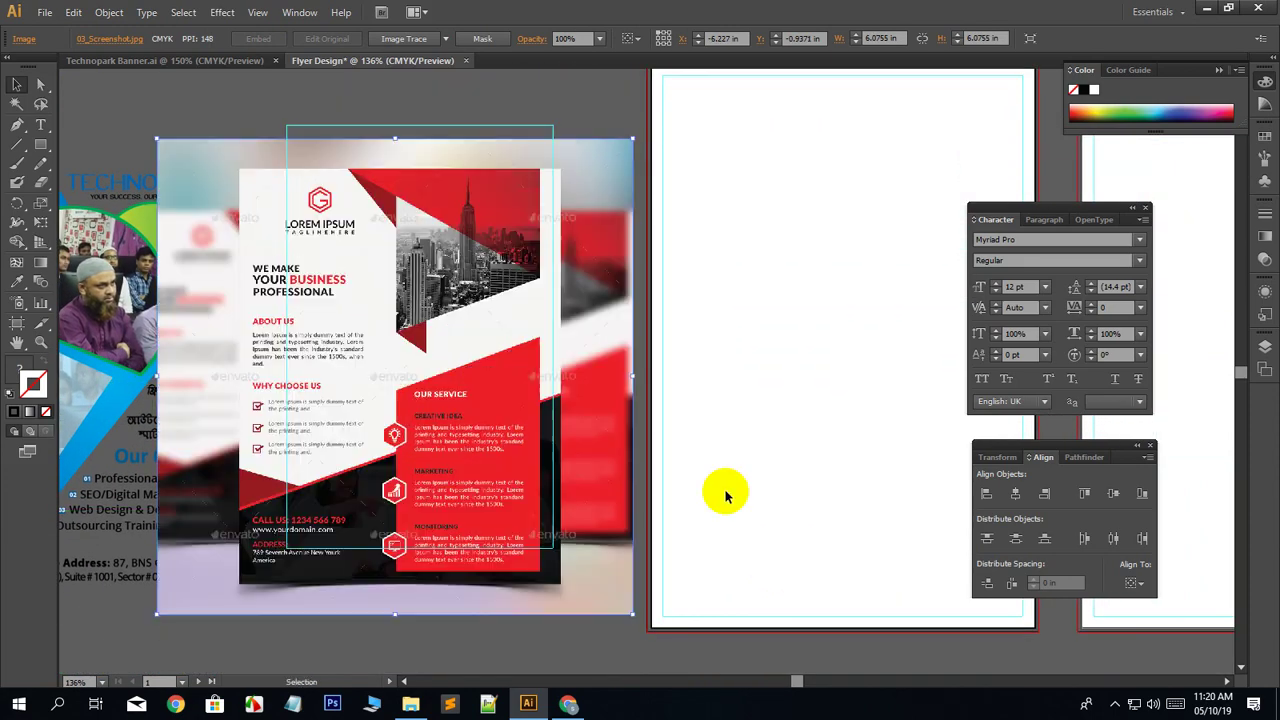
pyautogui.click(735, 407)
pyautogui.moveTo(733, 406); pyautogui.dragTo(604, 432)
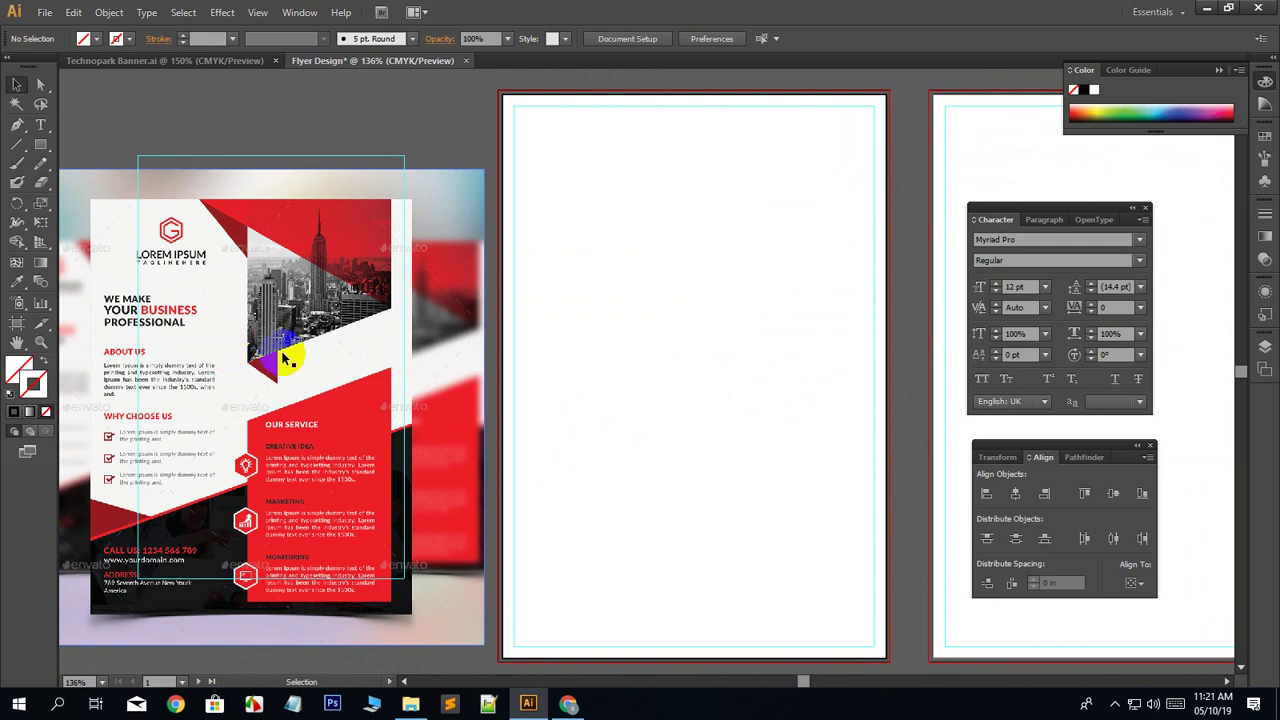
# Show the rulers and place a vertical guide through the horizontal centre of the first artboard's outline group.
pyautogui.scroll(3, 732, 365)
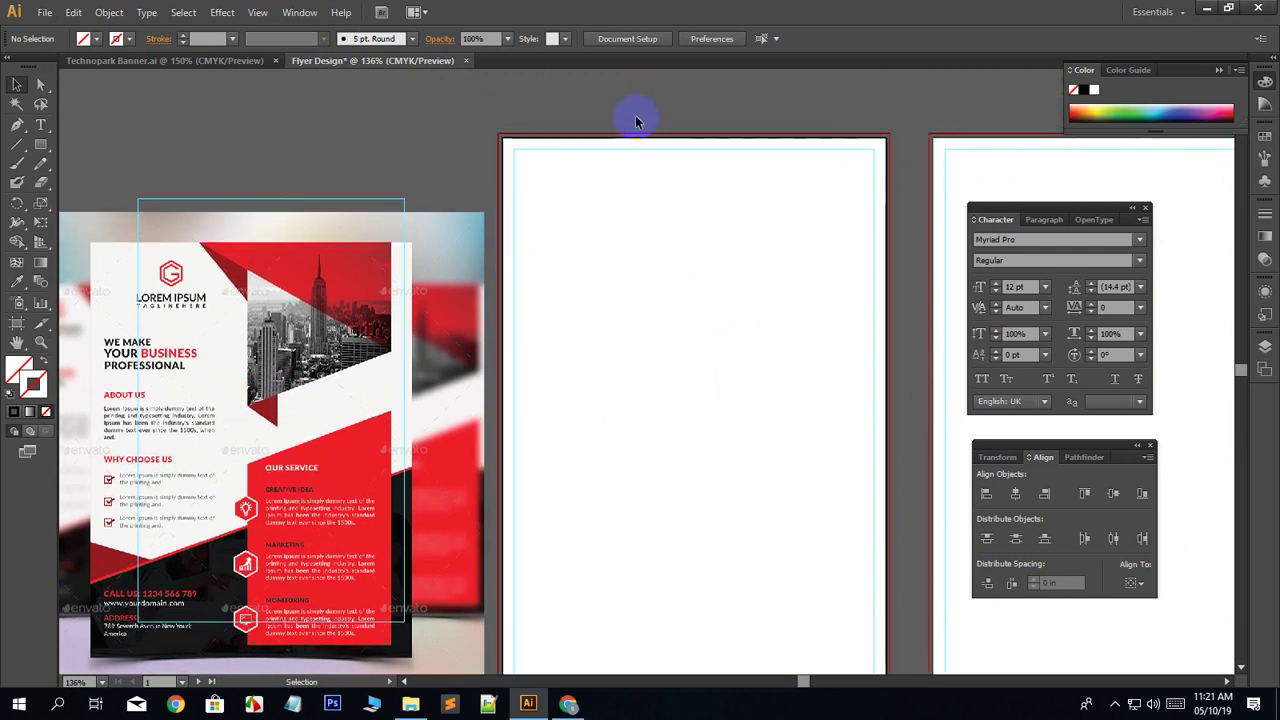
pyautogui.click(670, 162)
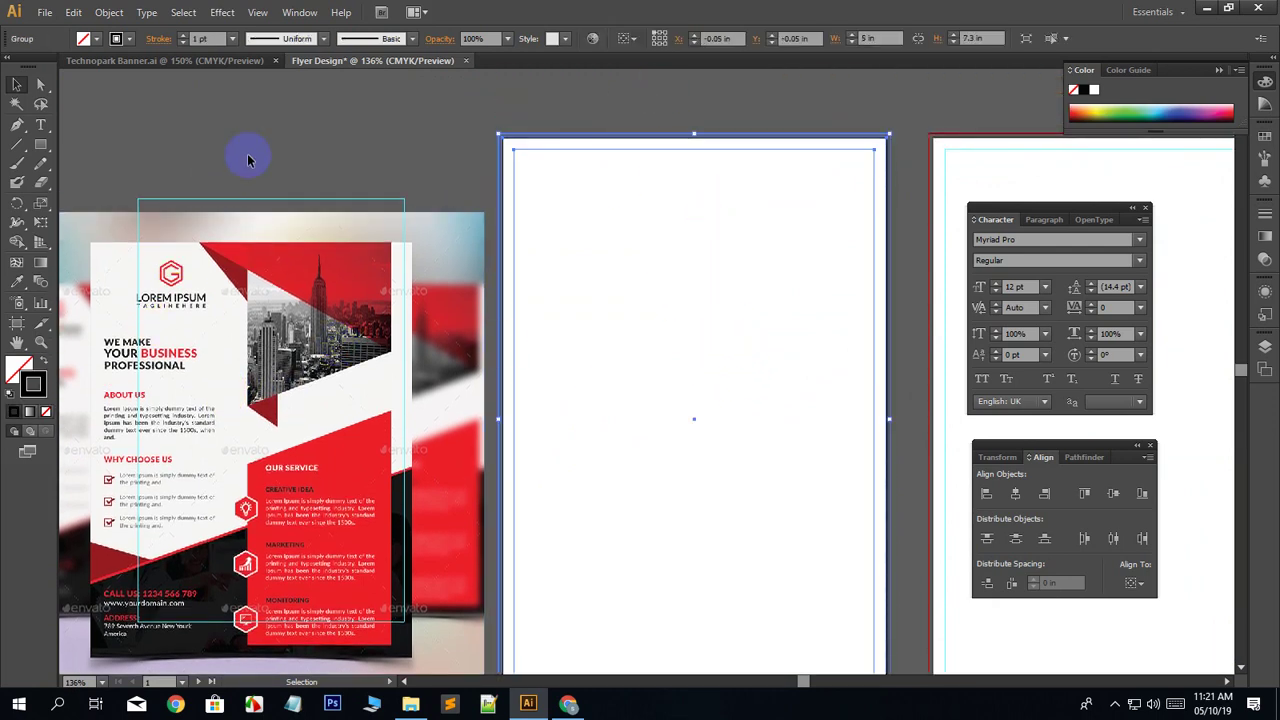
pyautogui.hotkey('ctrl', 'r')
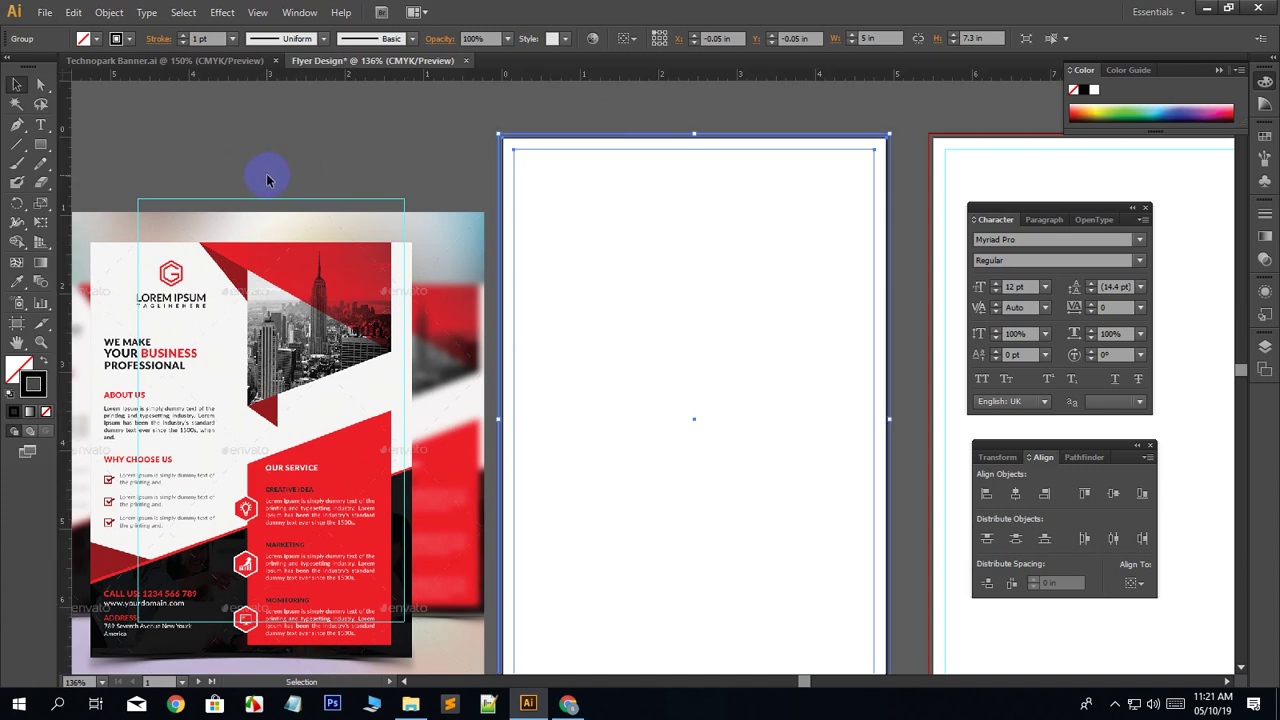
pyautogui.moveTo(70, 172); pyautogui.dragTo(695, 372)
pyautogui.click(415, 143)
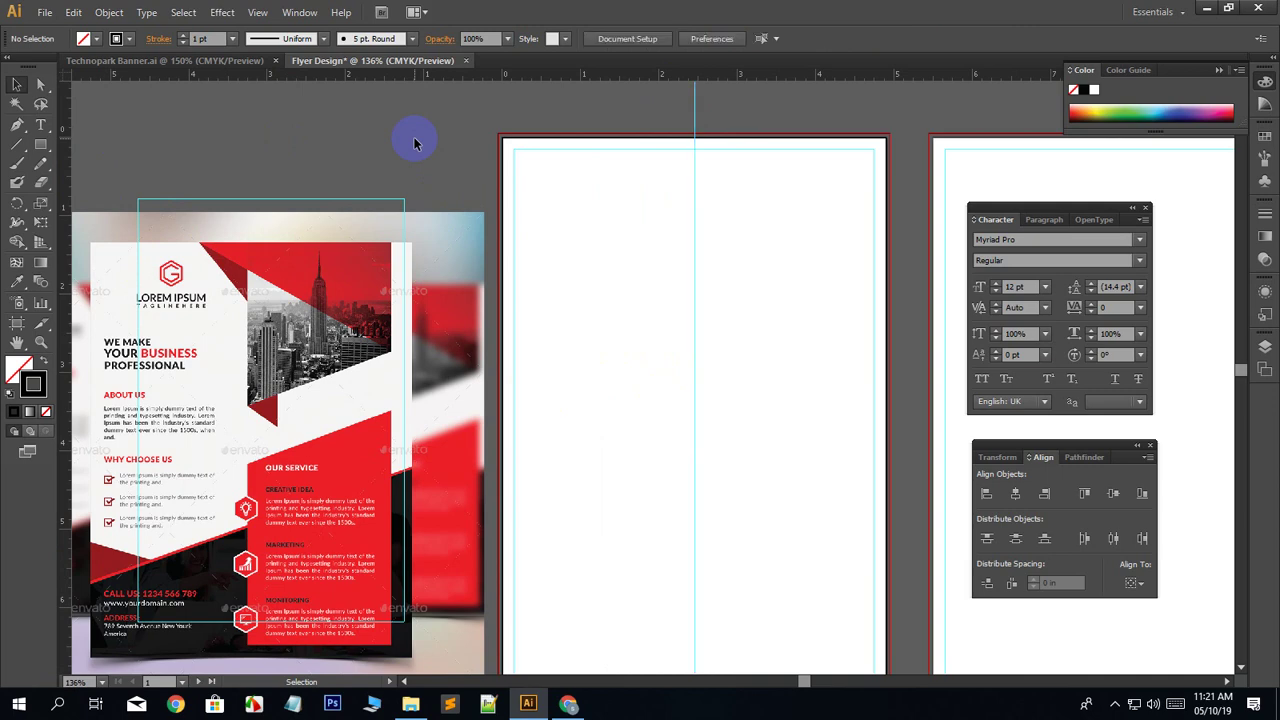
# Examine the reference flyer's column layout and service block against the first artboard and its centre guide.
pyautogui.scroll(-3, 266, 477)
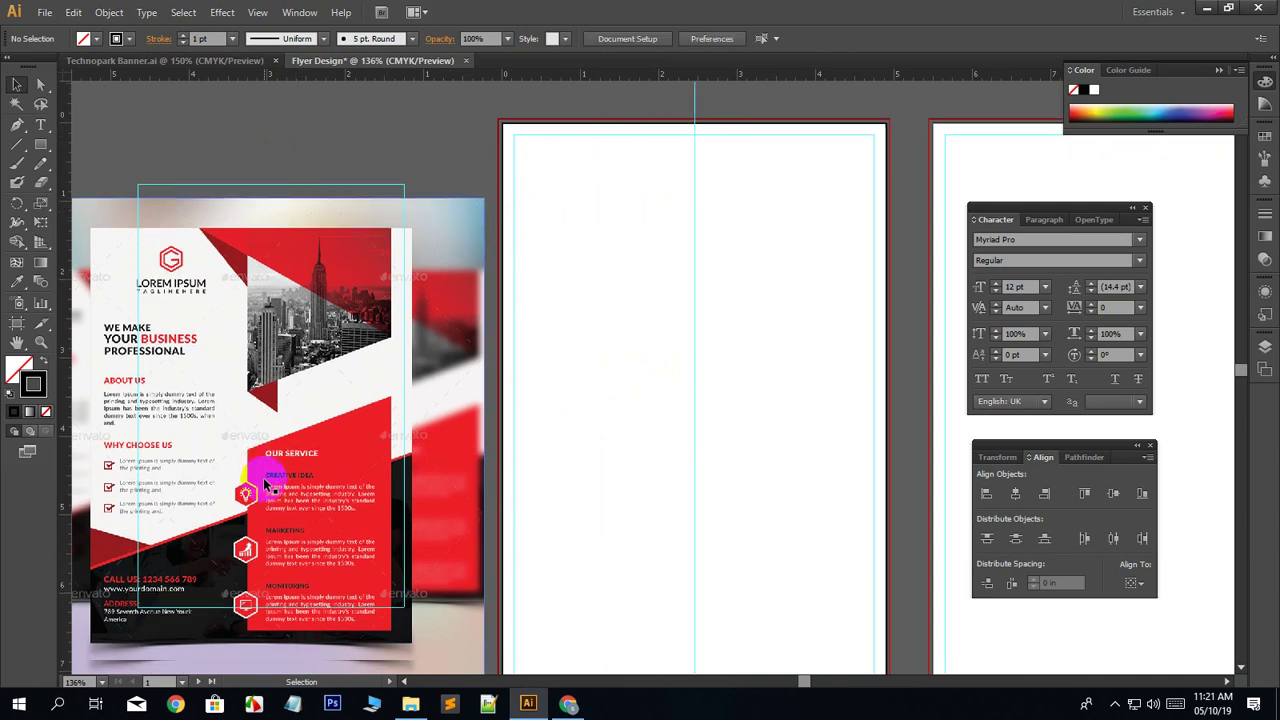
pyautogui.scroll(6, 268, 483)
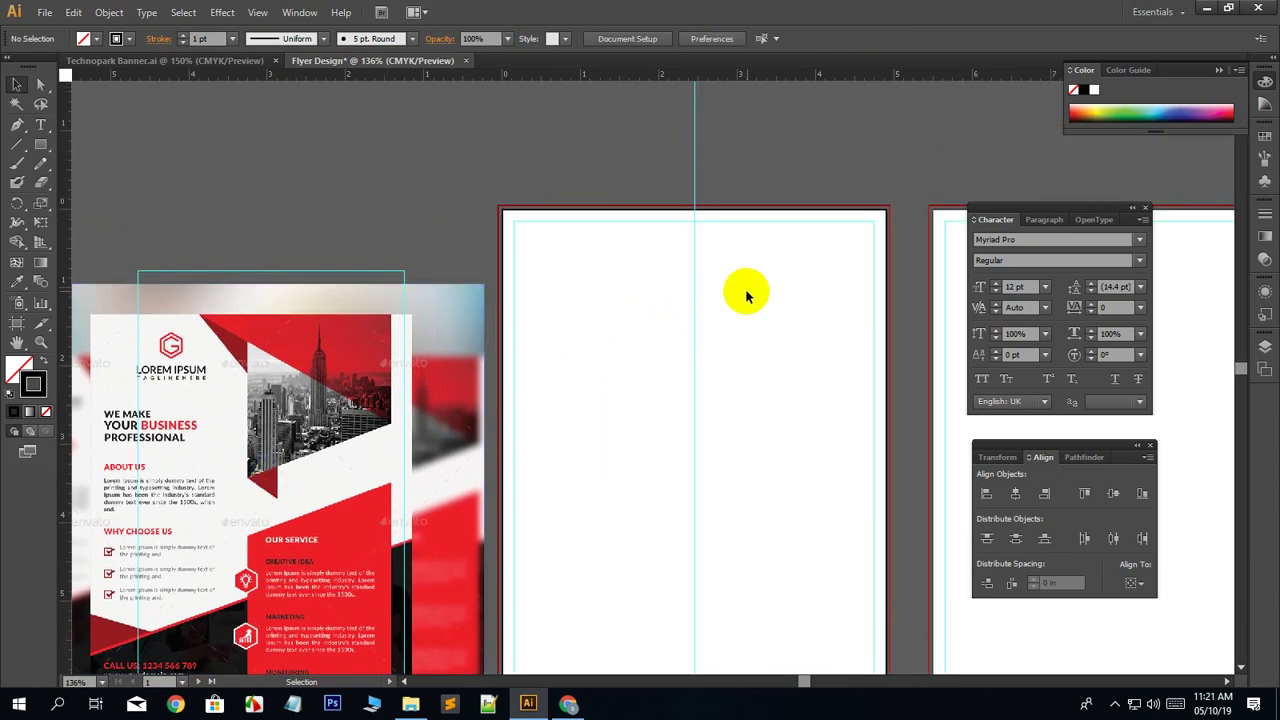
pyautogui.moveTo(743, 151); pyautogui.dragTo(660, 175)
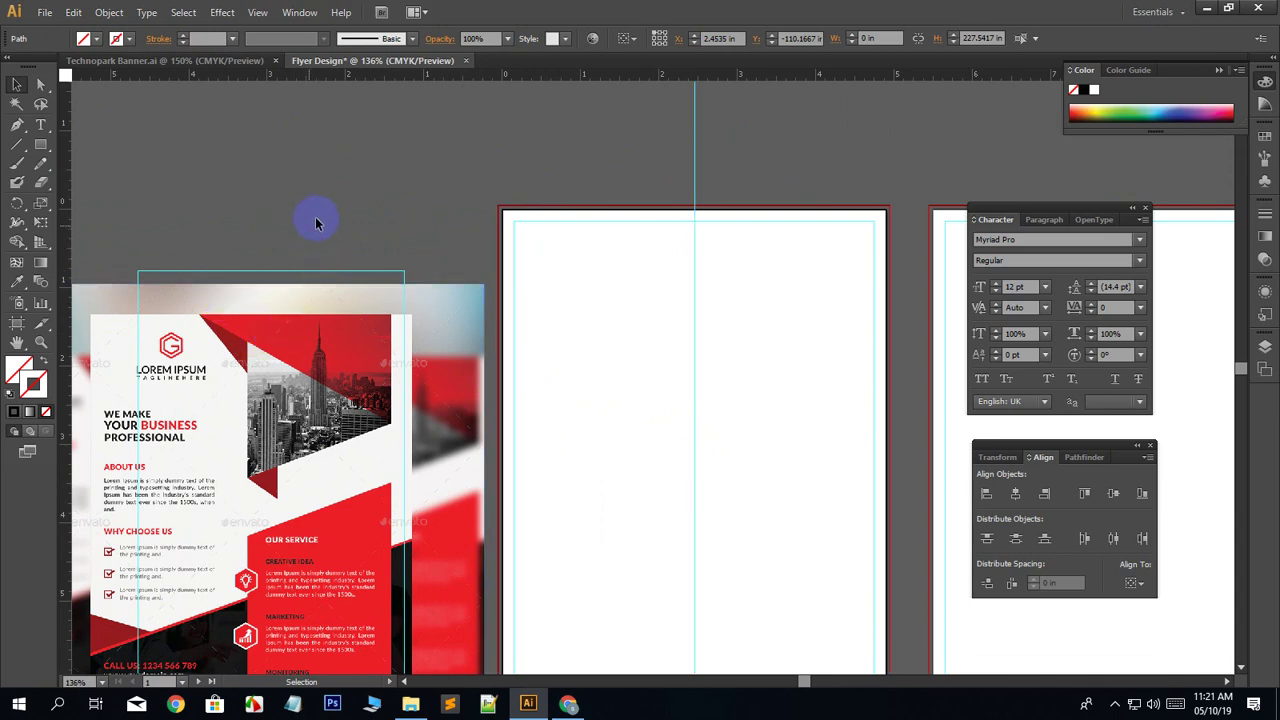
pyautogui.click(316, 223)
pyautogui.scroll(-3, 243, 429)
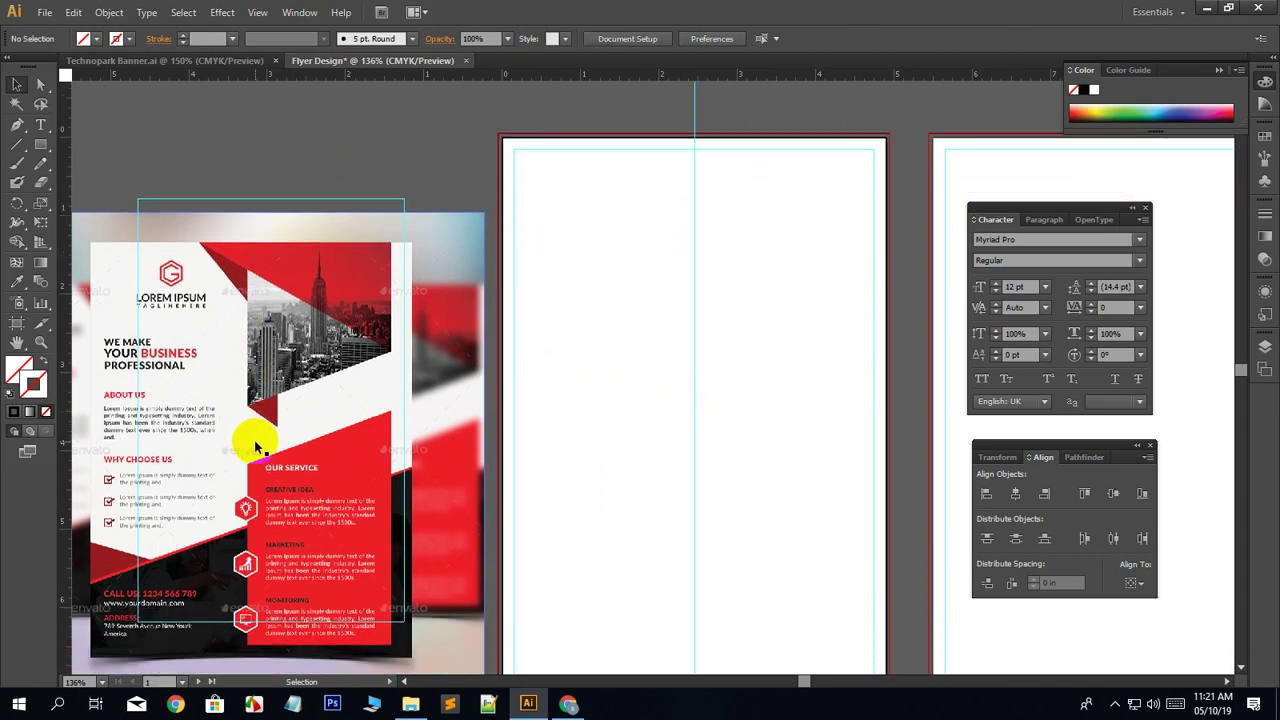
pyautogui.scroll(-1, 322, 448)
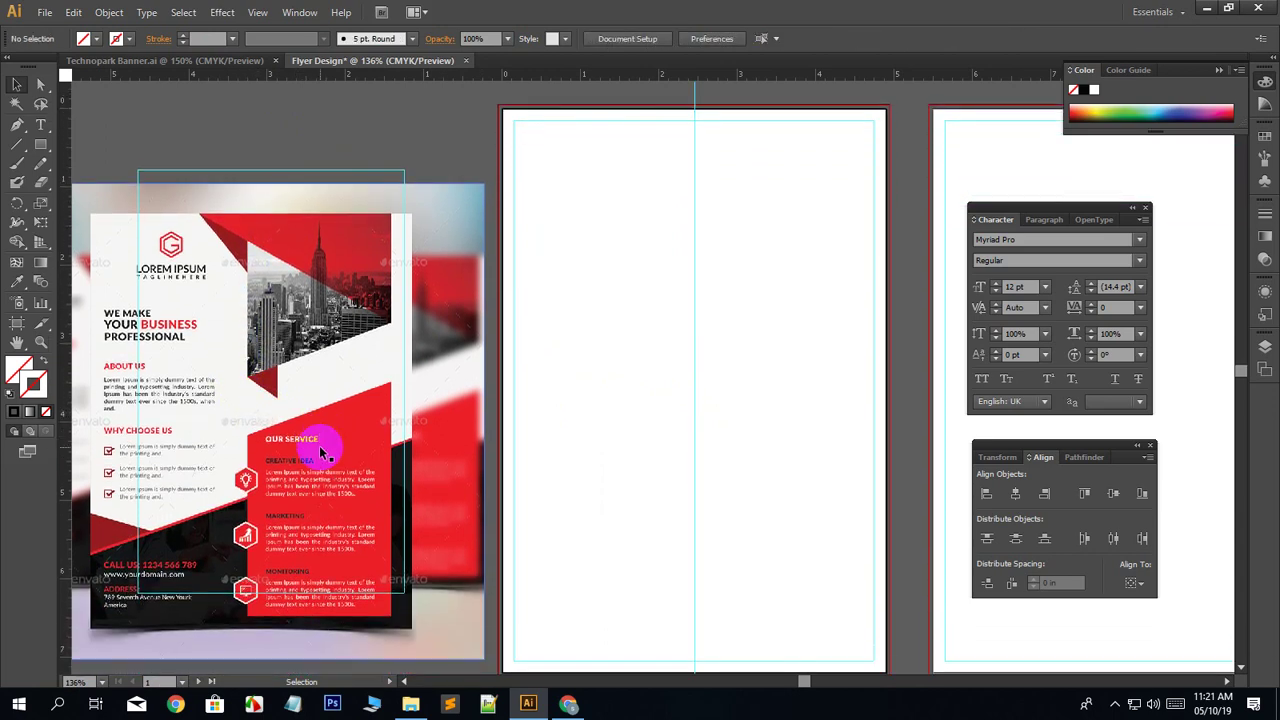
pyautogui.click(918, 403)
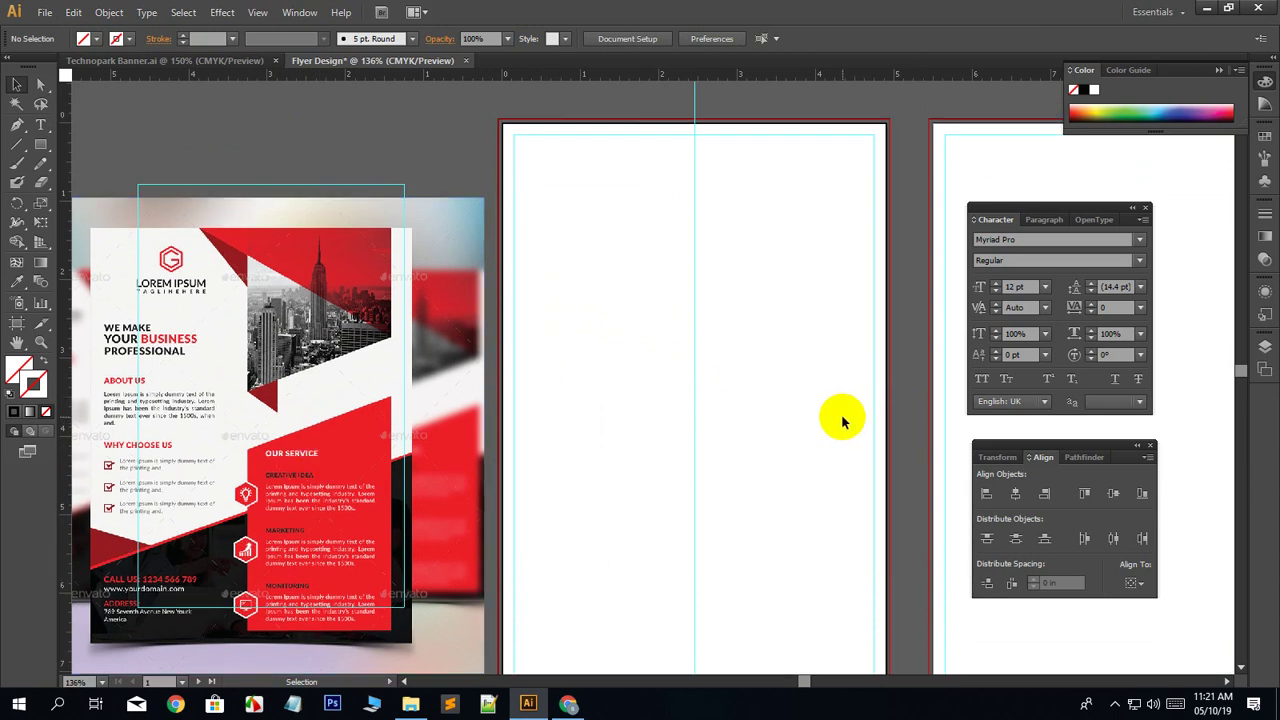
pyautogui.scroll(-3, 842, 420)
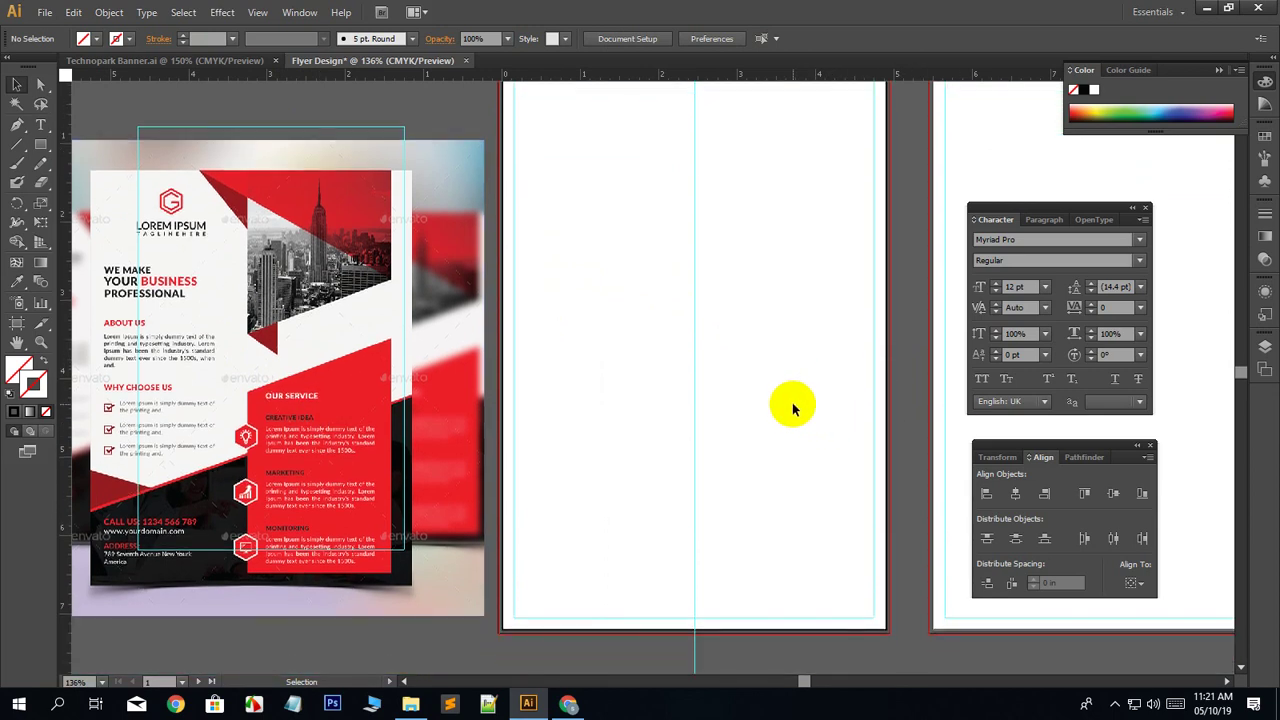
pyautogui.scroll(-3, 788, 410)
pyautogui.click(367, 327)
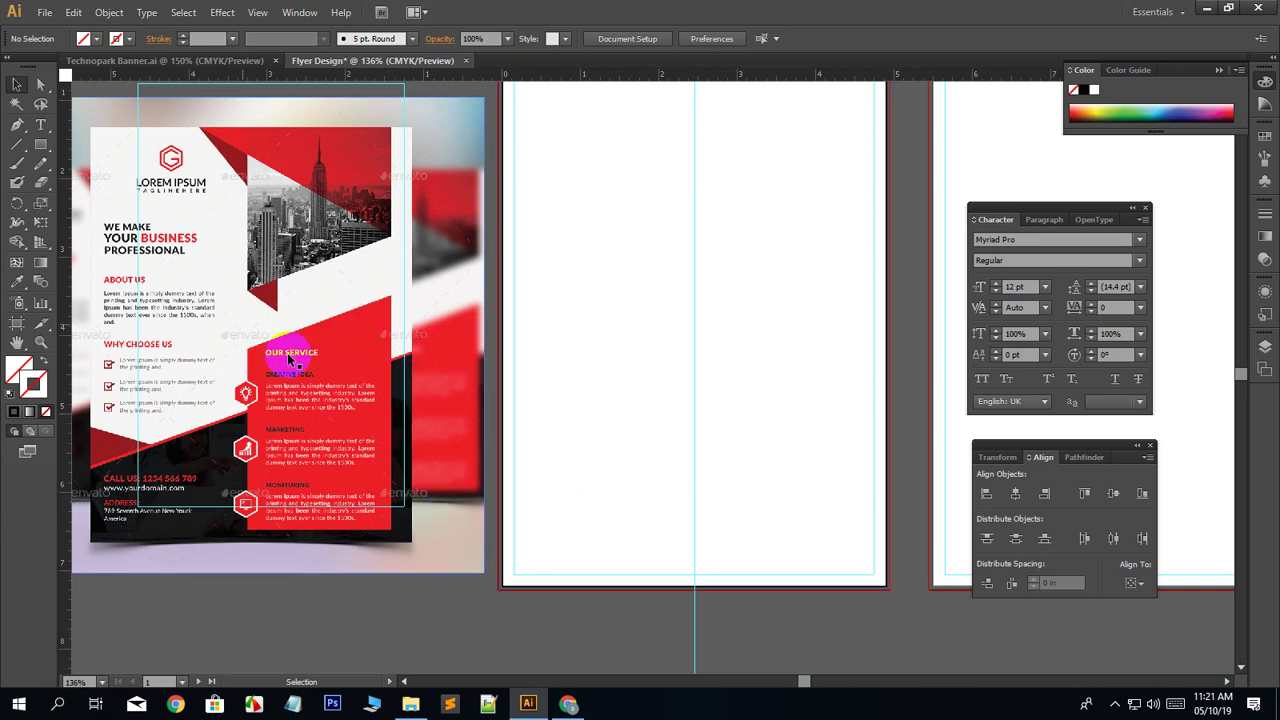
# Draw a rectangle about 2.3 x 4.05 in from the first artboard's lower-right margin corner to the centre guide.
pyautogui.click(41, 150)
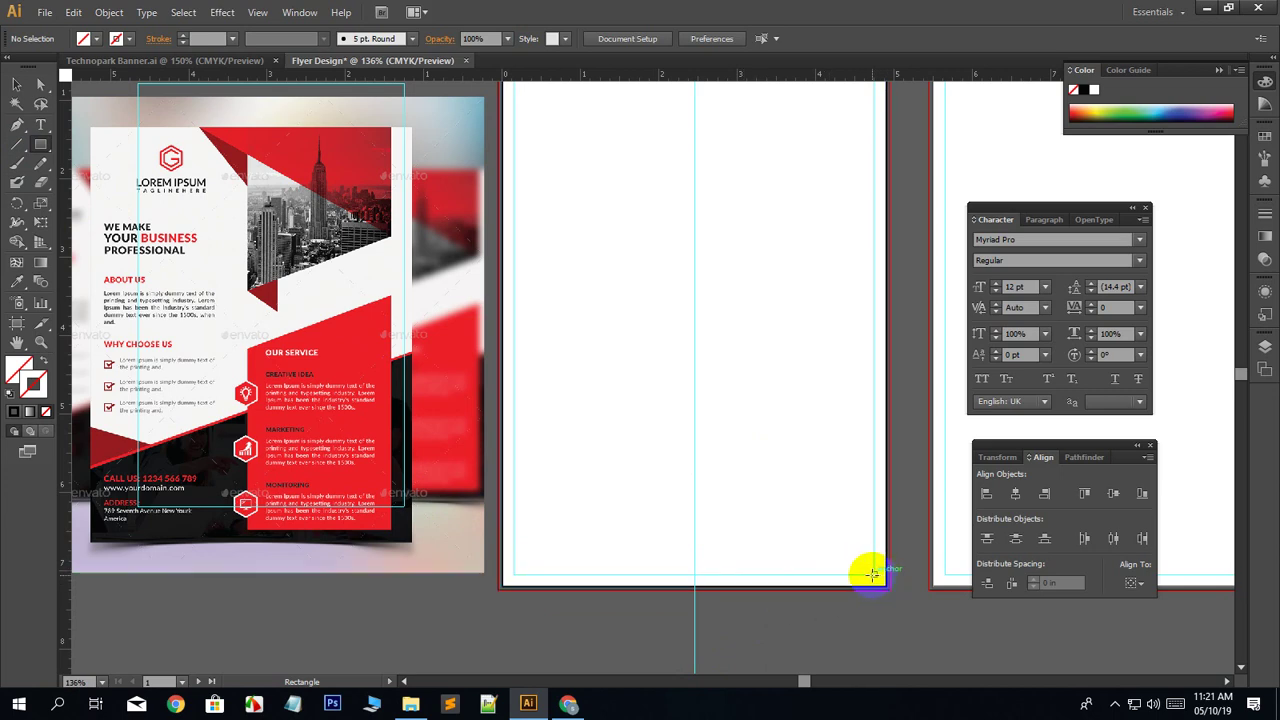
pyautogui.moveTo(873, 574)
pyautogui.mouseDown()
pyautogui.moveTo(694, 523)
pyautogui.moveTo(694, 257)
pyautogui.mouseUp()
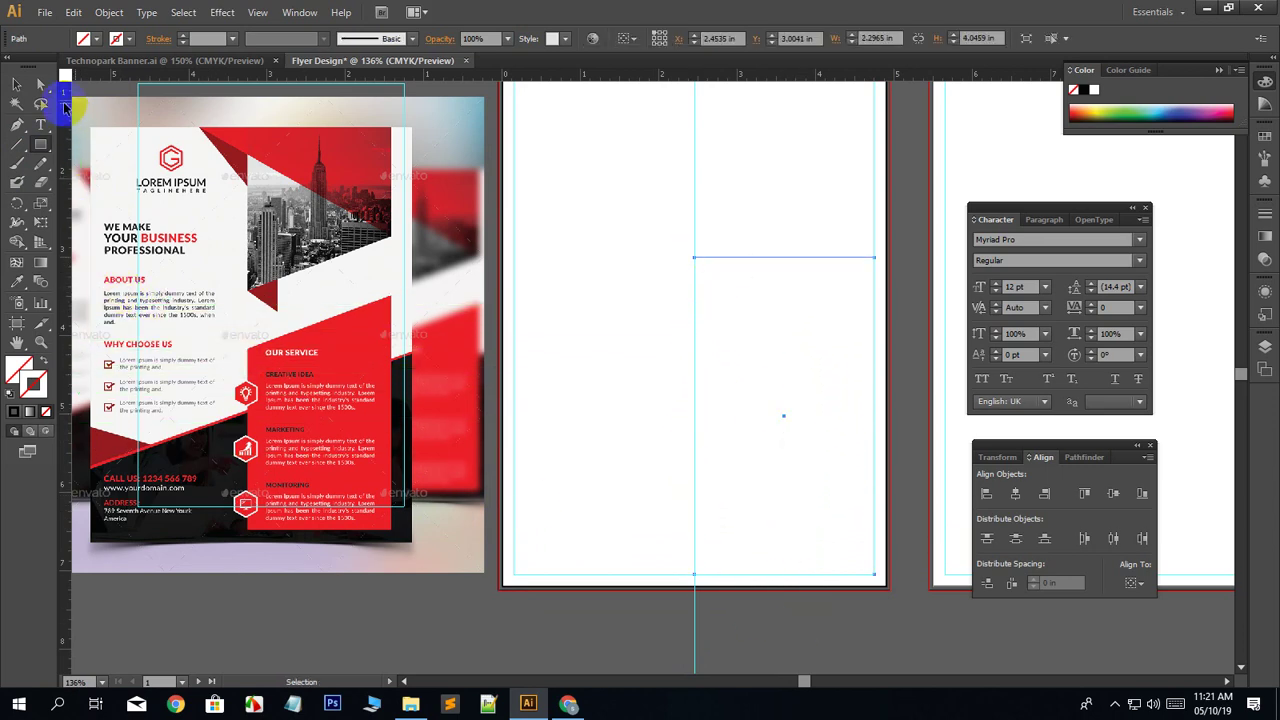
pyautogui.click(16, 86)
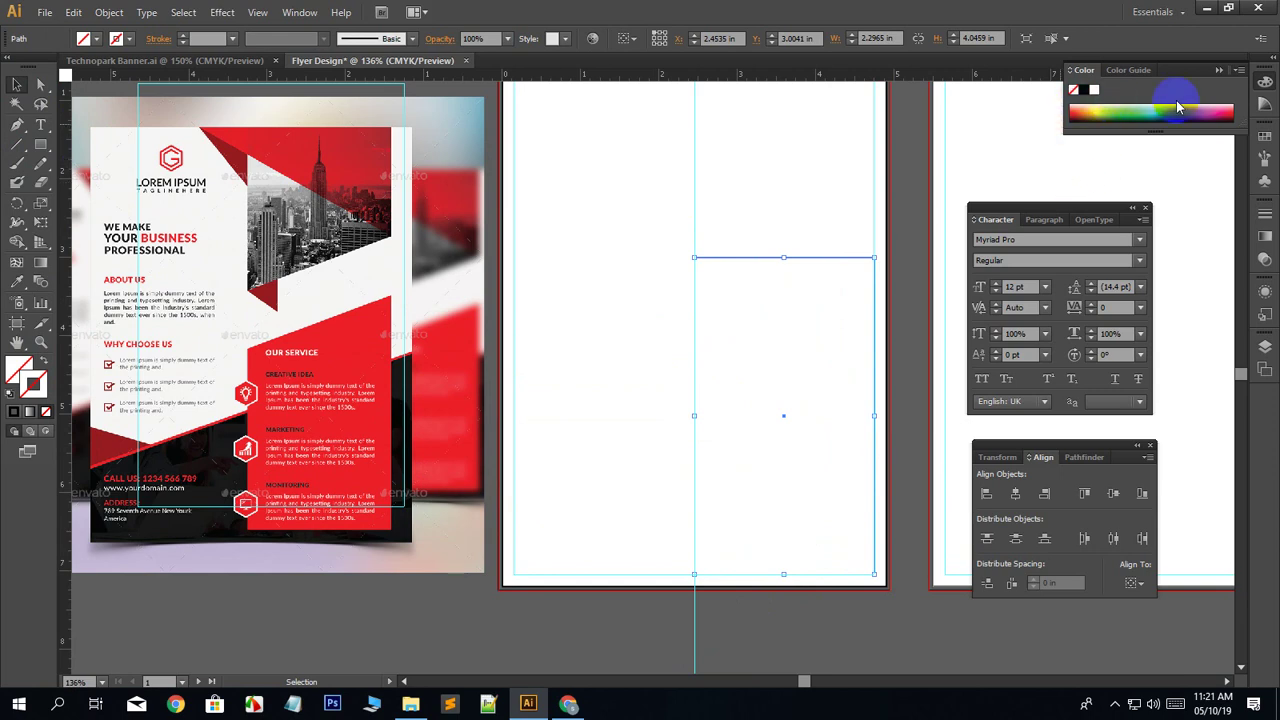
# Show the CMYK colour sliders and give the new rectangle a black 1 pt stroke.
pyautogui.click(1238, 71)
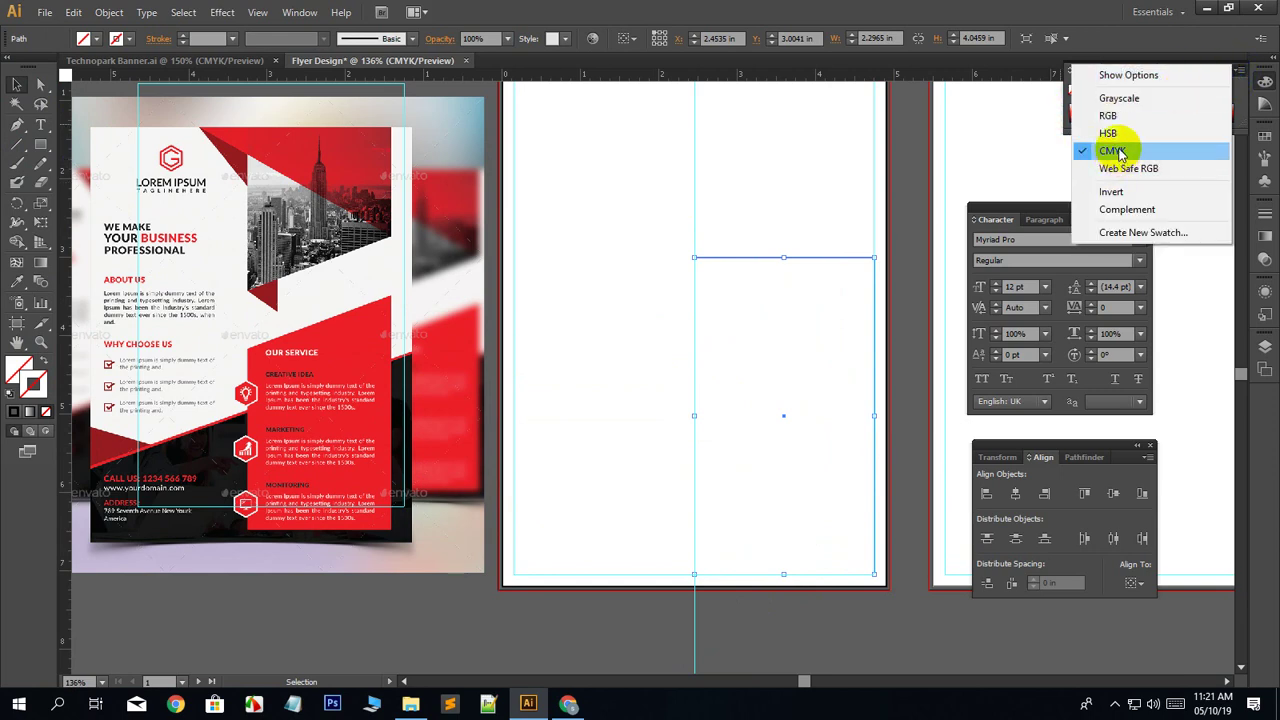
pyautogui.click(1138, 76)
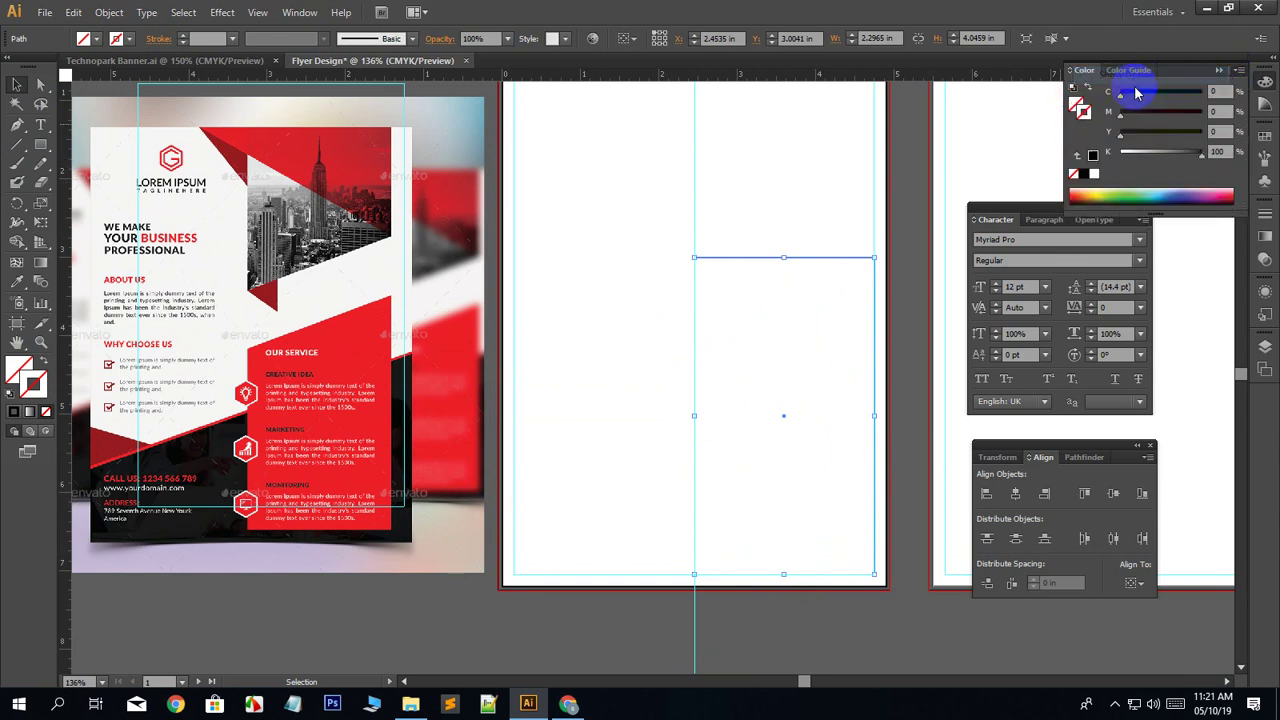
pyautogui.click(1090, 175)
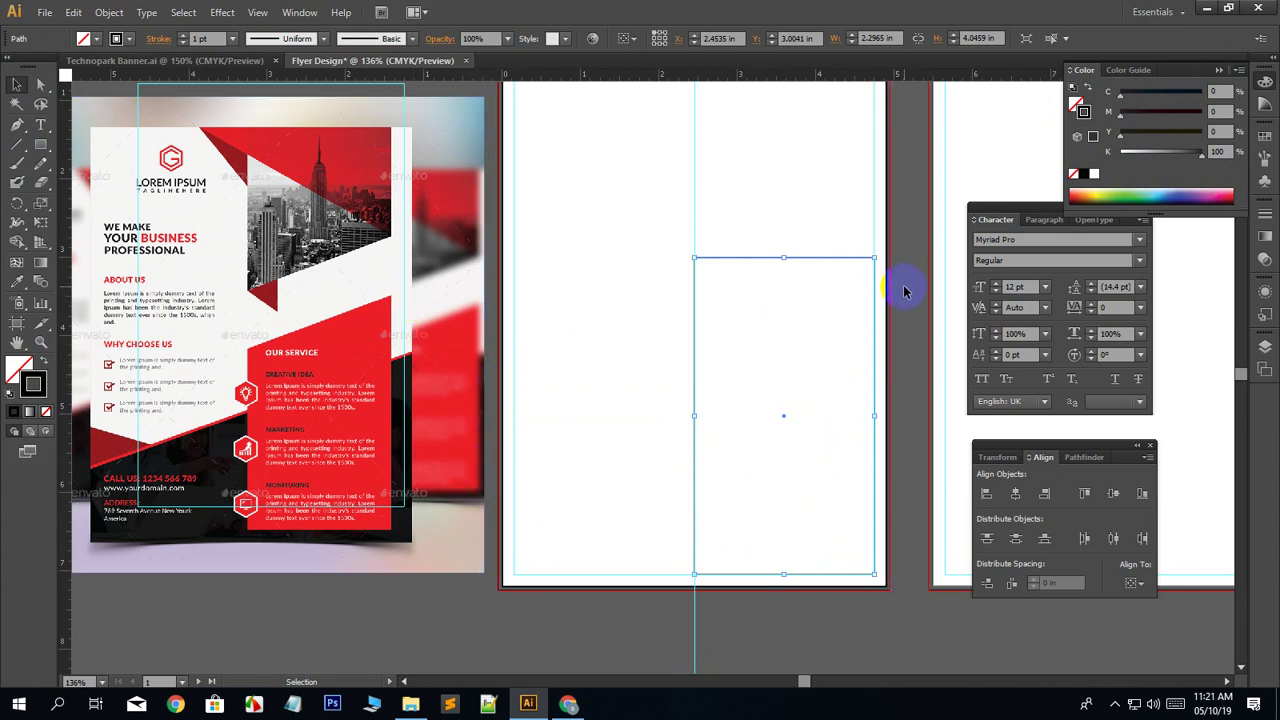
pyautogui.click(820, 283)
pyautogui.moveTo(783, 229); pyautogui.dragTo(816, 266)
# Lower the upper-left anchor point of the service-block rectangle straight down to about Y 3.85 in, giving it a slanted top edge.
pyautogui.scroll(2, 706, 437)
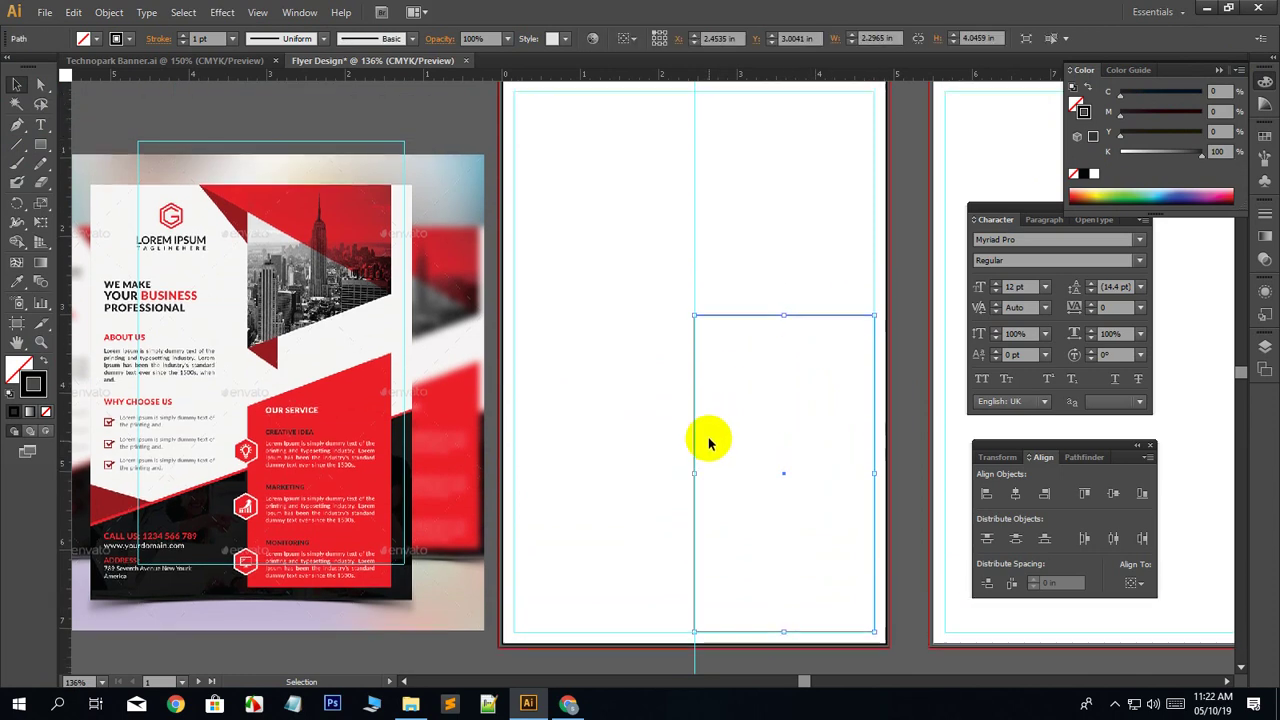
pyautogui.scroll(-1, 257, 194)
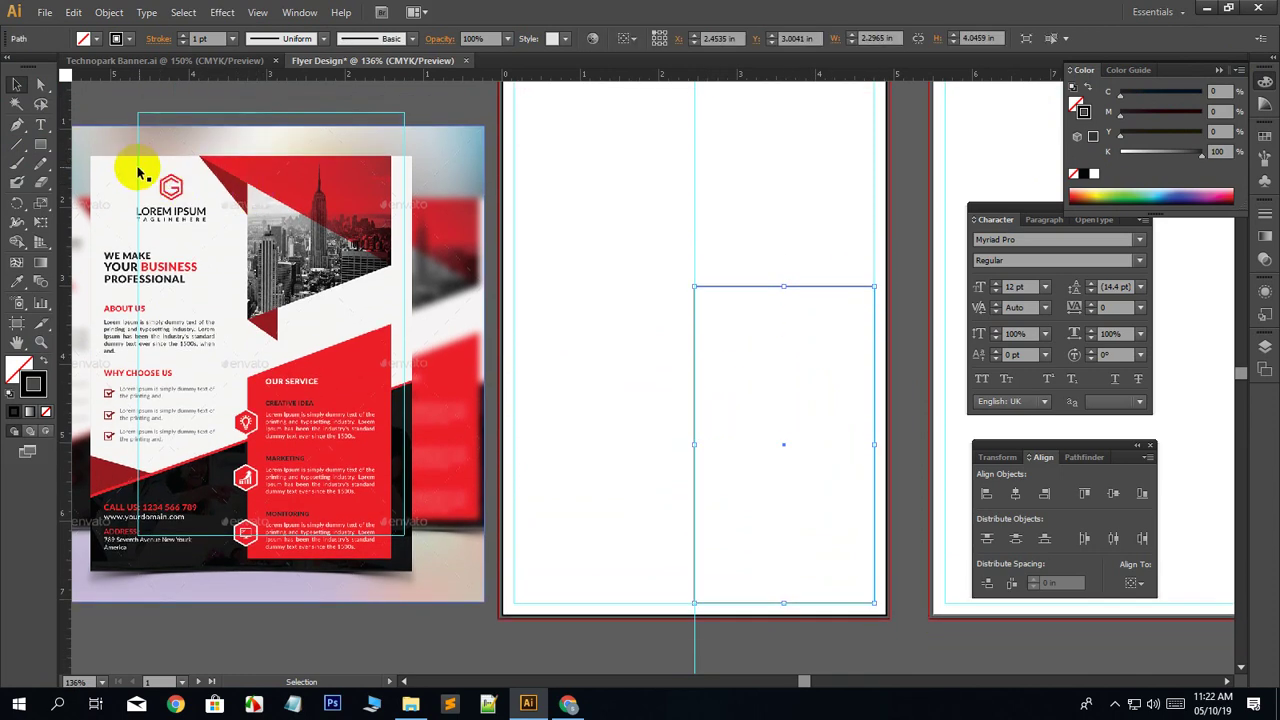
pyautogui.scroll(2, 440, 410)
pyautogui.scroll(-1, 438, 403)
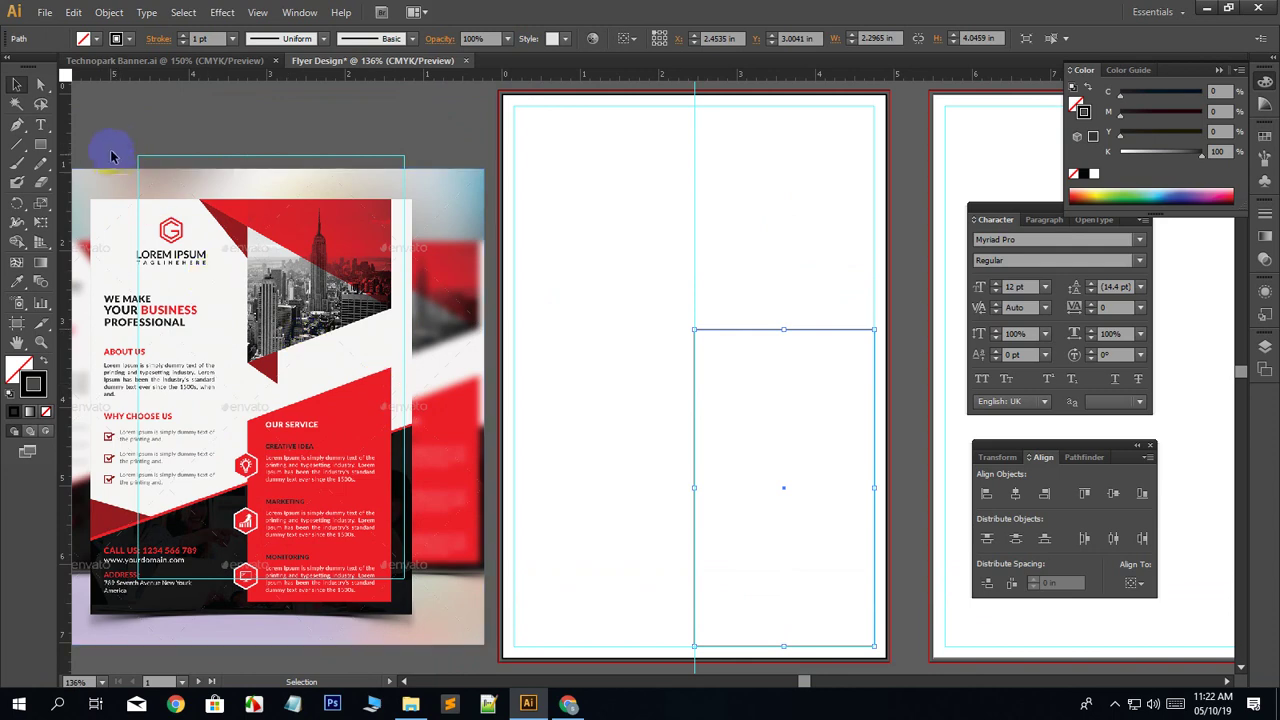
pyautogui.click(41, 87)
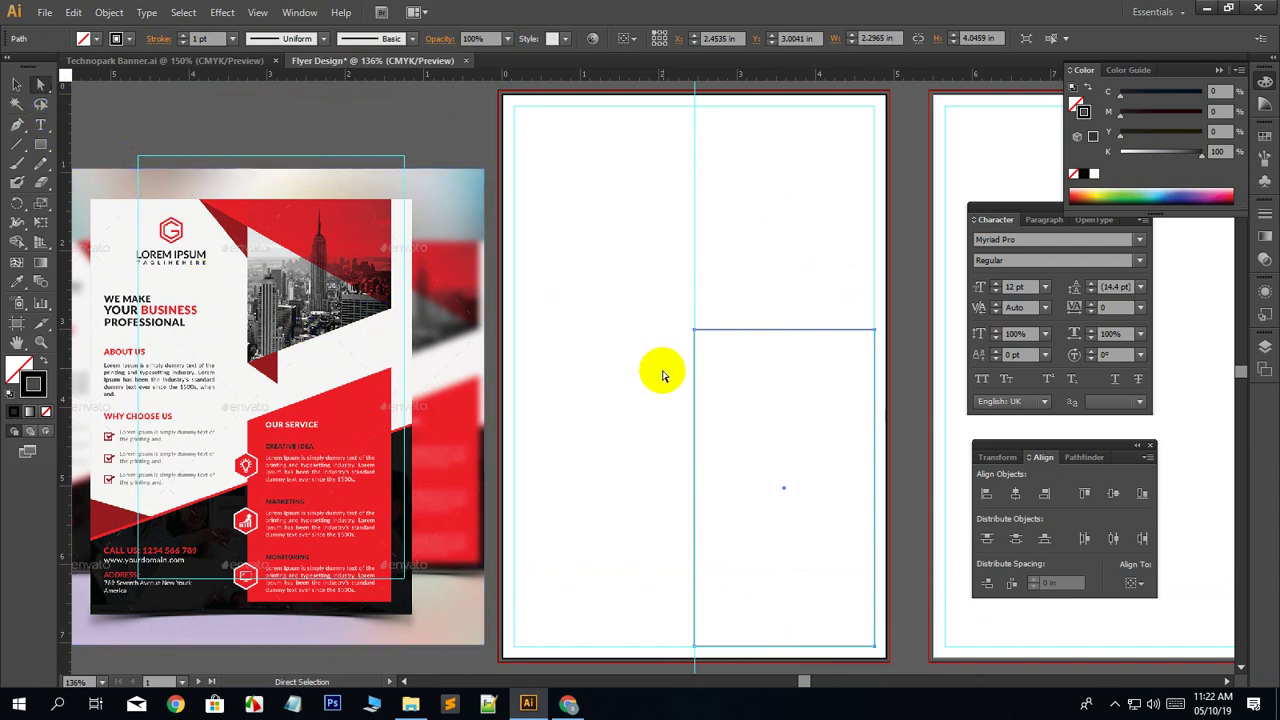
pyautogui.click(695, 331)
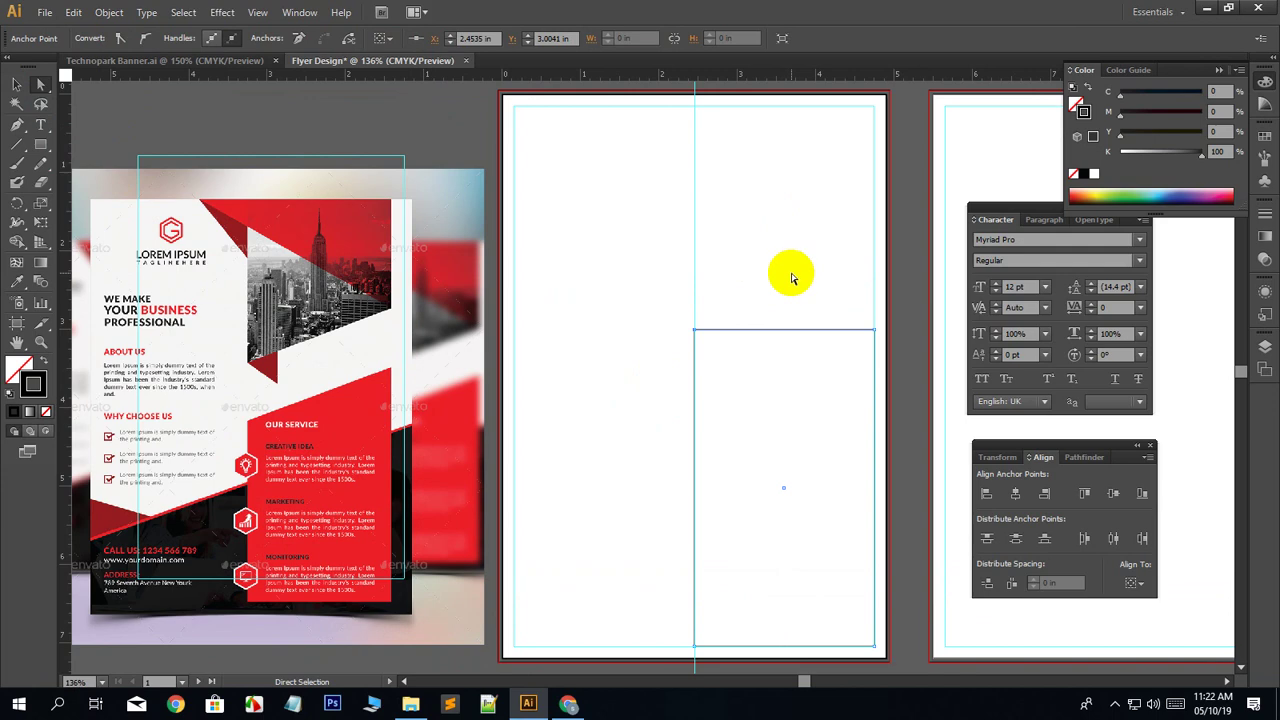
pyautogui.press('Down')
pyautogui.press('Down')
pyautogui.press('Down')
pyautogui.press('Down')
pyautogui.press('Down')
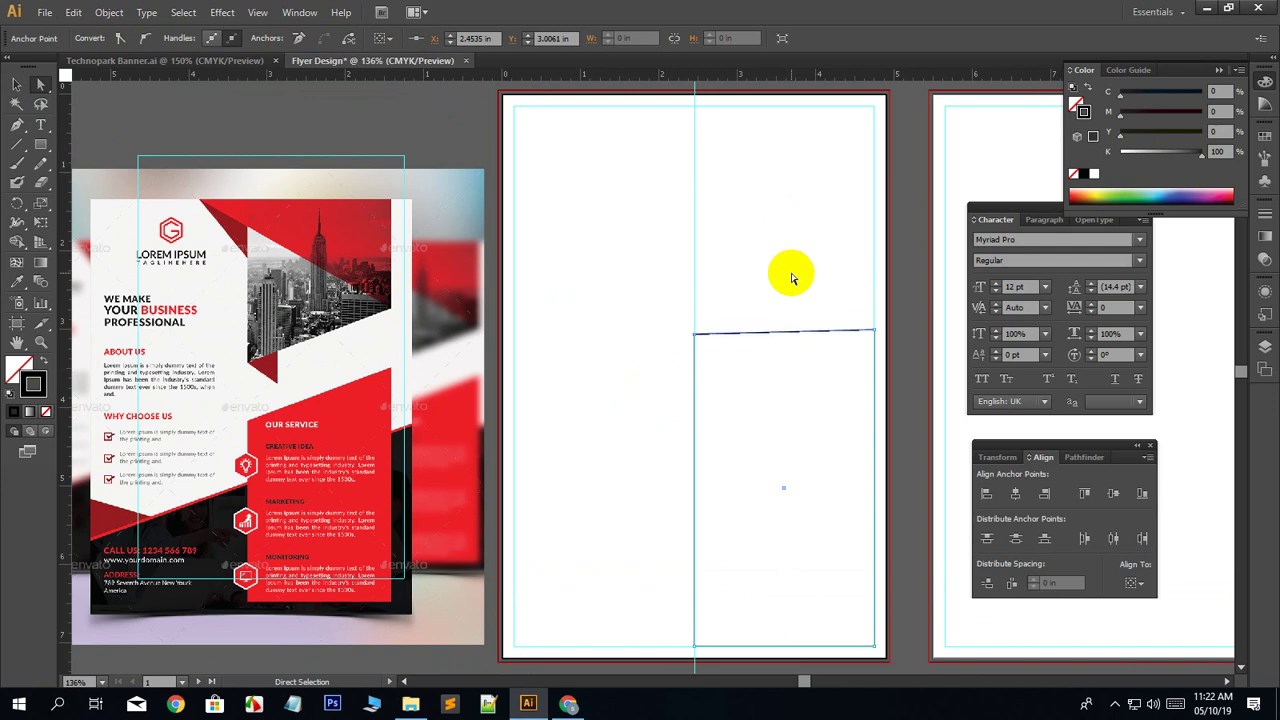
pyautogui.press('Down')
pyautogui.press('Down')
pyautogui.press('Down')
pyautogui.press('Down')
pyautogui.press('Down')
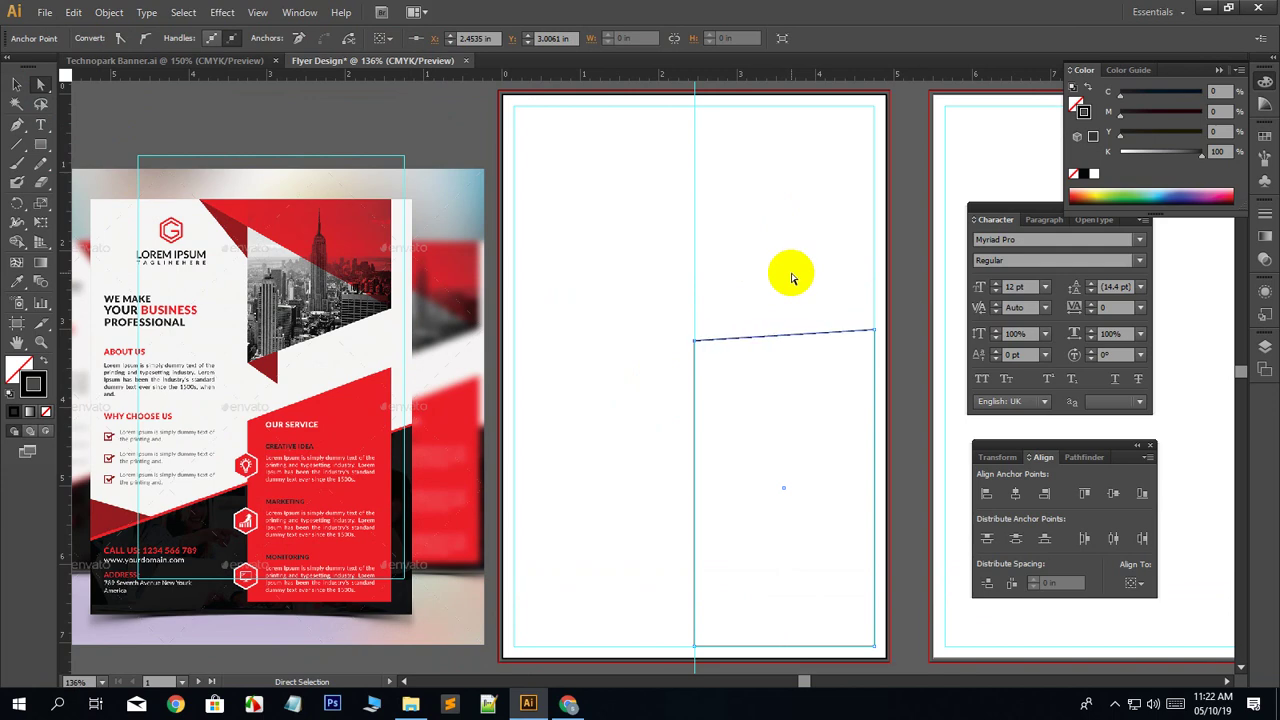
pyautogui.press('Down')
pyautogui.press('Down')
pyautogui.press('Down')
pyautogui.press('Down')
pyautogui.press('Down')
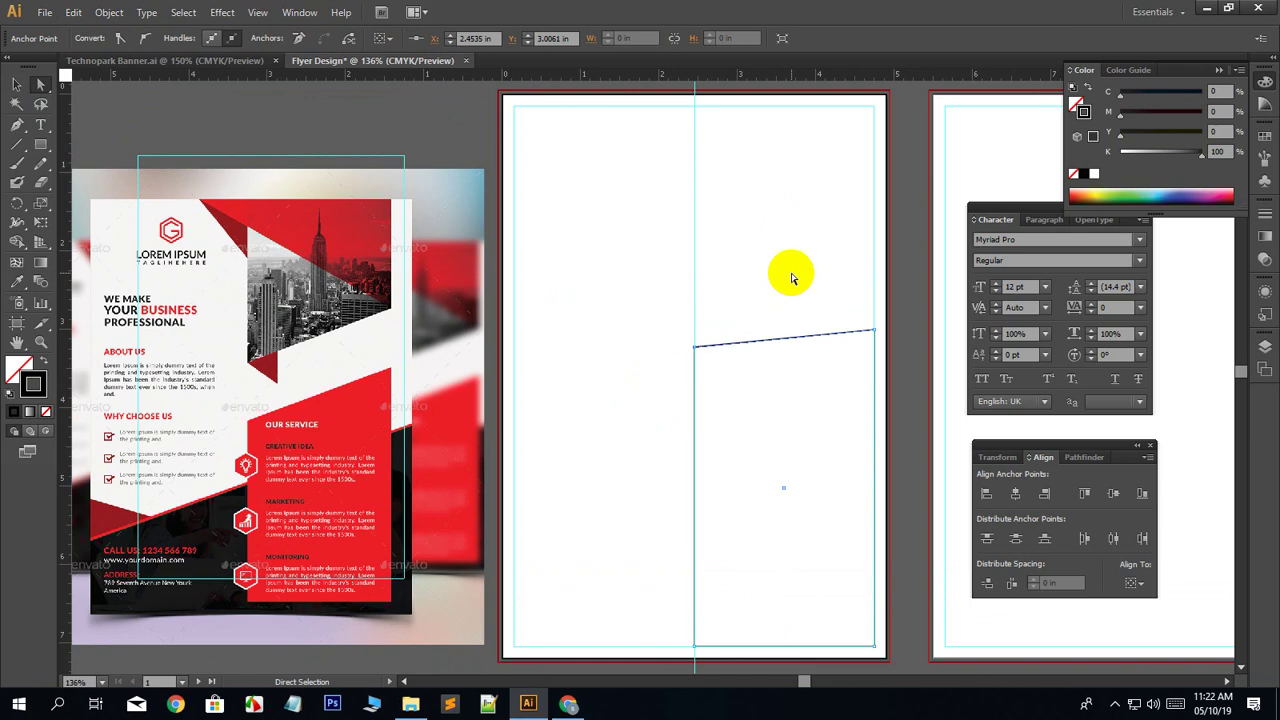
pyautogui.press('Down')
pyautogui.press('Down')
pyautogui.press('Down')
pyautogui.press('Down')
pyautogui.press('Down')
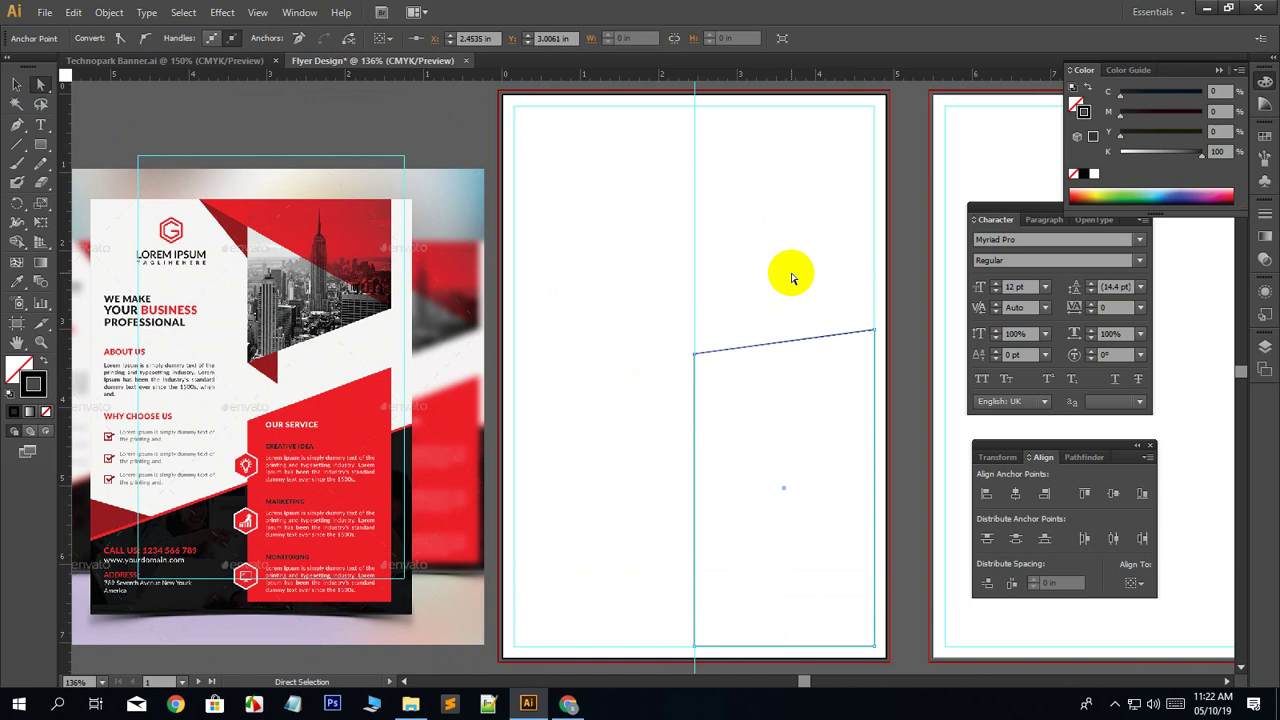
pyautogui.press('Down')
pyautogui.press('Down')
pyautogui.press('Down')
pyautogui.press('Down')
pyautogui.press('Down')
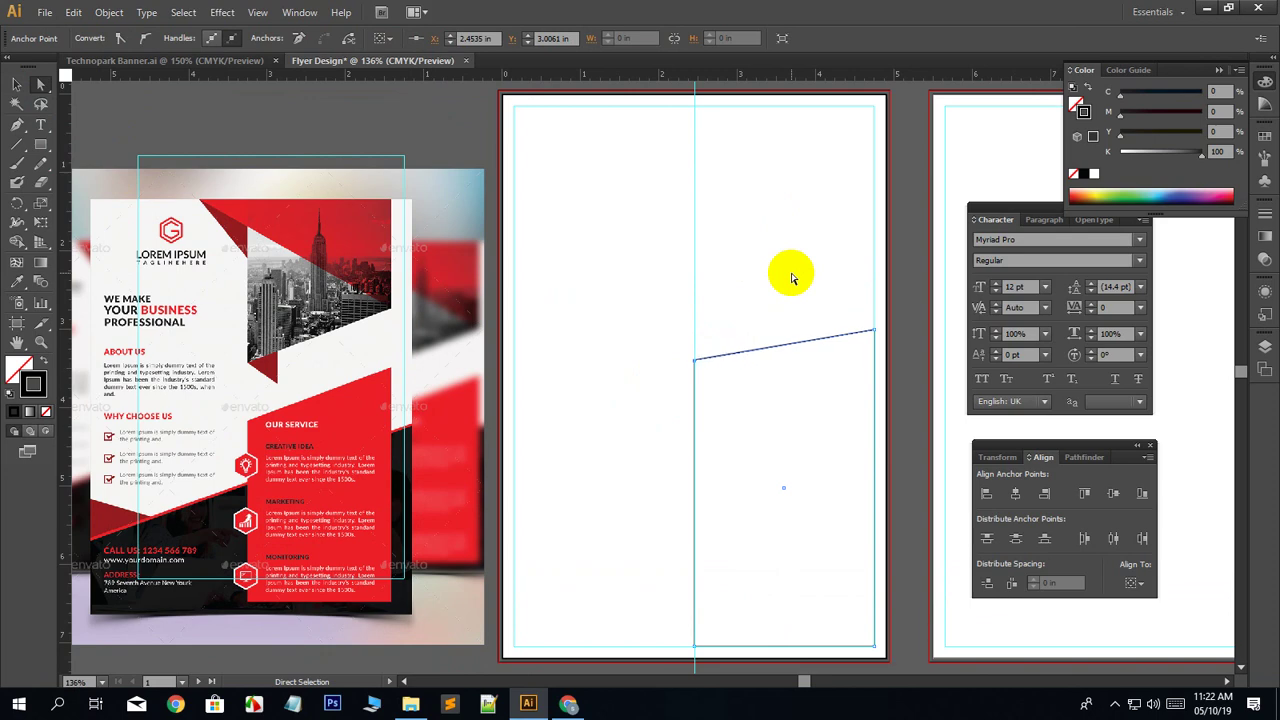
pyautogui.press('Down')
pyautogui.press('Down')
pyautogui.press('Down')
pyautogui.press('Down')
pyautogui.press('Down')
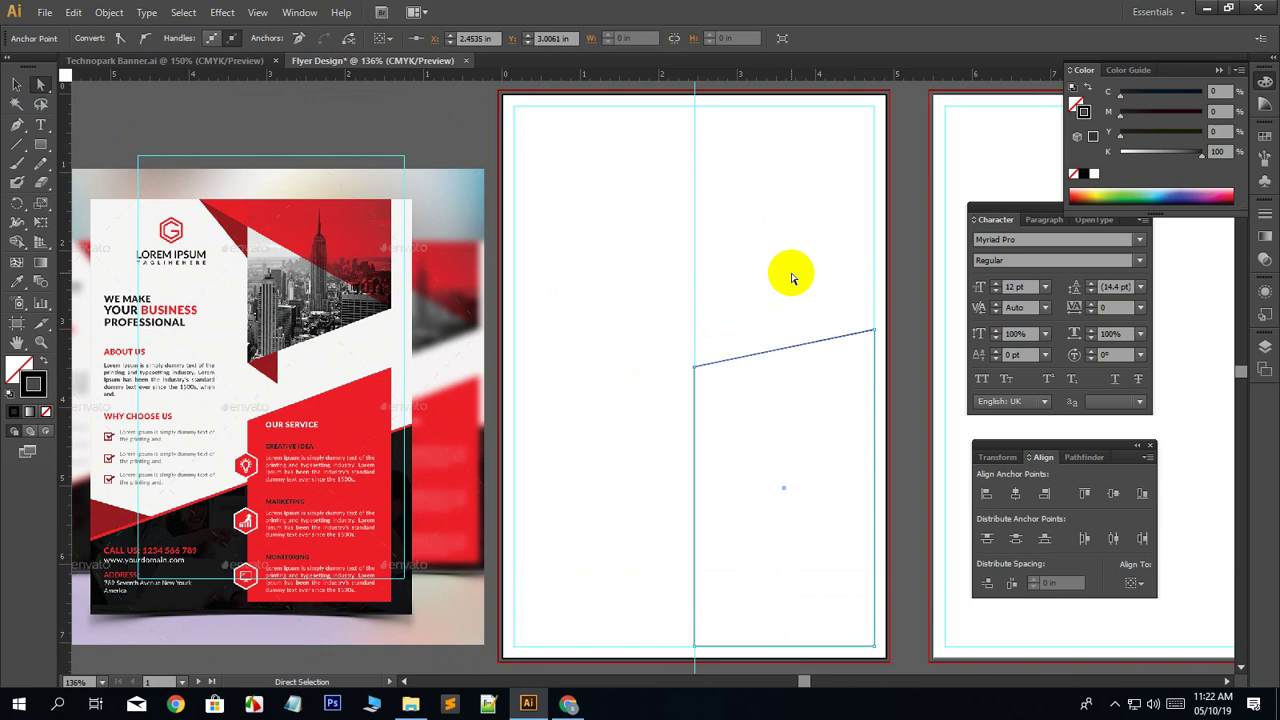
pyautogui.press('Down')
pyautogui.press('Down')
pyautogui.press('Down')
pyautogui.press('Down')
pyautogui.press('Down')
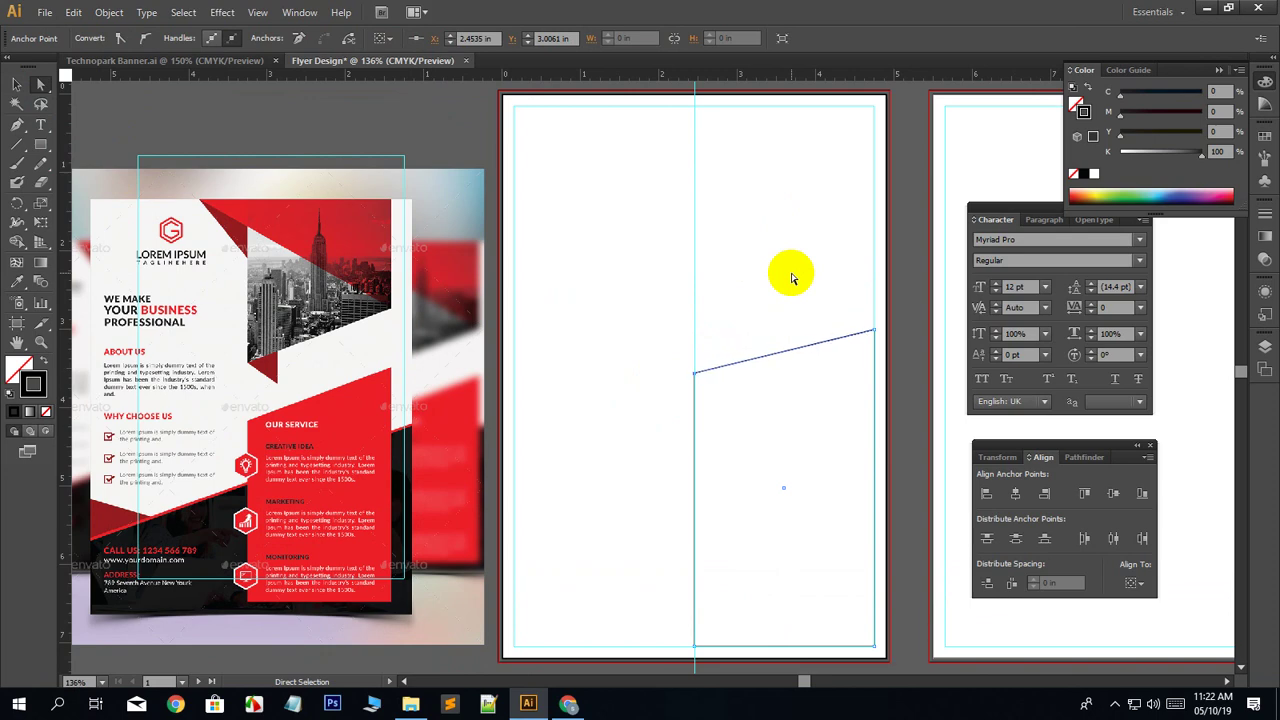
pyautogui.press('Down')
pyautogui.press('Down')
pyautogui.press('Down')
pyautogui.press('Down')
pyautogui.press('Down')
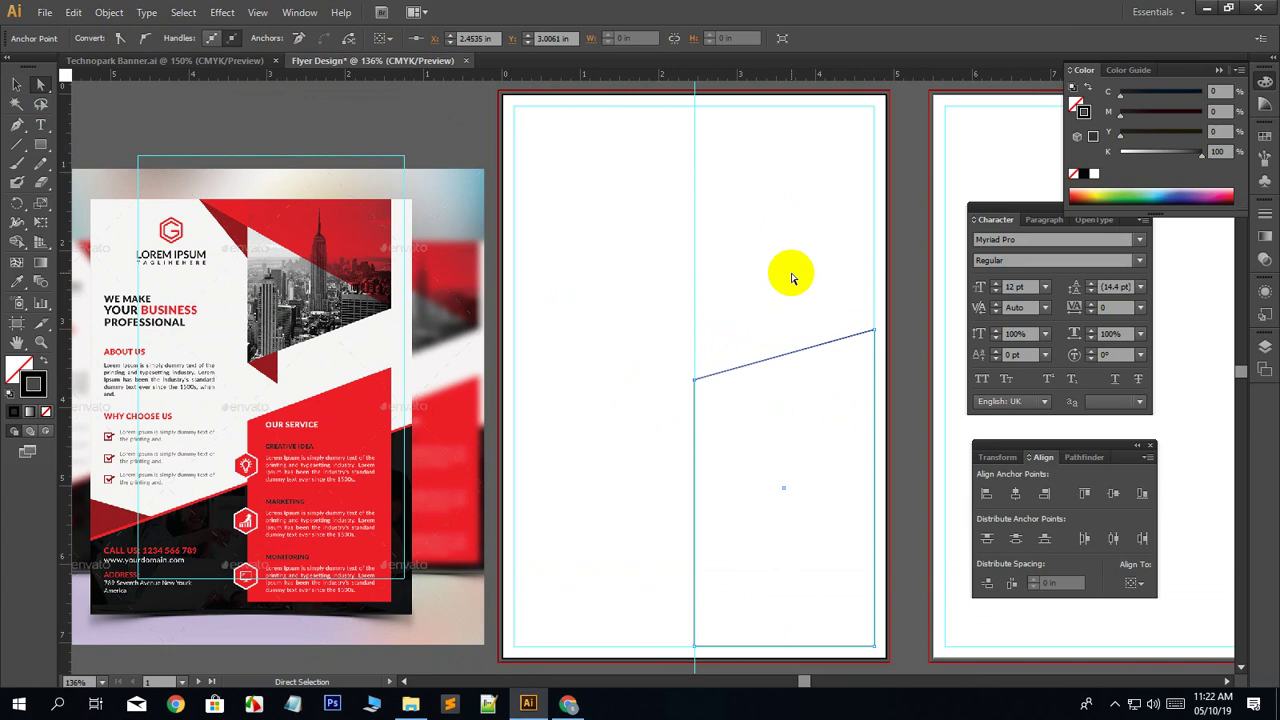
pyautogui.press('Down')
pyautogui.press('Down')
pyautogui.press('Down')
pyautogui.press('Down')
pyautogui.press('Down')
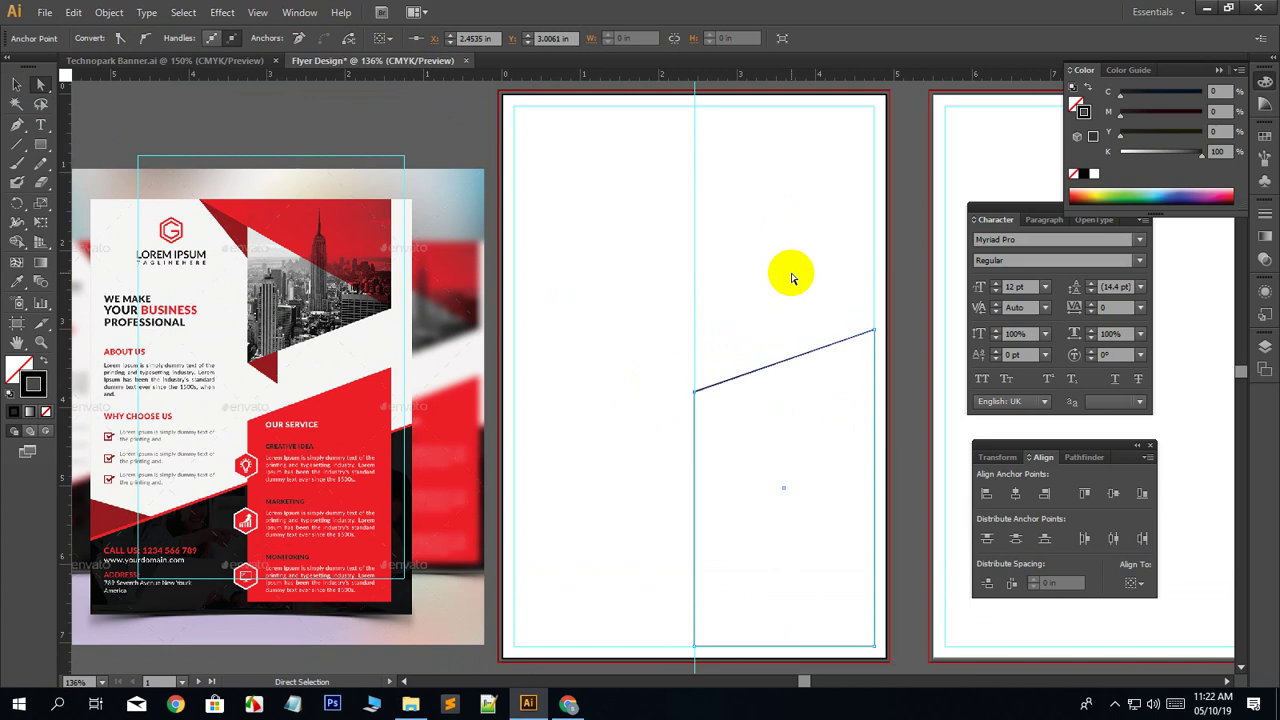
pyautogui.press('Down')
pyautogui.press('Down')
pyautogui.press('Down')
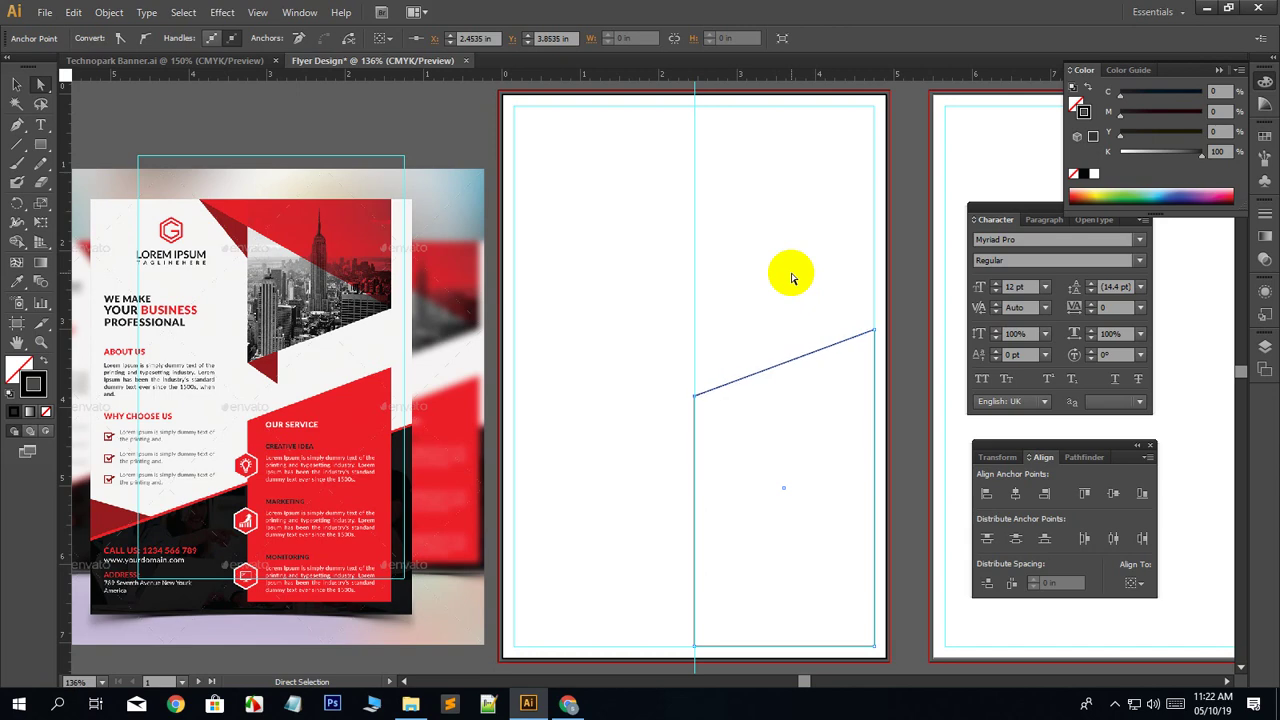
pyautogui.click(766, 266)
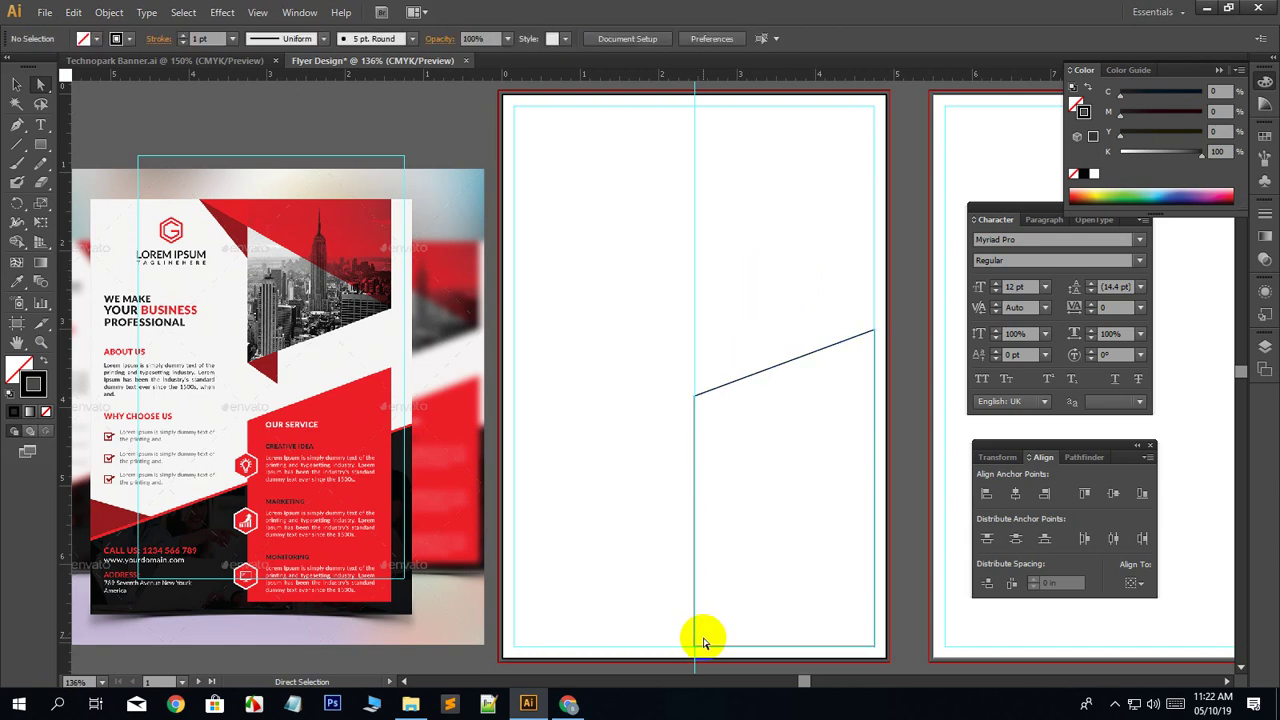
# Steepen the service block's slanted top by lowering its upper-left anchor point to about Y 3.98 in, and deselect it.
pyautogui.scroll(-1, 695, 588)
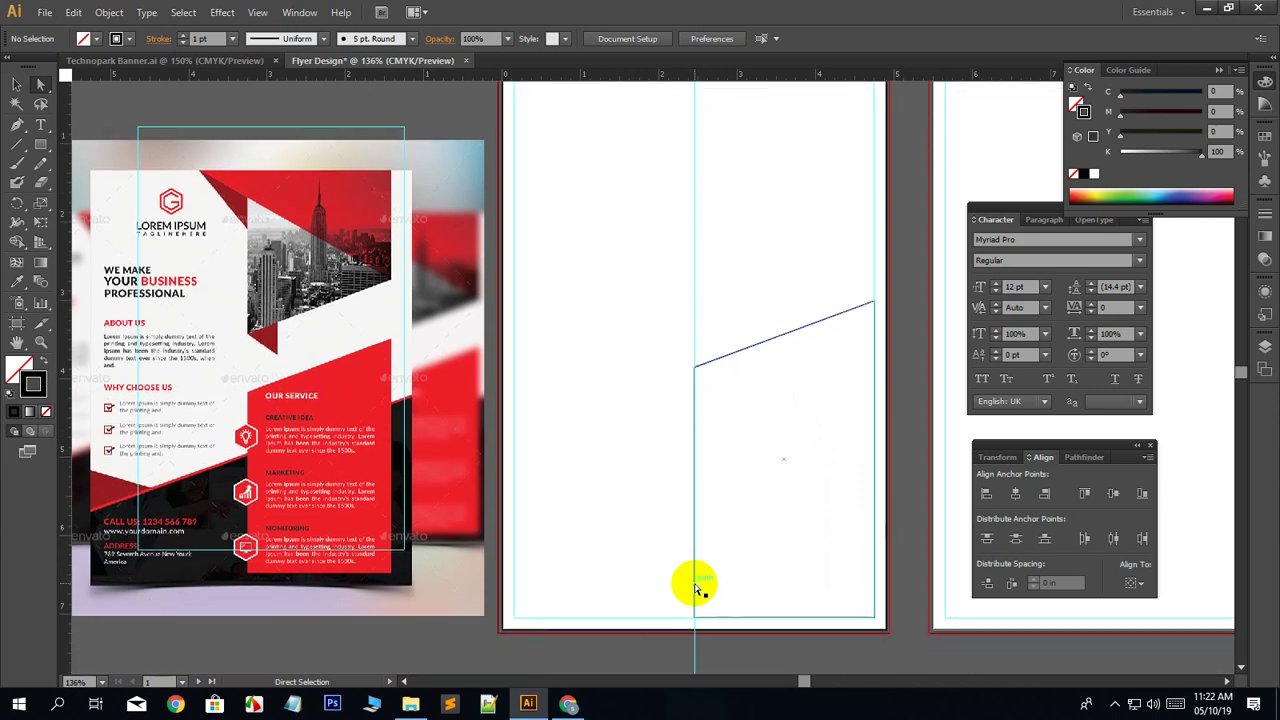
pyautogui.click(695, 367)
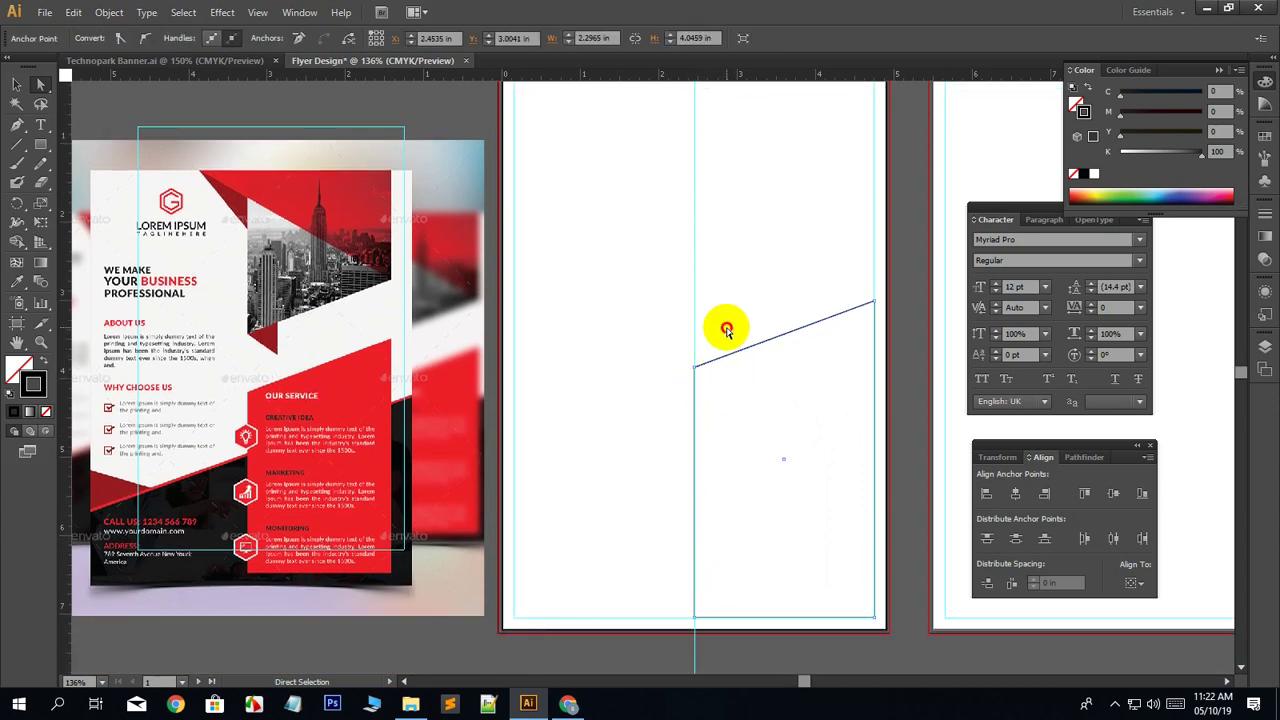
pyautogui.moveTo(694, 371)
pyautogui.mouseDown()
pyautogui.moveTo(780, 363)
pyautogui.moveTo(695, 368)
pyautogui.mouseUp()
pyautogui.press('Down')
pyautogui.press('Down')
pyautogui.press('Down')
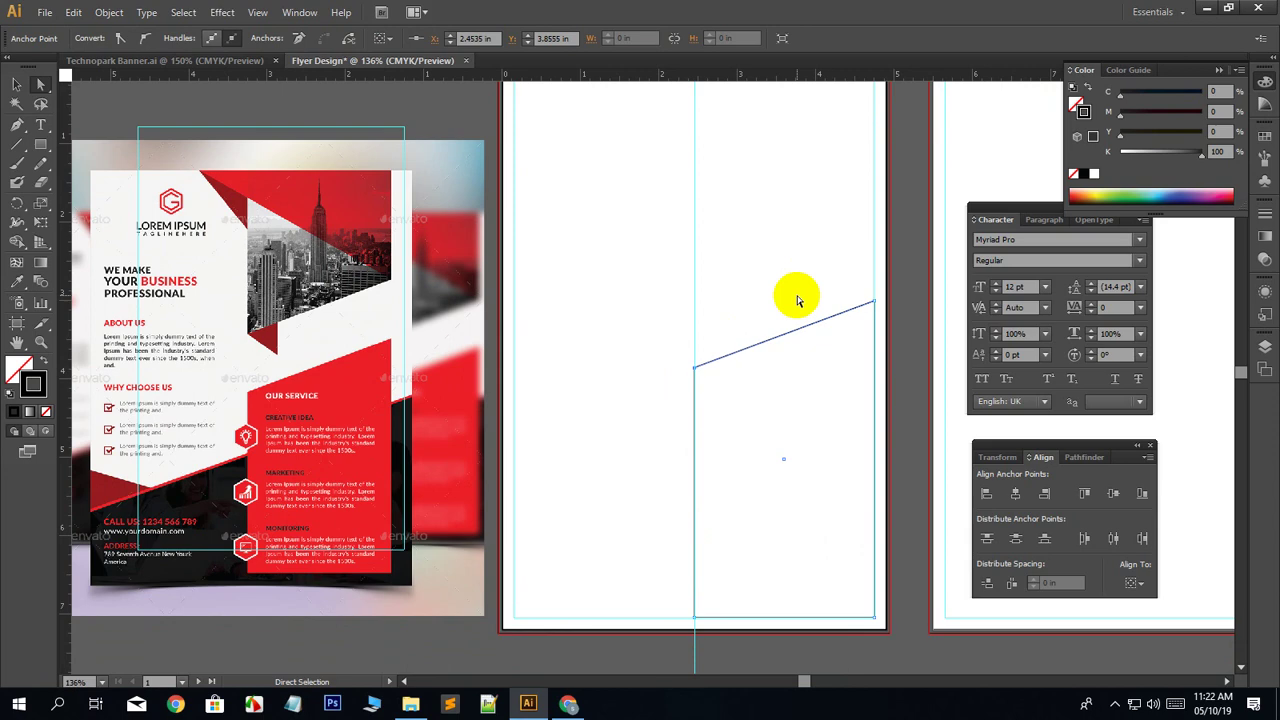
pyautogui.press('Down')
pyautogui.press('Down')
pyautogui.press('Down')
pyautogui.press('Down')
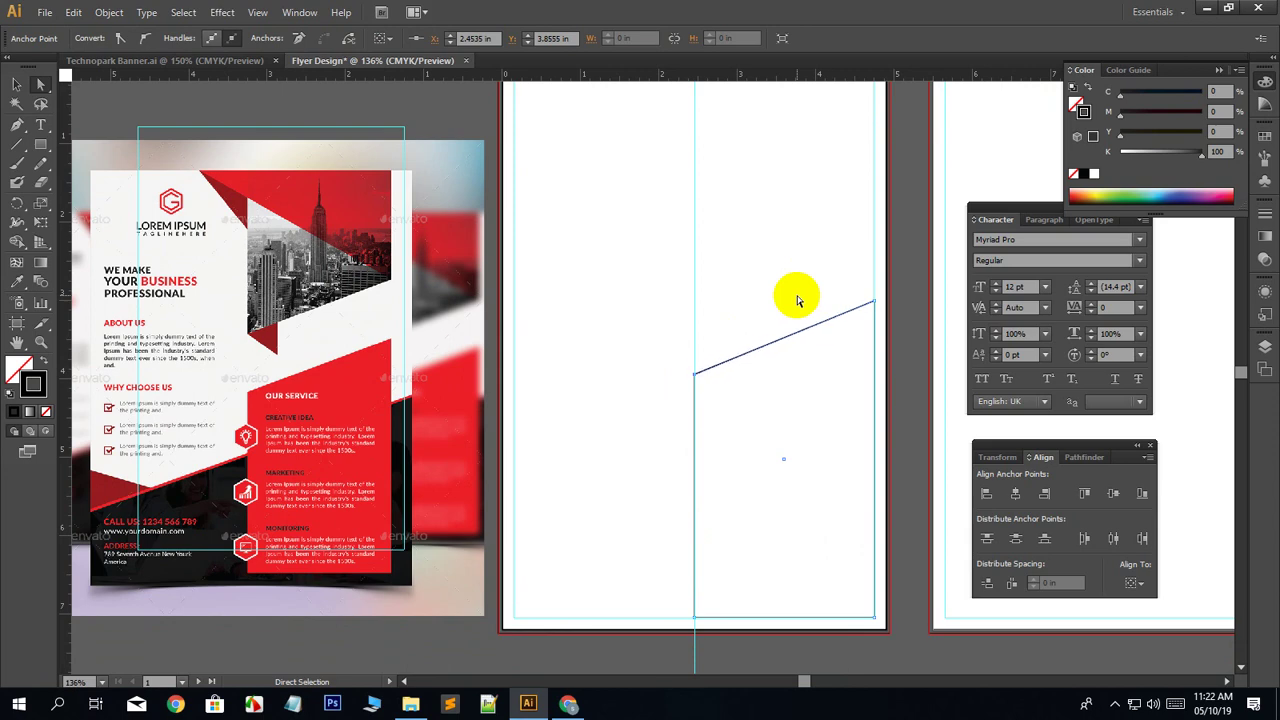
pyautogui.click(798, 300)
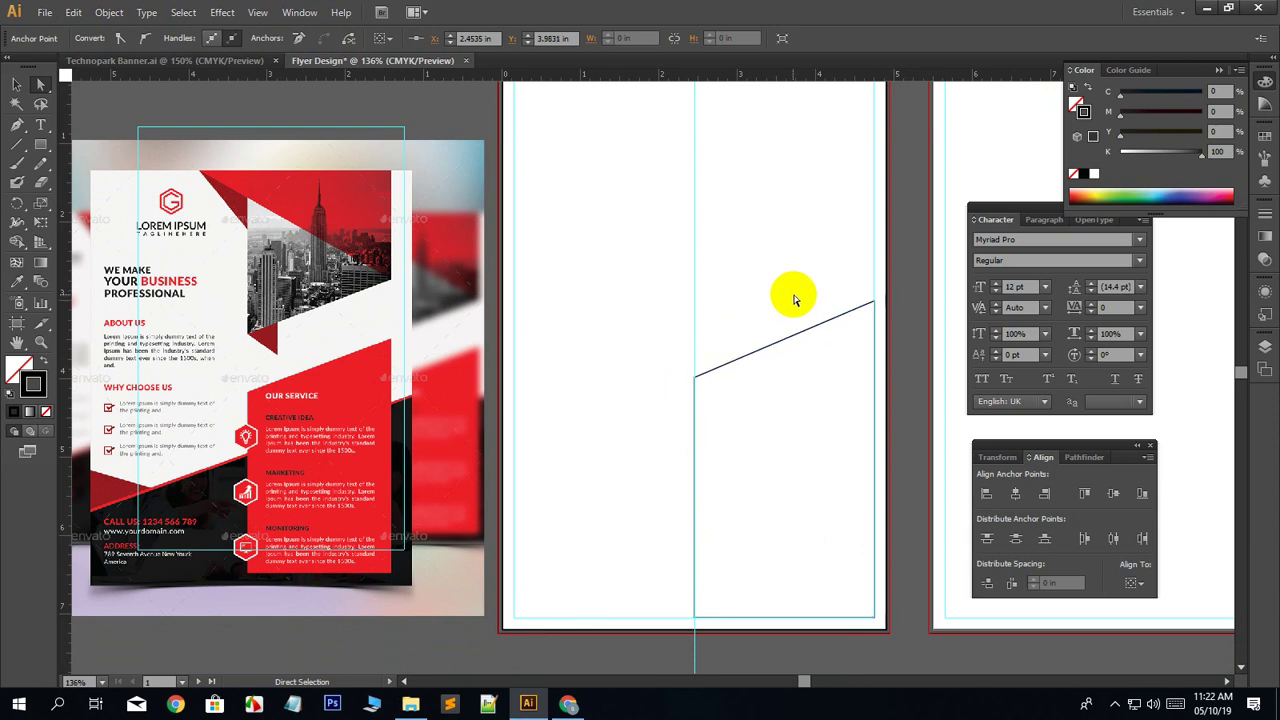
pyautogui.scroll(2, 771, 546)
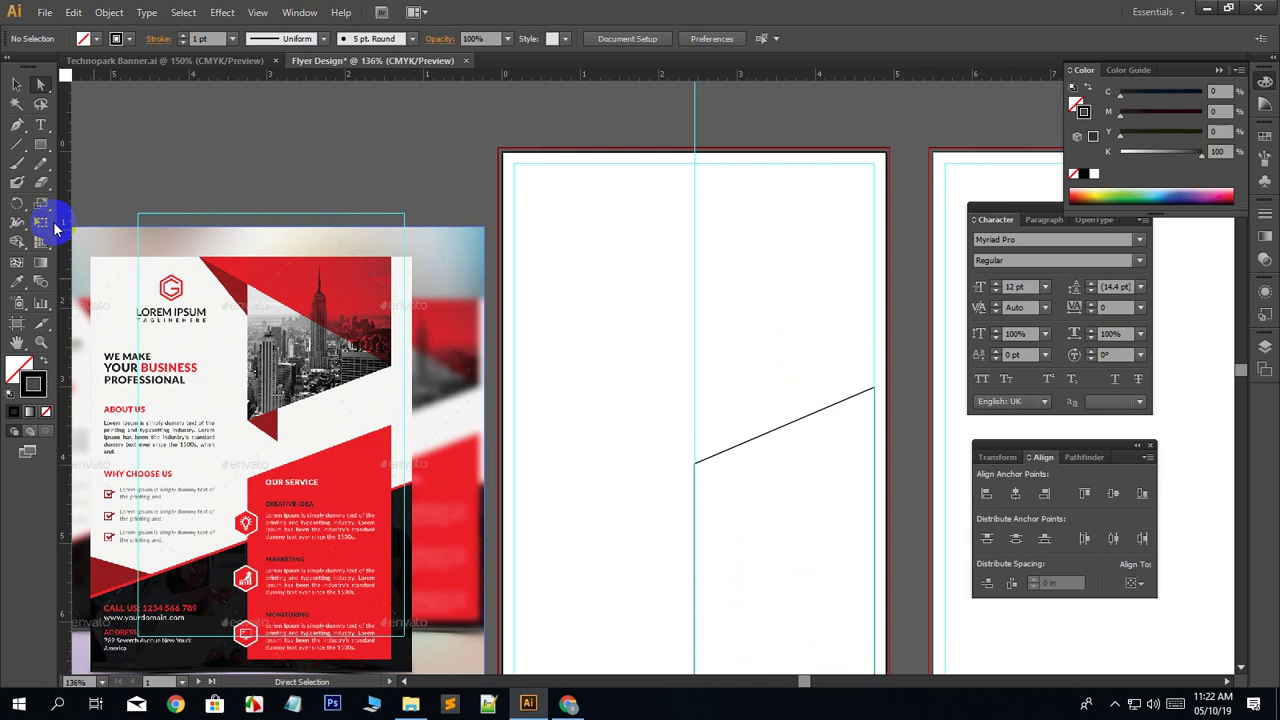
pyautogui.click(17, 125)
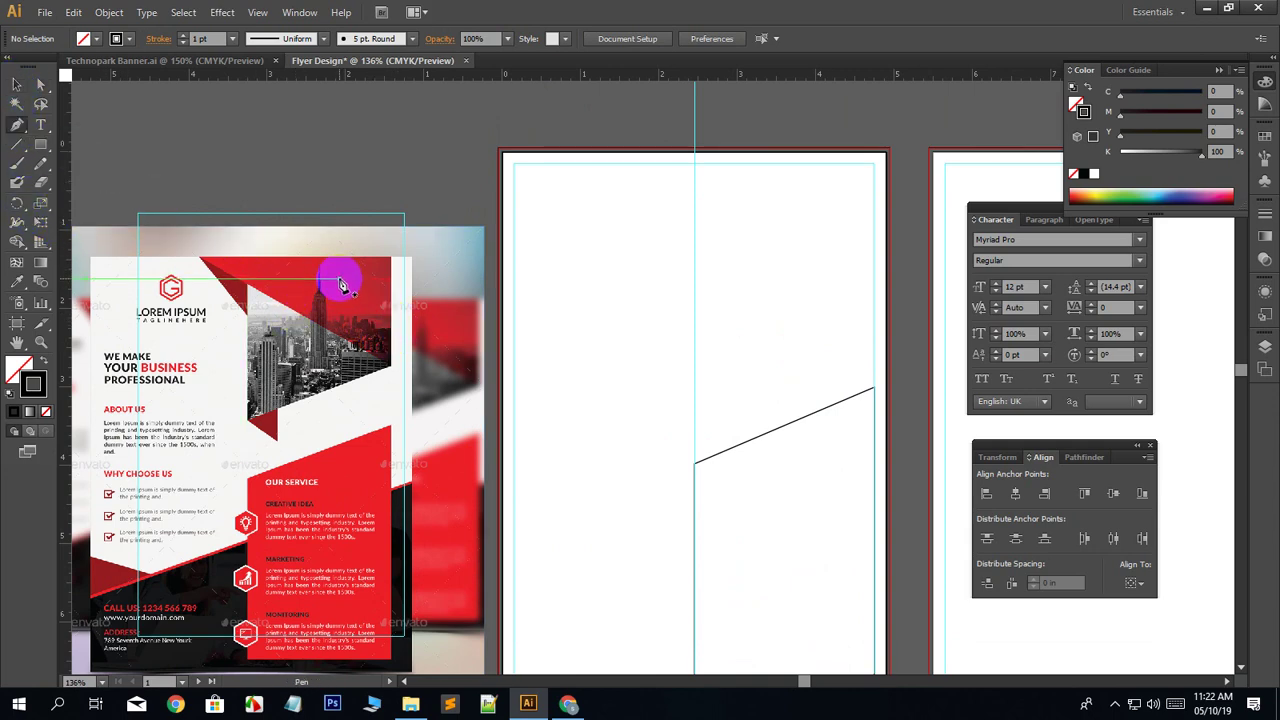
pyautogui.scroll(-2, 343, 287)
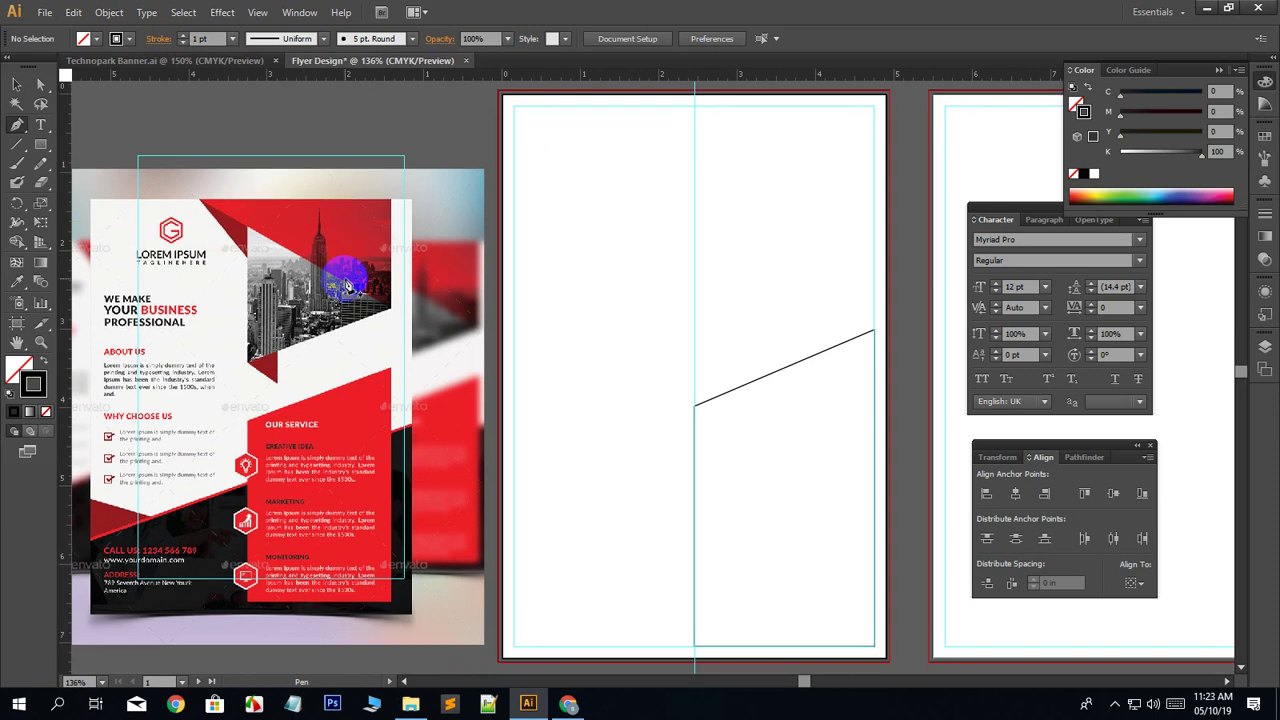
pyautogui.scroll(-1, 350, 280)
pyautogui.scroll(-1, 322, 440)
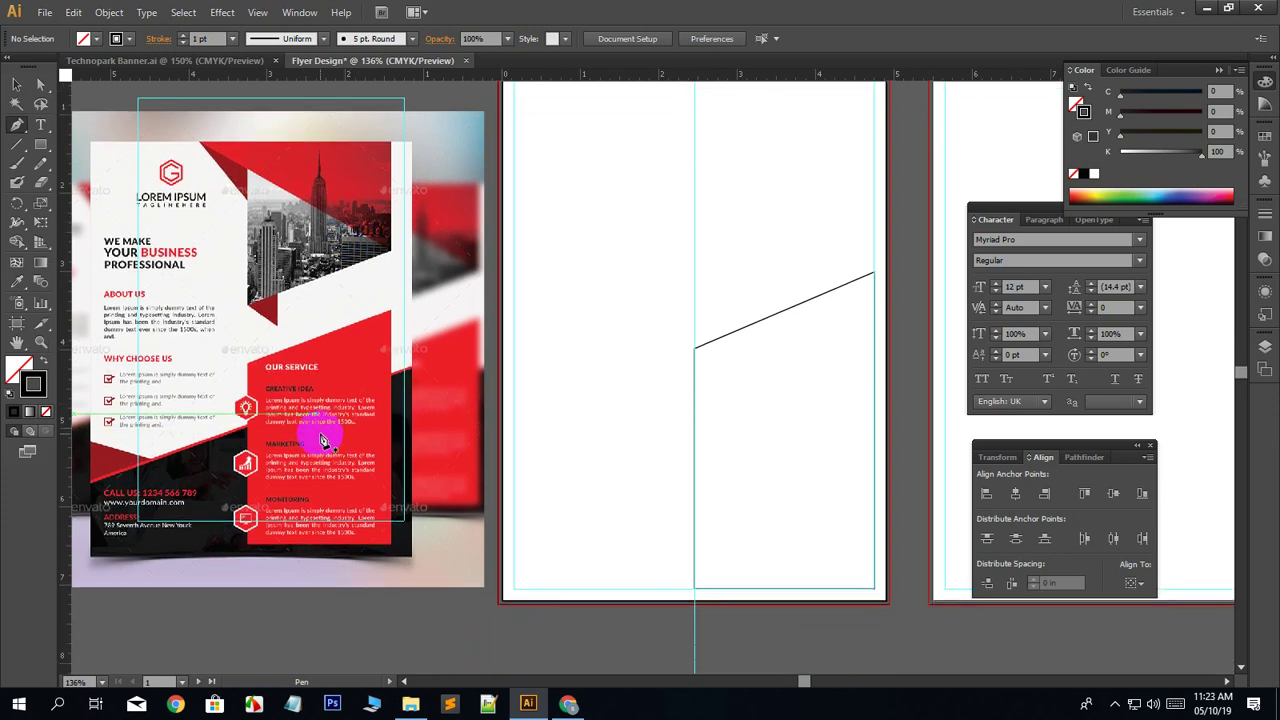
pyautogui.scroll(-1, 322, 440)
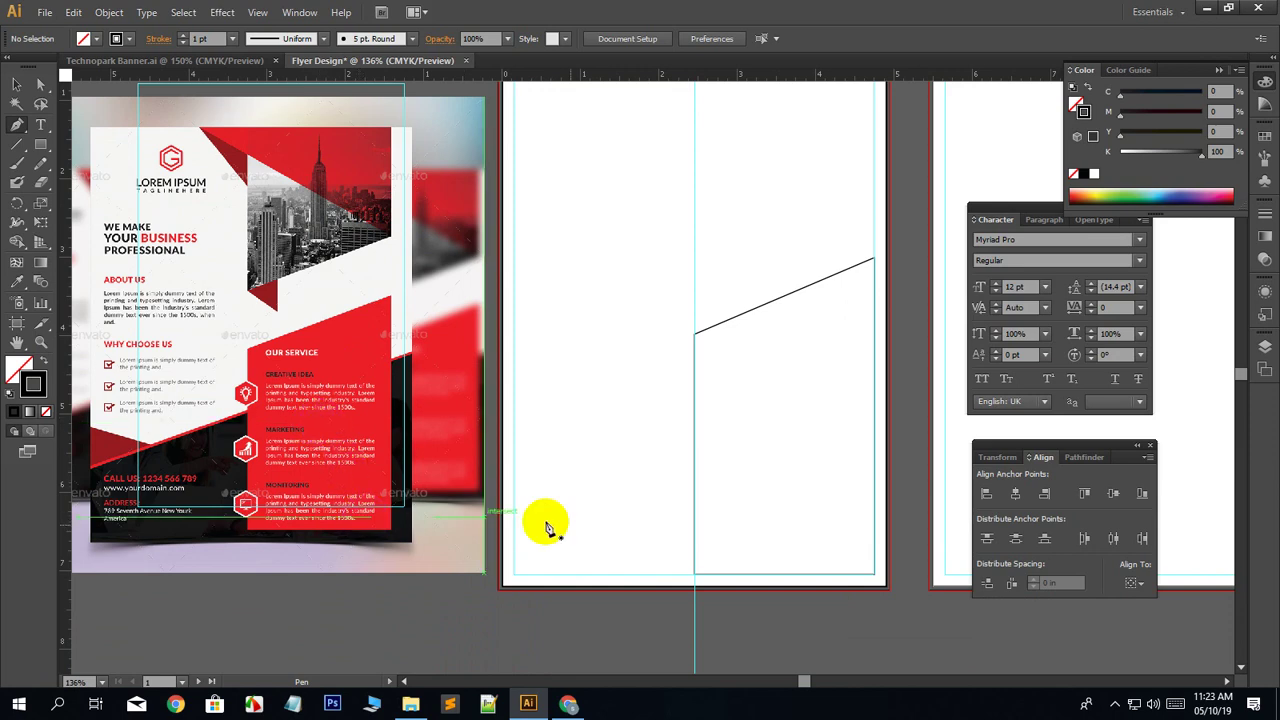
pyautogui.press('v')
# Draw a 4.95 in wide rectangle across the first artboard's lower part and raise its top edge to a height of about 3.03 in.
pyautogui.click(42, 144)
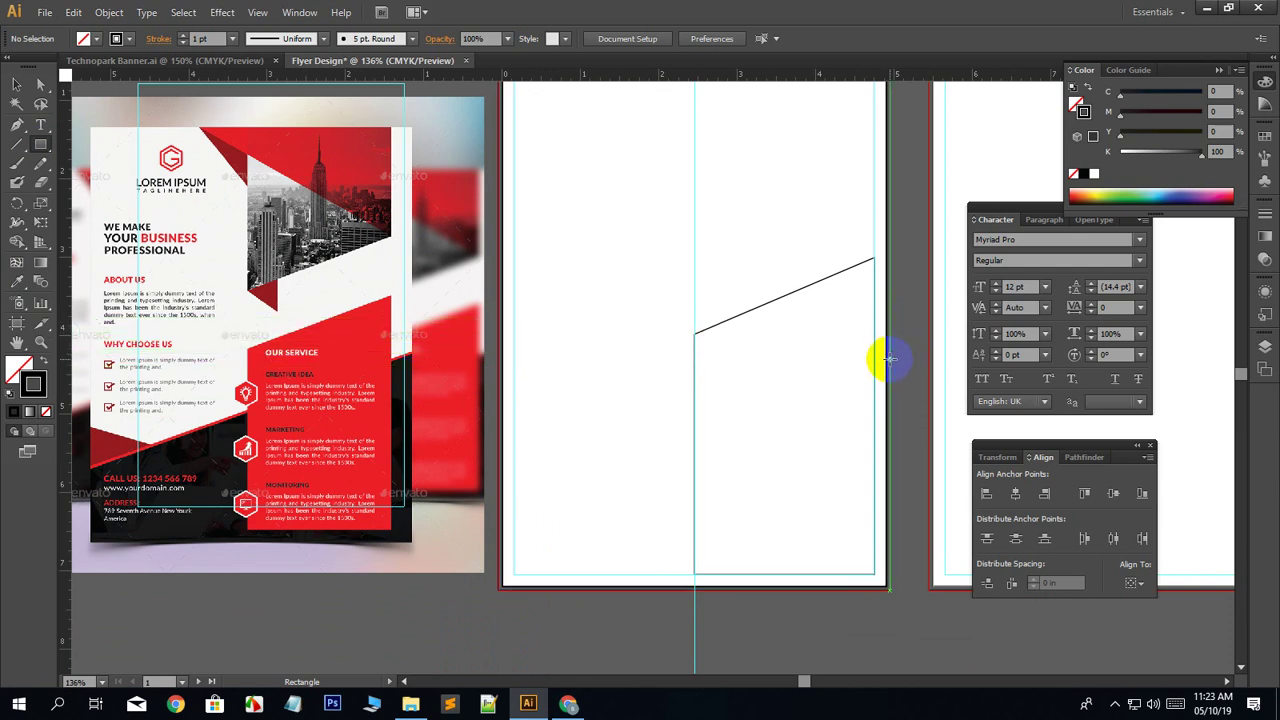
pyautogui.moveTo(888, 358)
pyautogui.mouseDown()
pyautogui.moveTo(617, 563)
pyautogui.moveTo(606, 586)
pyautogui.moveTo(486, 595)
pyautogui.moveTo(507, 602)
pyautogui.moveTo(494, 600)
pyautogui.moveTo(502, 590)
pyautogui.mouseUp()
pyautogui.click(18, 85)
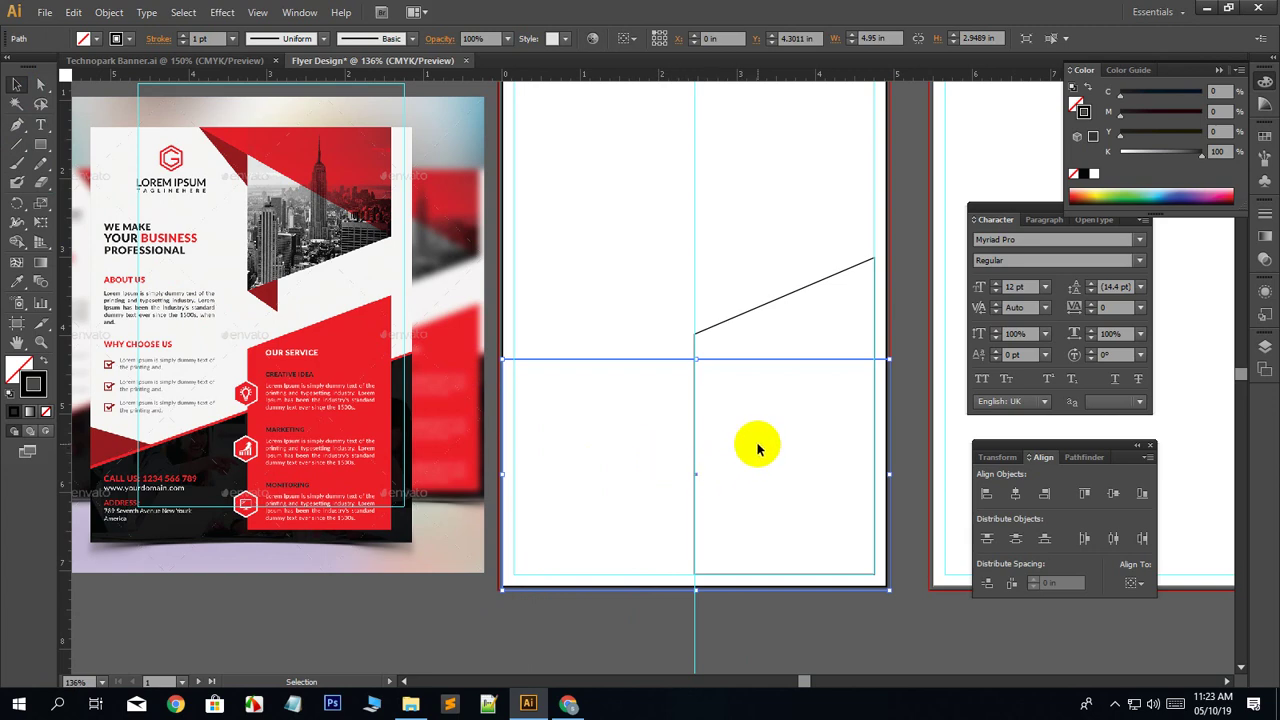
pyautogui.moveTo(697, 360); pyautogui.dragTo(696, 352)
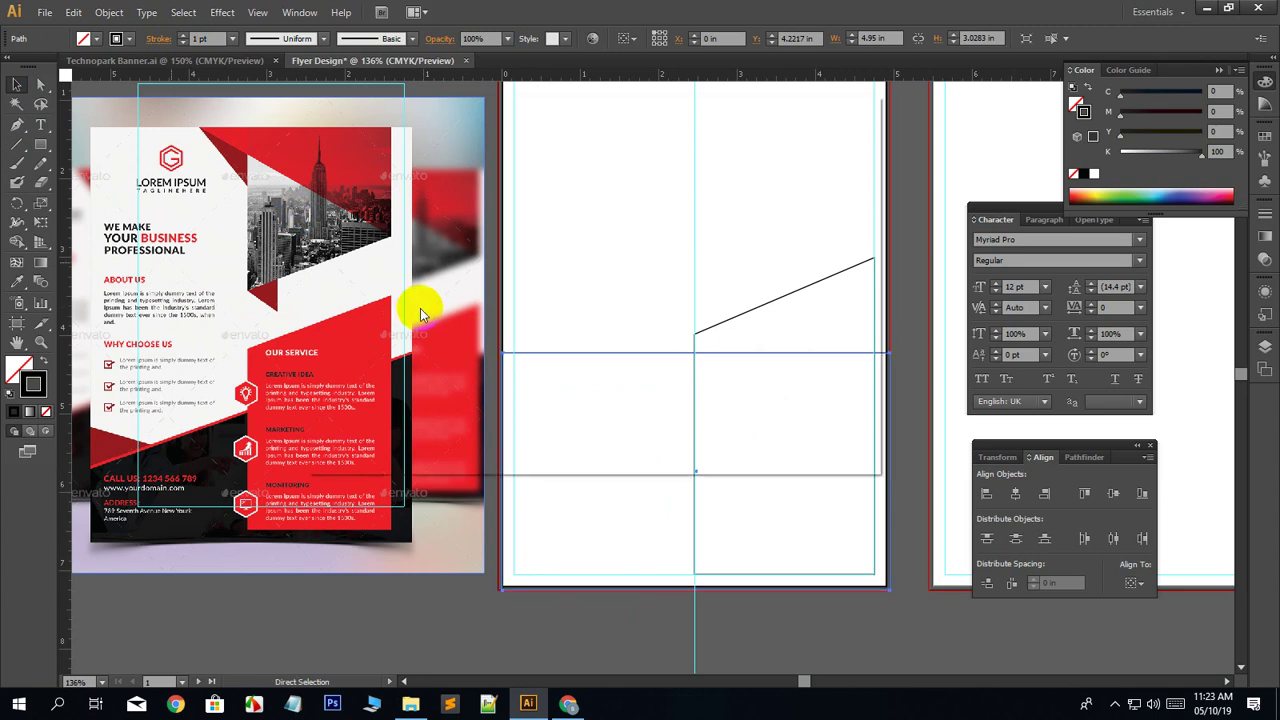
# Set the keyboard increment in the general preferences to 0.1 in.
pyautogui.hotkey('ctrl', 'k')
pyautogui.write('0.1')
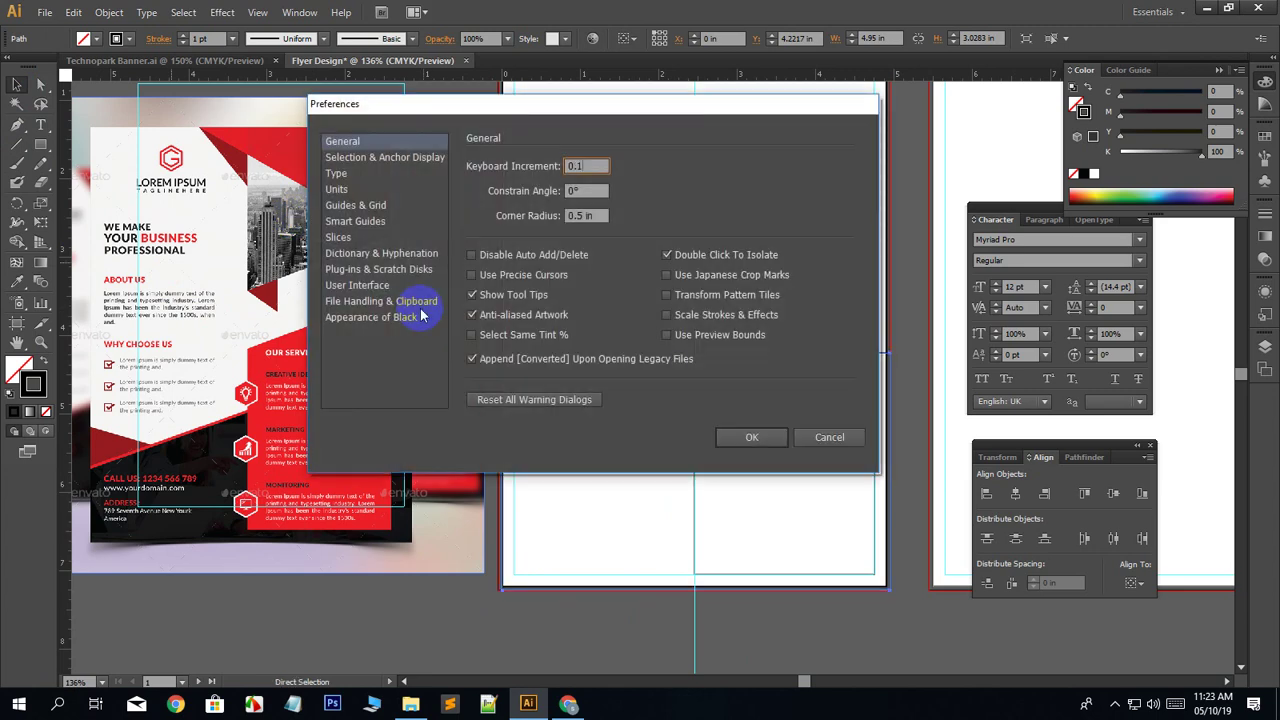
pyautogui.press('Return')
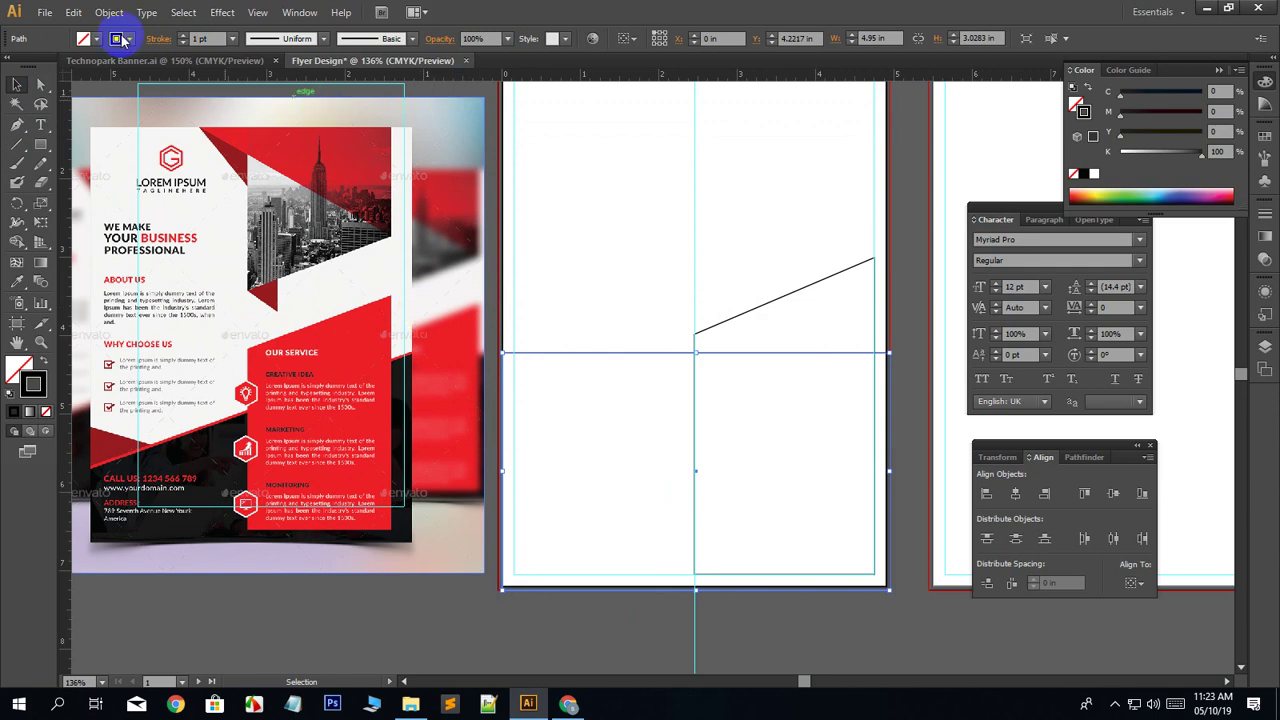
# Lower the upper-left anchor point of the wide bottom rectangle straight down to about Y 6.02 in, slanting its top edge.
pyautogui.click(40, 86)
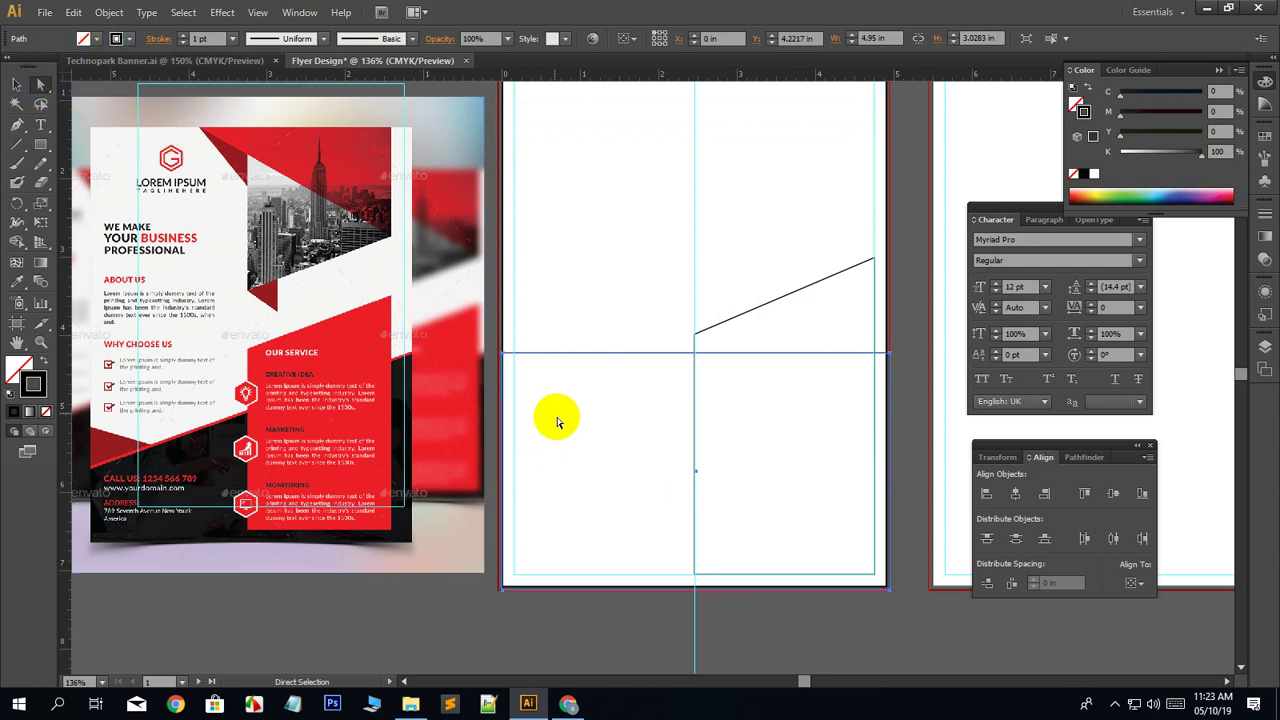
pyautogui.click(504, 356)
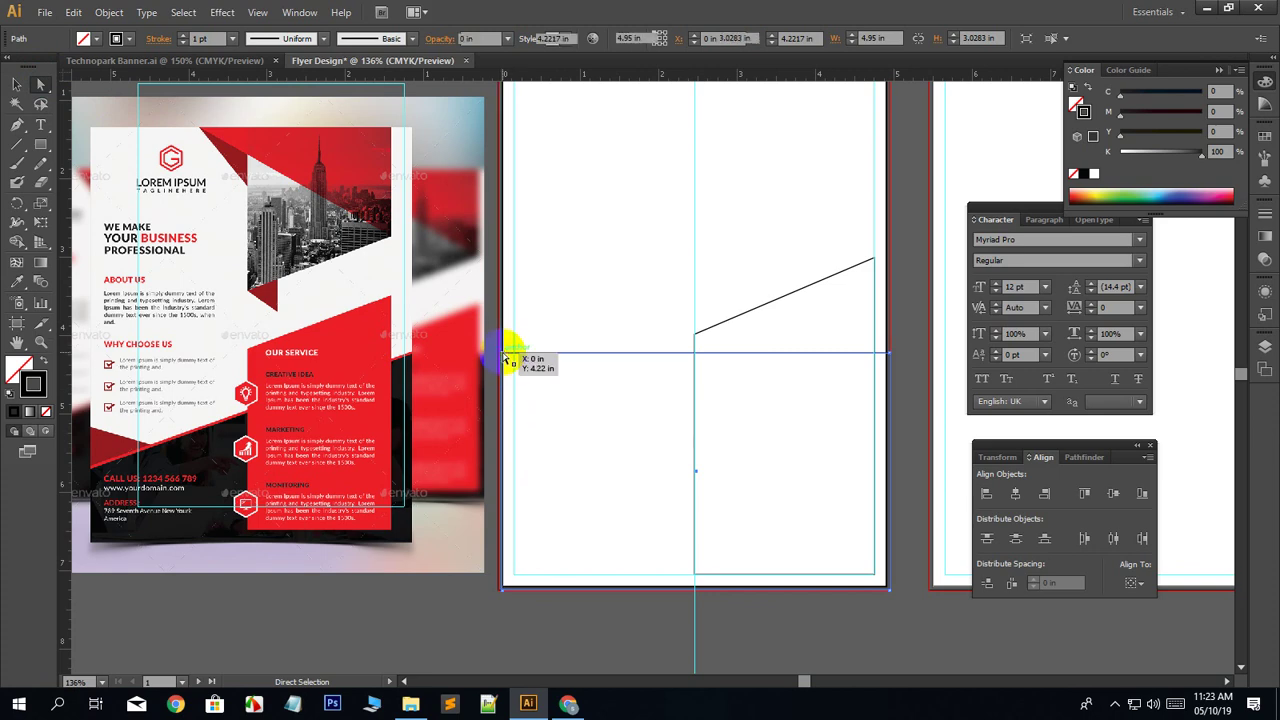
pyautogui.click(504, 356)
pyautogui.press('Down')
pyautogui.press('Down')
pyautogui.press('Down')
pyautogui.press('Down')
pyautogui.press('Down')
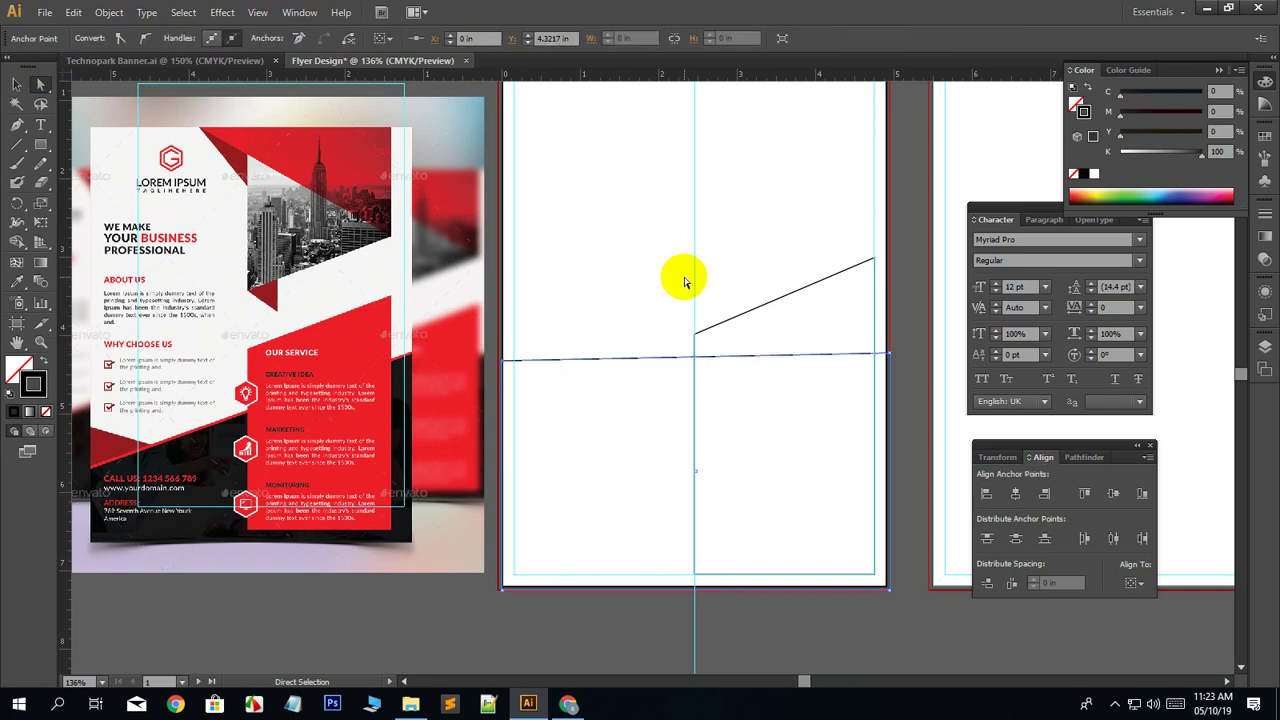
pyautogui.press('Down')
pyautogui.press('Down')
pyautogui.press('Down')
pyautogui.press('Down')
pyautogui.press('Down')
pyautogui.press('Down')
pyautogui.press('Down')
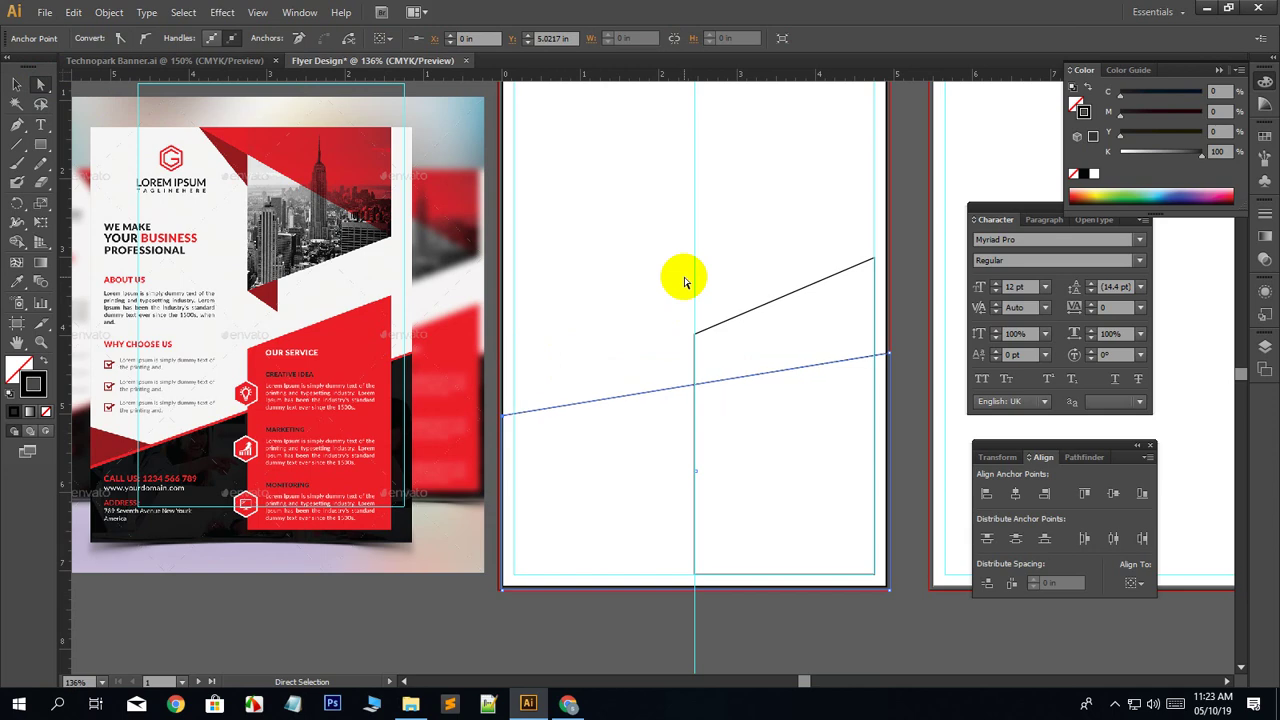
pyautogui.press('Down')
pyautogui.press('Down')
pyautogui.press('Down')
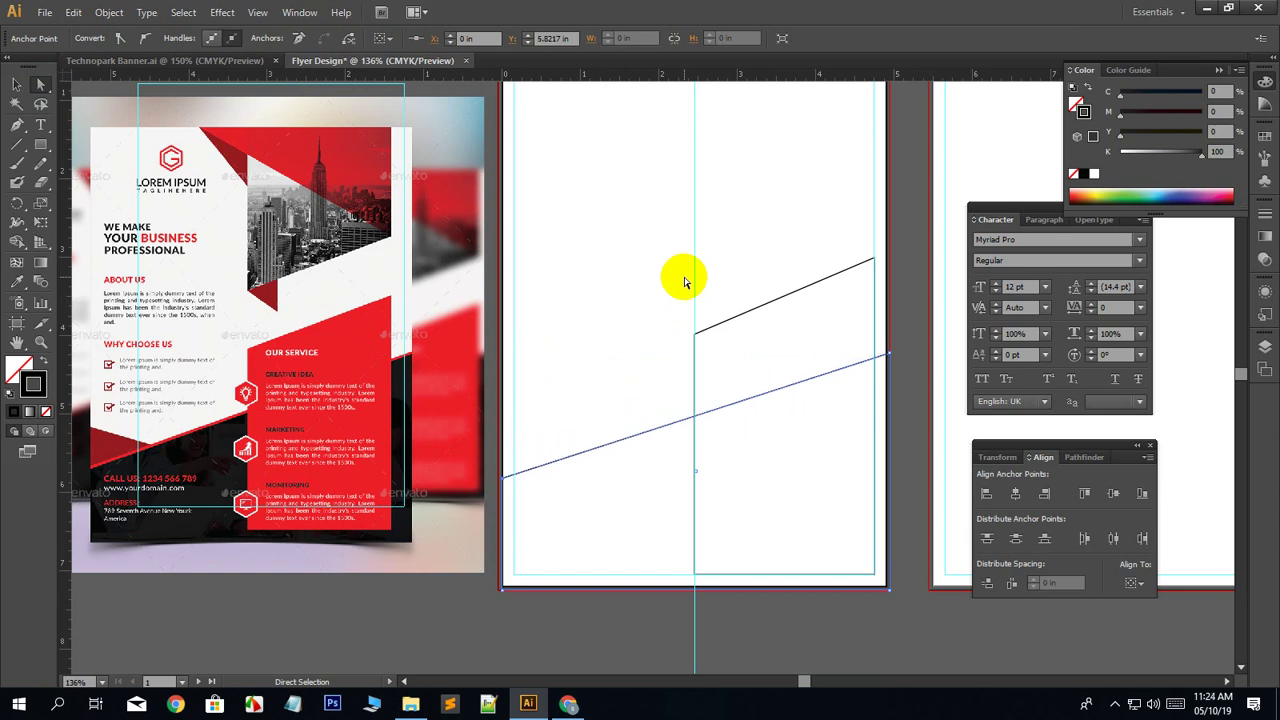
pyautogui.press('Down')
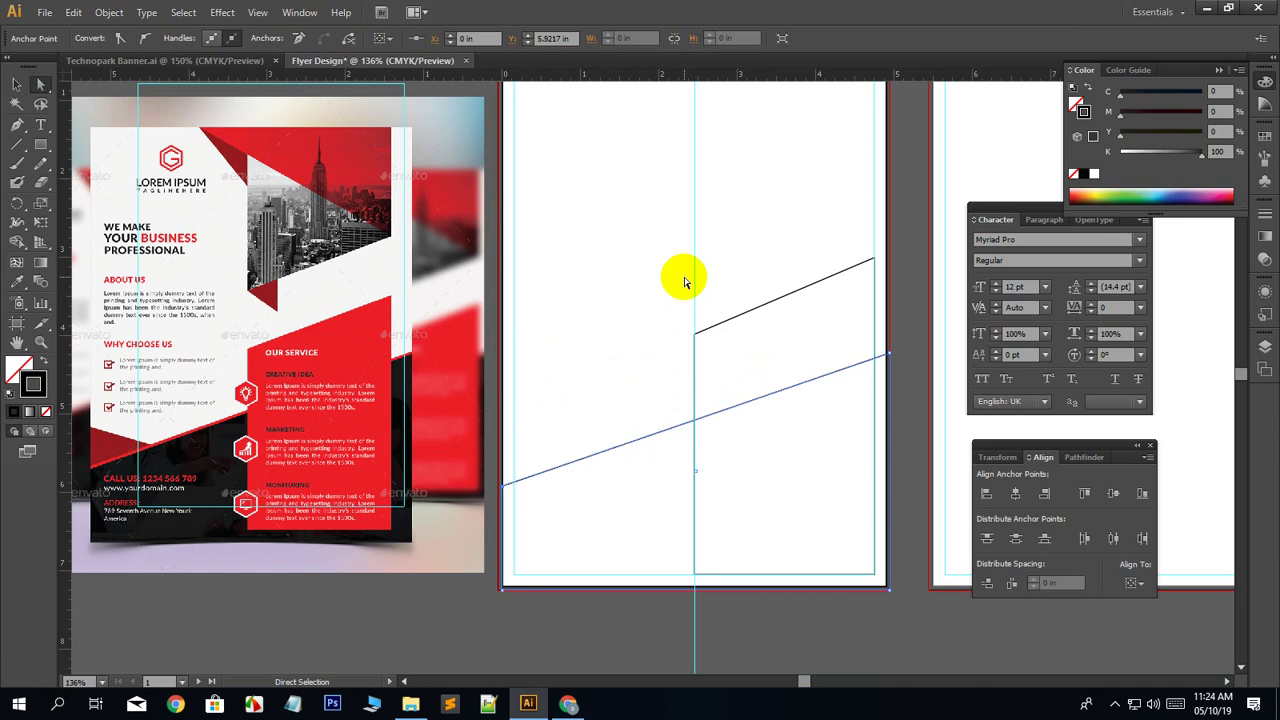
pyautogui.press('Down')
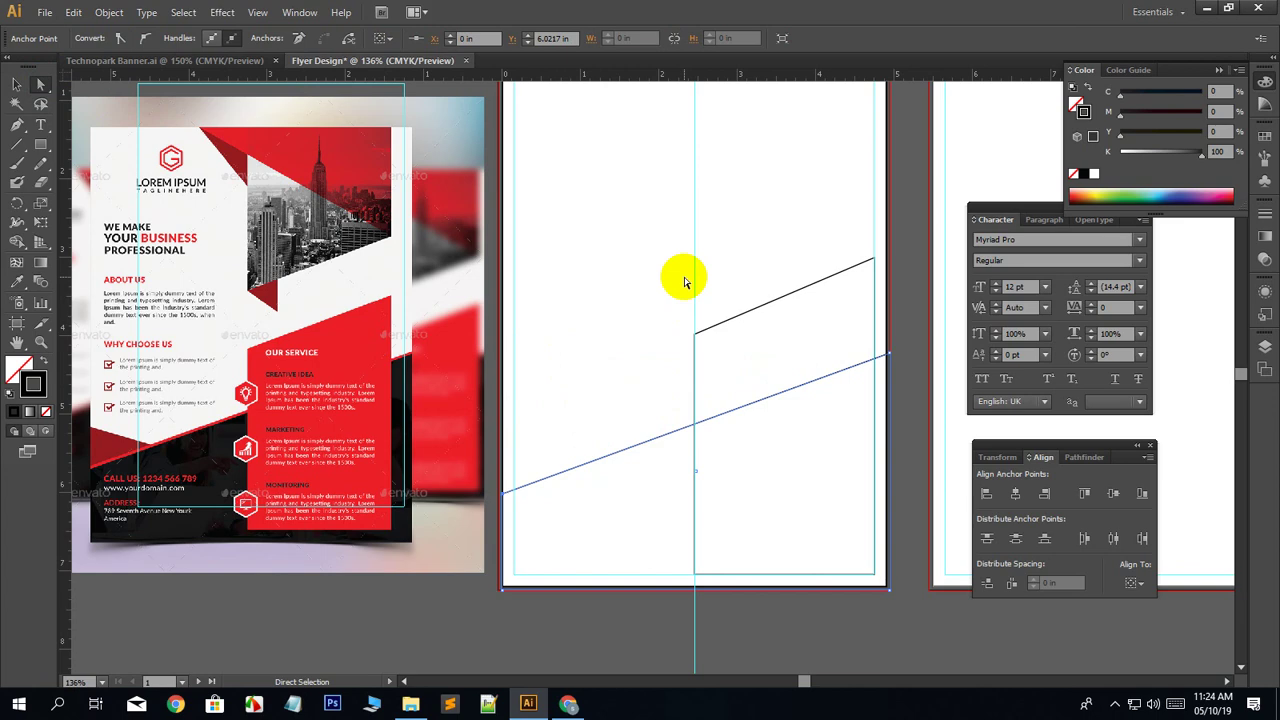
# Set the keyboard increment in the general preferences to 0.01 in for finer anchor nudging.
pyautogui.press('v')
pyautogui.hotkey('ctrl', 'k')
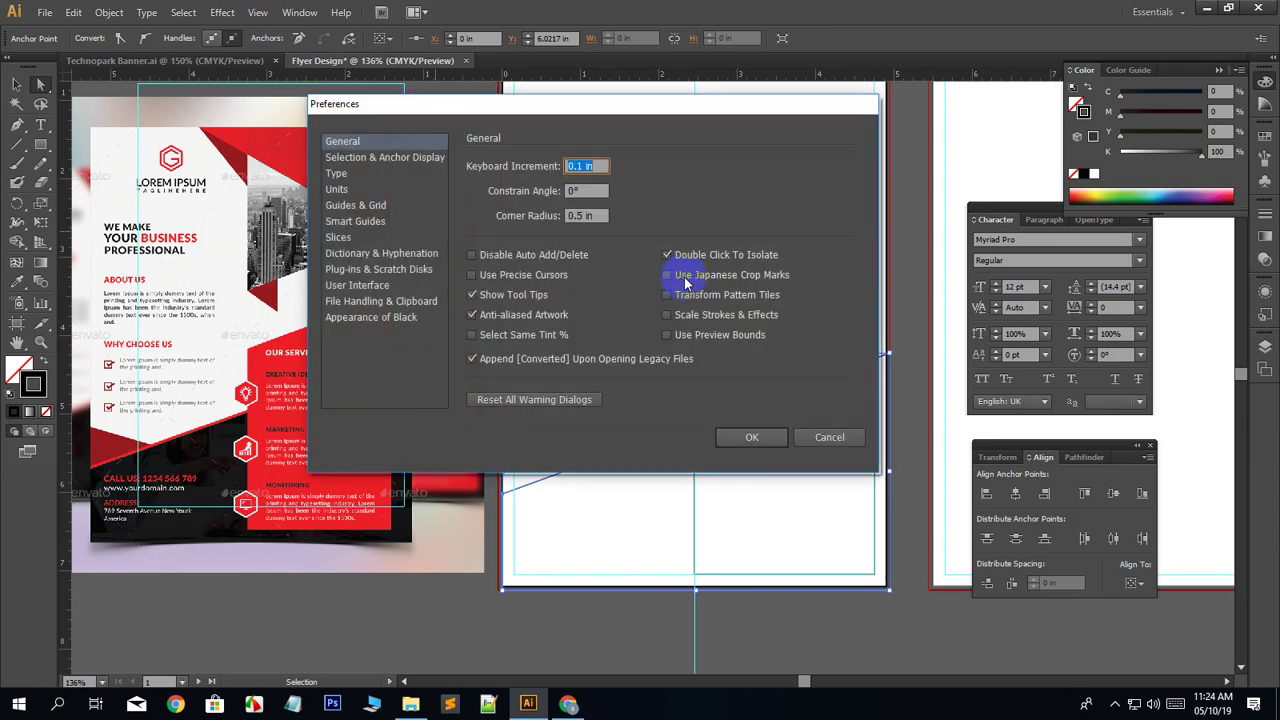
pyautogui.write('0.01')
pyautogui.press('Return')
pyautogui.press('a')
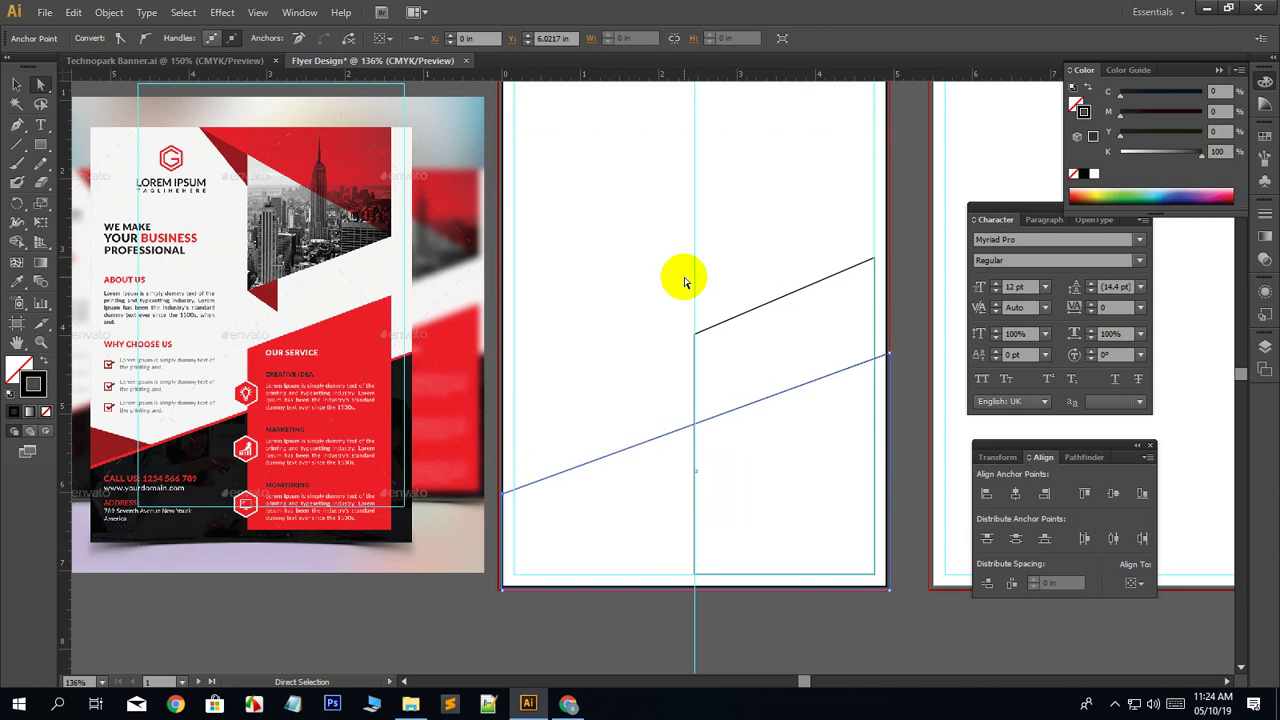
# Fine-tune the wide block's slanted top by nudging its upper-left anchor point down to about Y 6.25 in.
pyautogui.press('Down')
pyautogui.press('Down')
pyautogui.press('Down')
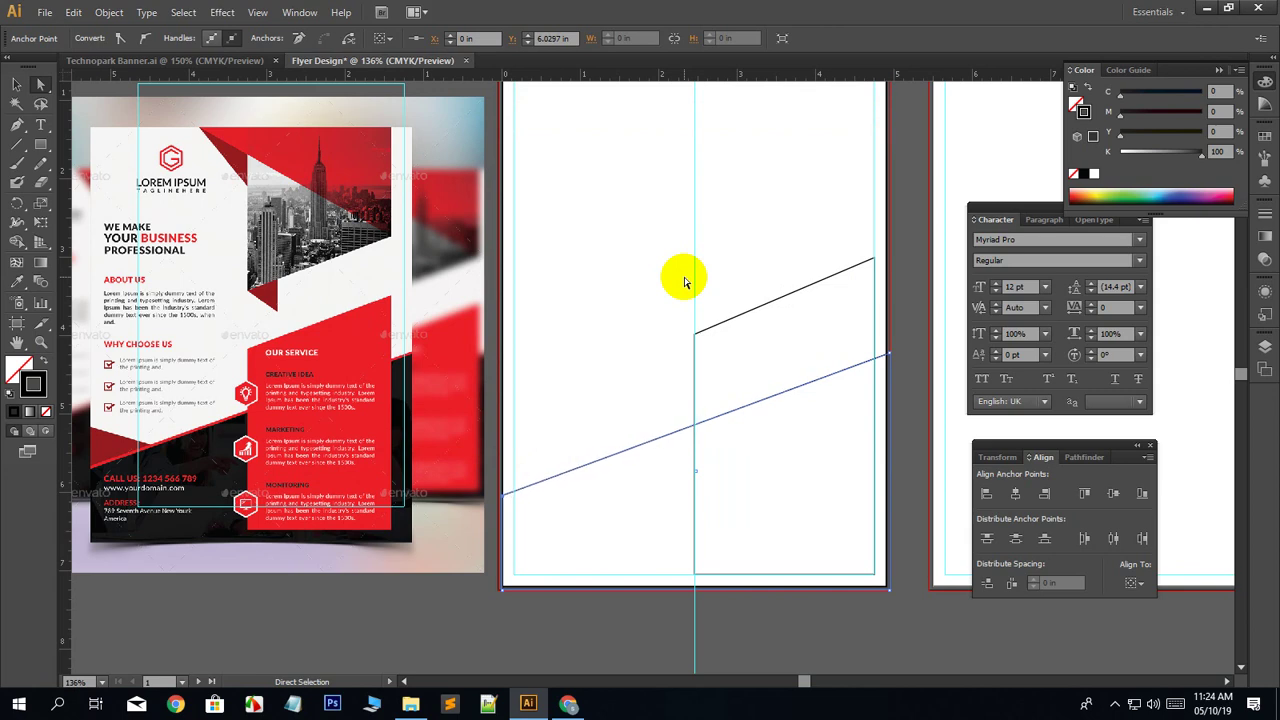
pyautogui.press('Down')
pyautogui.press('Down')
pyautogui.press('Down')
pyautogui.press('Down')
pyautogui.press('Down')
pyautogui.press('Down')
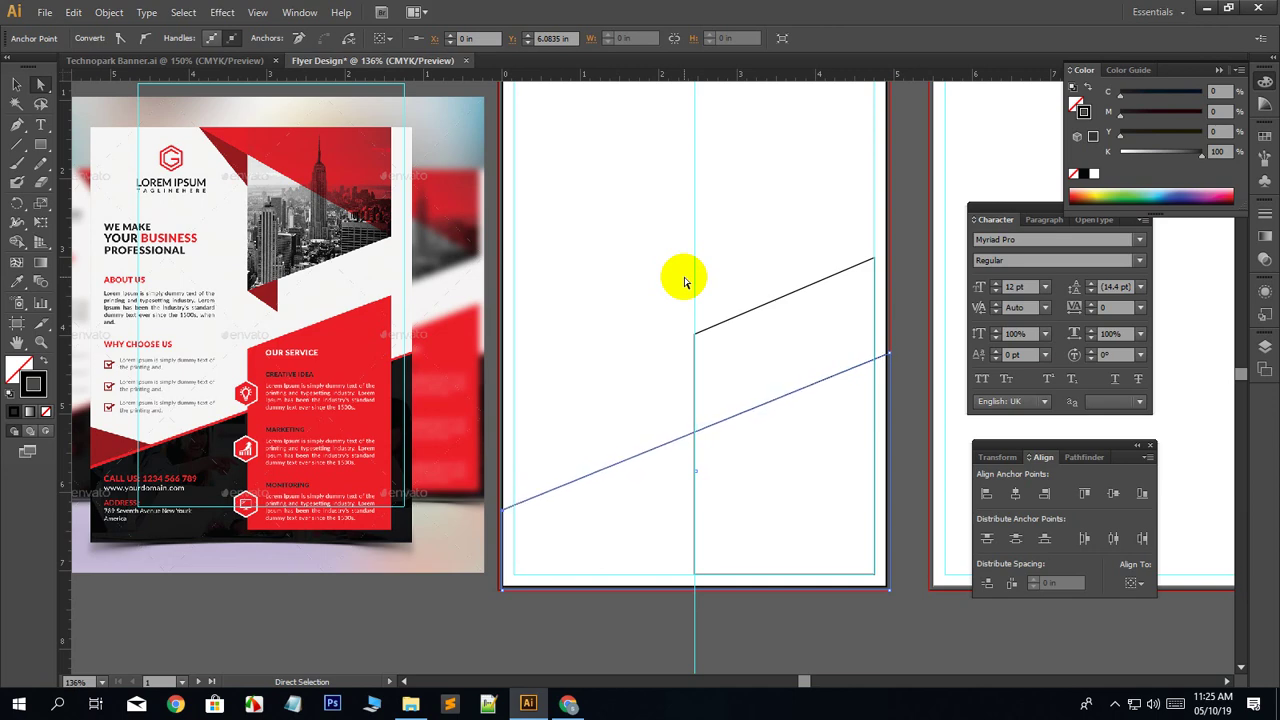
pyautogui.press('Down')
pyautogui.press('Down')
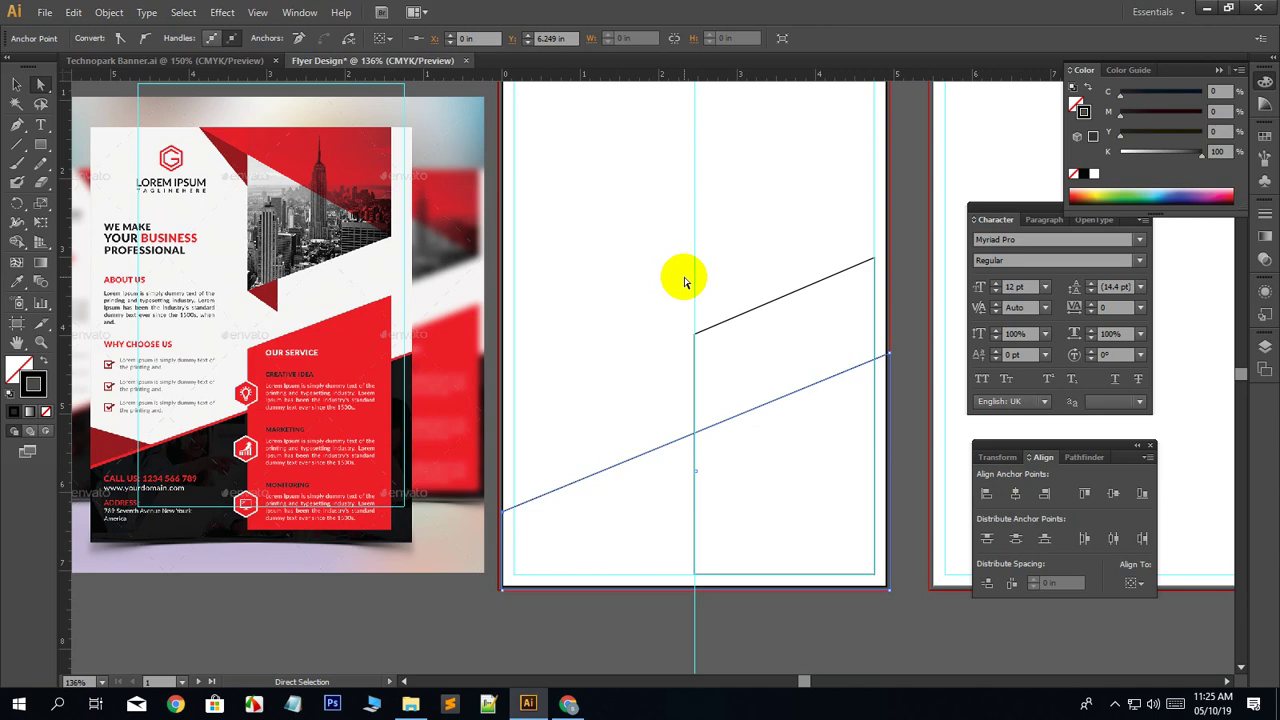
# Compare the slant of the wide block and the service block with the reference flyer, and deselect the wide block.
pyautogui.scroll(1, 720, 290)
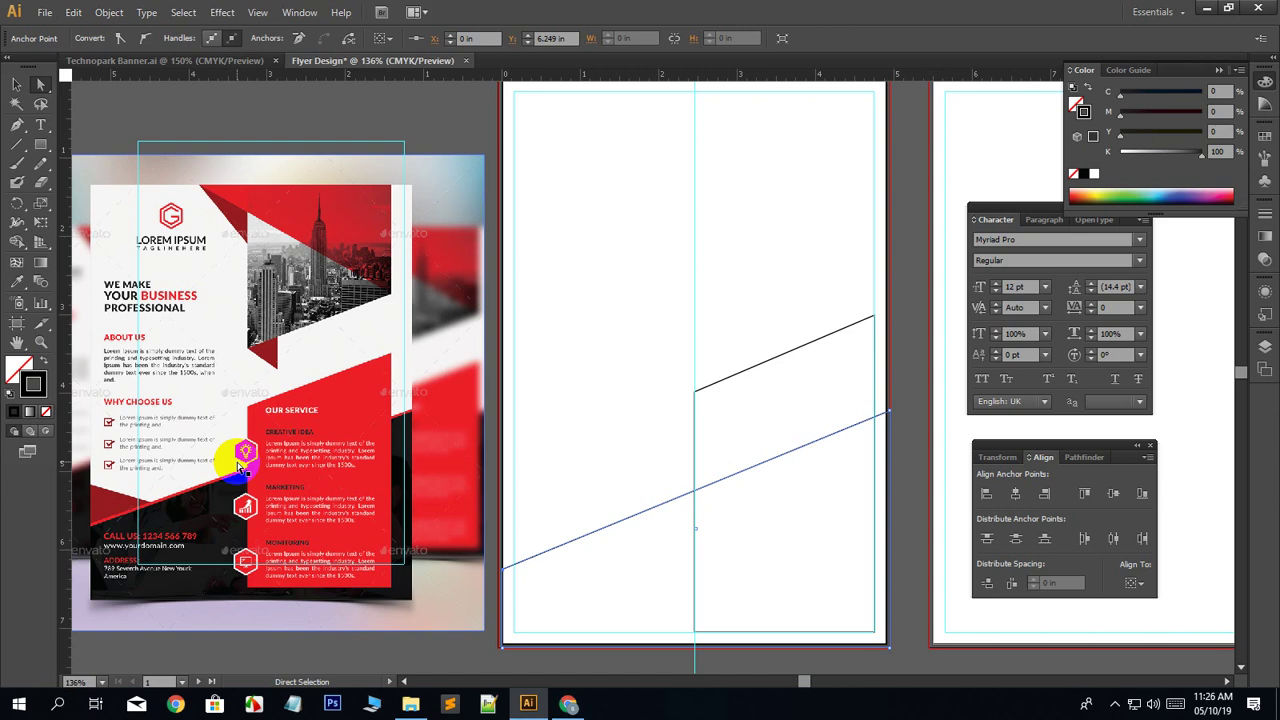
pyautogui.click(903, 363)
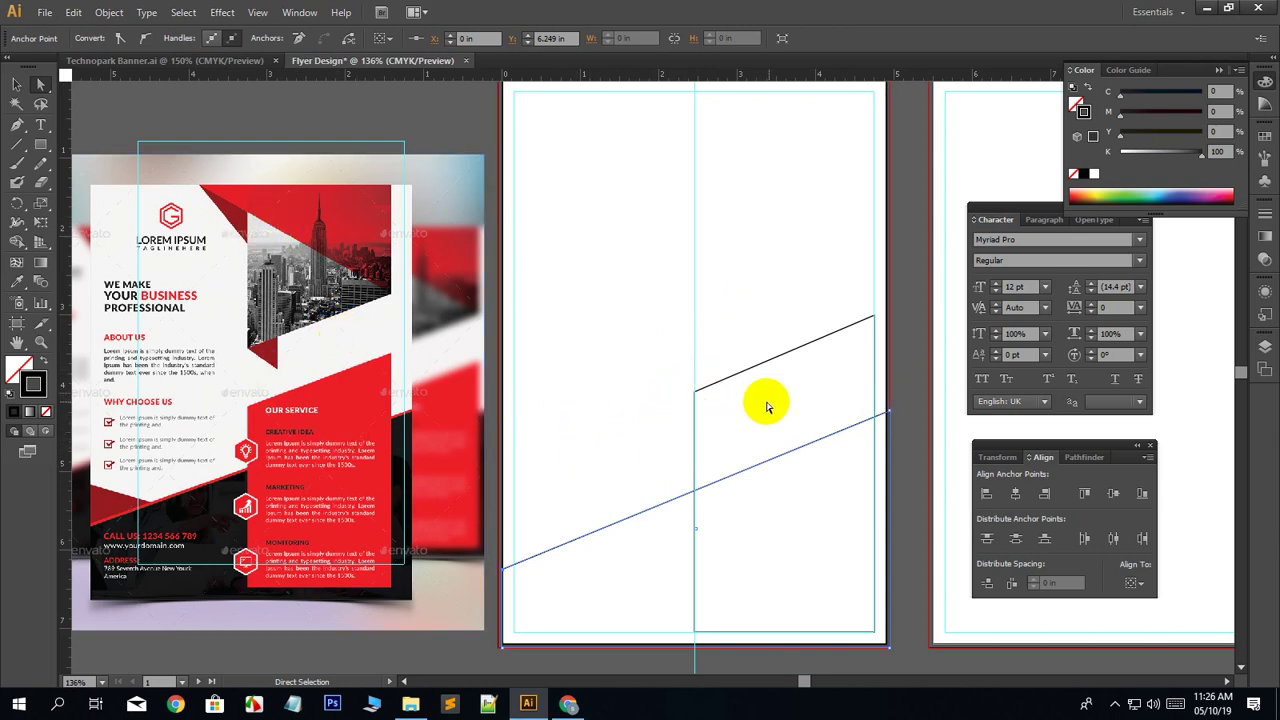
pyautogui.click(695, 578)
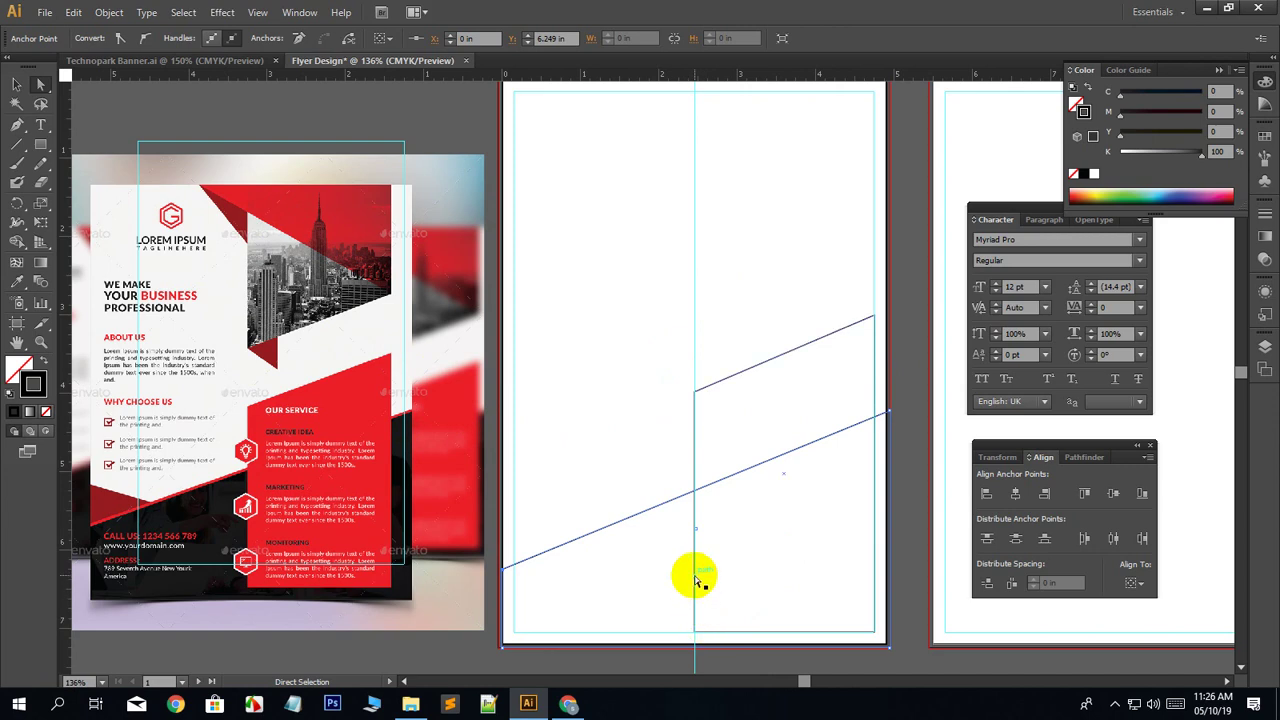
pyautogui.click(665, 603)
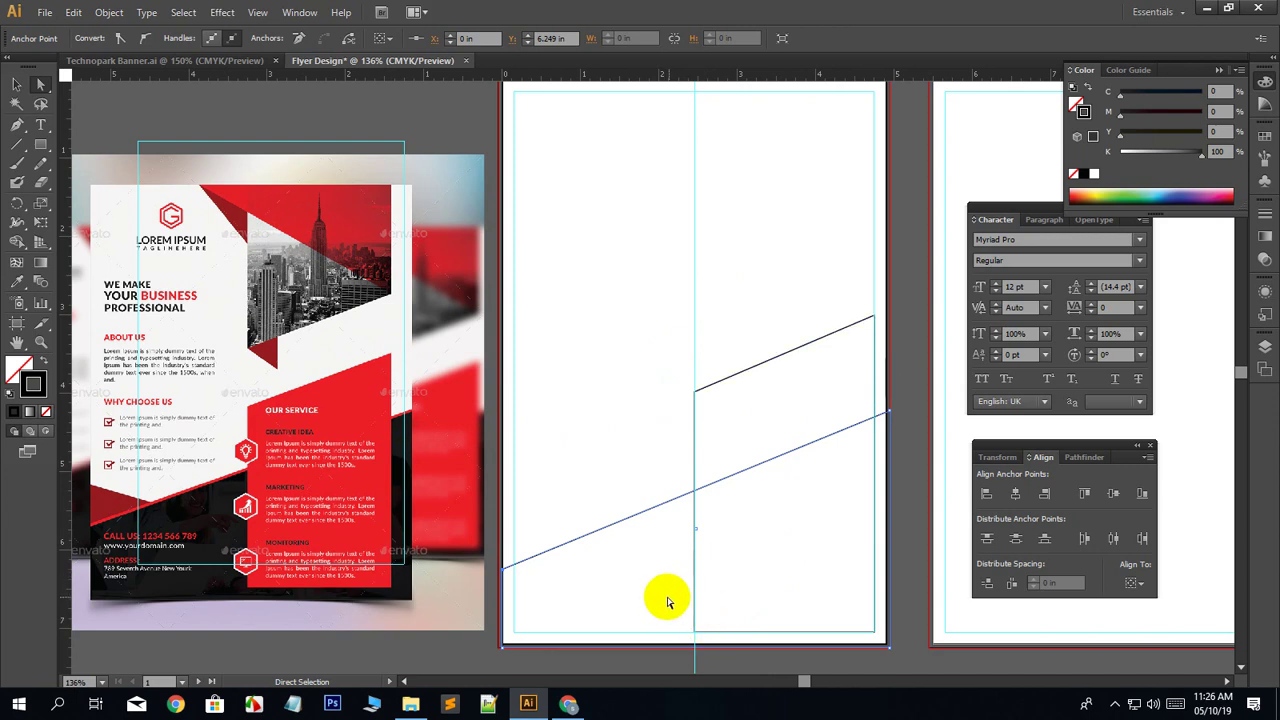
pyautogui.scroll(-2, 671, 598)
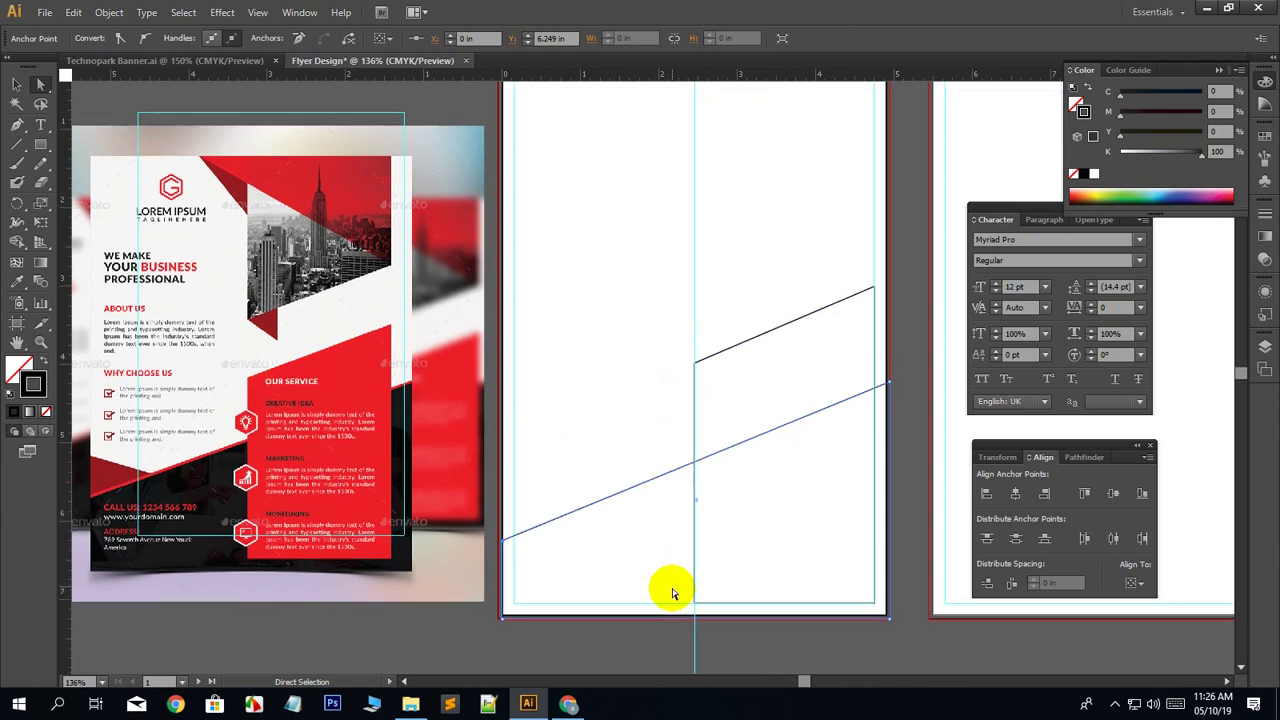
pyautogui.scroll(-2, 672, 594)
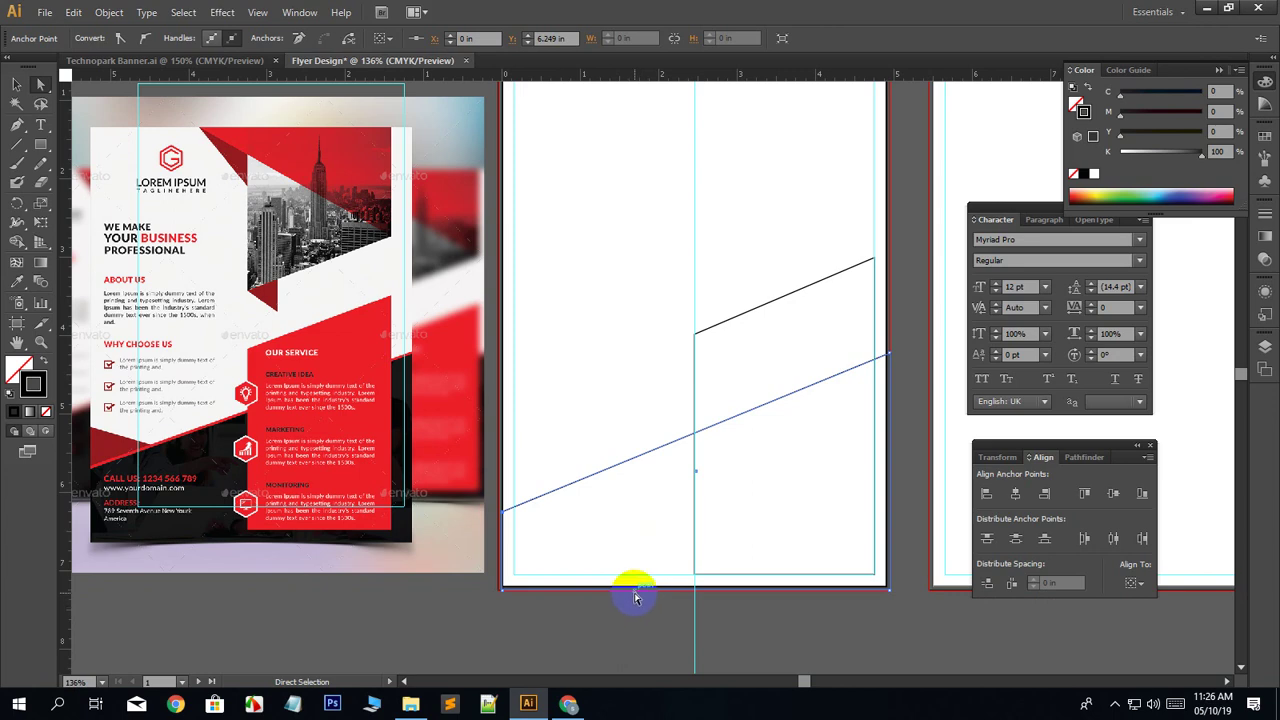
pyautogui.scroll(5, 638, 597)
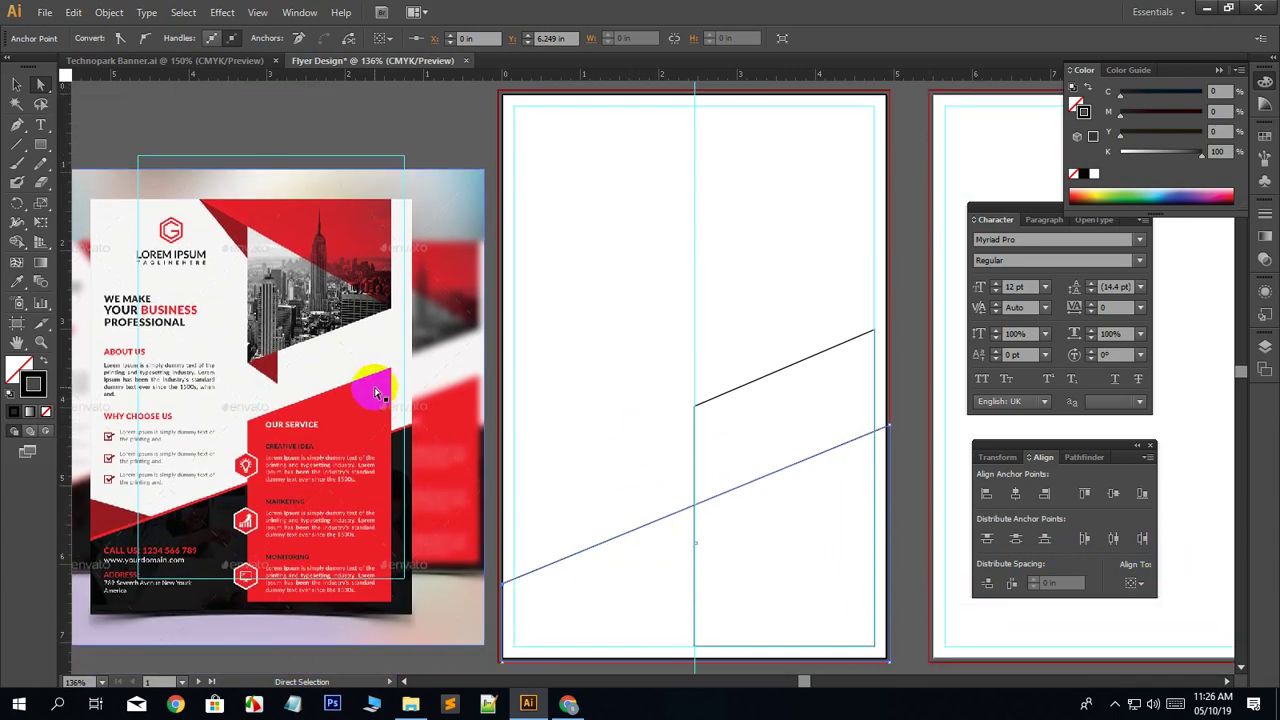
pyautogui.click(16, 84)
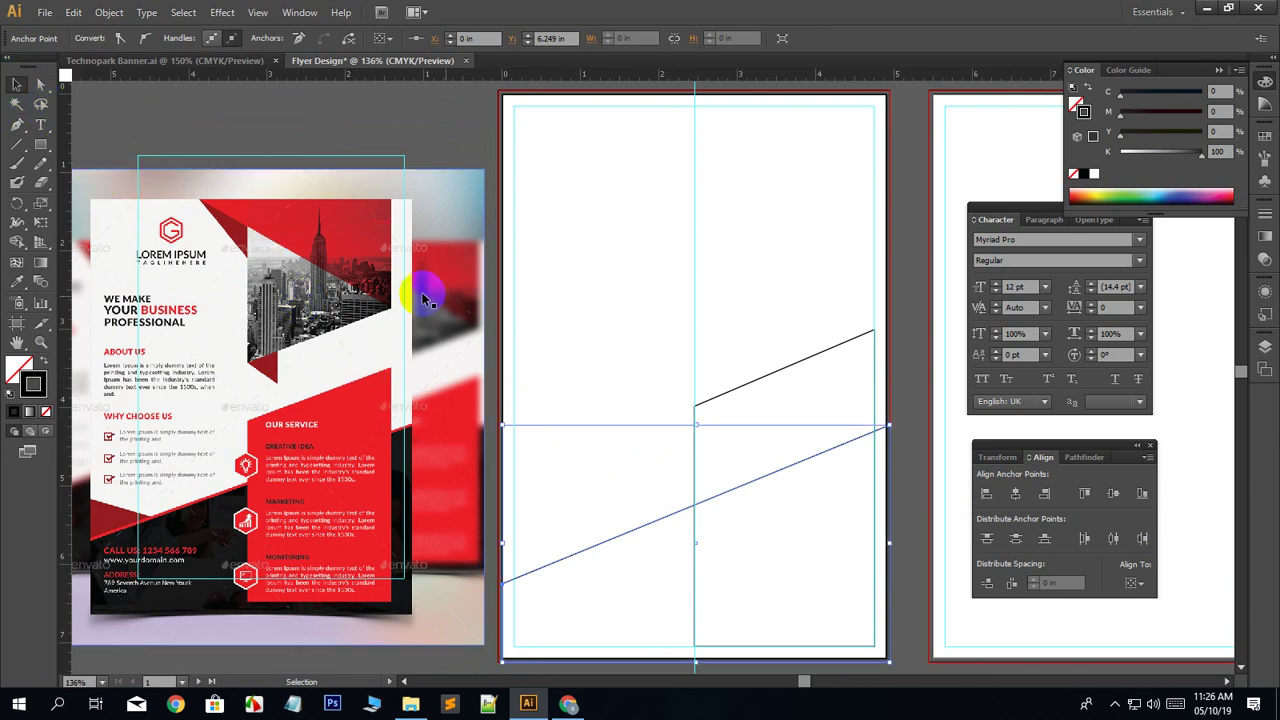
pyautogui.click(573, 311)
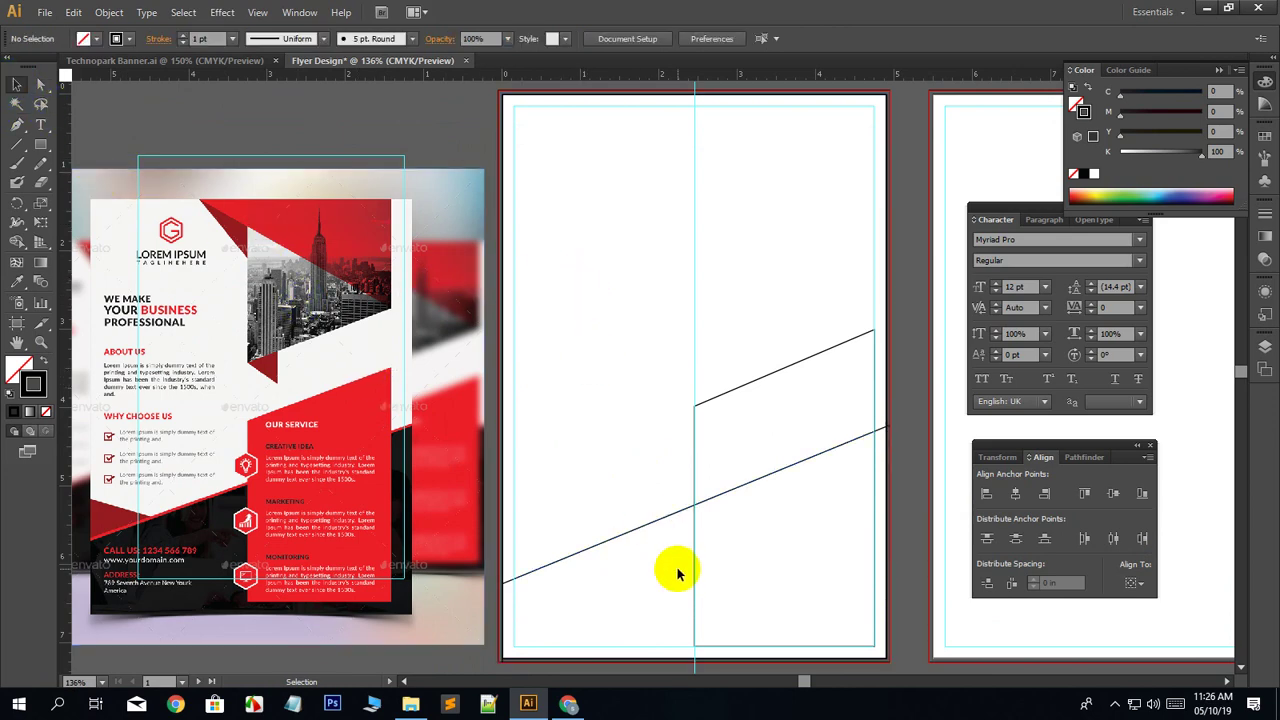
pyautogui.scroll(-1, 663, 536)
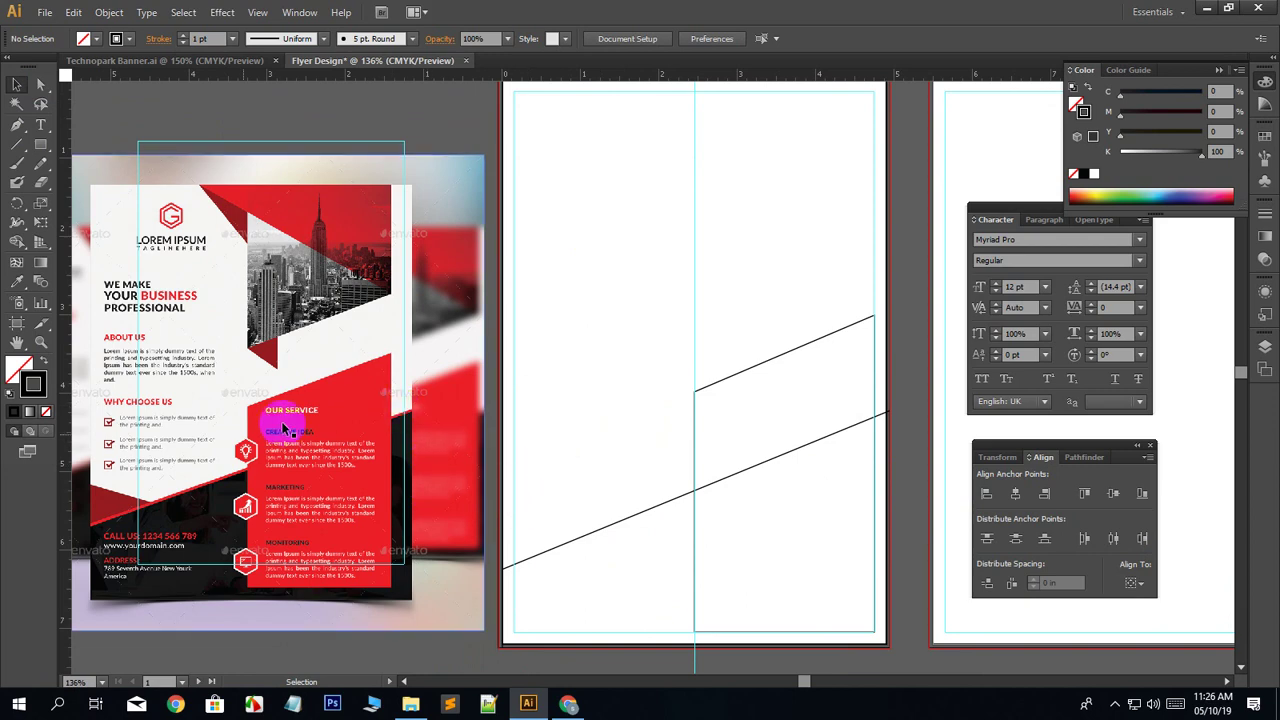
# Duplicate the wide slanted block in place and nudge the copy straight up to about Y 4.16 in.
pyautogui.click(641, 513)
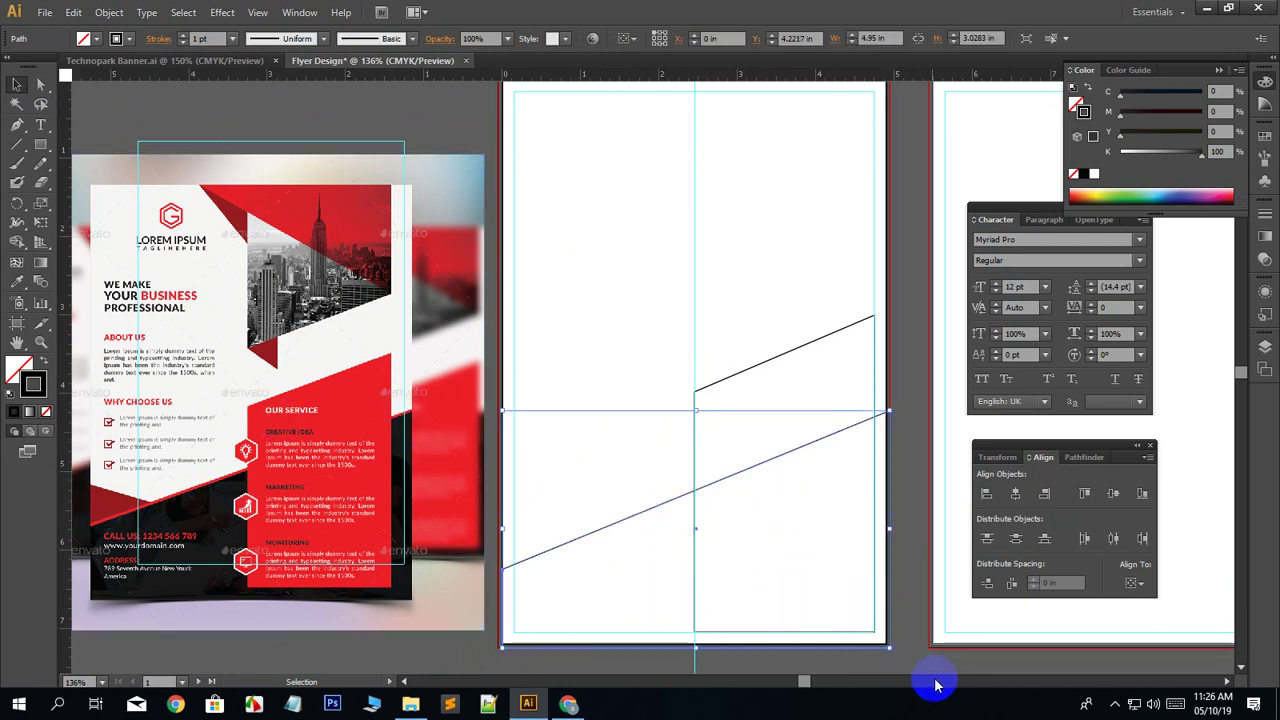
pyautogui.press('a')
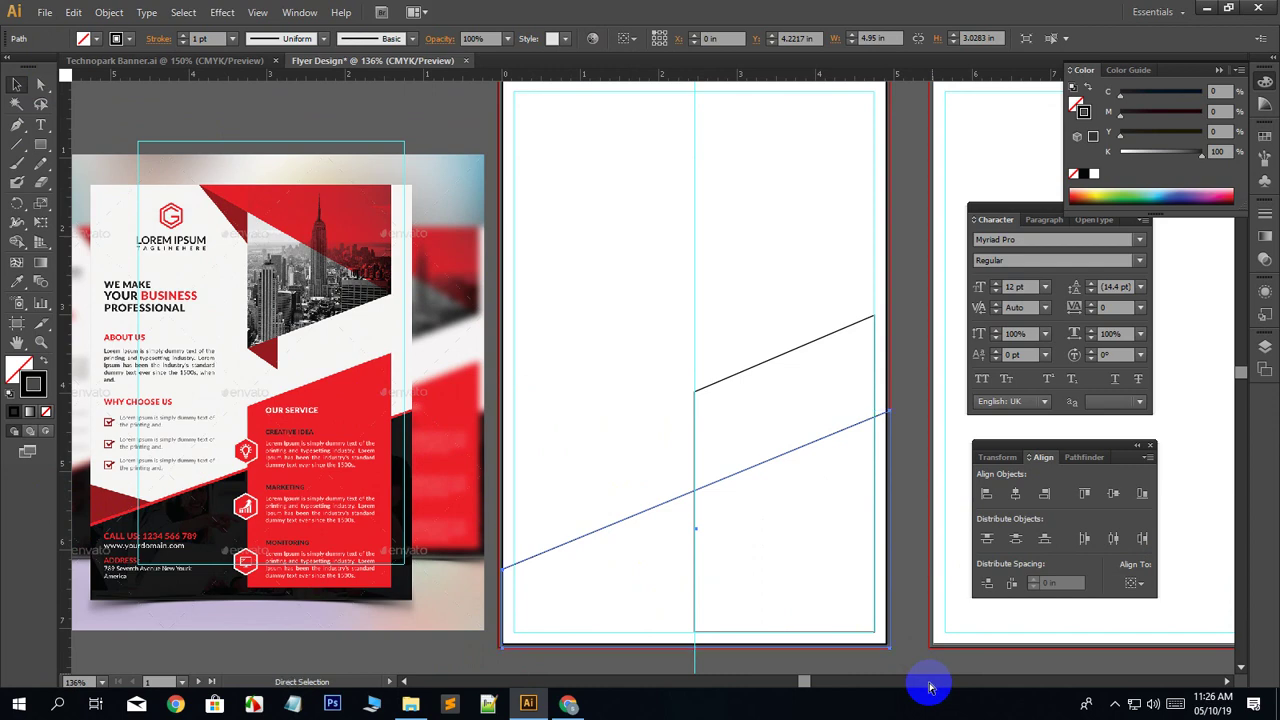
pyautogui.press('v')
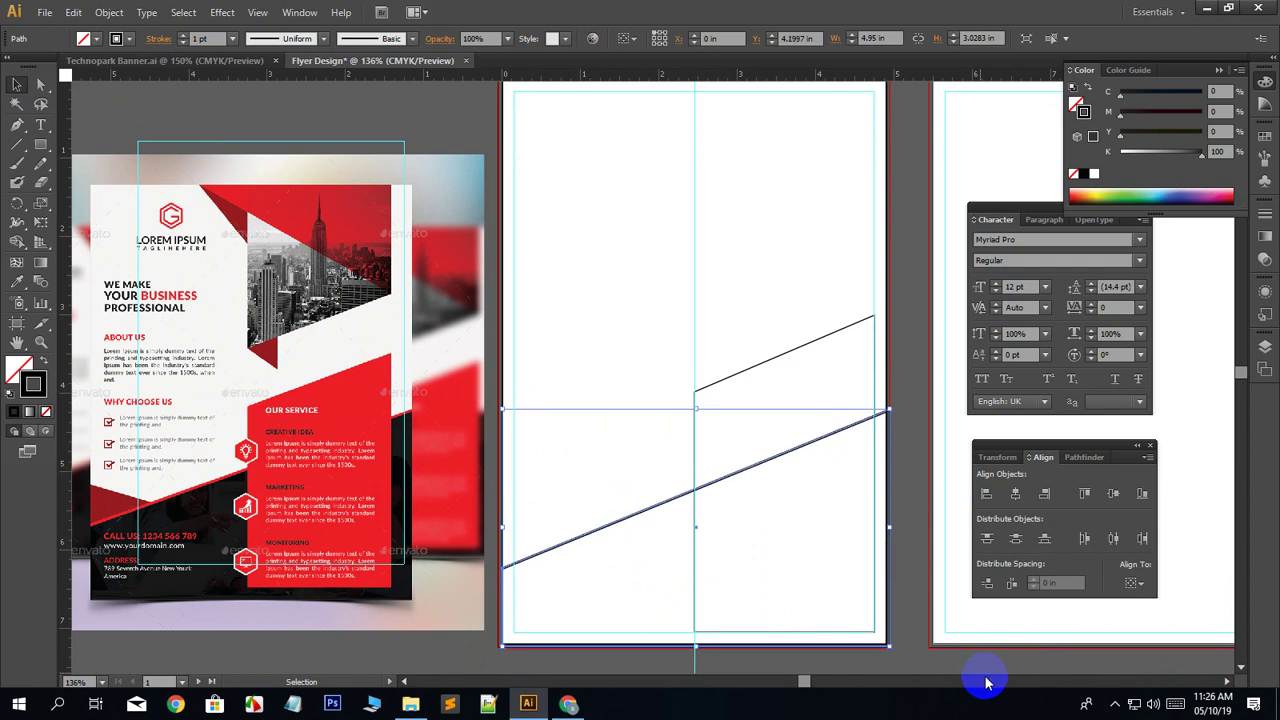
pyautogui.press('Up')
pyautogui.press('Up')
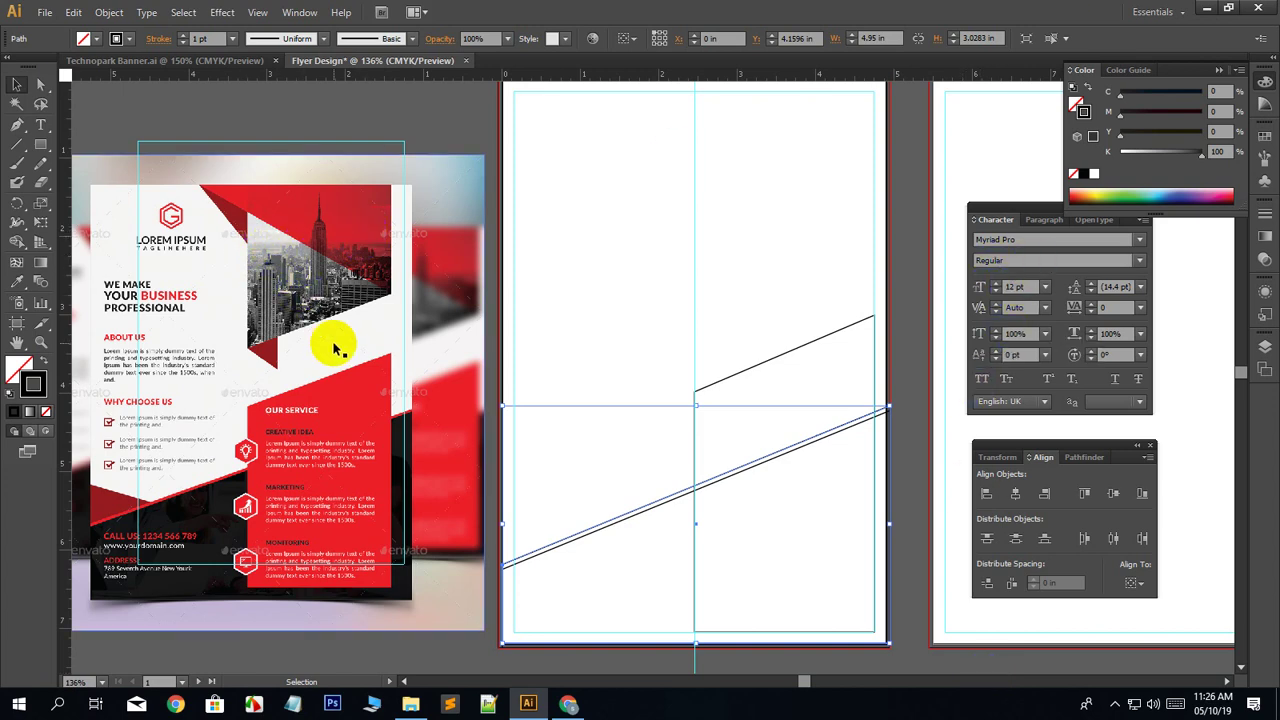
# Swap the raised copy's fill and stroke, giving it a solid black fill and no outline.
pyautogui.press('h')
pyautogui.moveTo(216, 295); pyautogui.dragTo(177, 294)
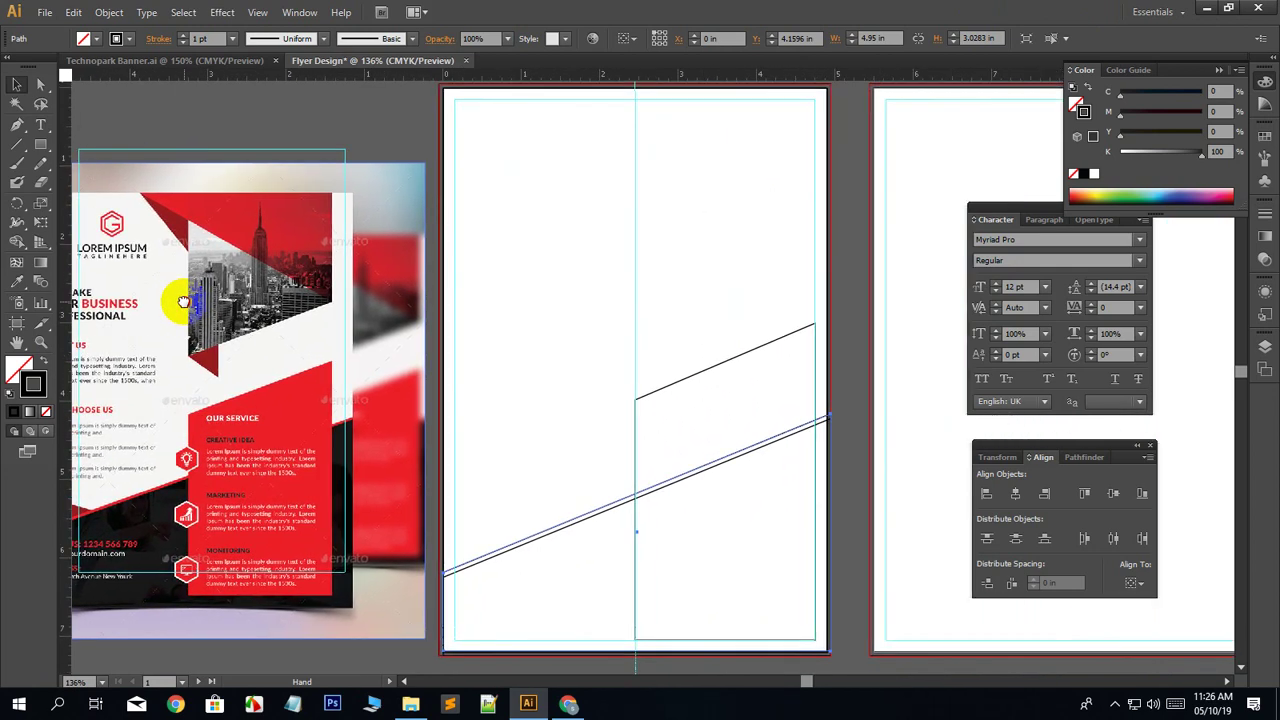
pyautogui.press('v')
pyautogui.click(31, 379)
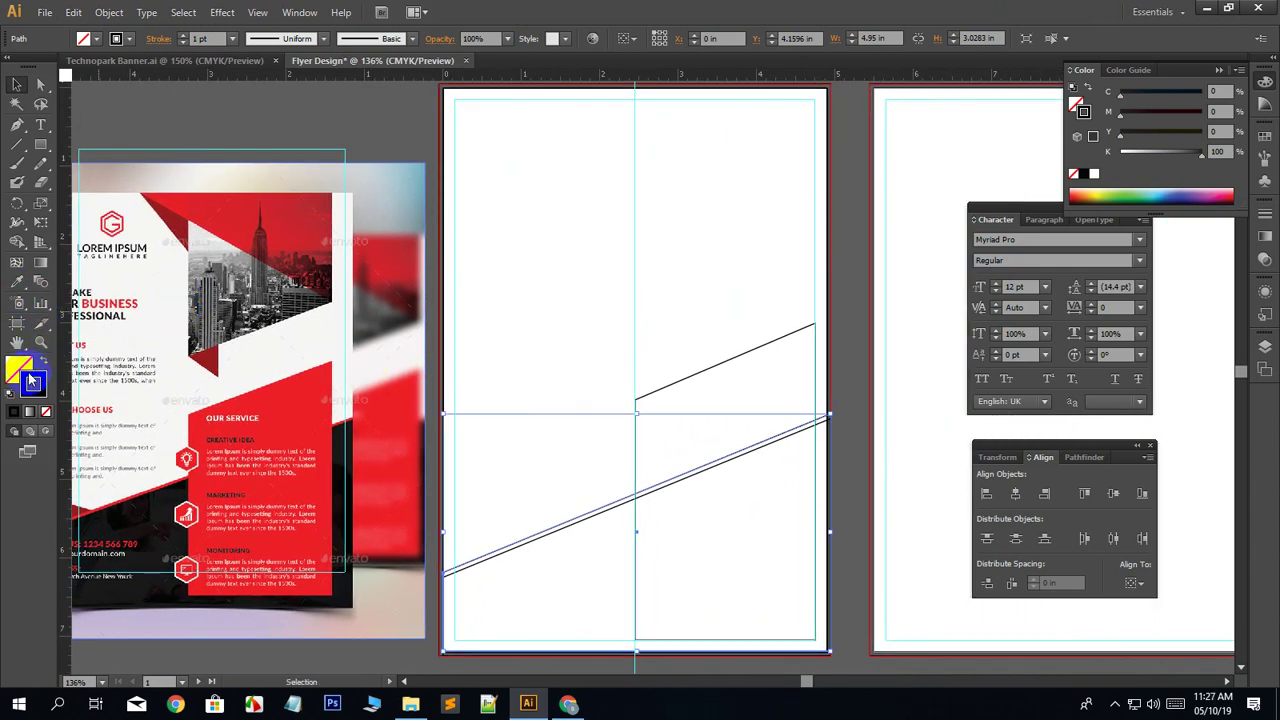
pyautogui.click(42, 362)
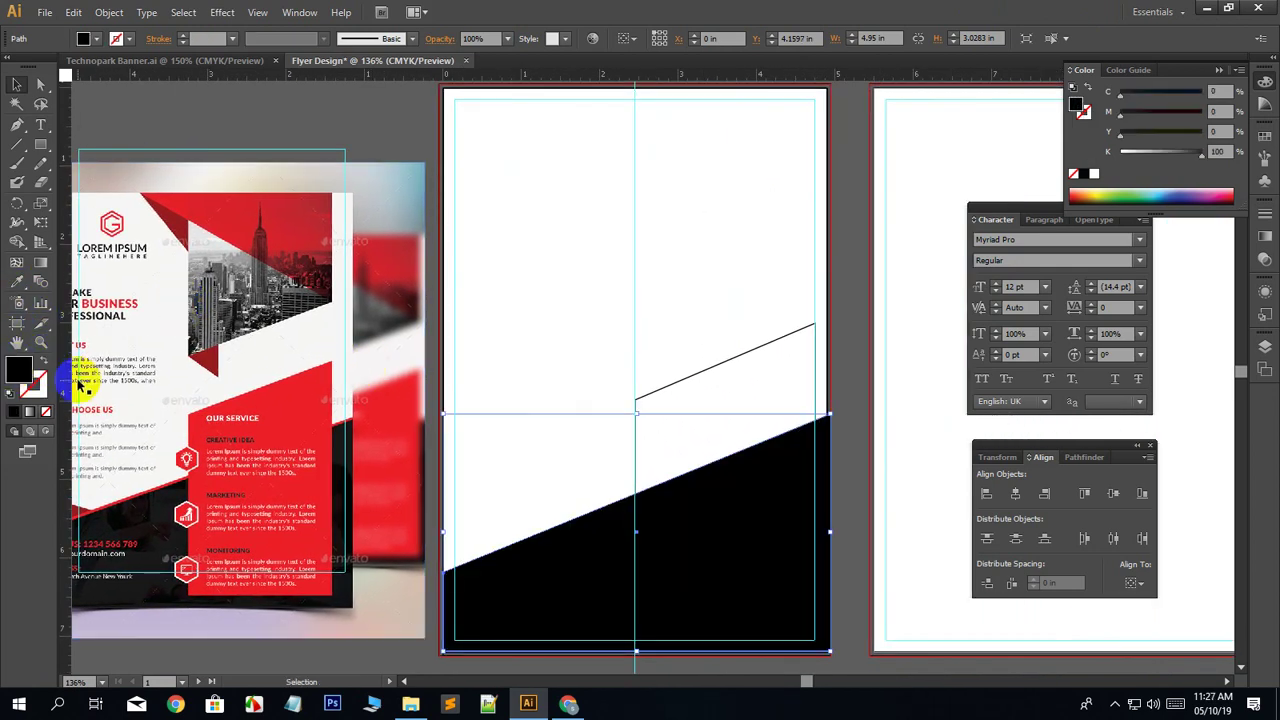
# Send the filled copy of the wide slanted block to the back of the stacking order.
pyautogui.click(652, 598)
pyautogui.rightClick(688, 508)
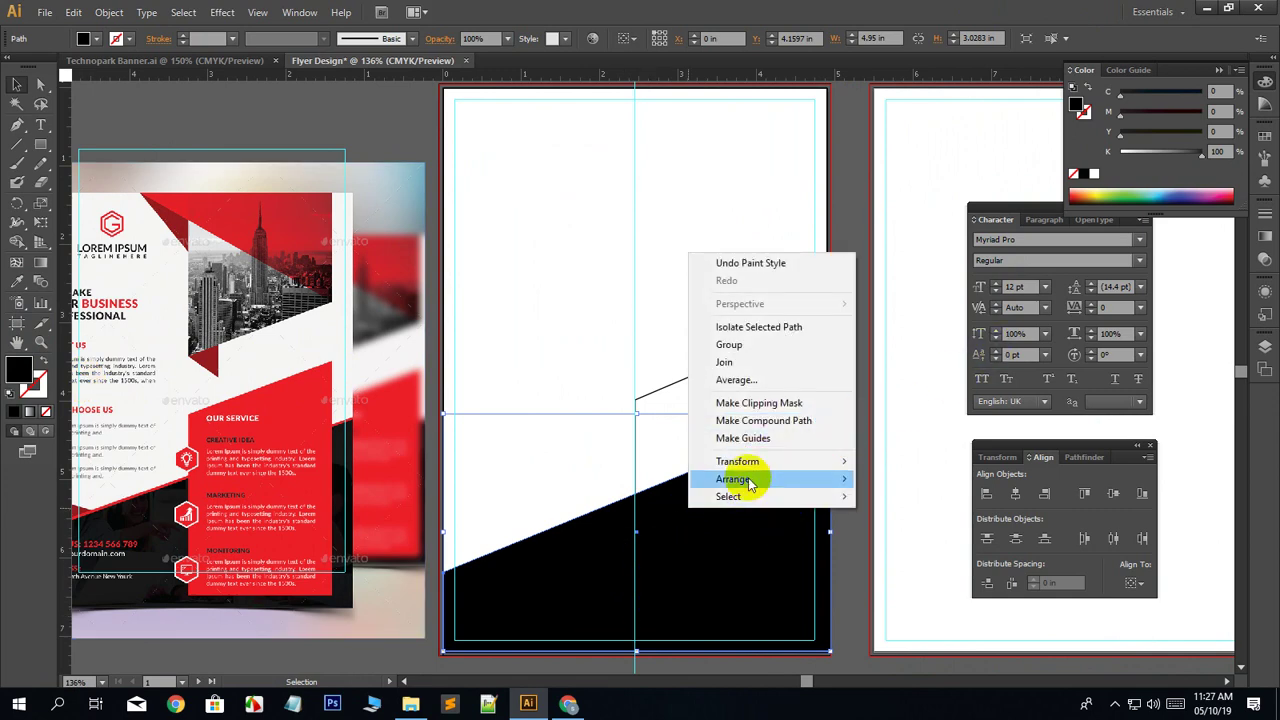
pyautogui.moveTo(750, 481)
pyautogui.click(903, 531)
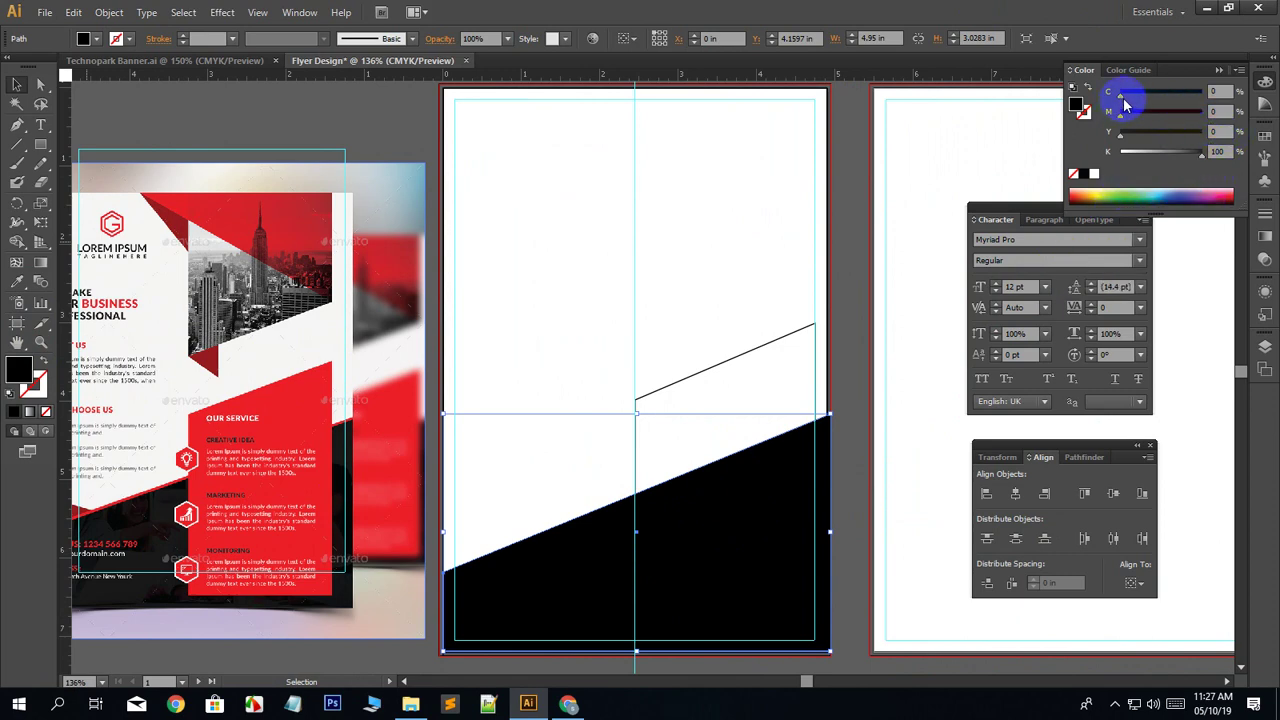
# Recolour the filled copy blue with C 100, M 70, Y 0, K 0, and deselect it.
pyautogui.moveTo(1122, 93); pyautogui.dragTo(1205, 92)
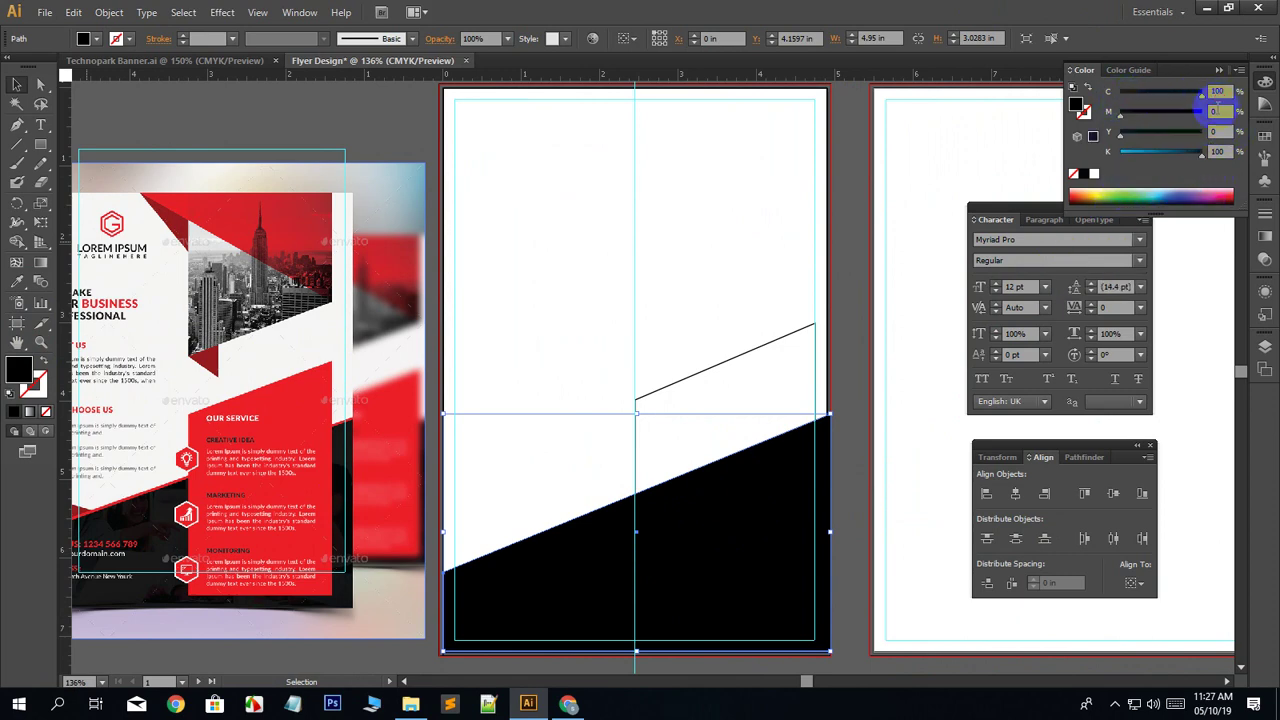
pyautogui.click(1120, 158)
pyautogui.moveTo(1122, 118); pyautogui.dragTo(1228, 118)
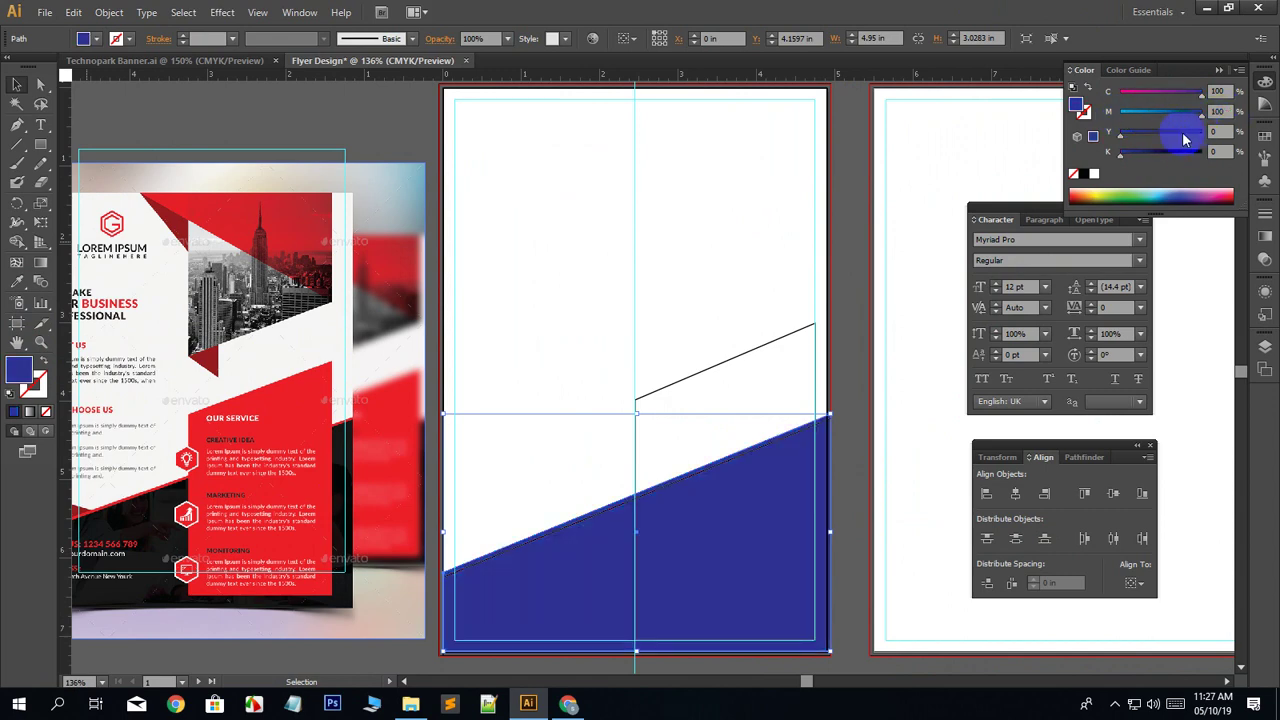
pyautogui.moveTo(1206, 120); pyautogui.dragTo(1180, 124)
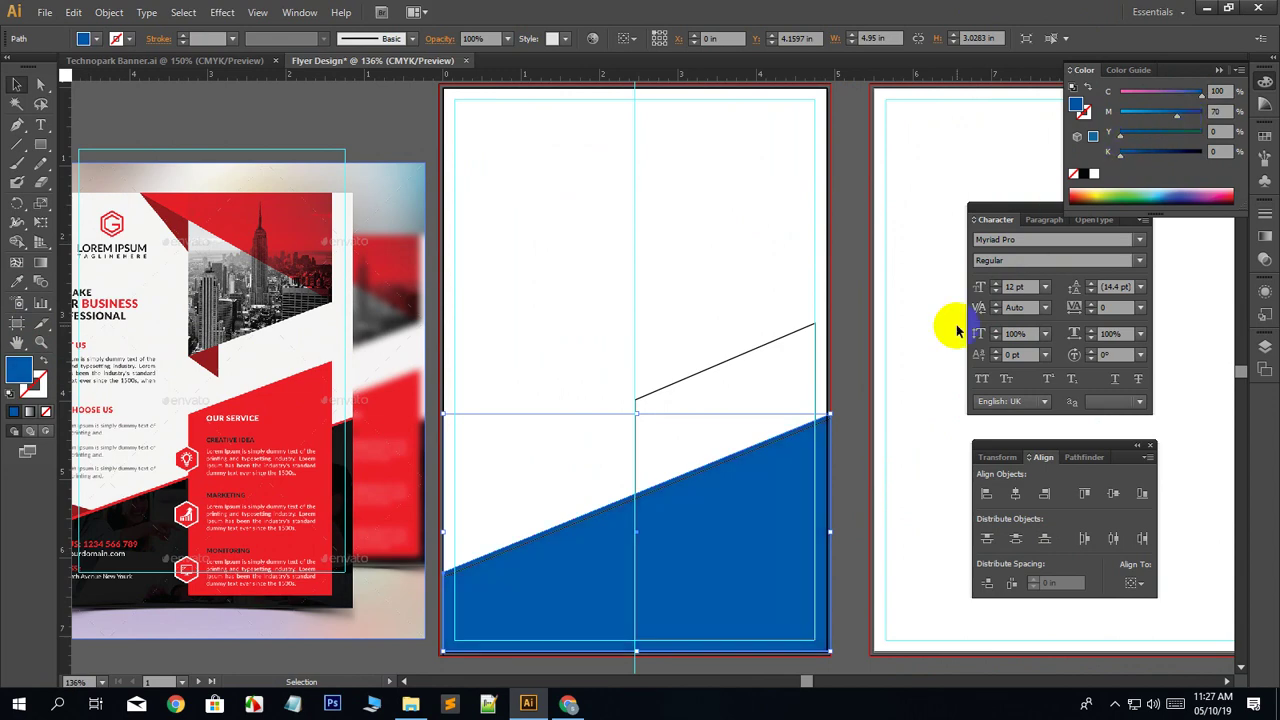
pyautogui.click(849, 327)
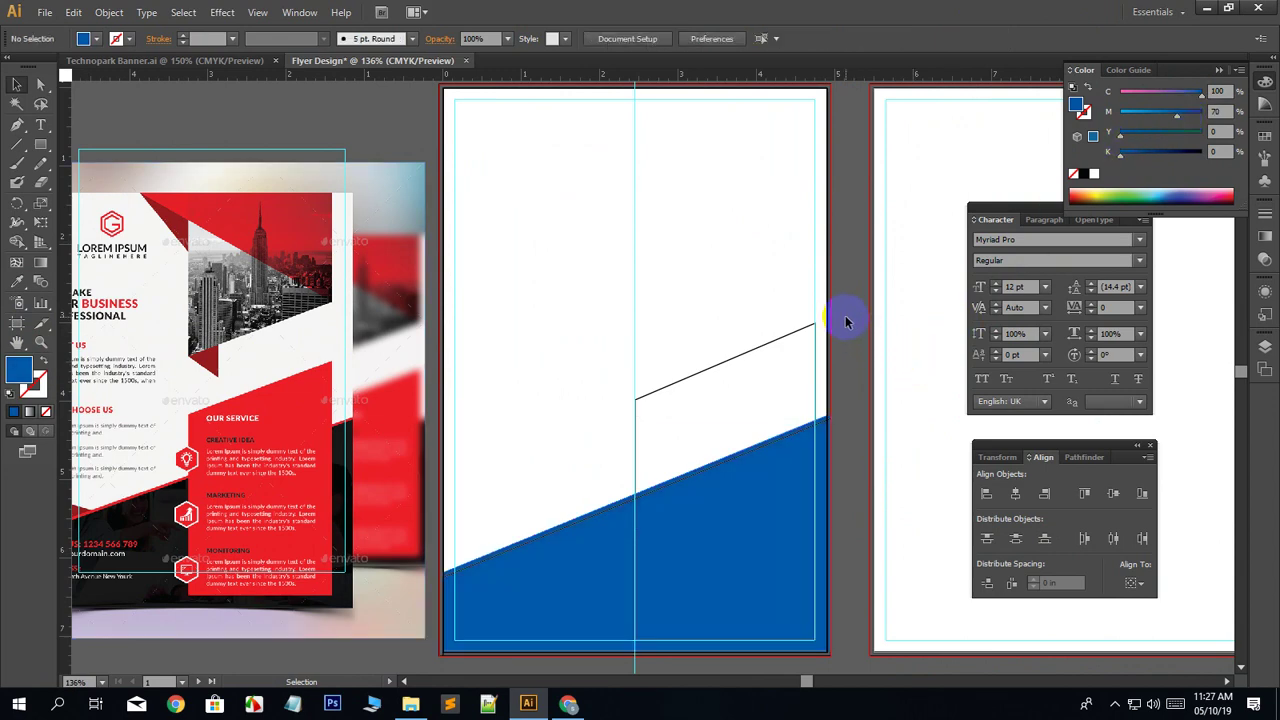
# Fill the front wide slanted block with C 100, M 0, Y 0, K 0, remove its outline, and deselect it.
pyautogui.click(787, 436)
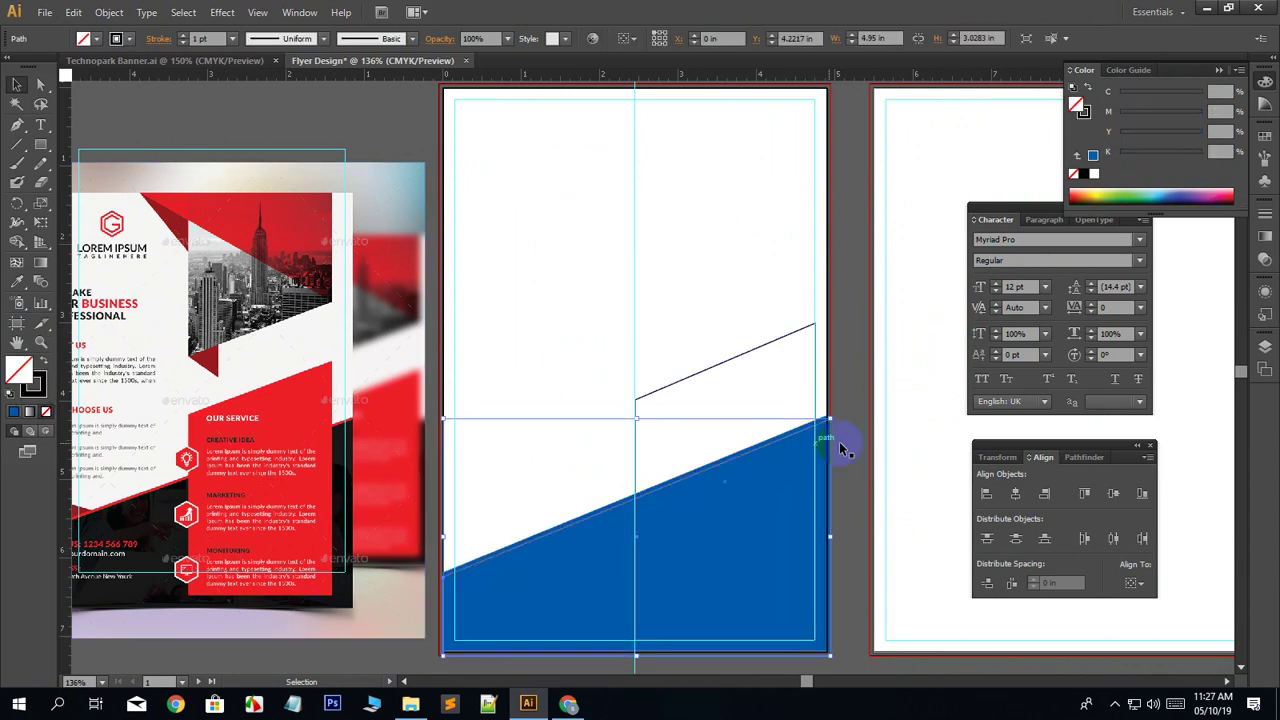
pyautogui.click(1089, 91)
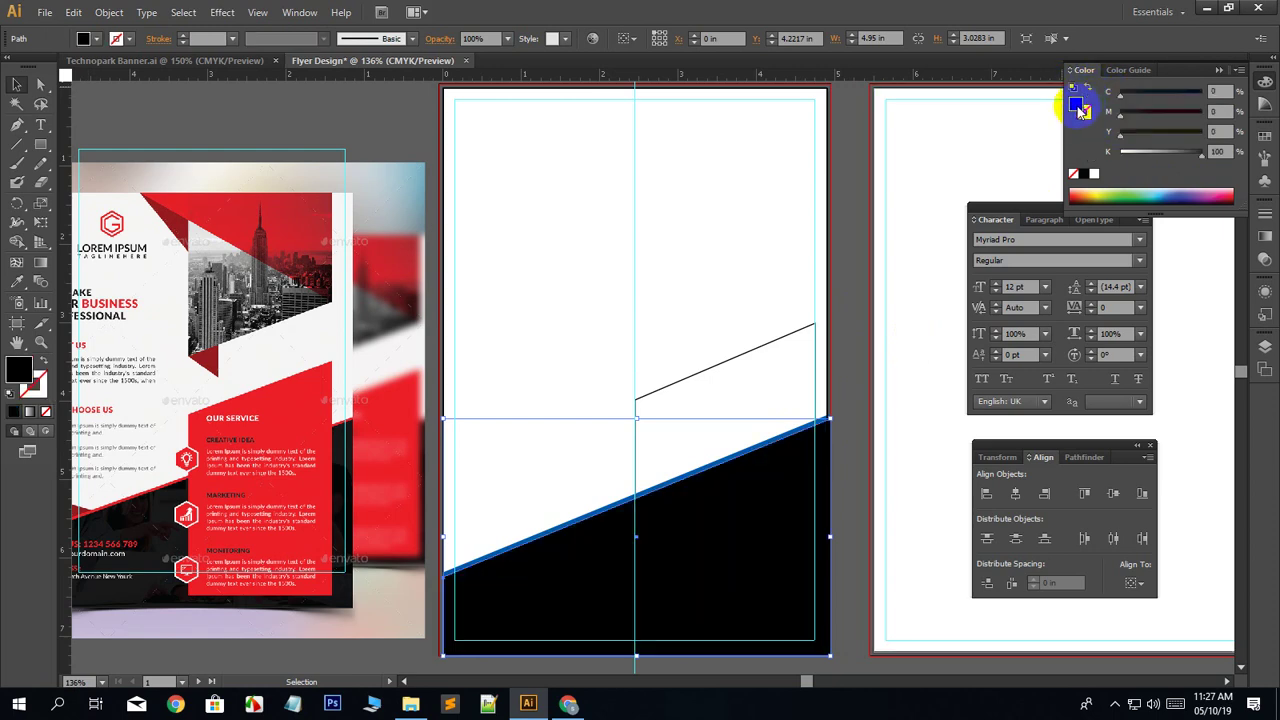
pyautogui.click(1111, 162)
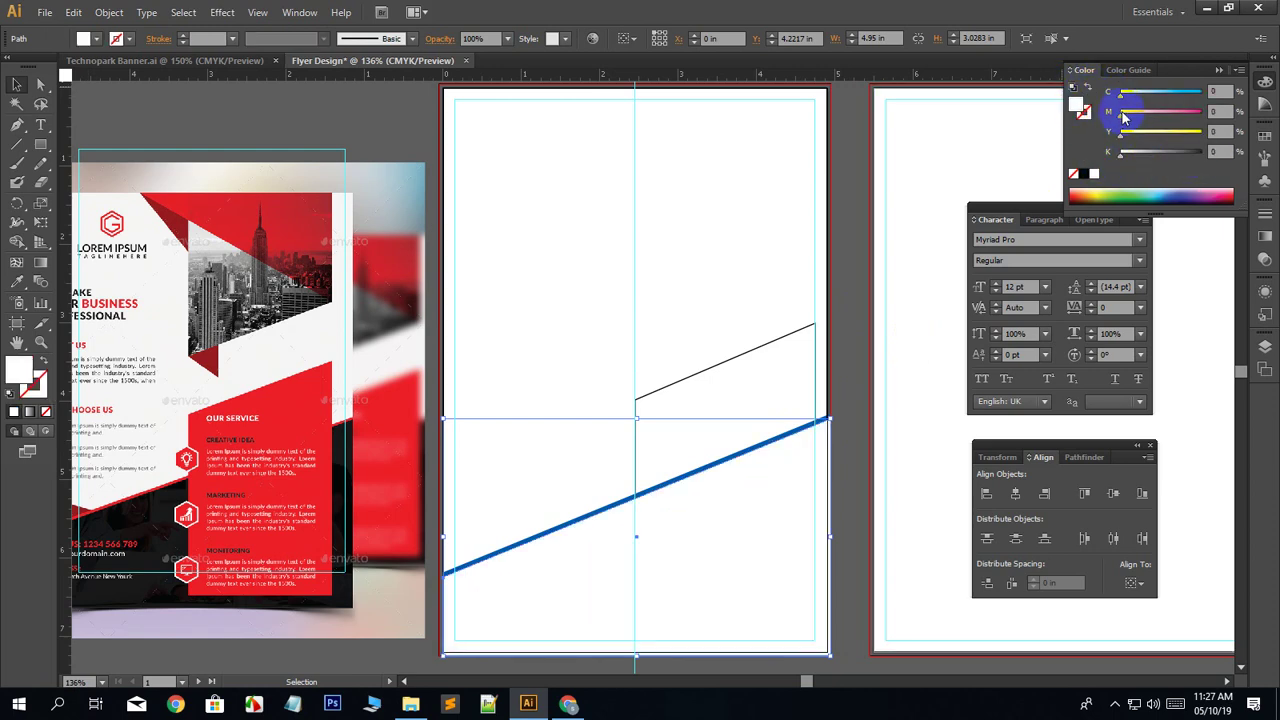
pyautogui.moveTo(1122, 99); pyautogui.dragTo(1203, 99)
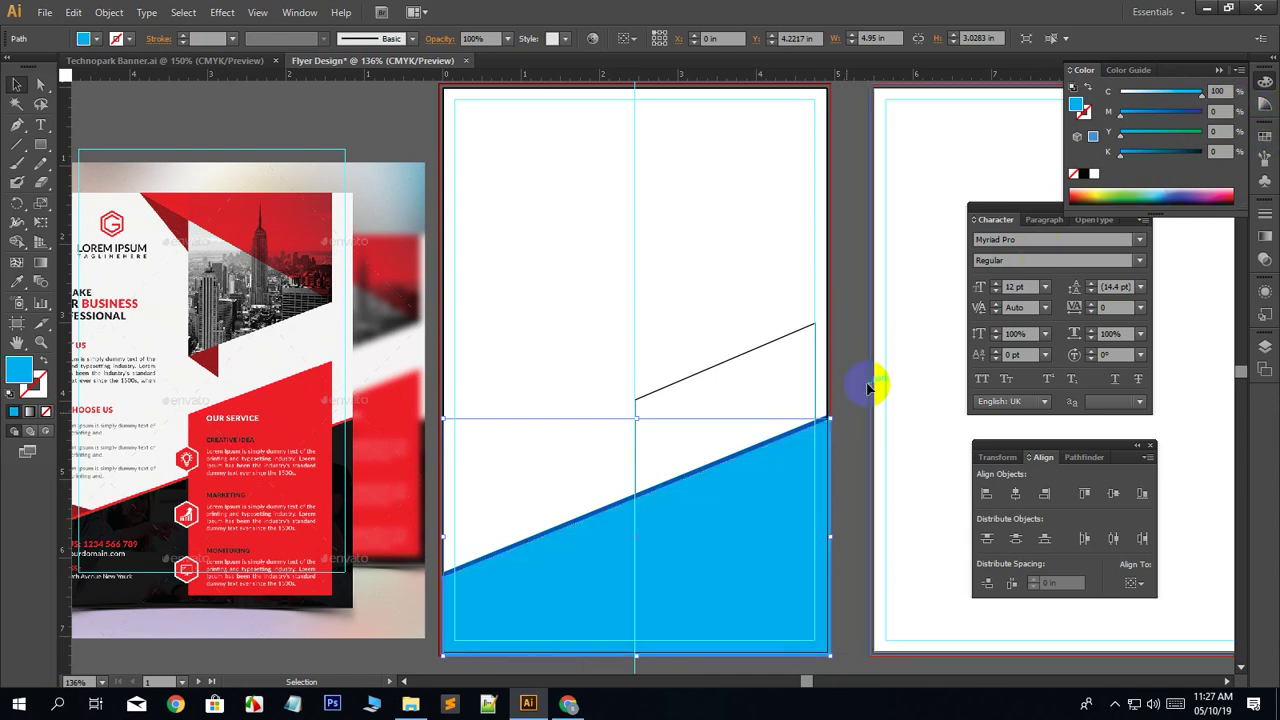
pyautogui.click(849, 515)
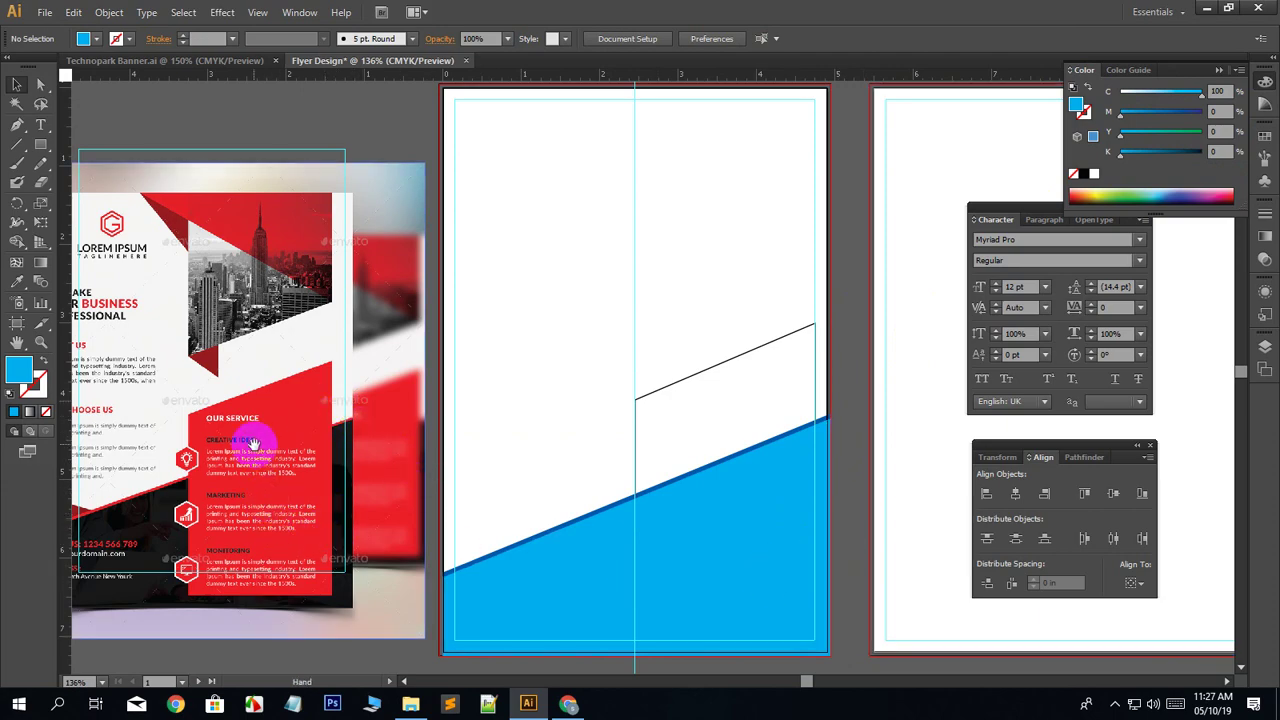
# Fill the narrow slanted block green with C 100, M 0, Y 100, K 0 and remove its outline.
pyautogui.moveTo(251, 443); pyautogui.dragTo(229, 400)
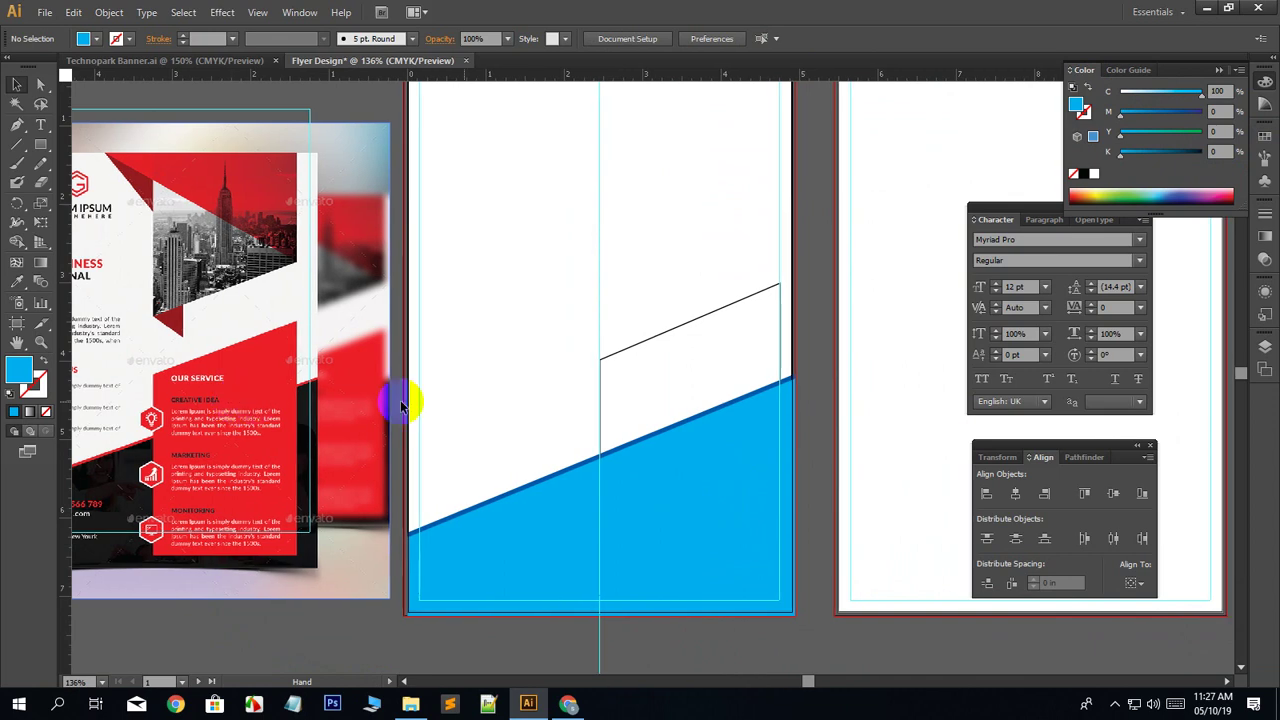
pyautogui.click(645, 341)
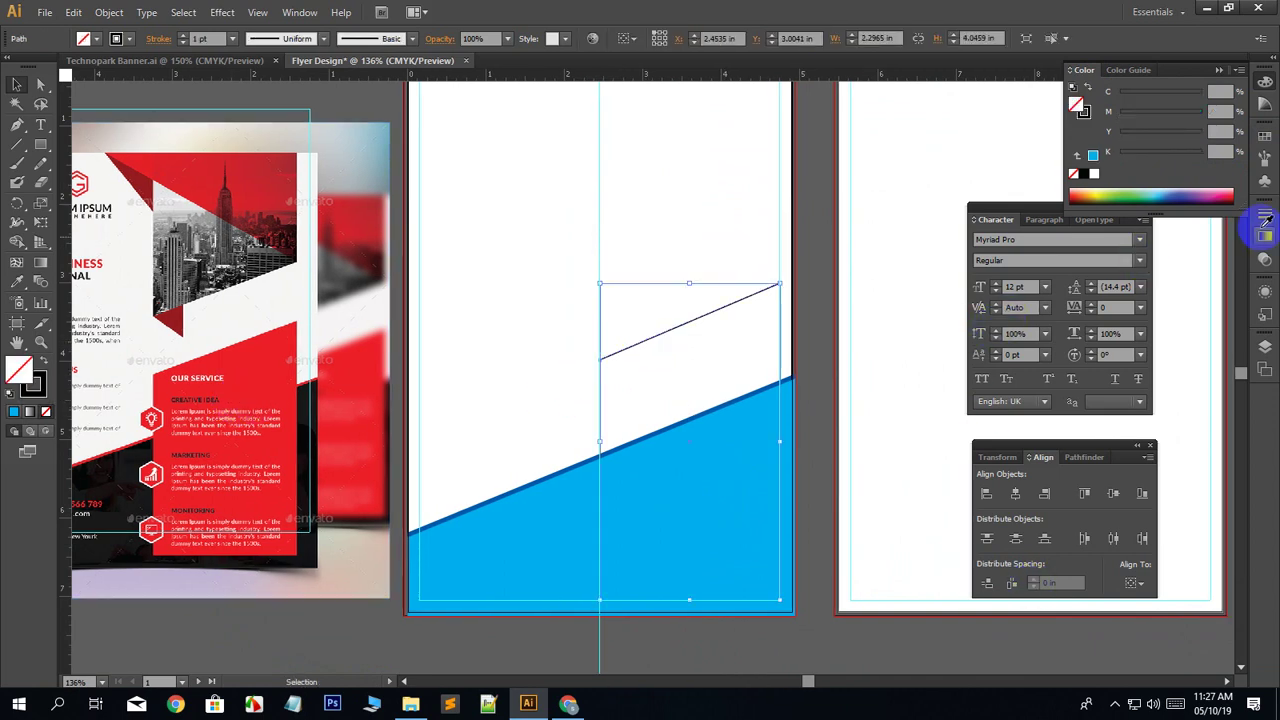
pyautogui.click(1090, 88)
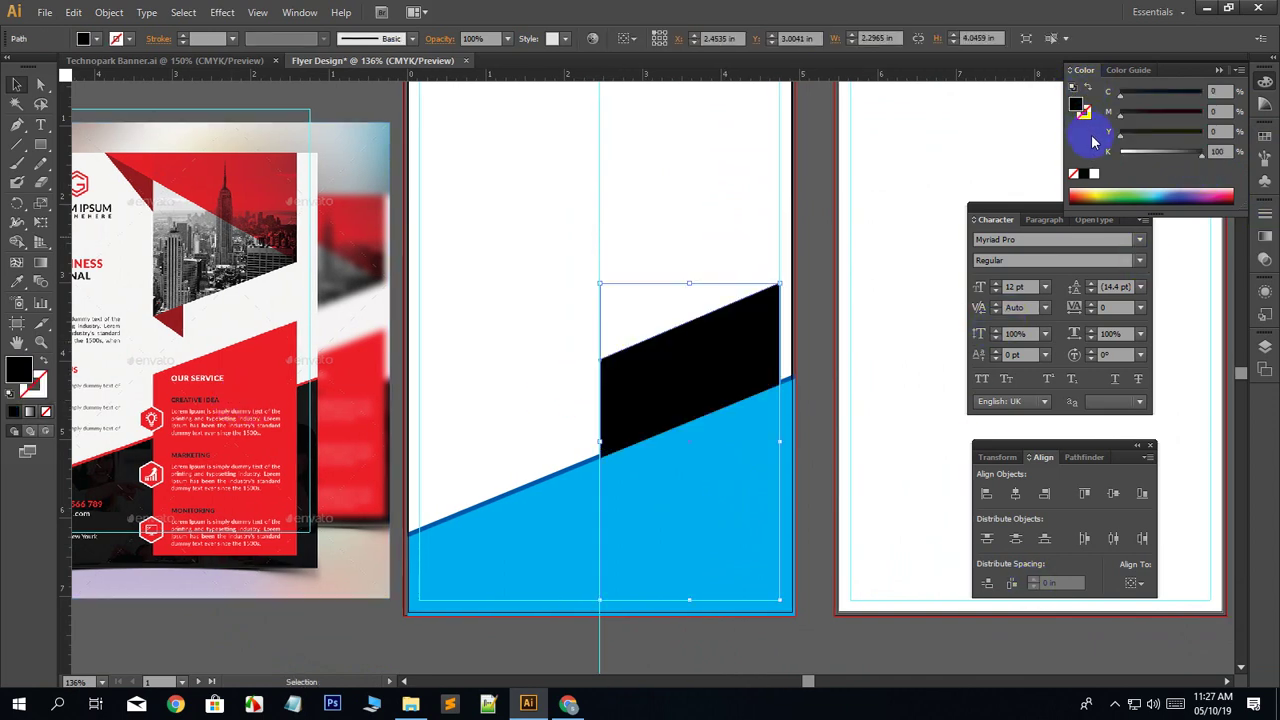
pyautogui.moveTo(1193, 152)
pyautogui.mouseDown()
pyautogui.moveTo(1112, 150)
pyautogui.moveTo(1140, 131)
pyautogui.moveTo(1236, 131)
pyautogui.moveTo(1200, 131)
pyautogui.mouseUp()
pyautogui.moveTo(1121, 92); pyautogui.dragTo(1205, 92)
# Bring the green narrow slanted block to the front of the stacking order and deselect it.
pyautogui.rightClick(707, 343)
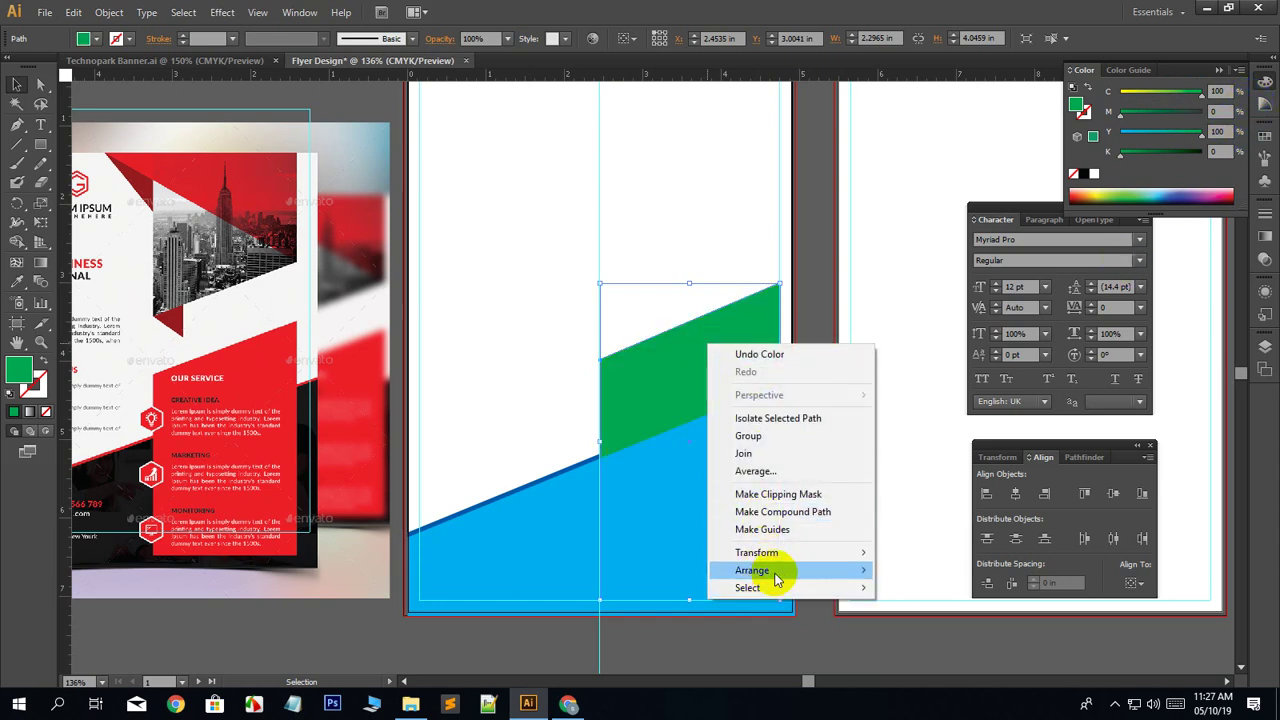
pyautogui.moveTo(794, 569)
pyautogui.click(905, 569)
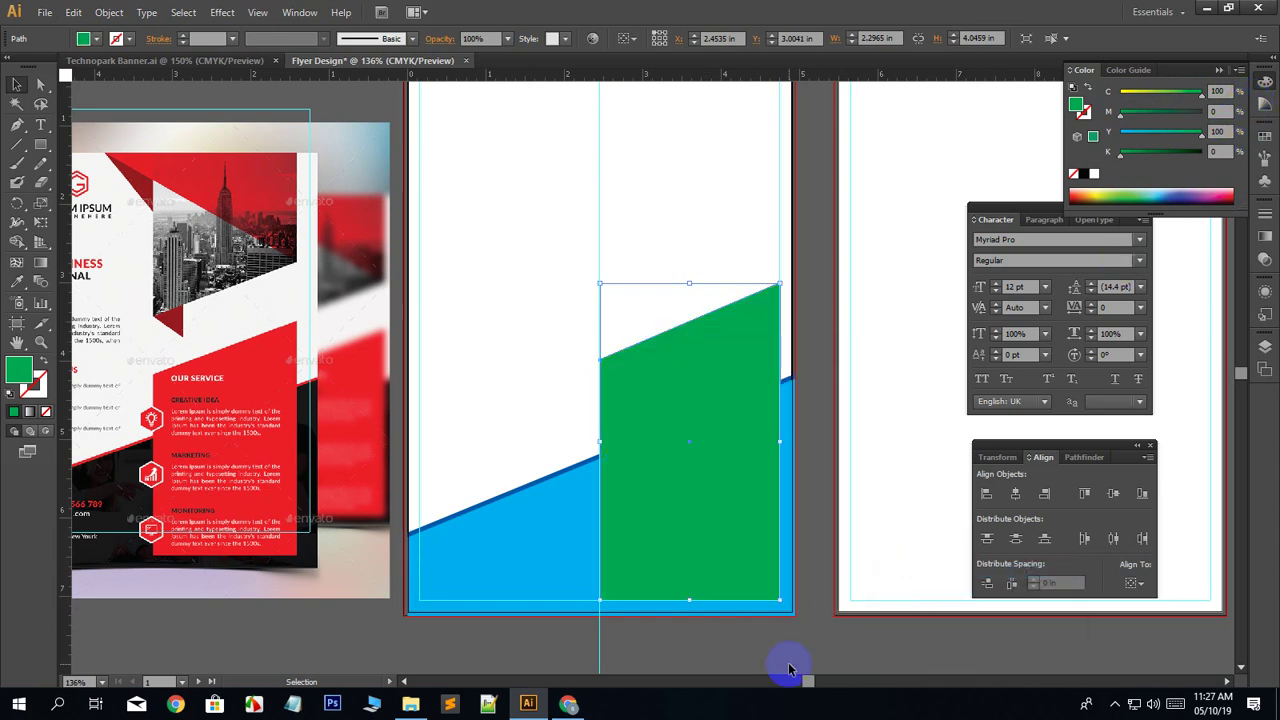
pyautogui.click(726, 653)
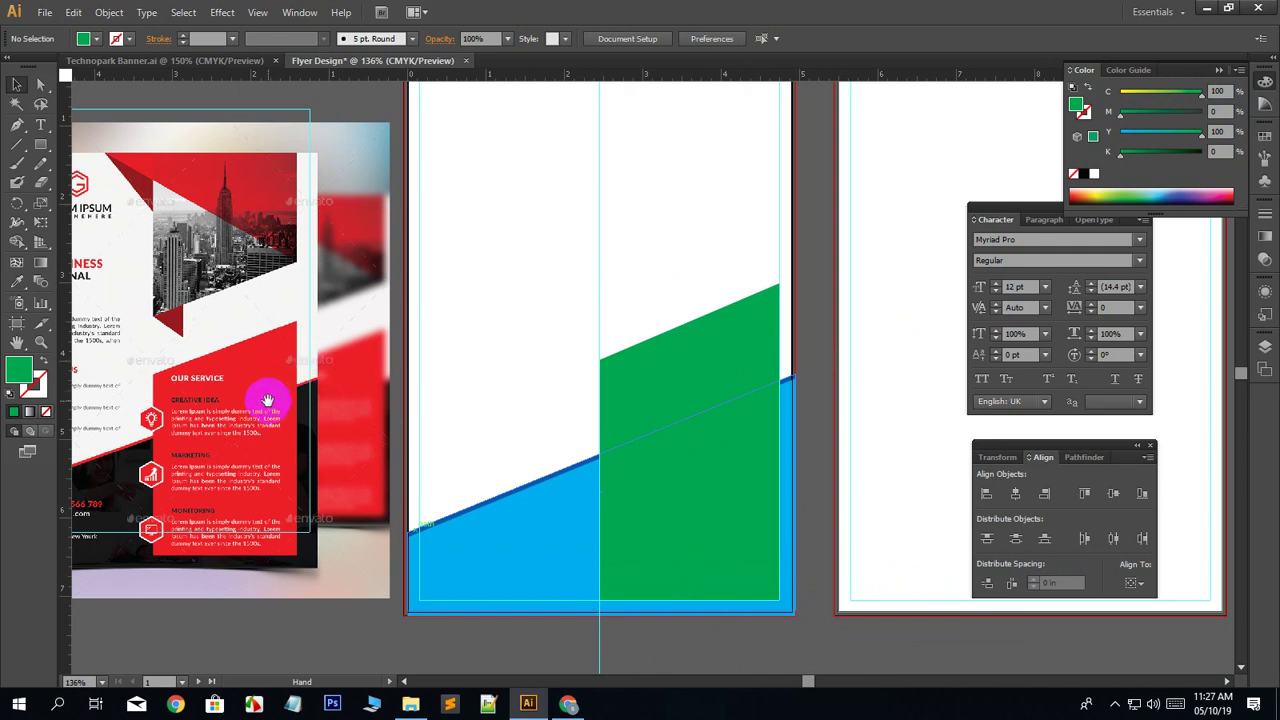
# Move the Technopark banner group clear of the reference image to about X -11.06 in, ungroup it, and deselect it.
pyautogui.moveTo(267, 400); pyautogui.dragTo(627, 435)
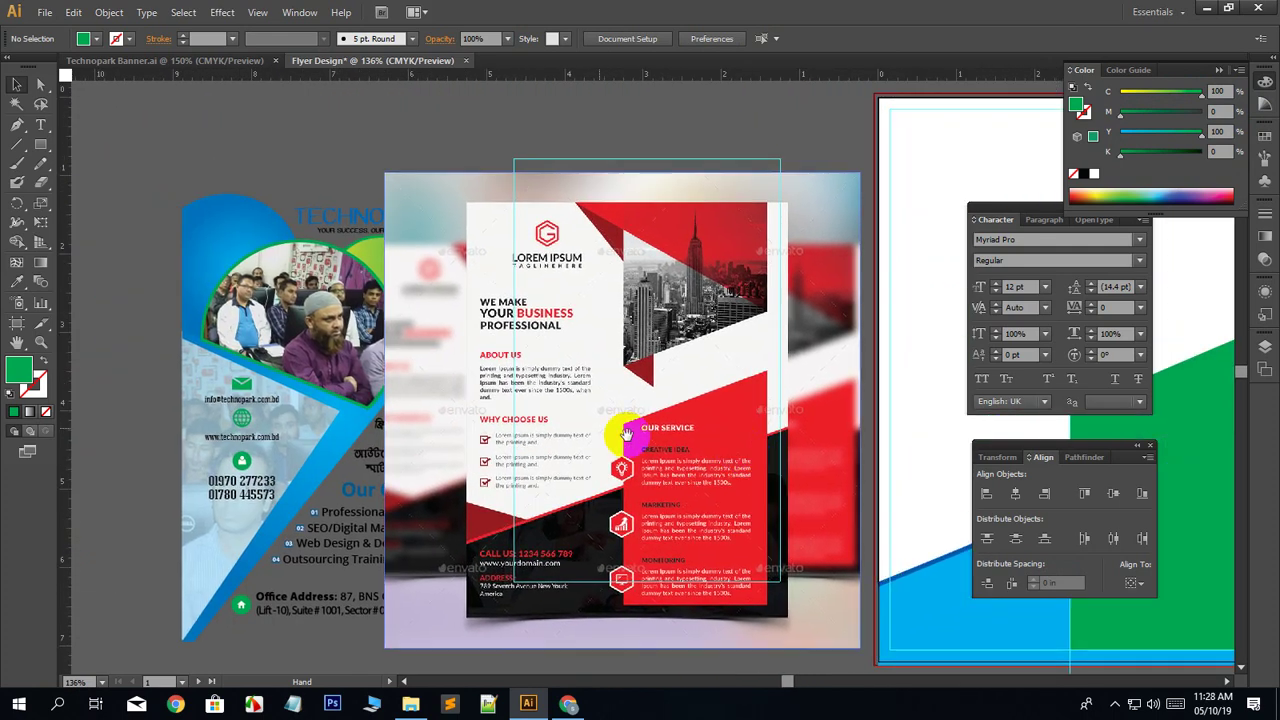
pyautogui.click(330, 222)
pyautogui.rightClick(334, 216)
pyautogui.click(247, 289)
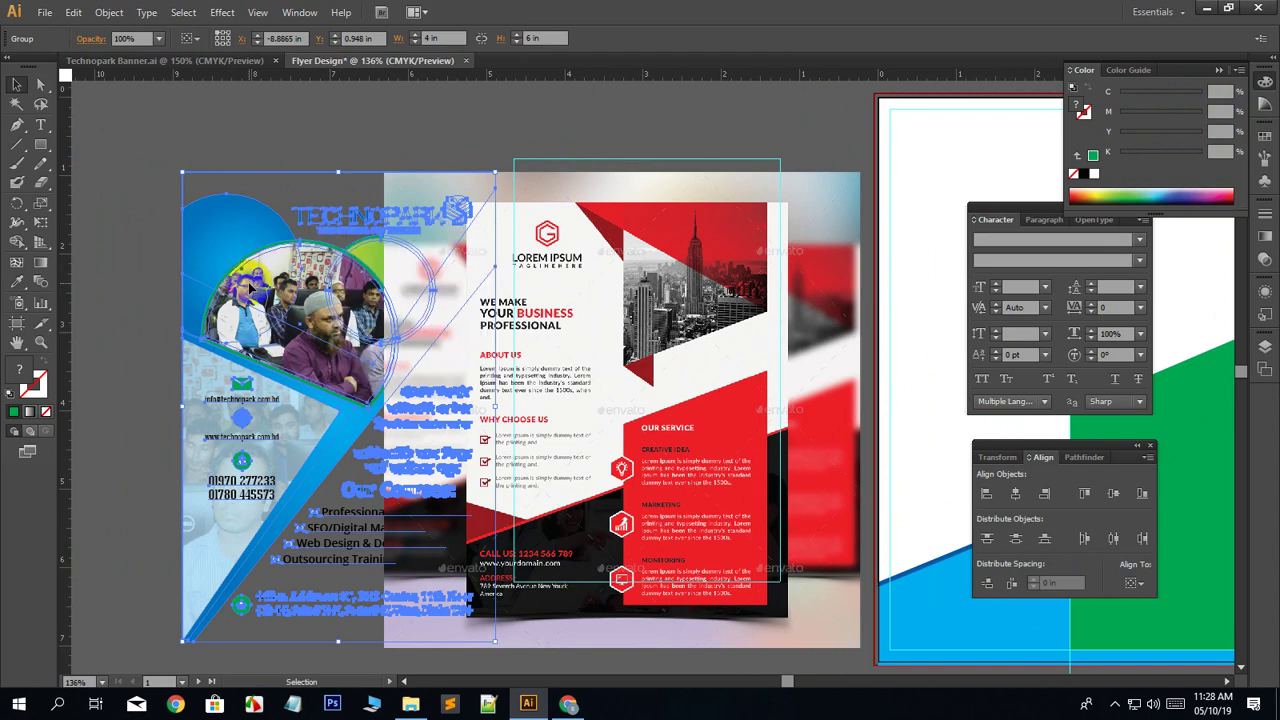
pyautogui.moveTo(247, 289); pyautogui.dragTo(77, 284)
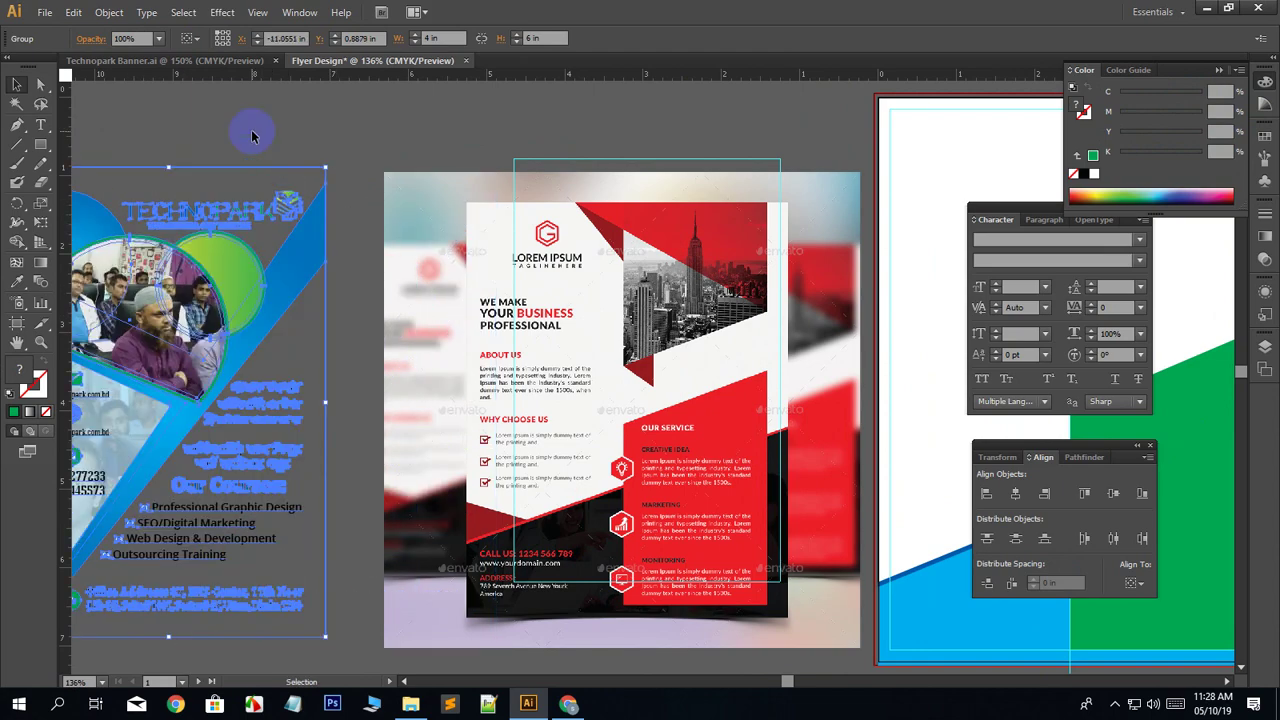
pyautogui.rightClick(220, 213)
pyautogui.click(272, 298)
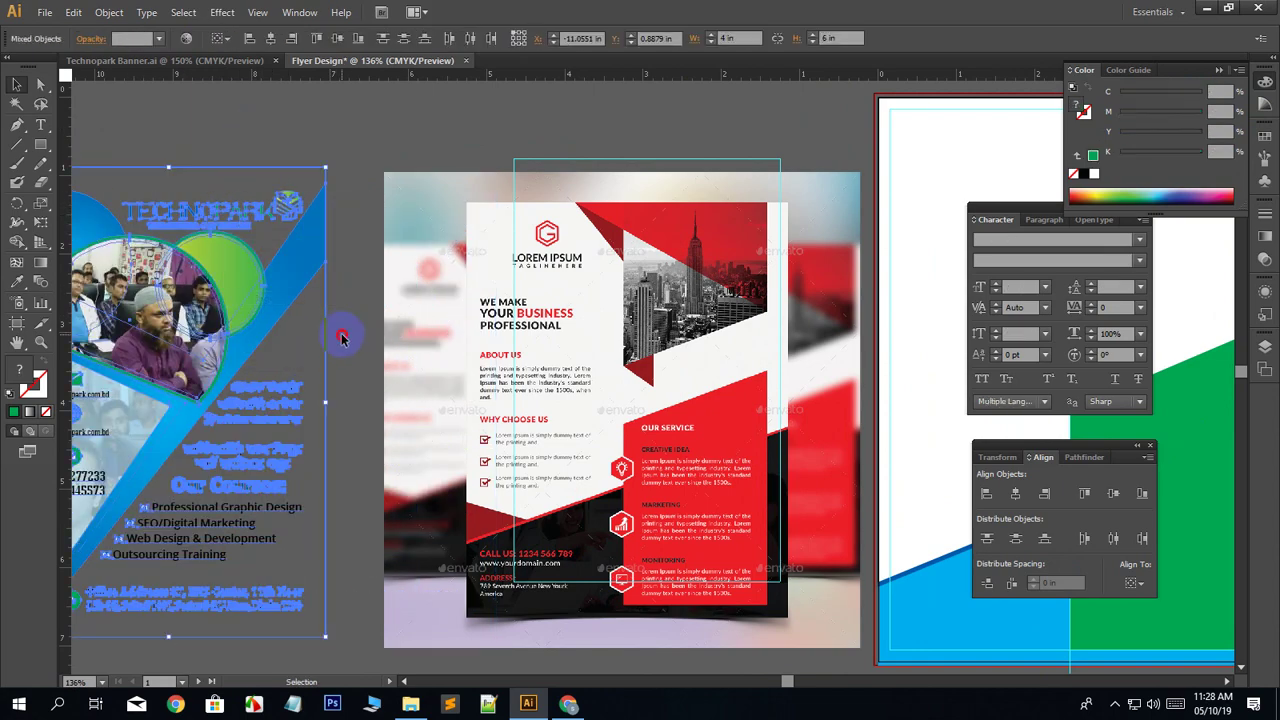
pyautogui.click(340, 338)
# Move the Technopark logo with its tagline from the banner onto the white upper area of the first artboard.
pyautogui.click(236, 209)
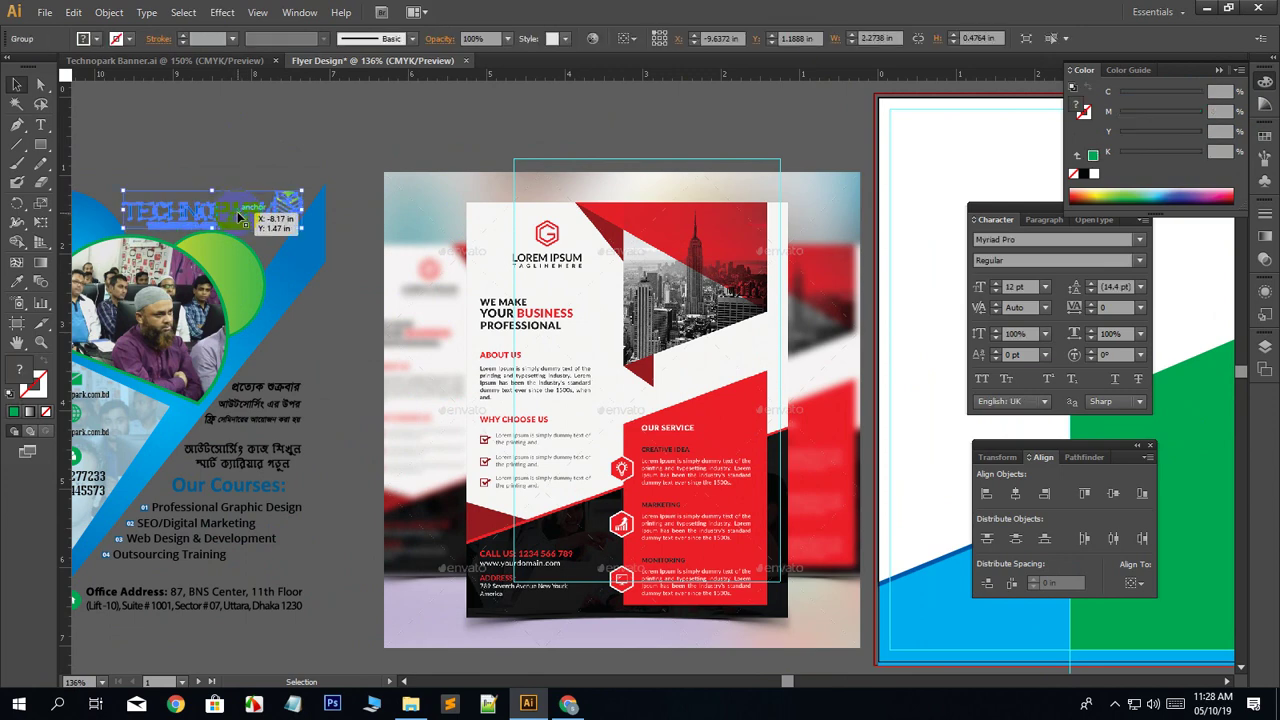
pyautogui.moveTo(237, 211); pyautogui.dragTo(965, 155)
pyautogui.hscroll(5, 560, 275)
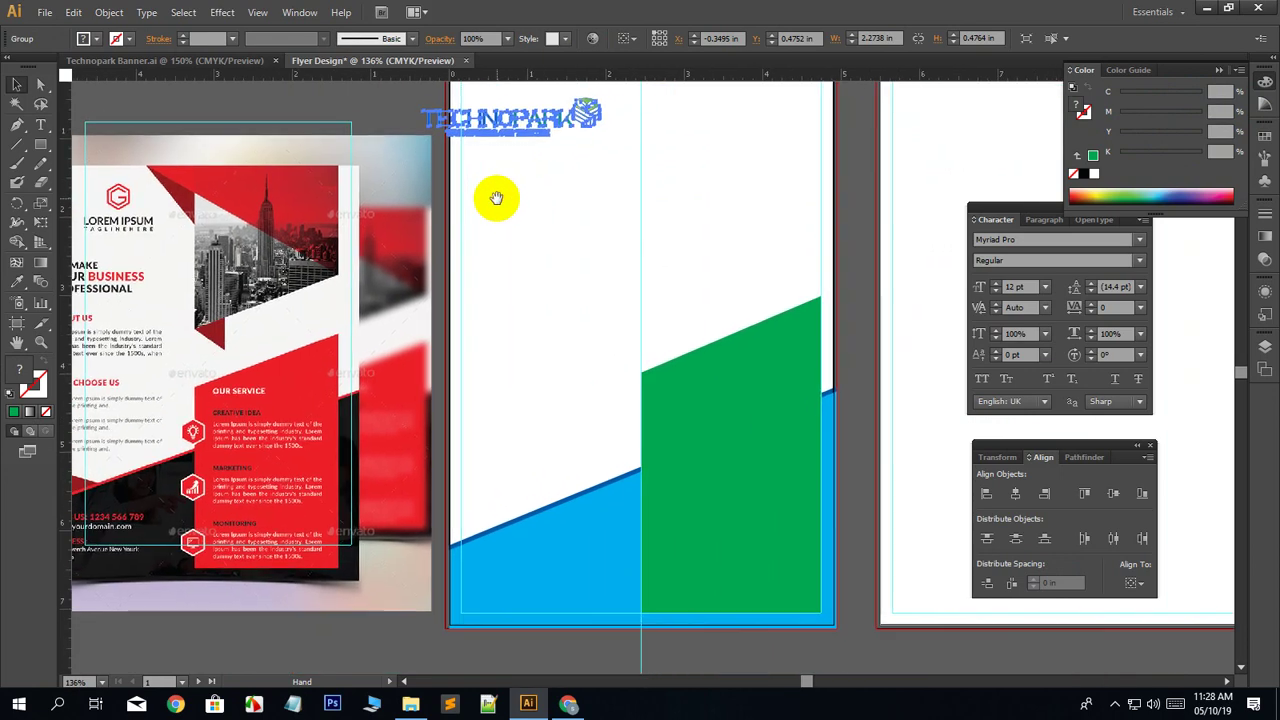
pyautogui.moveTo(522, 130); pyautogui.dragTo(586, 226)
pyautogui.click(567, 350)
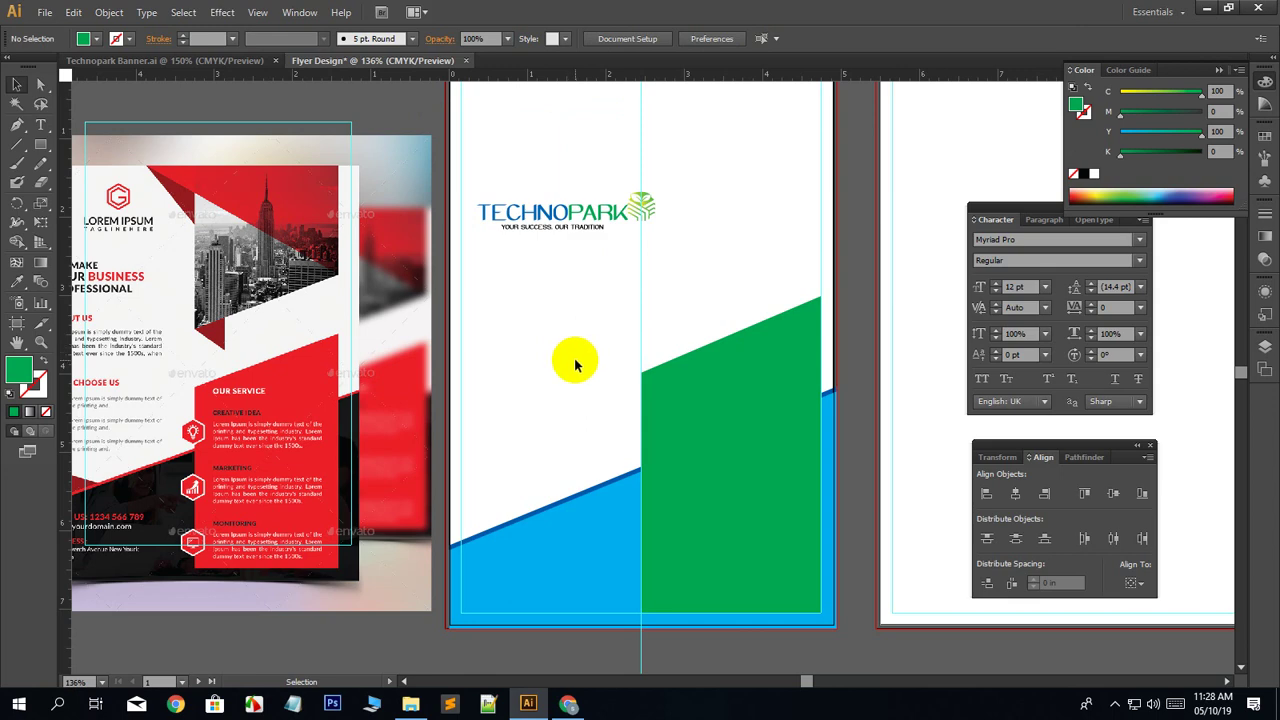
# Apply the green of the logo's PARK lettering to the narrow slanted block with the Eyedropper, and deselect the block.
pyautogui.hotkey('ctrl', '+')
pyautogui.hotkey('ctrl', '+')
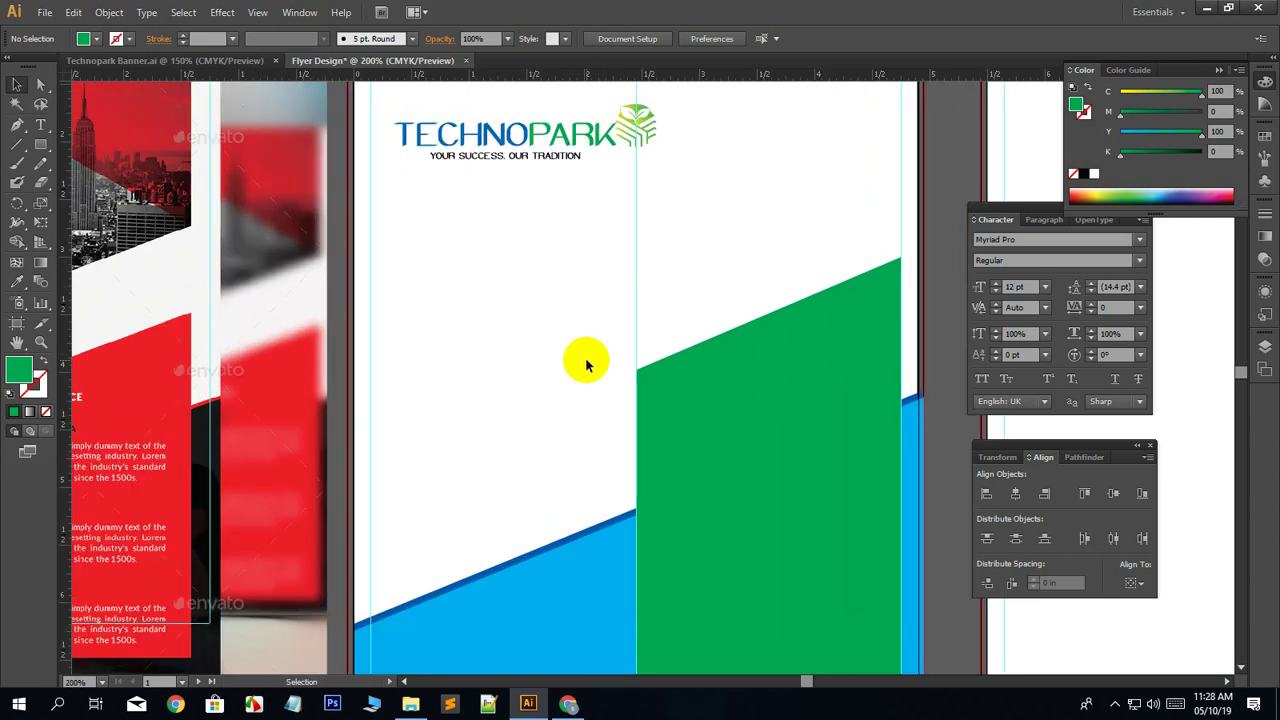
pyautogui.click(695, 420)
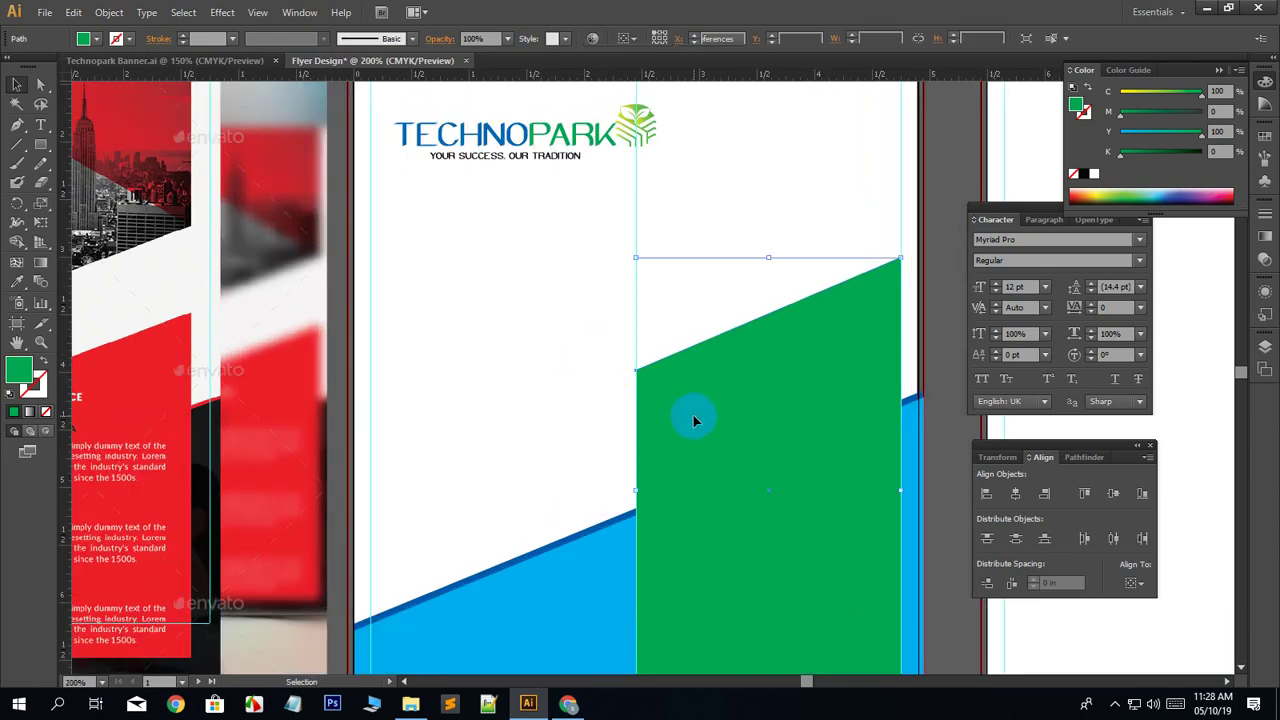
pyautogui.click(17, 281)
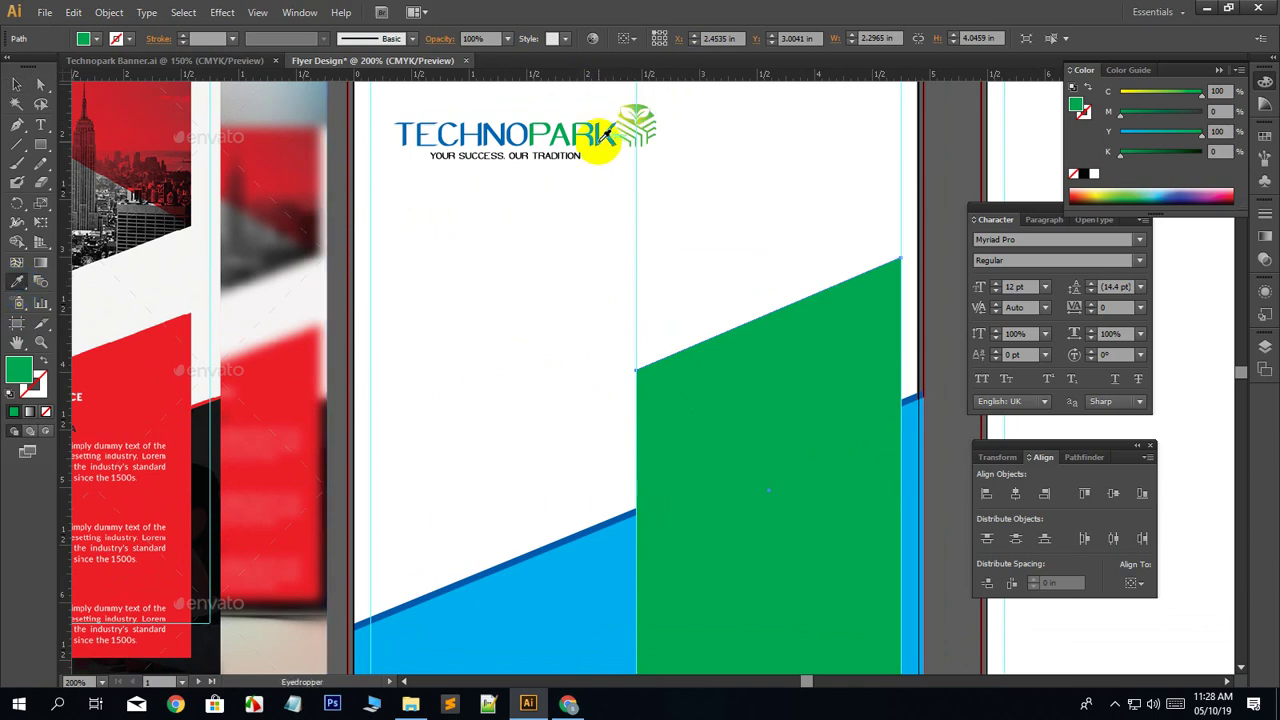
pyautogui.click(600, 144)
pyautogui.click(17, 84)
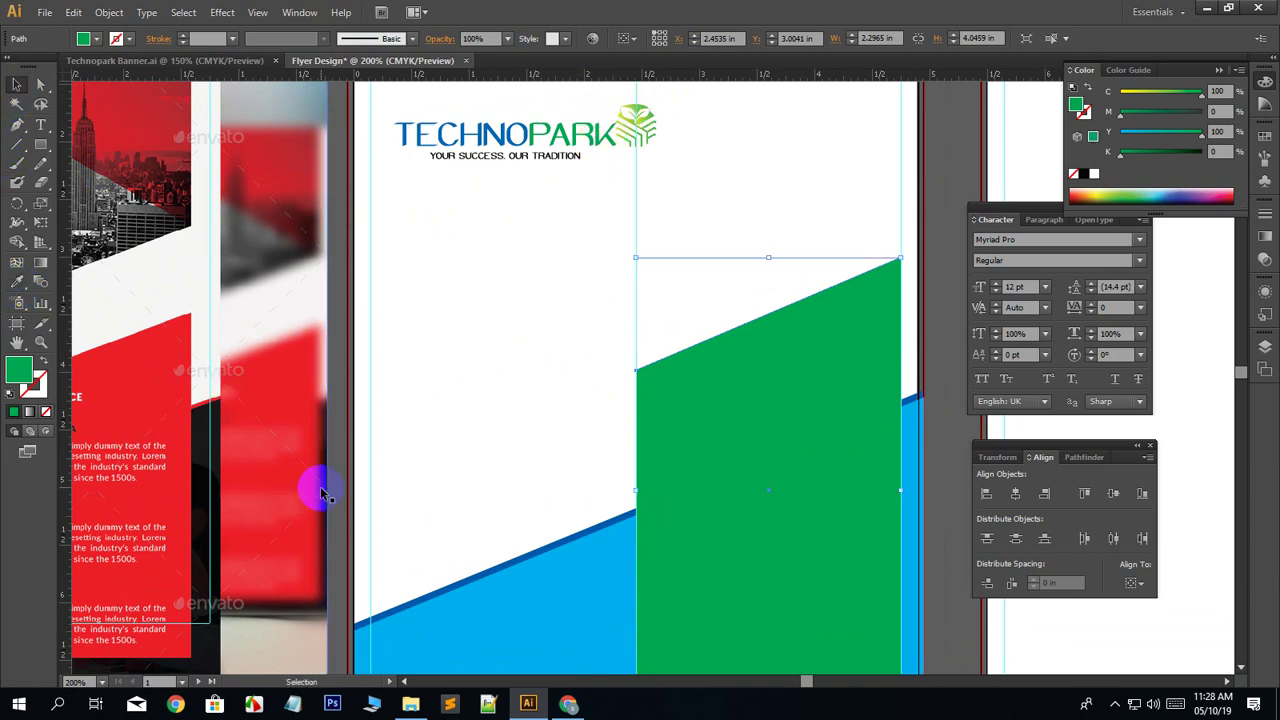
pyautogui.click(455, 395)
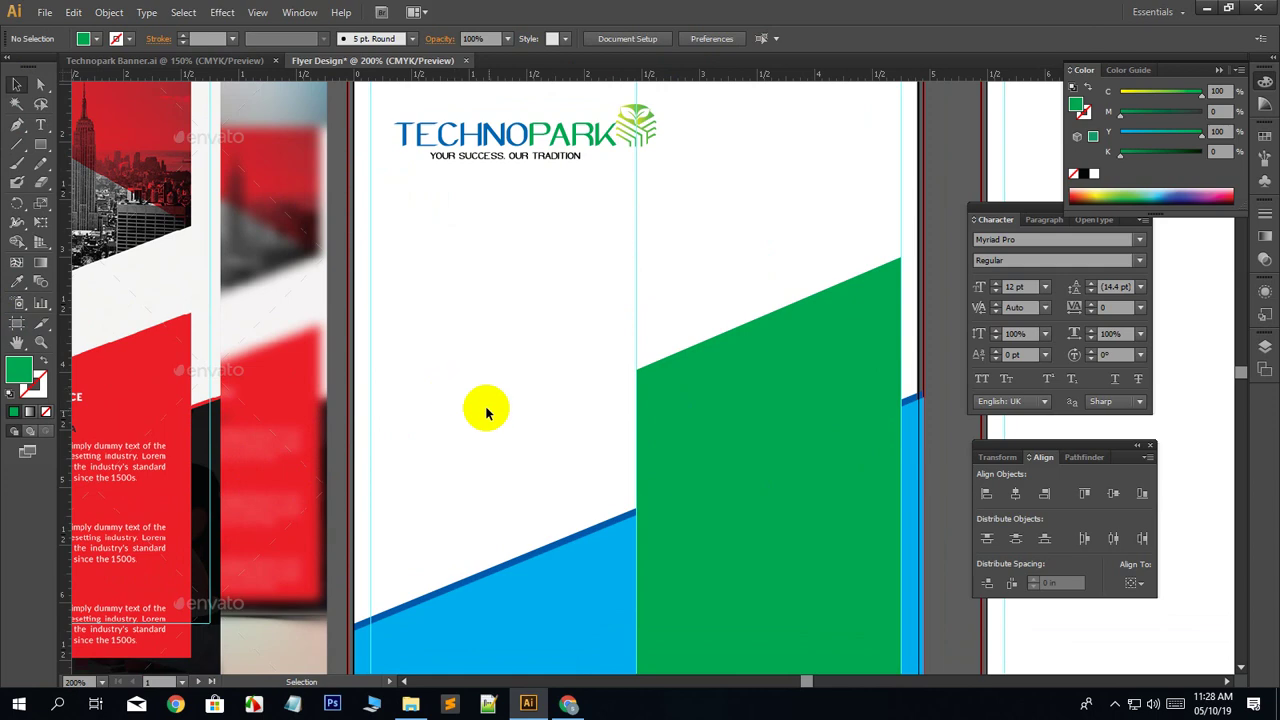
# Start a Pen path above the green block with a slanted edge from about X 2.46, Y 3.06 in to X 4.75, Y 2.12 in.
pyautogui.scroll(-1, 514, 414)
pyautogui.scroll(1, 528, 430)
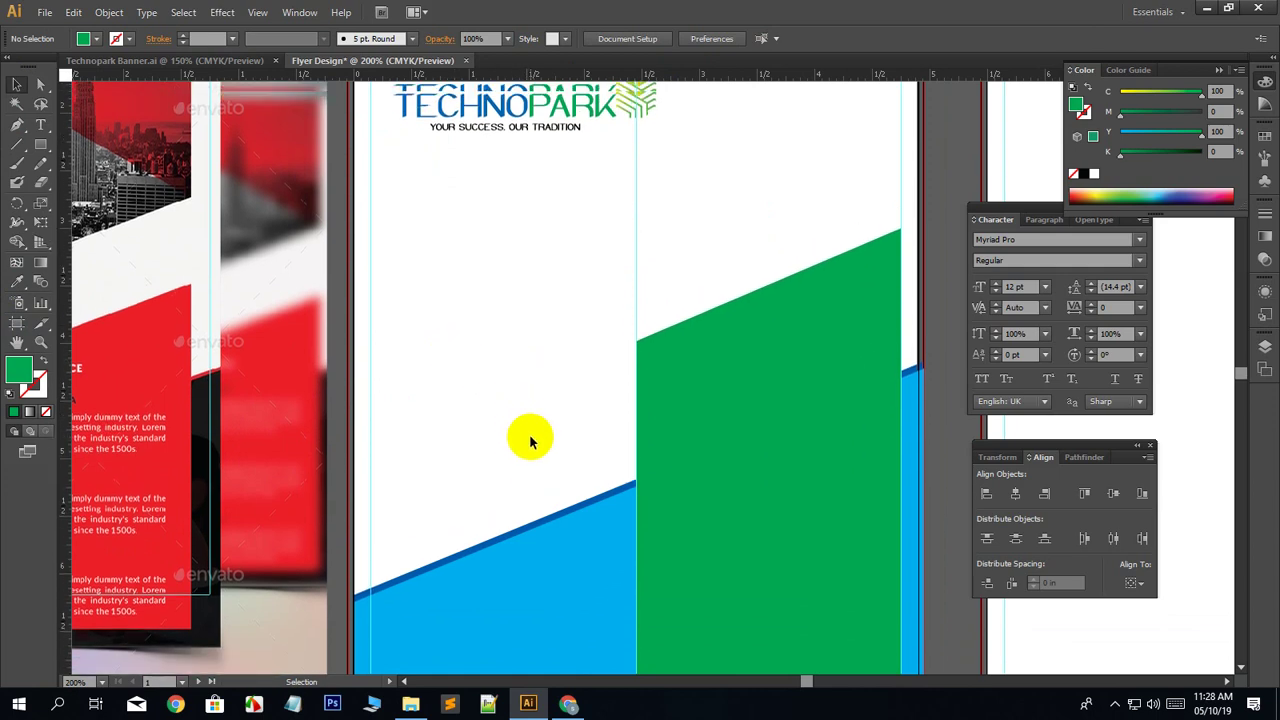
pyautogui.hotkey('ctrl', '-')
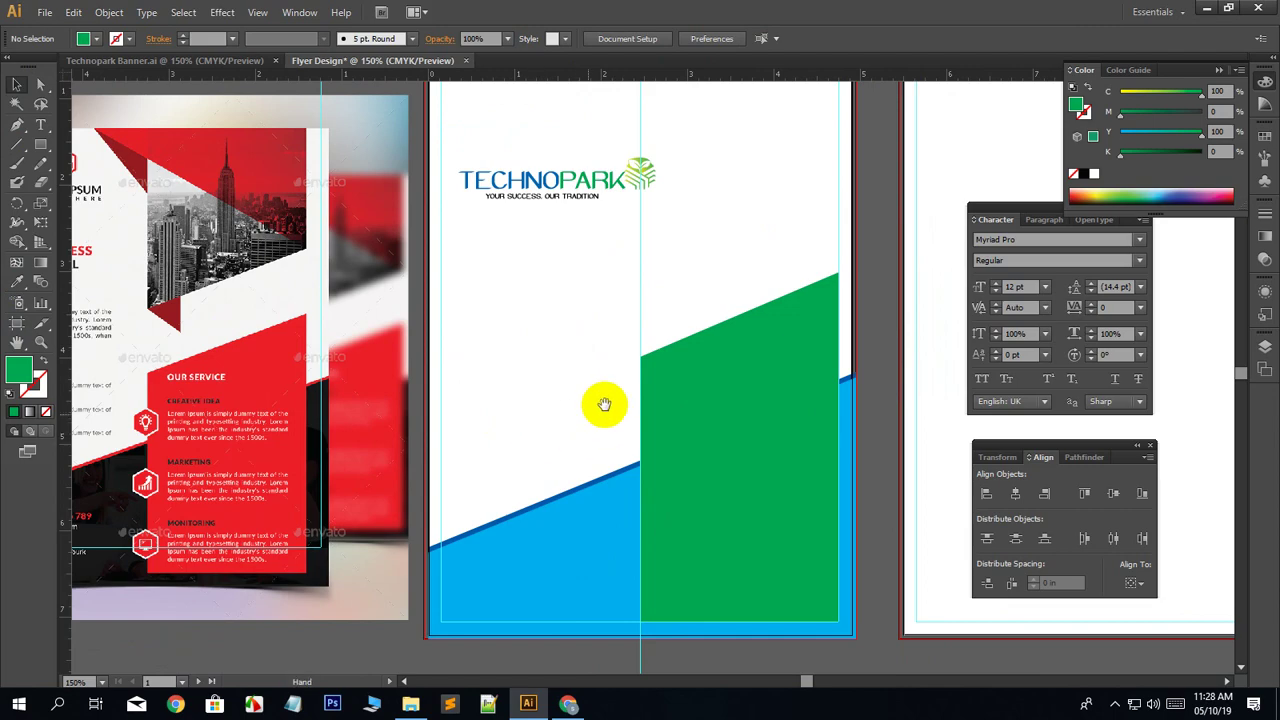
pyautogui.moveTo(525, 395); pyautogui.dragTo(665, 302)
pyautogui.moveTo(599, 469)
pyautogui.mouseDown()
pyautogui.moveTo(660, 528)
pyautogui.moveTo(640, 374)
pyautogui.moveTo(526, 477)
pyautogui.moveTo(647, 471)
pyautogui.moveTo(582, 483)
pyautogui.moveTo(603, 477)
pyautogui.mouseUp()
pyautogui.click(19, 127)
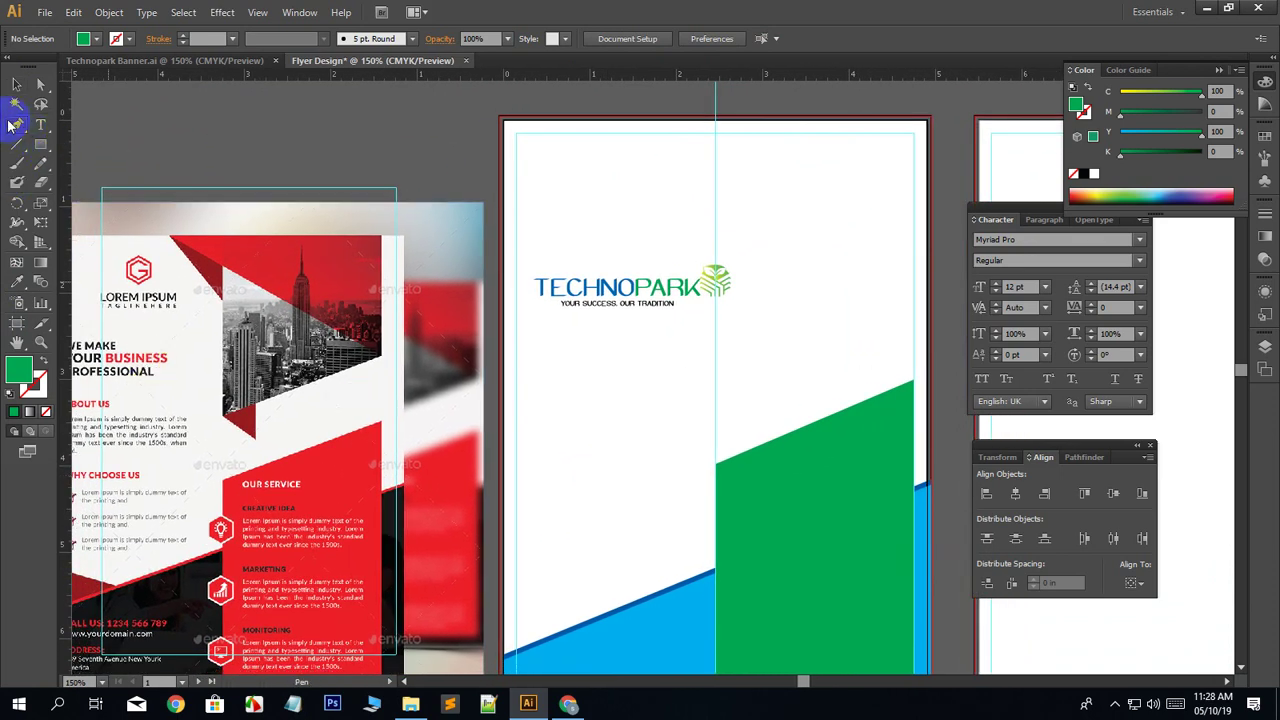
pyautogui.scroll(1, 885, 240)
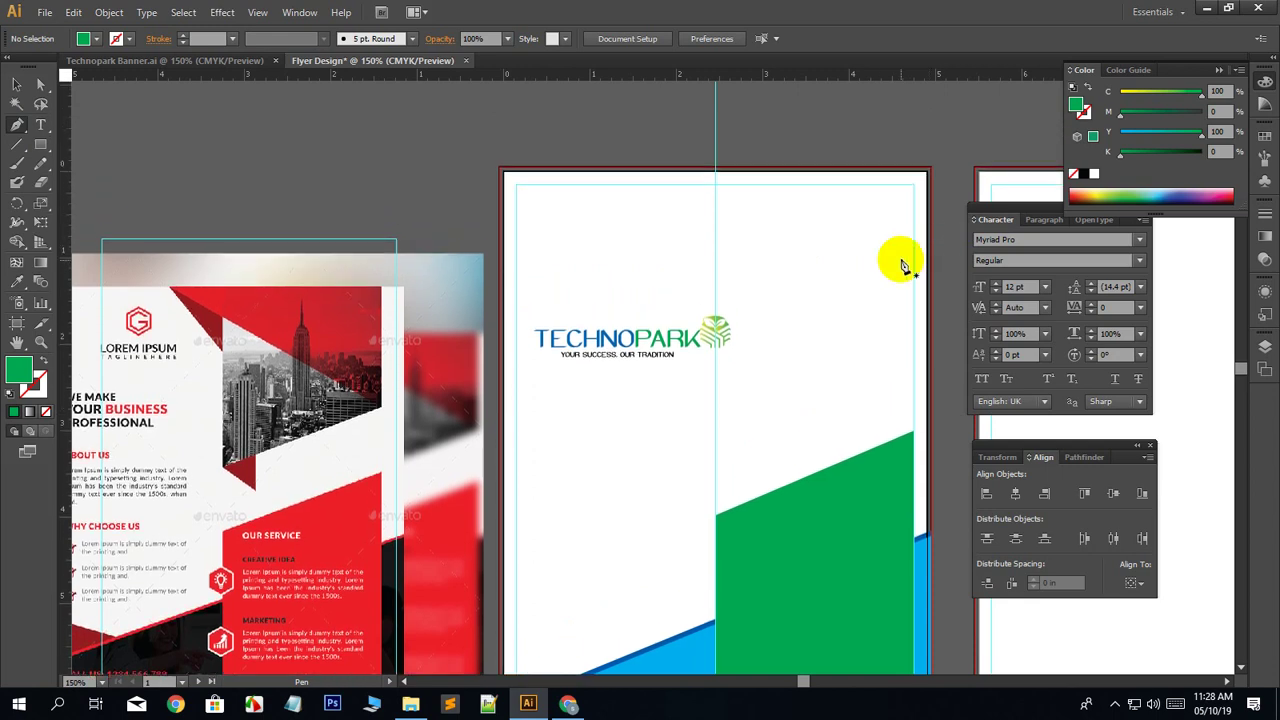
pyautogui.scroll(-2, 880, 270)
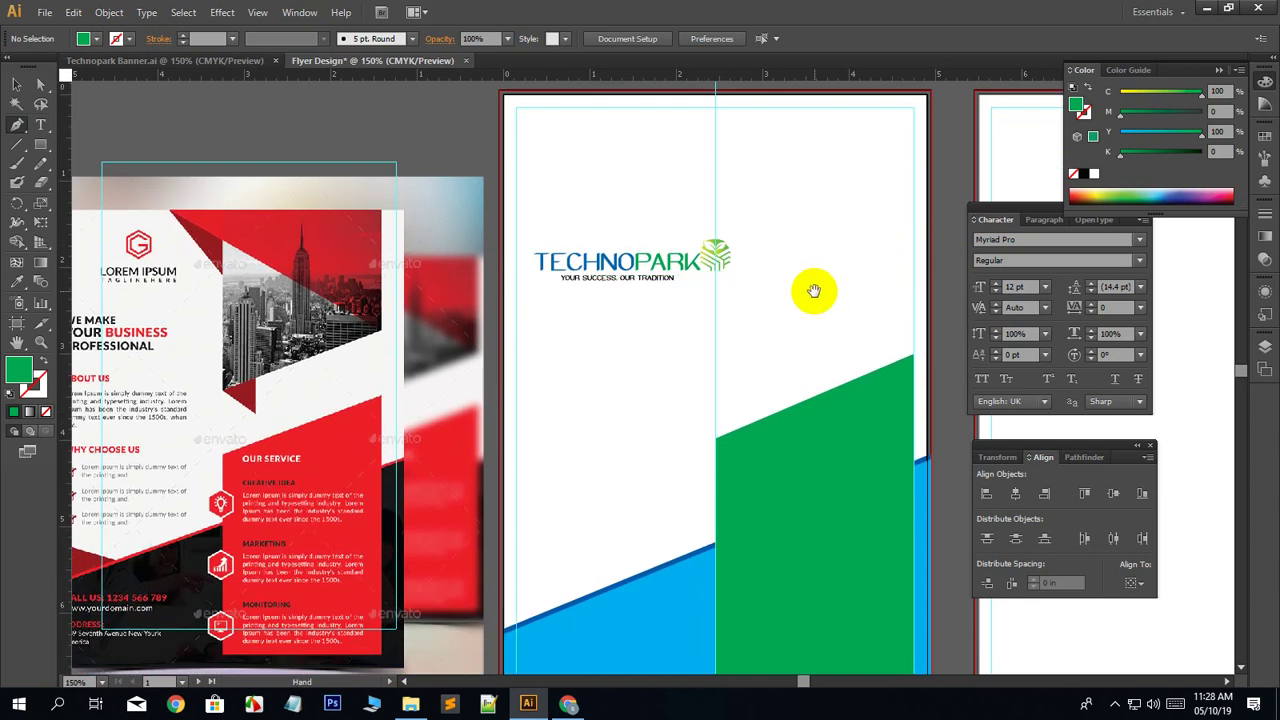
pyautogui.moveTo(814, 289); pyautogui.dragTo(757, 303)
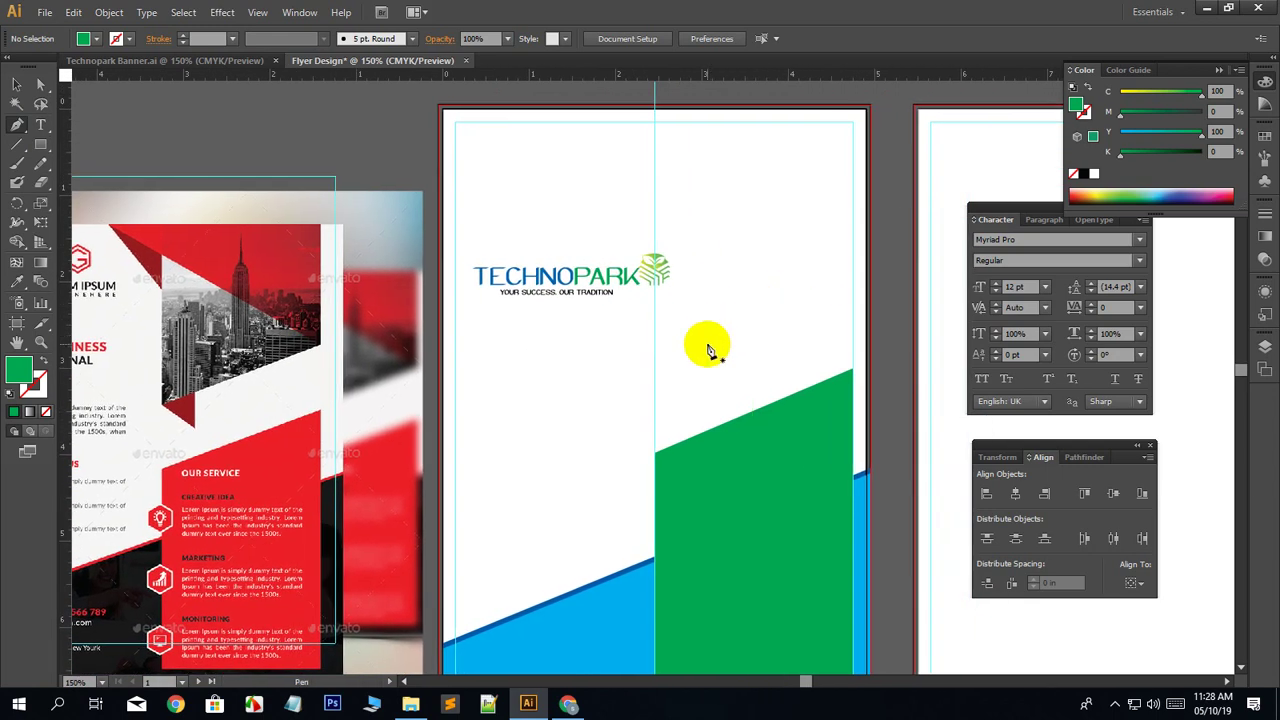
pyautogui.hscroll(-2, 707, 350)
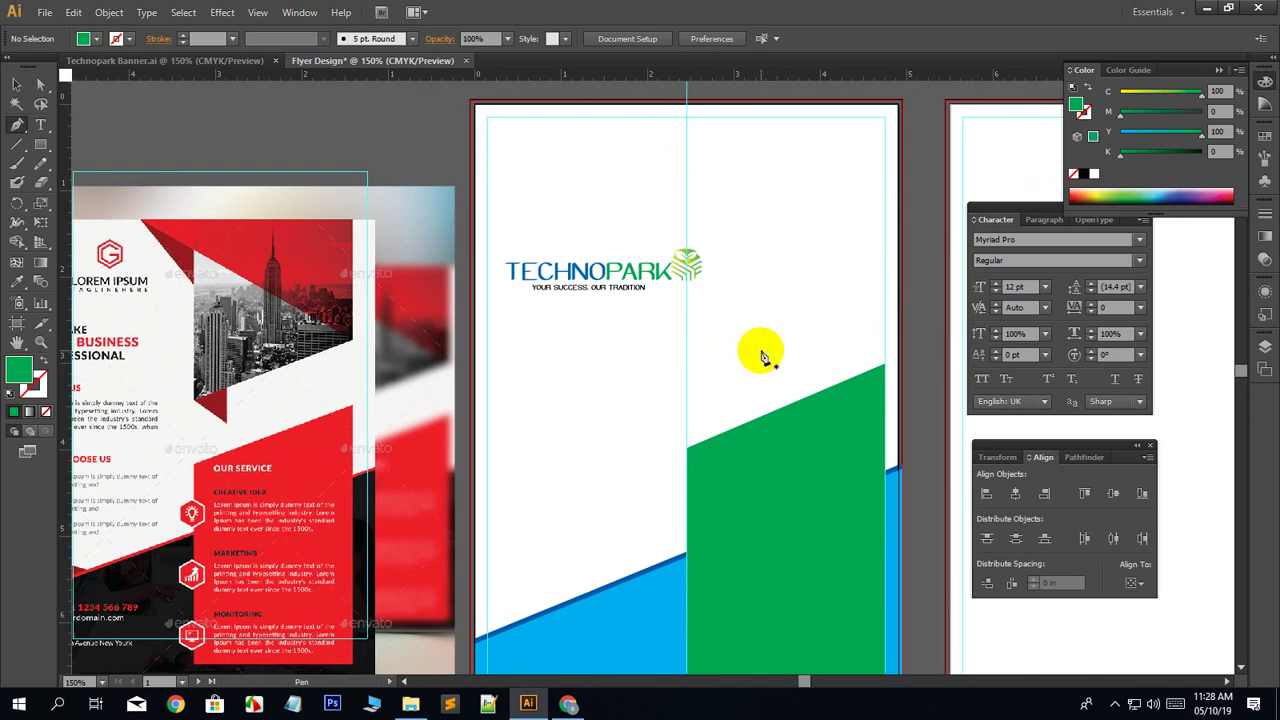
pyautogui.click(687, 369)
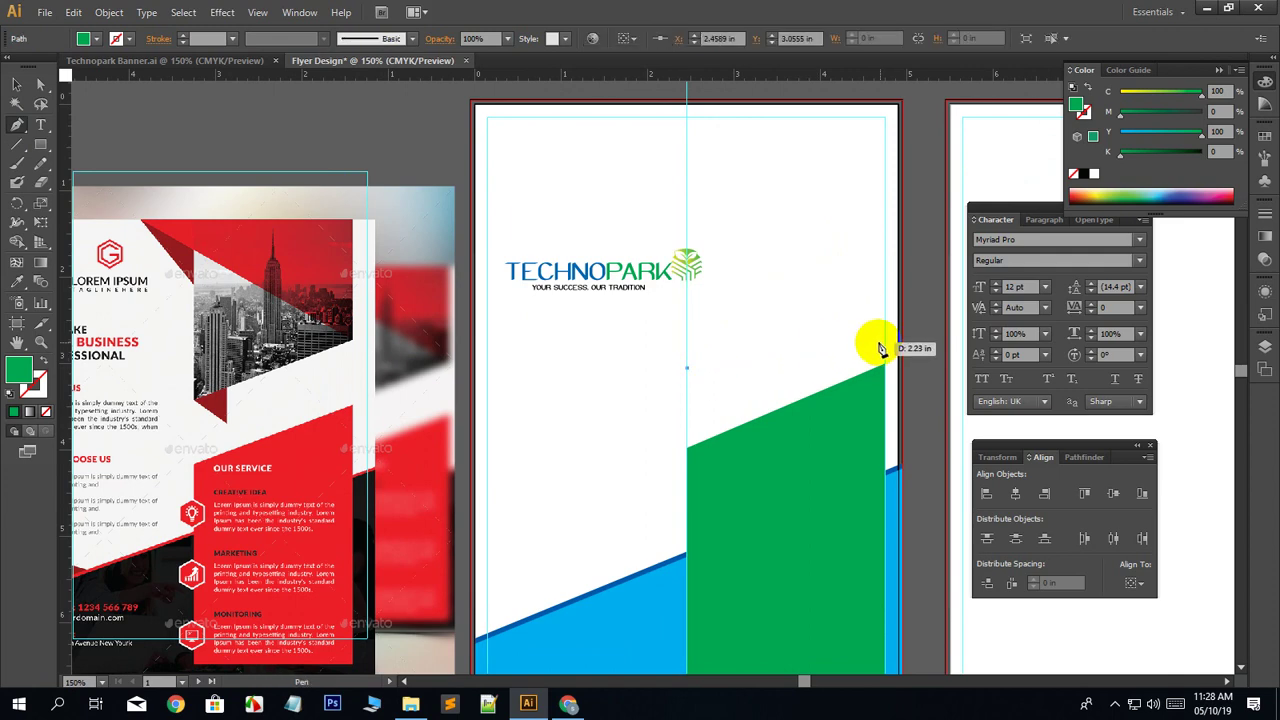
pyautogui.click(885, 290)
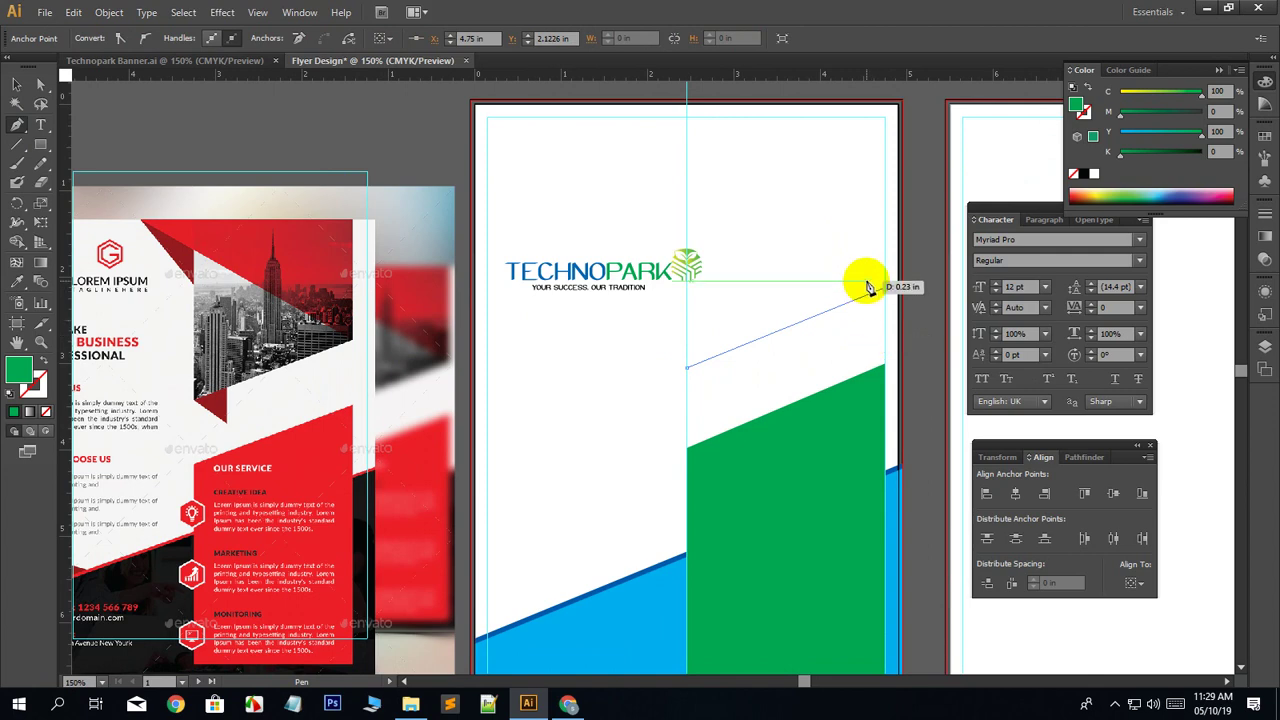
# Extend the path up to the top bleed edge at Y -0.05 in, swap its green fill to the stroke, and close the four-sided frame.
pyautogui.click(940, 287)
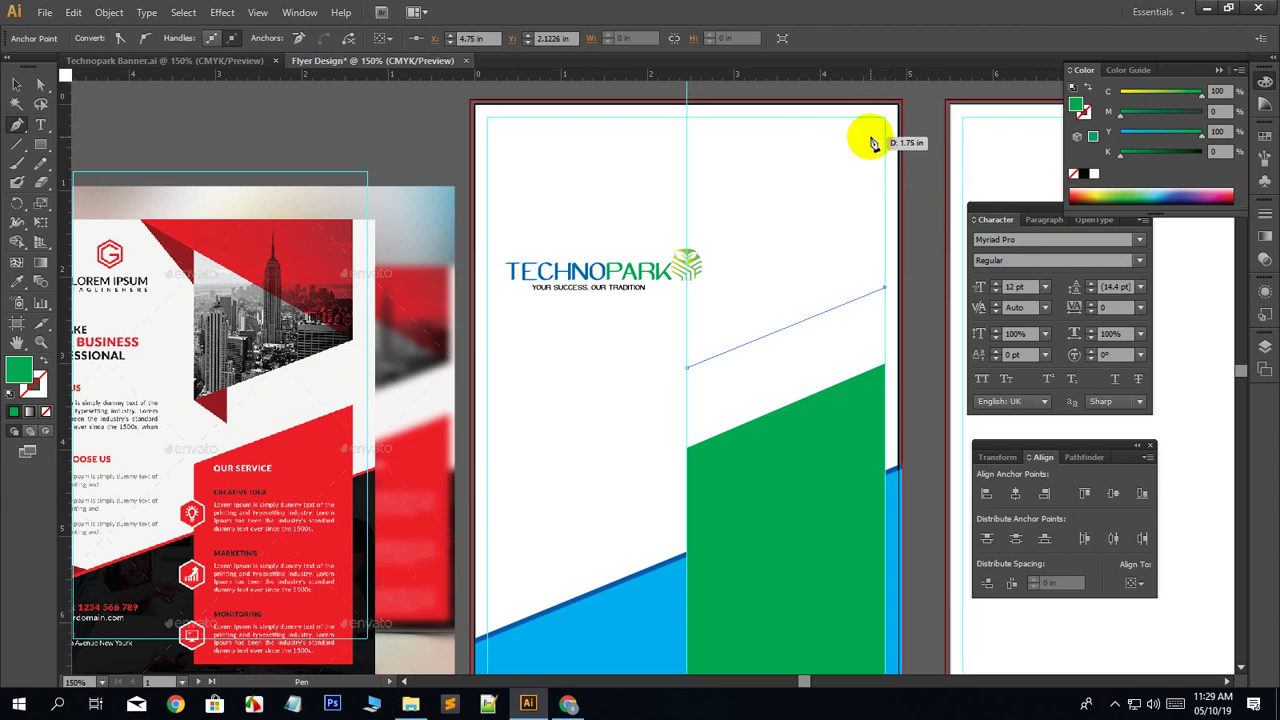
pyautogui.scroll(1, 872, 145)
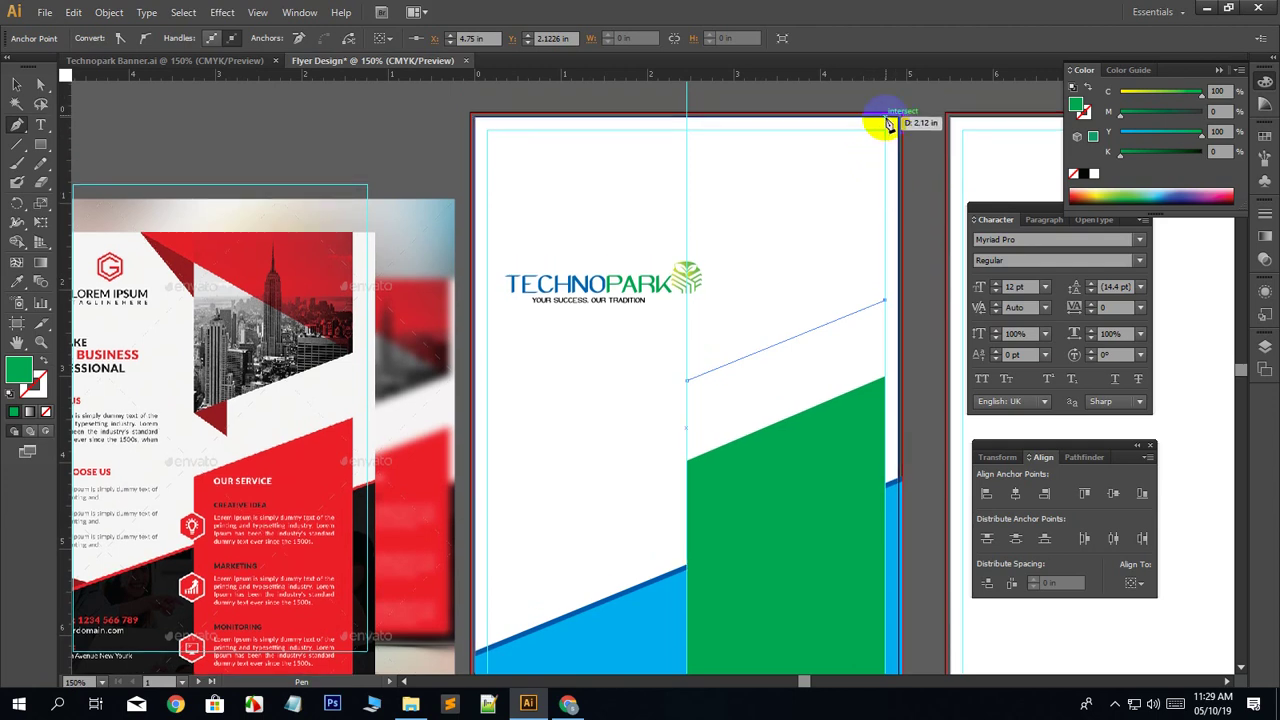
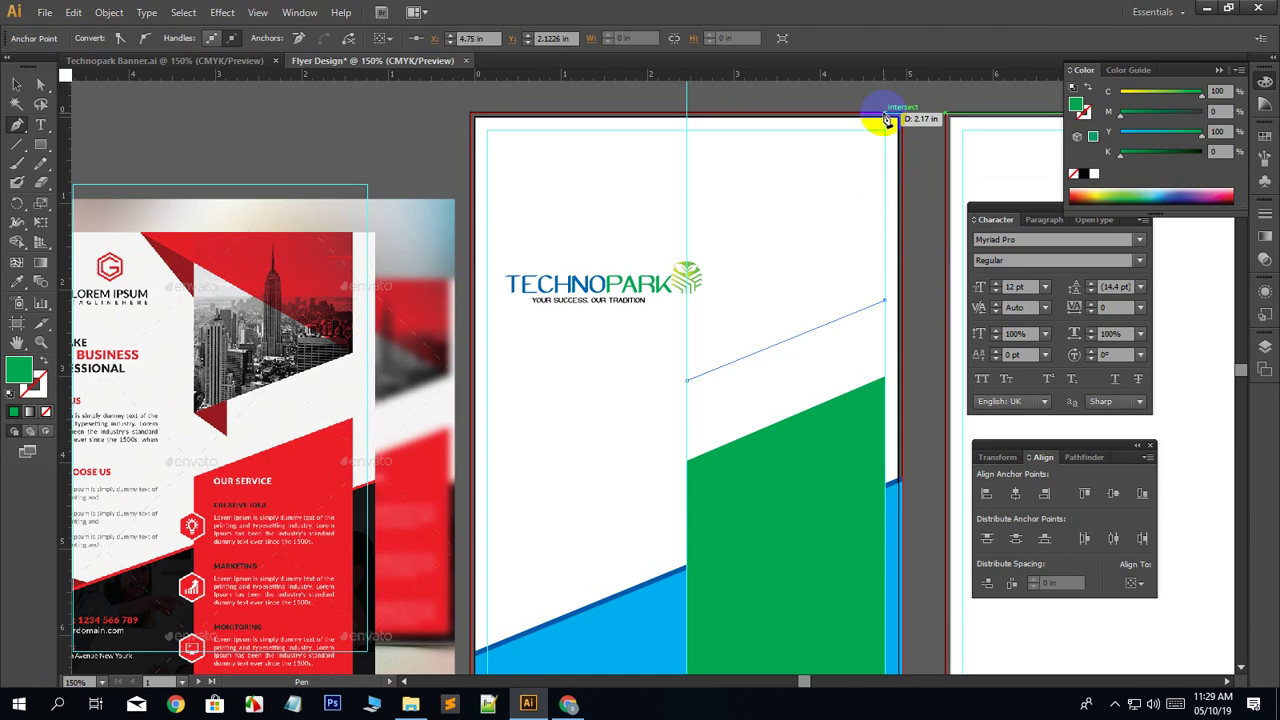
pyautogui.click(884, 118)
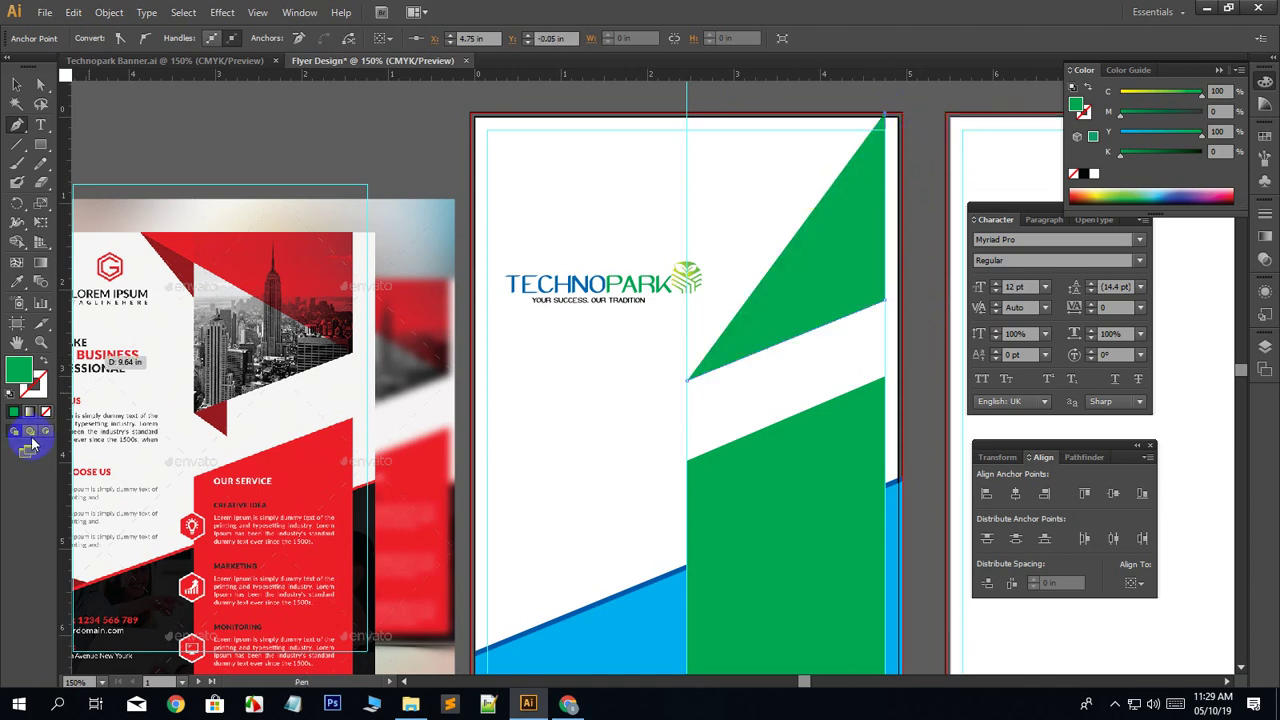
pyautogui.click(46, 364)
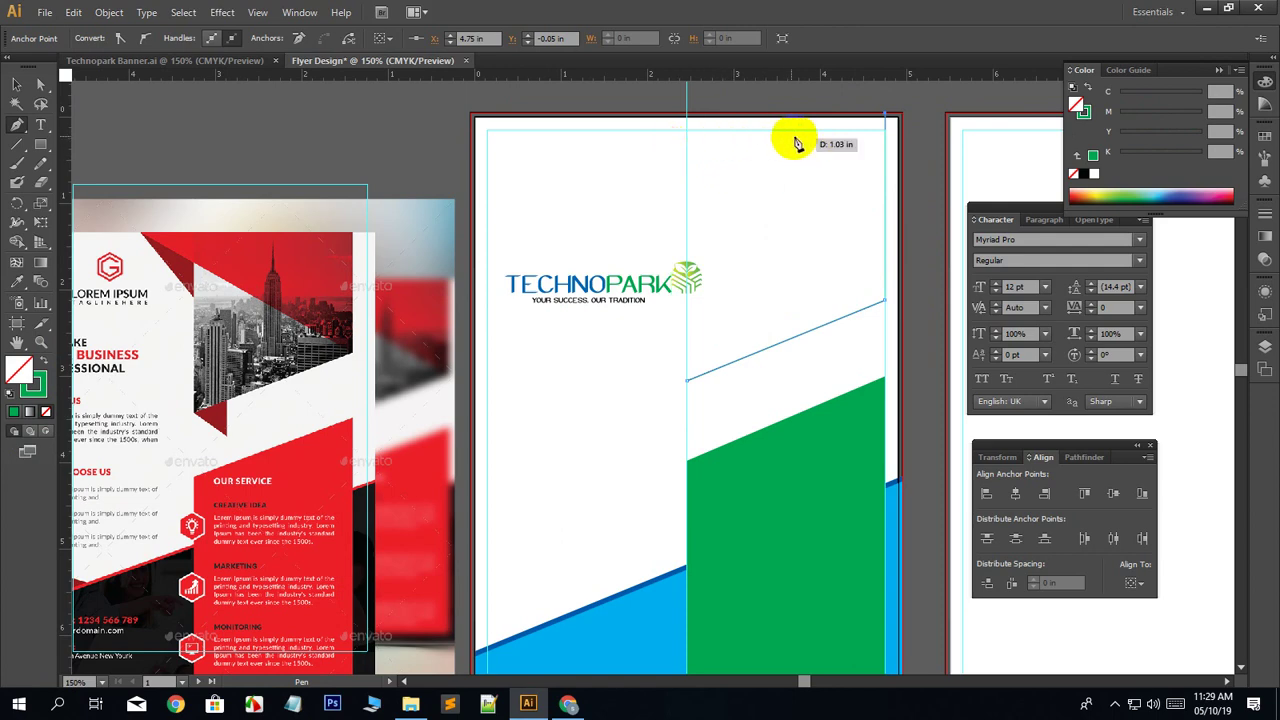
pyautogui.click(688, 119)
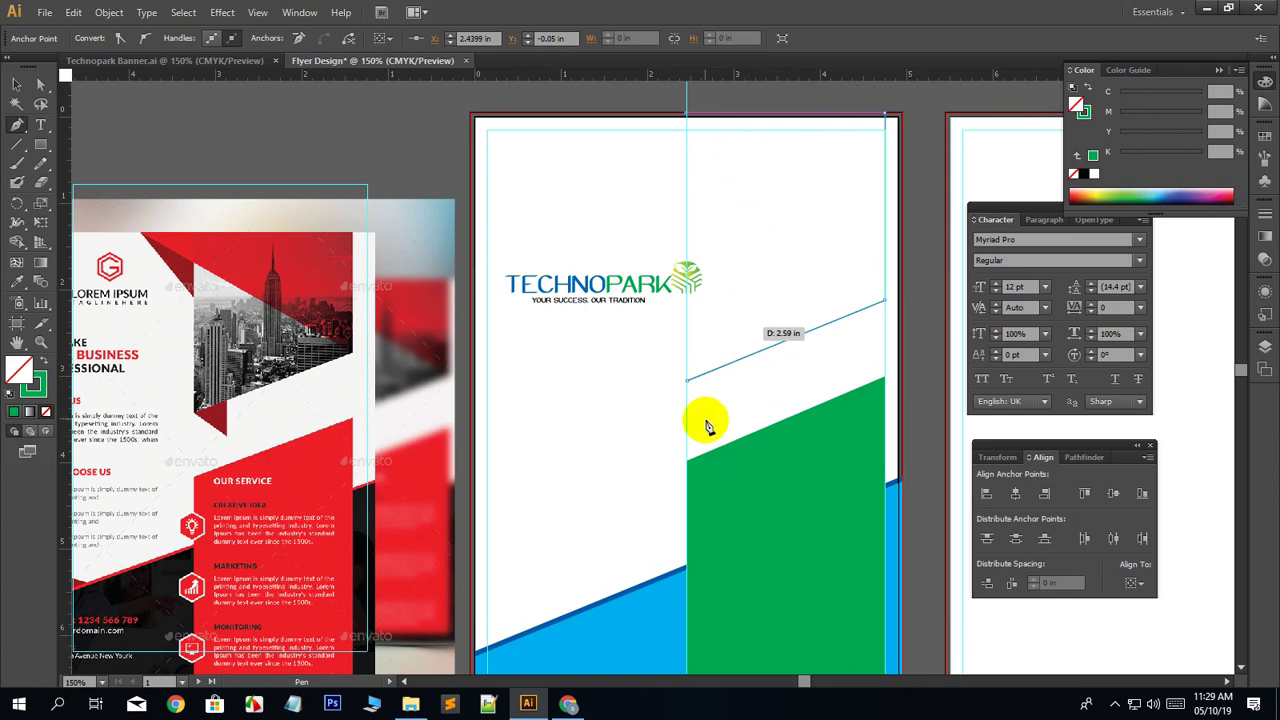
pyautogui.click(688, 383)
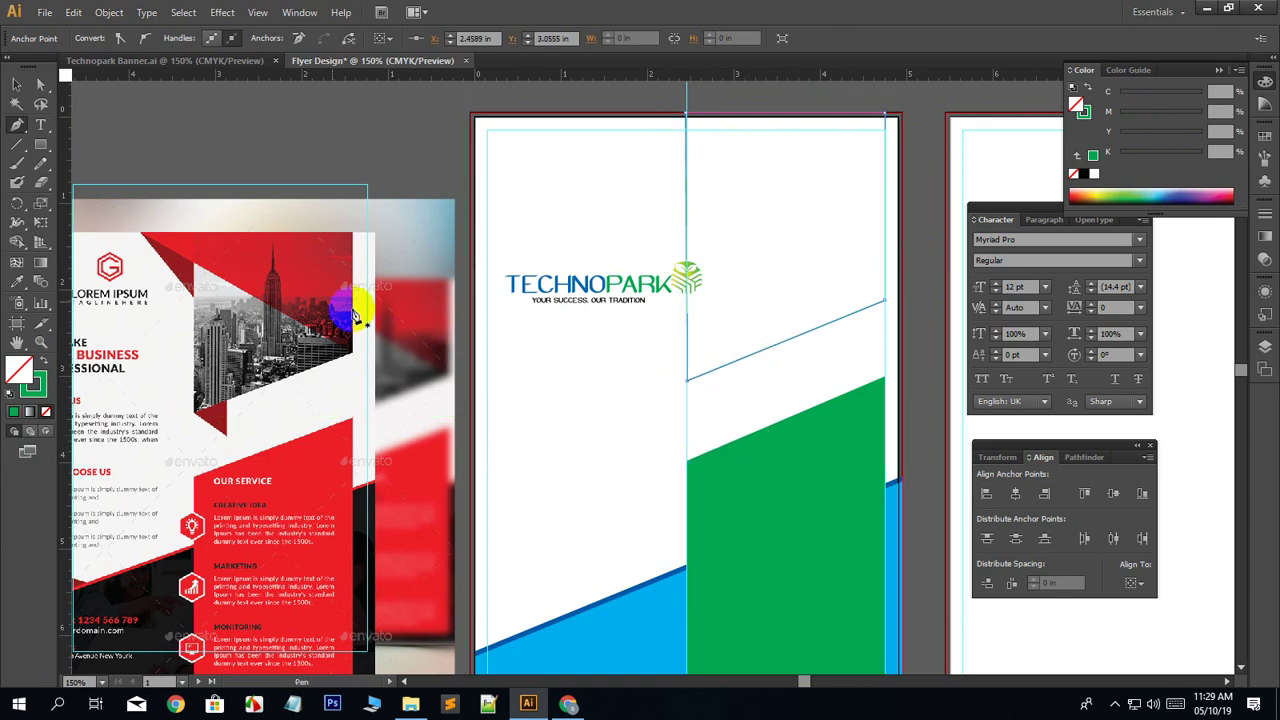
pyautogui.click(17, 85)
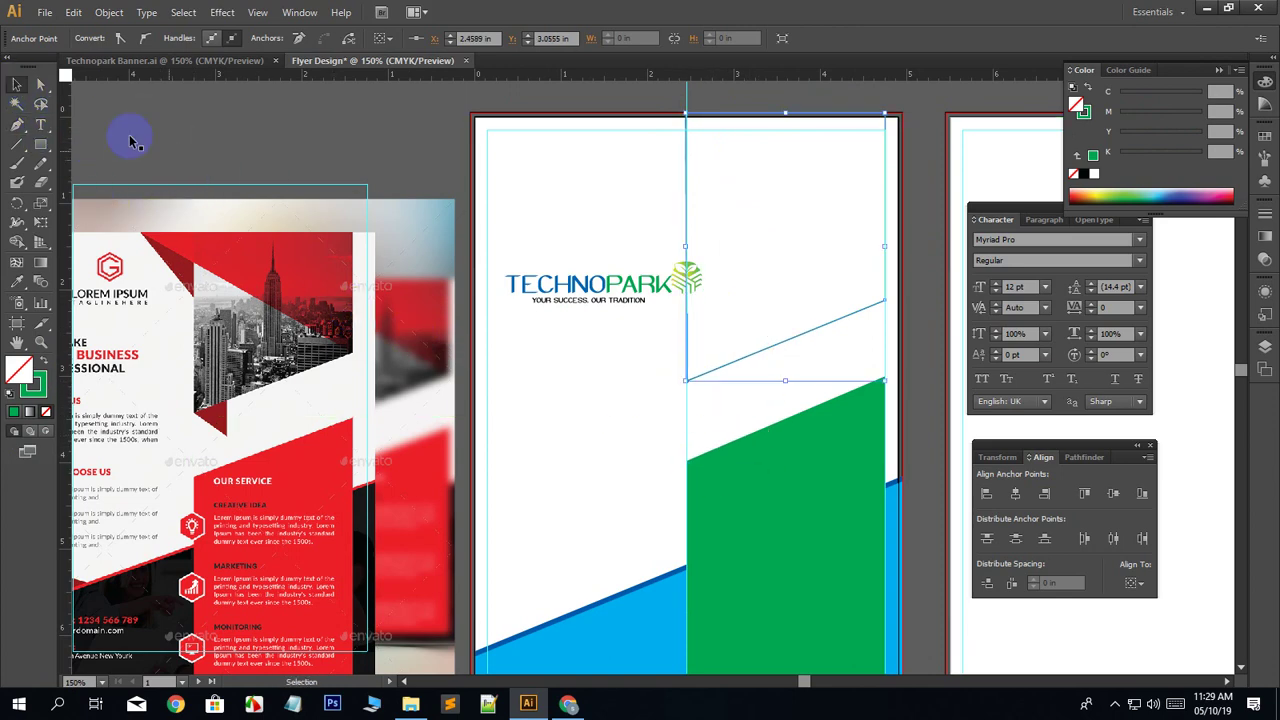
# Shift the upper-left anchor of the green-outlined frame to about X 2.45 in, onto the vertical guide.
pyautogui.scroll(3, 863, 286)
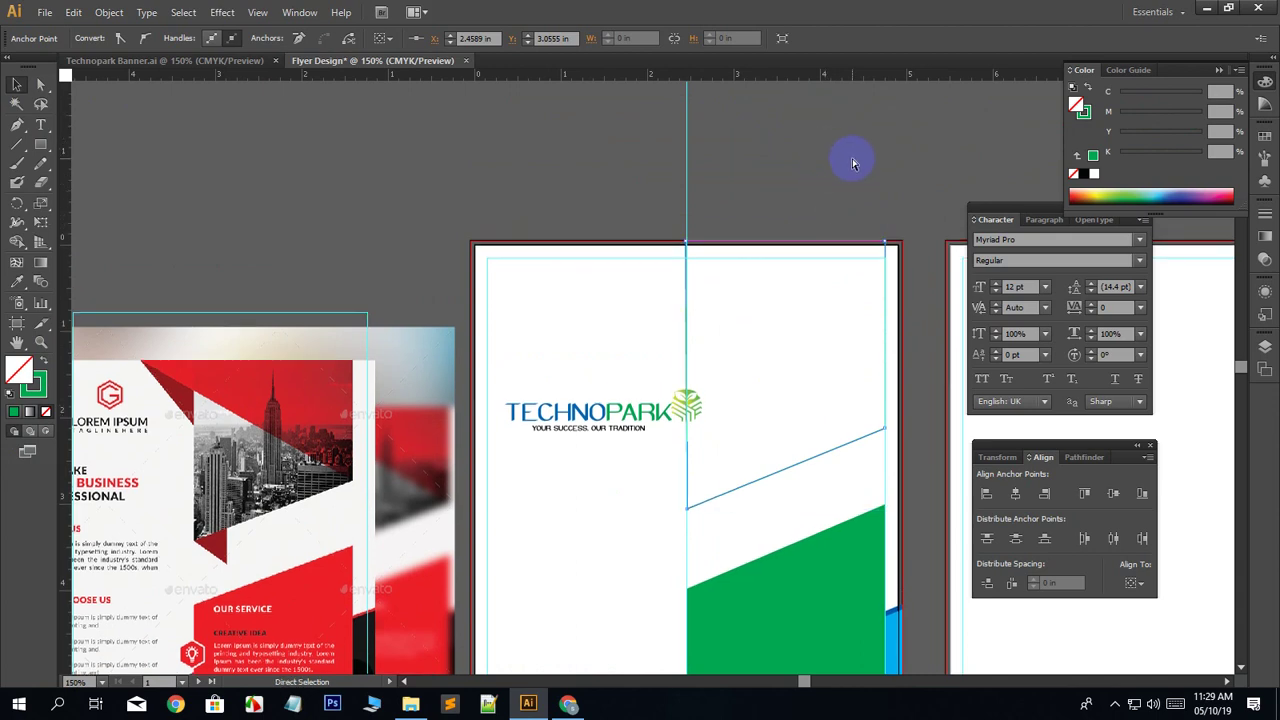
pyautogui.hotkey('ctrl', '=')
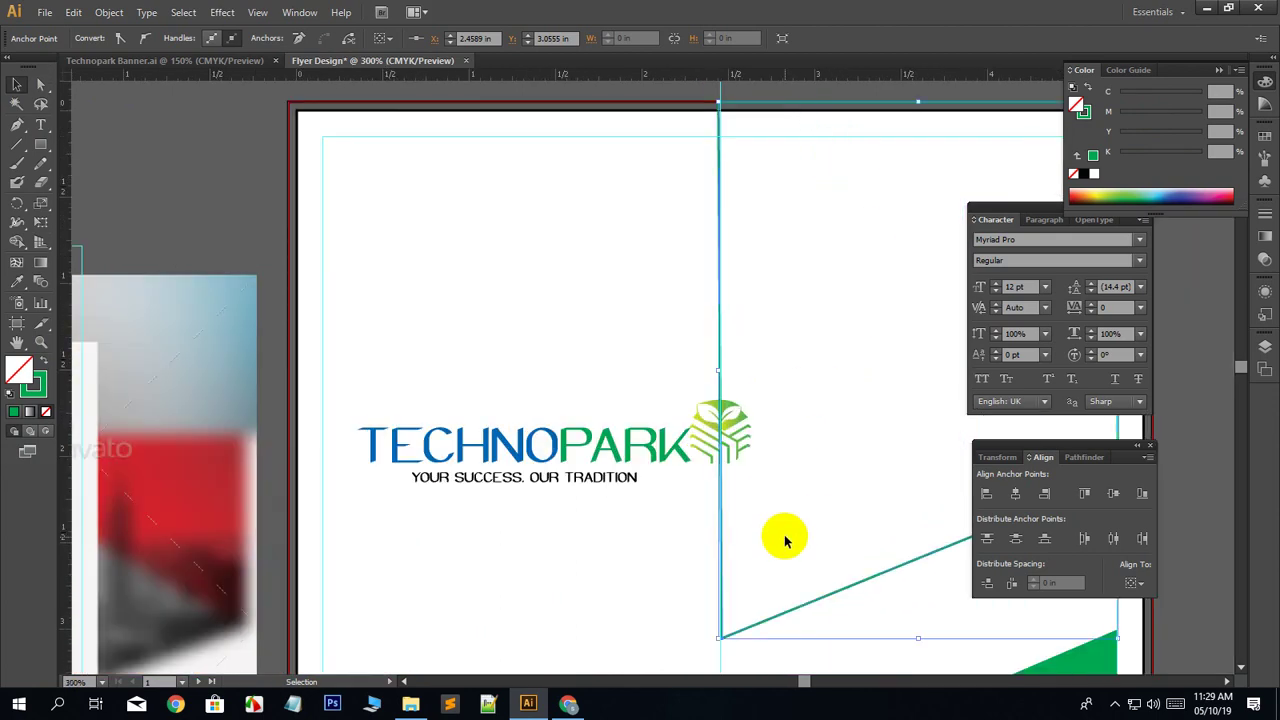
pyautogui.click(694, 651)
pyautogui.click(741, 637)
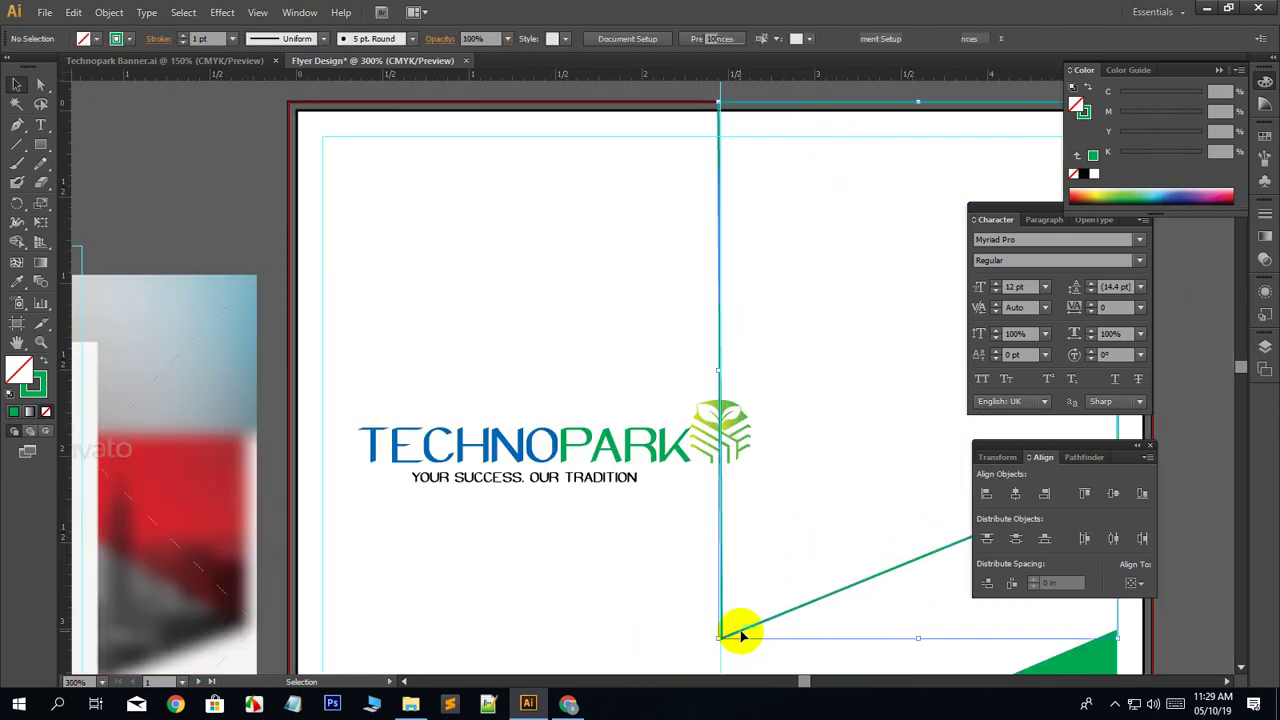
pyautogui.scroll(2, 677, 557)
pyautogui.click(41, 84)
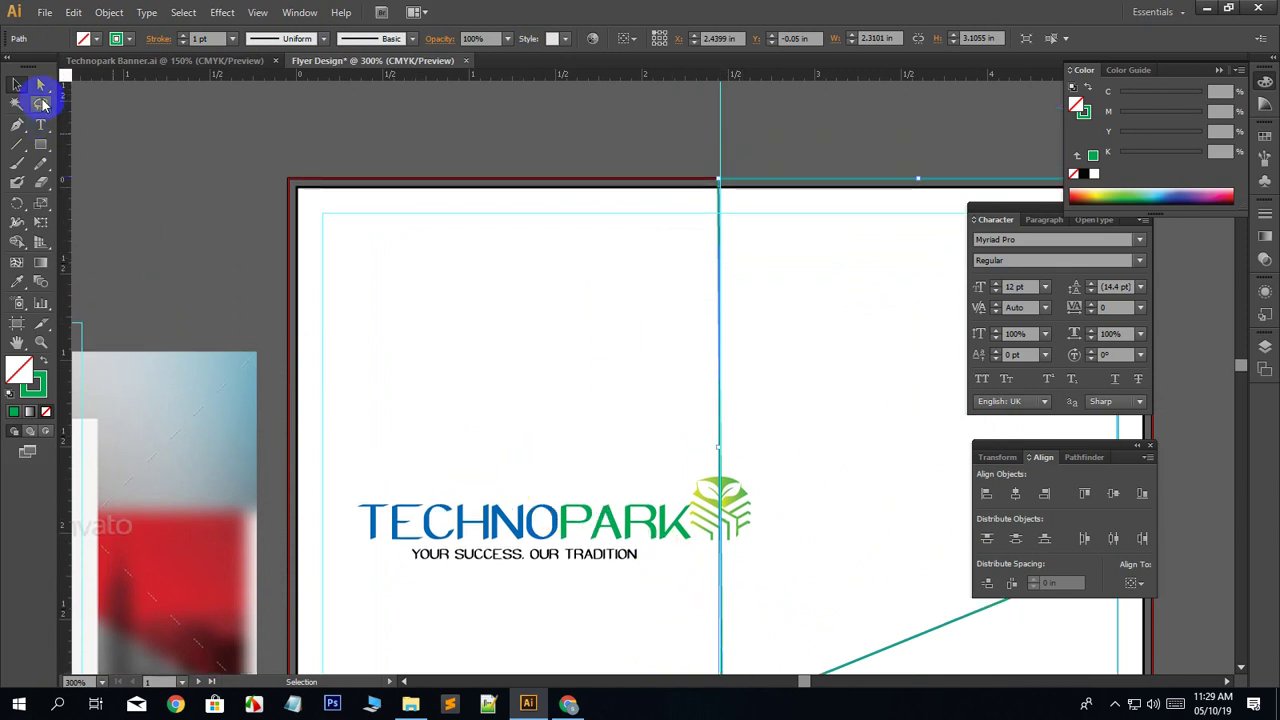
pyautogui.moveTo(686, 194); pyautogui.dragTo(808, 216)
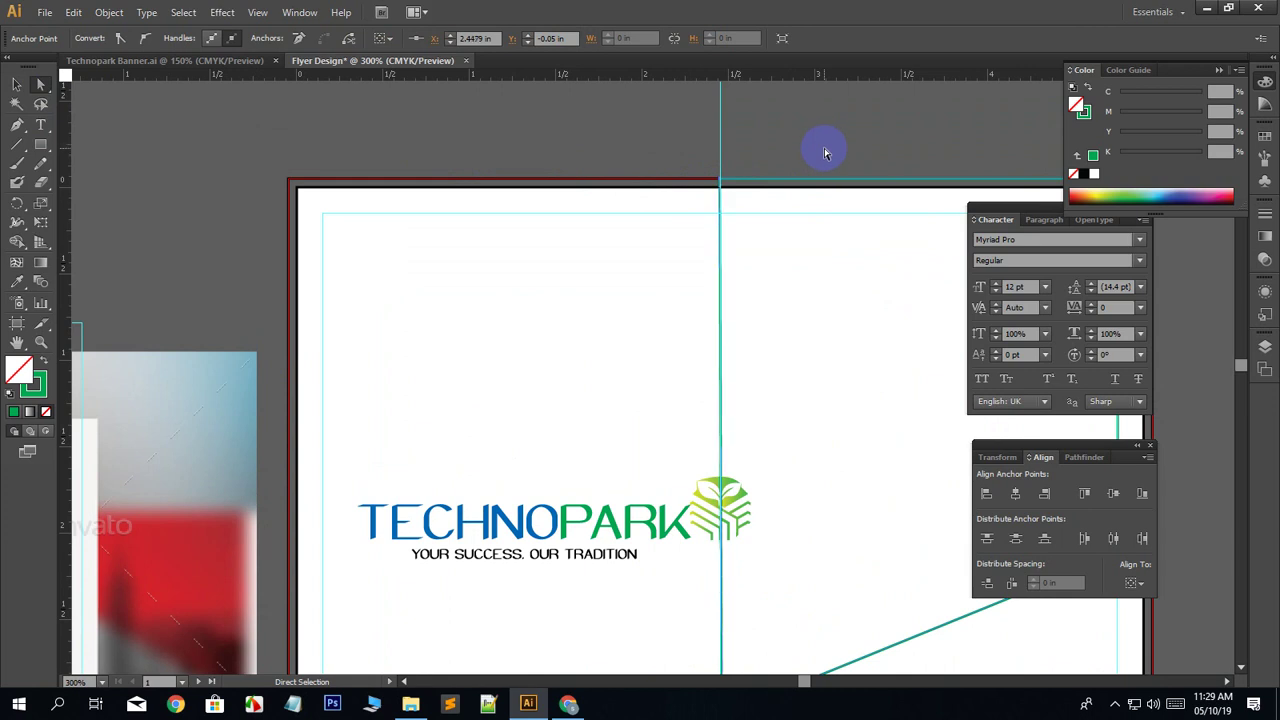
pyautogui.scroll(-2, 827, 495)
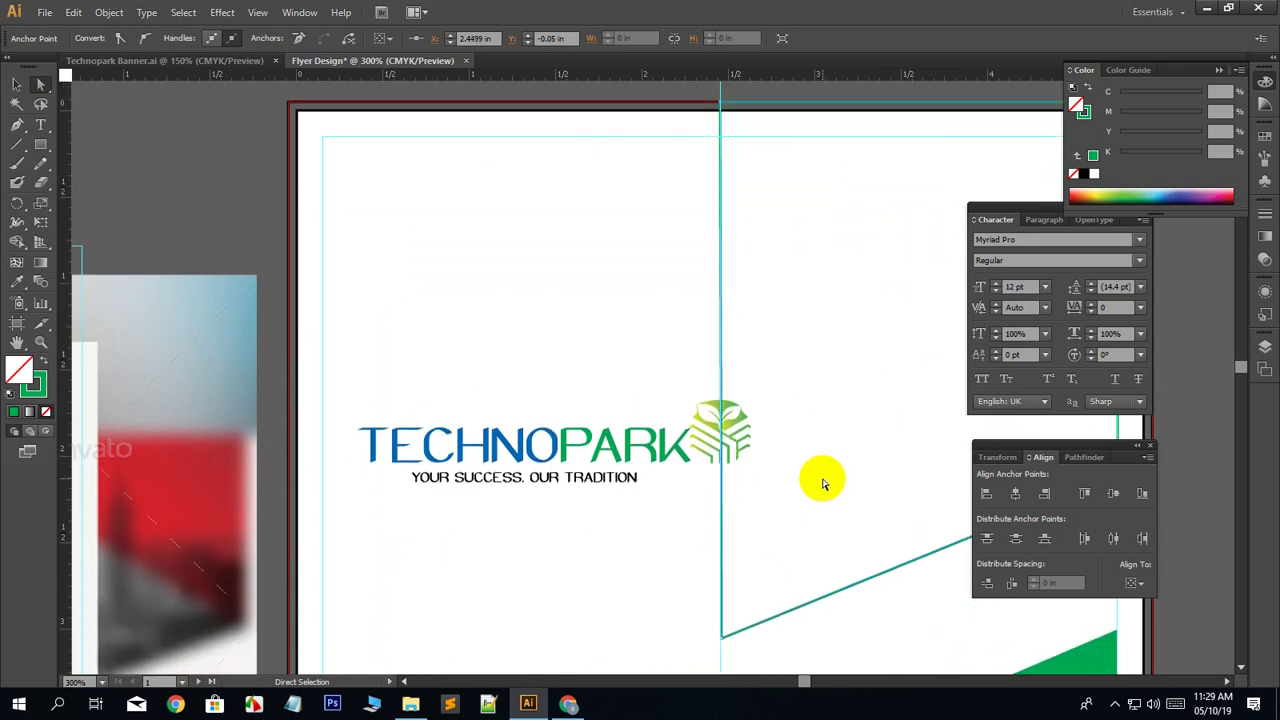
pyautogui.scroll(1, 822, 484)
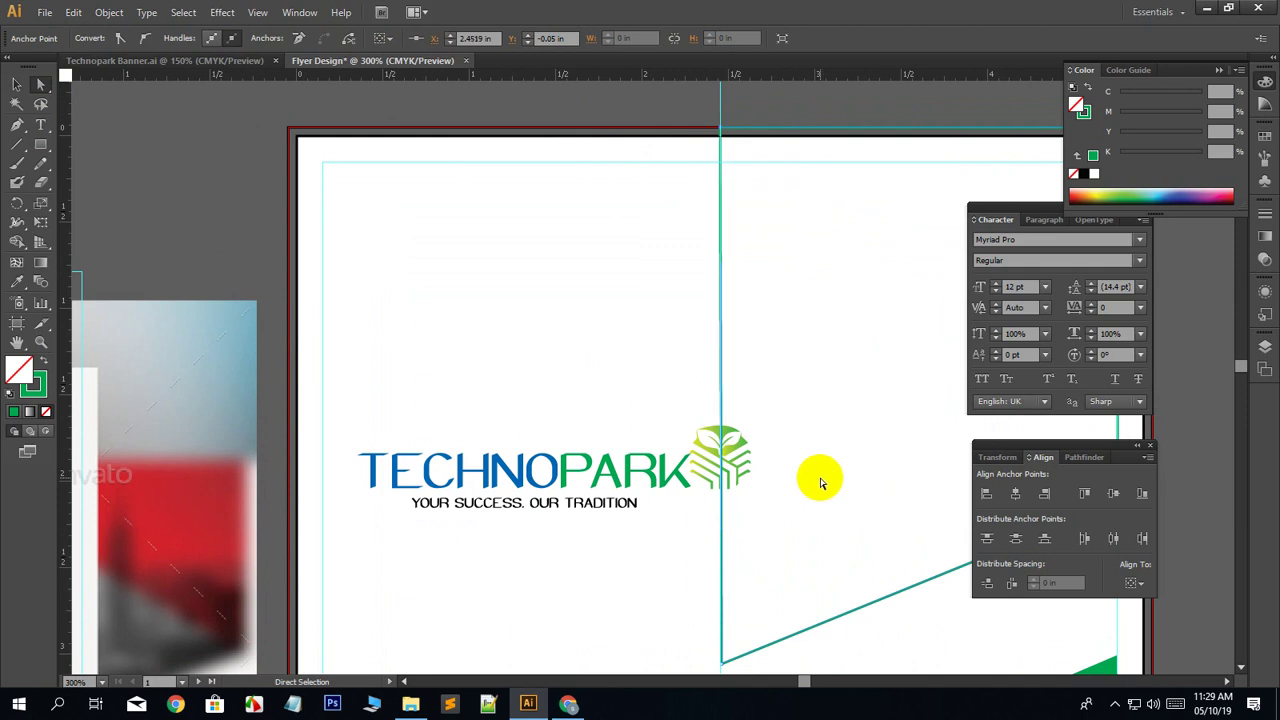
pyautogui.scroll(-1, 763, 660)
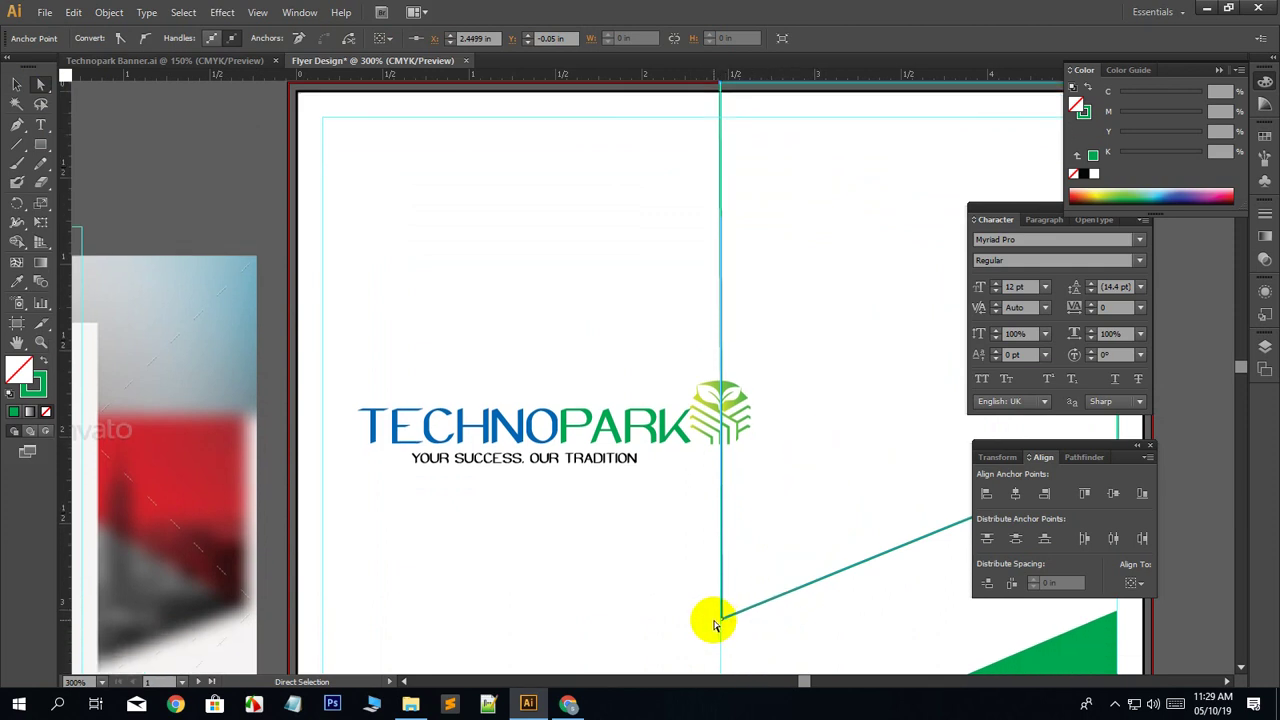
# Shift the frame's lower-left anchor to about X 2.455 in to straighten its left edge, and deselect the frame.
pyautogui.click(723, 620)
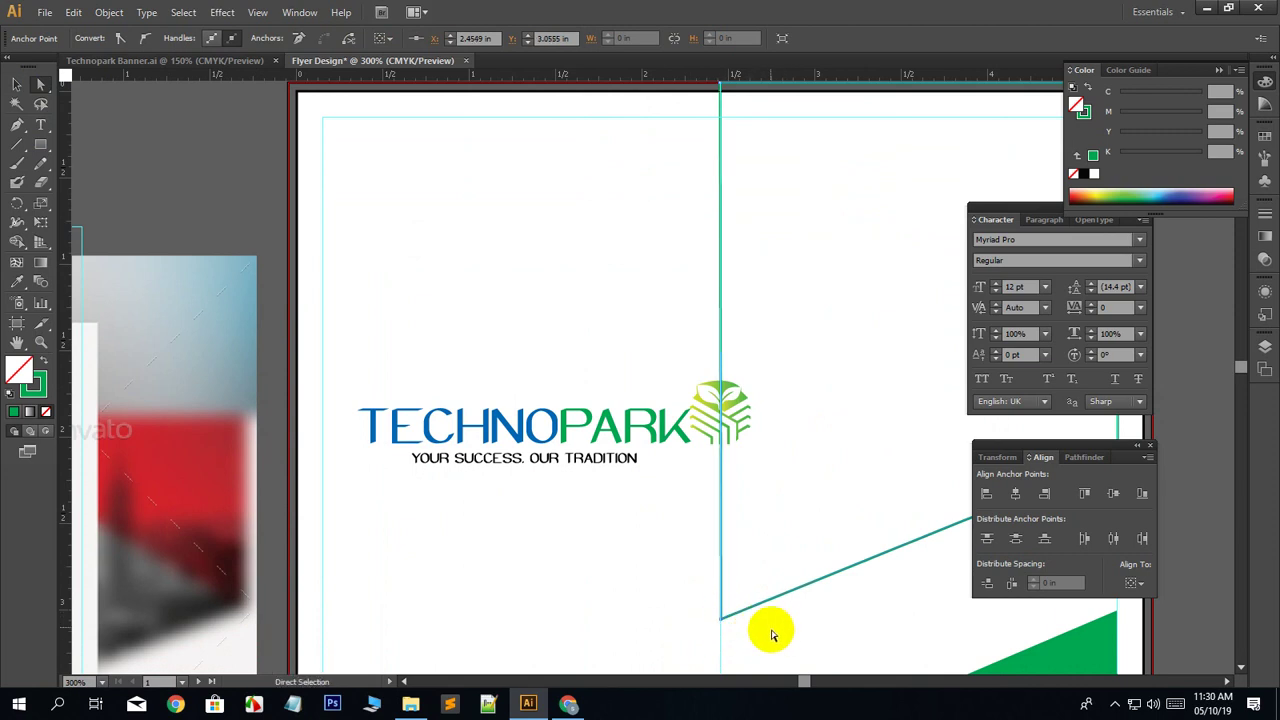
pyautogui.scroll(1, 765, 600)
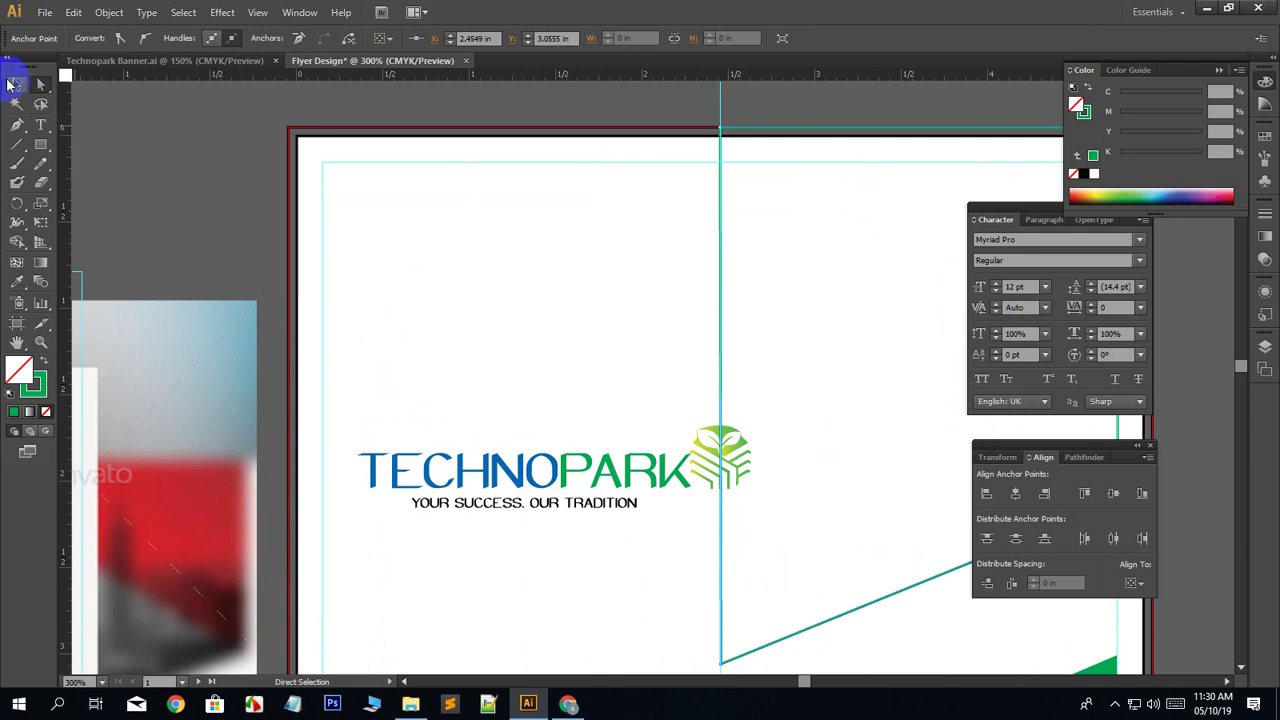
pyautogui.click(12, 84)
pyautogui.hotkey('ctrl', '-')
pyautogui.hotkey('ctrl', '-')
pyautogui.hotkey('ctrl', '-')
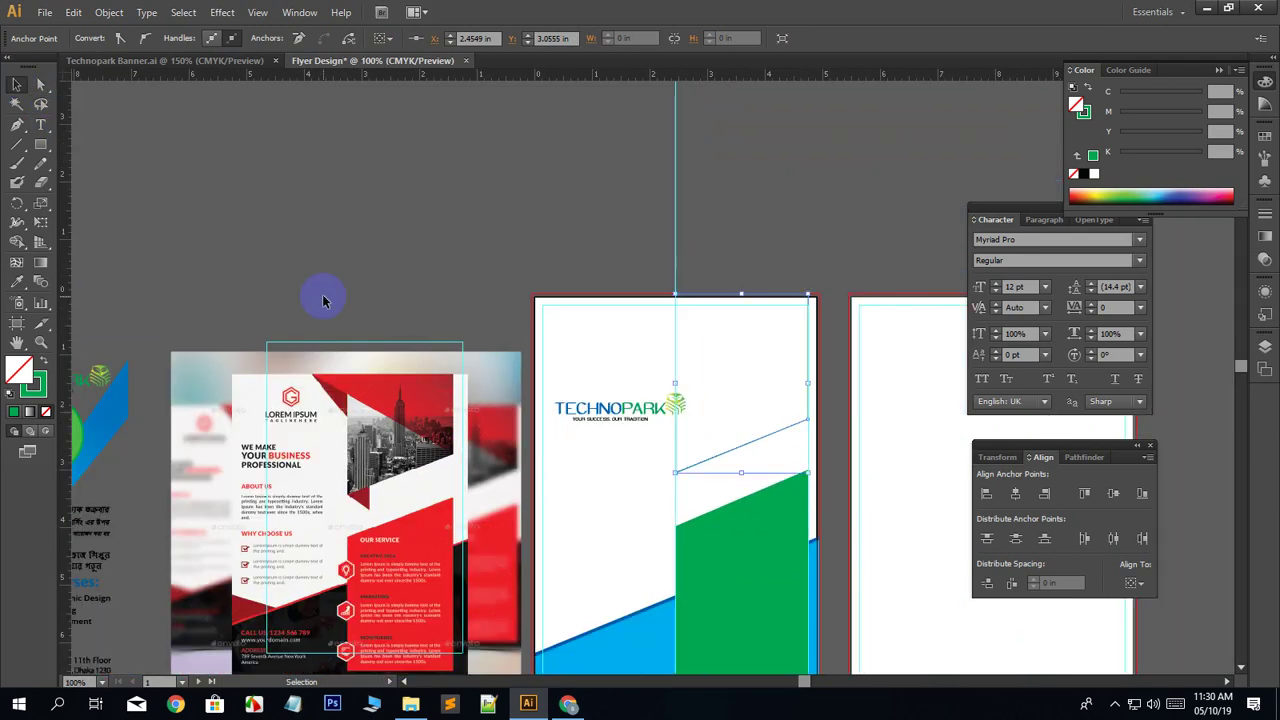
pyautogui.click(763, 238)
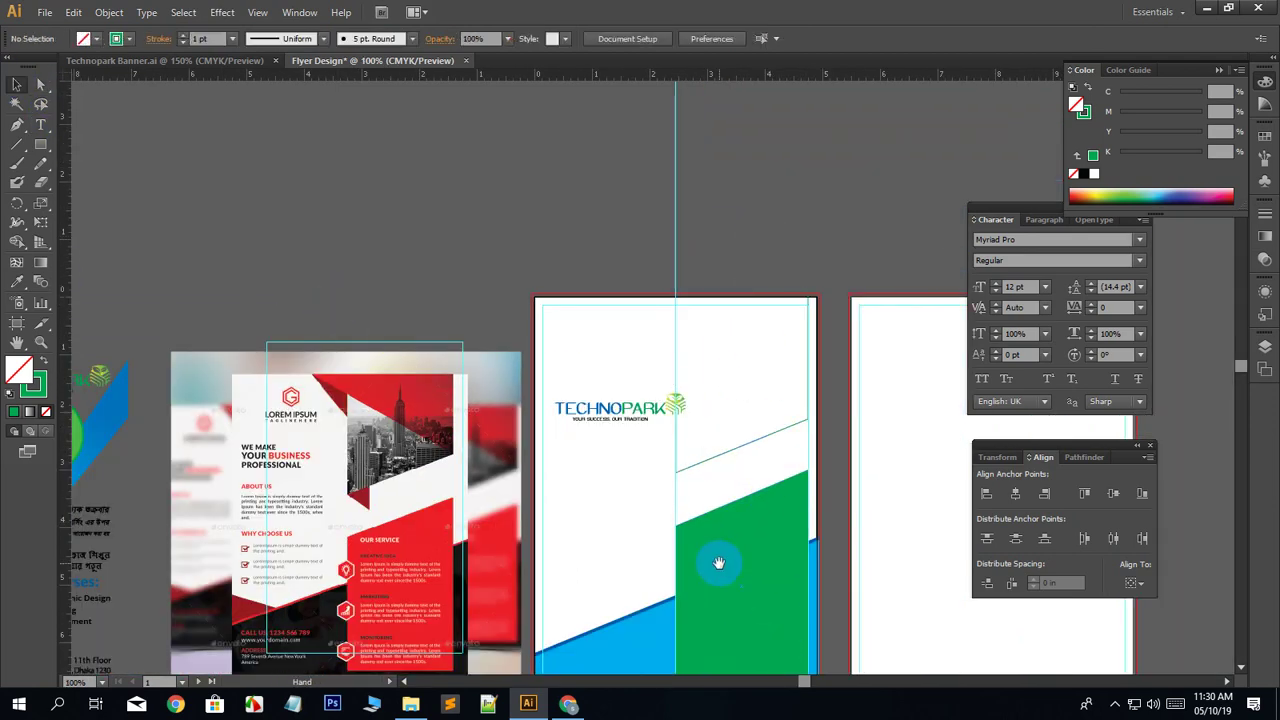
# Raise the frame's lower-right anchor to about Y 2.09 in to adjust the slanted edge above the green block, and deselect it.
pyautogui.moveTo(720, 560); pyautogui.dragTo(626, 487)
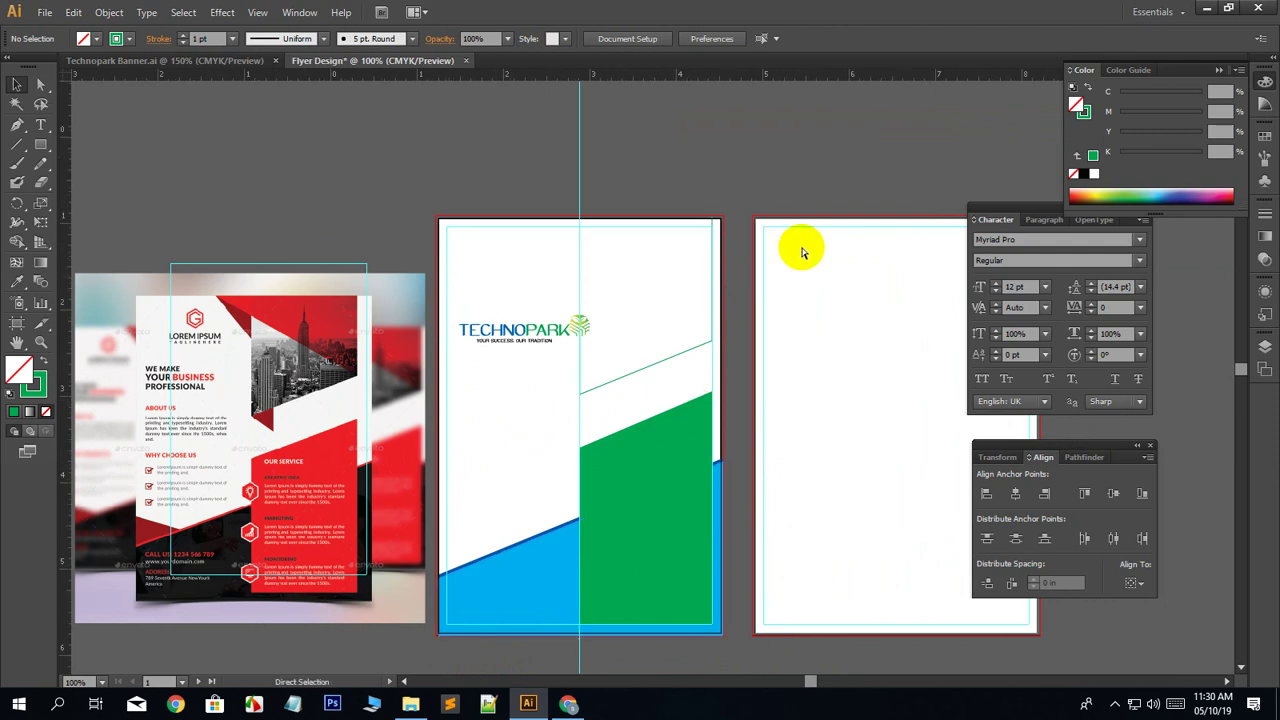
pyautogui.hotkey('ctrl', '+')
pyautogui.click(41, 84)
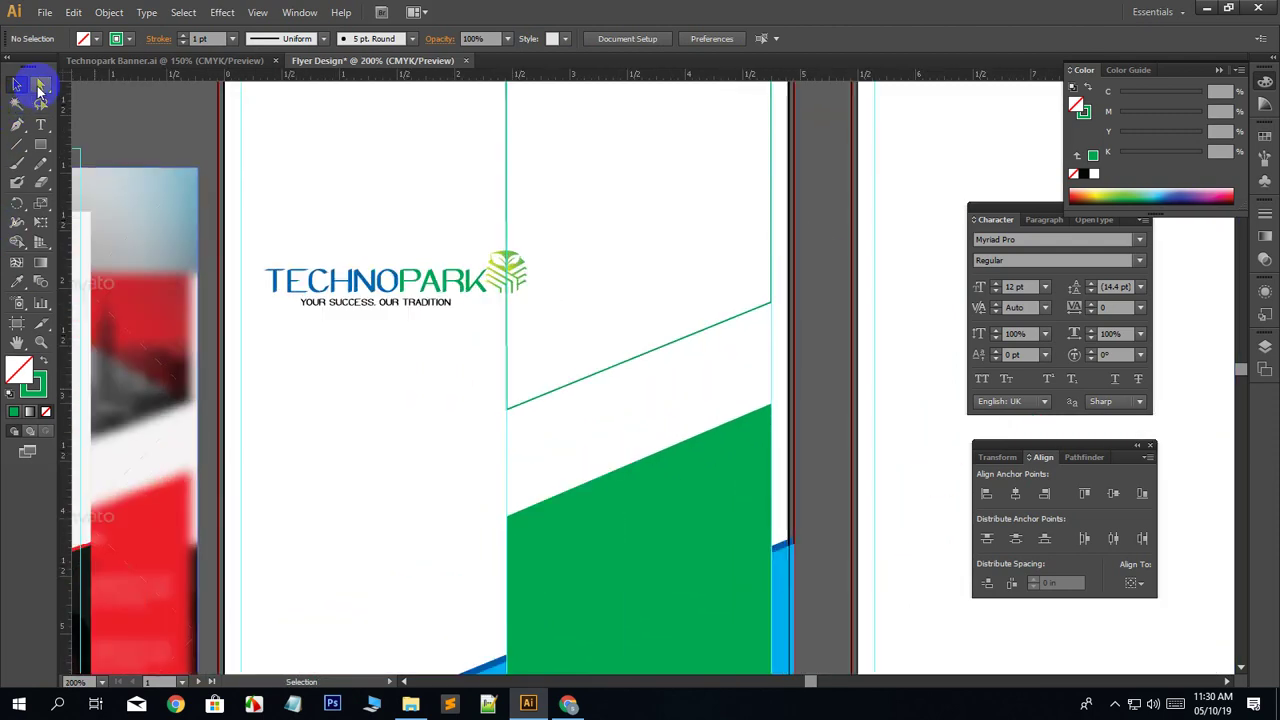
pyautogui.click(640, 356)
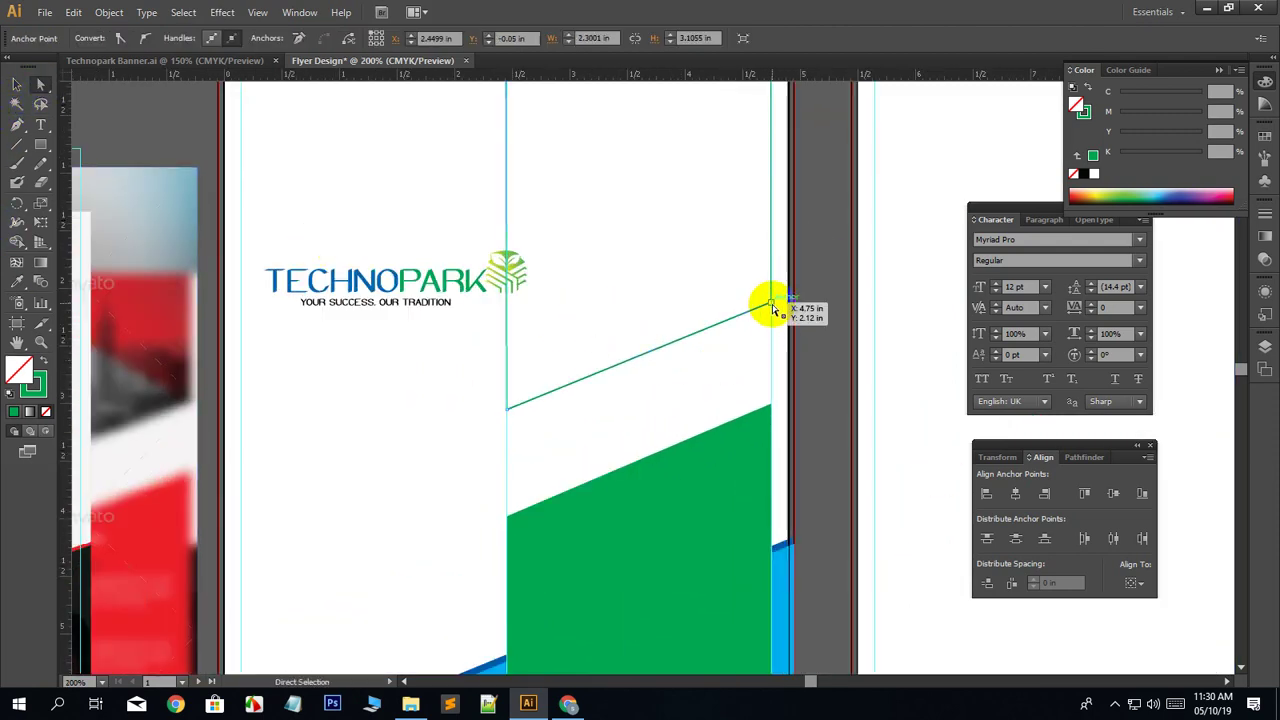
pyautogui.click(786, 328)
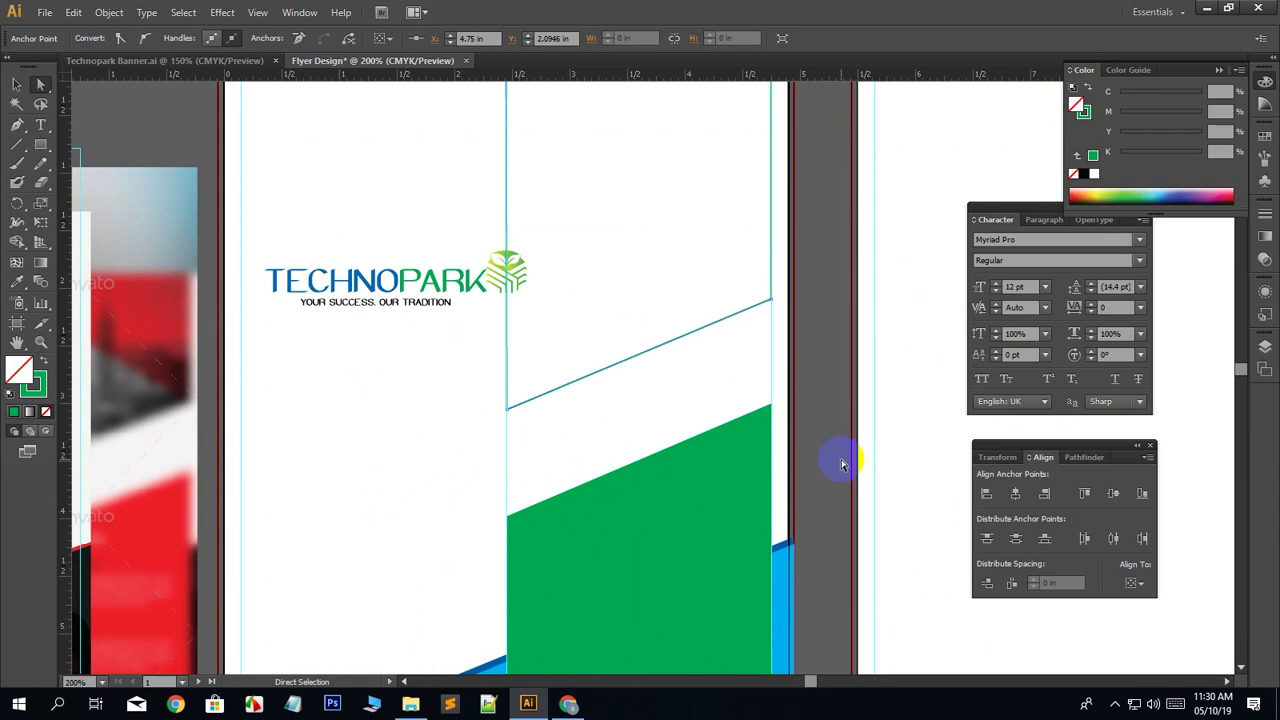
pyautogui.click(816, 432)
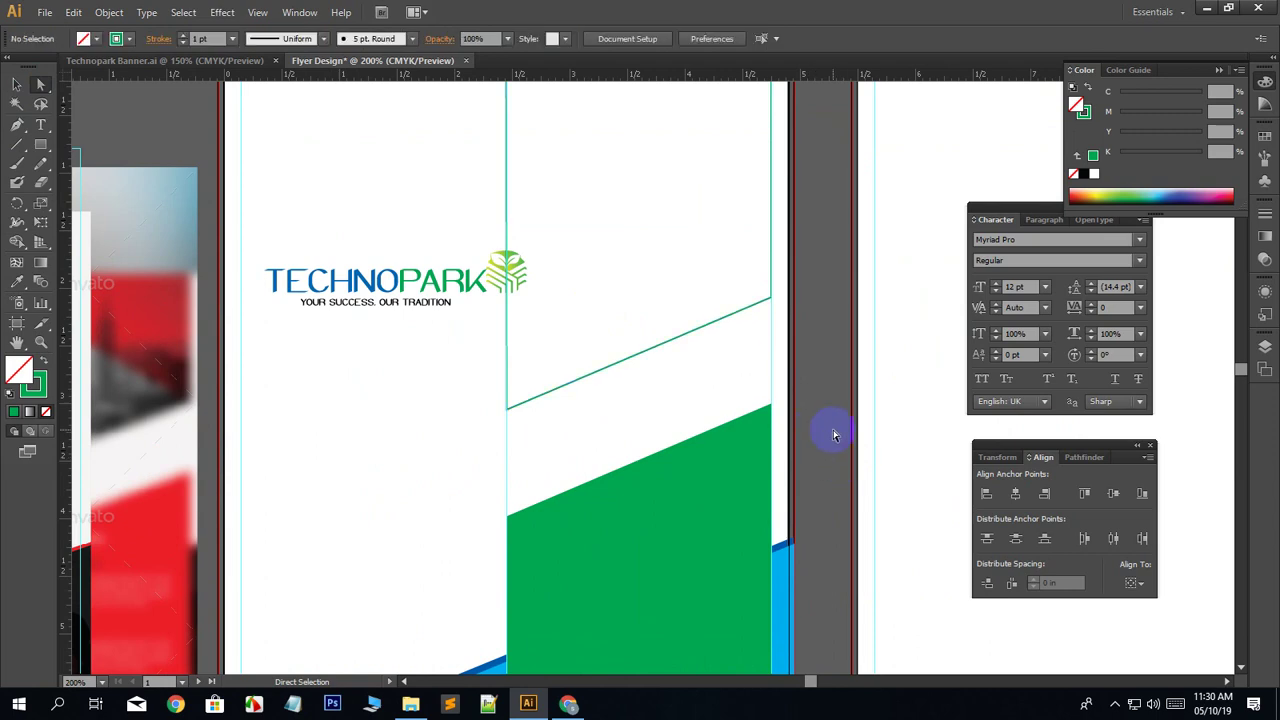
pyautogui.hotkey('ctrl', '1')
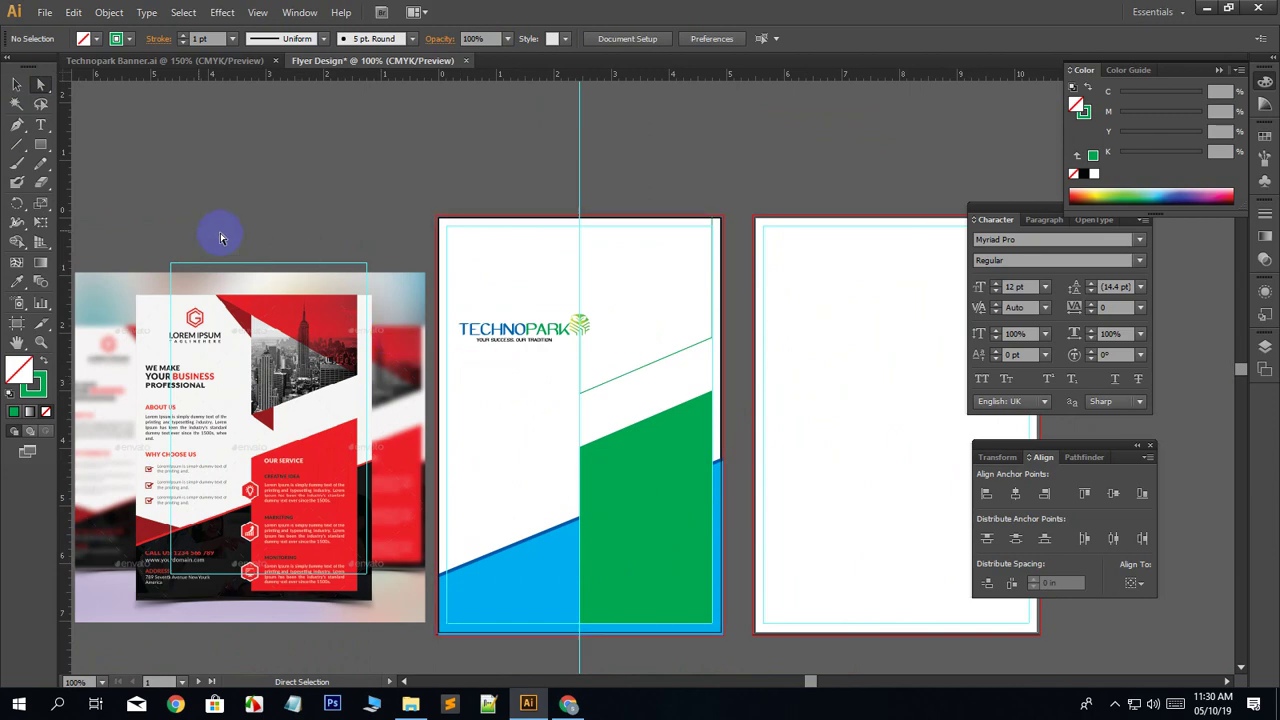
# Draw a small closed Pen triangle from the frame's lower-left corner, with its right side at about X 2.82 in spanning Y 2.90 to 3.34 in.
pyautogui.click(17, 124)
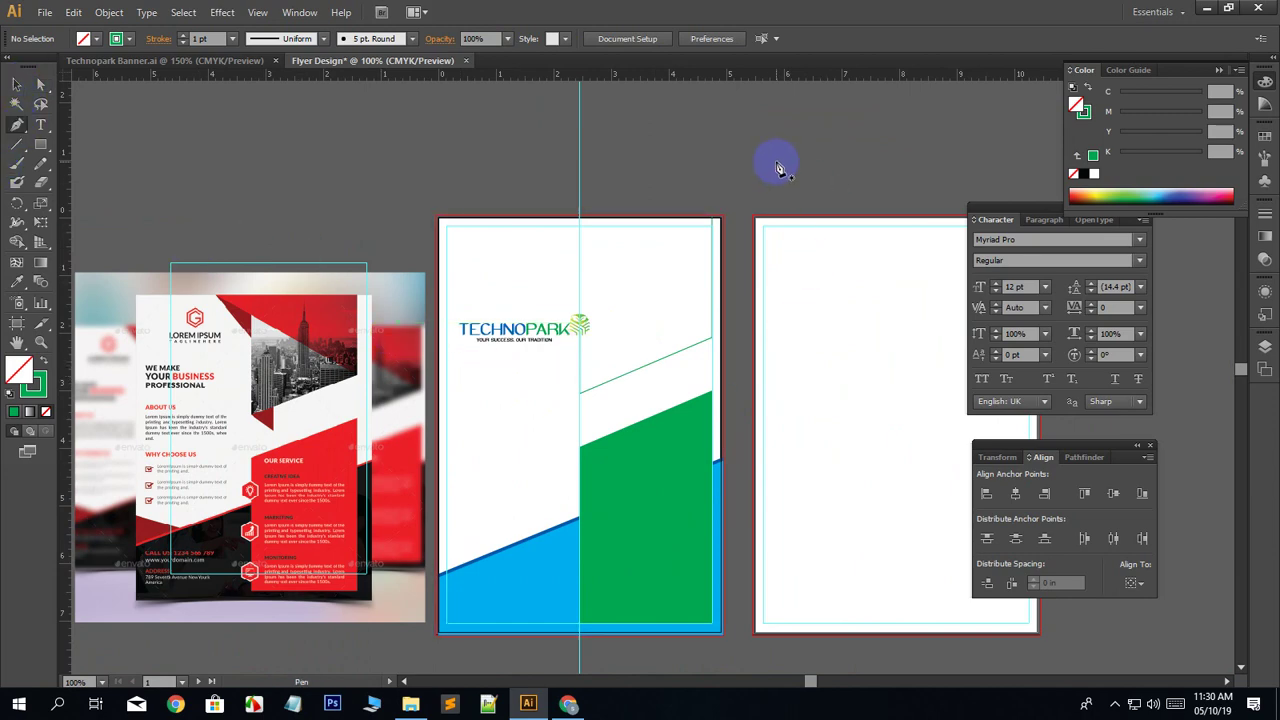
pyautogui.hotkey('ctrl', '+')
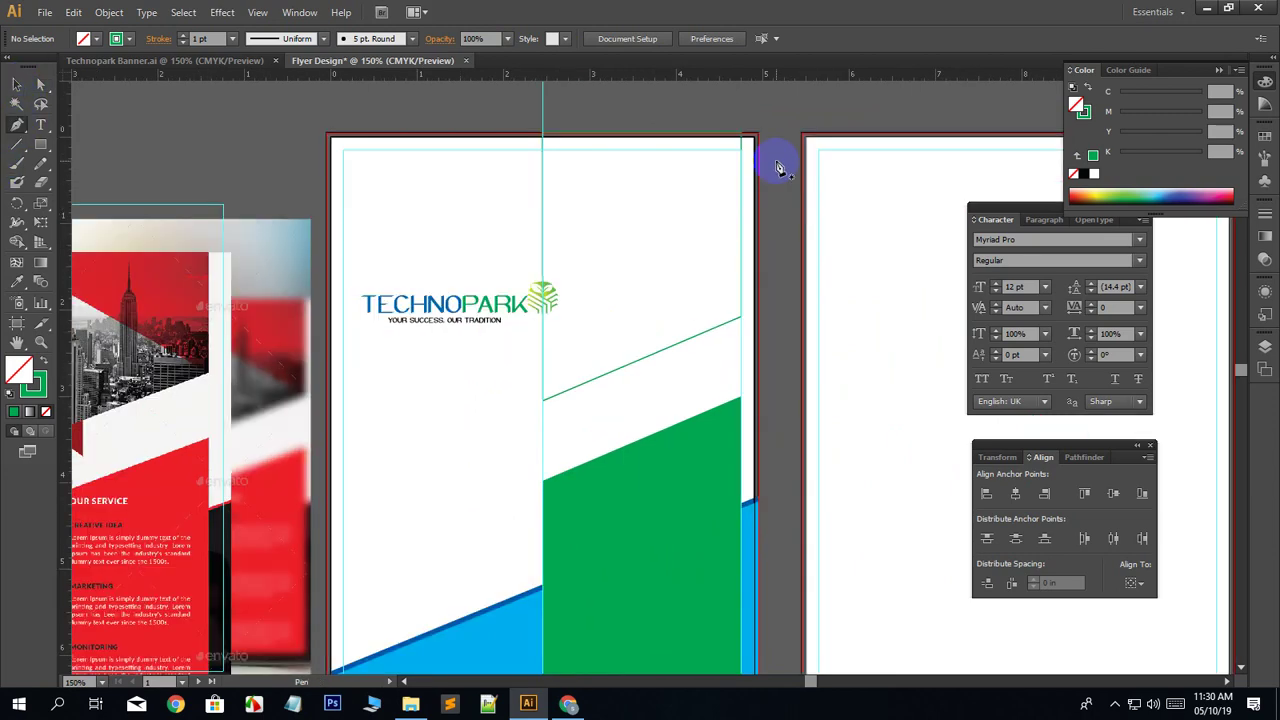
pyautogui.moveTo(323, 423); pyautogui.dragTo(514, 371)
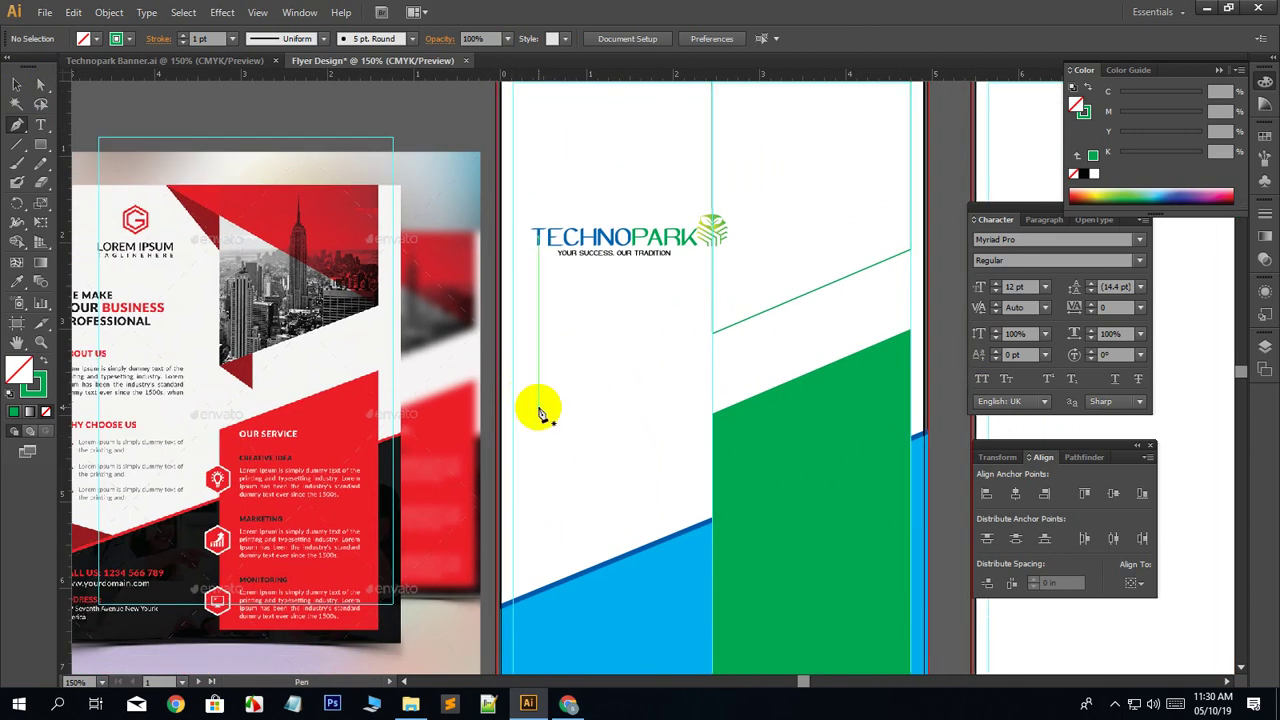
pyautogui.click(672, 254)
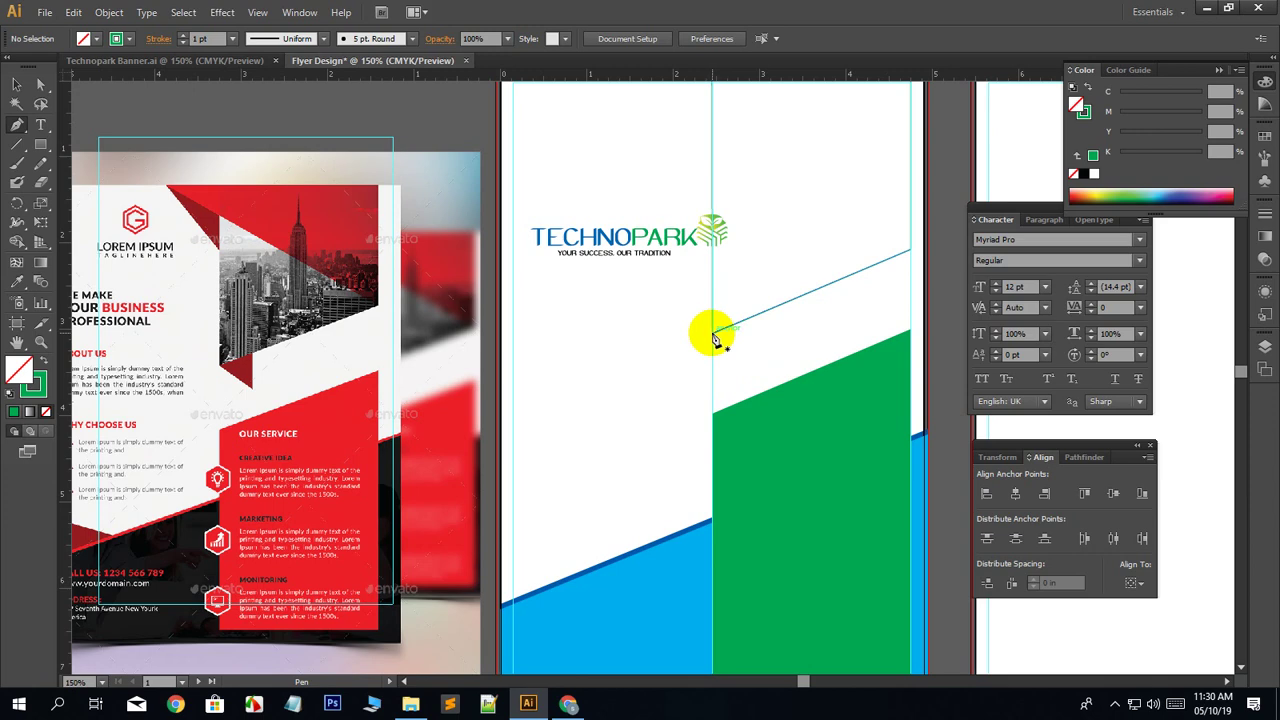
pyautogui.click(713, 334)
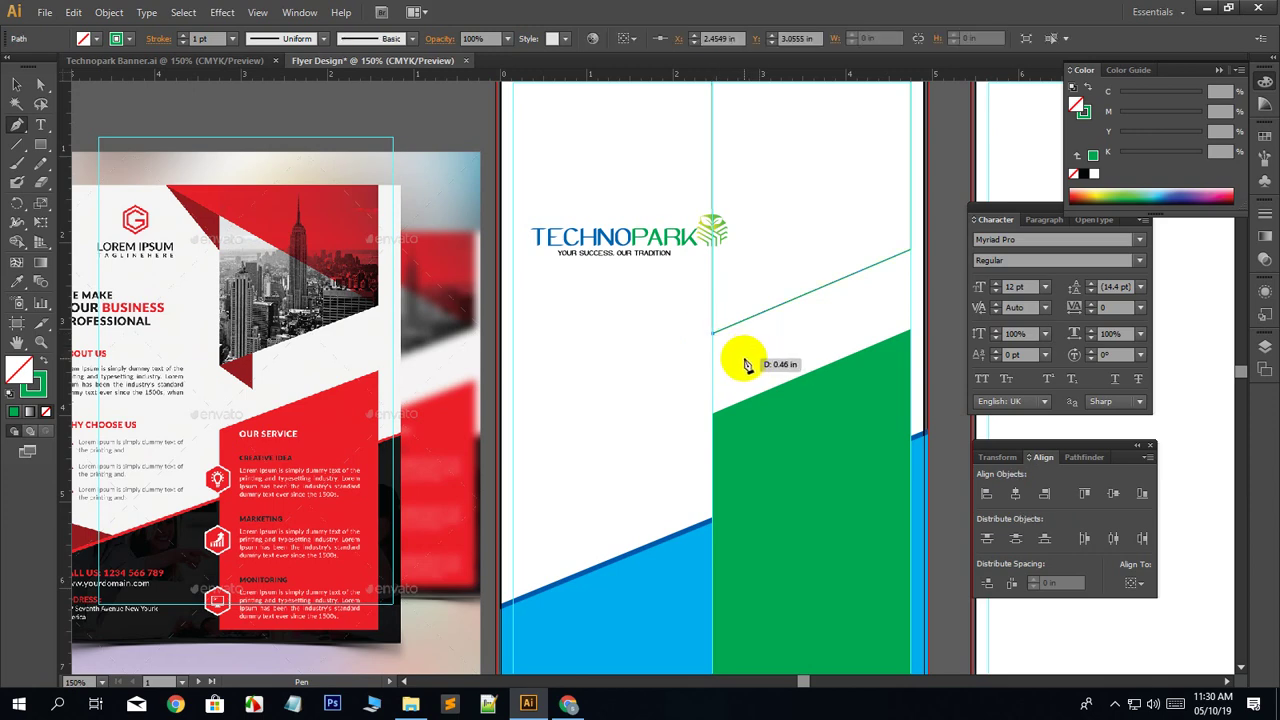
pyautogui.click(745, 360)
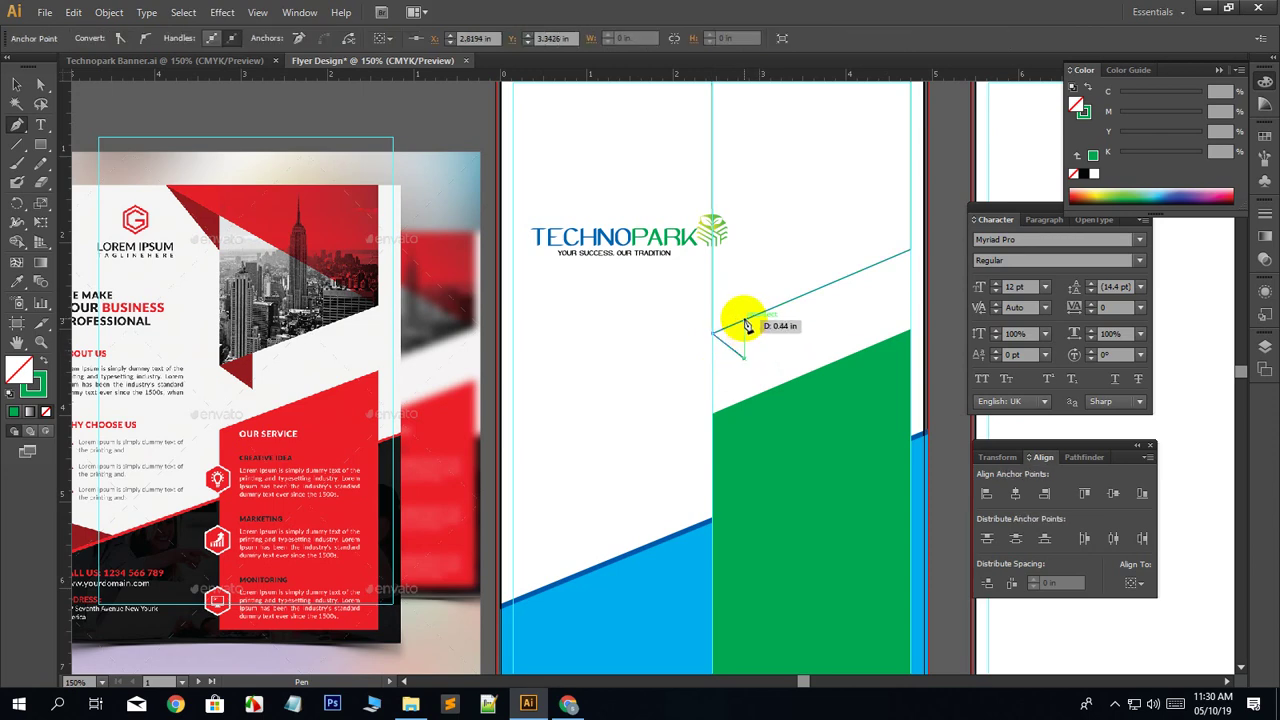
pyautogui.click(745, 324)
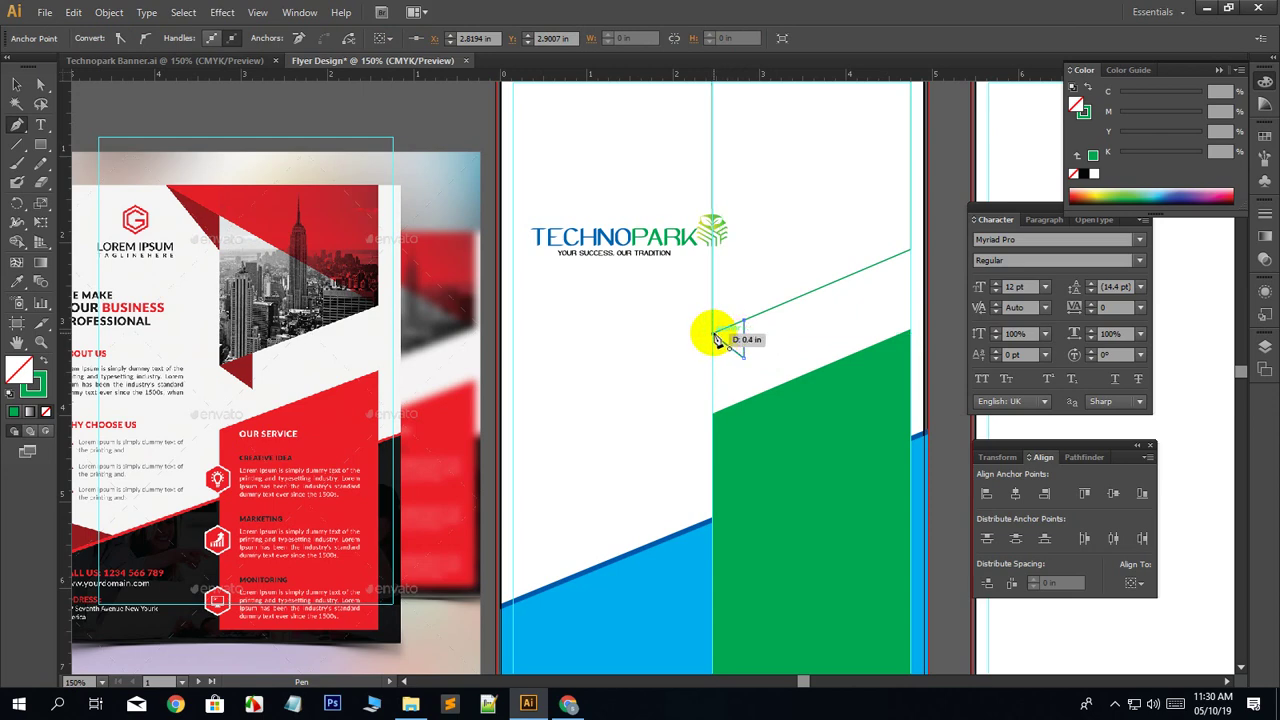
pyautogui.click(711, 336)
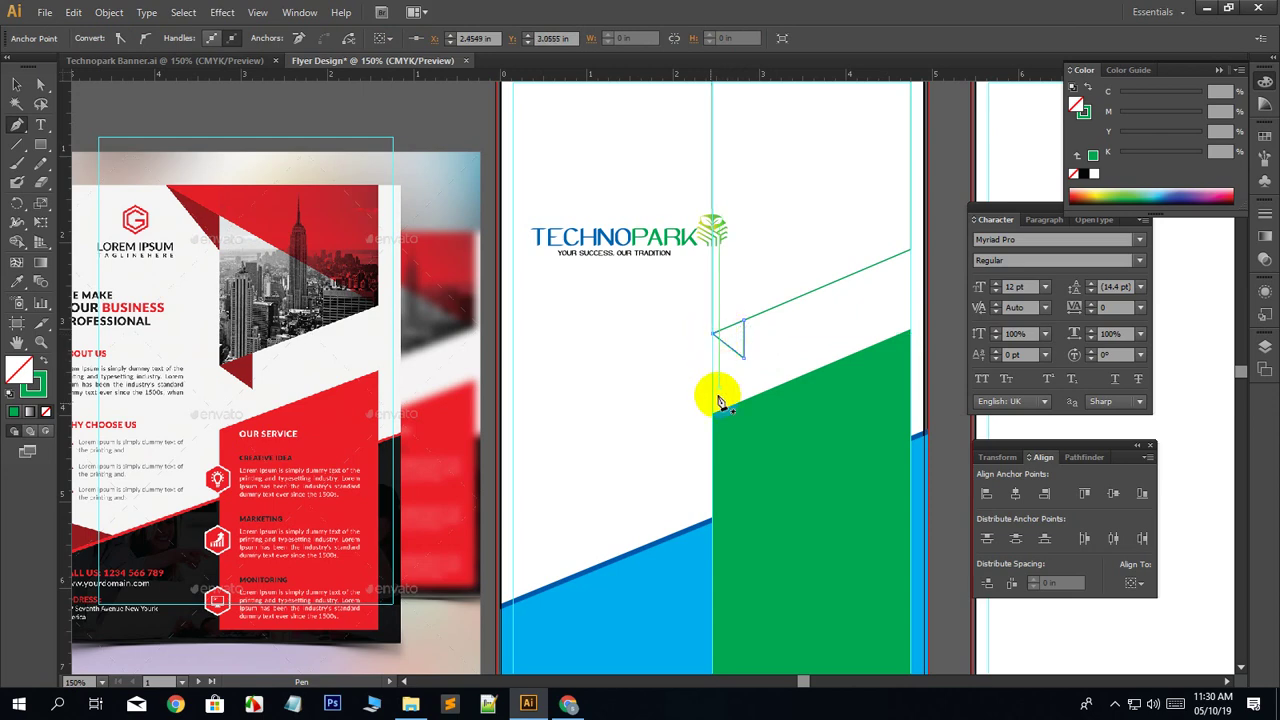
pyautogui.click(16, 86)
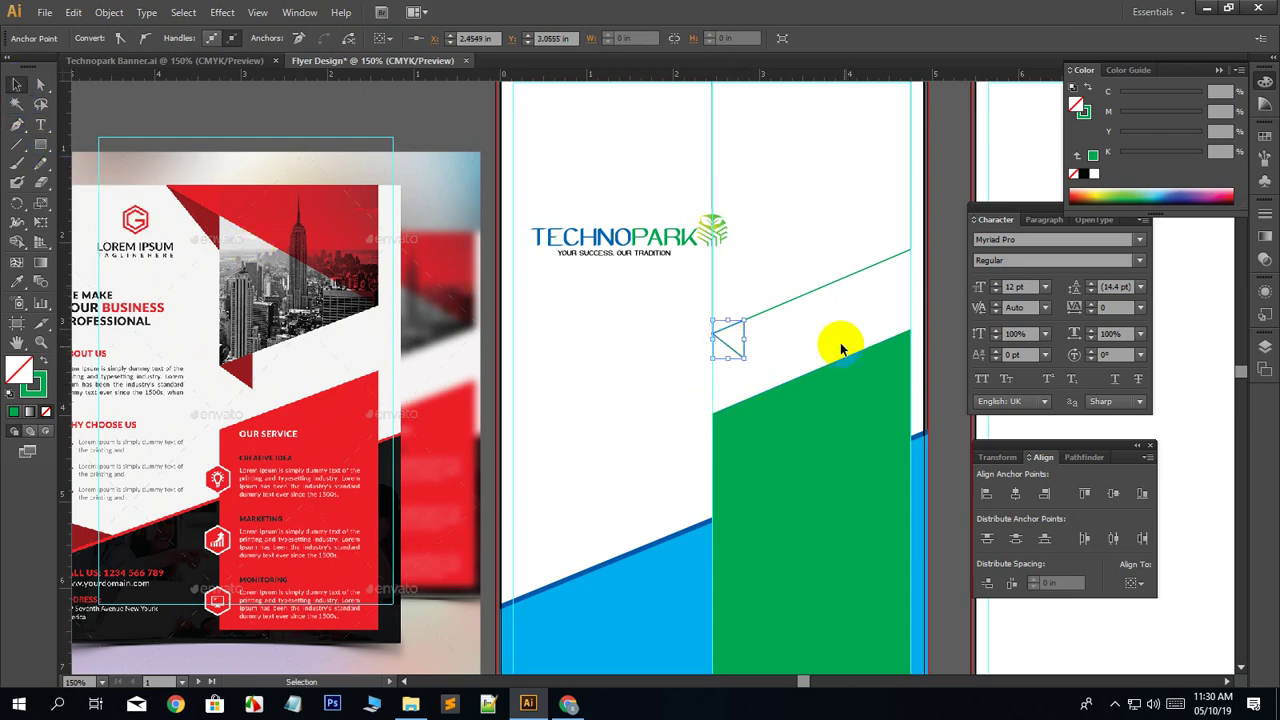
pyautogui.click(817, 323)
# Draw a large closed triangle from the frame's lower-right corner to the top bleed edge at about X 1.51 in and X 4.75 in.
pyautogui.scroll(4, 794, 366)
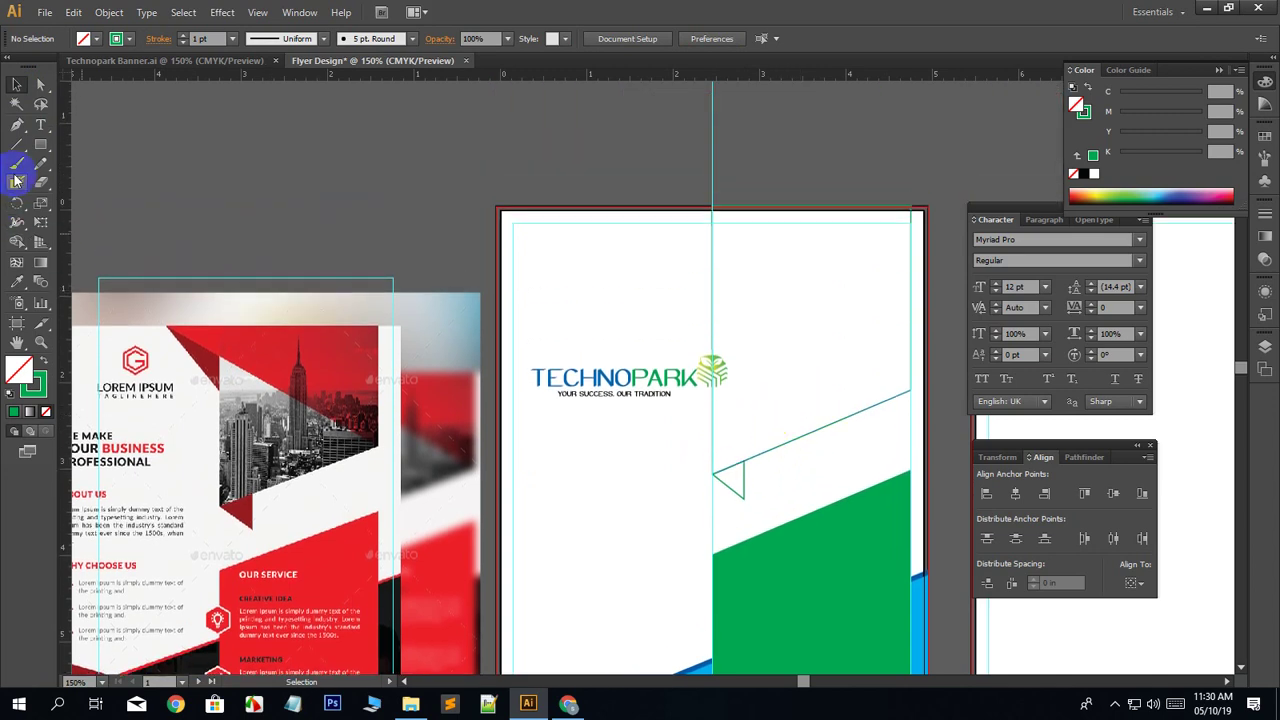
pyautogui.click(16, 125)
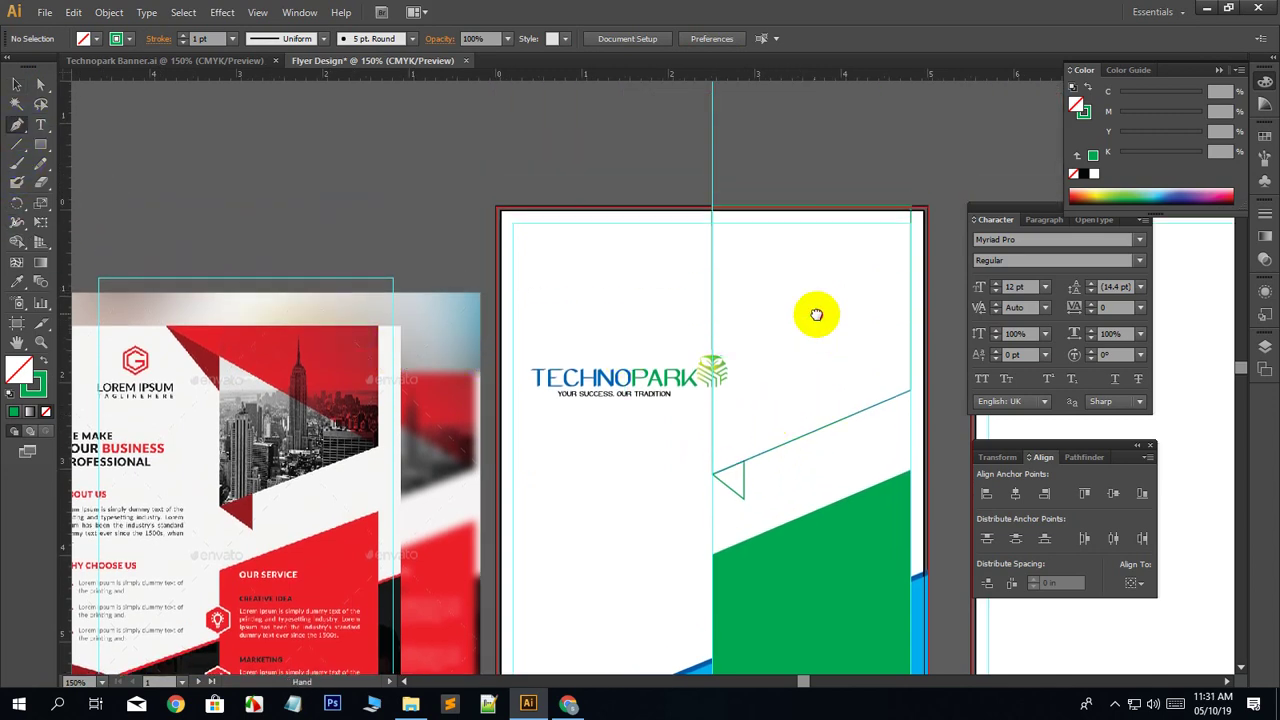
pyautogui.moveTo(814, 314); pyautogui.dragTo(747, 295)
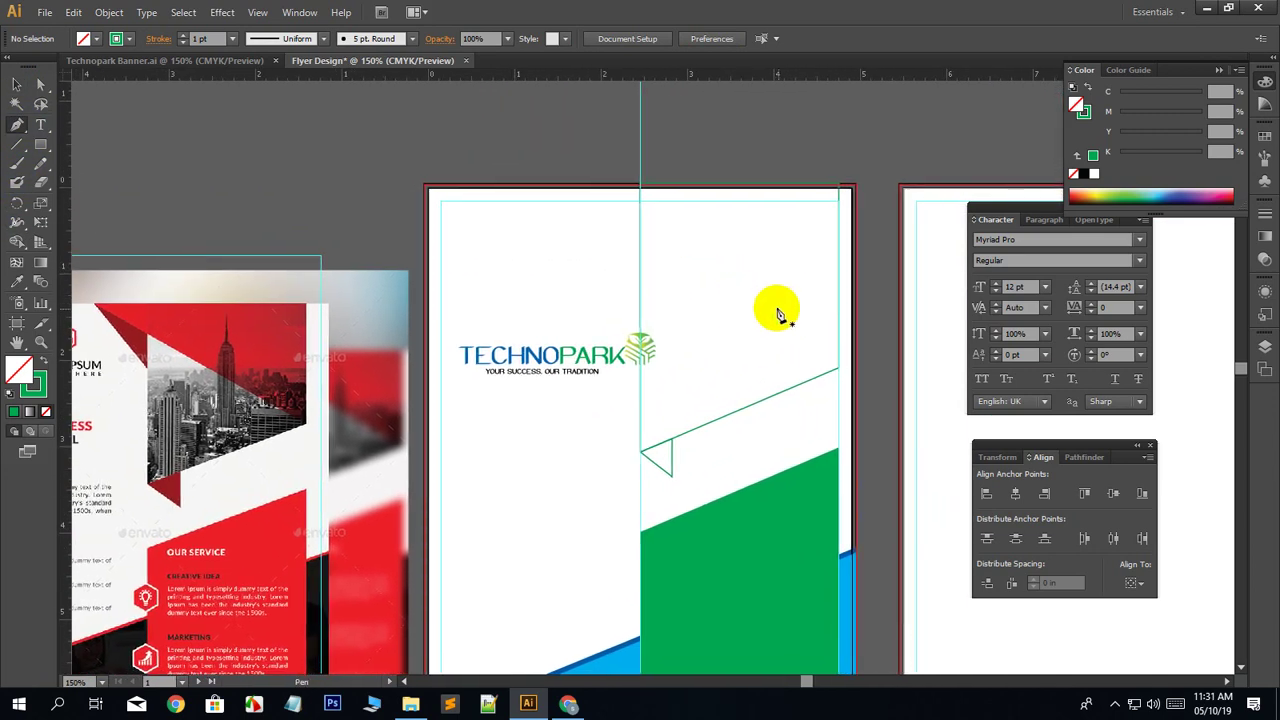
pyautogui.click(840, 373)
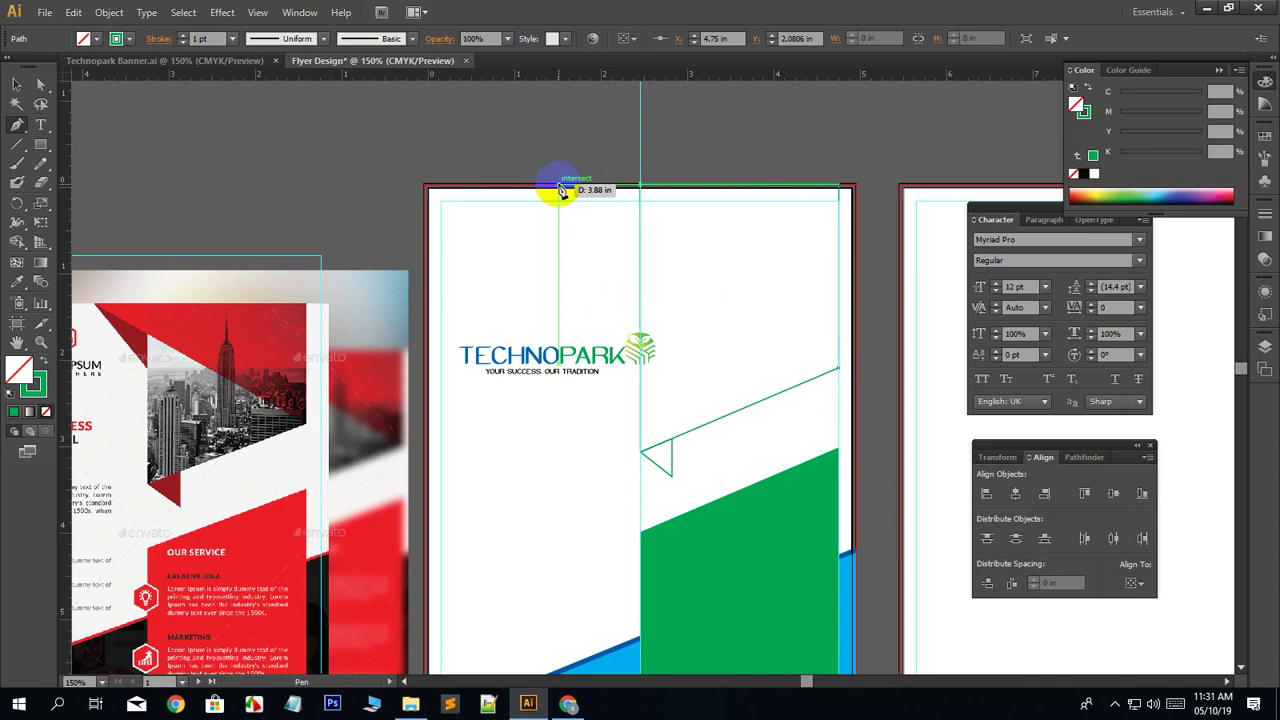
pyautogui.click(560, 189)
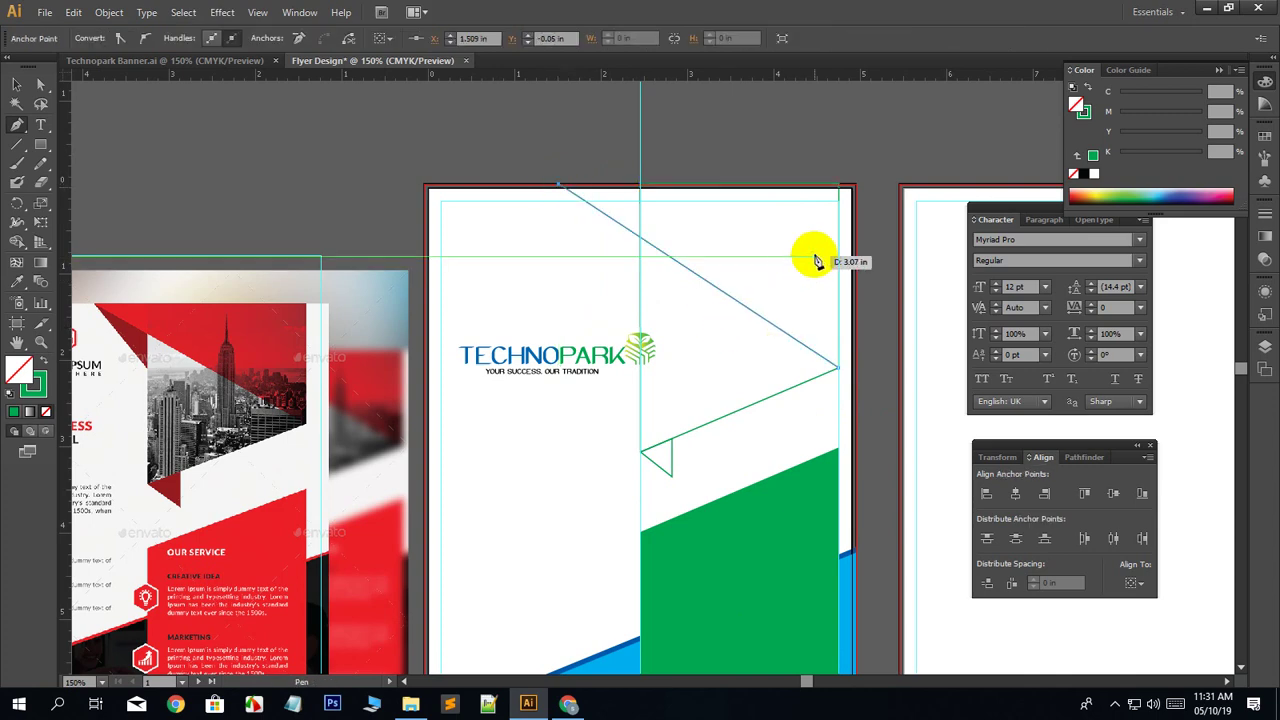
pyautogui.click(841, 188)
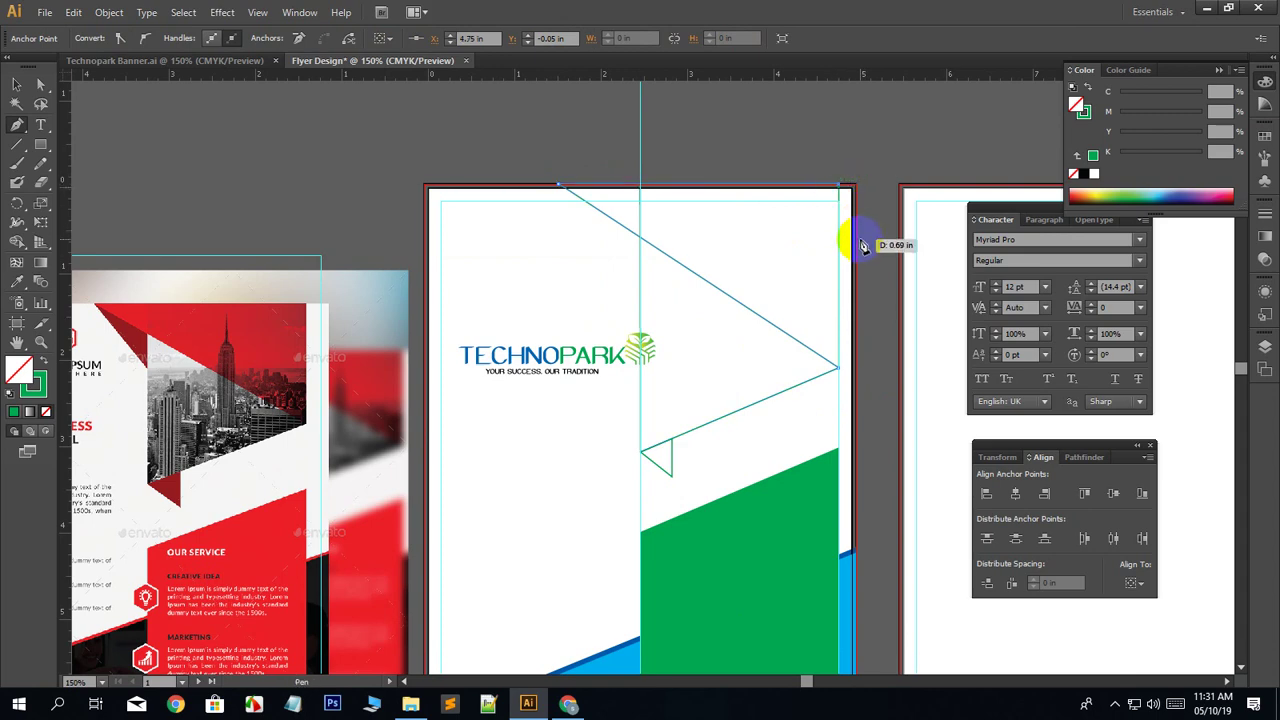
pyautogui.click(840, 373)
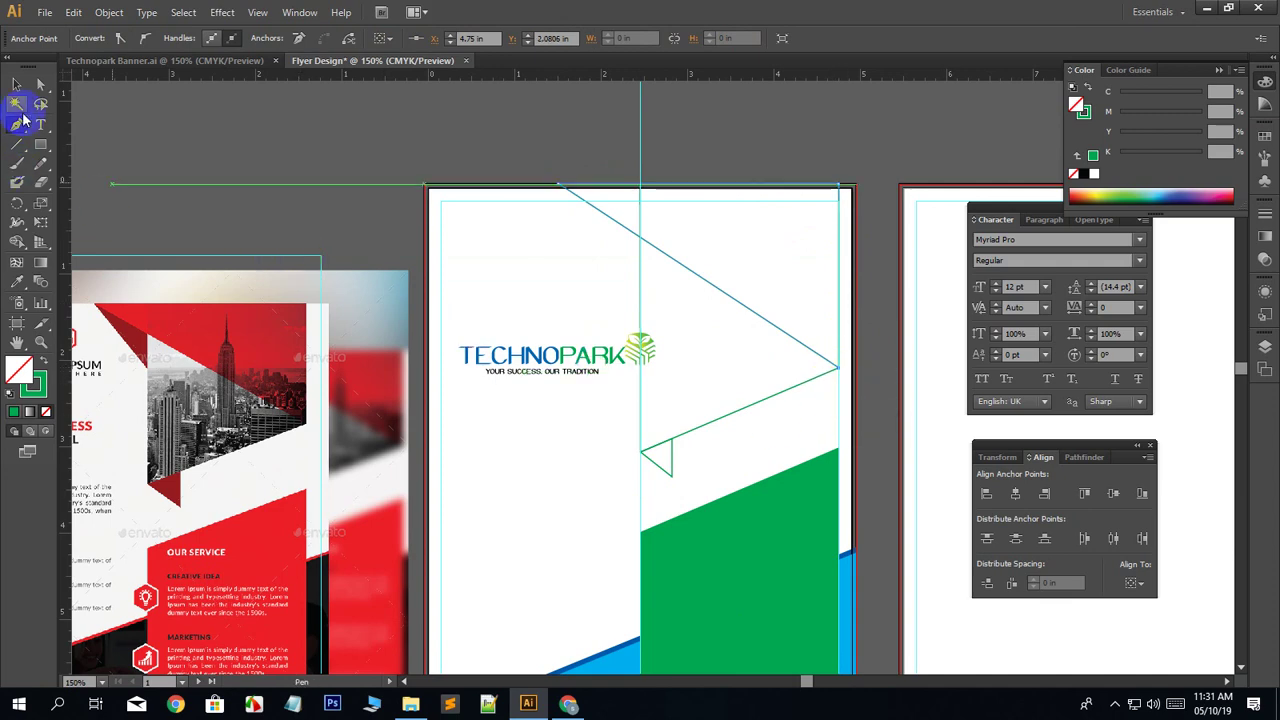
pyautogui.click(17, 84)
pyautogui.click(211, 147)
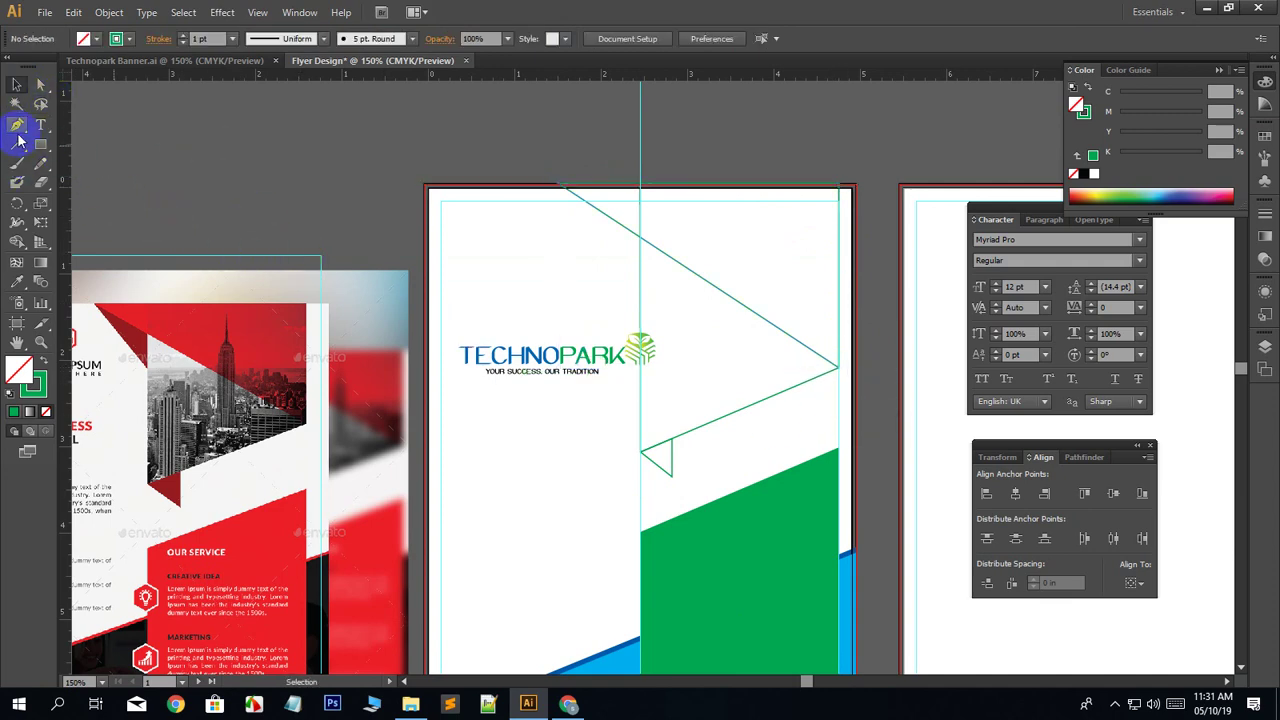
# Draw a narrow closed triangle from the large triangle's upper-left tip to the vertical guide at about Y 1.13 in and Y 0.57 in.
pyautogui.click(17, 124)
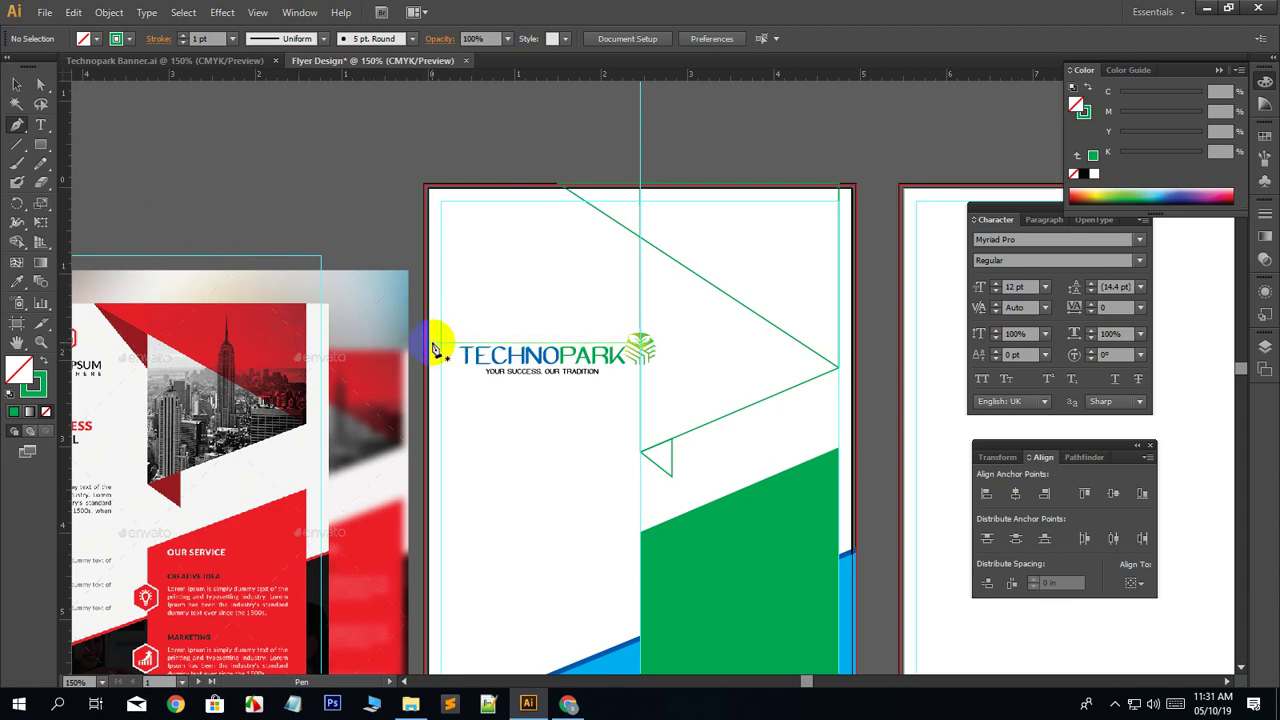
pyautogui.click(541, 343)
pyautogui.click(562, 191)
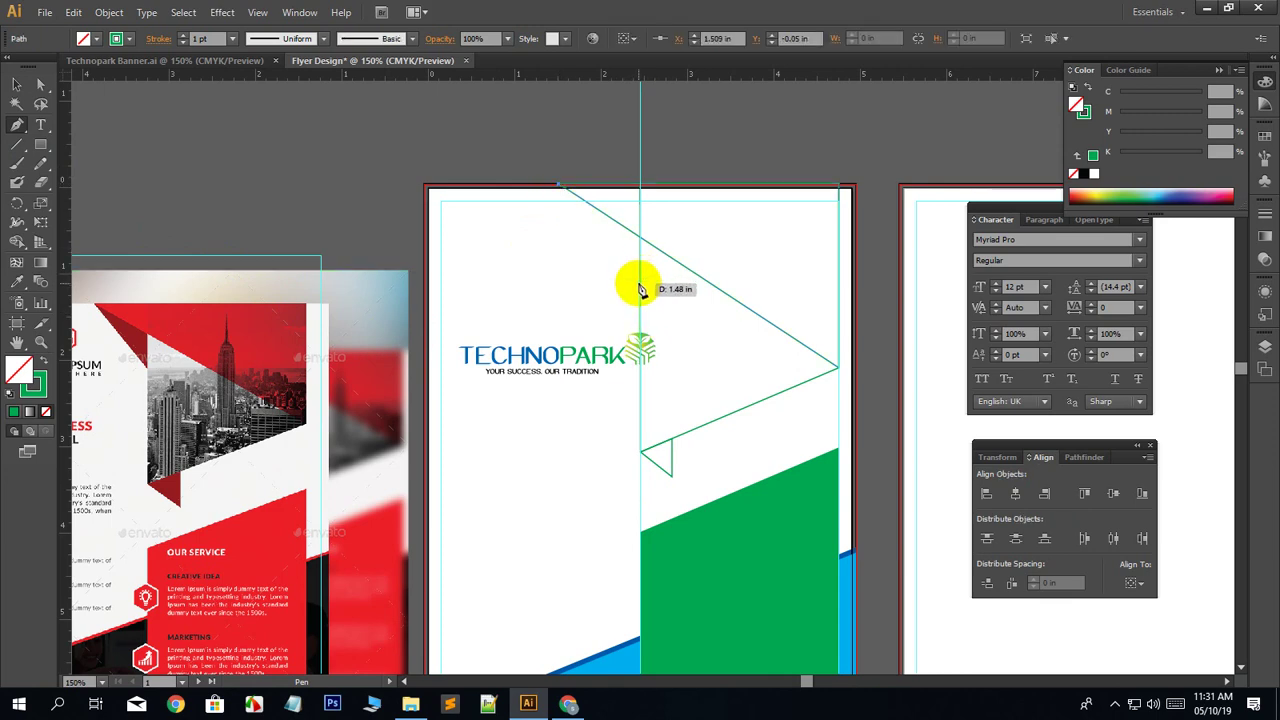
pyautogui.click(640, 291)
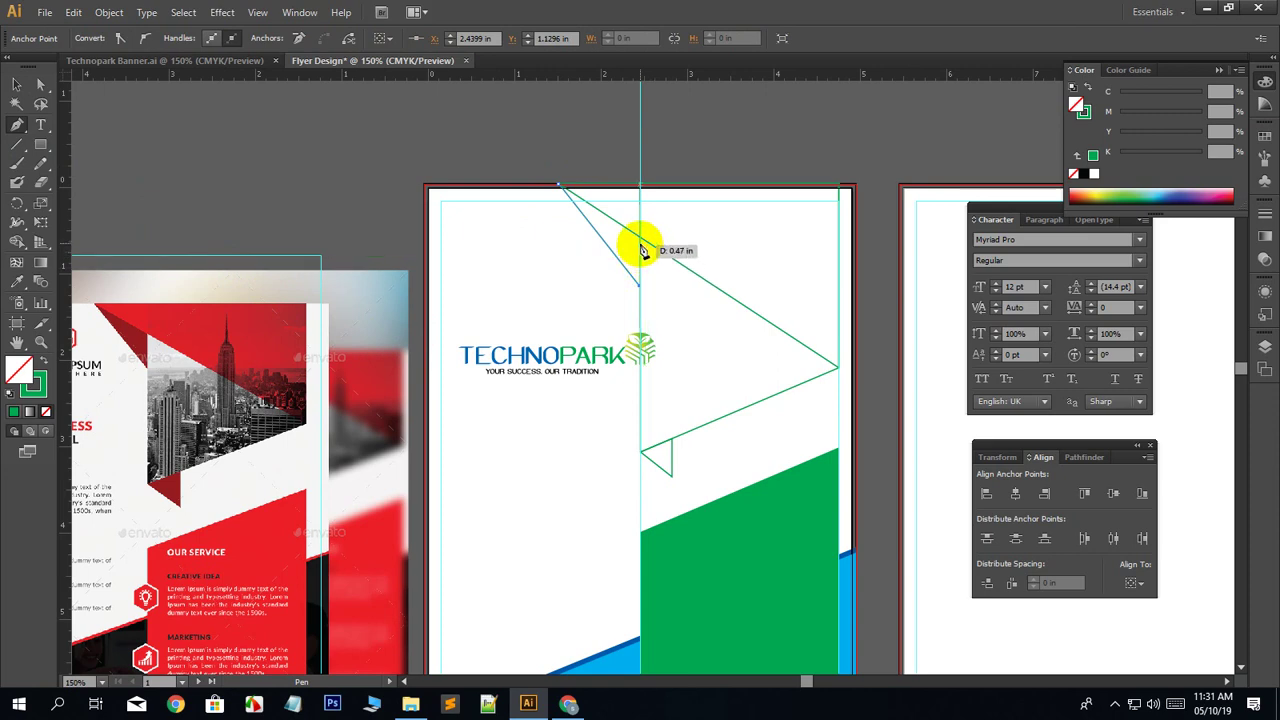
pyautogui.click(641, 241)
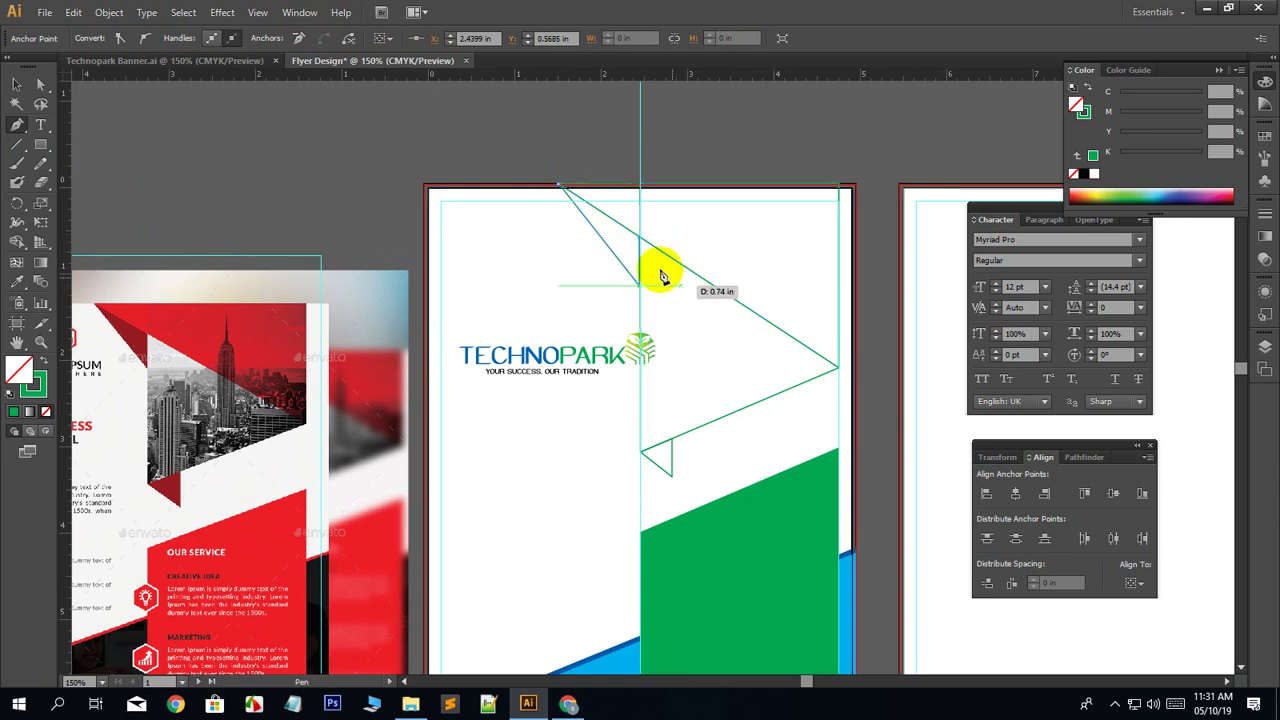
pyautogui.click(561, 190)
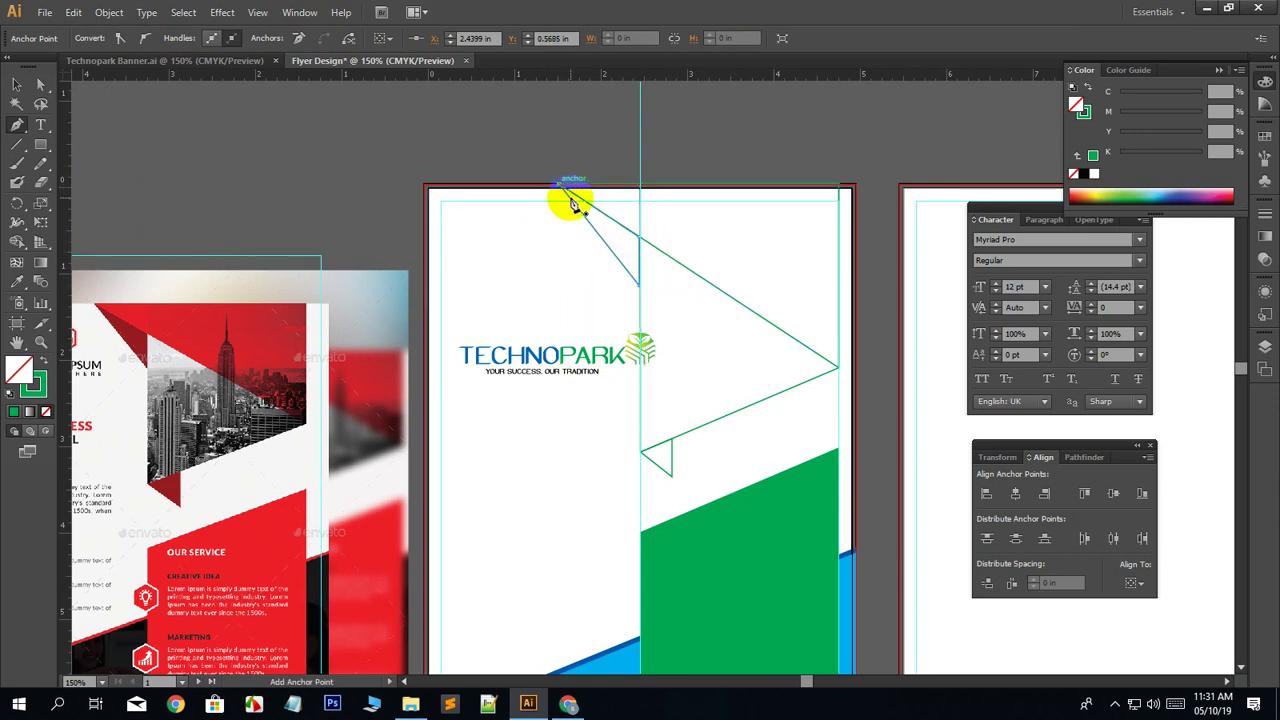
pyautogui.click(18, 86)
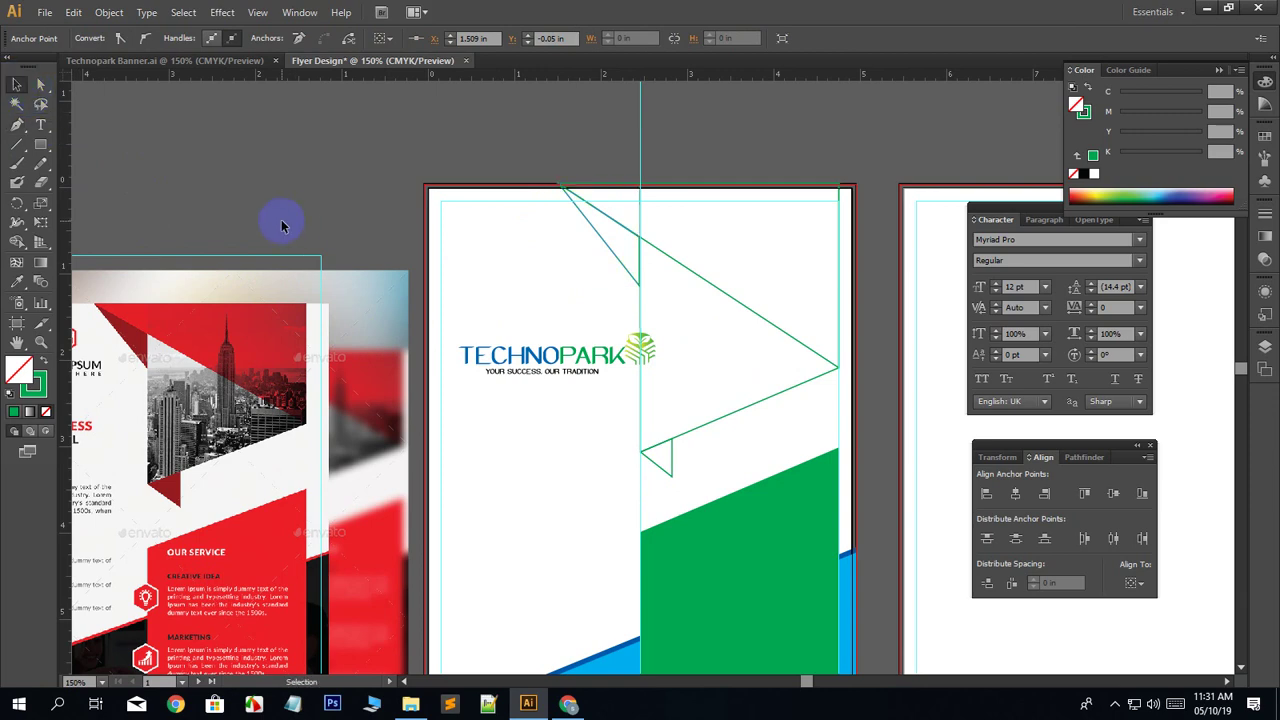
pyautogui.click(280, 220)
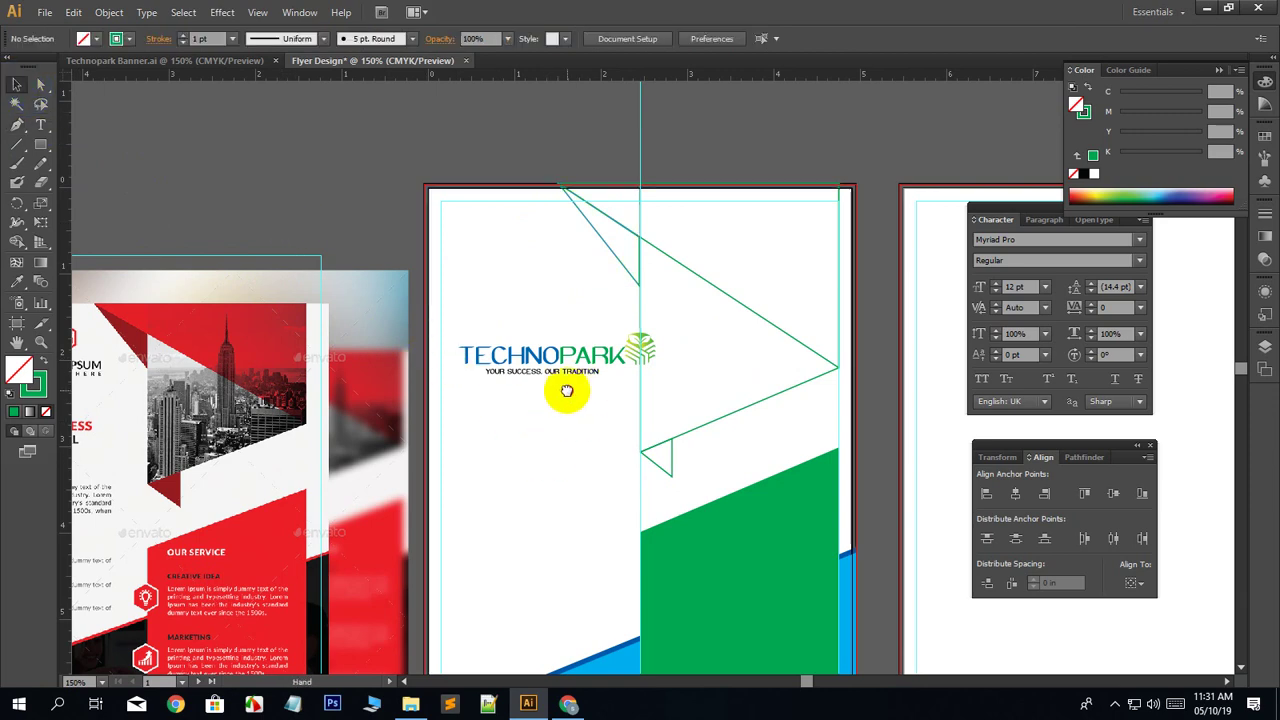
# Swap the four-sided frame's green stroke to its fill and send the shape to the back.
pyautogui.moveTo(566, 391); pyautogui.dragTo(586, 386)
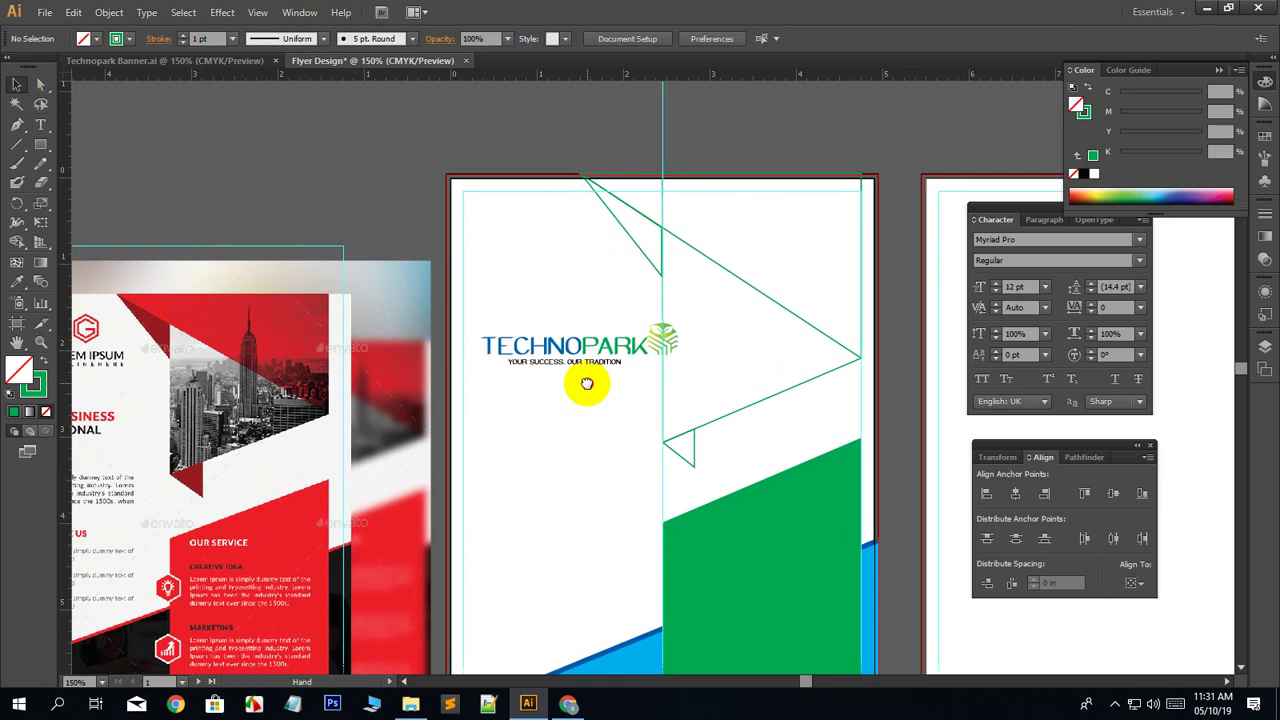
pyautogui.click(803, 389)
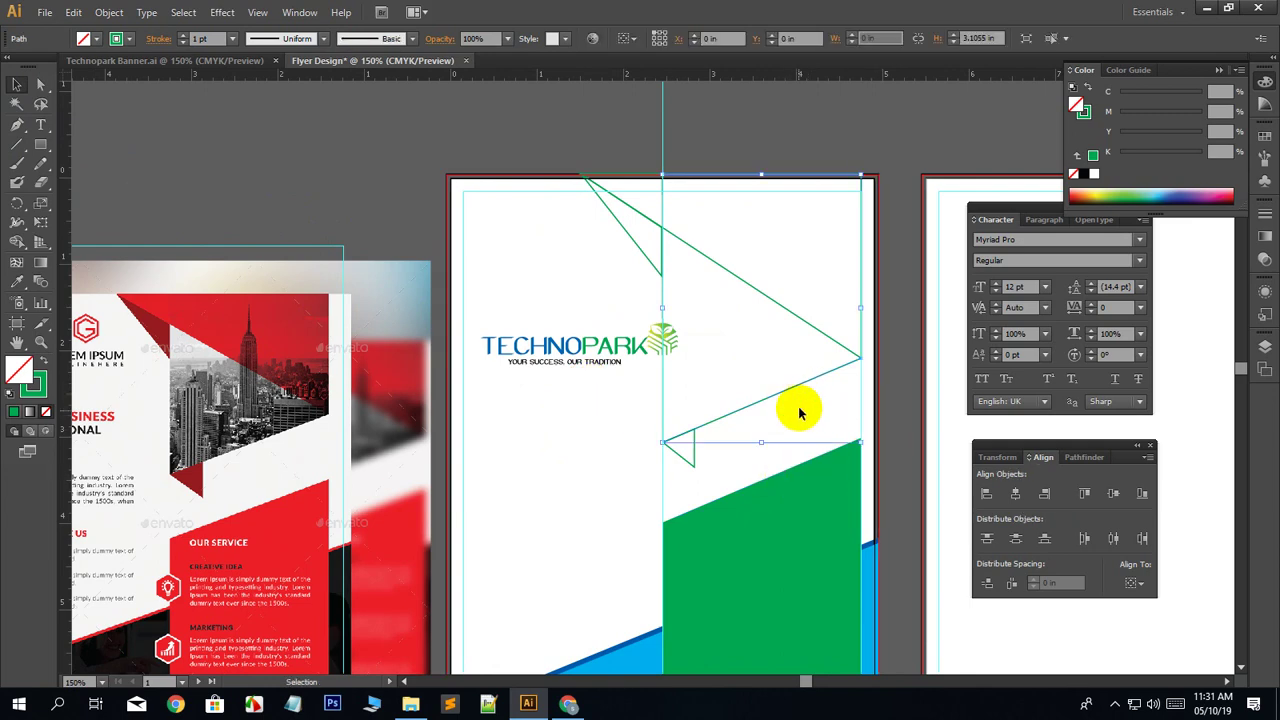
pyautogui.click(42, 361)
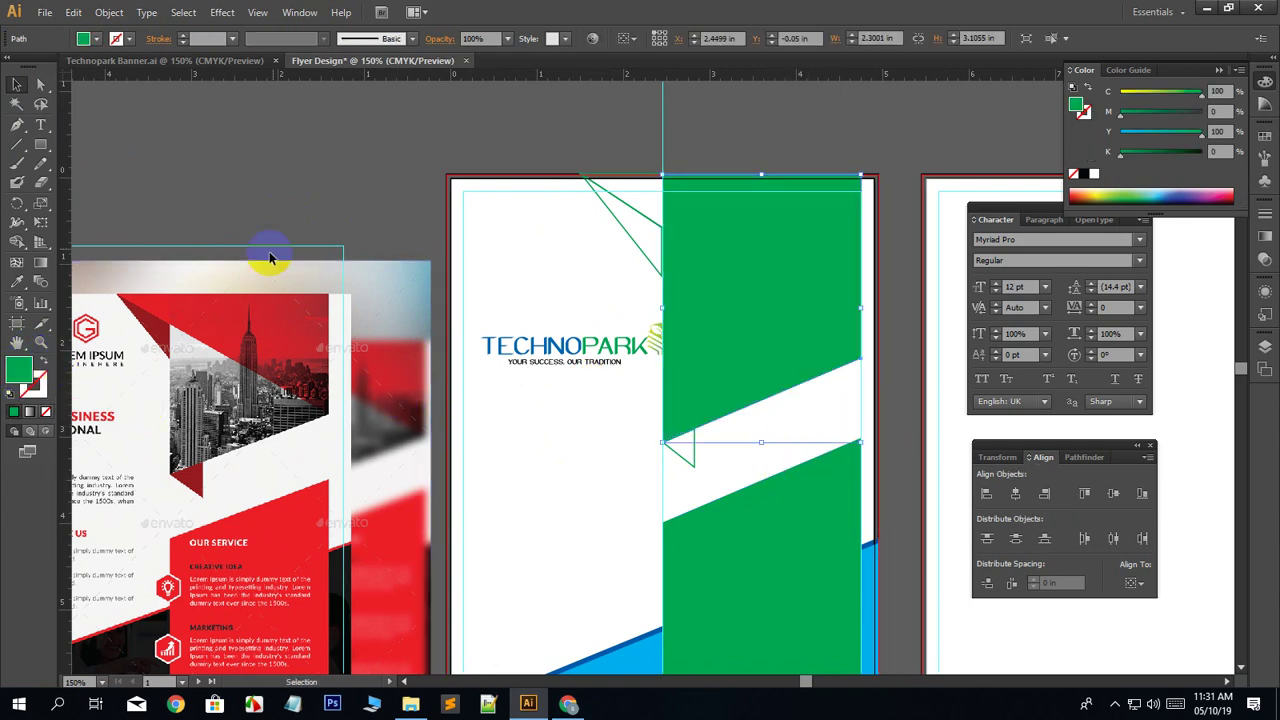
pyautogui.click(285, 212)
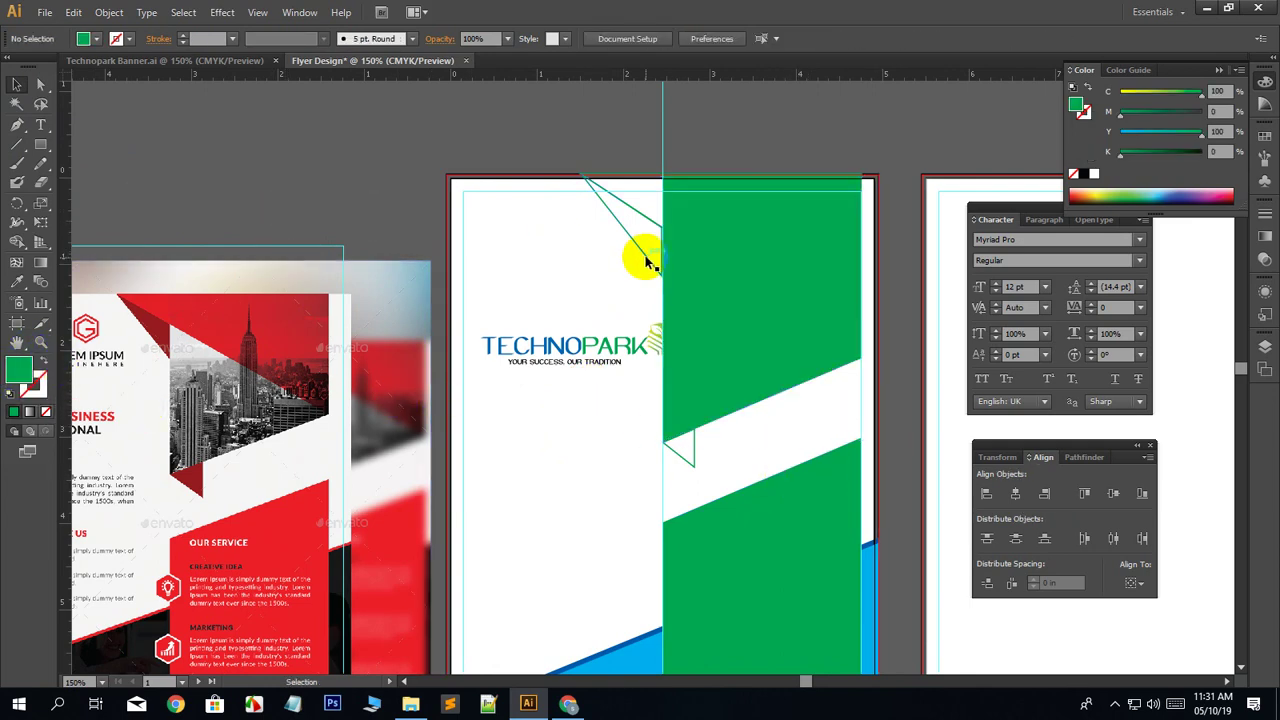
pyautogui.rightClick(748, 281)
pyautogui.moveTo(849, 505)
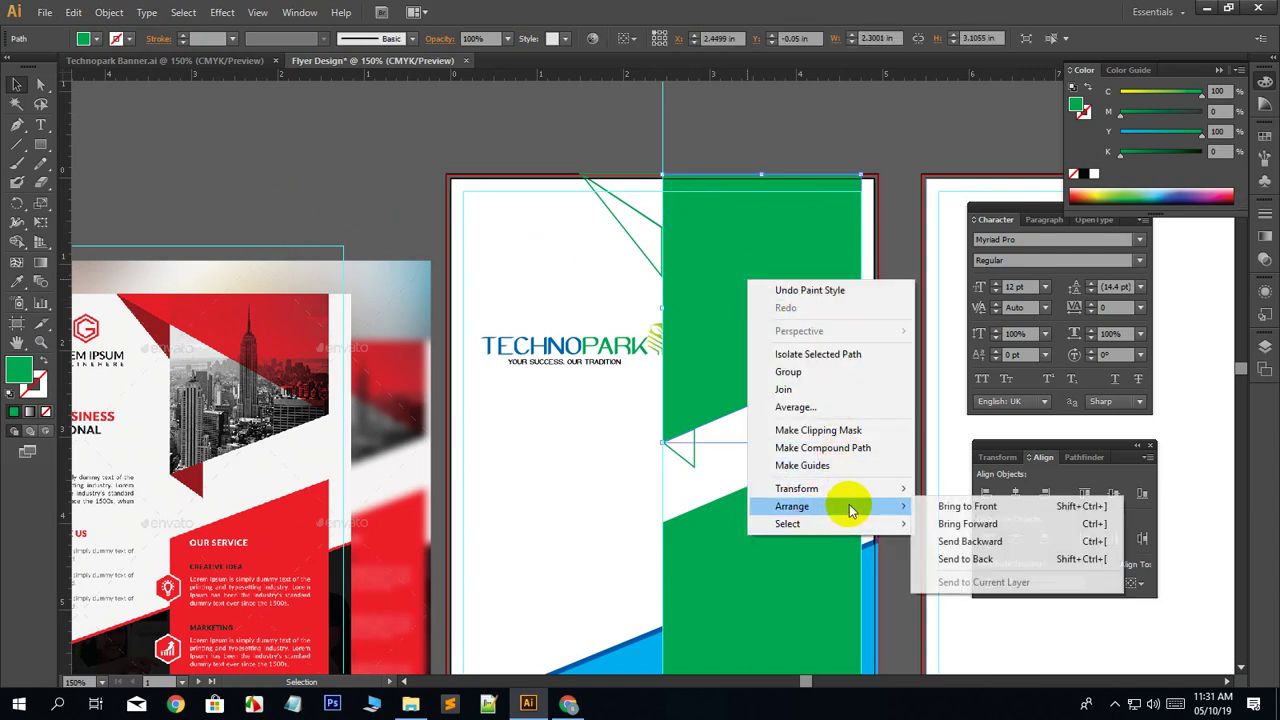
pyautogui.click(968, 557)
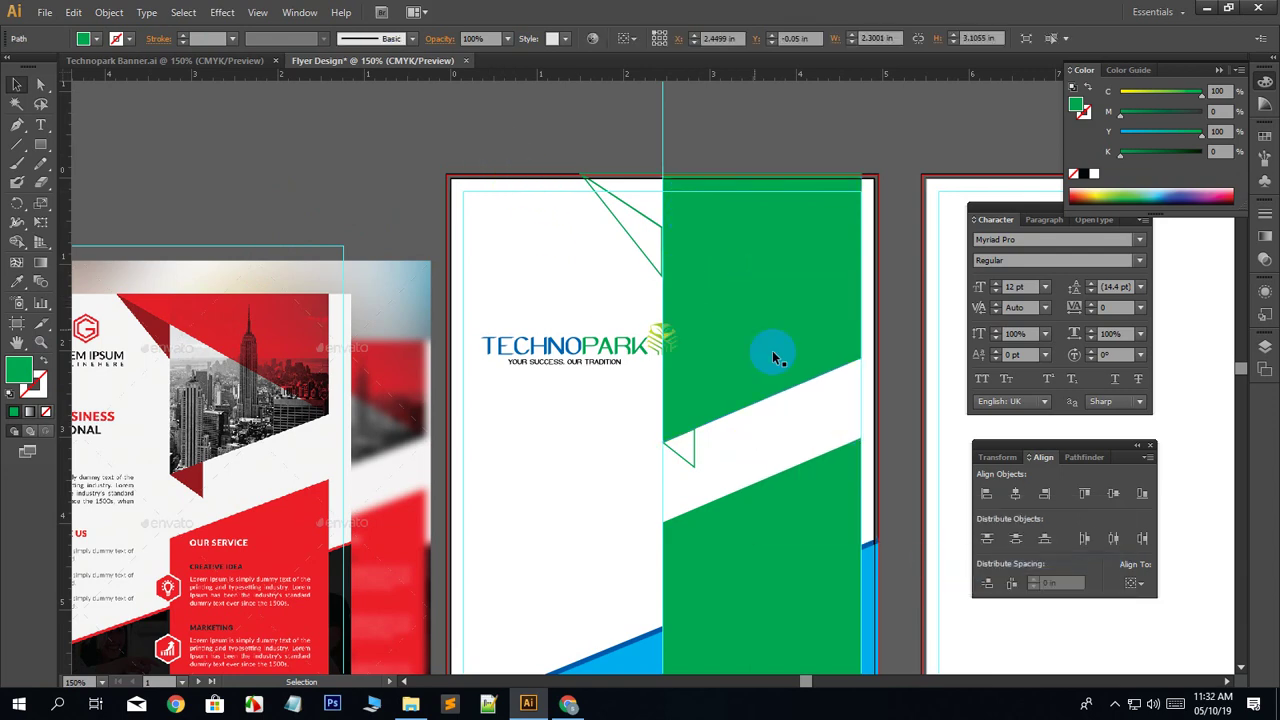
# Fill the large upper triangle with the cyan blue sampled from the flyer's lower block, and deselect it.
pyautogui.click(762, 285)
pyautogui.click(756, 288)
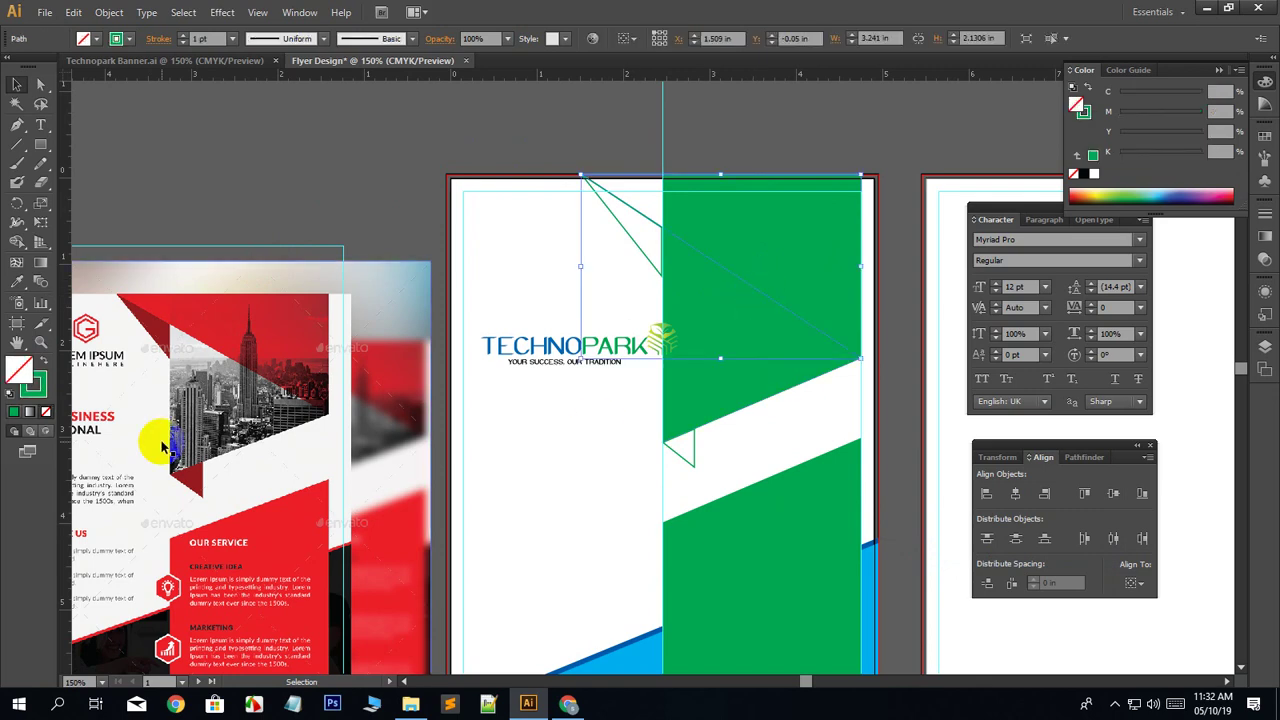
pyautogui.click(17, 281)
pyautogui.scroll(-3, 416, 470)
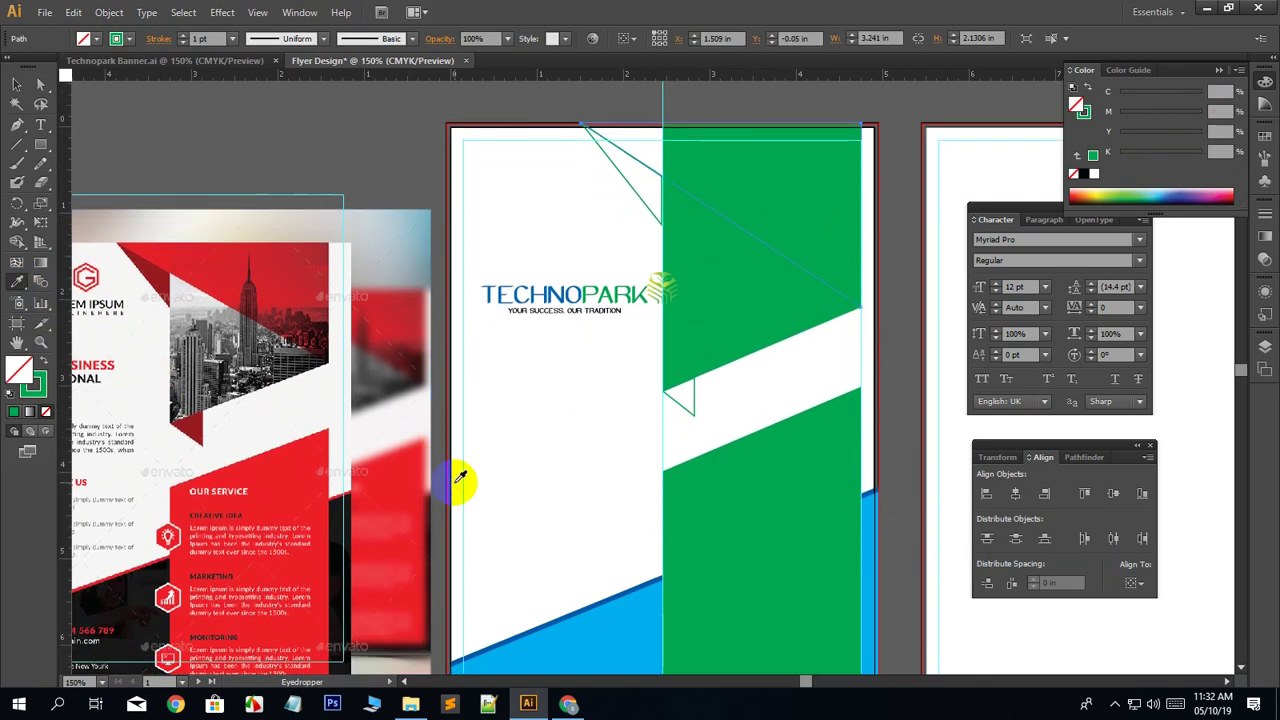
pyautogui.click(595, 625)
pyautogui.scroll(4, 517, 574)
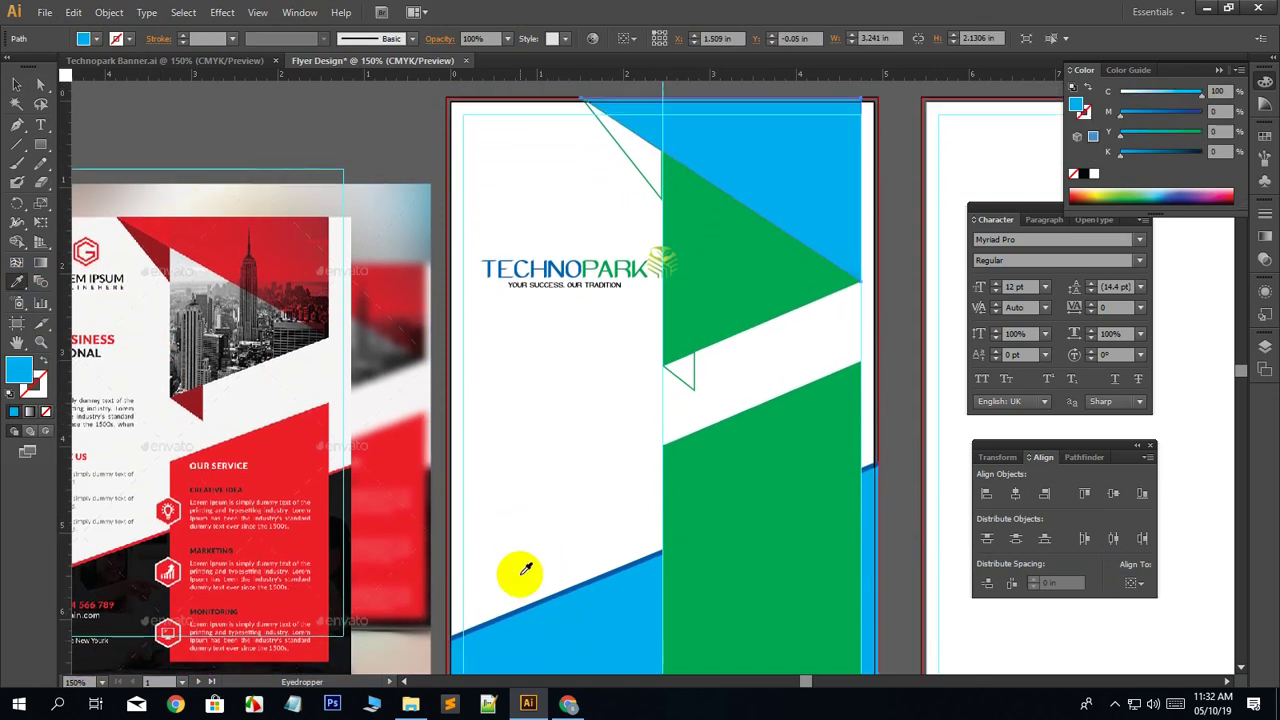
pyautogui.click(17, 84)
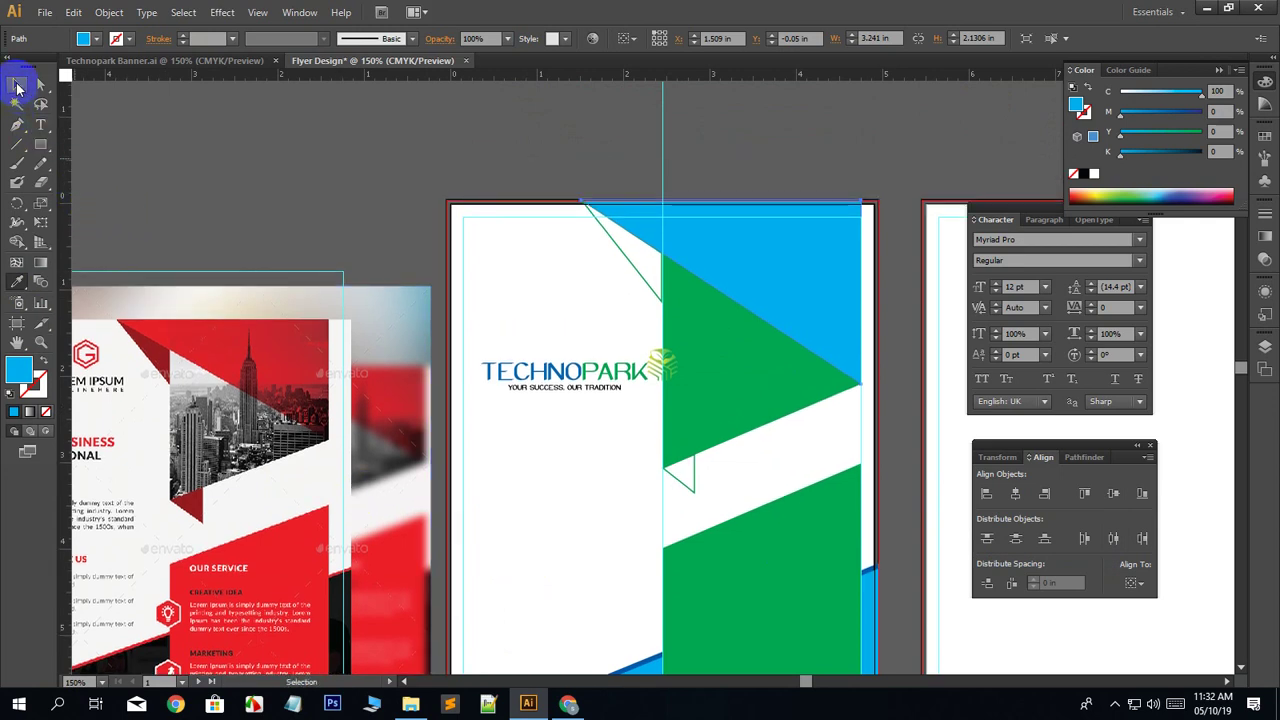
pyautogui.click(229, 171)
# Fill the narrow upper triangle with the dark blue sampled from the stripe above the lower cyan block, and deselect it.
pyautogui.click(637, 275)
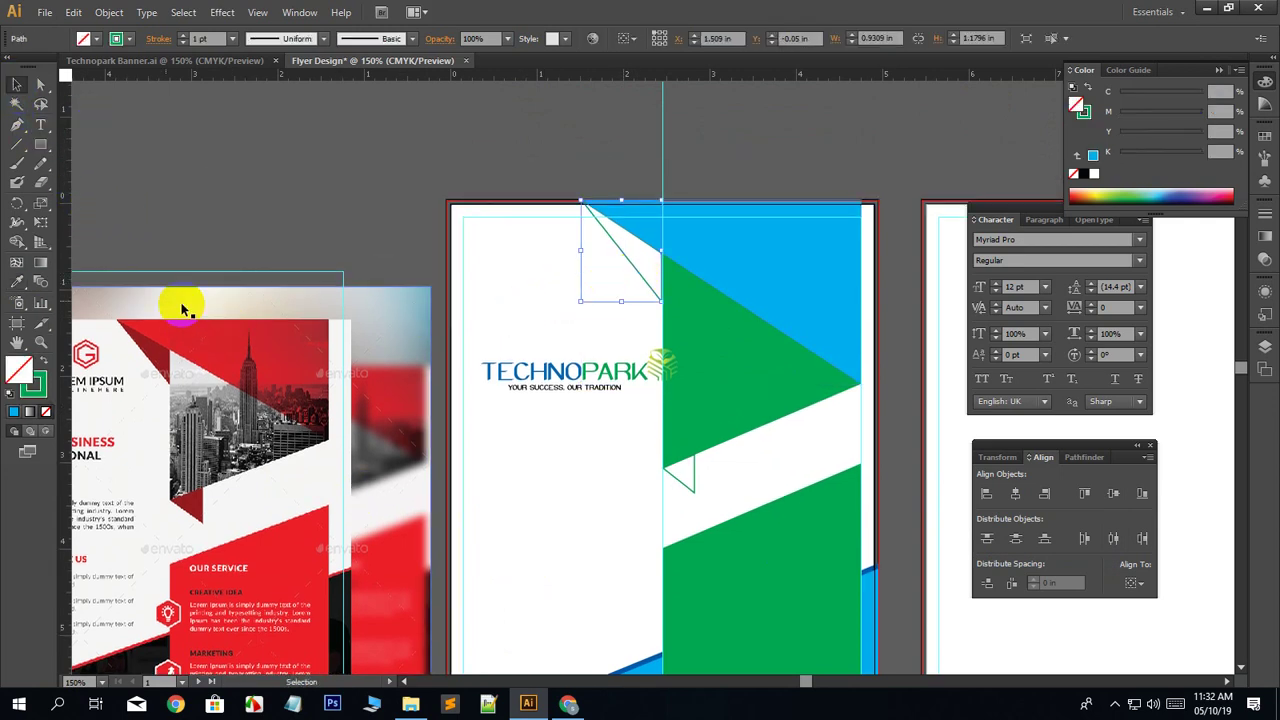
pyautogui.click(17, 281)
pyautogui.scroll(-3, 518, 450)
pyautogui.click(592, 590)
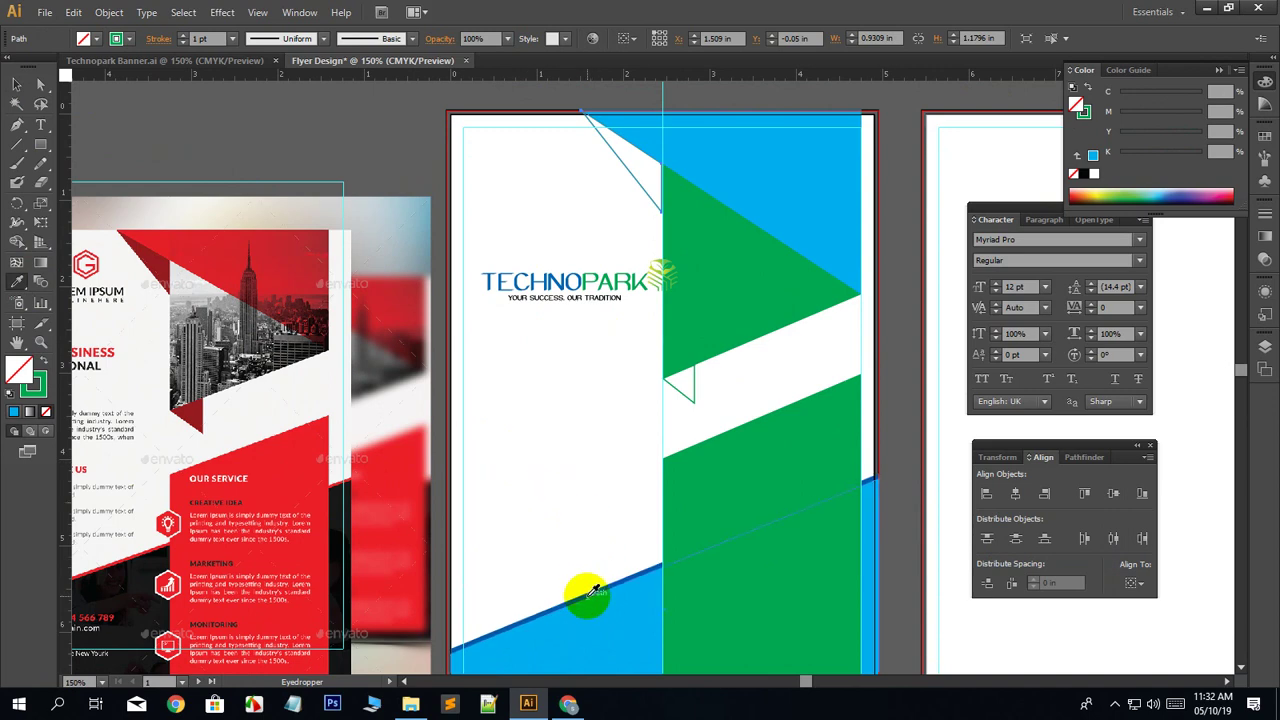
pyautogui.scroll(3, 129, 214)
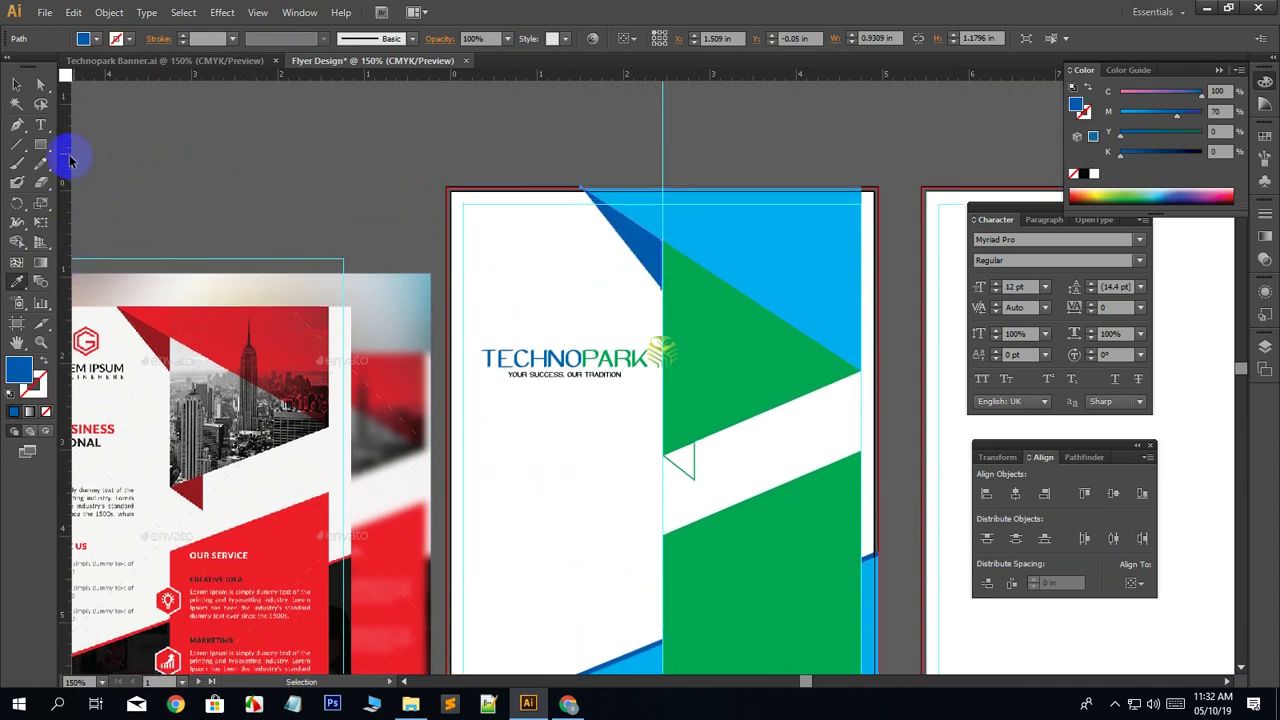
pyautogui.click(17, 84)
pyautogui.click(251, 203)
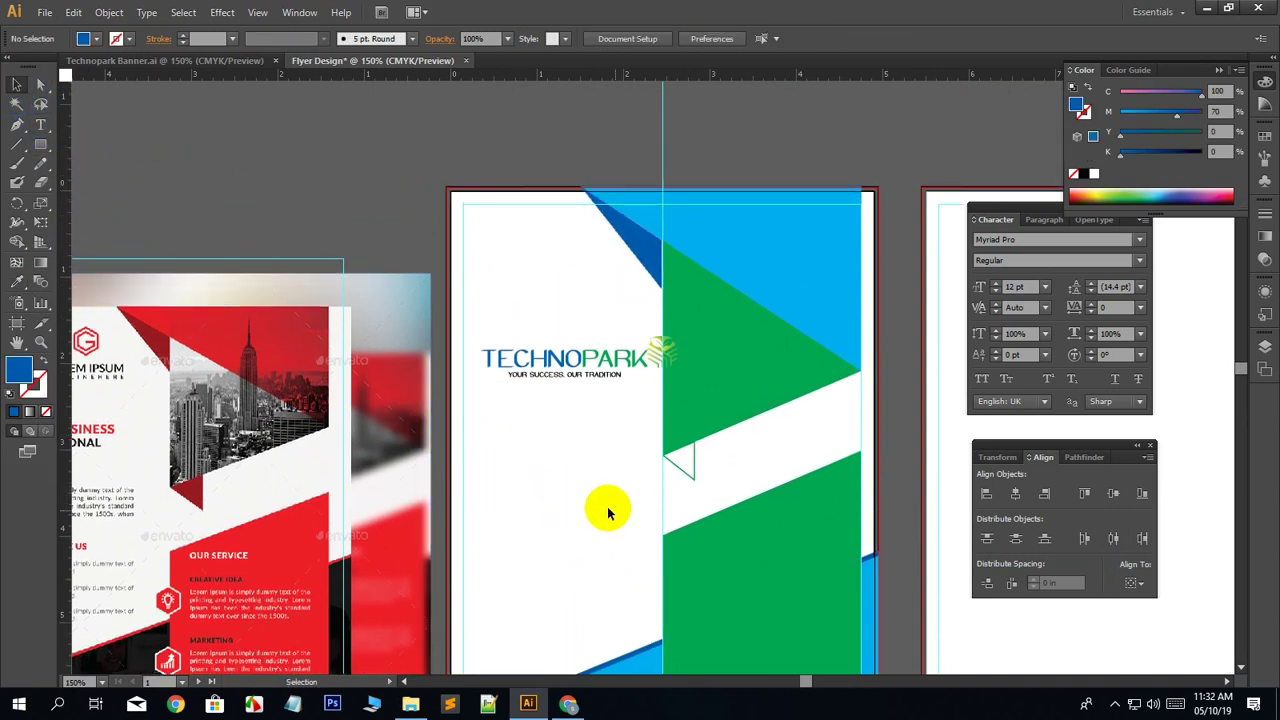
# Fill the small triangle below the image frame with the dark blue of the narrow upper triangle, and deselect it.
pyautogui.click(694, 466)
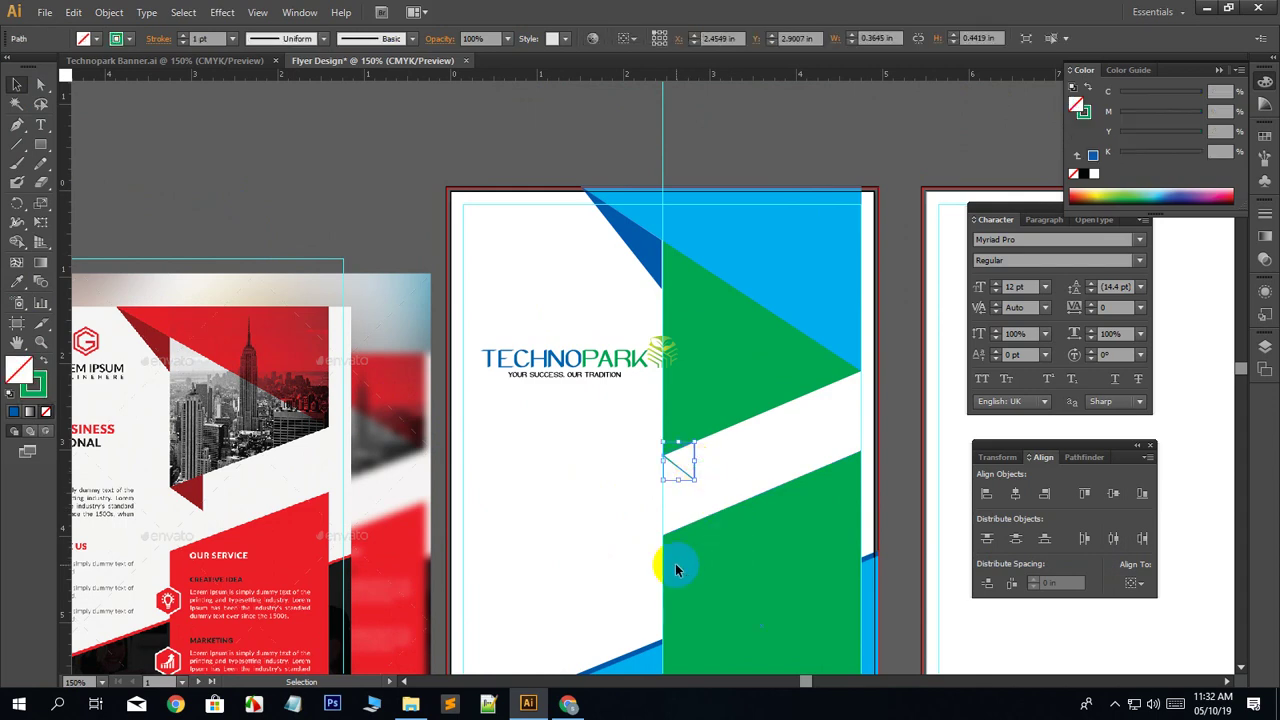
pyautogui.click(17, 282)
pyautogui.click(636, 260)
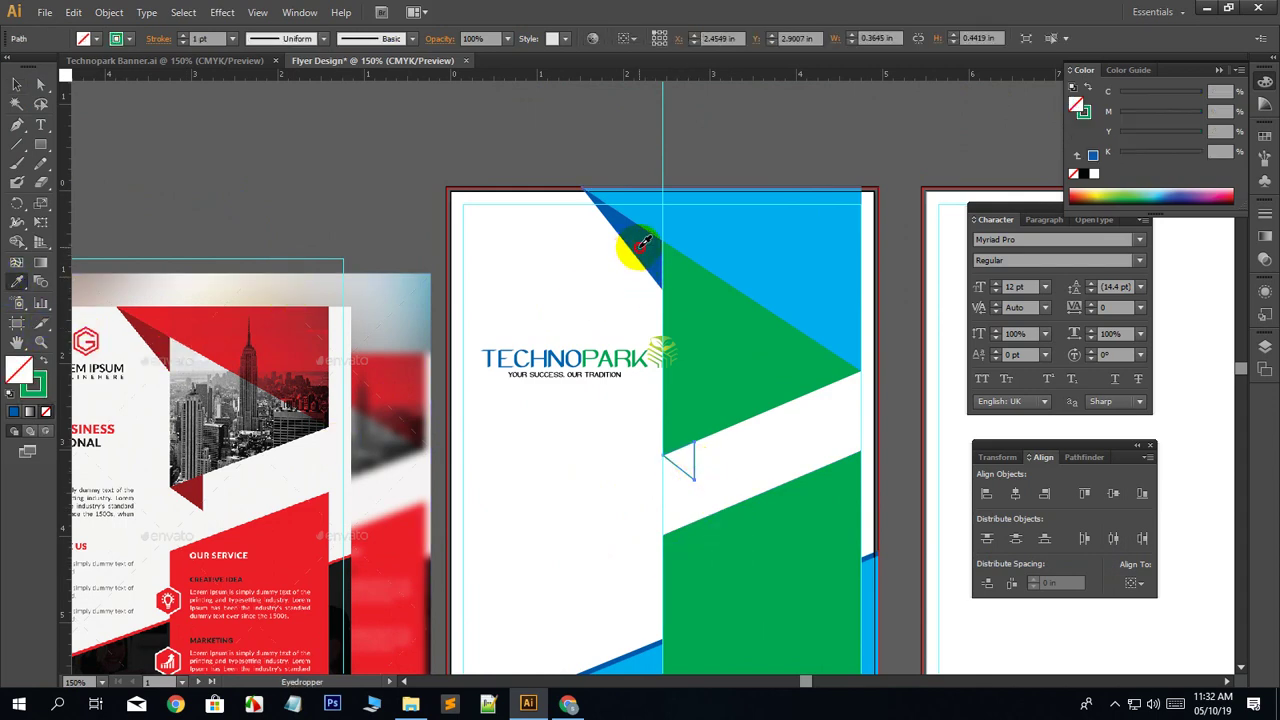
pyautogui.click(17, 84)
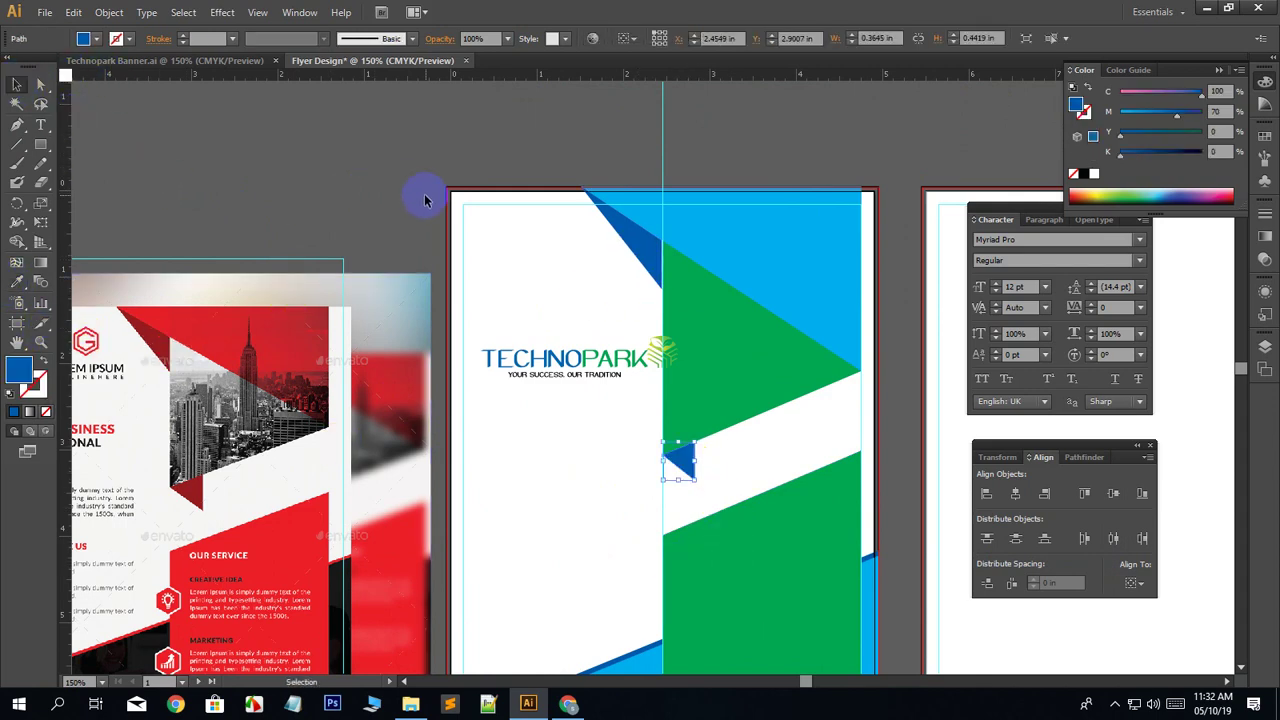
pyautogui.click(338, 157)
# Move the "Our Courses:" heading and its four course lines from the source banner onto the flyer's lower green block.
pyautogui.scroll(-2, 392, 340)
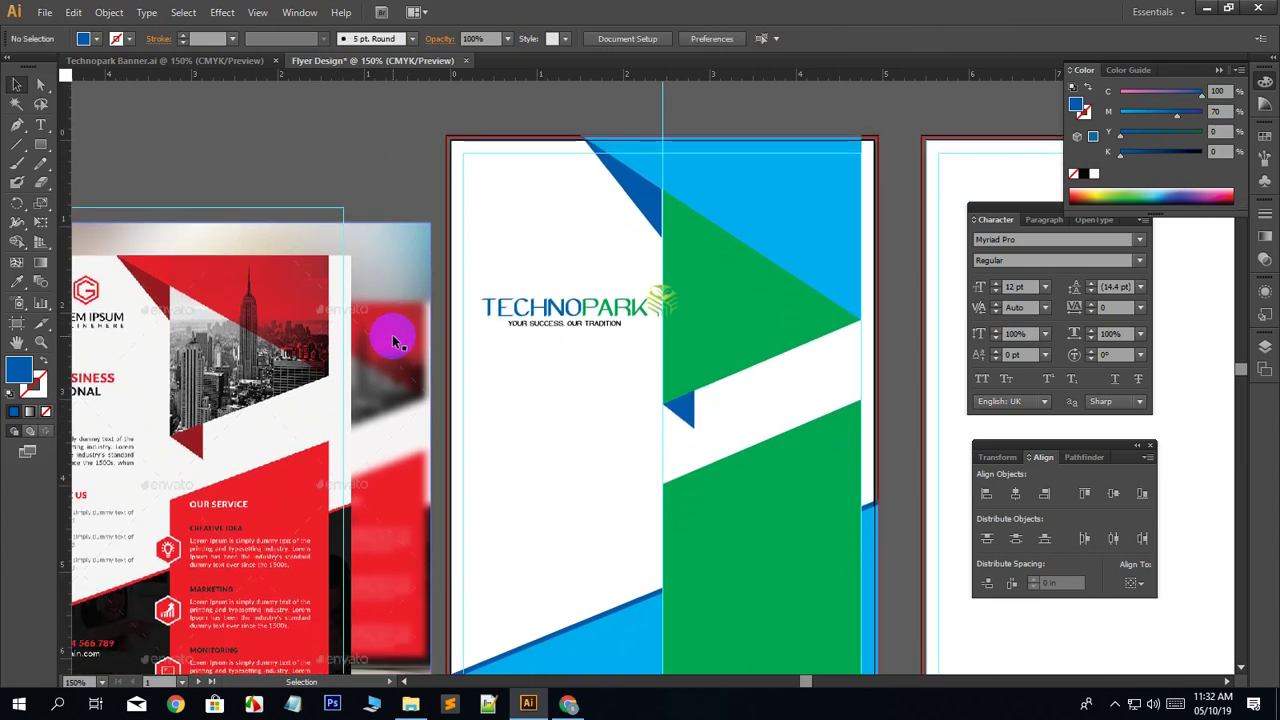
pyautogui.scroll(-5, 402, 349)
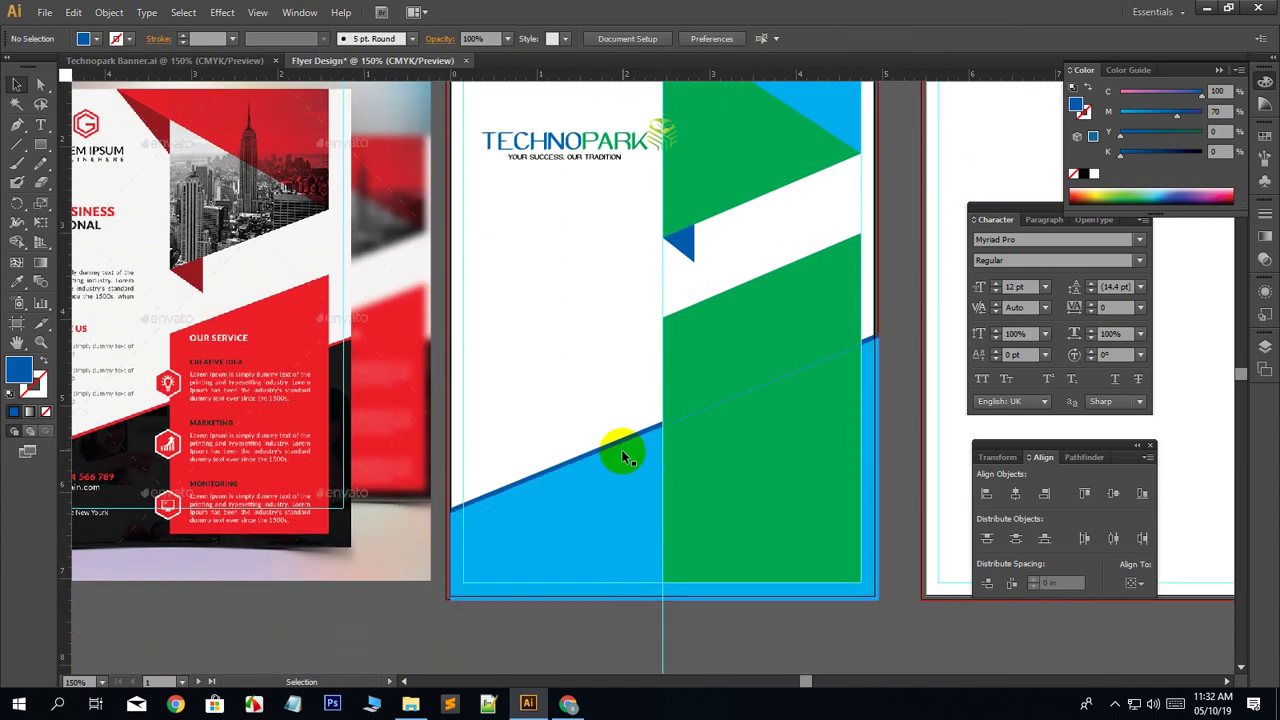
pyautogui.scroll(2, 608, 436)
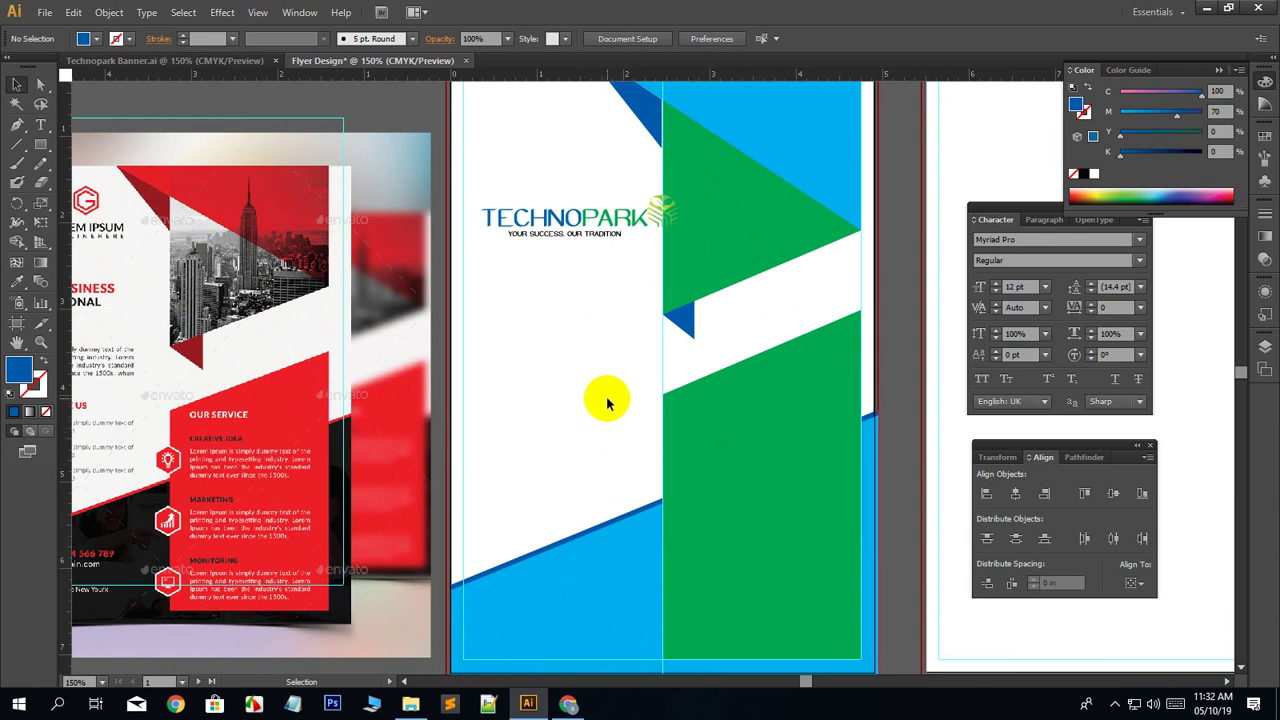
pyautogui.press('space')
pyautogui.moveTo(422, 367); pyautogui.dragTo(257, 351)
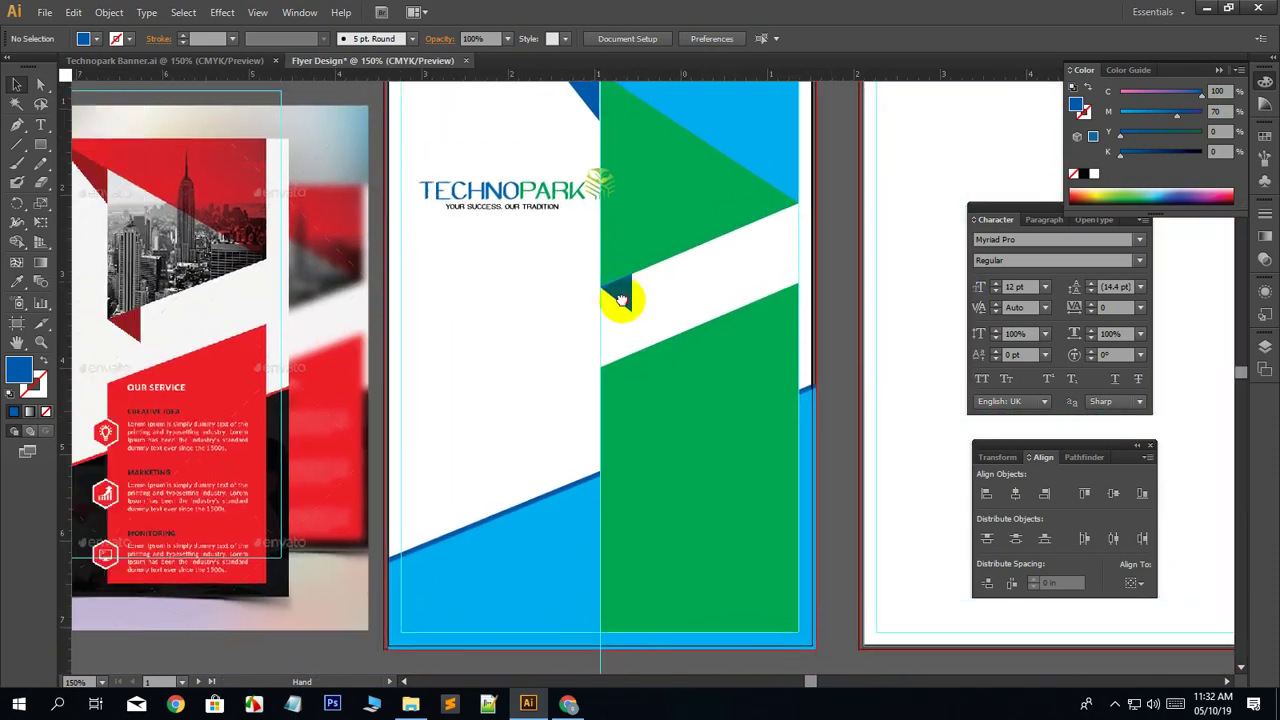
pyautogui.moveTo(621, 299); pyautogui.dragTo(1223, 195)
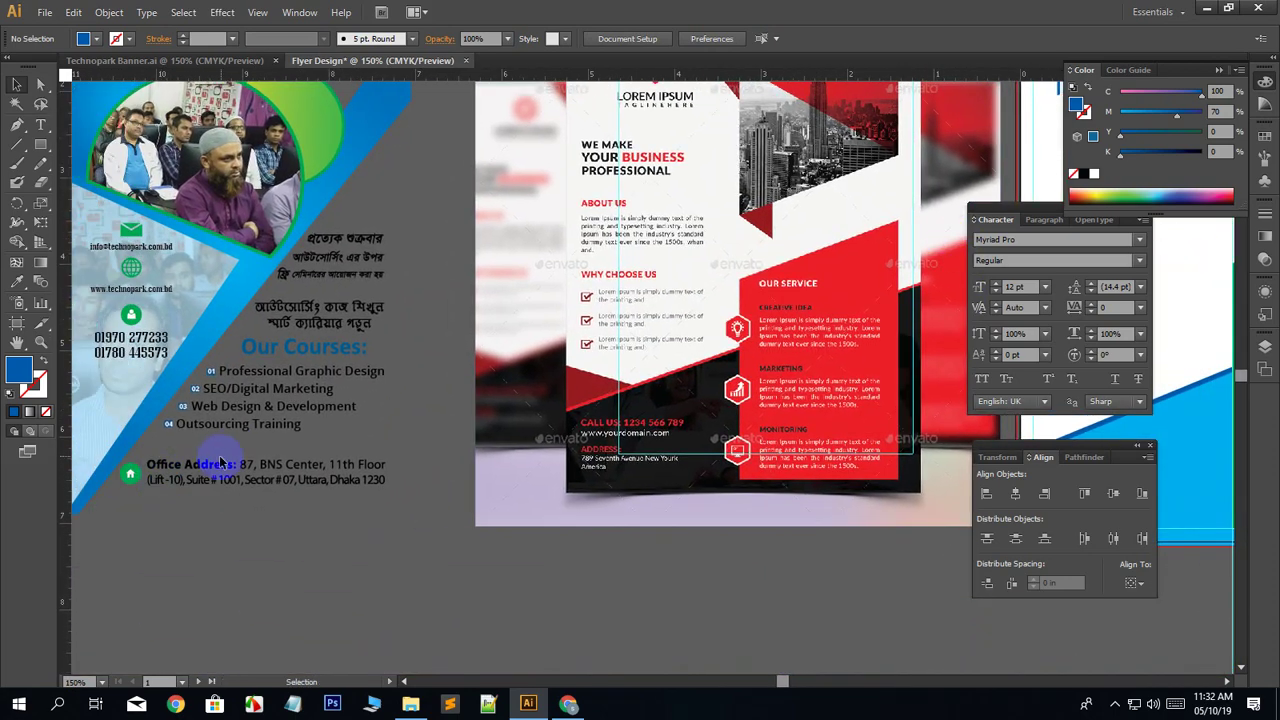
pyautogui.moveTo(280, 345); pyautogui.dragTo(50, 528)
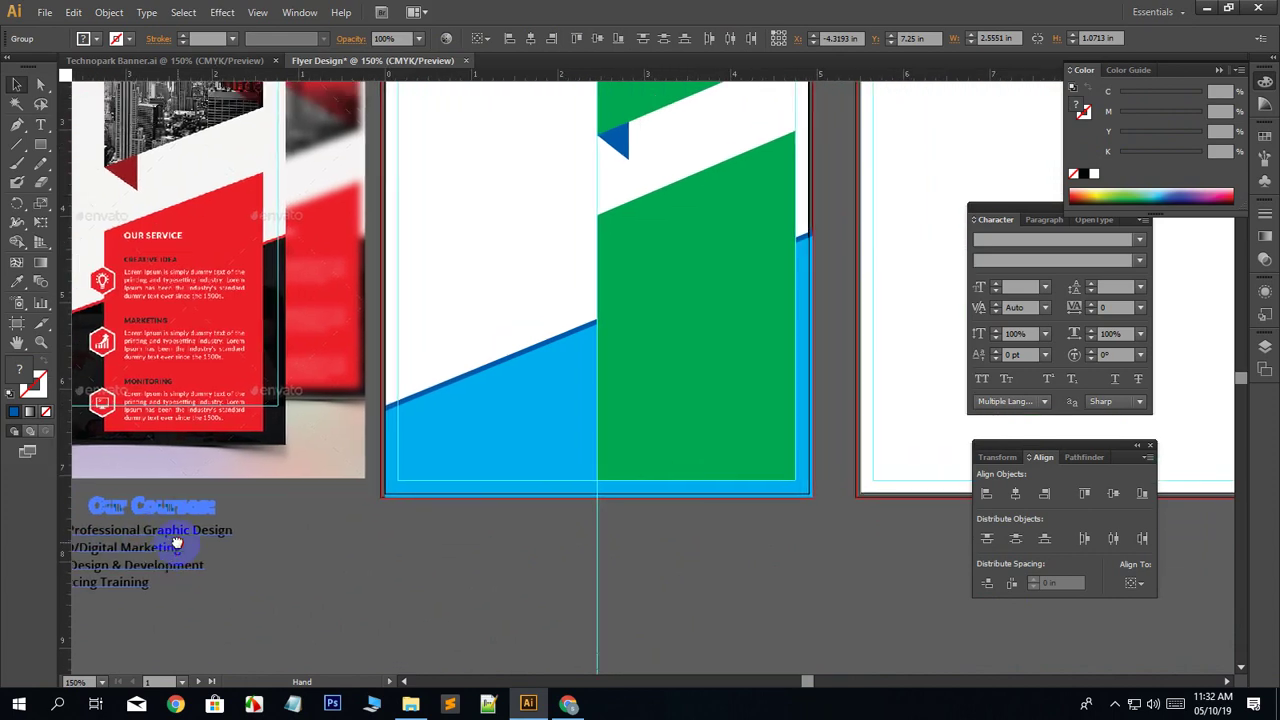
pyautogui.moveTo(154, 512); pyautogui.dragTo(724, 318)
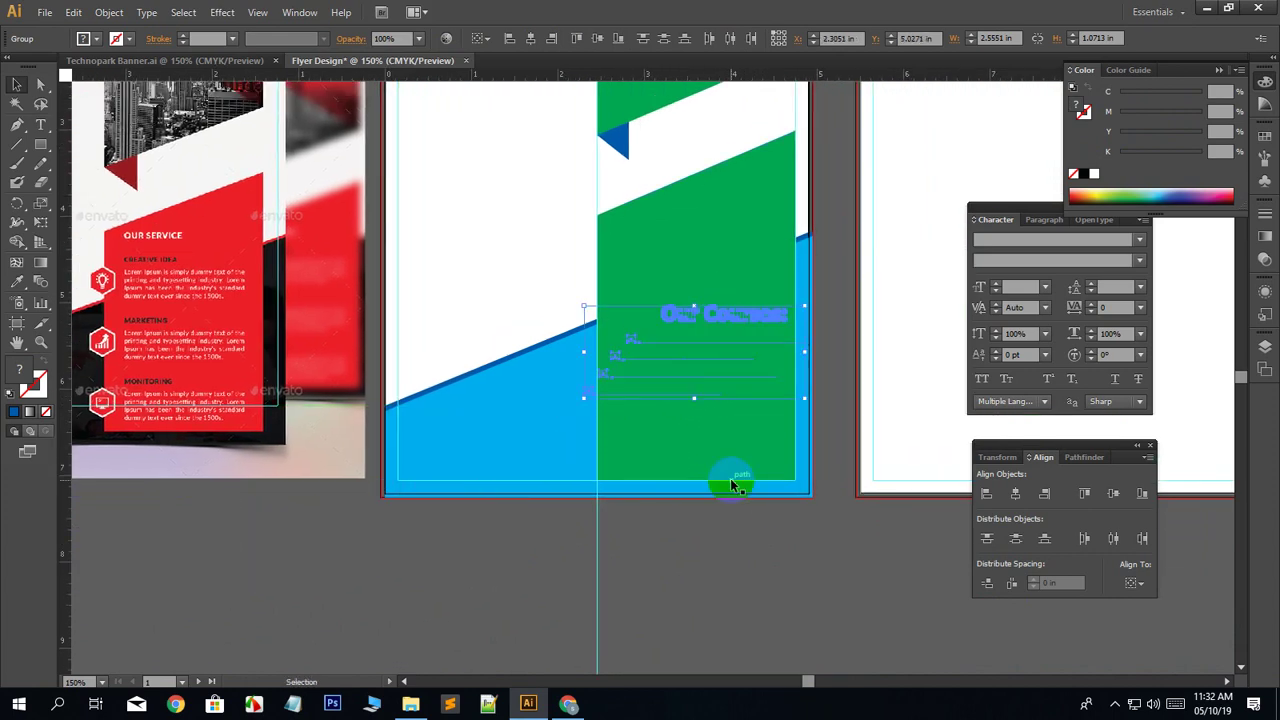
# Bring the moved courses text to the front of the green block and deselect it.
pyautogui.rightClick(702, 316)
pyautogui.moveTo(791, 447)
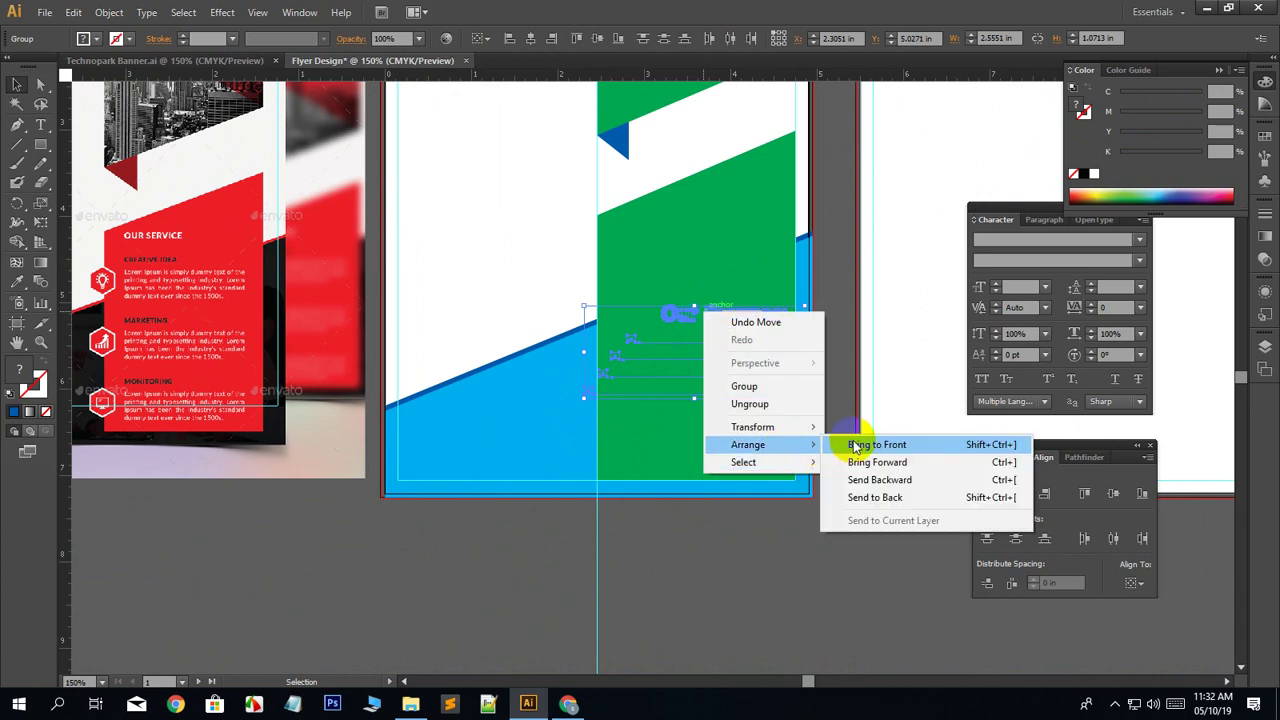
pyautogui.click(851, 443)
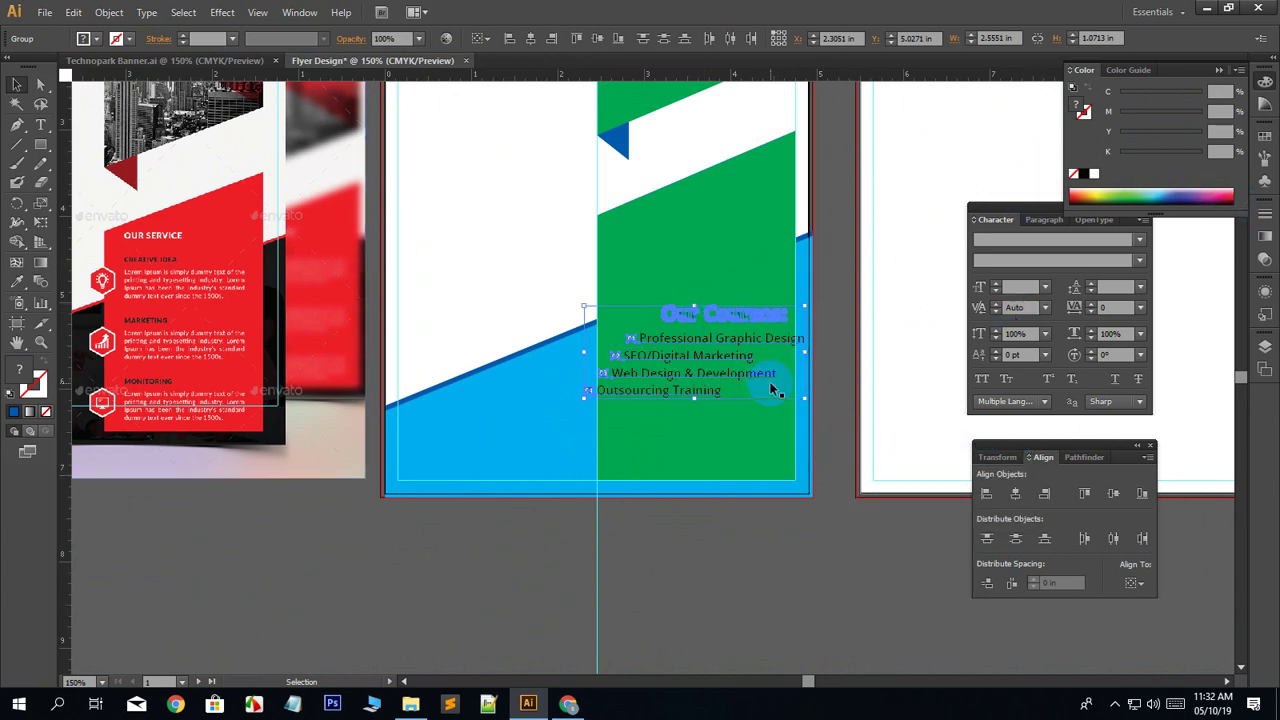
pyautogui.click(741, 553)
# Move the "Our Courses:" heading up near the top of the lower green block and fill it with white.
pyautogui.scroll(1, 743, 557)
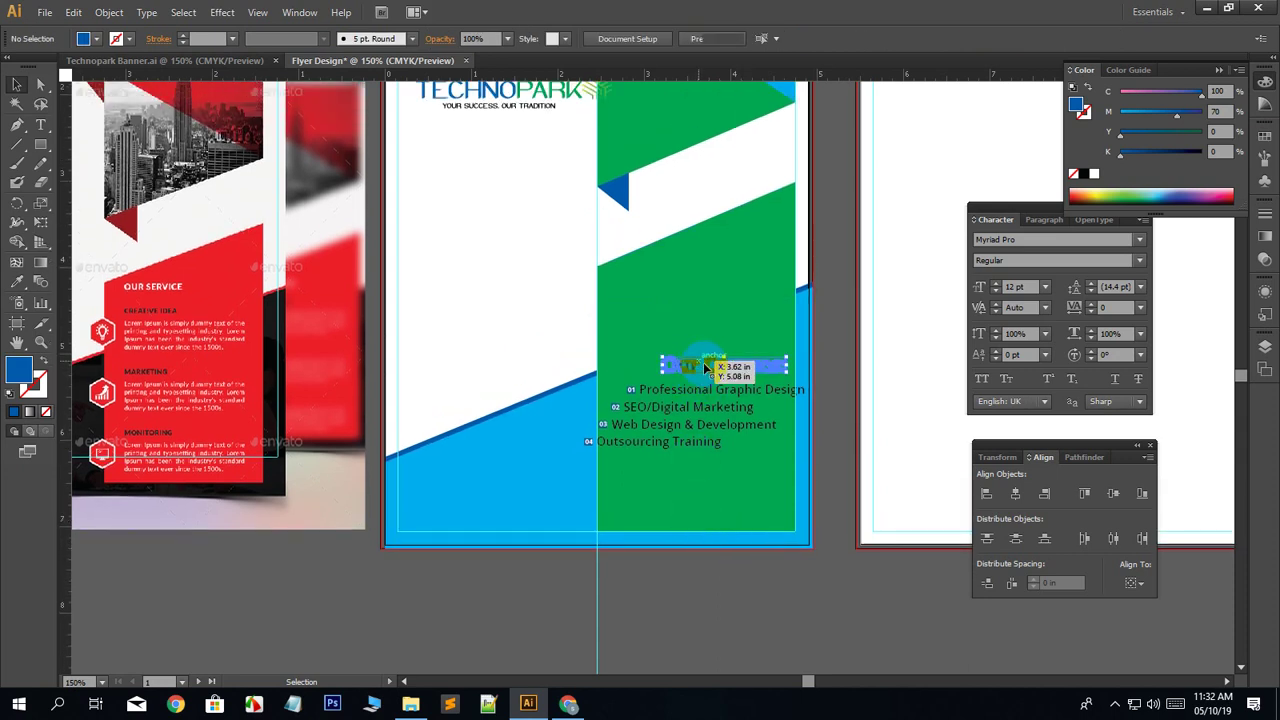
pyautogui.moveTo(726, 362); pyautogui.dragTo(688, 291)
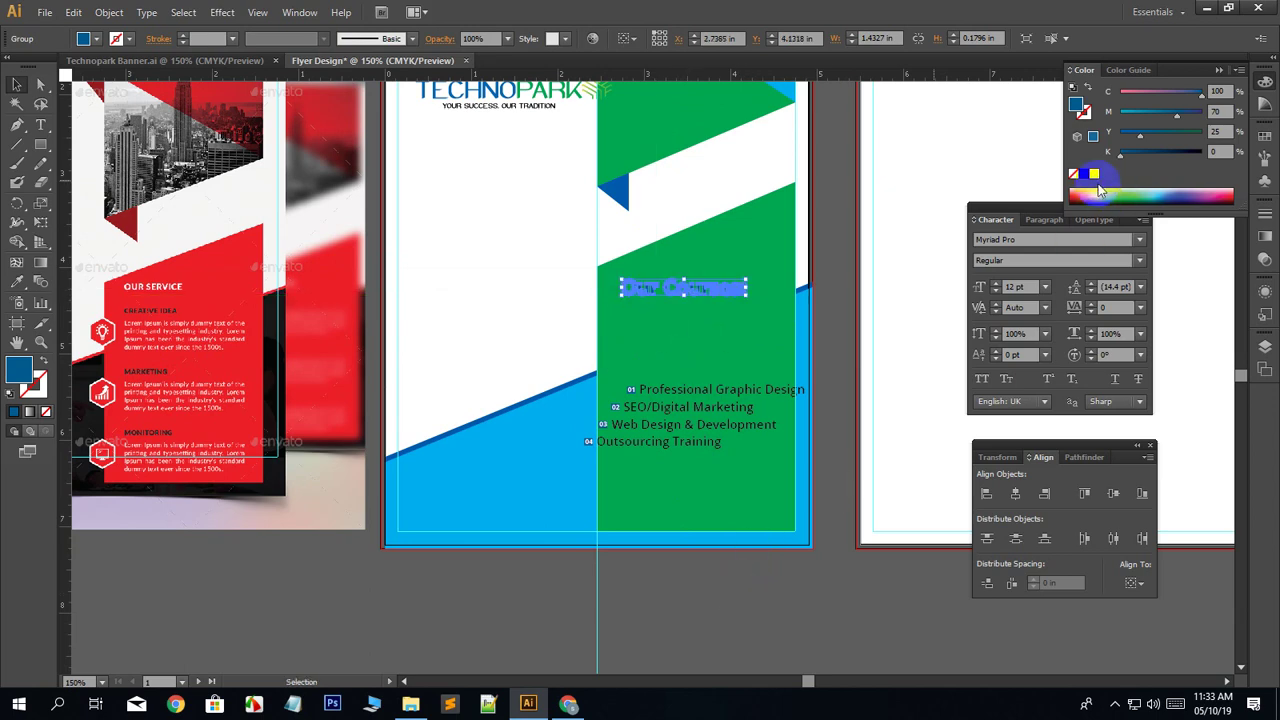
pyautogui.click(1093, 175)
pyautogui.click(665, 588)
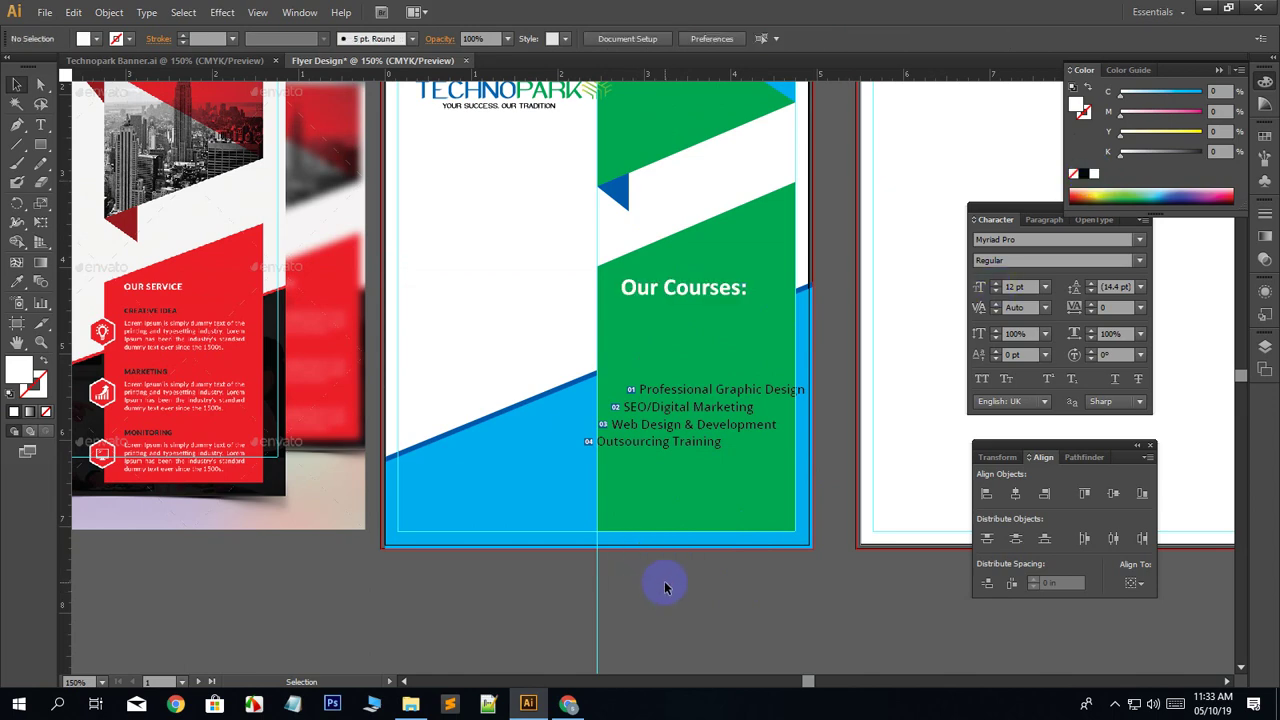
# Stack the four numbered course lines in order beneath the "Our Courses:" heading.
pyautogui.click(680, 395)
pyautogui.moveTo(677, 393); pyautogui.dragTo(675, 326)
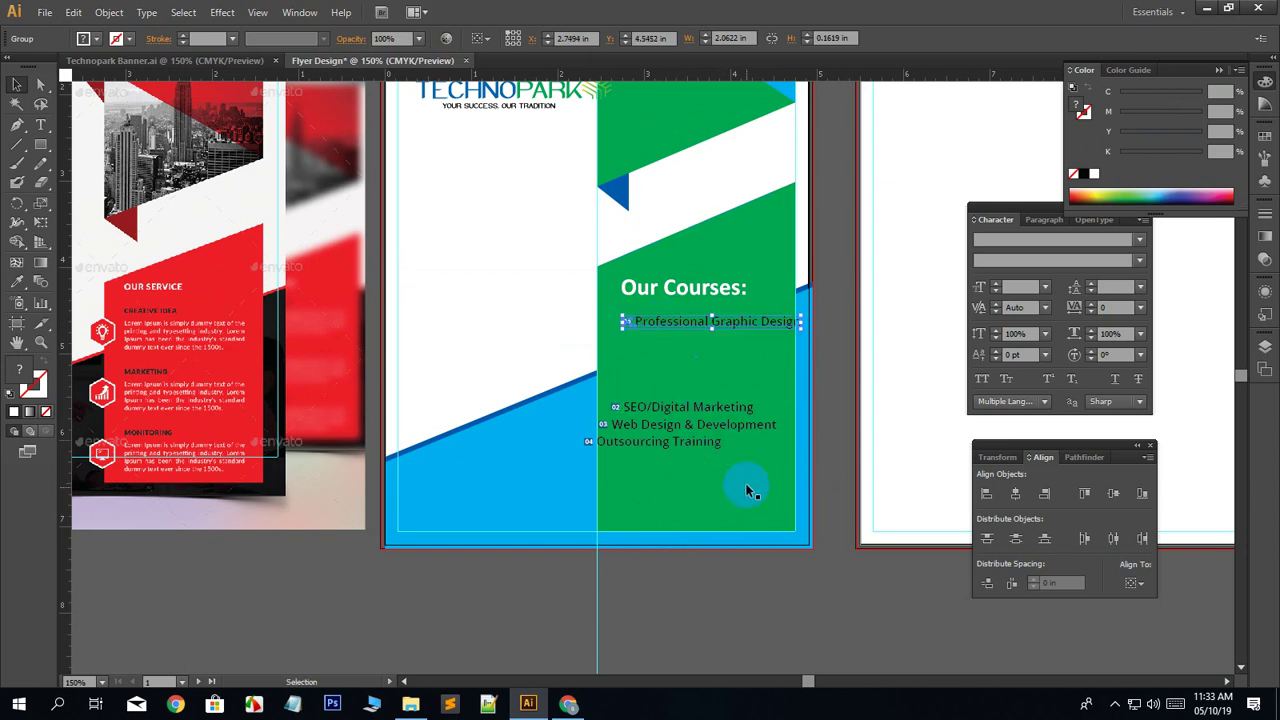
pyautogui.moveTo(665, 410); pyautogui.dragTo(677, 344)
pyautogui.click(652, 428)
pyautogui.moveTo(649, 426); pyautogui.dragTo(681, 371)
pyautogui.moveTo(640, 443); pyautogui.dragTo(682, 403)
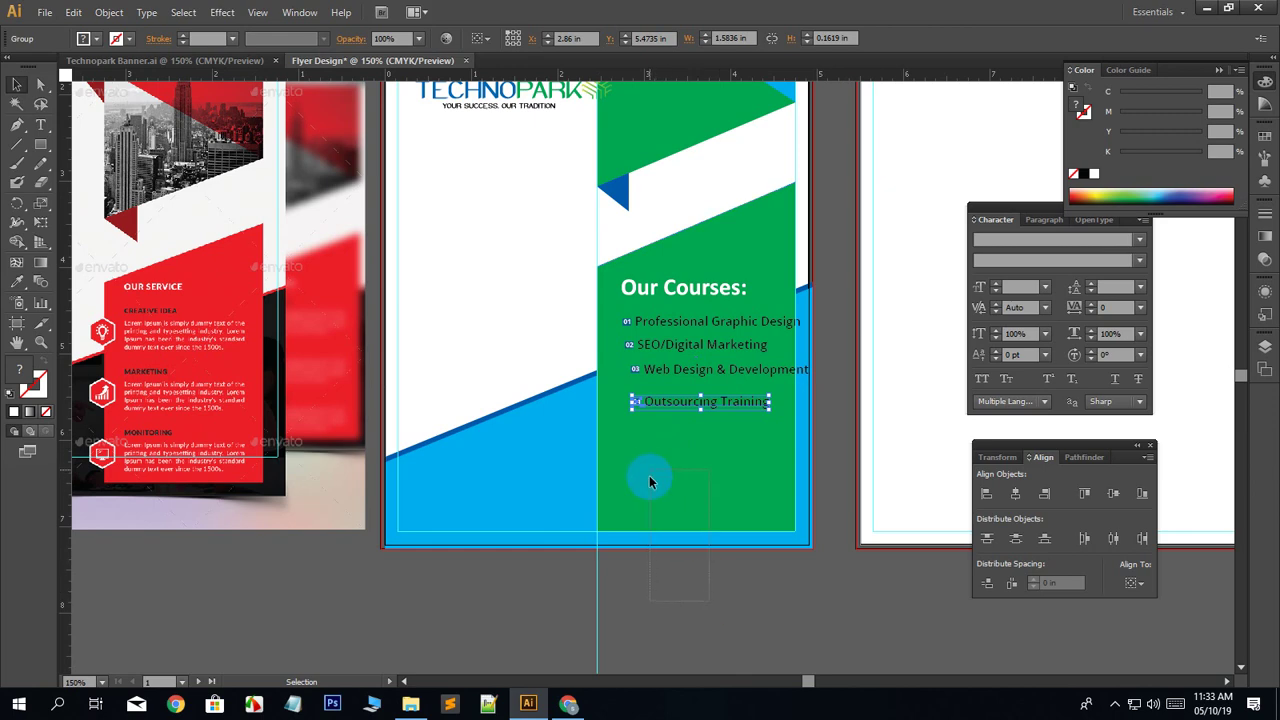
pyautogui.click(649, 482)
pyautogui.click(731, 591)
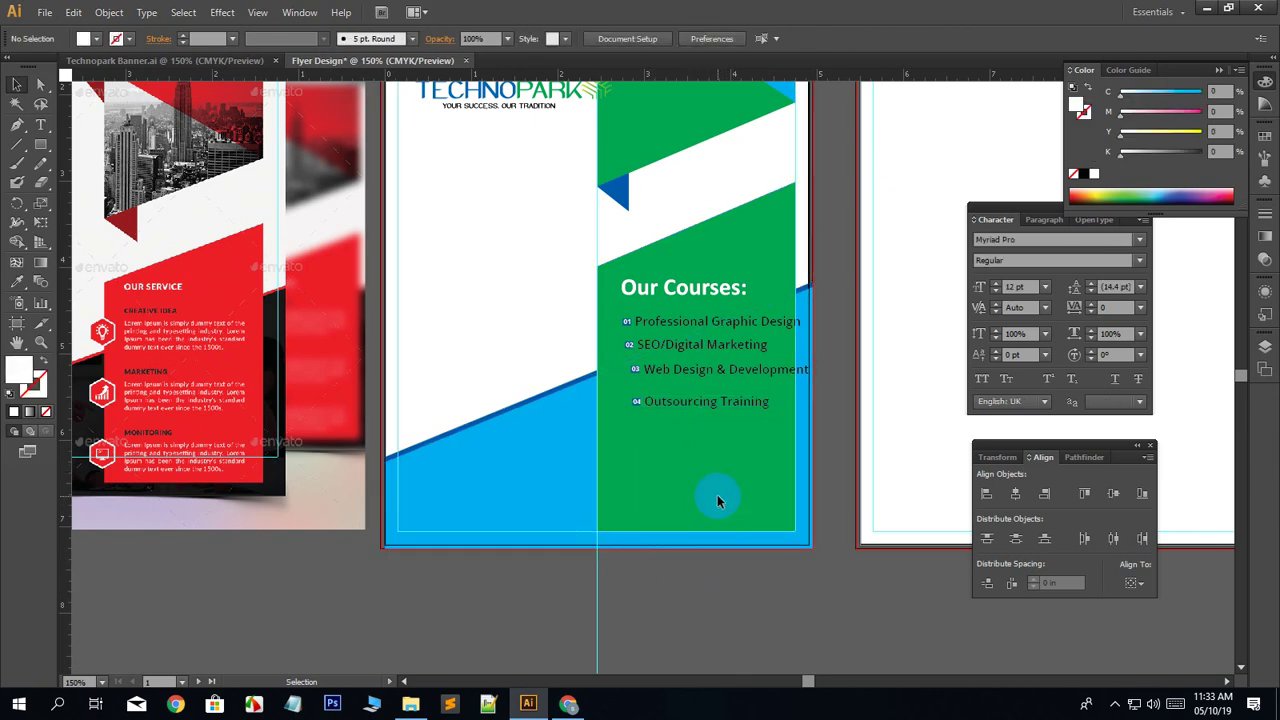
# Align the left edges of the four course lines relative to the selection.
pyautogui.moveTo(645, 312); pyautogui.dragTo(737, 514)
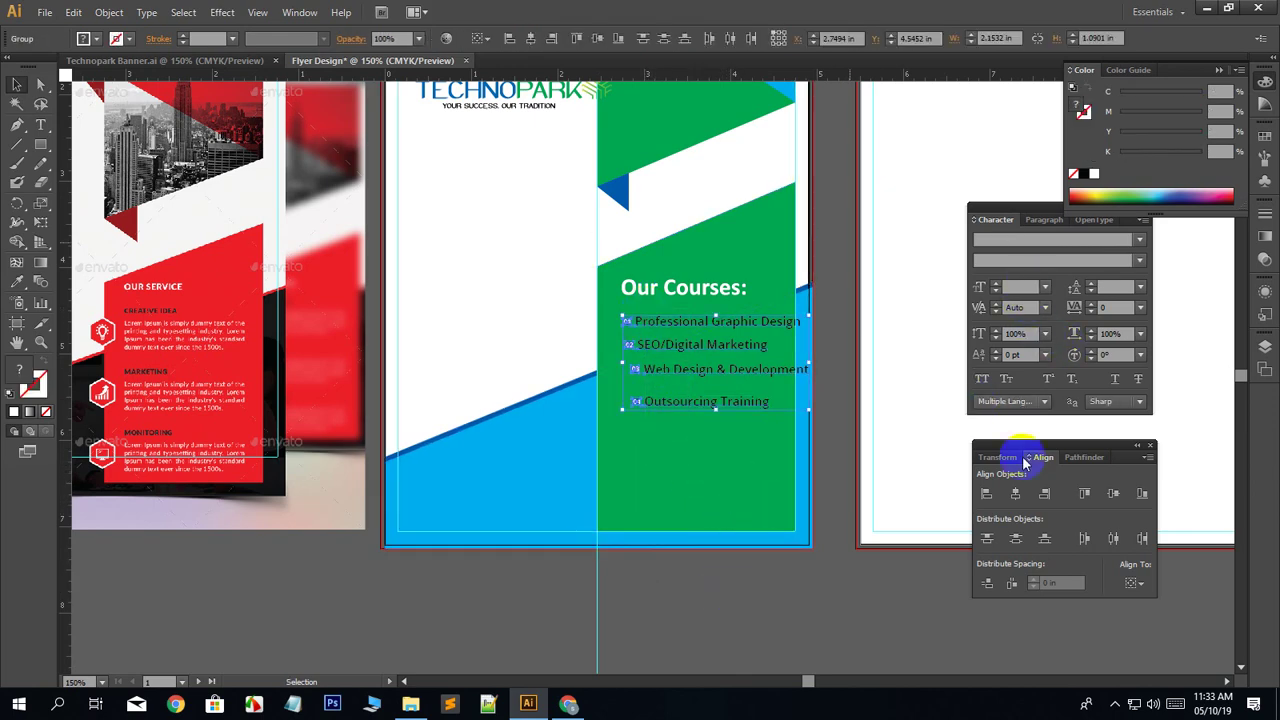
pyautogui.click(1132, 583)
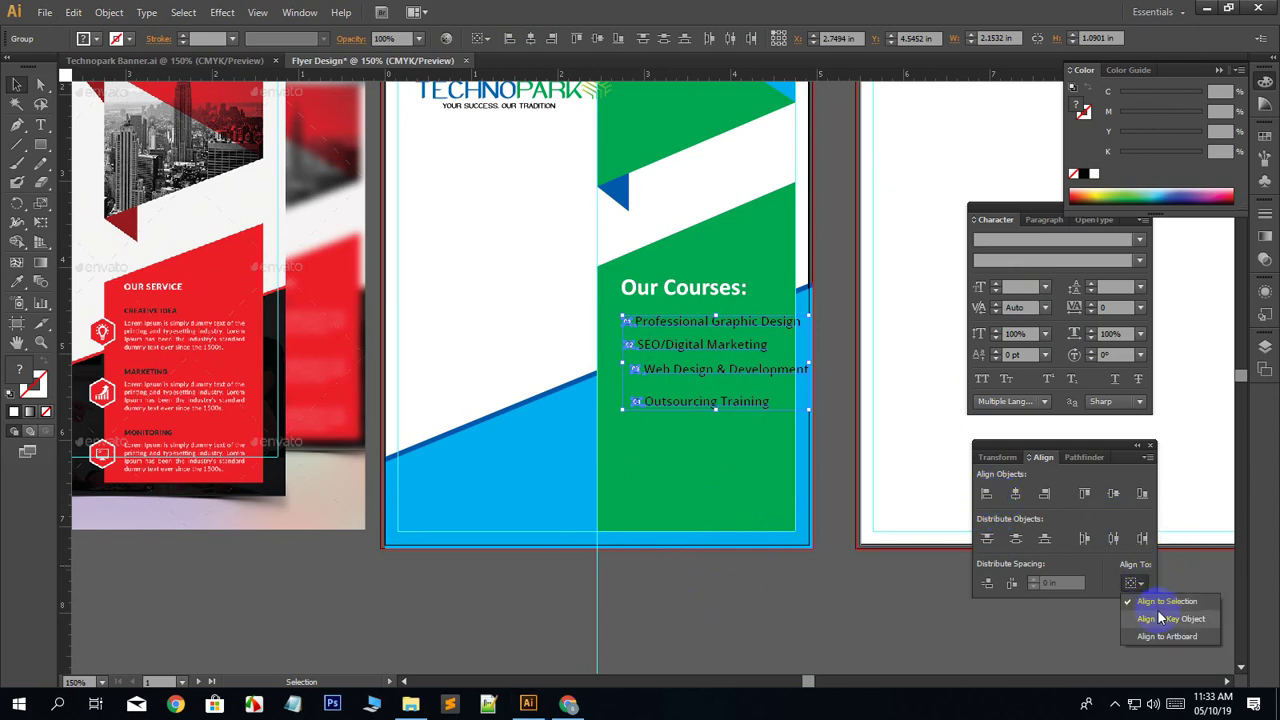
pyautogui.click(1140, 595)
pyautogui.click(968, 489)
pyautogui.click(675, 597)
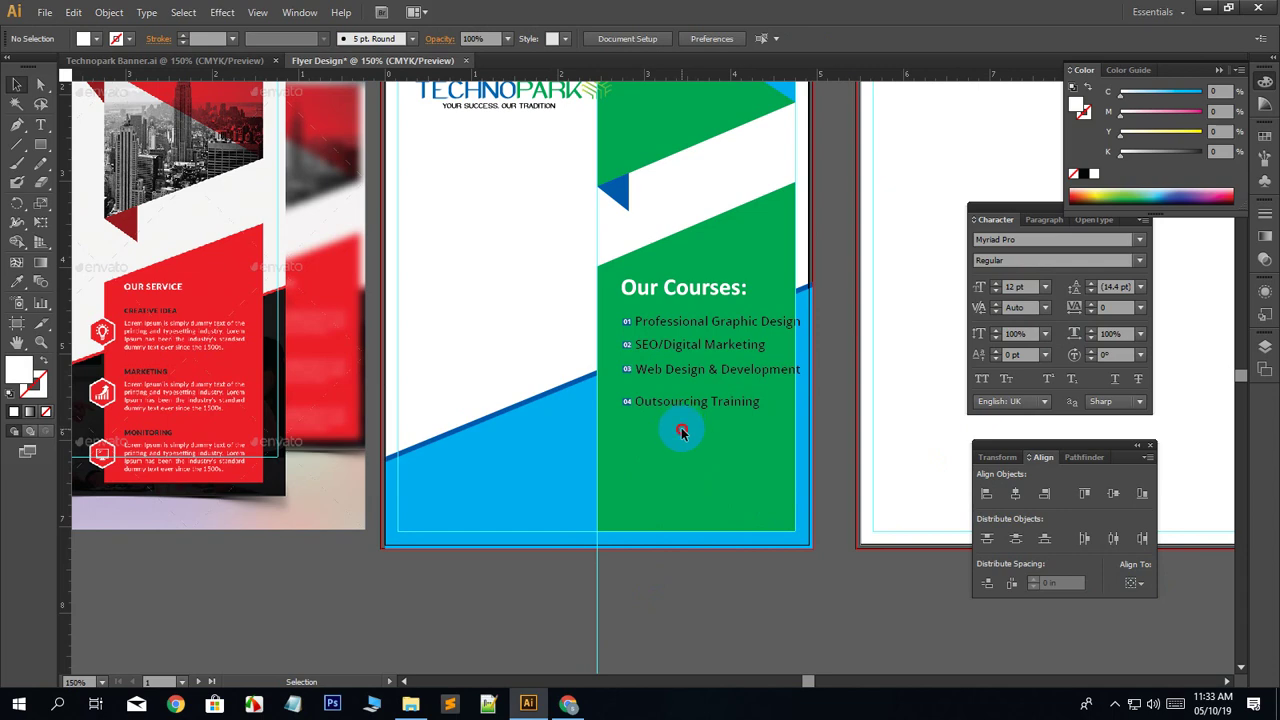
# Distribute the four course lines with equal vertical spacing and left-align them with the "Our Courses:" heading.
pyautogui.click(645, 318)
pyautogui.click(986, 584)
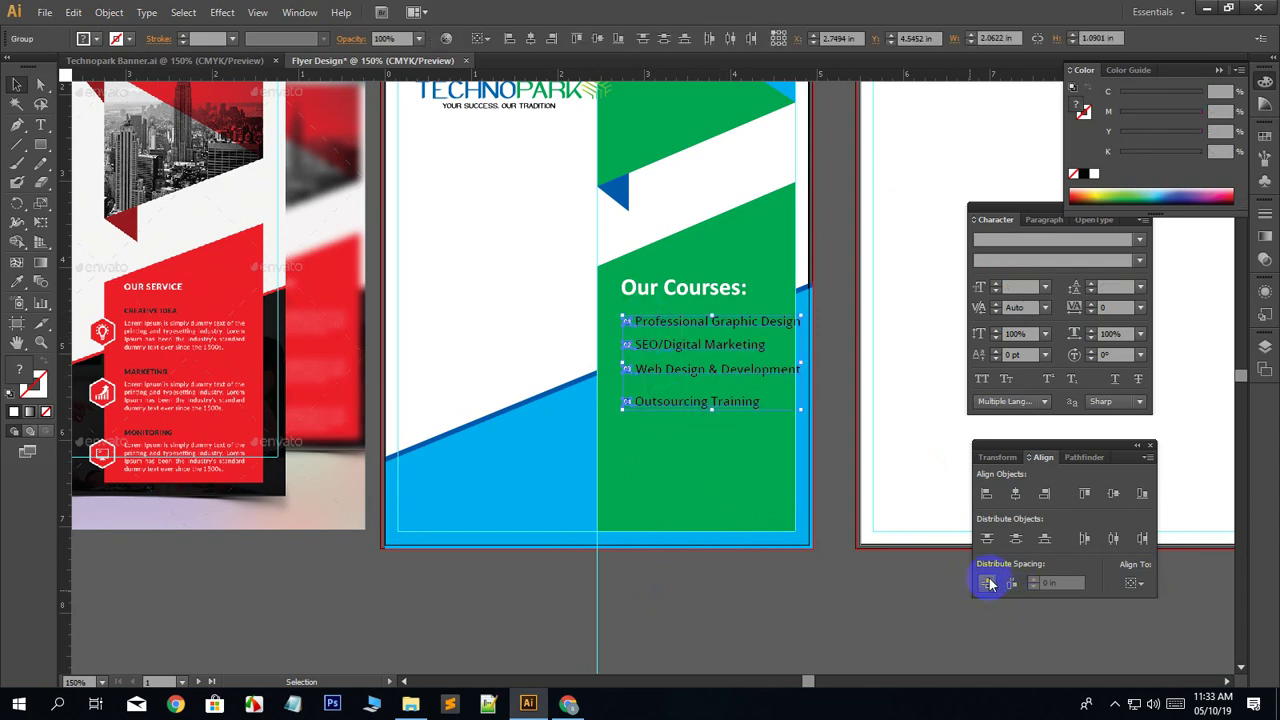
pyautogui.keyDown('shift'); pyautogui.click(645, 287); pyautogui.keyUp('shift')
pyautogui.click(990, 496)
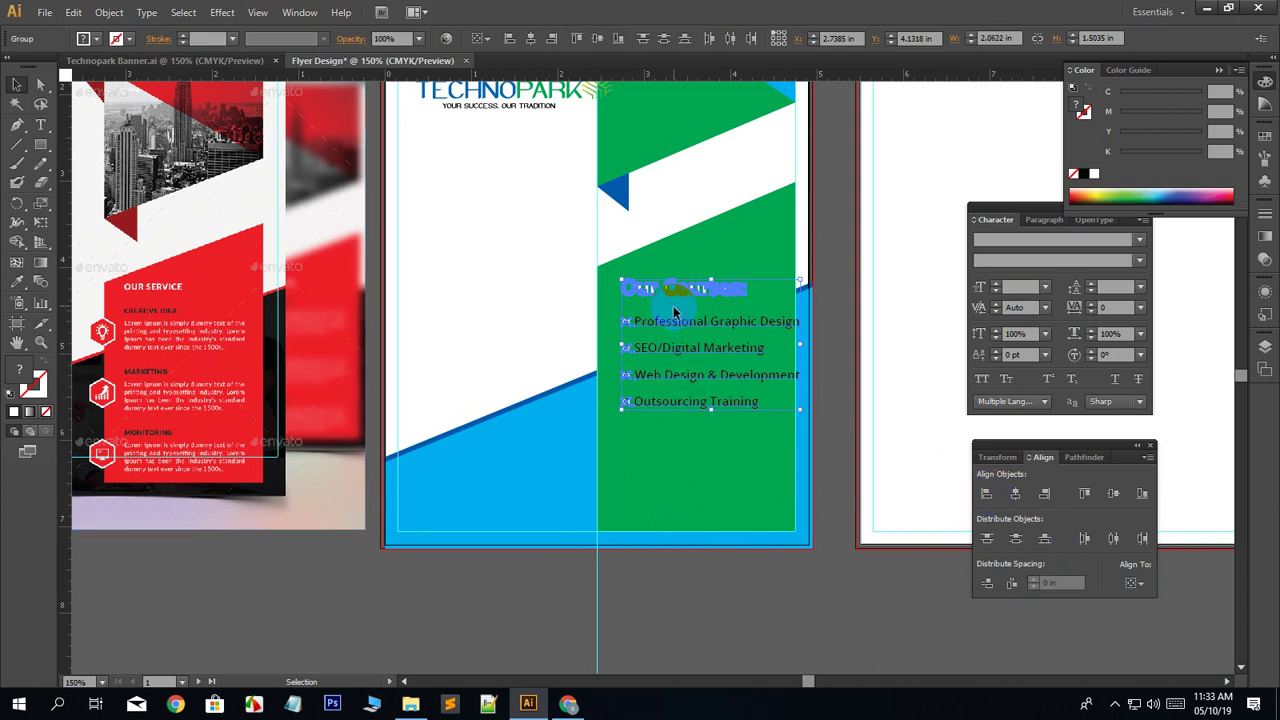
# Shift the heading and course lines slightly left so they sit evenly inside the green block.
pyautogui.moveTo(673, 287); pyautogui.dragTo(671, 289)
pyautogui.click(774, 570)
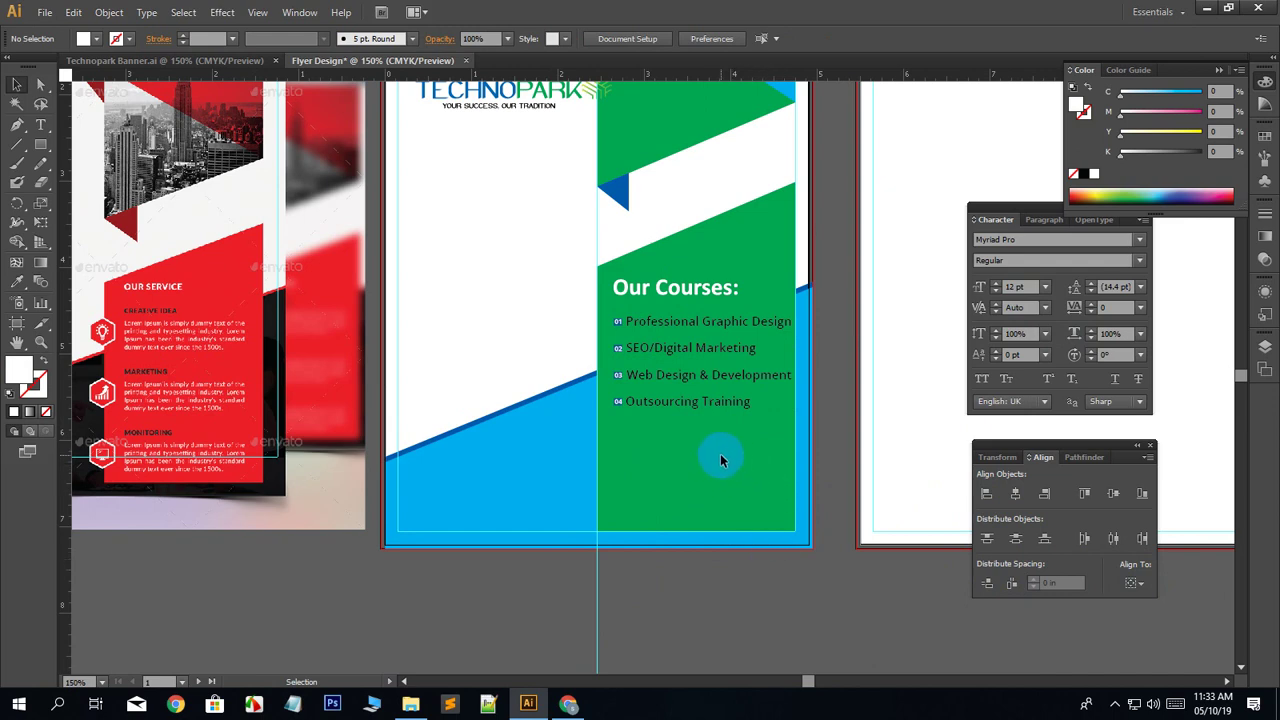
pyautogui.scroll(2, 715, 453)
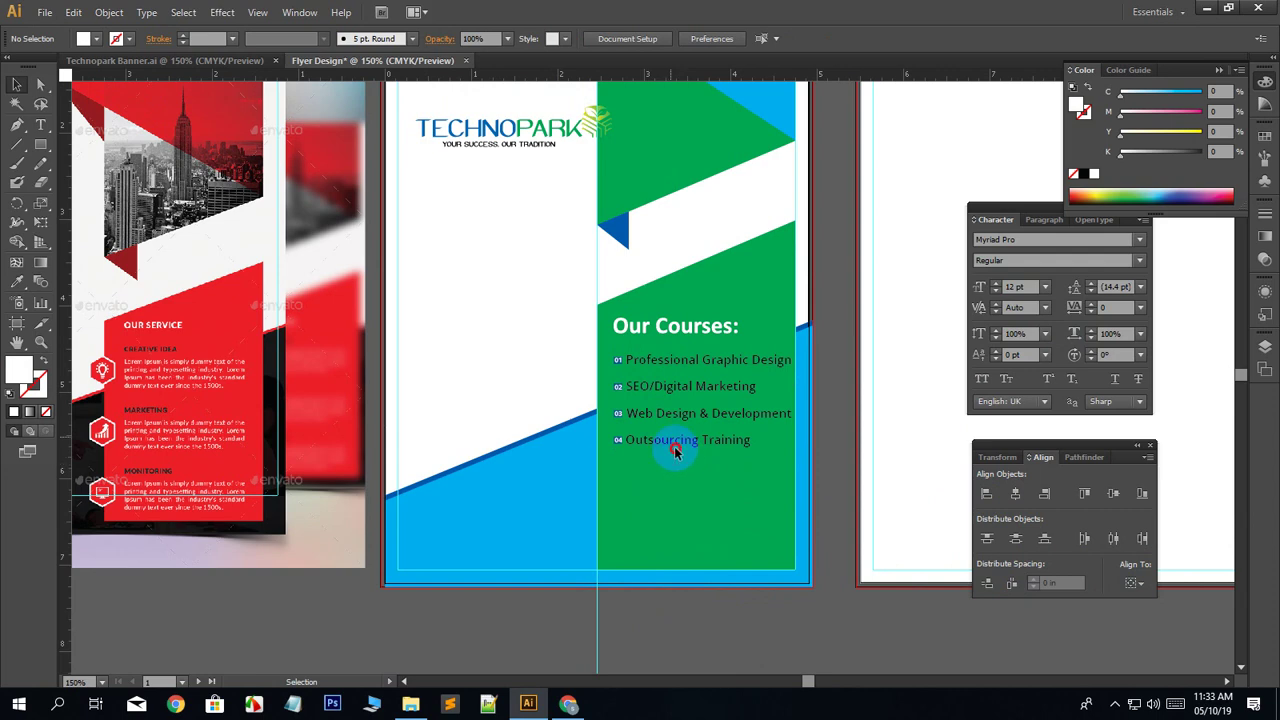
pyautogui.click(632, 318)
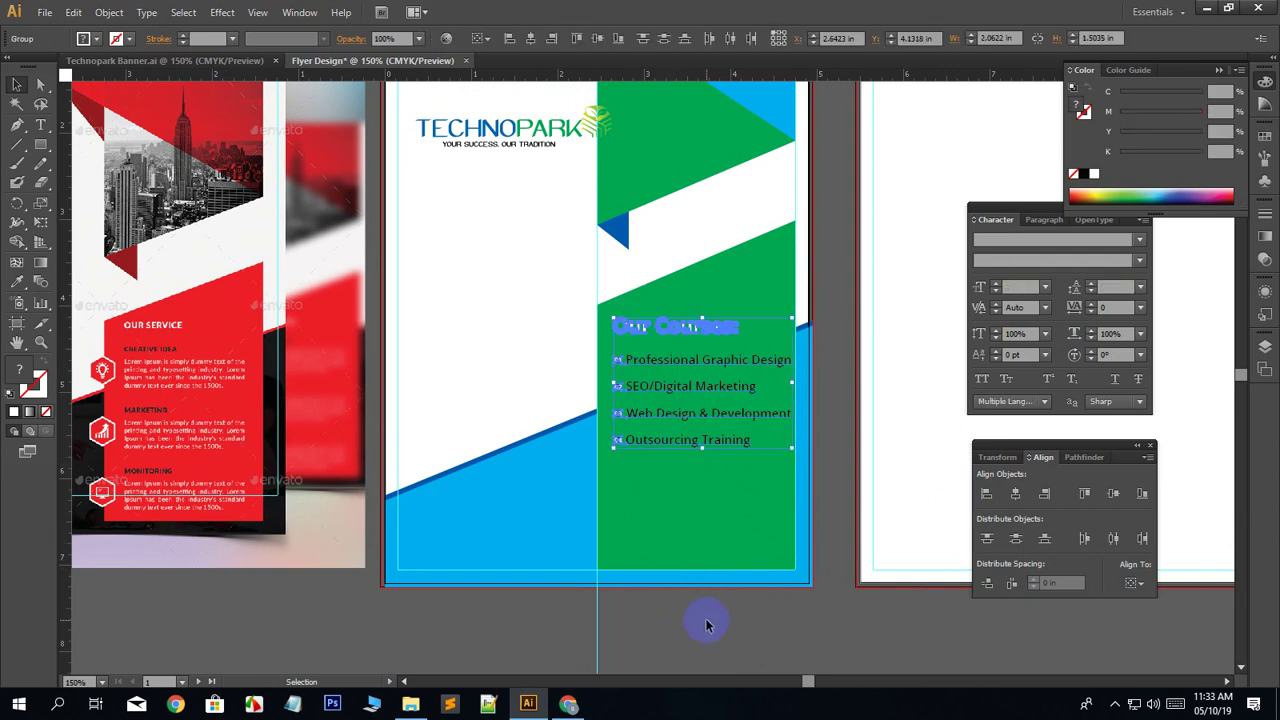
pyautogui.click(732, 580)
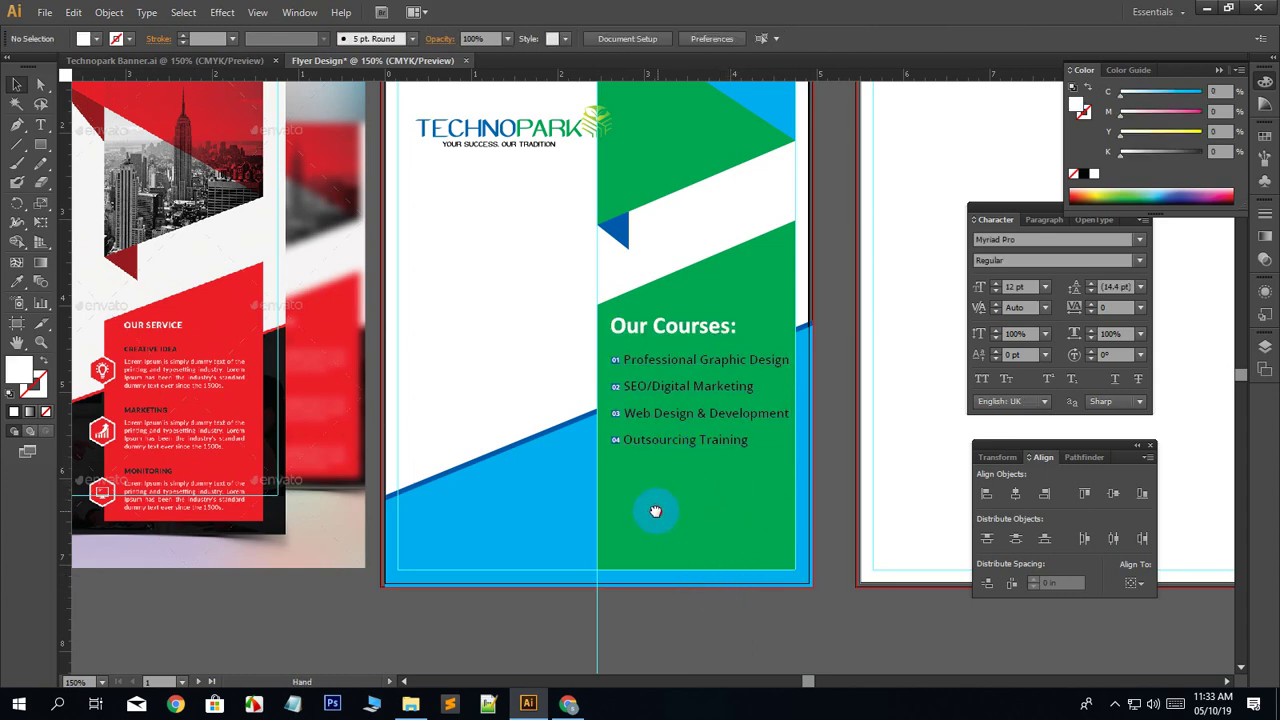
# Move the banner's office address text and its green home icon to the empty canvas just below the first flyer artboard.
pyautogui.moveTo(651, 517); pyautogui.dragTo(805, 497)
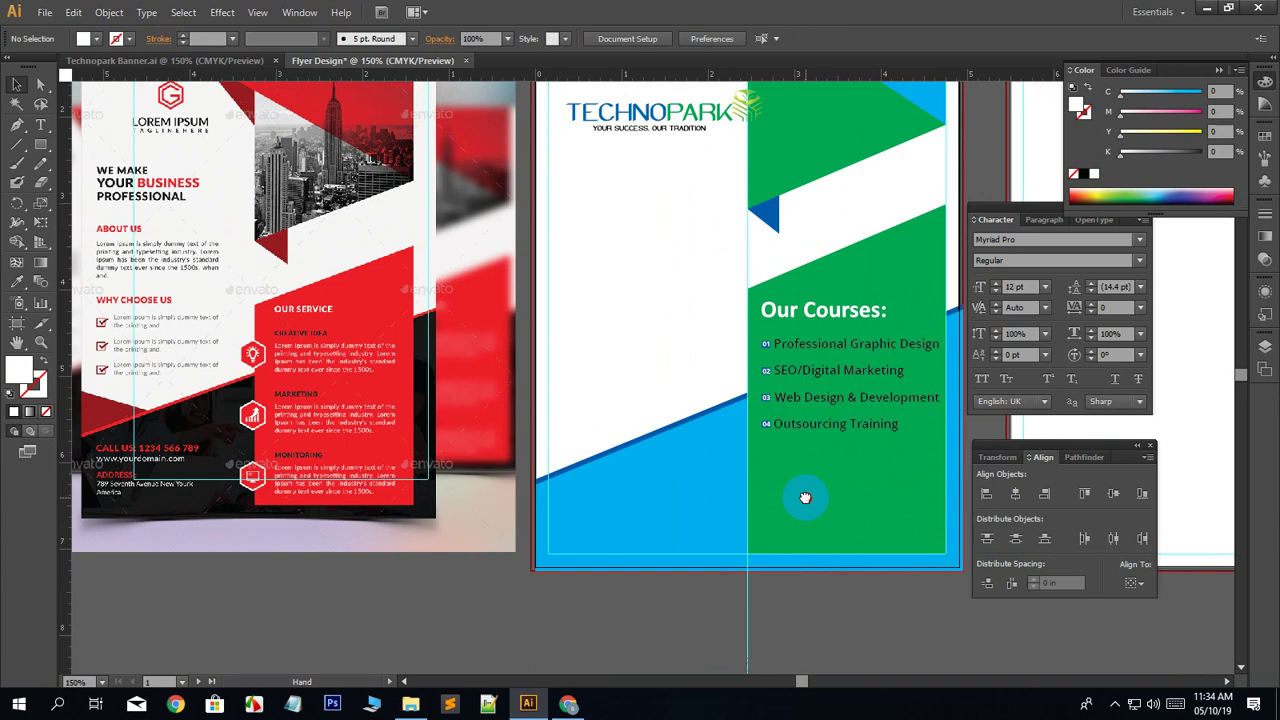
pyautogui.moveTo(805, 497); pyautogui.dragTo(817, 487)
pyautogui.moveTo(258, 493); pyautogui.dragTo(735, 385)
pyautogui.click(122, 378)
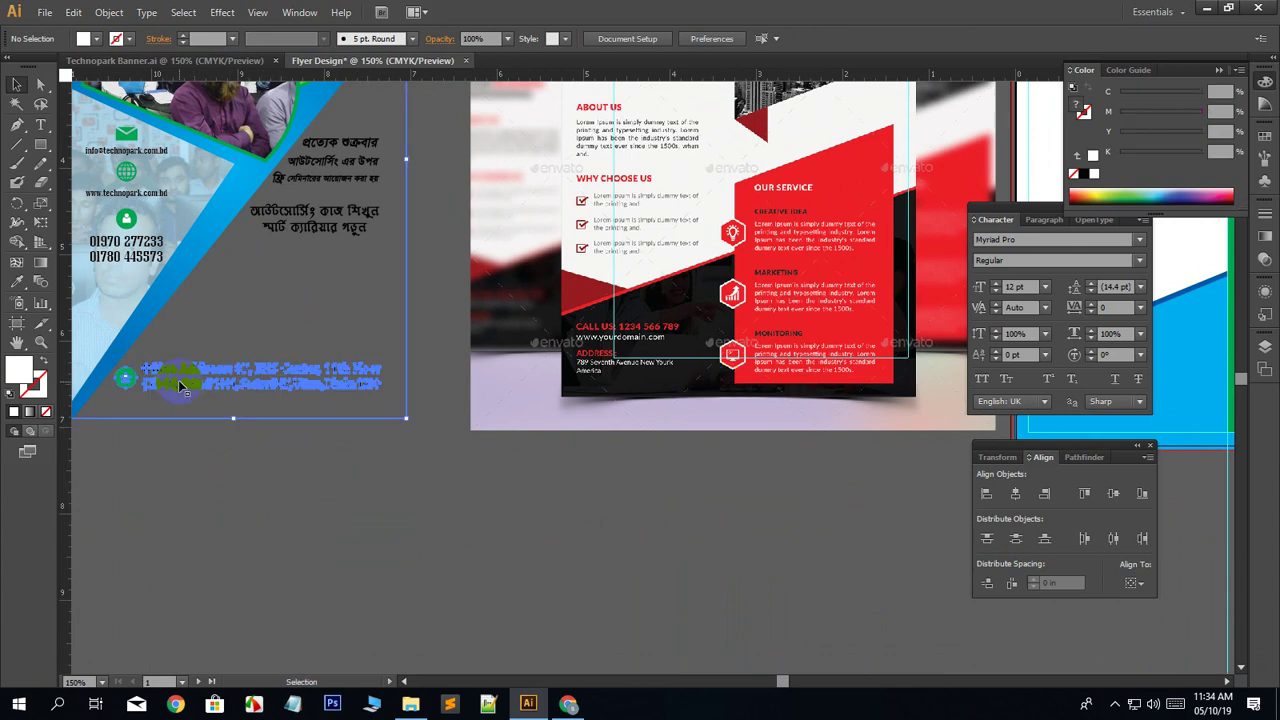
pyautogui.click(272, 420)
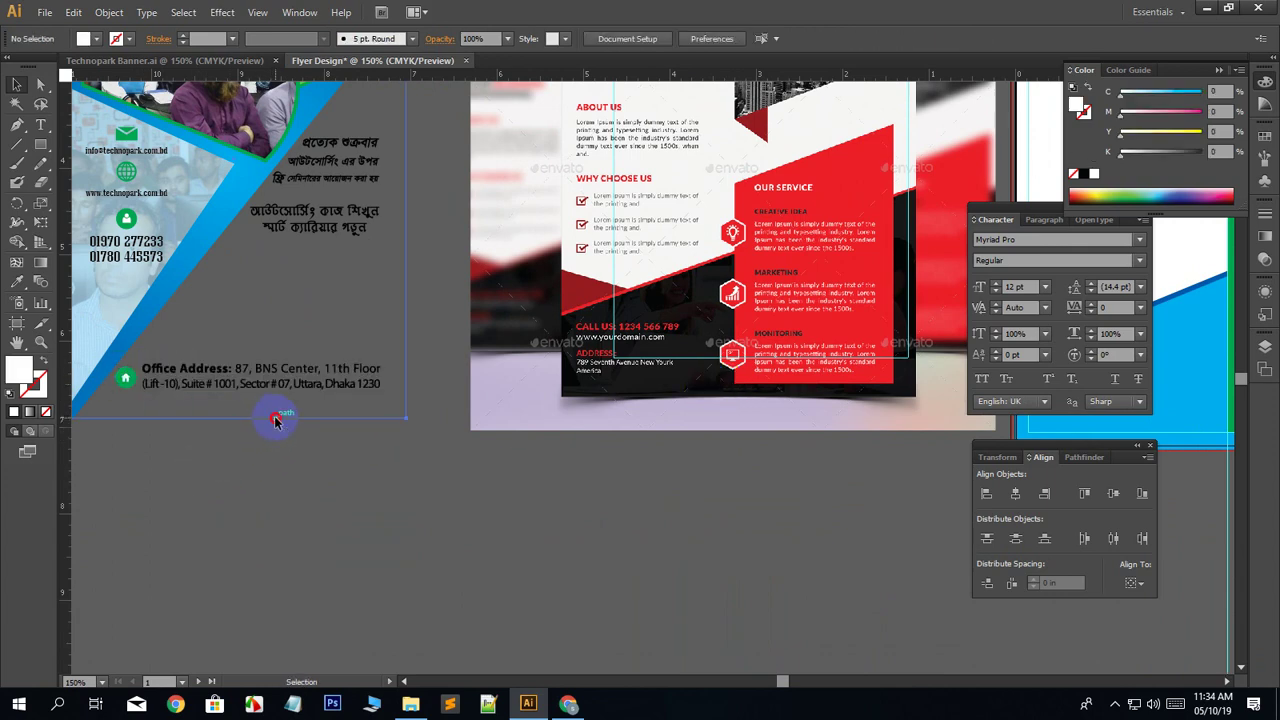
pyautogui.click(276, 420)
pyautogui.click(275, 456)
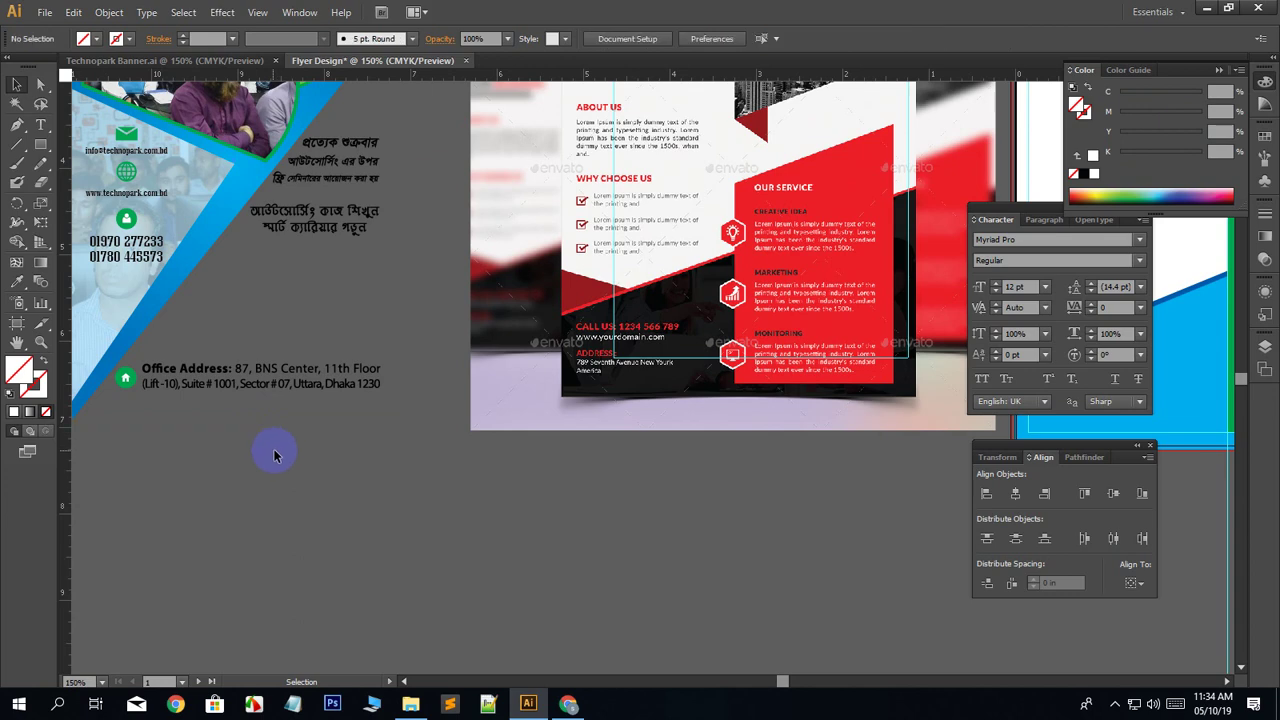
pyautogui.click(157, 377)
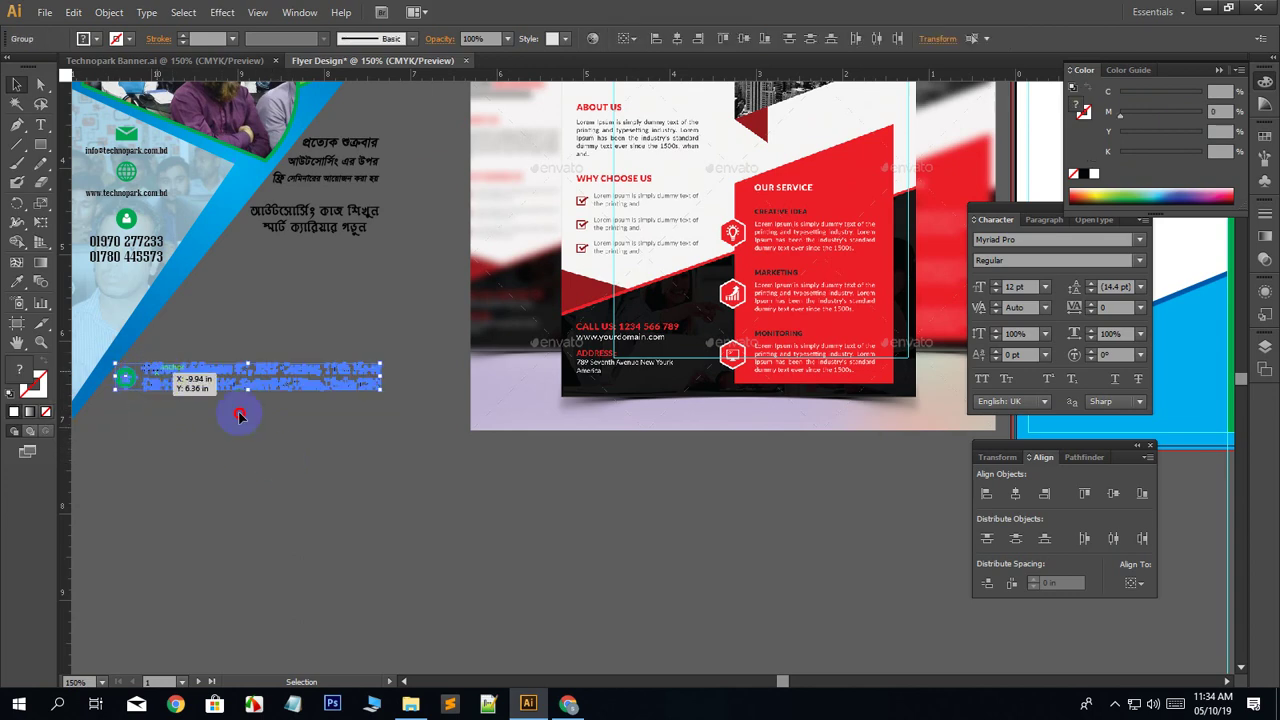
pyautogui.moveTo(157, 377); pyautogui.dragTo(296, 530)
pyautogui.moveTo(296, 530); pyautogui.dragTo(505, 535)
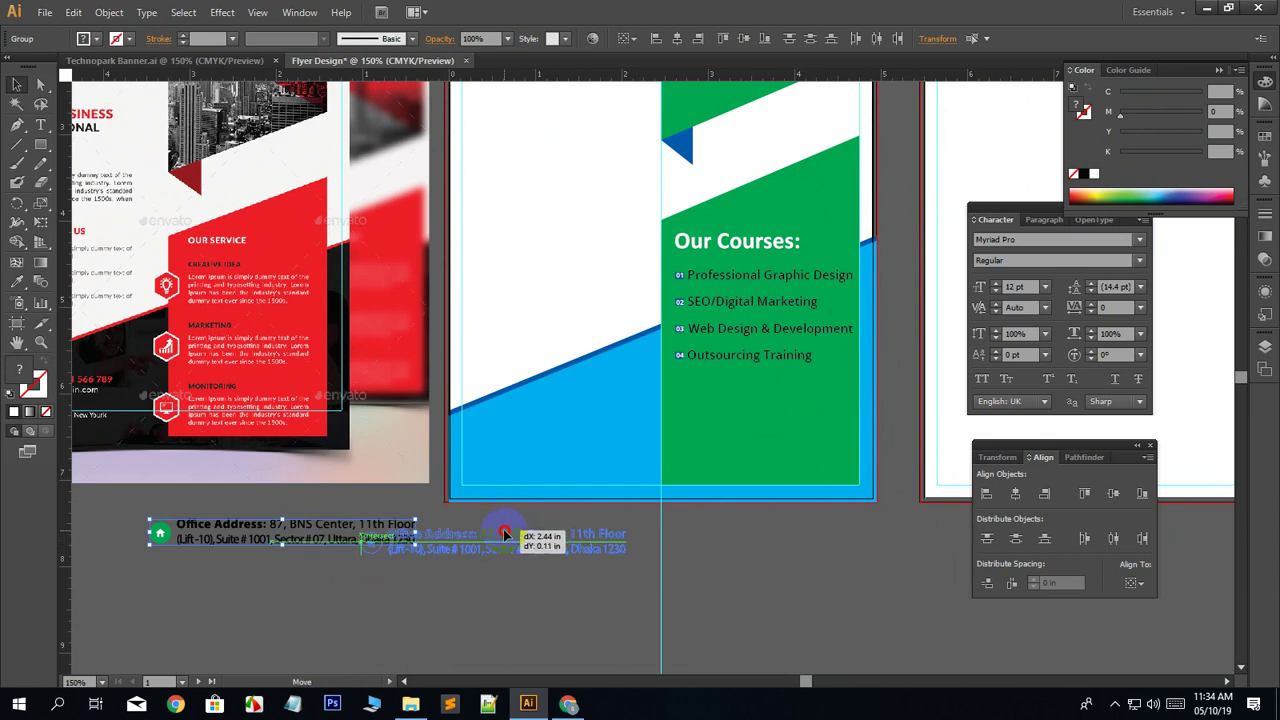
pyautogui.moveTo(491, 604); pyautogui.dragTo(466, 600)
pyautogui.click(466, 600)
# Try to move the office address text without its icon onto the flyer's blue area, and undo the move.
pyautogui.moveTo(171, 491)
pyautogui.mouseDown()
pyautogui.moveTo(344, 497)
pyautogui.moveTo(271, 477)
pyautogui.moveTo(185, 480)
pyautogui.moveTo(286, 474)
pyautogui.moveTo(184, 481)
pyautogui.mouseUp()
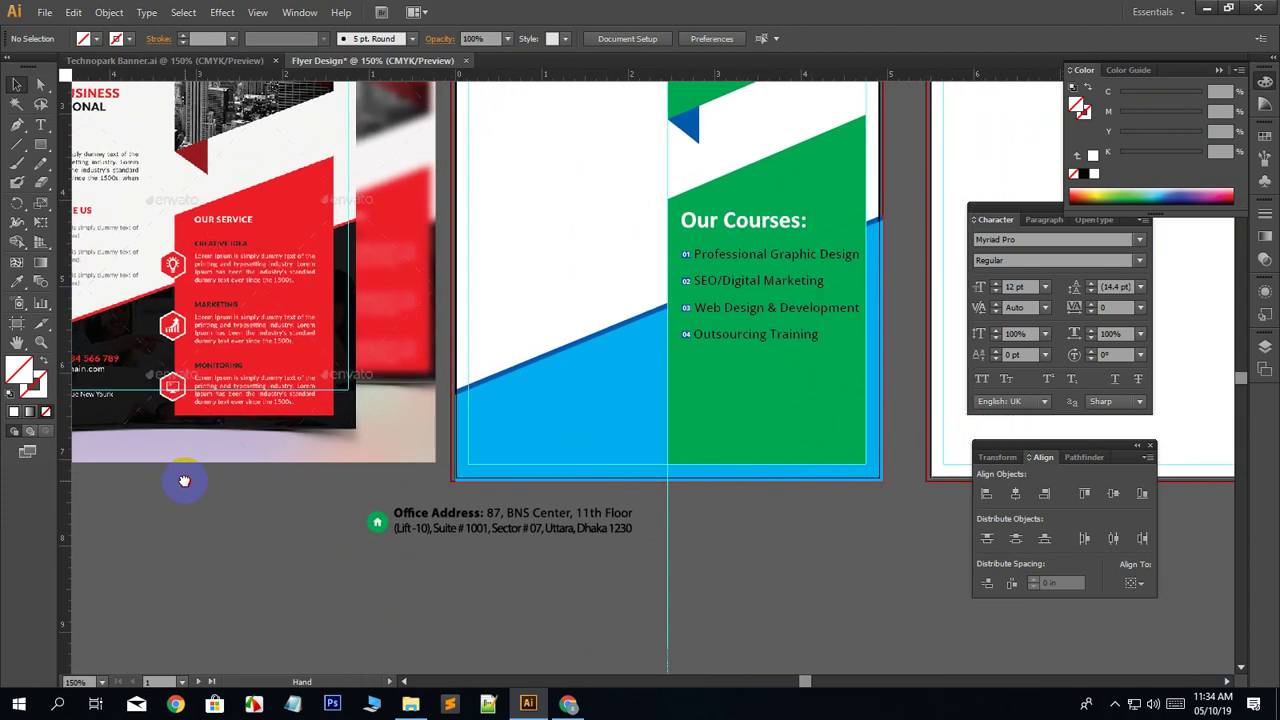
pyautogui.click(495, 518)
pyautogui.click(467, 564)
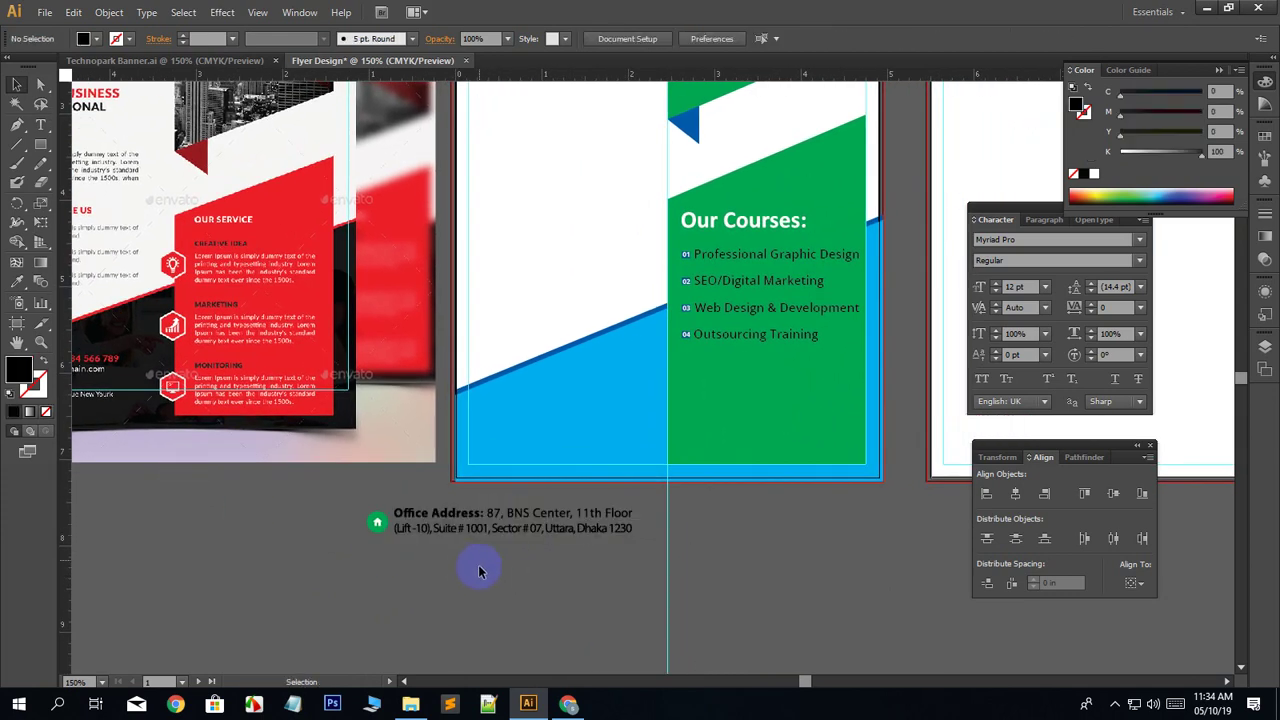
pyautogui.click(493, 520)
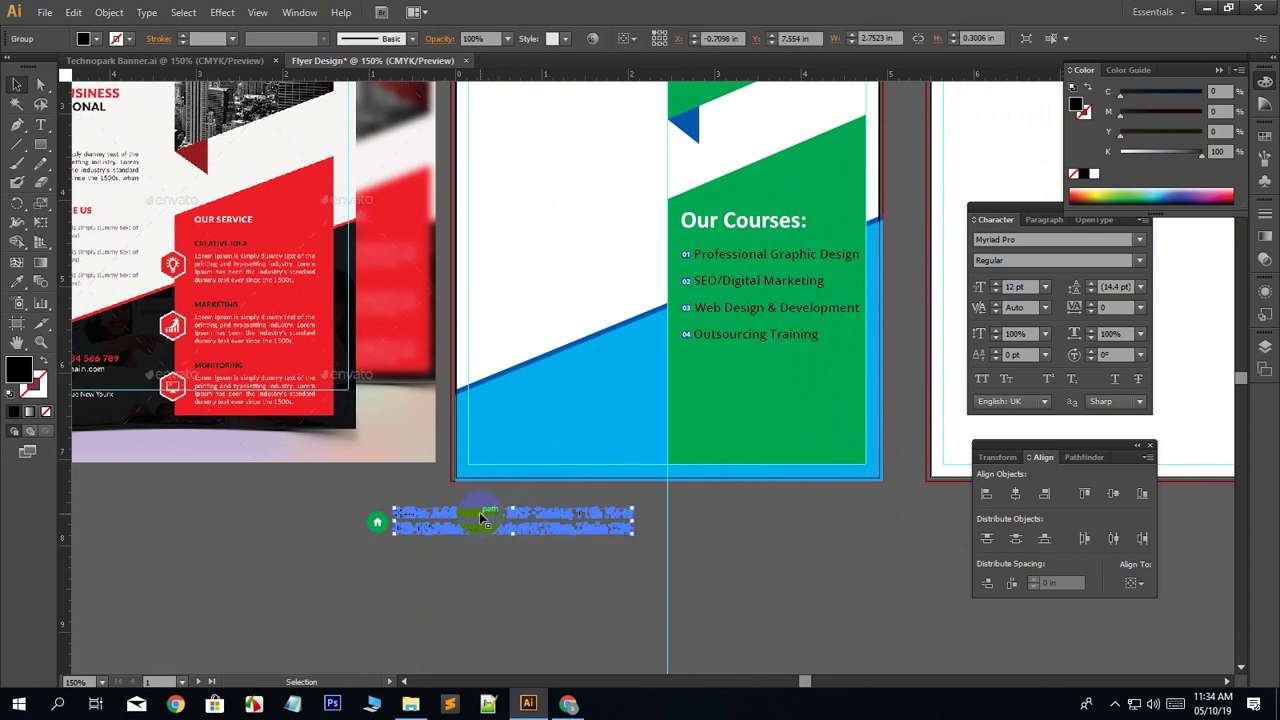
pyautogui.moveTo(480, 518); pyautogui.dragTo(553, 443)
pyautogui.click(569, 580)
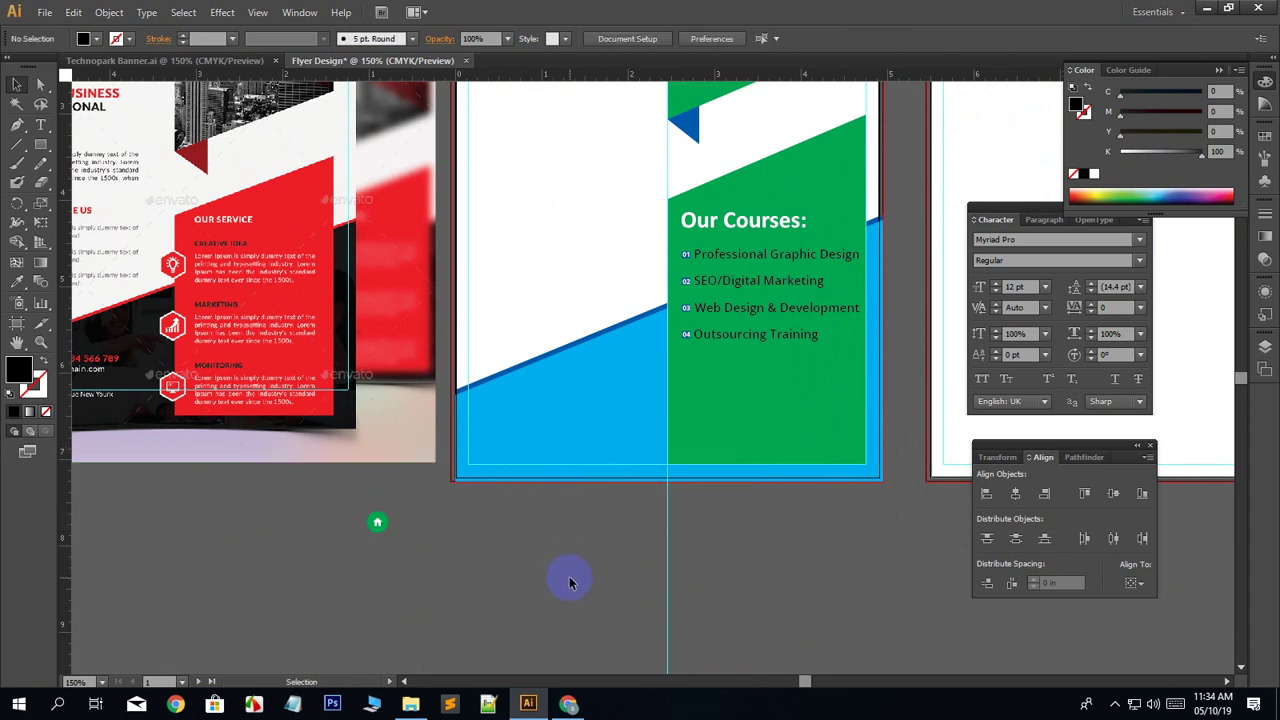
pyautogui.hotkey('ctrl', 'z')
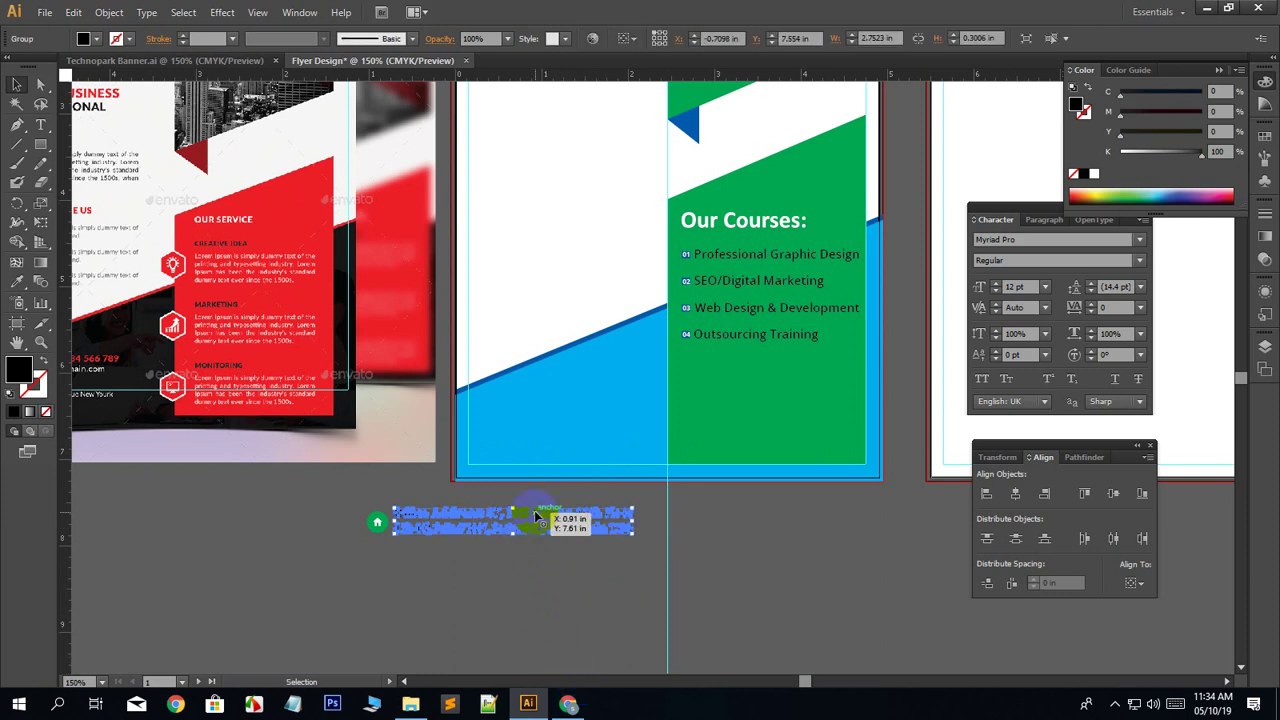
pyautogui.click(497, 584)
pyautogui.click(523, 522)
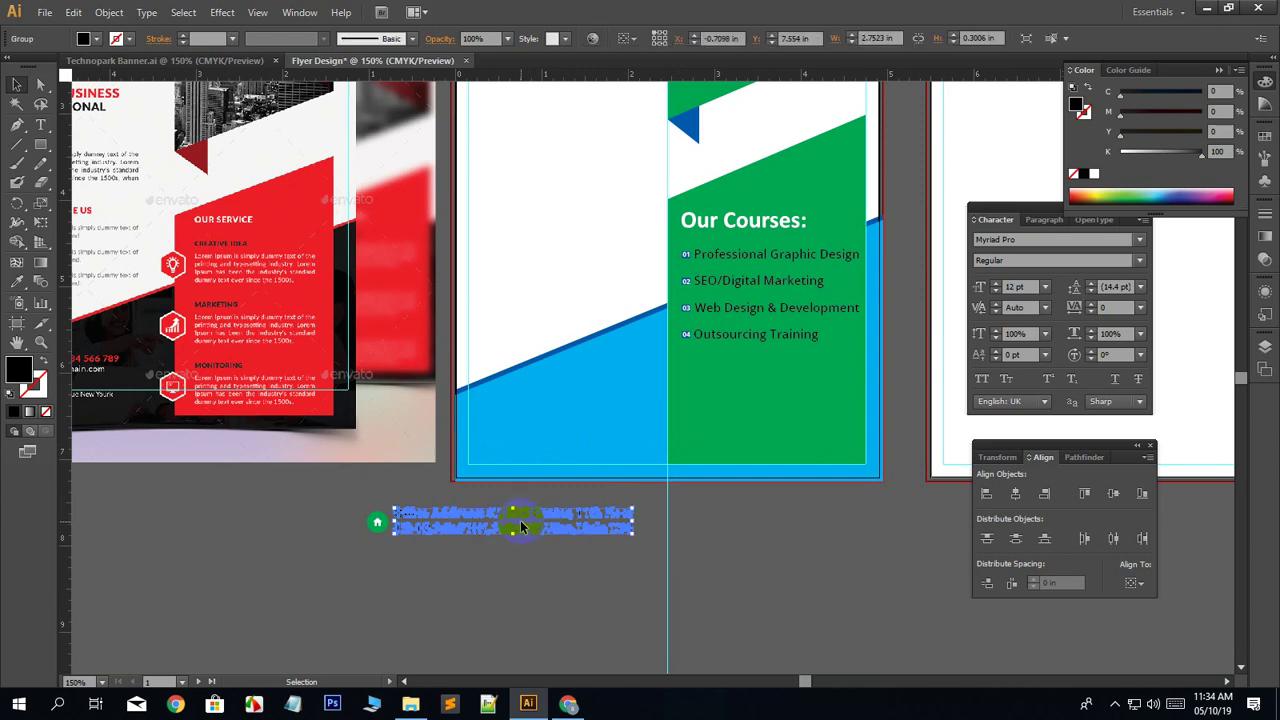
pyautogui.click(531, 600)
# Retype the office address as a new two-line text below the copied one, prefixed "Adress:" and with "Lift-10th" in parentheses.
pyautogui.scroll(-2, 505, 533)
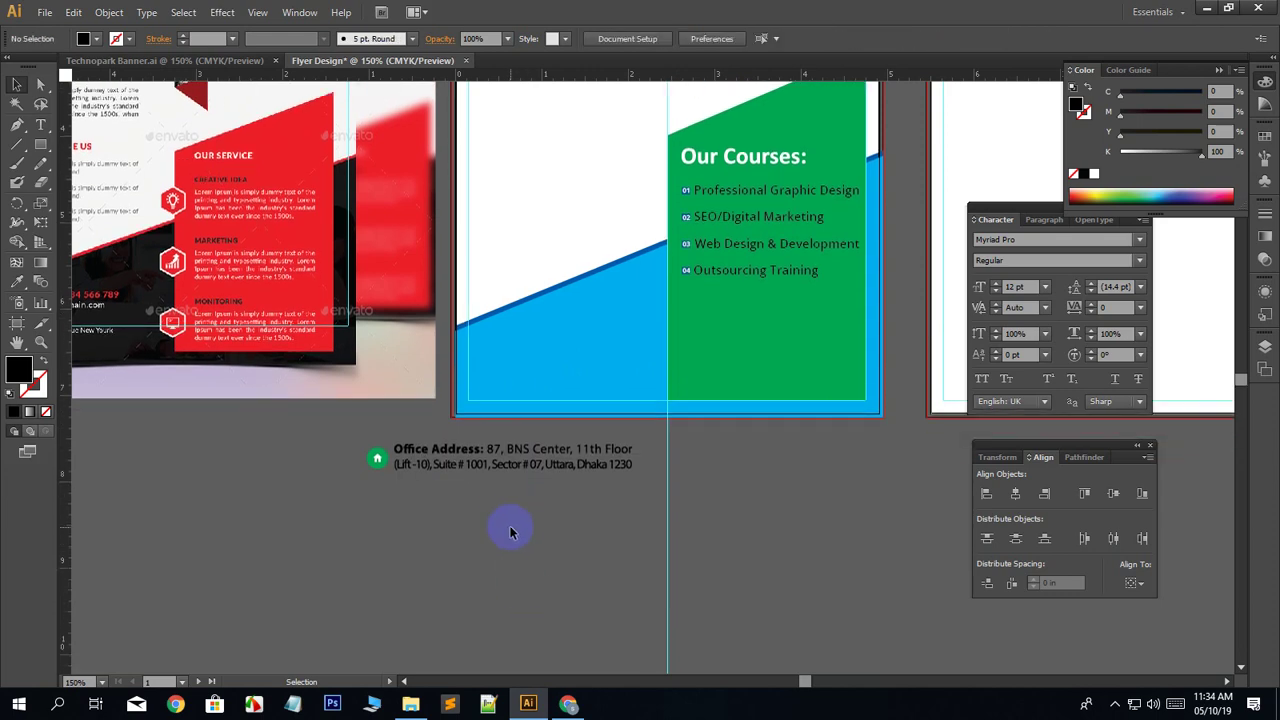
pyautogui.hotkey('ctrl', '+')
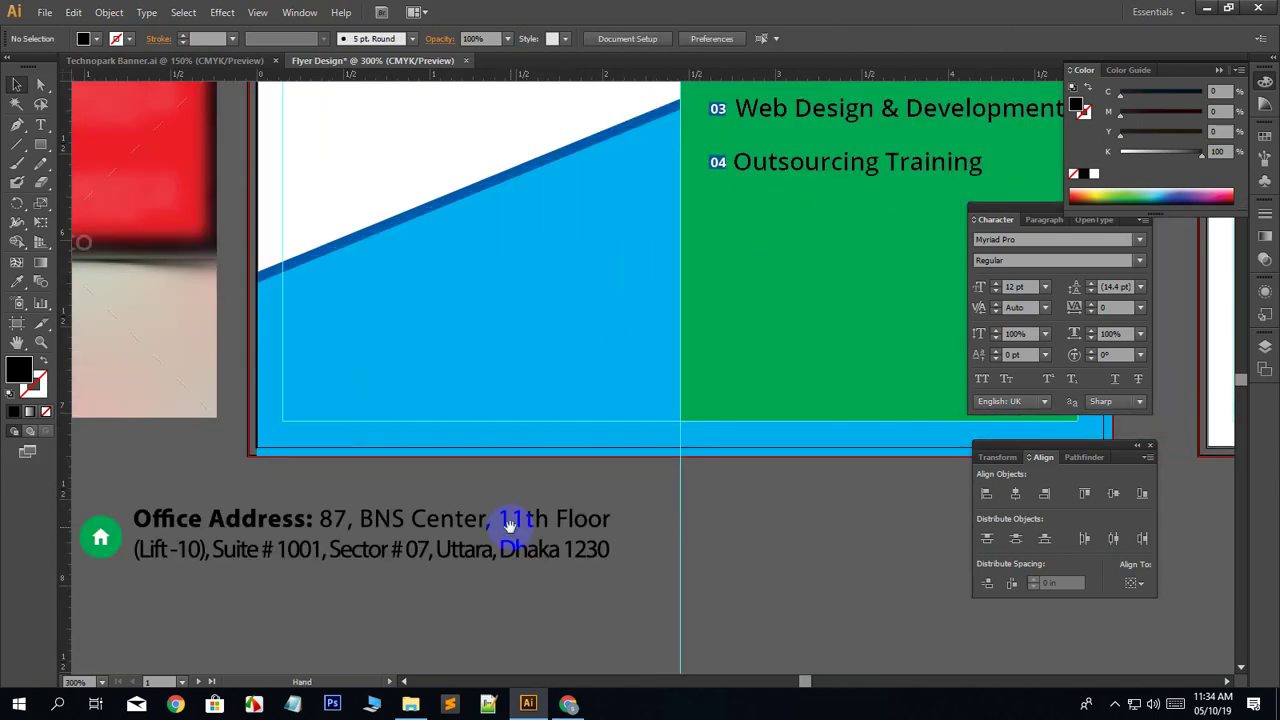
pyautogui.moveTo(509, 524); pyautogui.dragTo(609, 323)
pyautogui.click(42, 128)
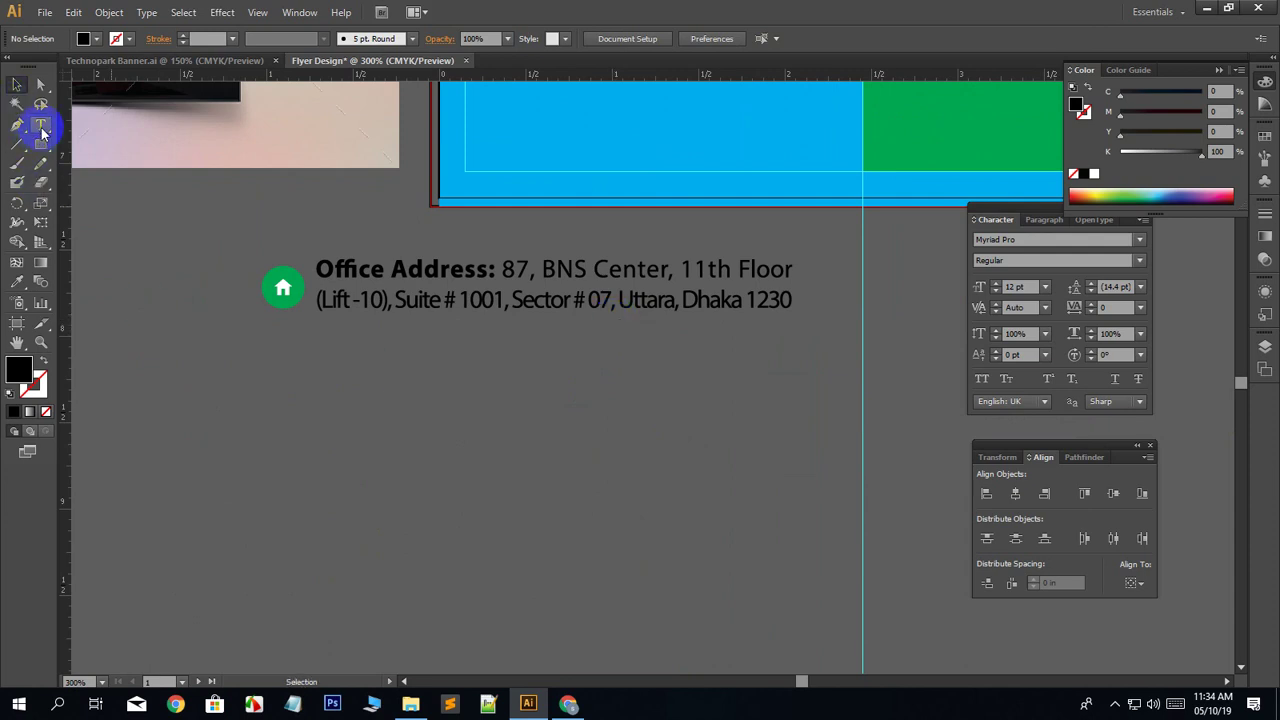
pyautogui.click(436, 435)
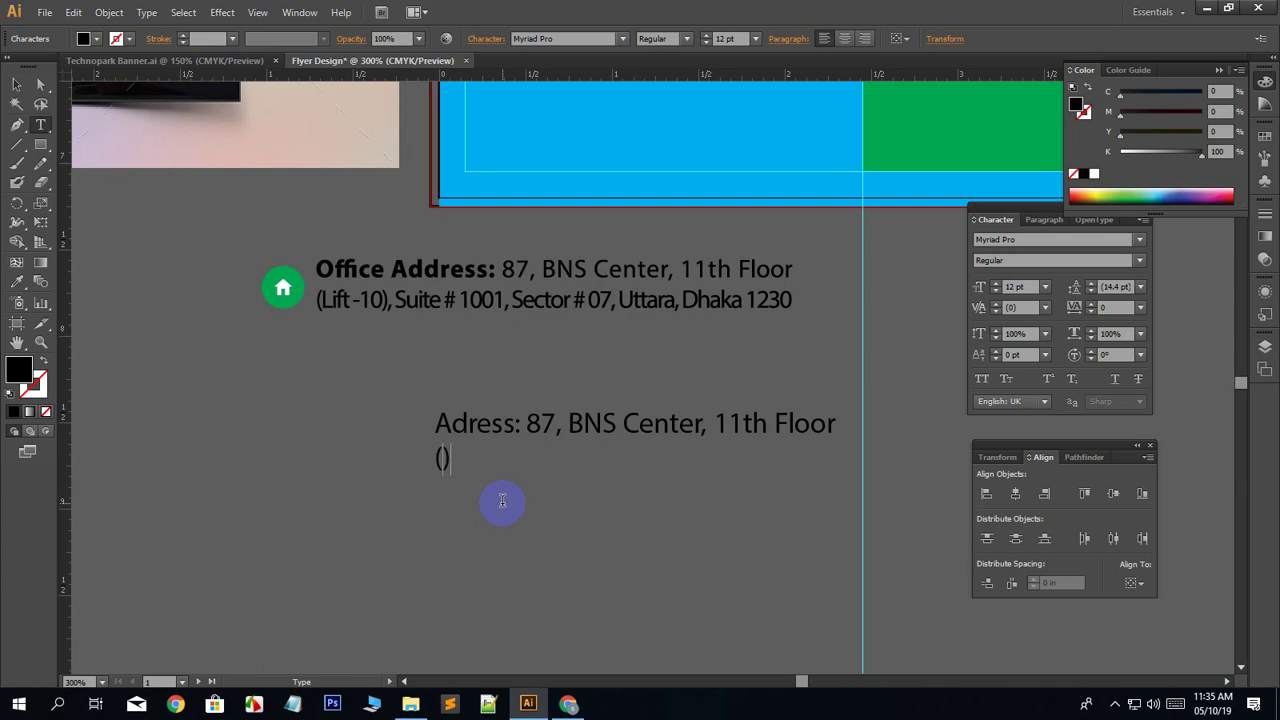
pyautogui.write('Lift-10th')
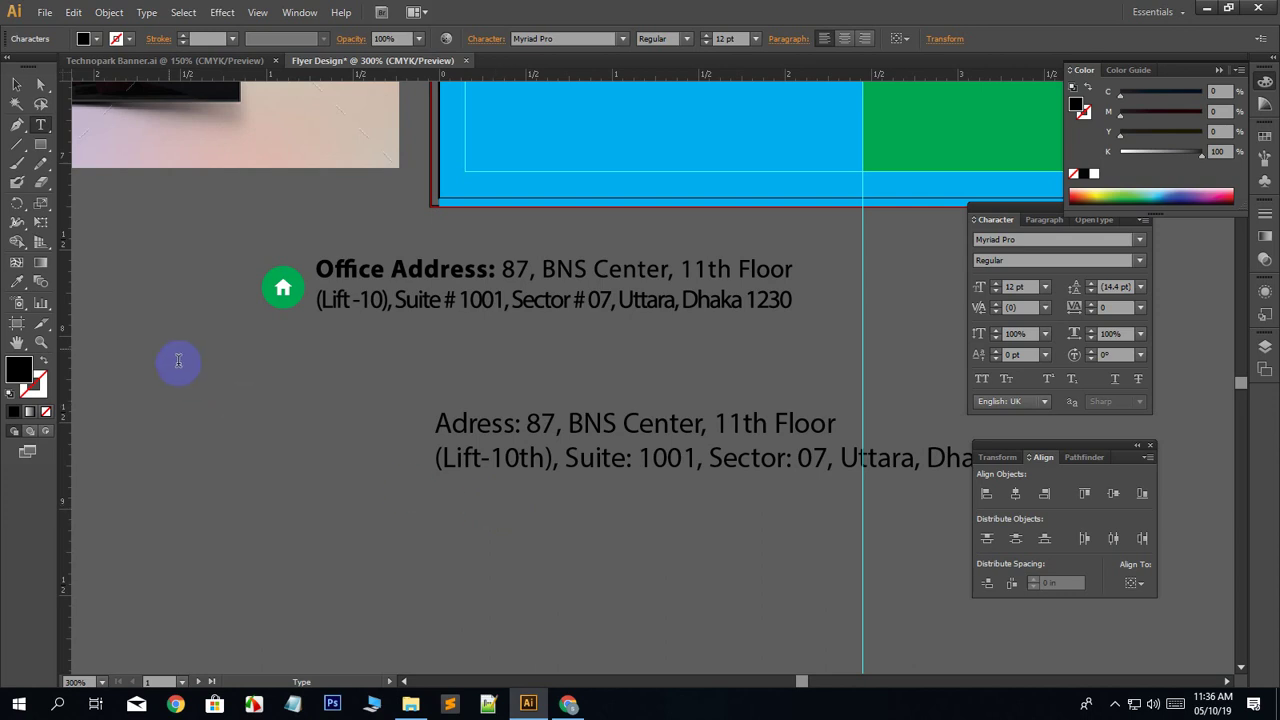
# Move the retyped address text onto the lower part of the flyer's blue area, just inside the margin guides.
pyautogui.click(17, 84)
pyautogui.scroll(1, 650, 572)
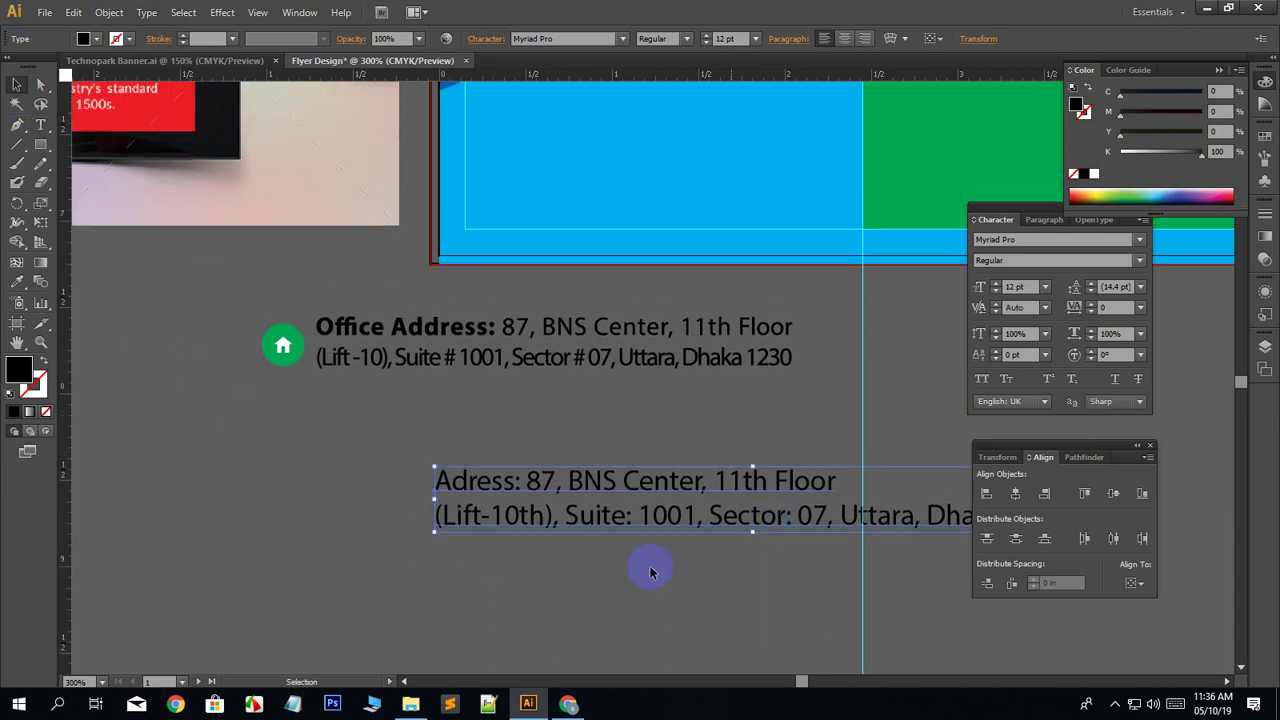
pyautogui.scroll(2, 650, 572)
pyautogui.moveTo(574, 584); pyautogui.dragTo(620, 270)
# Set the address text's font to Nexa Bold, compare it with Nexa Light, and keep Nexa Bold.
pyautogui.click(575, 38)
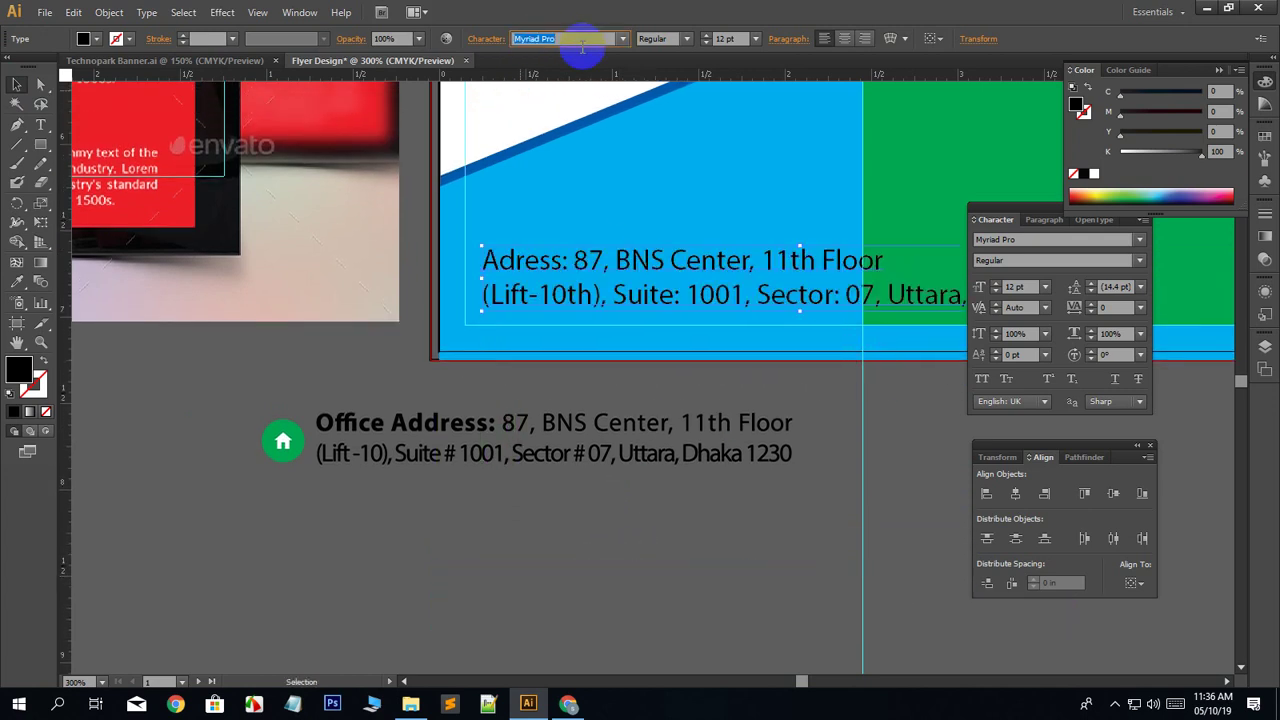
pyautogui.write('Nexa Bold')
pyautogui.press('Return')
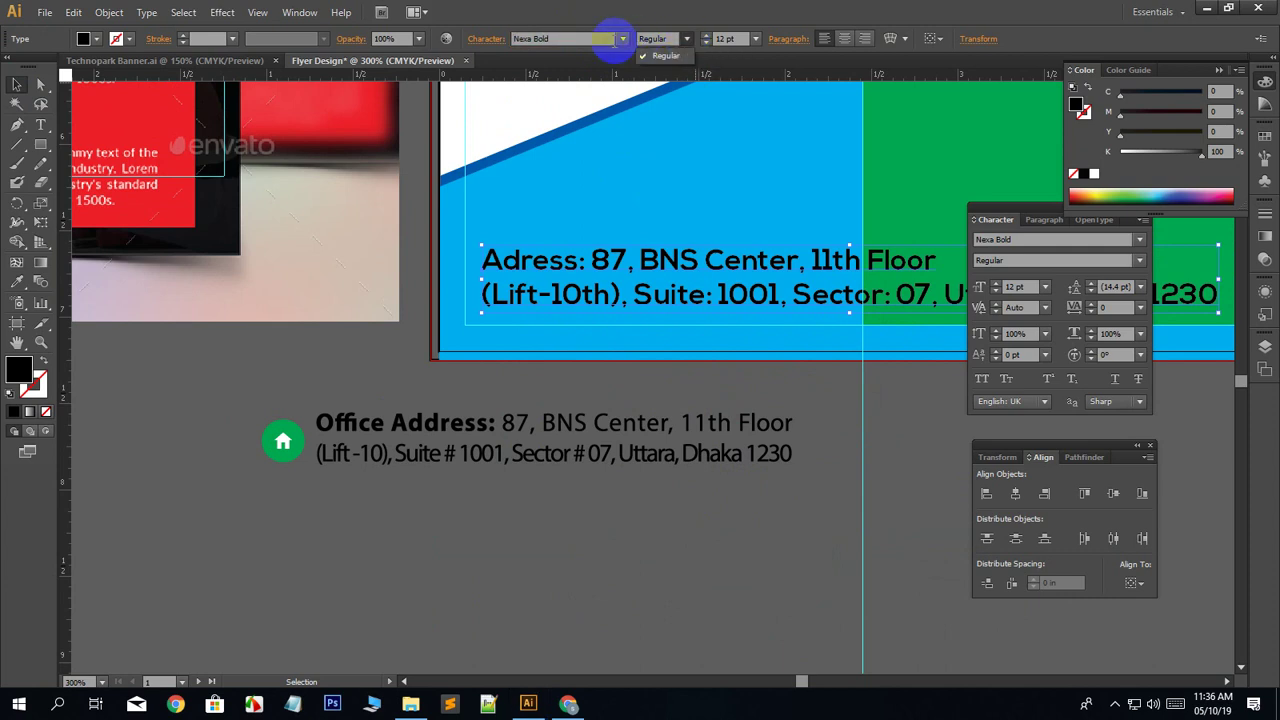
pyautogui.click(584, 39)
pyautogui.press('Down')
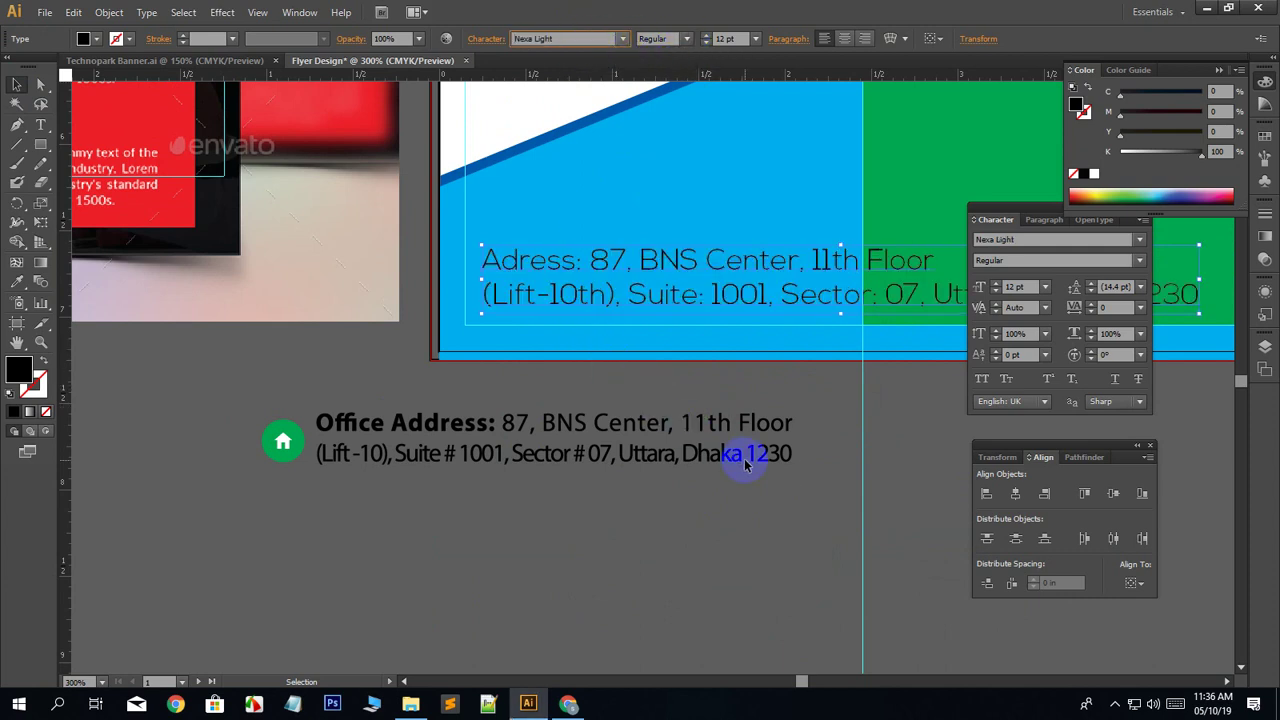
pyautogui.press('Up')
pyautogui.click(716, 550)
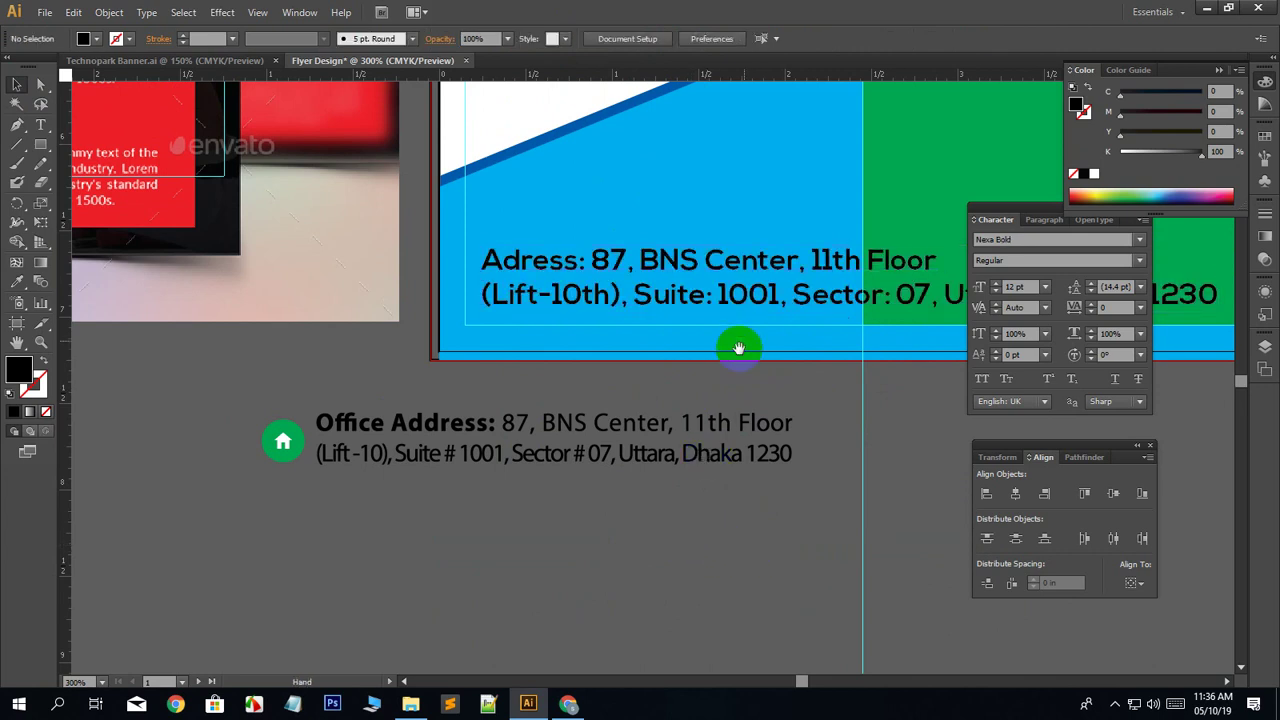
# Reduce the address text at the bottom of the flyer to 10 pt.
pyautogui.moveTo(737, 346); pyautogui.dragTo(522, 397)
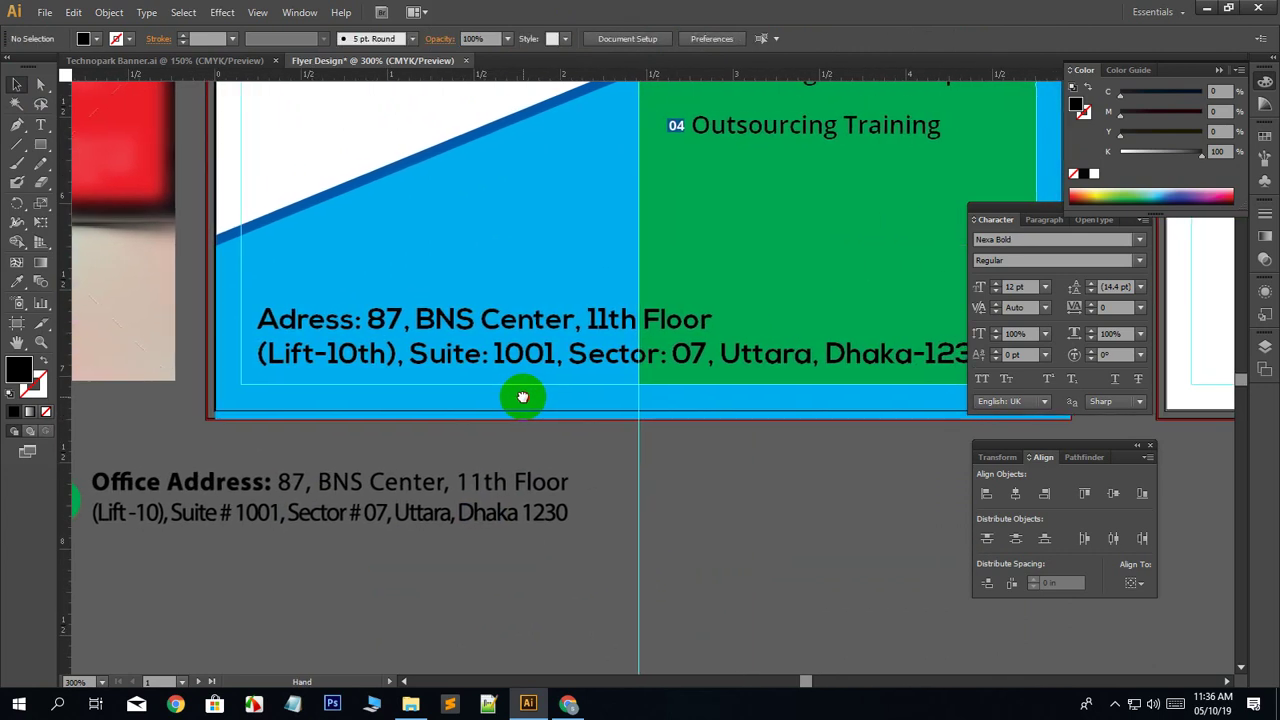
pyautogui.click(460, 328)
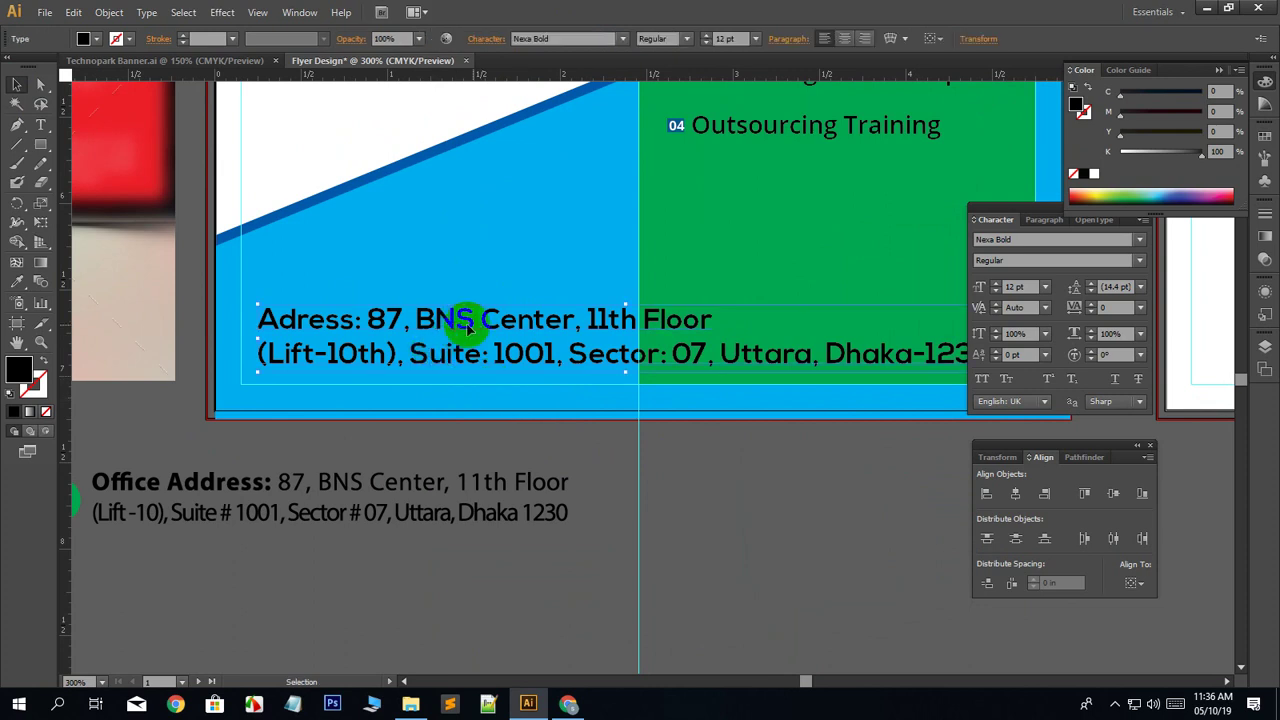
pyautogui.click(705, 43)
pyautogui.click(705, 43)
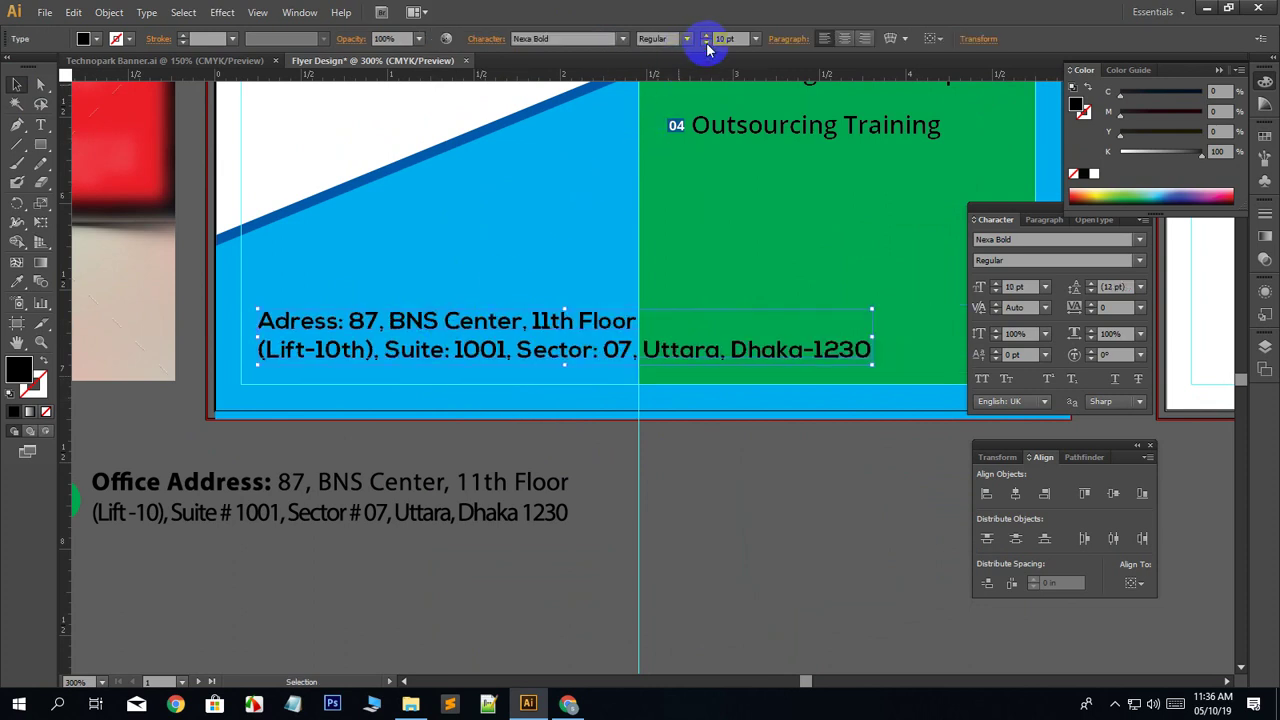
pyautogui.click(432, 574)
pyautogui.moveTo(451, 486); pyautogui.dragTo(586, 466)
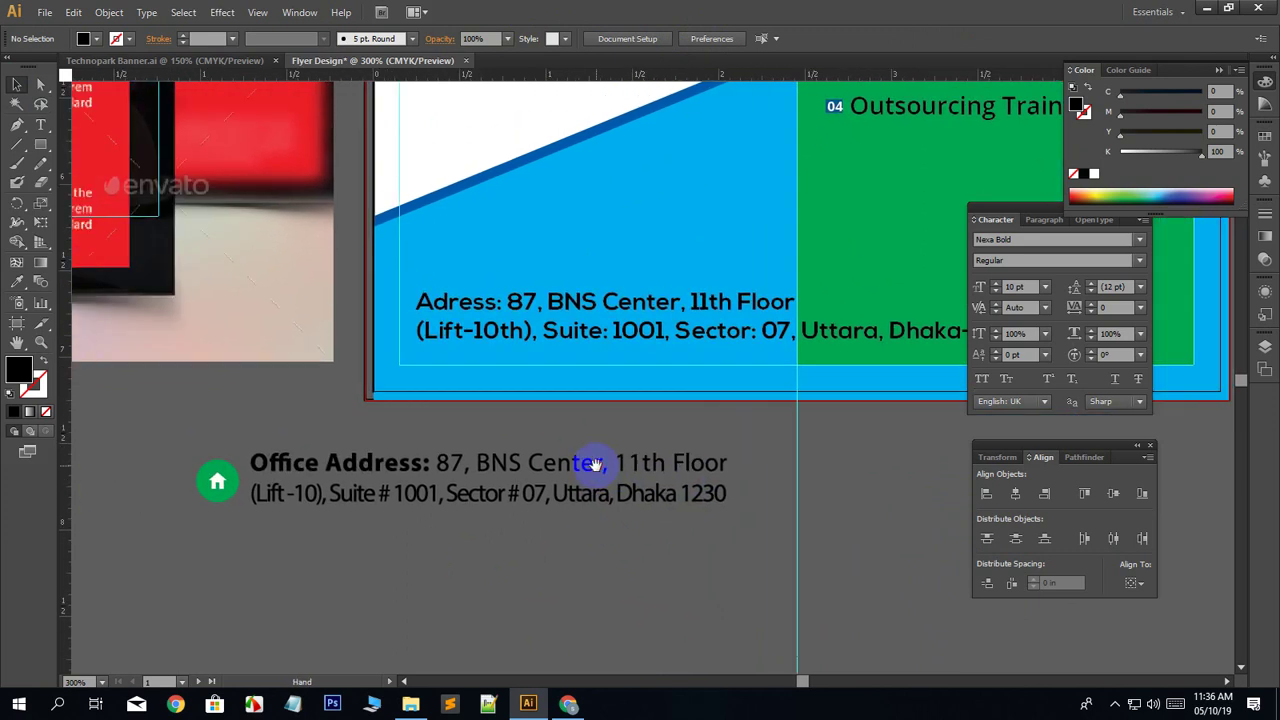
# Break the address text into three lines before "Uttara" and place it in the lower-left corner of the flyer's margin guides.
pyautogui.moveTo(678, 297); pyautogui.dragTo(707, 366)
pyautogui.doubleClick(757, 316)
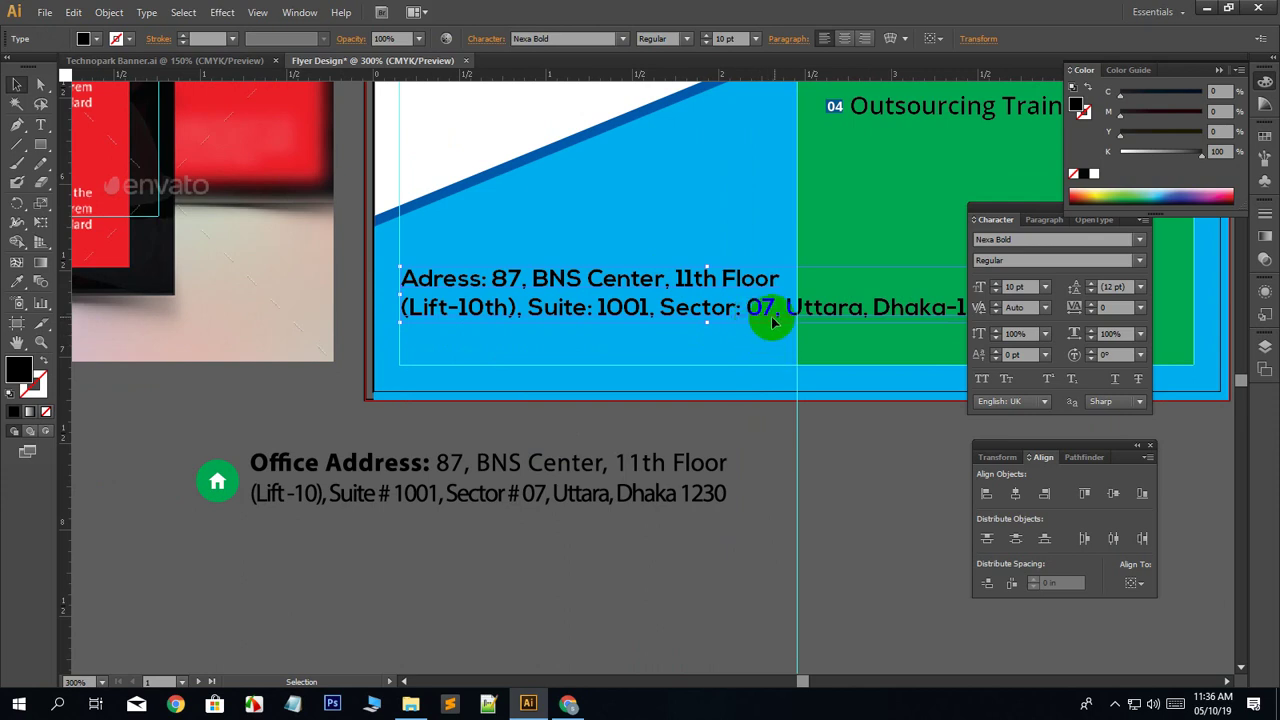
pyautogui.press('t')
pyautogui.hotkey('ctrl', 'shift', 'a')
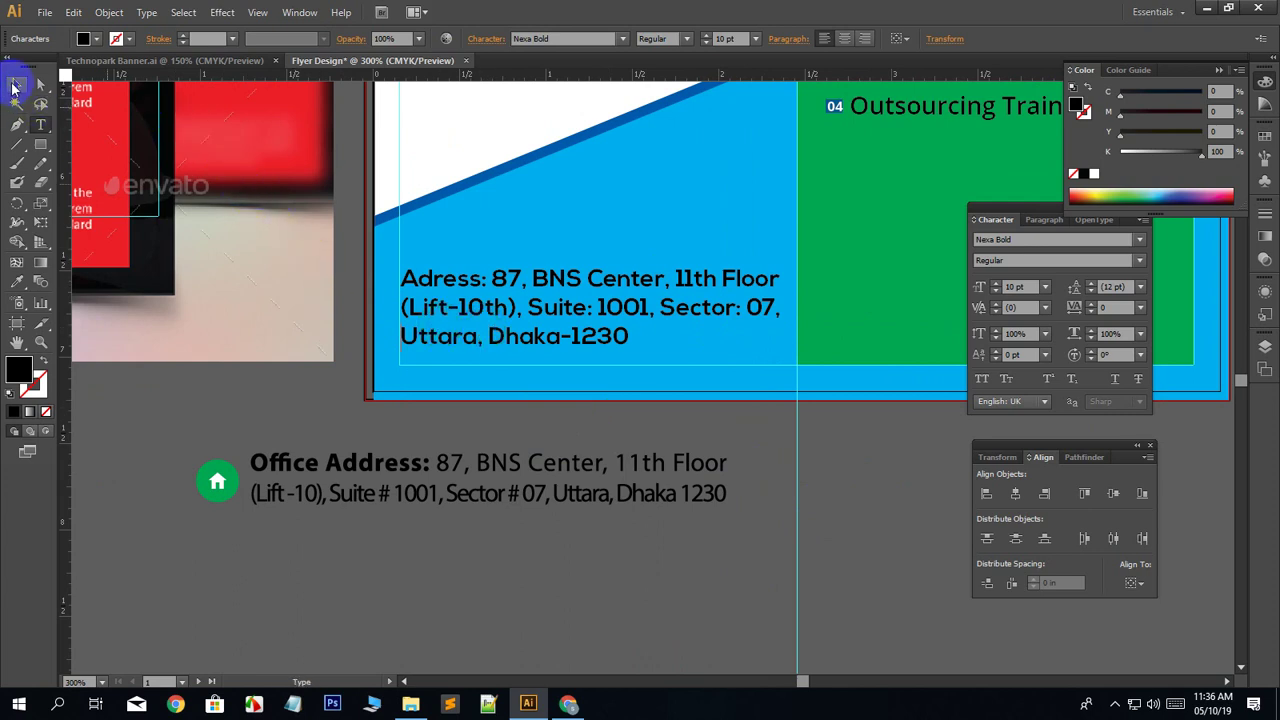
pyautogui.click(13, 88)
pyautogui.moveTo(492, 277)
pyautogui.mouseDown()
pyautogui.moveTo(503, 280)
pyautogui.moveTo(494, 298)
pyautogui.mouseUp()
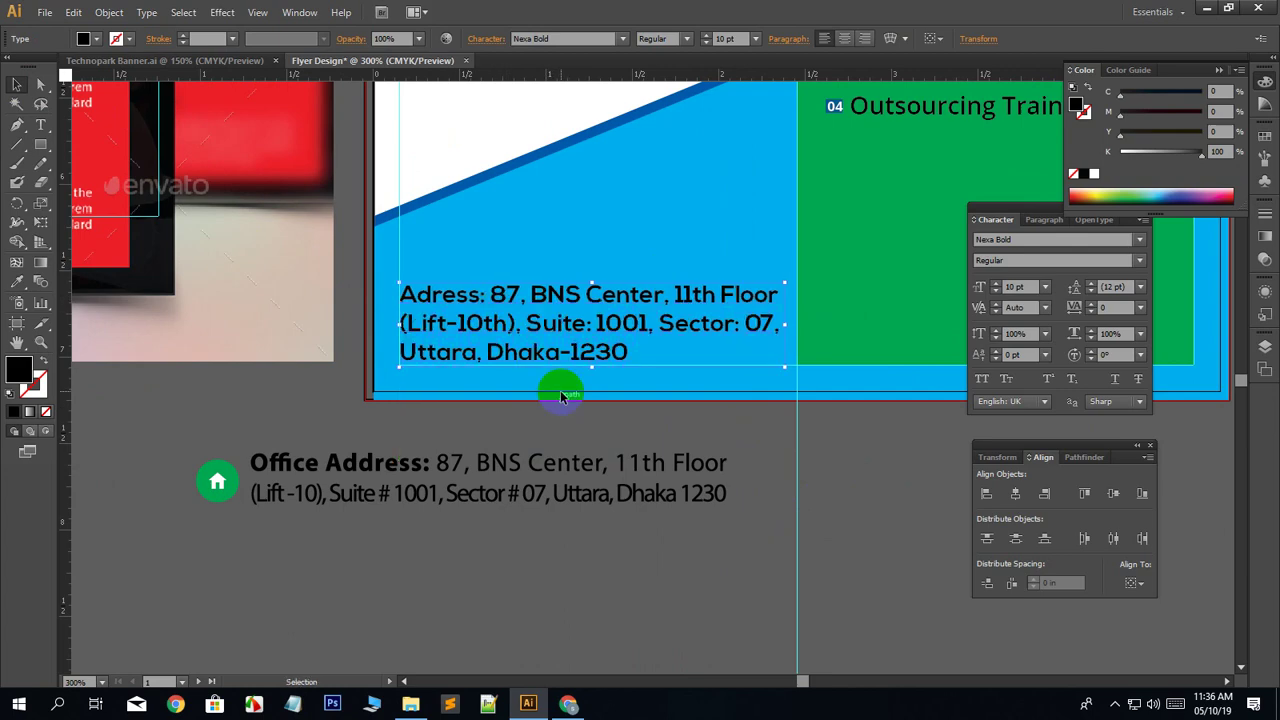
pyautogui.click(601, 580)
pyautogui.hotkey('ctrl', '-')
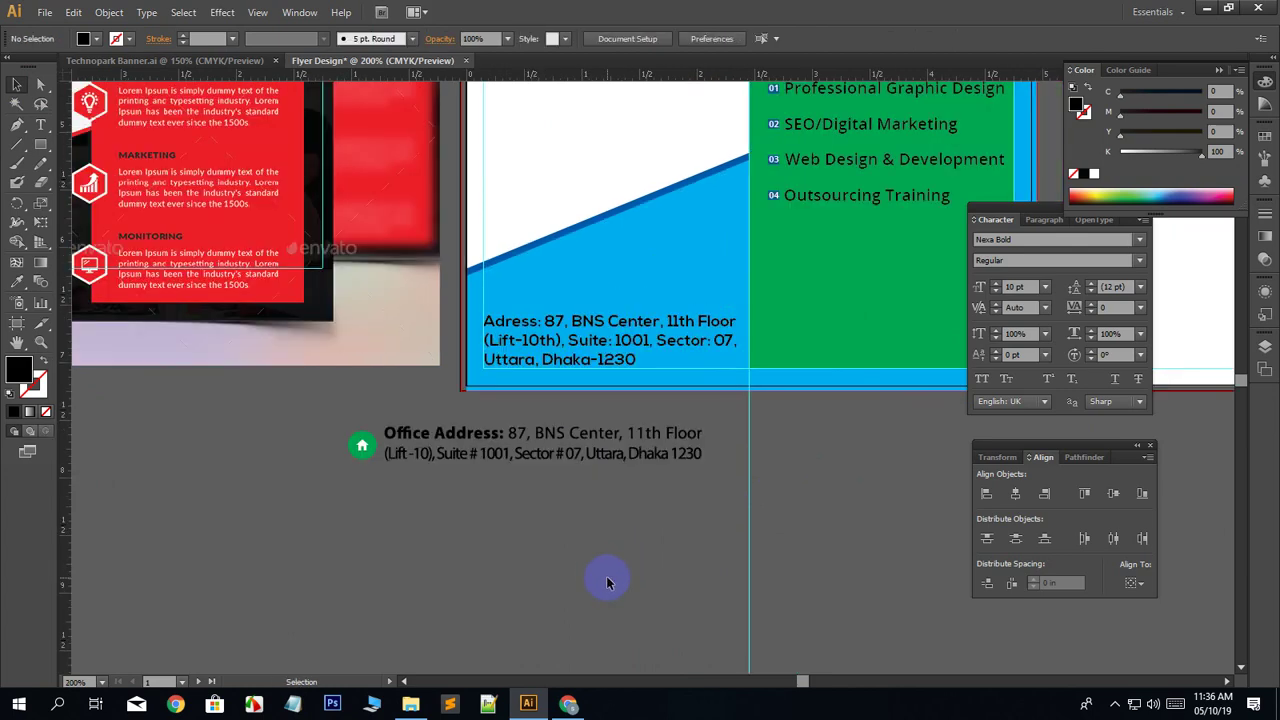
# Move the green home icon from beside the old office address onto the blue area above the flyer's address and bring it to front.
pyautogui.moveTo(289, 223); pyautogui.dragTo(624, 333)
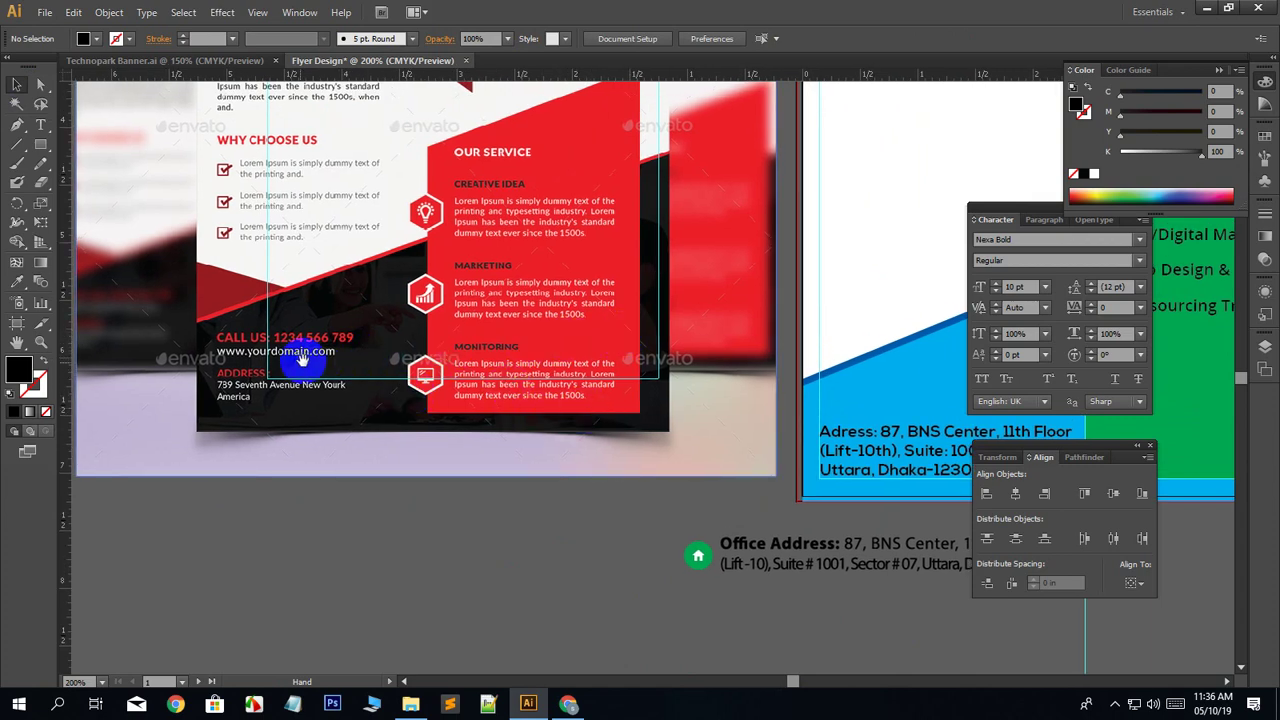
pyautogui.moveTo(744, 350); pyautogui.dragTo(441, 364)
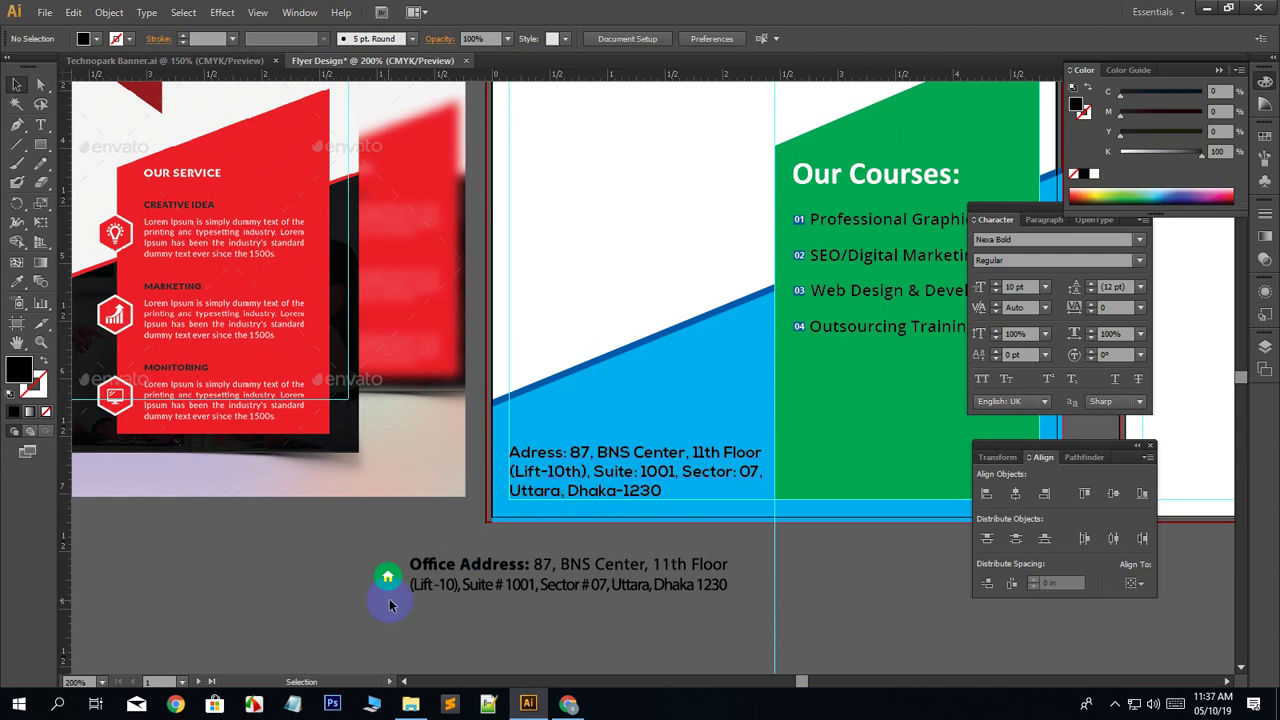
pyautogui.moveTo(388, 580); pyautogui.dragTo(643, 585)
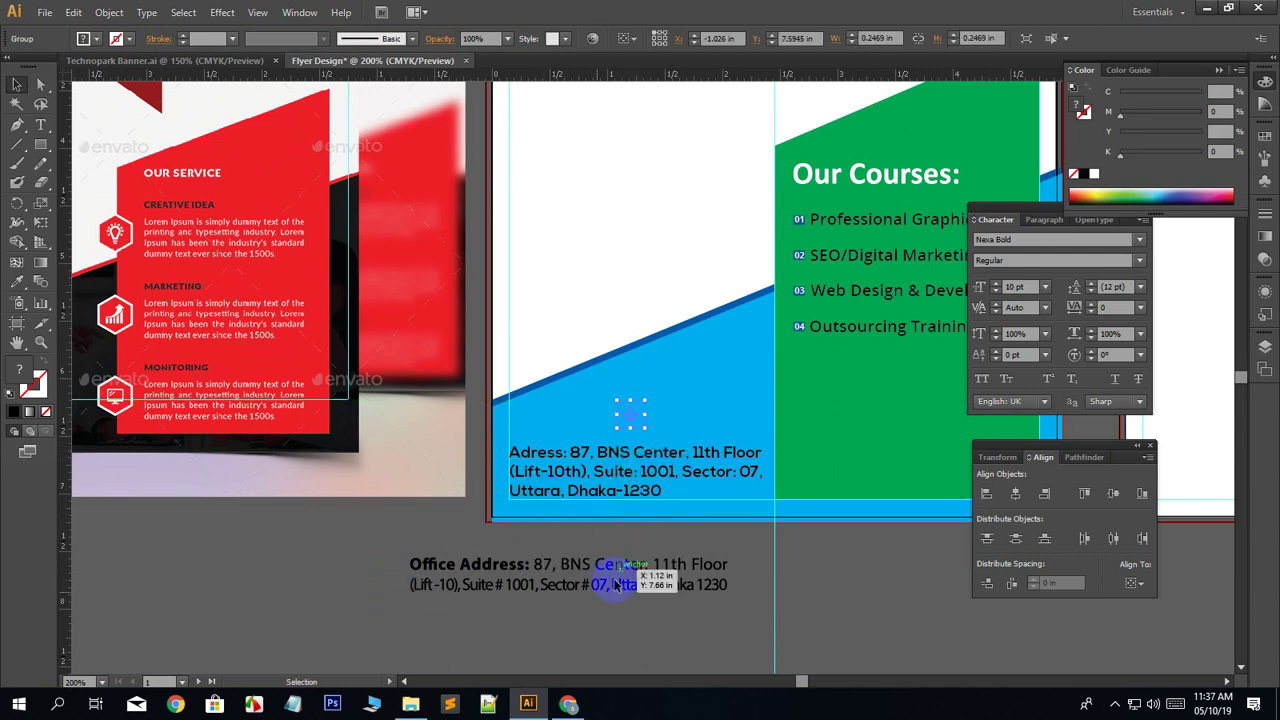
pyautogui.click(306, 551)
pyautogui.moveTo(470, 560); pyautogui.dragTo(640, 415)
pyautogui.rightClick(385, 578)
pyautogui.click(575, 543)
pyautogui.click(243, 536)
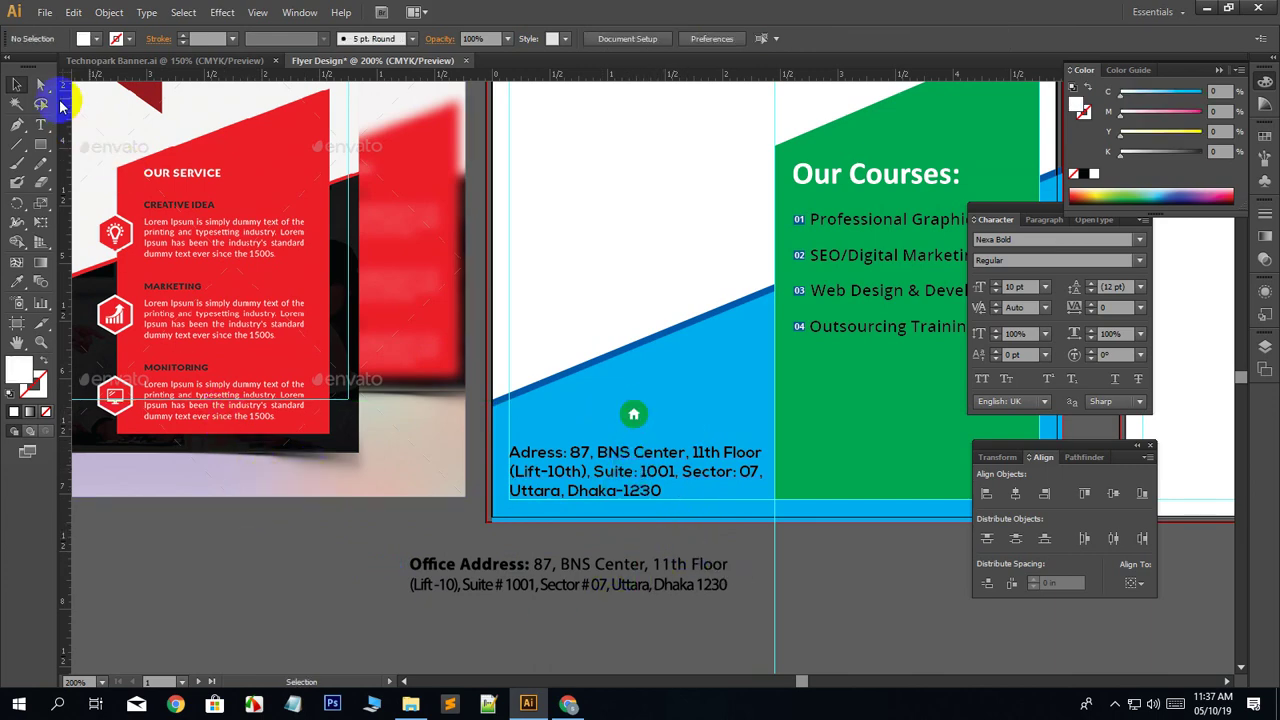
# Recolour the home icon's green circle white by sampling the flyer's white background with the Eyedropper.
pyautogui.click(40, 84)
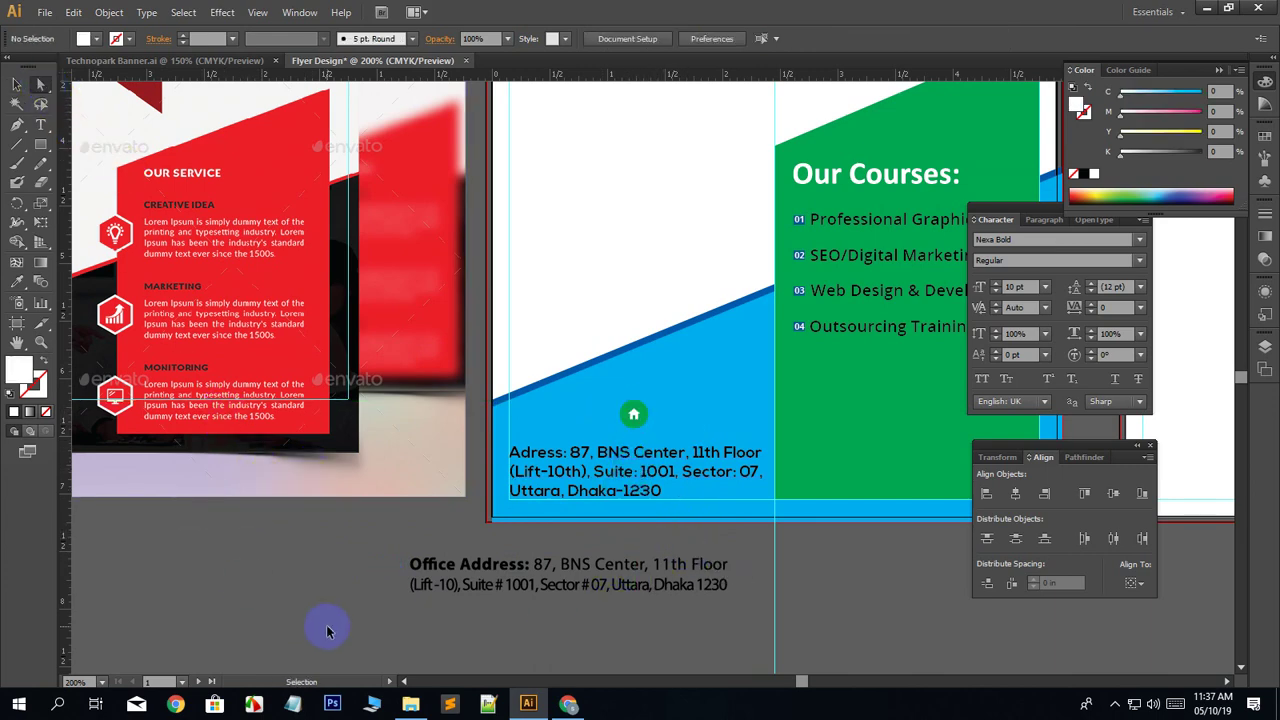
pyautogui.hotkey('ctrl', '+')
pyautogui.hotkey('ctrl', '+')
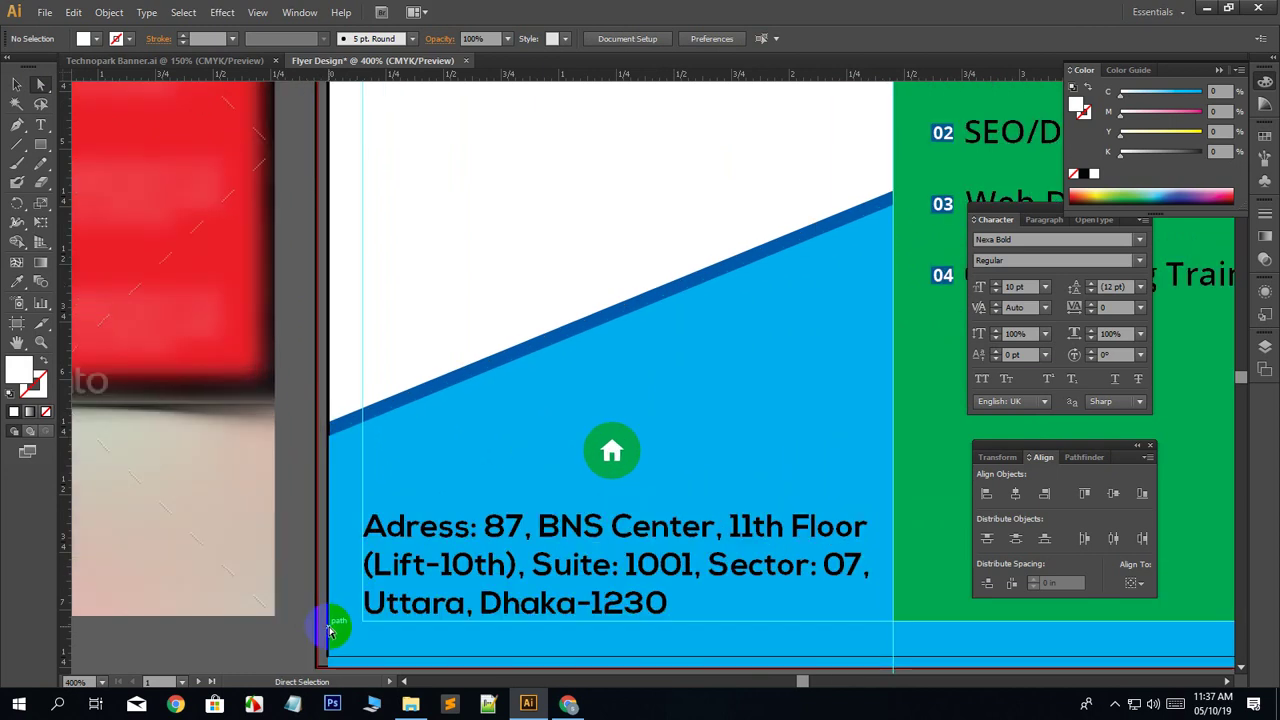
pyautogui.click(633, 452)
pyautogui.click(16, 285)
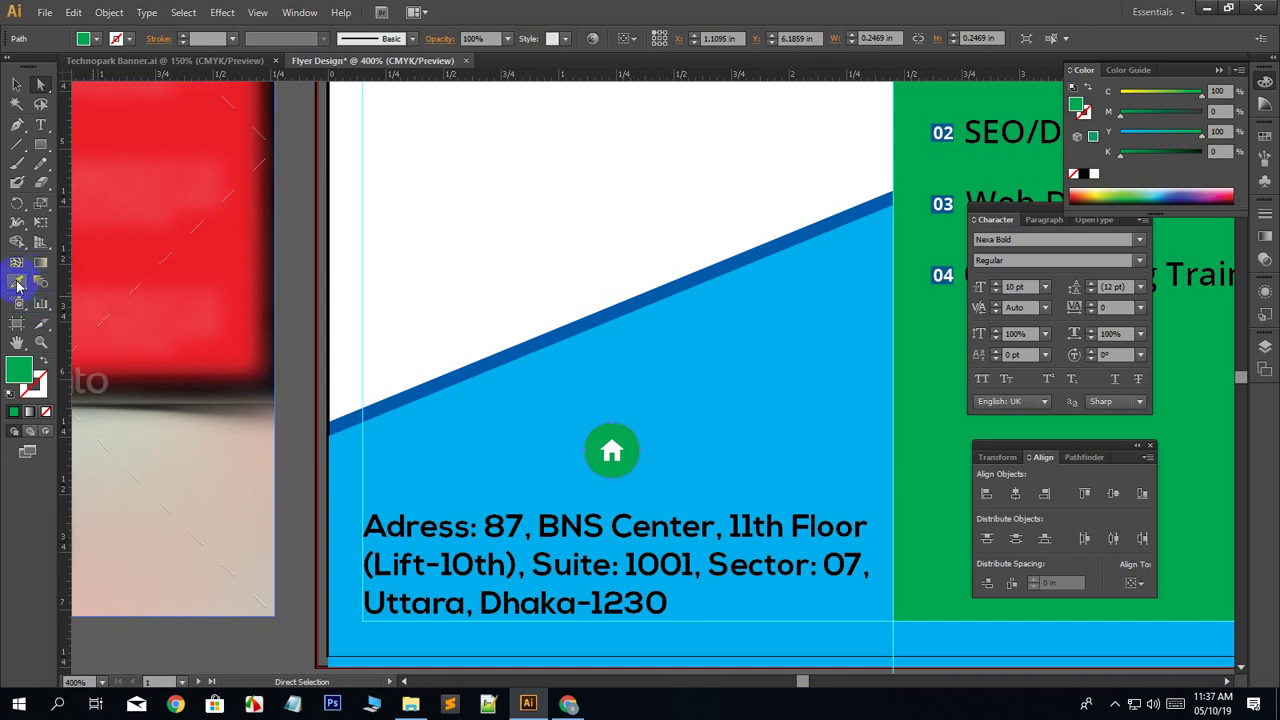
pyautogui.click(18, 282)
pyautogui.click(557, 263)
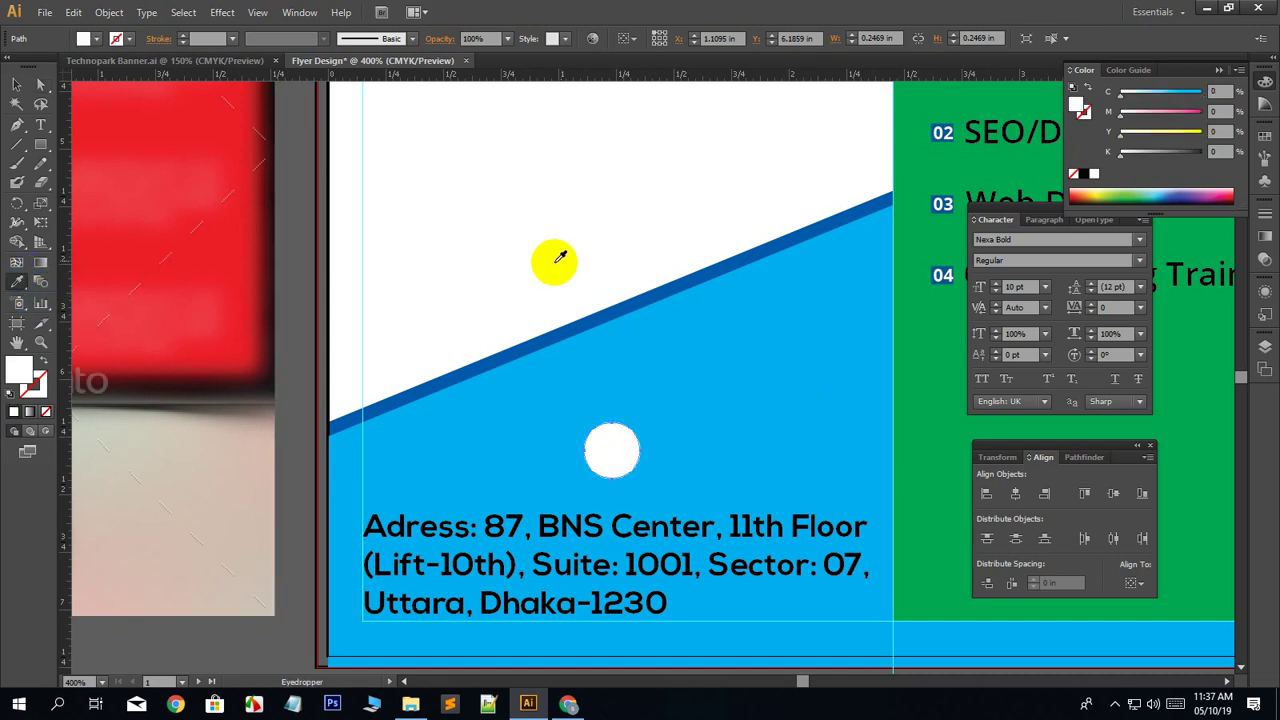
# Recolour the roof and body of the house inside the white circle with the flyer's light blue, sampled with the Eyedropper.
pyautogui.click(41, 84)
pyautogui.moveTo(622, 450); pyautogui.dragTo(612, 451)
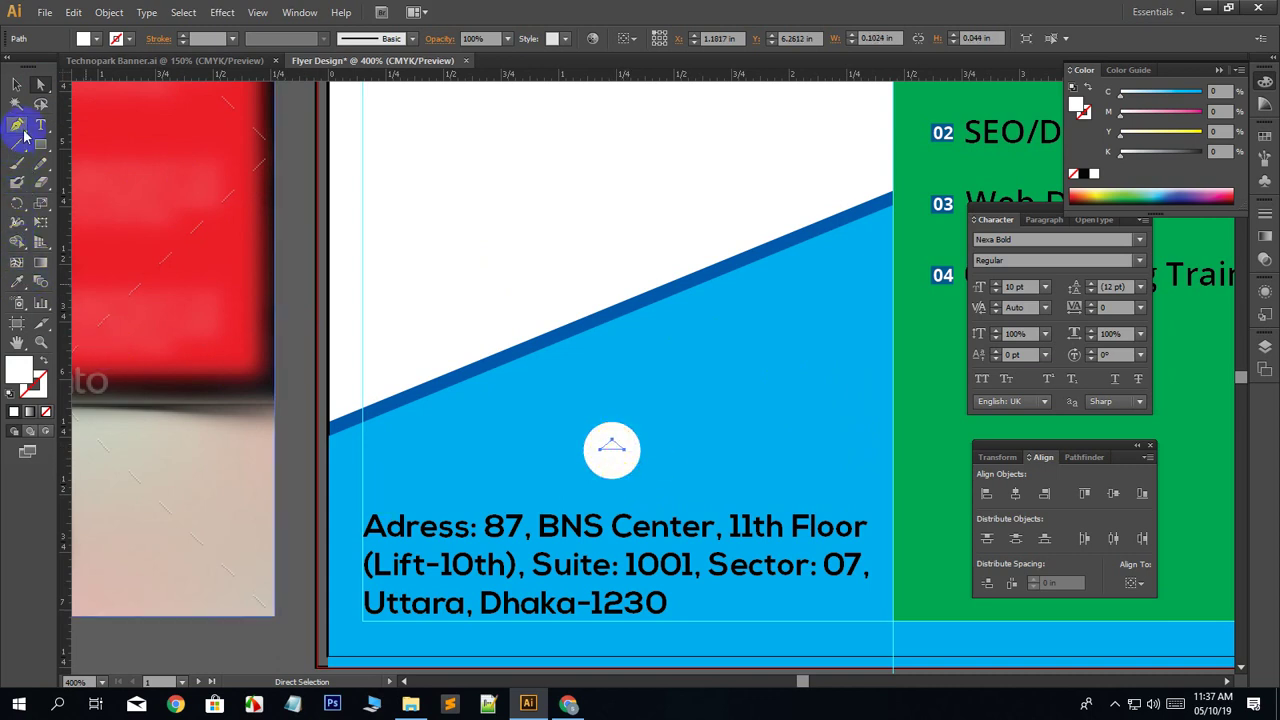
pyautogui.click(17, 283)
pyautogui.click(620, 376)
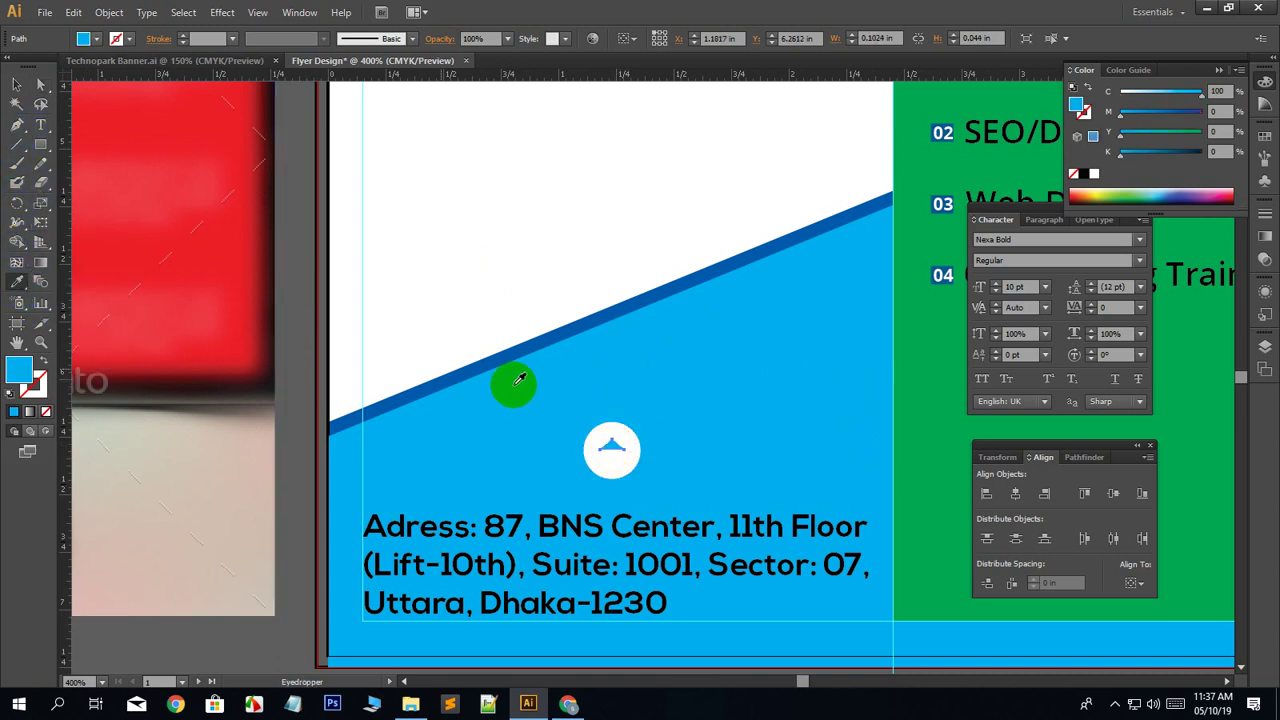
pyautogui.click(40, 84)
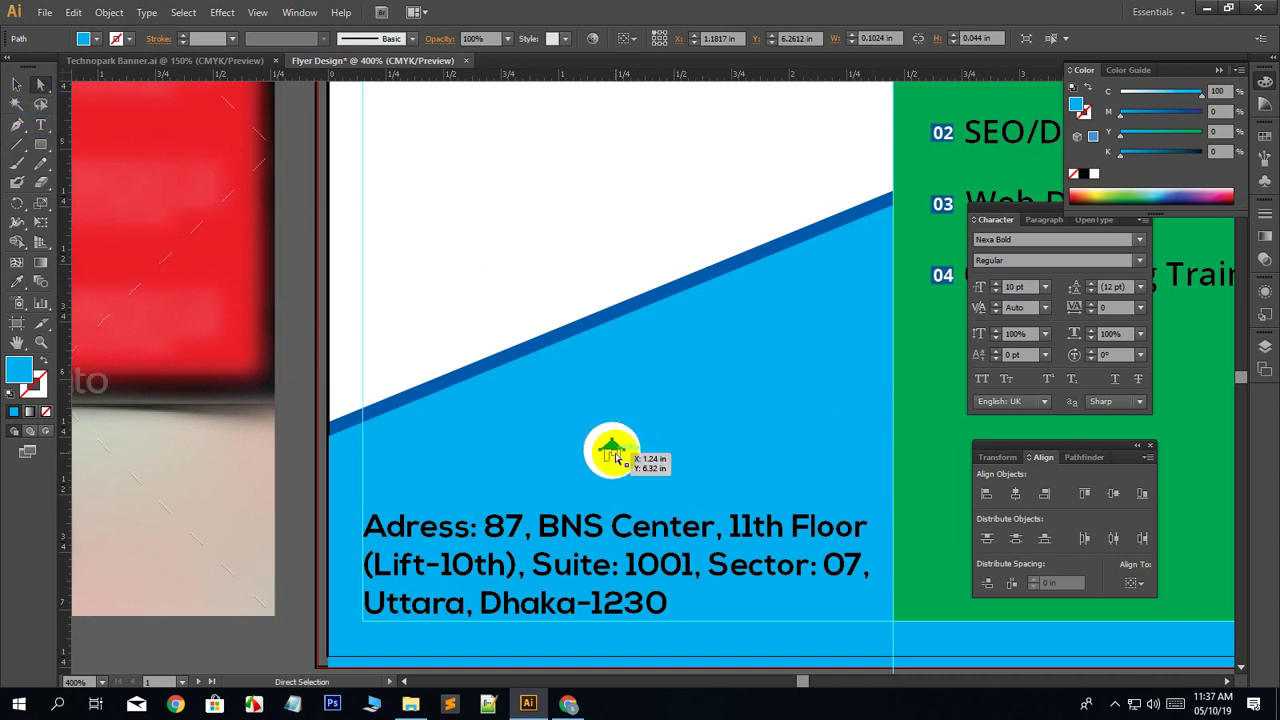
pyautogui.click(612, 458)
pyautogui.click(17, 283)
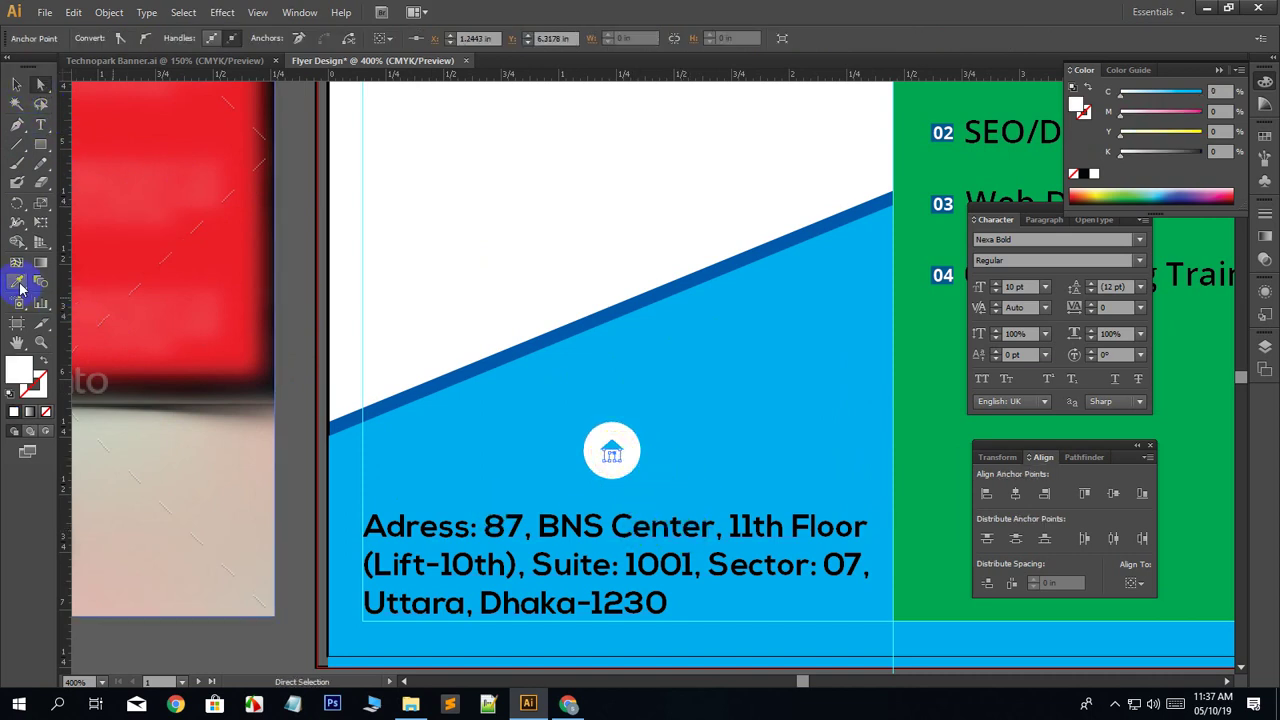
pyautogui.click(693, 328)
pyautogui.click(17, 84)
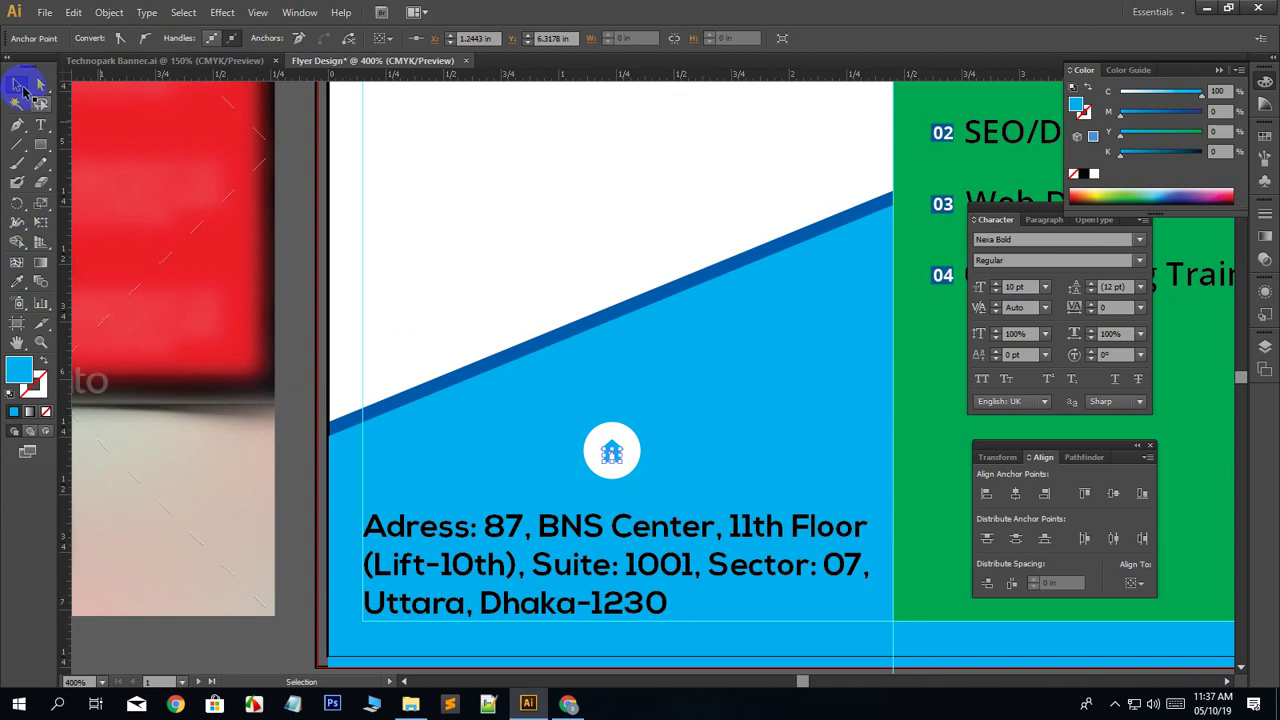
pyautogui.click(401, 237)
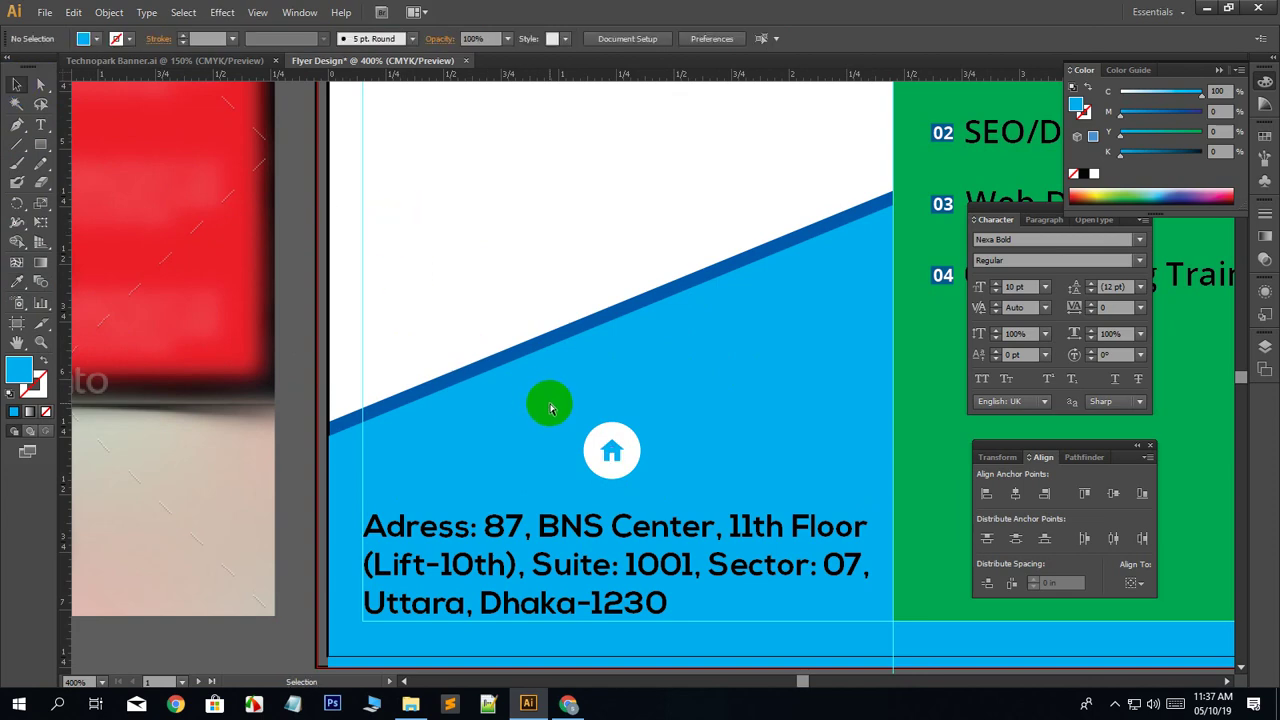
# Enlarge the home icon above the address to about 0.32 in wide and adjust its position.
pyautogui.scroll(-2, 549, 408)
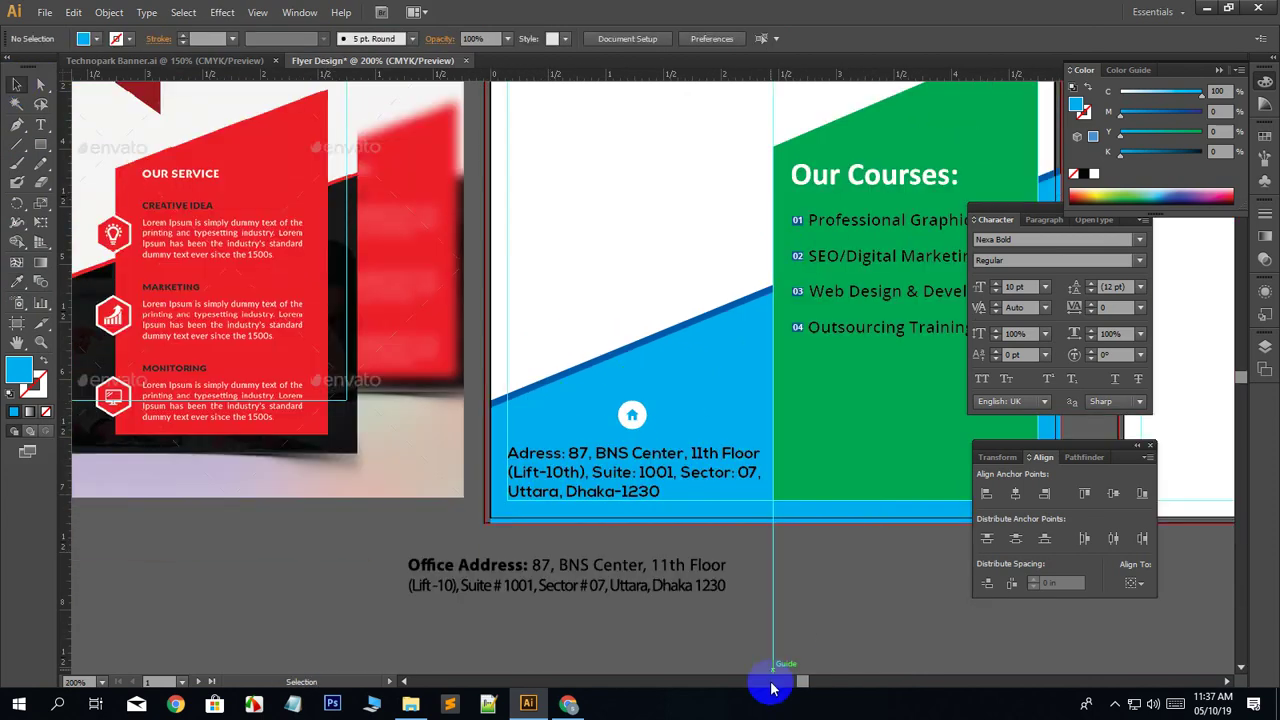
pyautogui.moveTo(529, 586); pyautogui.dragTo(578, 597)
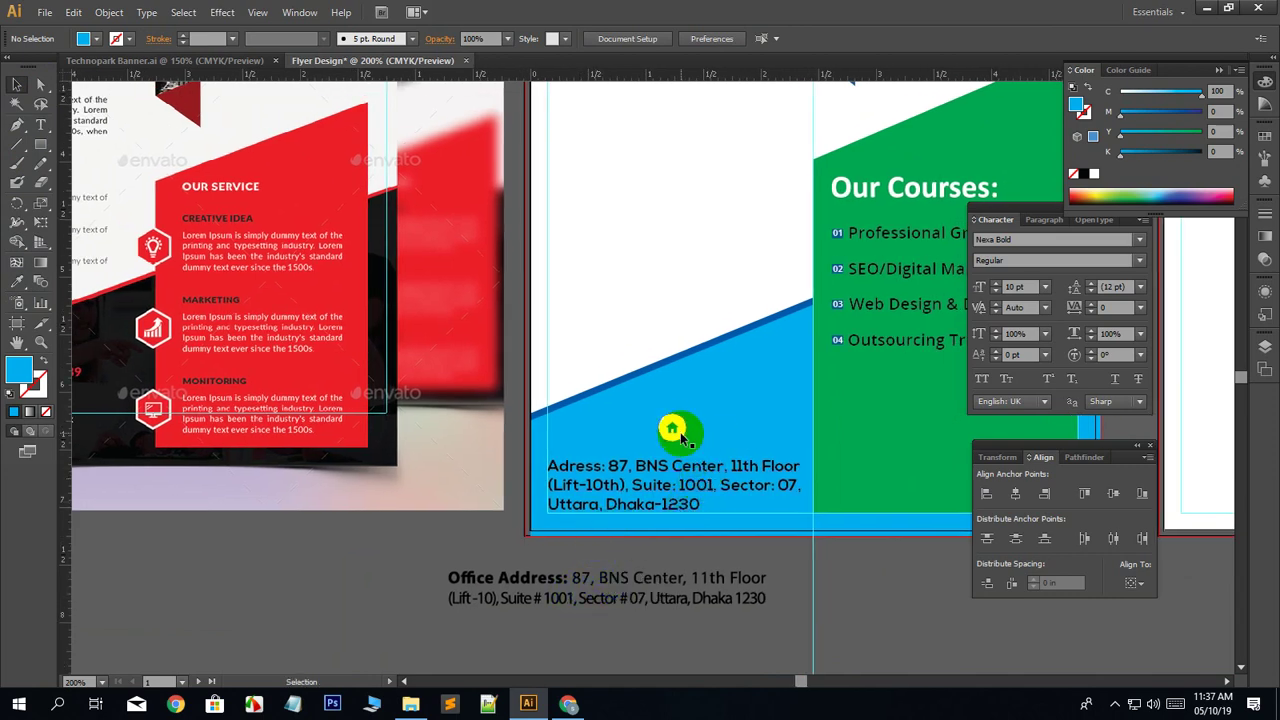
pyautogui.click(679, 473)
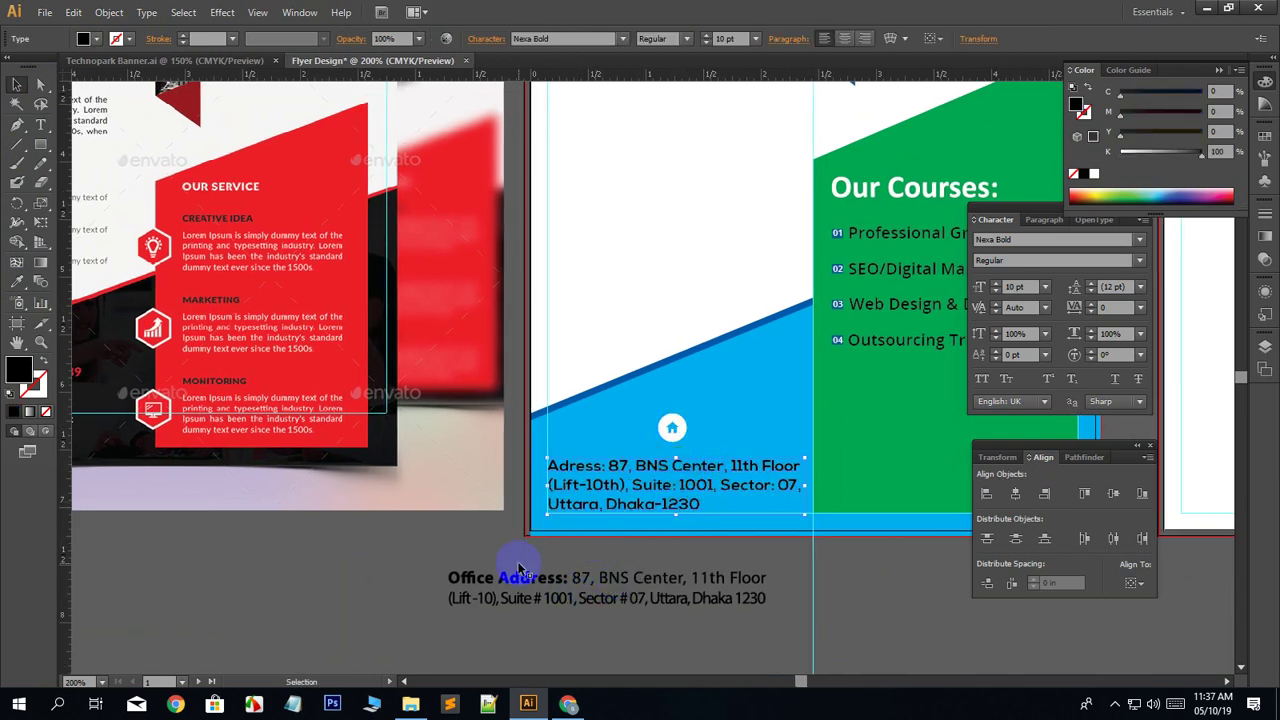
pyautogui.click(443, 571)
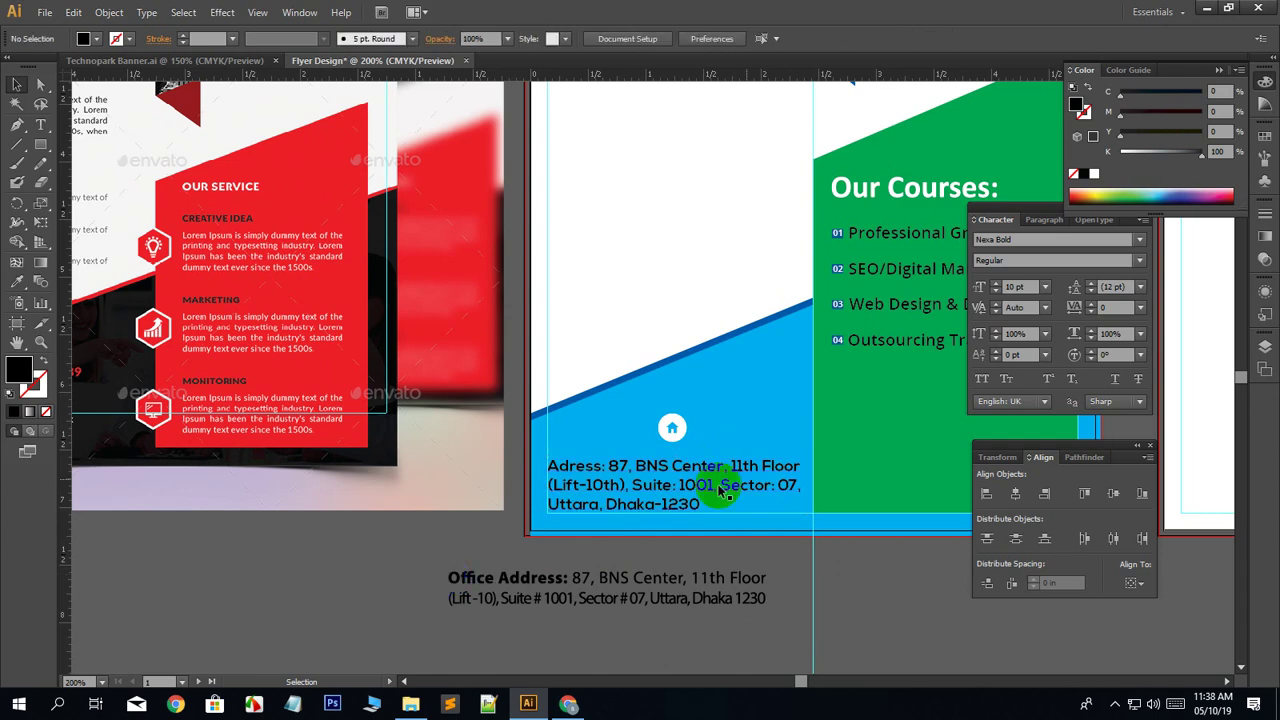
pyautogui.click(681, 430)
pyautogui.moveTo(677, 407); pyautogui.dragTo(676, 434)
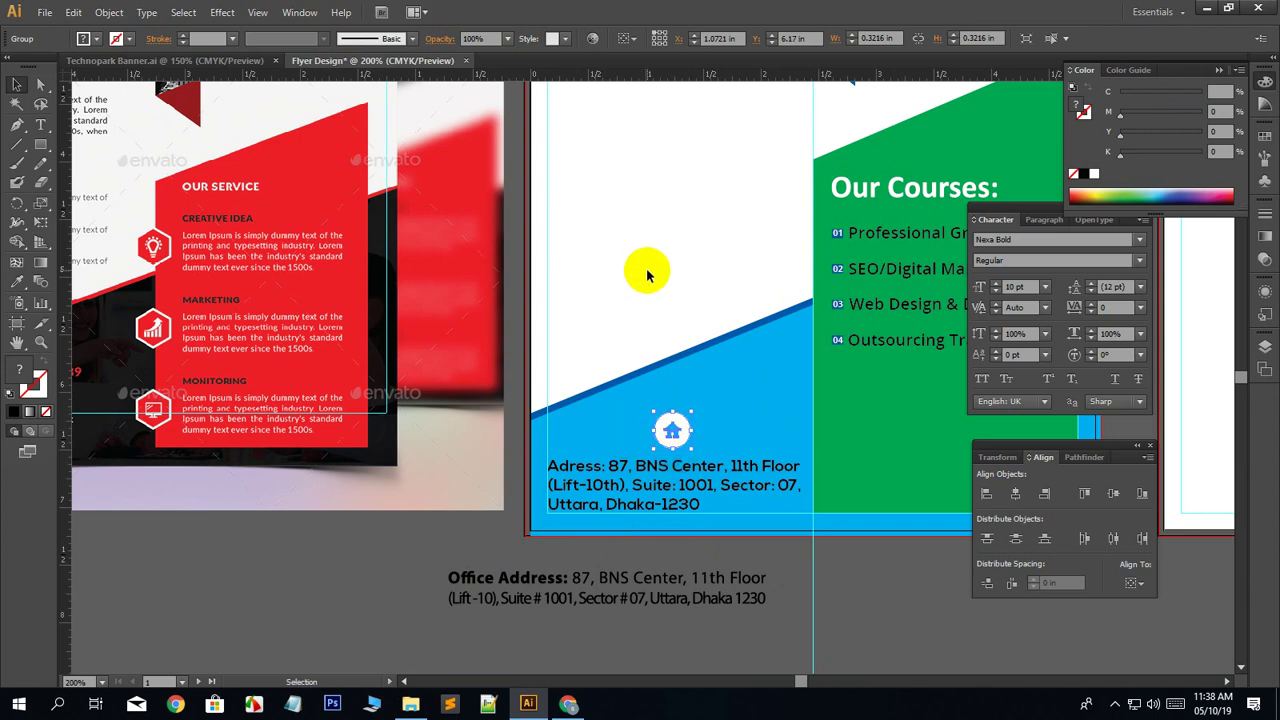
pyautogui.click(645, 280)
# Delete the leftover office address text below the flyer artboard.
pyautogui.hotkey('ctrl', '-')
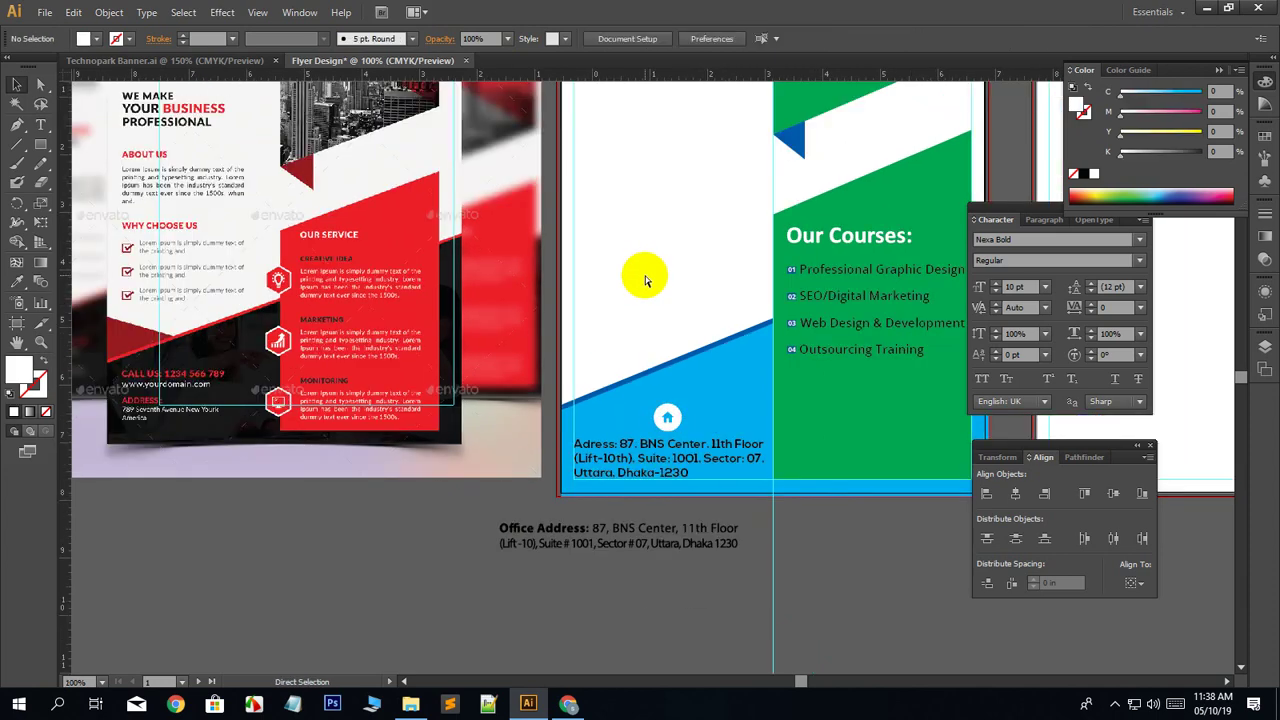
pyautogui.hotkey('ctrl', '-')
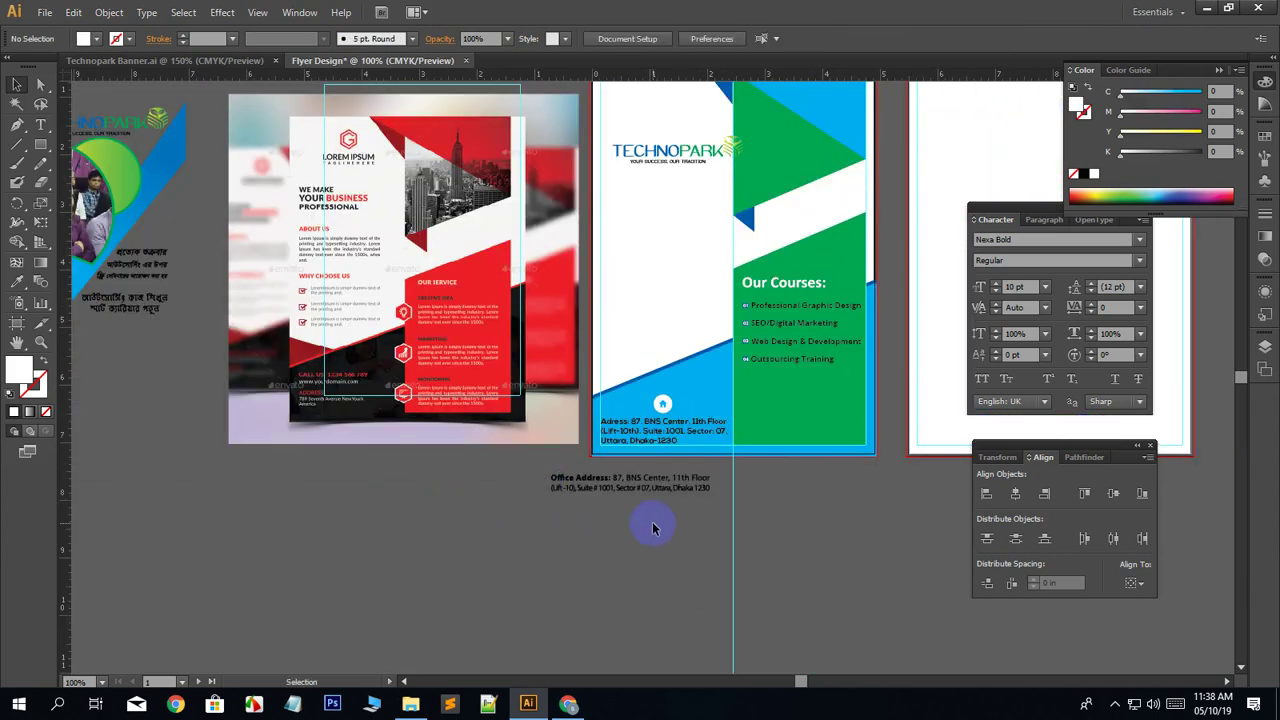
pyautogui.click(553, 482)
pyautogui.press('Delete')
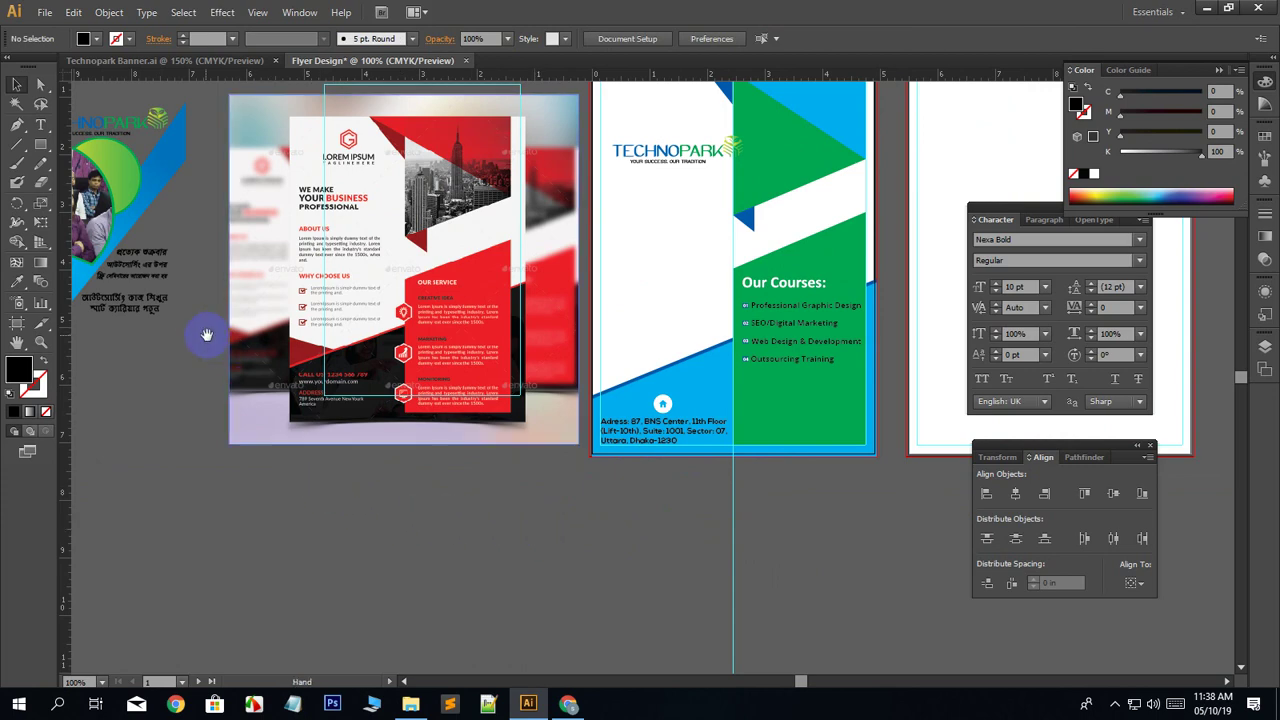
# Move the phone icon and phone numbers from the banner artwork onto the green panel below the course list and bring them to front.
pyautogui.moveTo(229, 343); pyautogui.dragTo(397, 378)
pyautogui.click(195, 355)
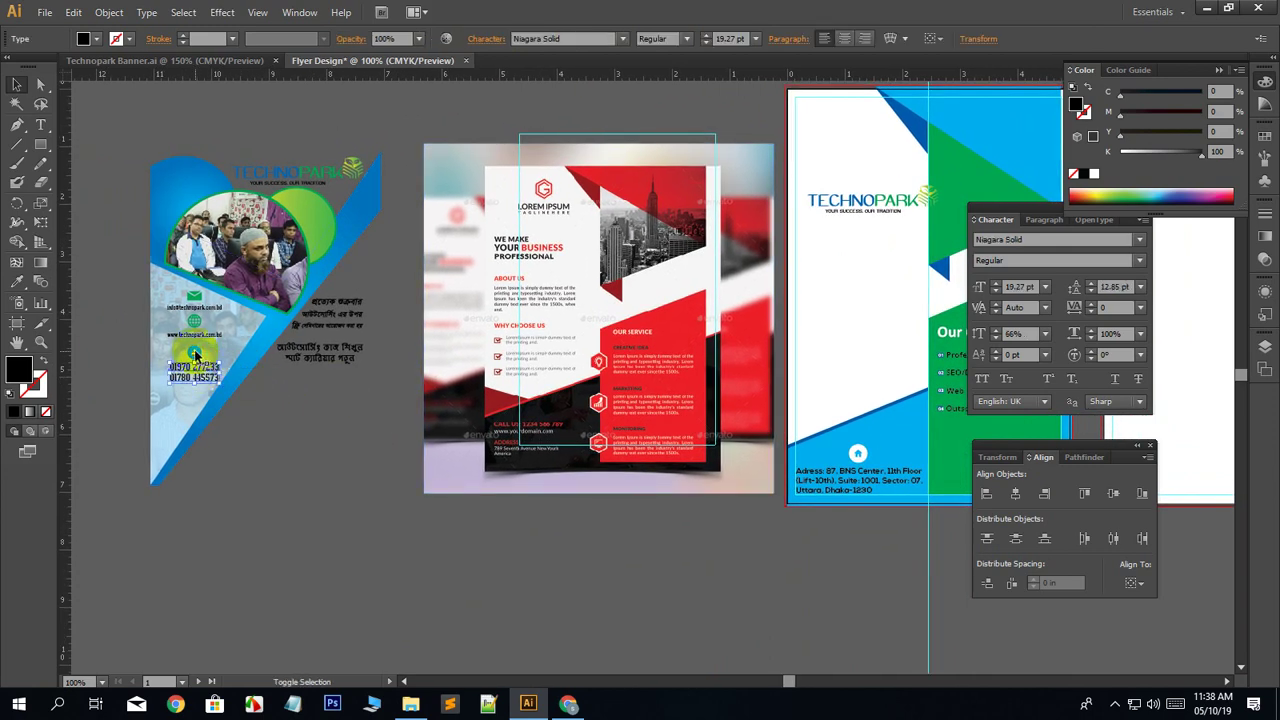
pyautogui.keyDown('shift'); pyautogui.click(195, 355); pyautogui.keyUp('shift')
pyautogui.moveTo(195, 355); pyautogui.dragTo(484, 405)
pyautogui.press('space')
pyautogui.rightClick(484, 422)
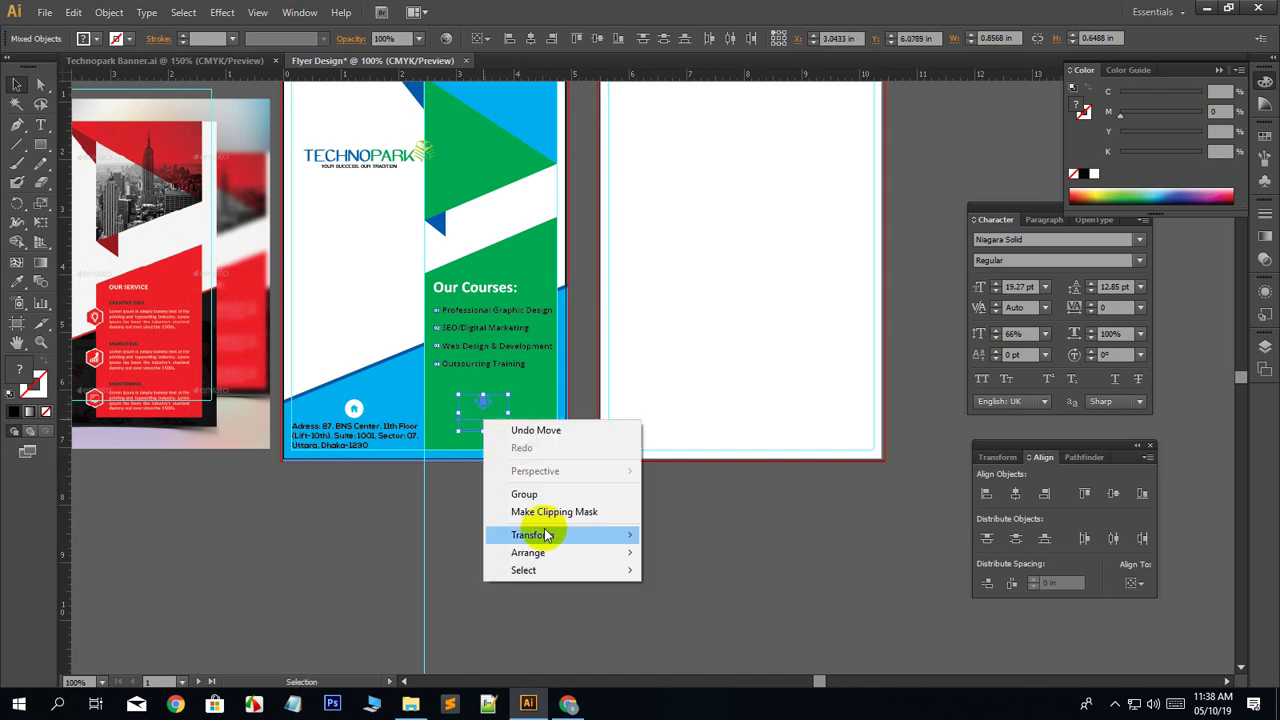
pyautogui.moveTo(549, 553)
pyautogui.click(666, 554)
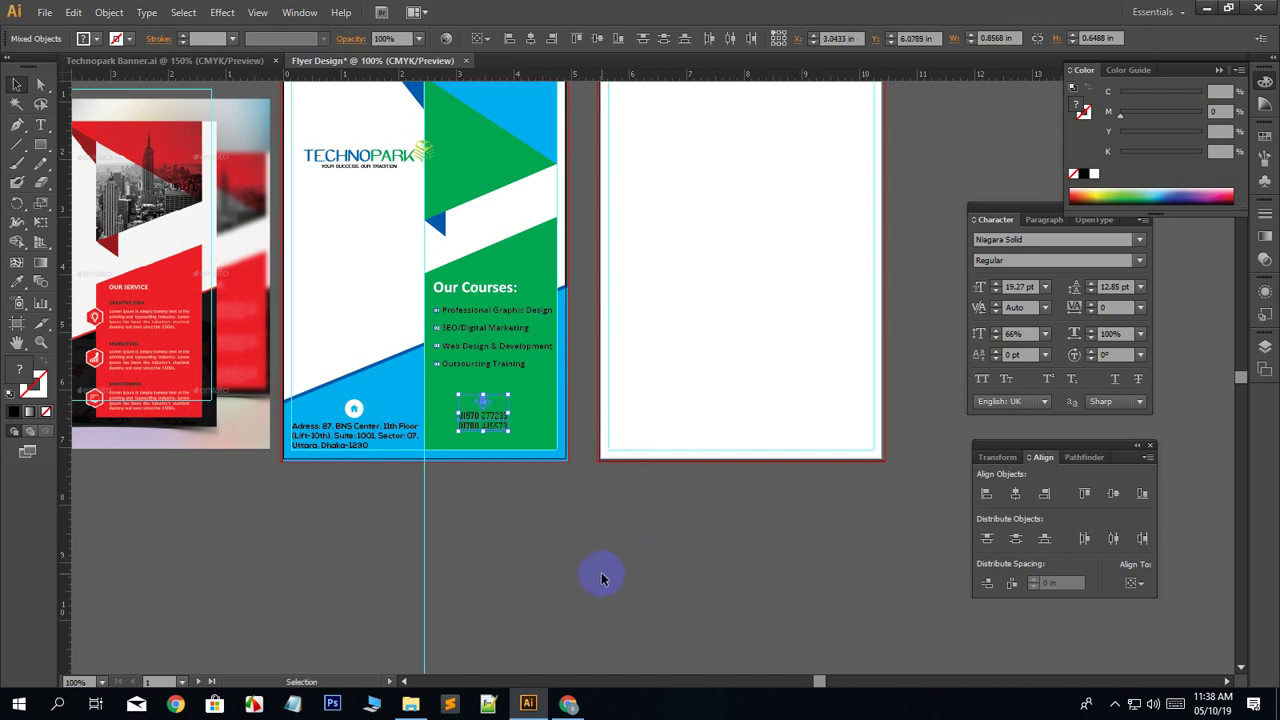
pyautogui.hotkey('ctrl', '+')
pyautogui.hotkey('ctrl', '+')
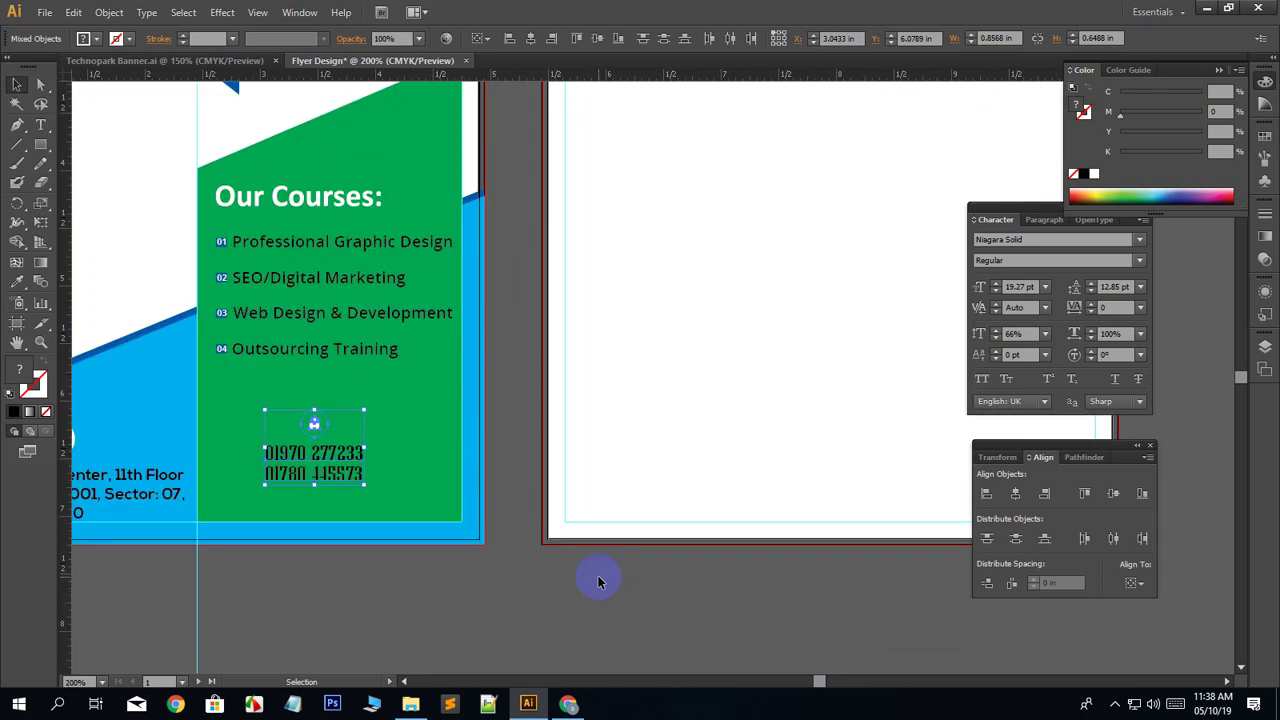
pyautogui.moveTo(510, 574); pyautogui.dragTo(556, 564)
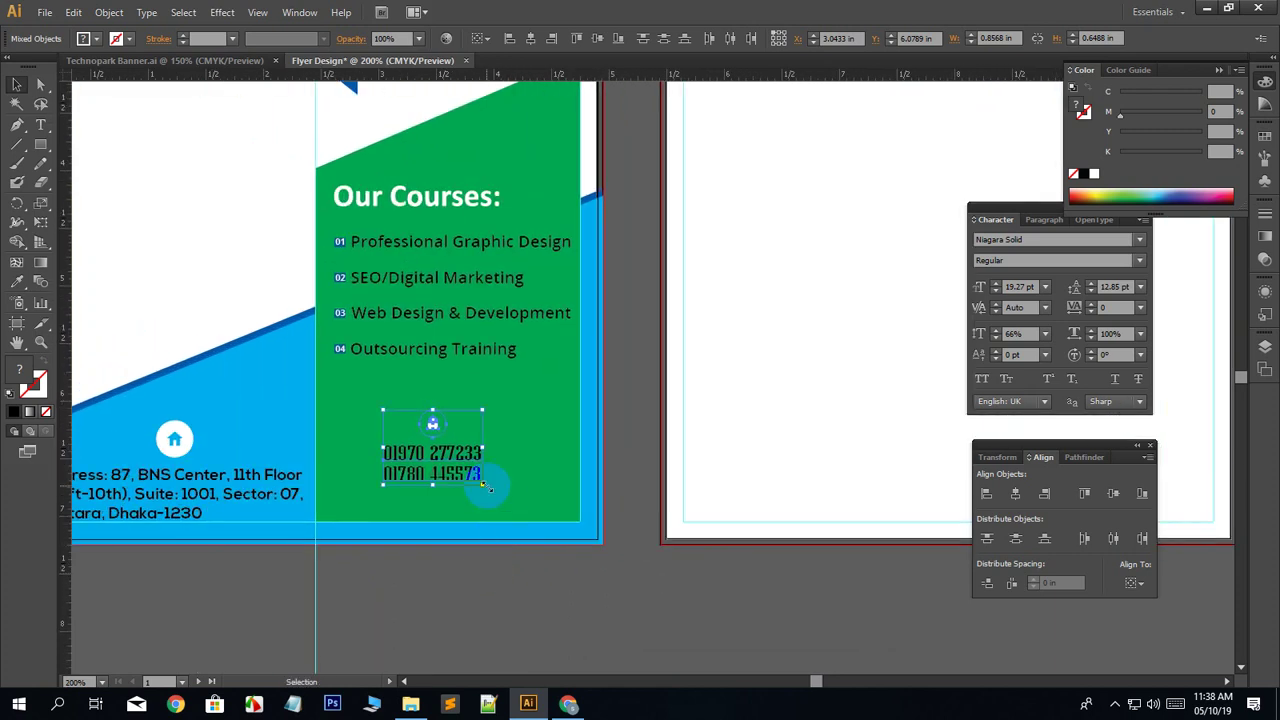
# Enlarge the phone icon and phone numbers to about 0.99 in wide and reposition them at the foot of the green panel.
pyautogui.moveTo(466, 475); pyautogui.dragTo(480, 480)
pyautogui.moveTo(481, 485)
pyautogui.mouseDown()
pyautogui.moveTo(503, 494)
pyautogui.moveTo(468, 457)
pyautogui.moveTo(482, 475)
pyautogui.moveTo(461, 470)
pyautogui.mouseUp()
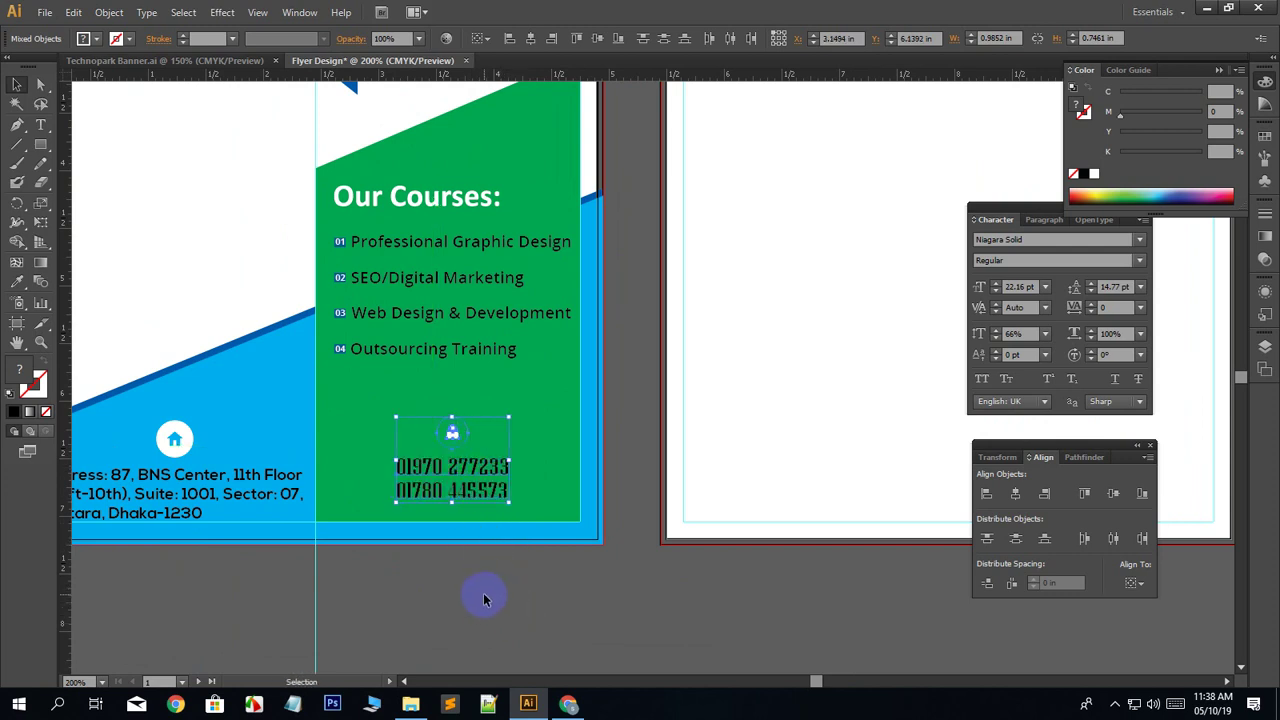
pyautogui.click(476, 585)
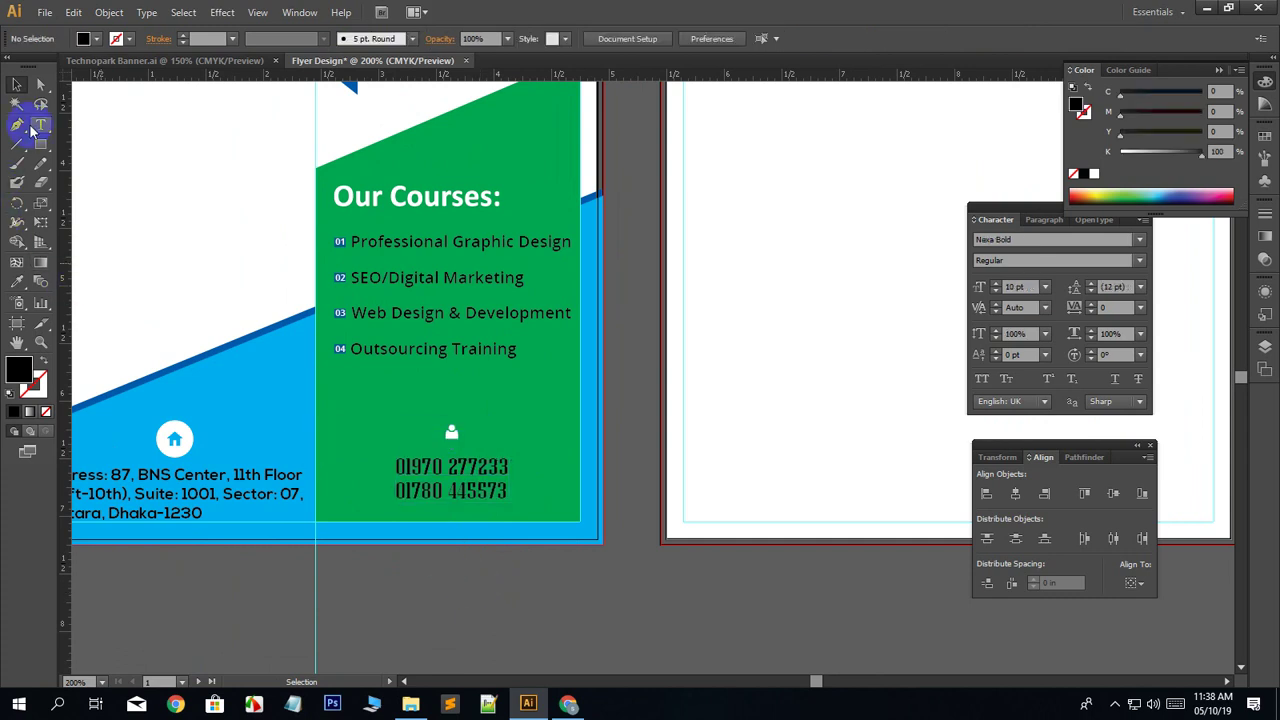
# Recolour the small figure icon above the phone numbers with the green panel's colour, sampled with the Eyedropper.
pyautogui.click(41, 87)
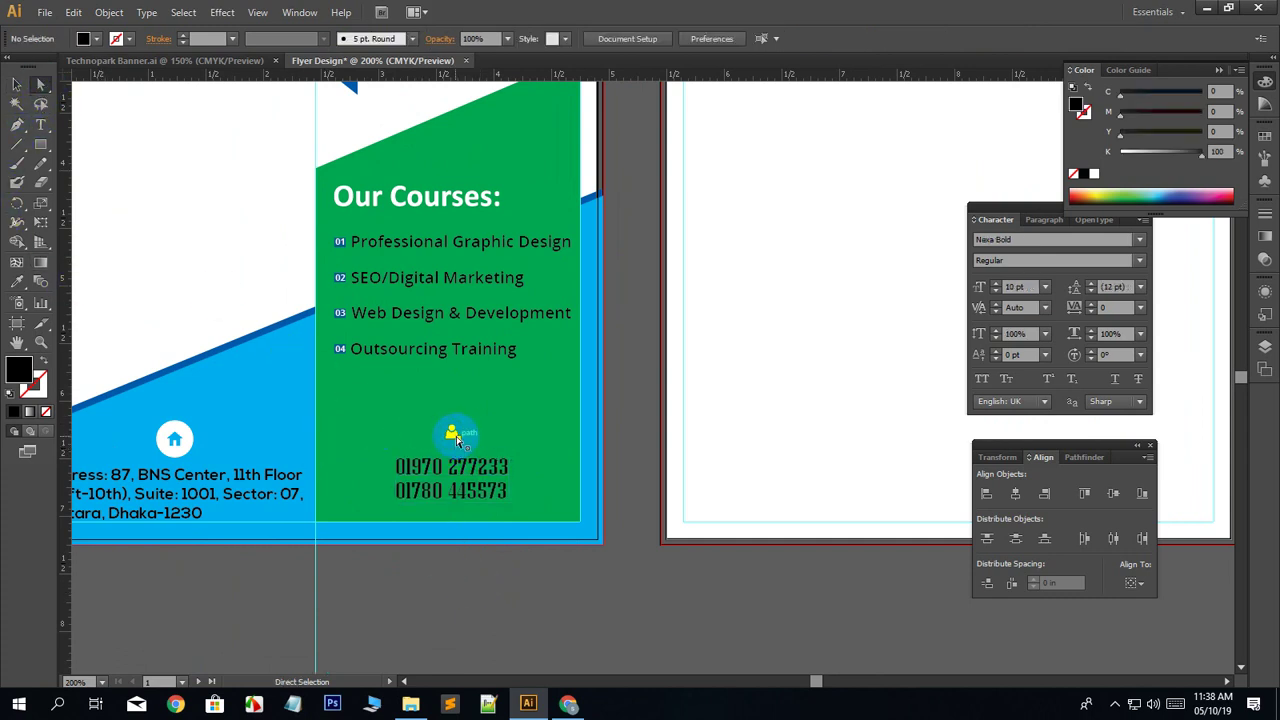
pyautogui.click(452, 433)
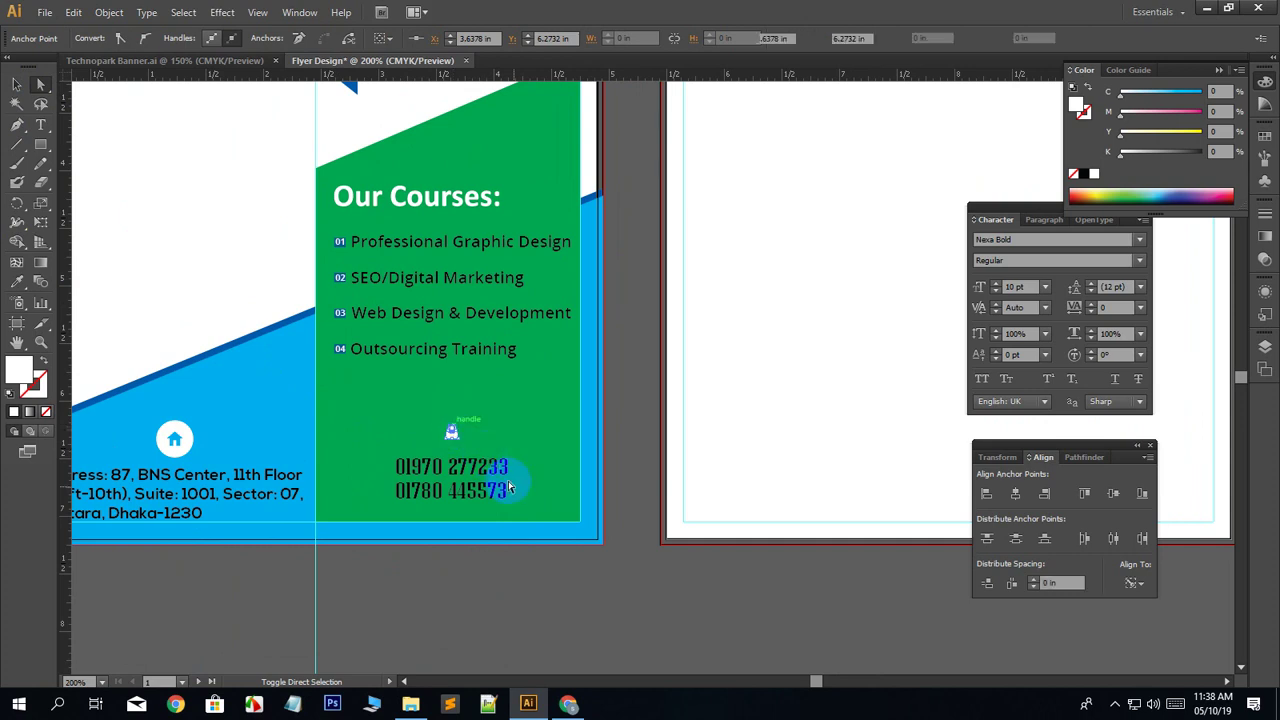
pyautogui.click(18, 281)
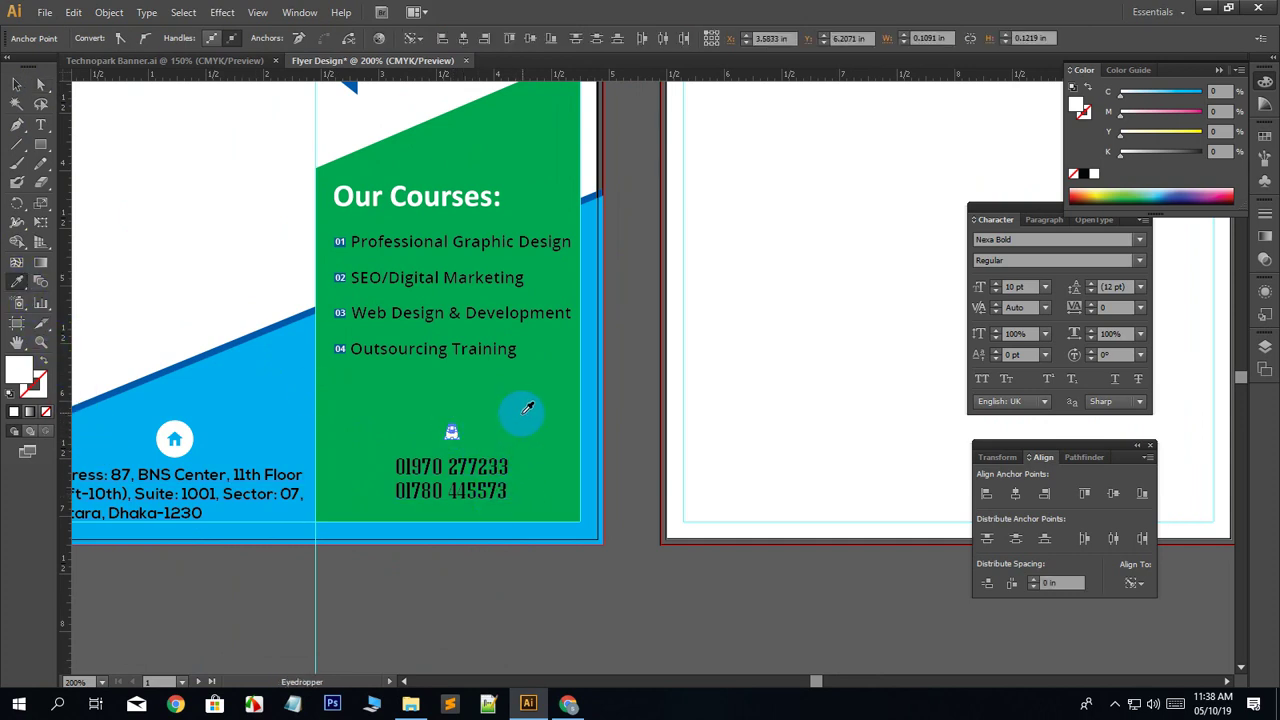
pyautogui.click(528, 404)
pyautogui.click(41, 84)
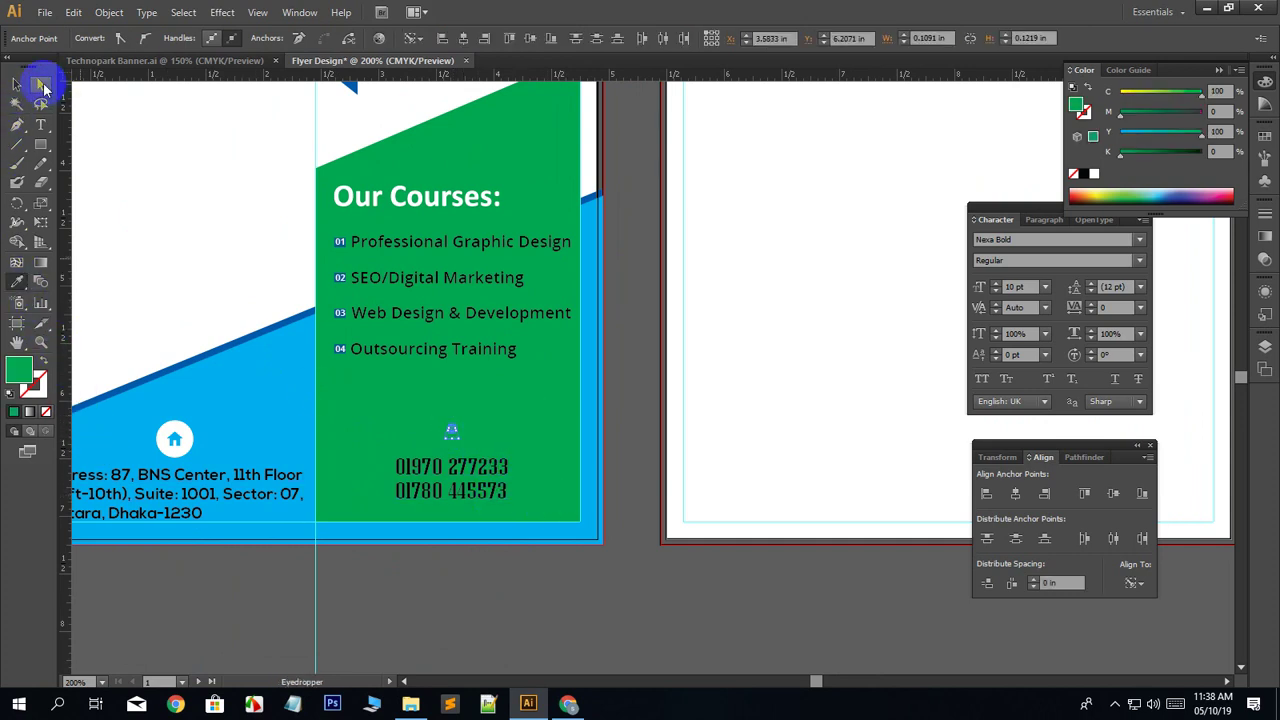
pyautogui.click(517, 617)
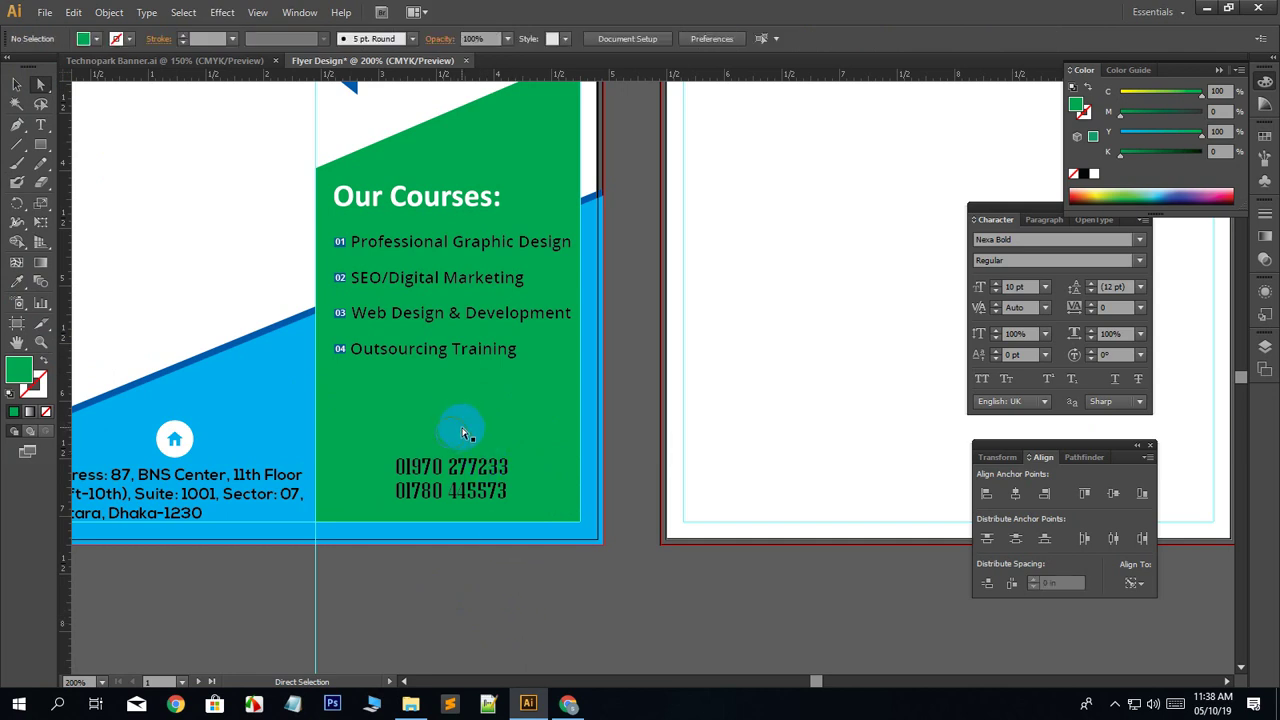
# Fill the circle behind the figure icon with white, sampled from the flyer's blank area with the Eyedropper.
pyautogui.click(463, 432)
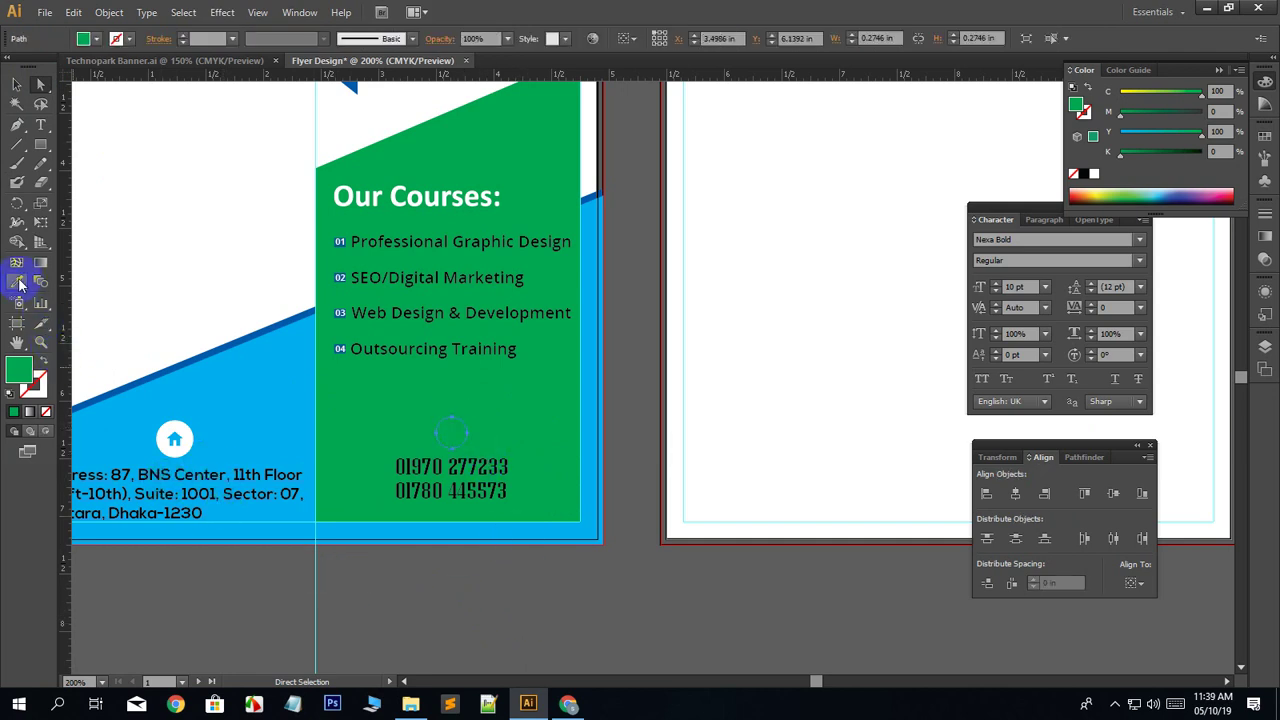
pyautogui.click(17, 281)
pyautogui.click(169, 278)
pyautogui.click(17, 84)
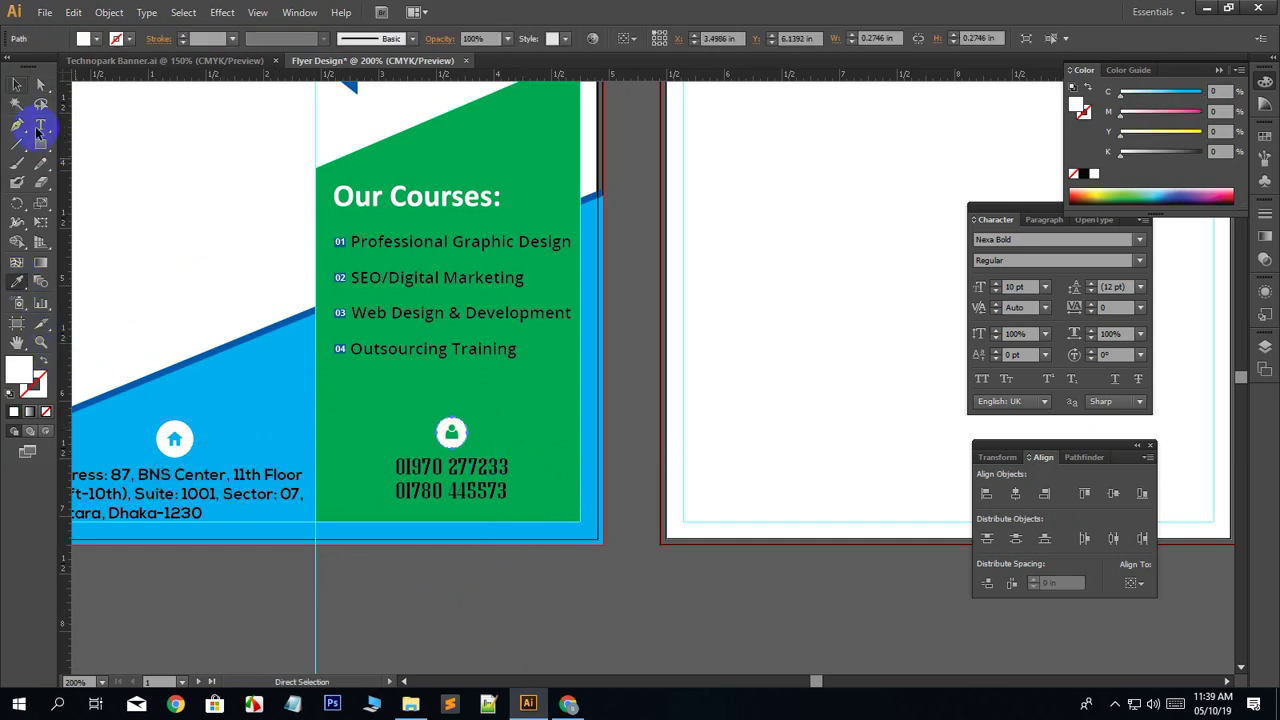
pyautogui.click(538, 618)
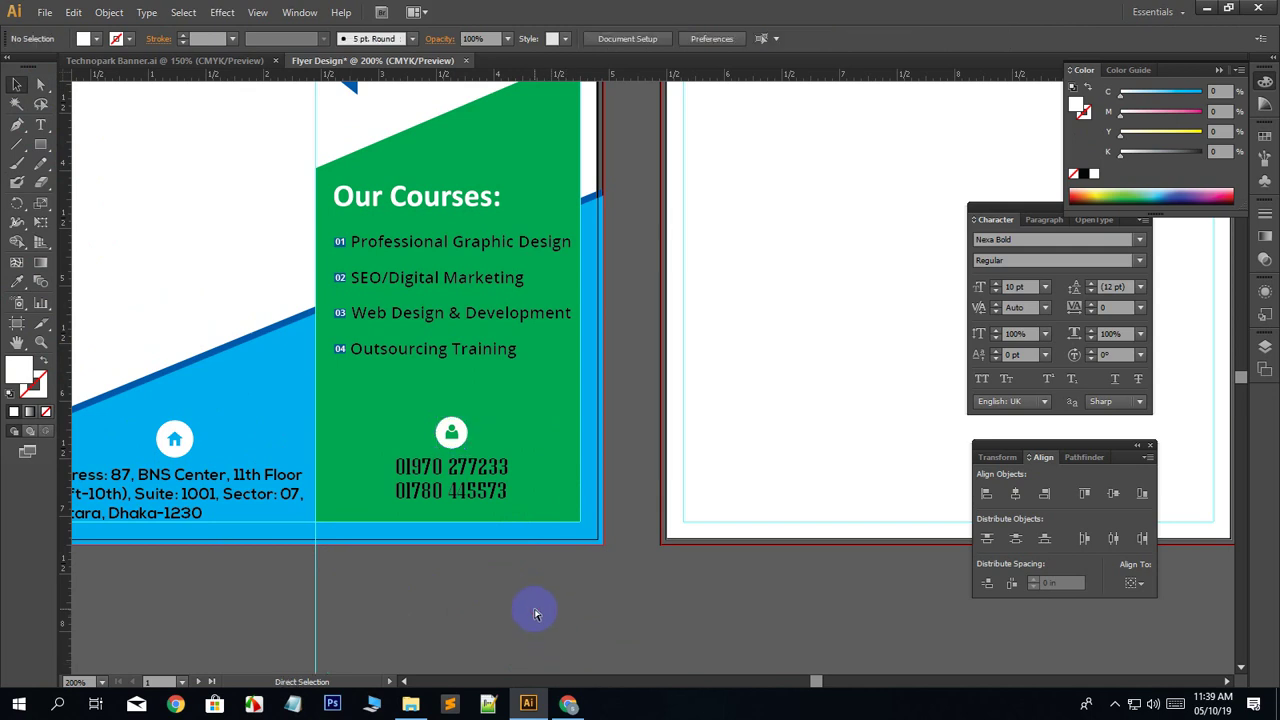
# Move the e-mail and website lines with their icons, plus both Bengali text blocks, from the banner artwork to below the flyer artboard.
pyautogui.hotkey('ctrl', '-')
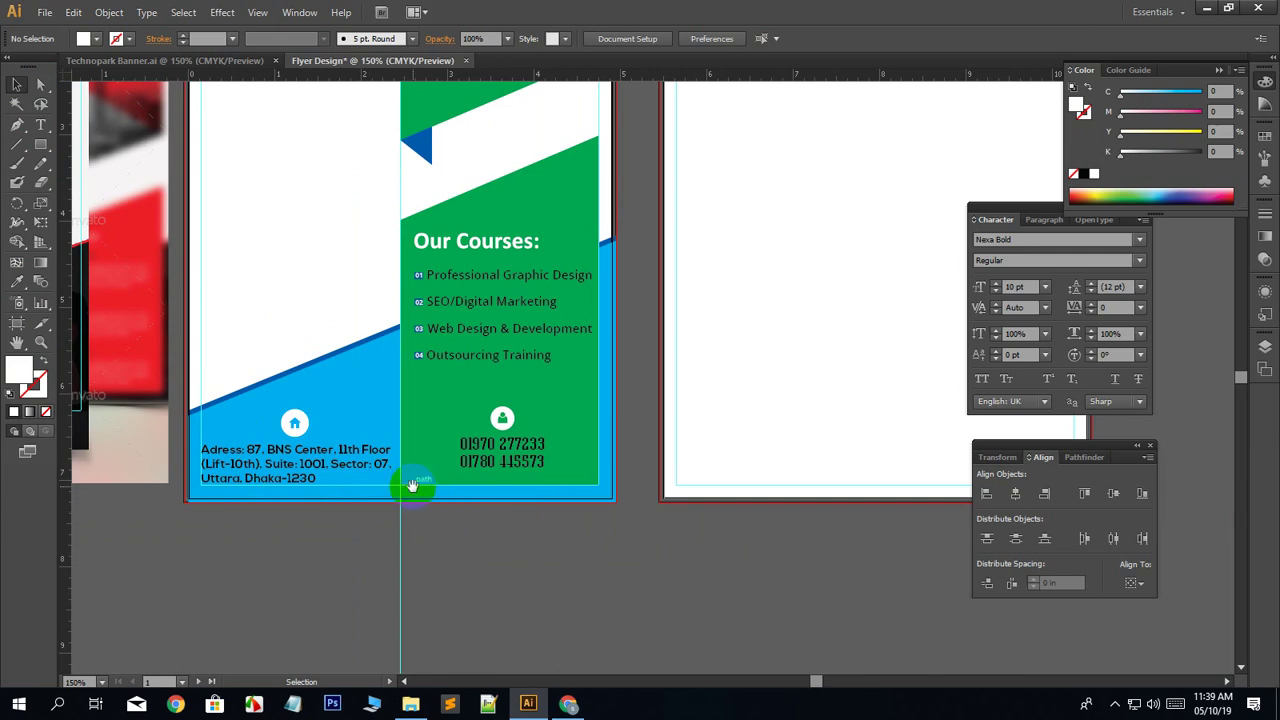
pyautogui.moveTo(374, 320); pyautogui.dragTo(731, 420)
pyautogui.moveTo(347, 344); pyautogui.dragTo(705, 340)
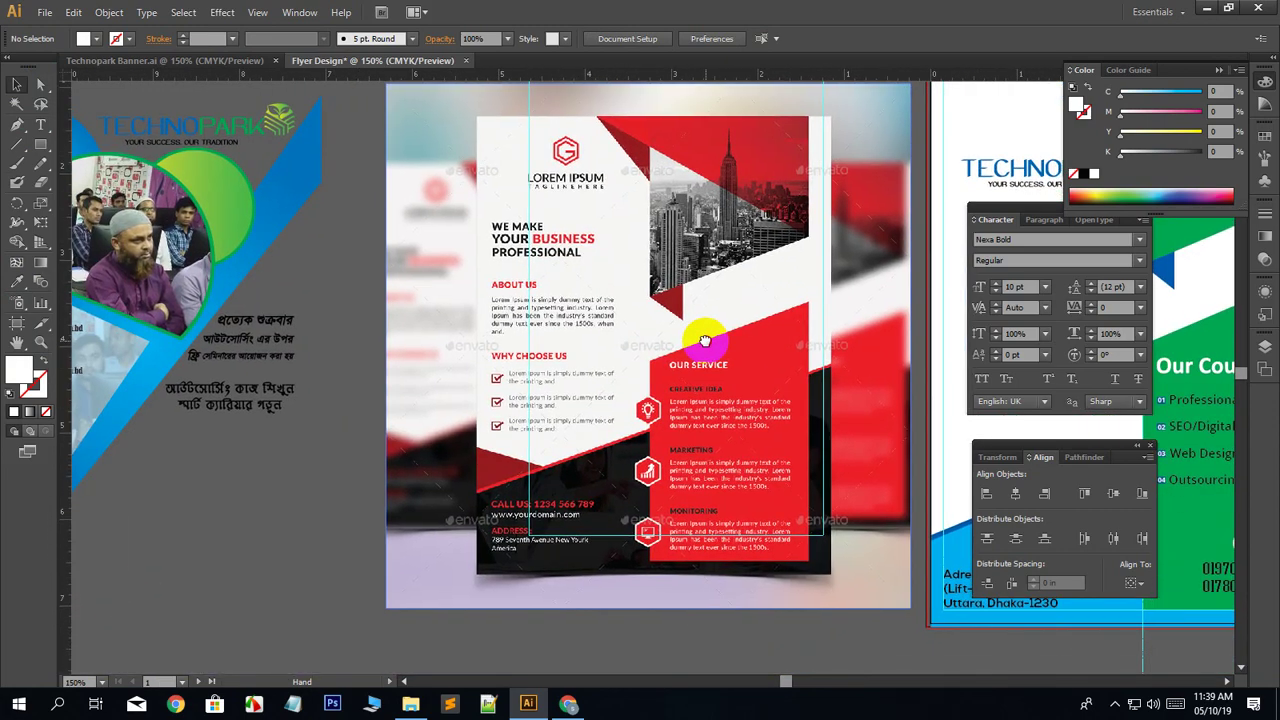
pyautogui.moveTo(663, 434); pyautogui.dragTo(958, 494)
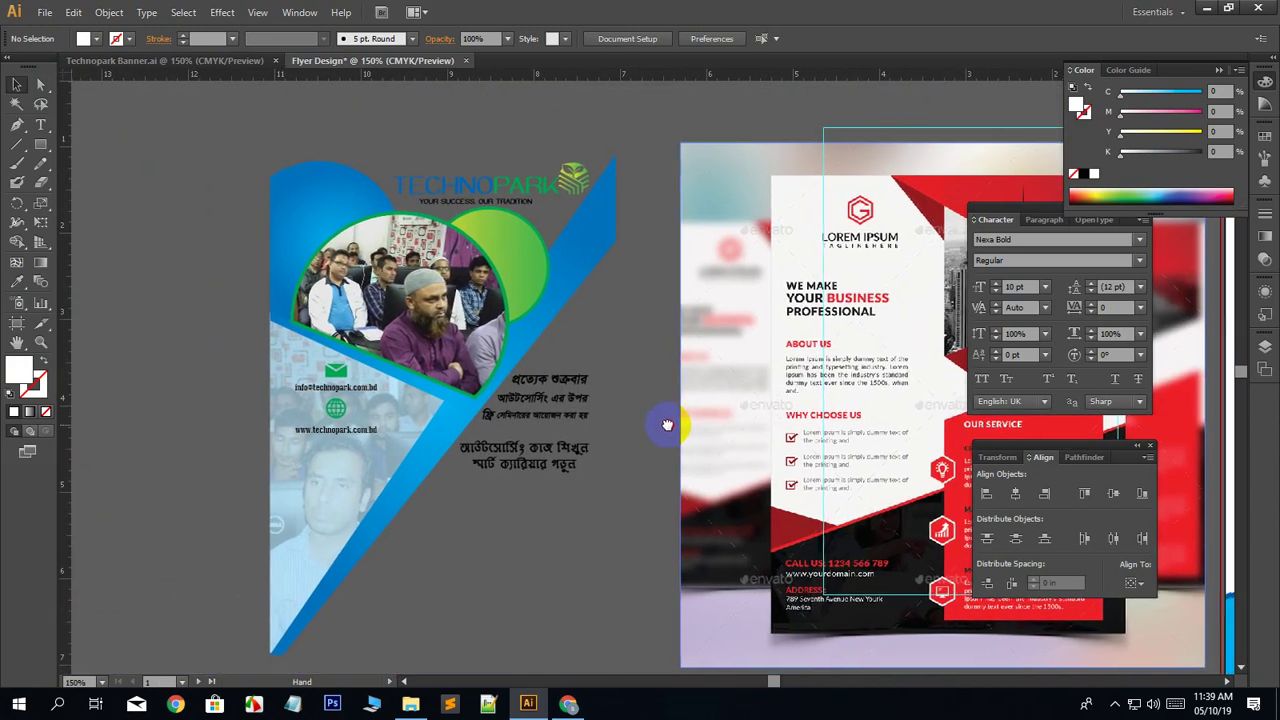
pyautogui.moveTo(667, 425); pyautogui.dragTo(654, 423)
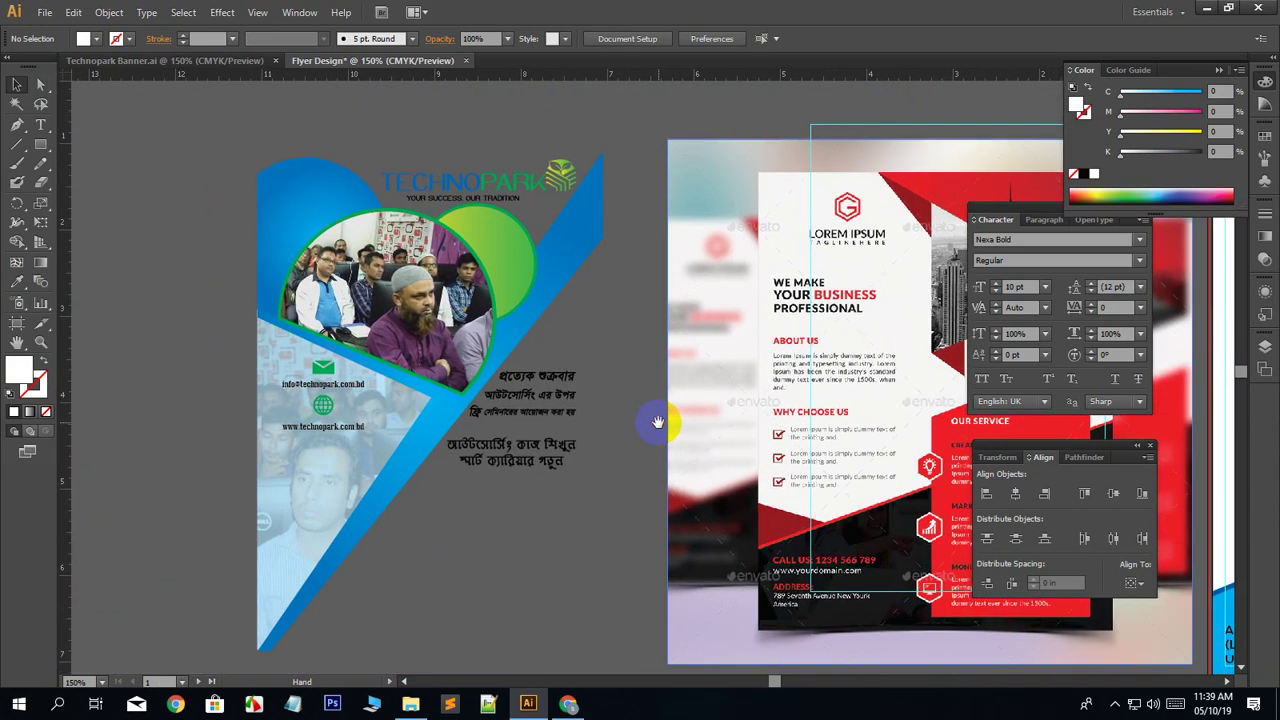
pyautogui.click(322, 428)
pyautogui.keyDown('shift'); pyautogui.click(335, 388); pyautogui.keyUp('shift')
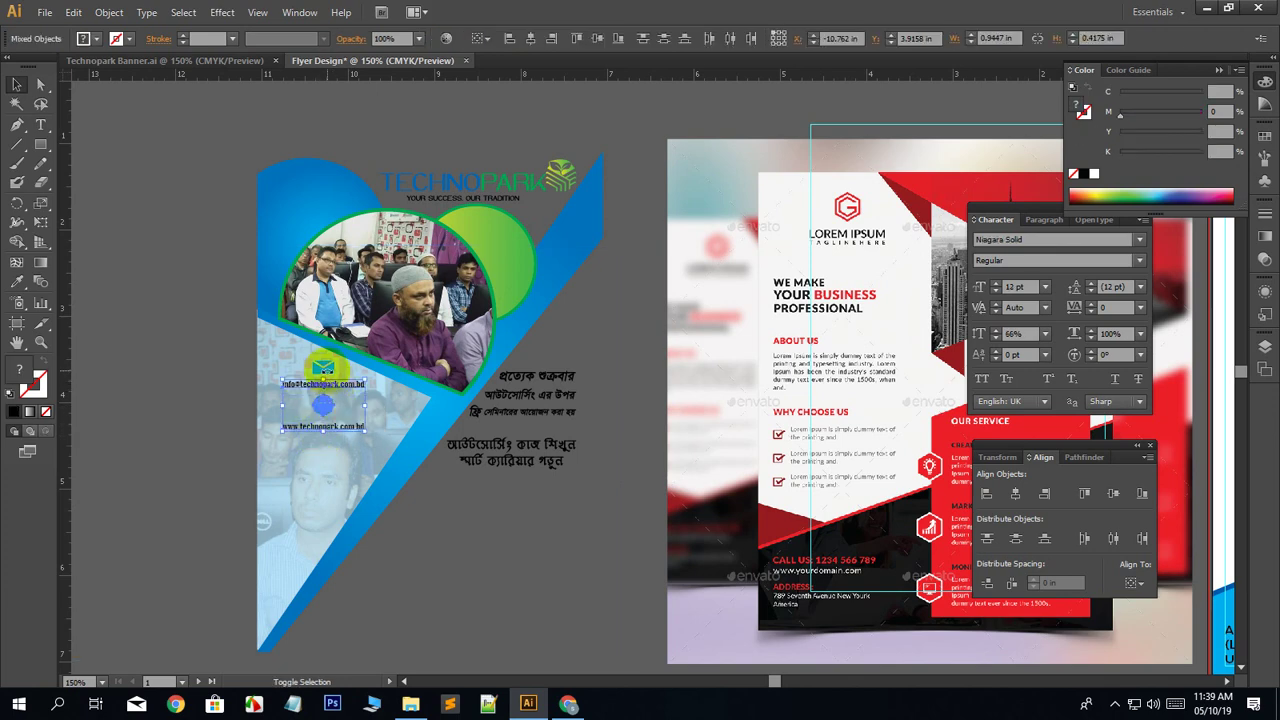
pyautogui.keyDown('shift'); pyautogui.click(512, 452); pyautogui.keyUp('shift')
pyautogui.keyDown('shift'); pyautogui.click(533, 385); pyautogui.keyUp('shift')
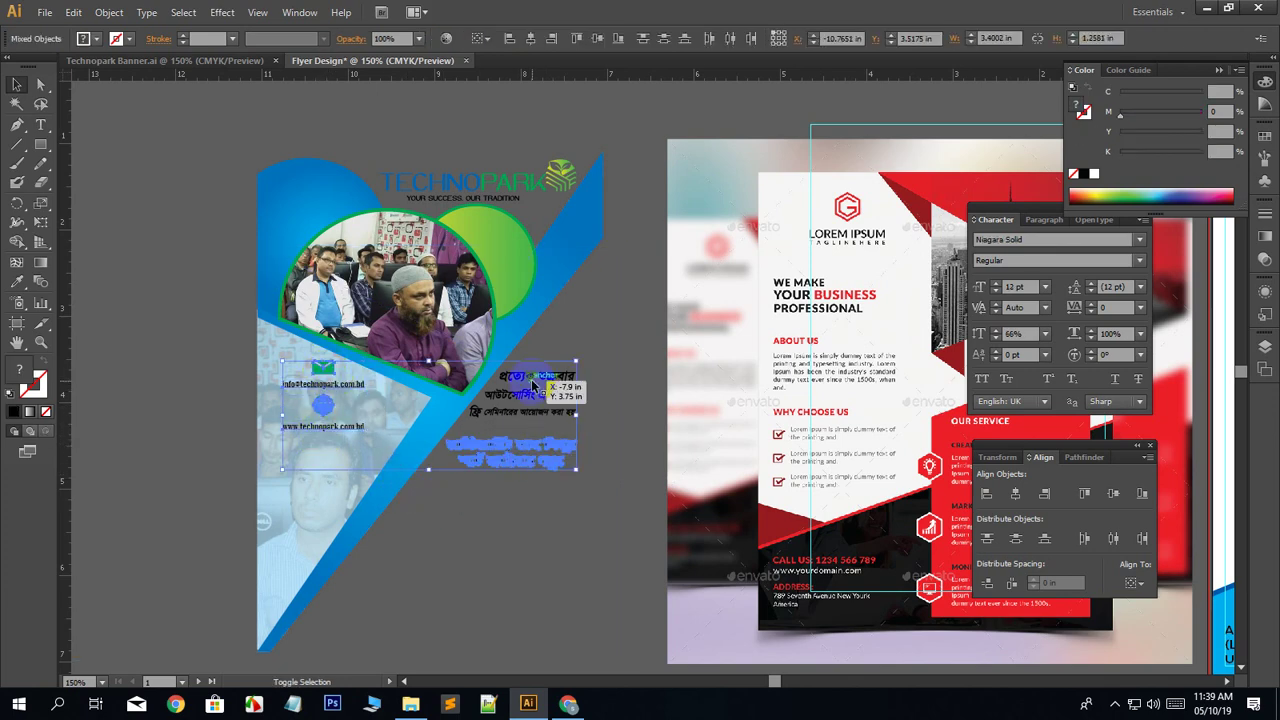
pyautogui.moveTo(533, 384)
pyautogui.mouseDown()
pyautogui.moveTo(529, 409)
pyautogui.moveTo(533, 392)
pyautogui.mouseUp()
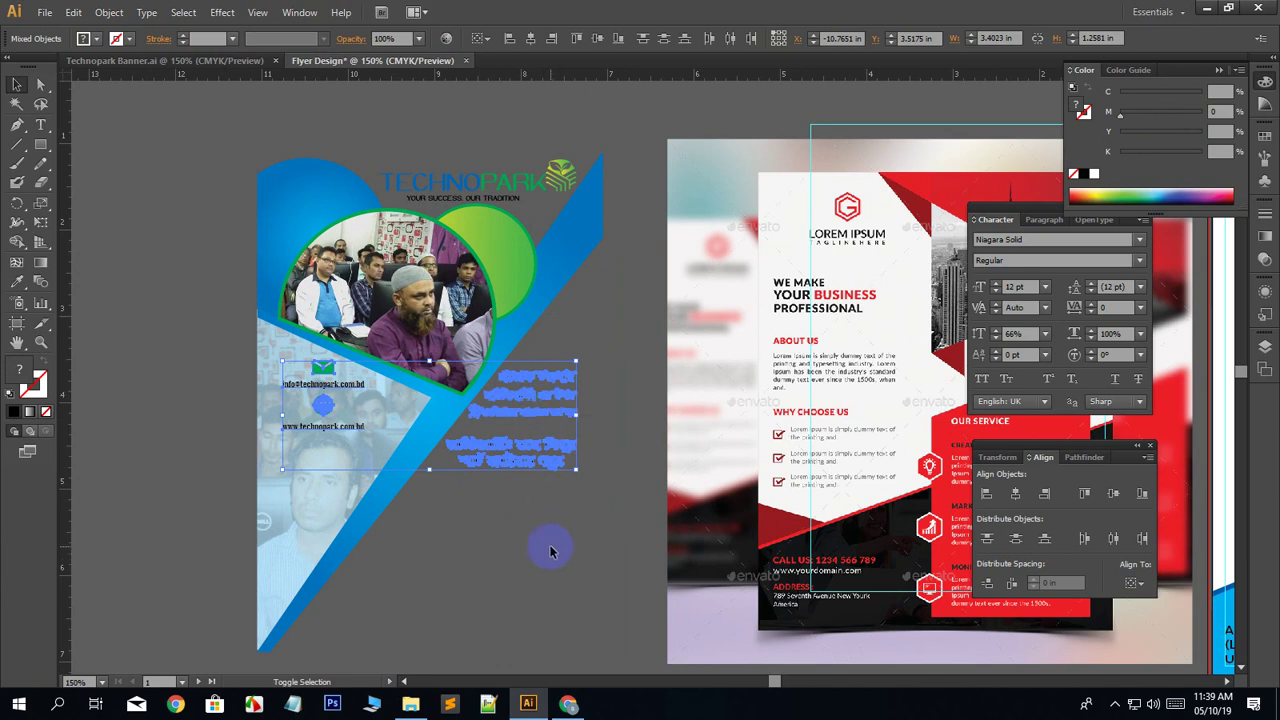
pyautogui.moveTo(522, 572); pyautogui.dragTo(229, 389)
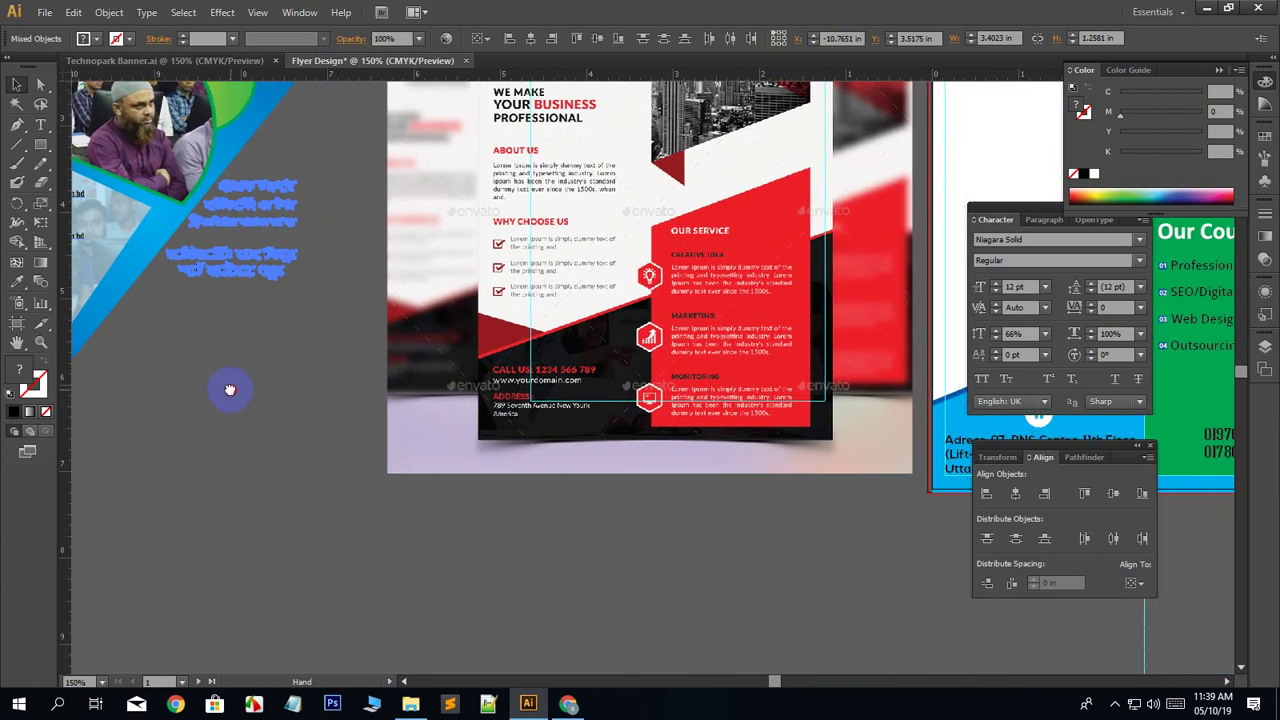
pyautogui.moveTo(262, 184); pyautogui.dragTo(492, 500)
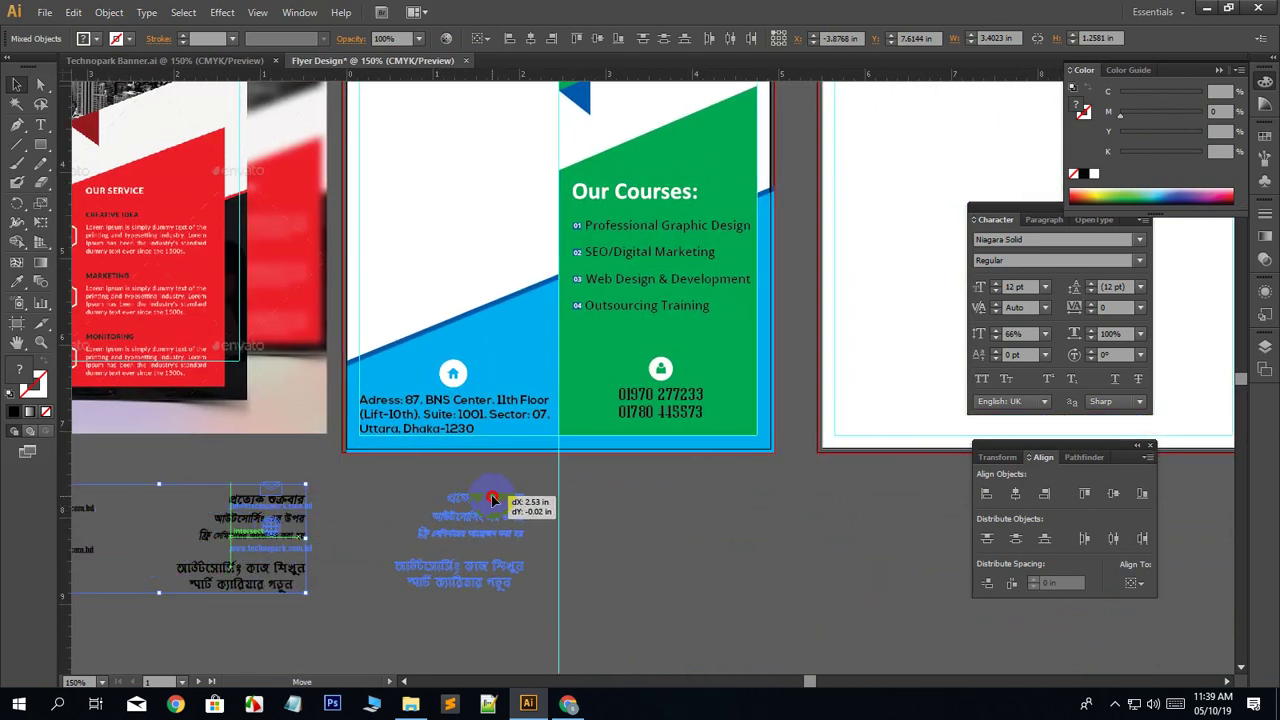
pyautogui.moveTo(672, 552); pyautogui.dragTo(667, 529)
pyautogui.click(665, 537)
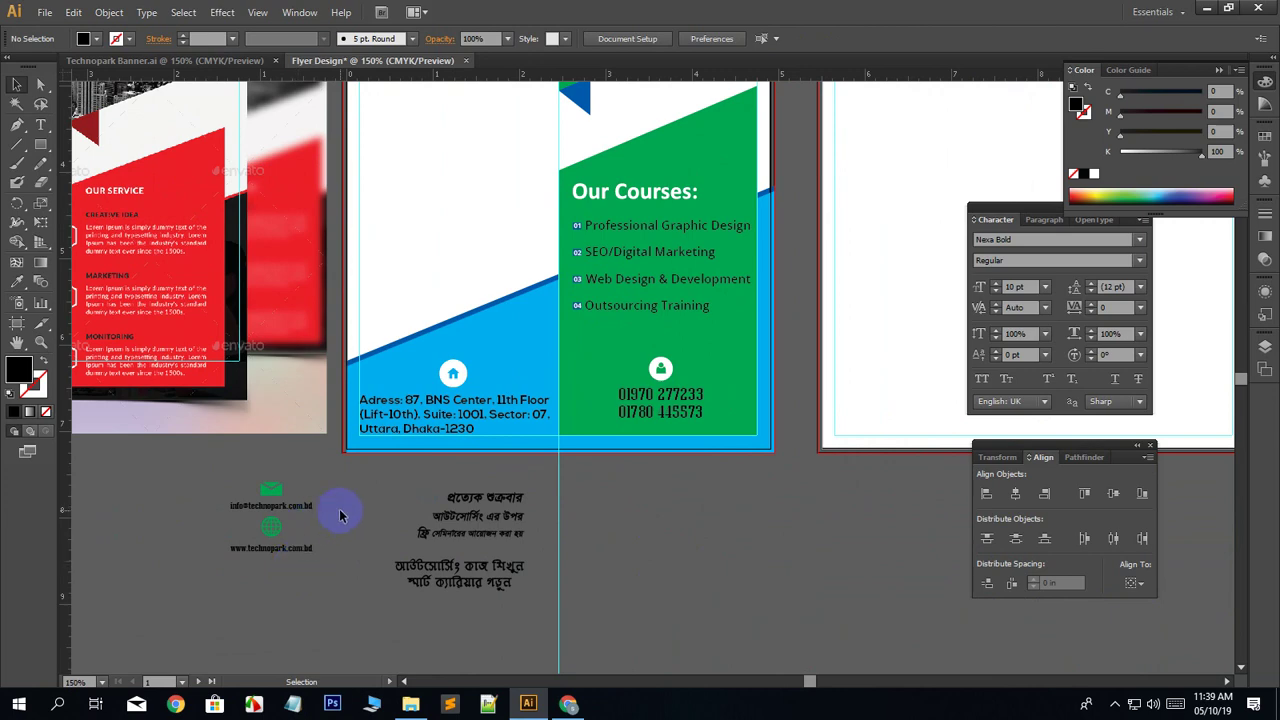
# Move the Technopark logo down within the flyer's white area and ungroup it so the emblem is separate from the wordmark.
pyautogui.scroll(6, 340, 515)
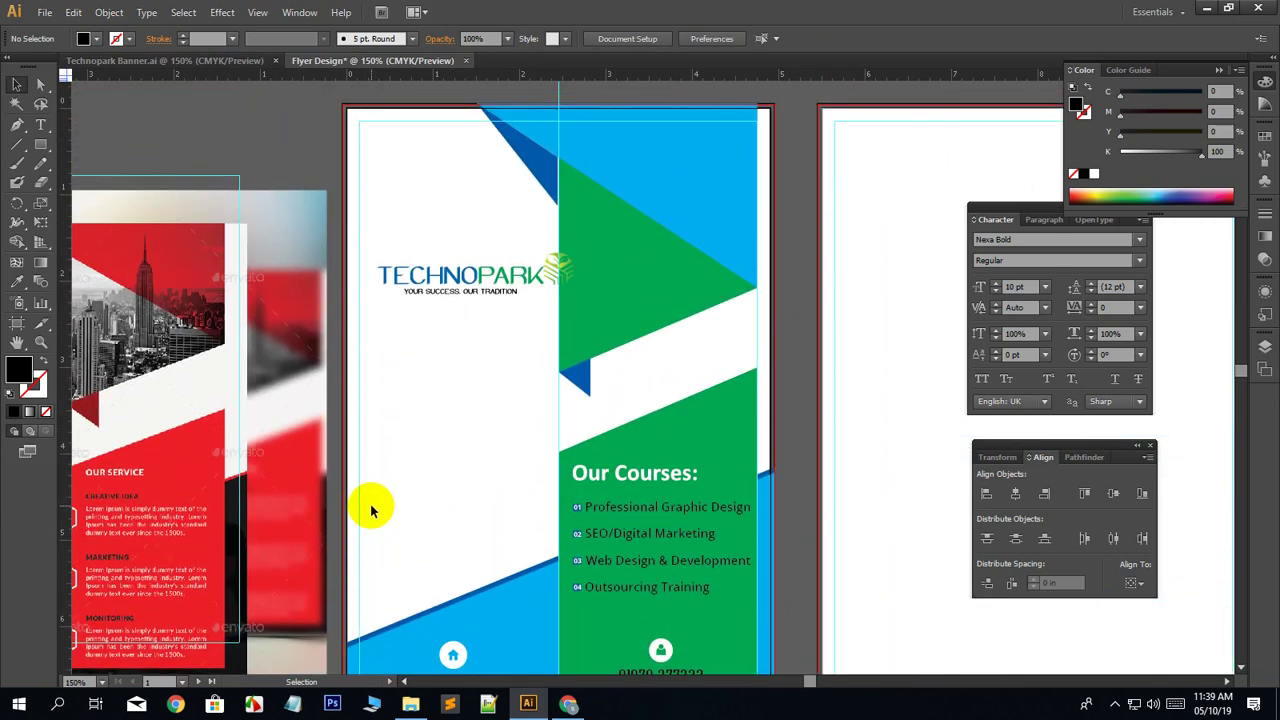
pyautogui.scroll(-5, 434, 494)
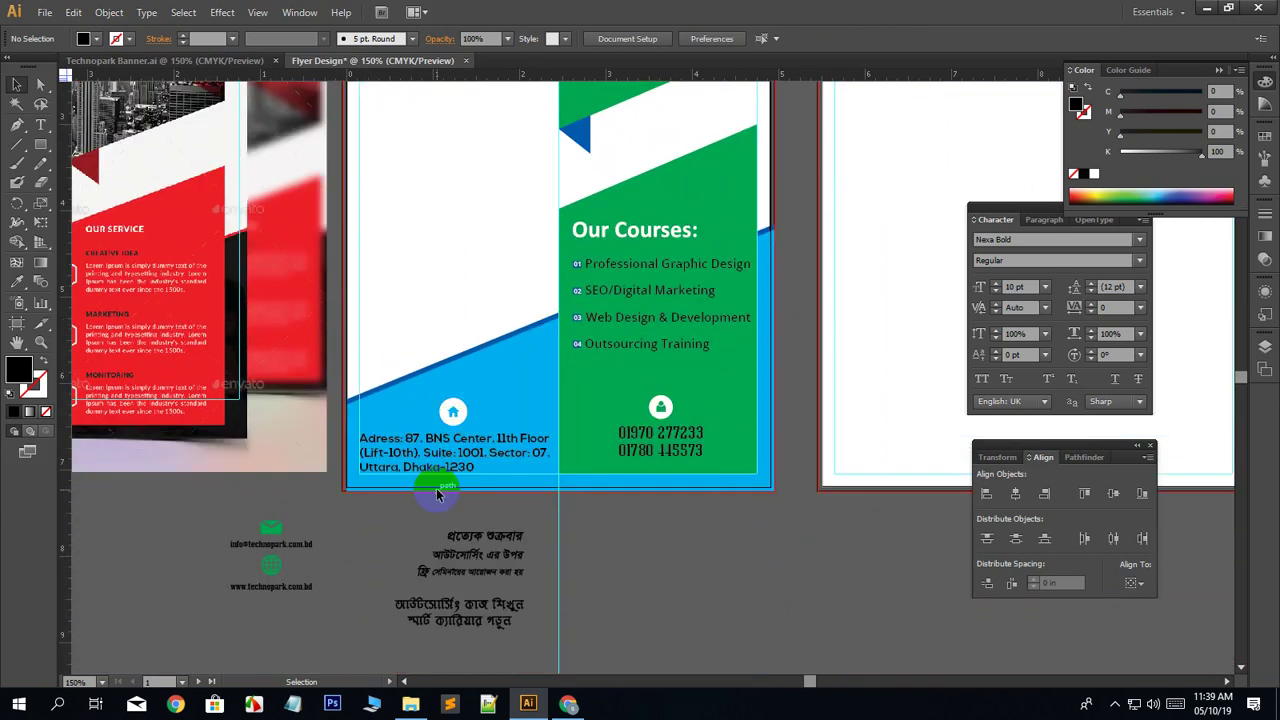
pyautogui.scroll(7, 436, 494)
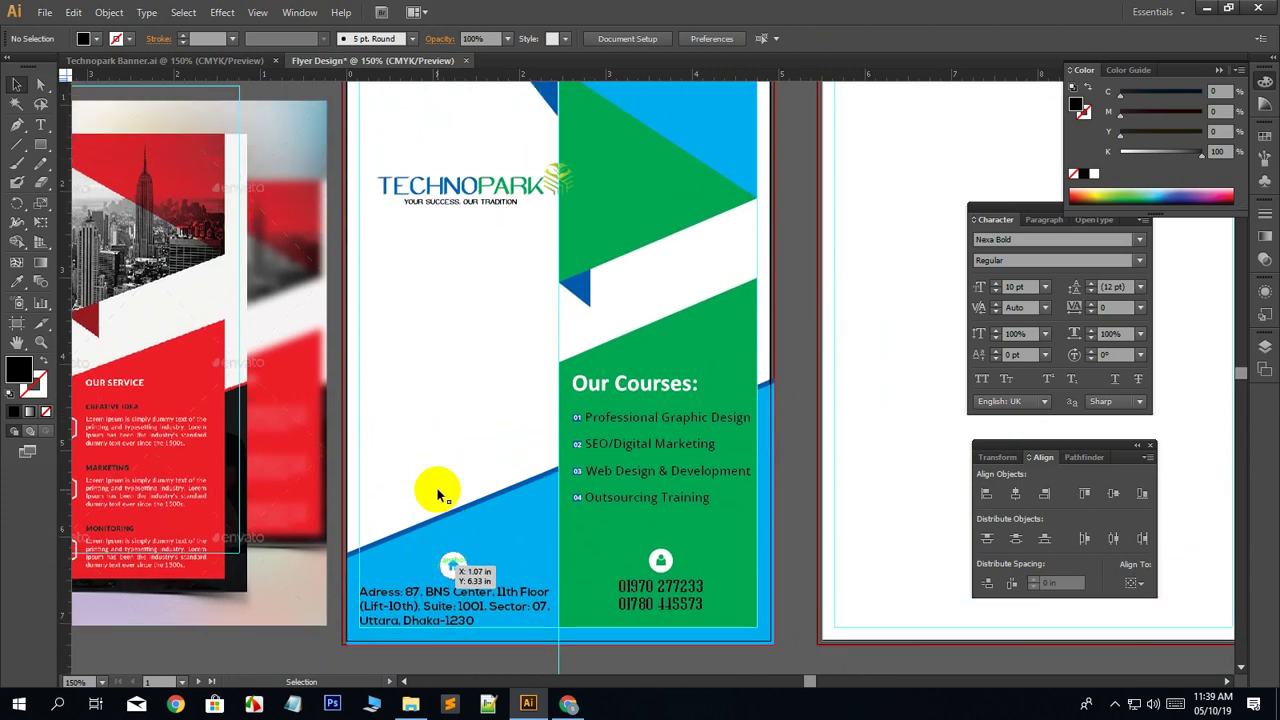
pyautogui.moveTo(466, 376)
pyautogui.mouseDown()
pyautogui.moveTo(443, 306)
pyautogui.moveTo(470, 318)
pyautogui.moveTo(449, 366)
pyautogui.mouseUp()
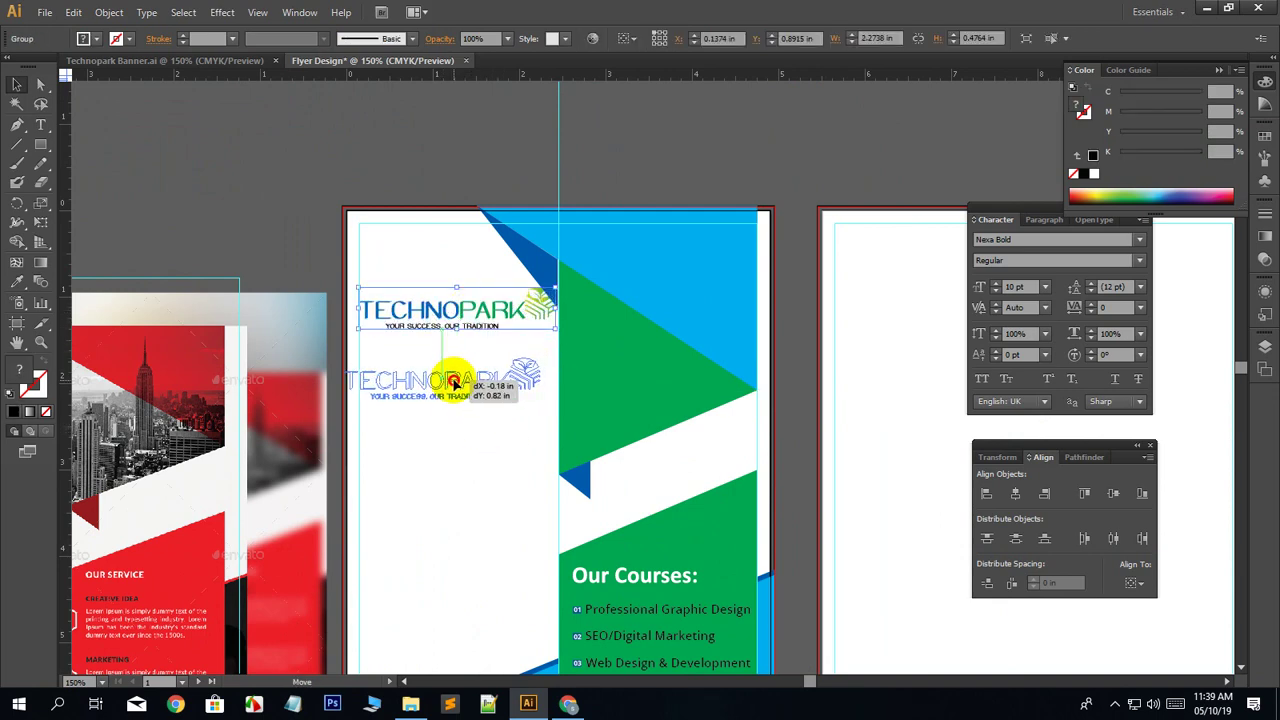
pyautogui.click(500, 491)
pyautogui.moveTo(514, 391); pyautogui.dragTo(526, 385)
pyautogui.rightClick(525, 378)
pyautogui.click(523, 397)
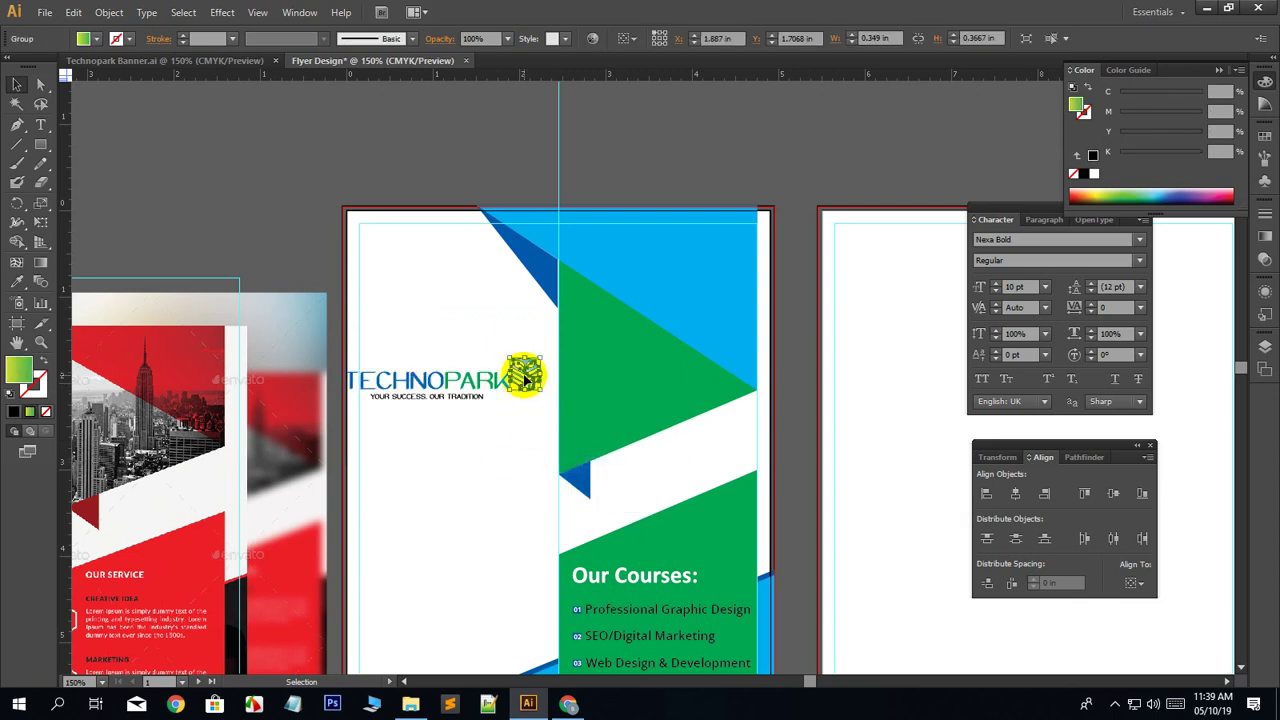
pyautogui.click(520, 420)
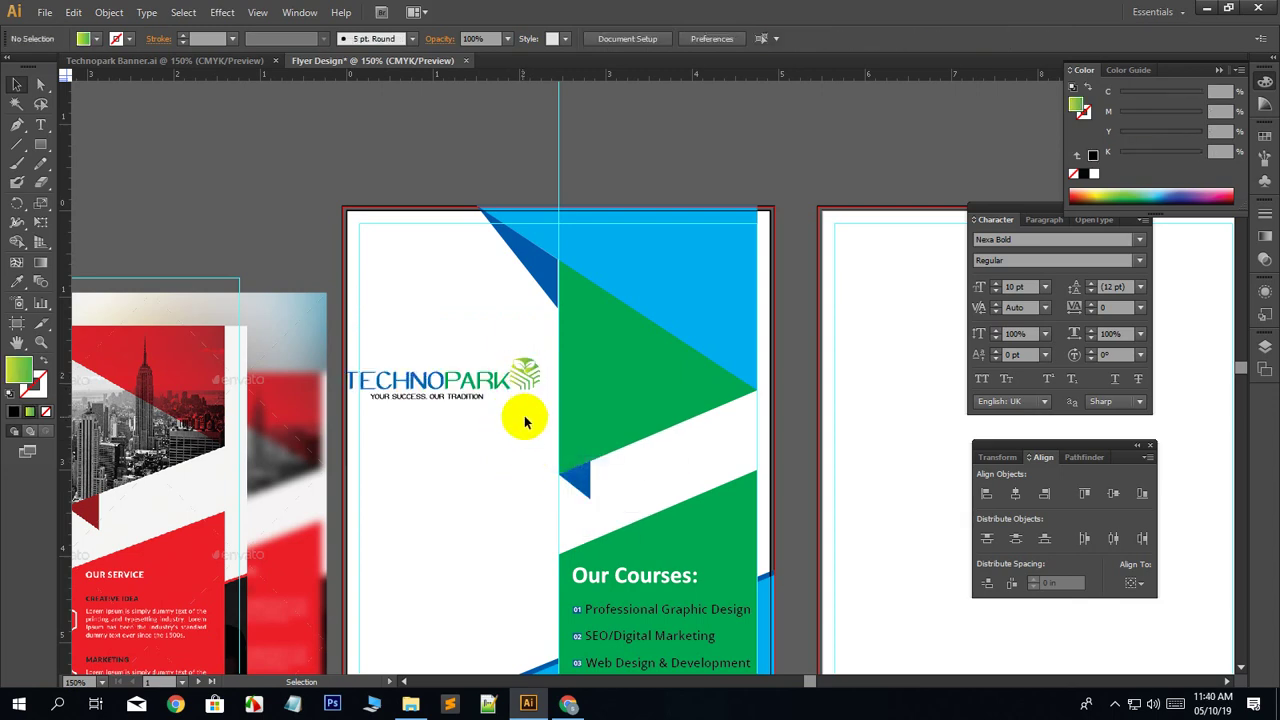
# Move the logo's leaf emblem to sit centred above the TECHNOPARK wordmark.
pyautogui.click(526, 381)
pyautogui.moveTo(528, 378); pyautogui.dragTo(427, 341)
pyautogui.click(470, 470)
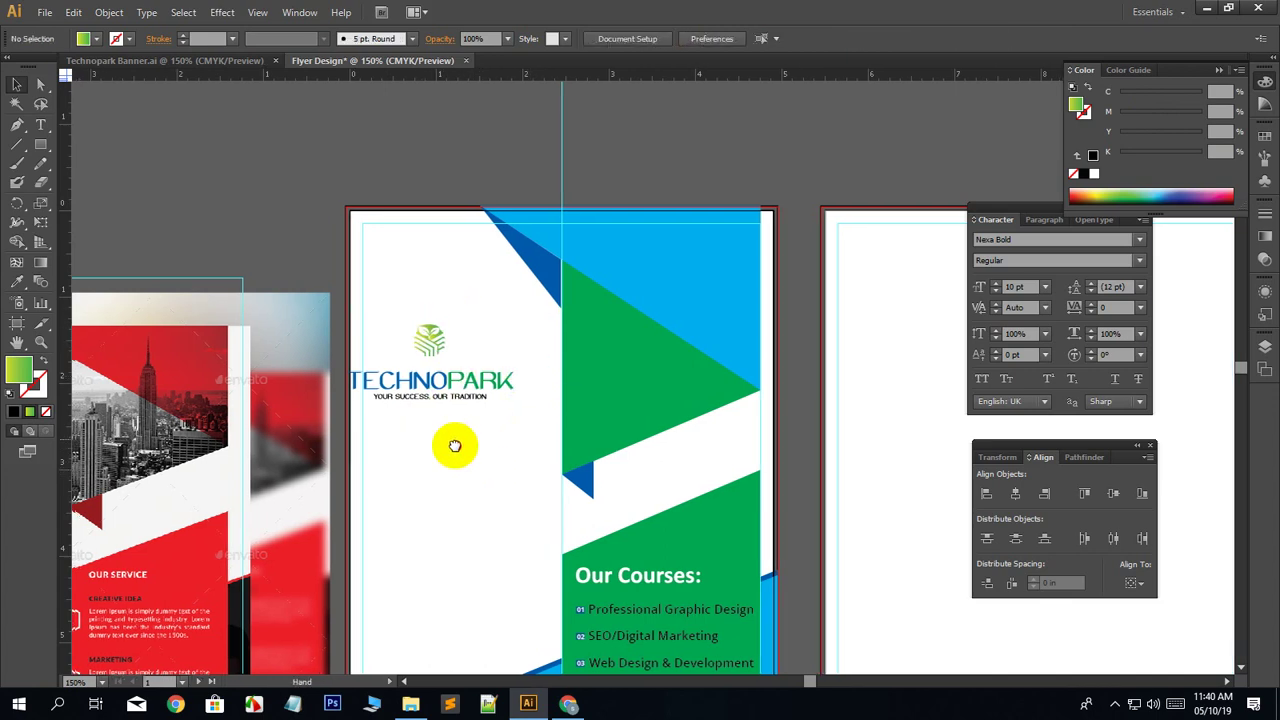
# Group the TECHNOPARK wordmark lettering with its tagline.
pyautogui.hscroll(-3, 451, 443)
pyautogui.moveTo(649, 388); pyautogui.dragTo(468, 432)
pyautogui.rightClick(557, 400)
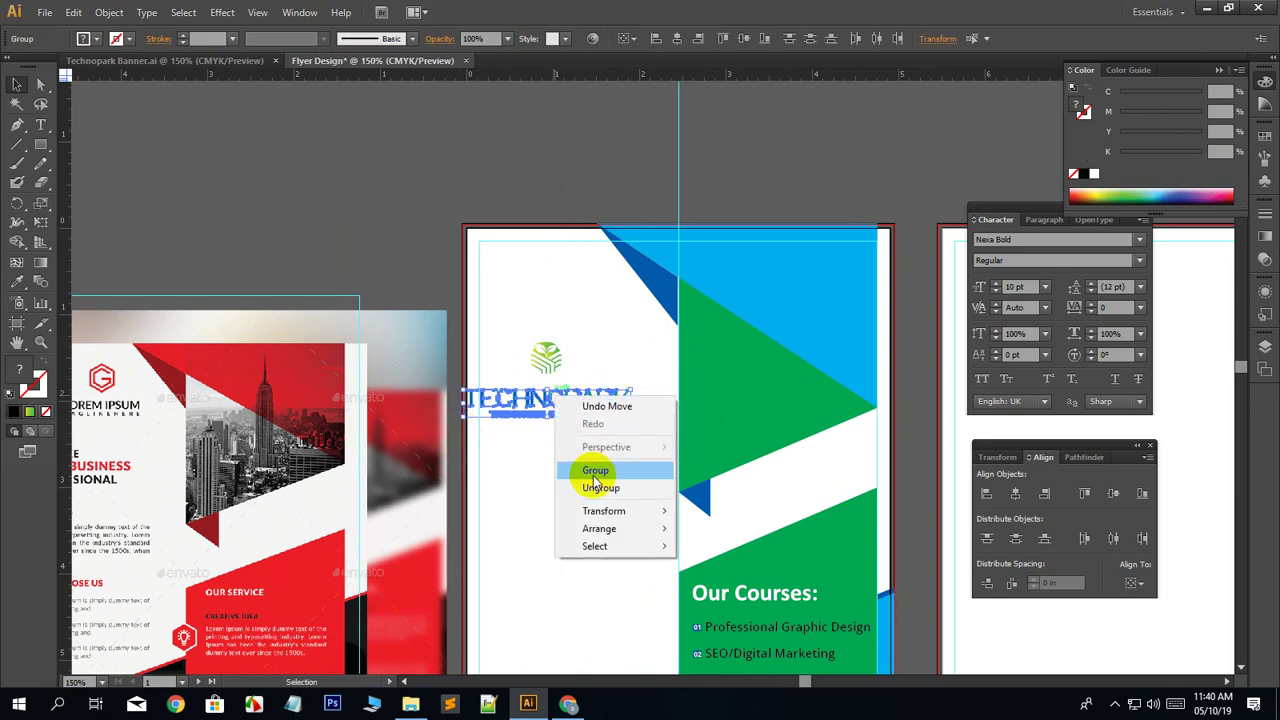
pyautogui.click(596, 471)
# Enlarge the leaf emblem above the wordmark to about 0.57 in wide.
pyautogui.click(546, 345)
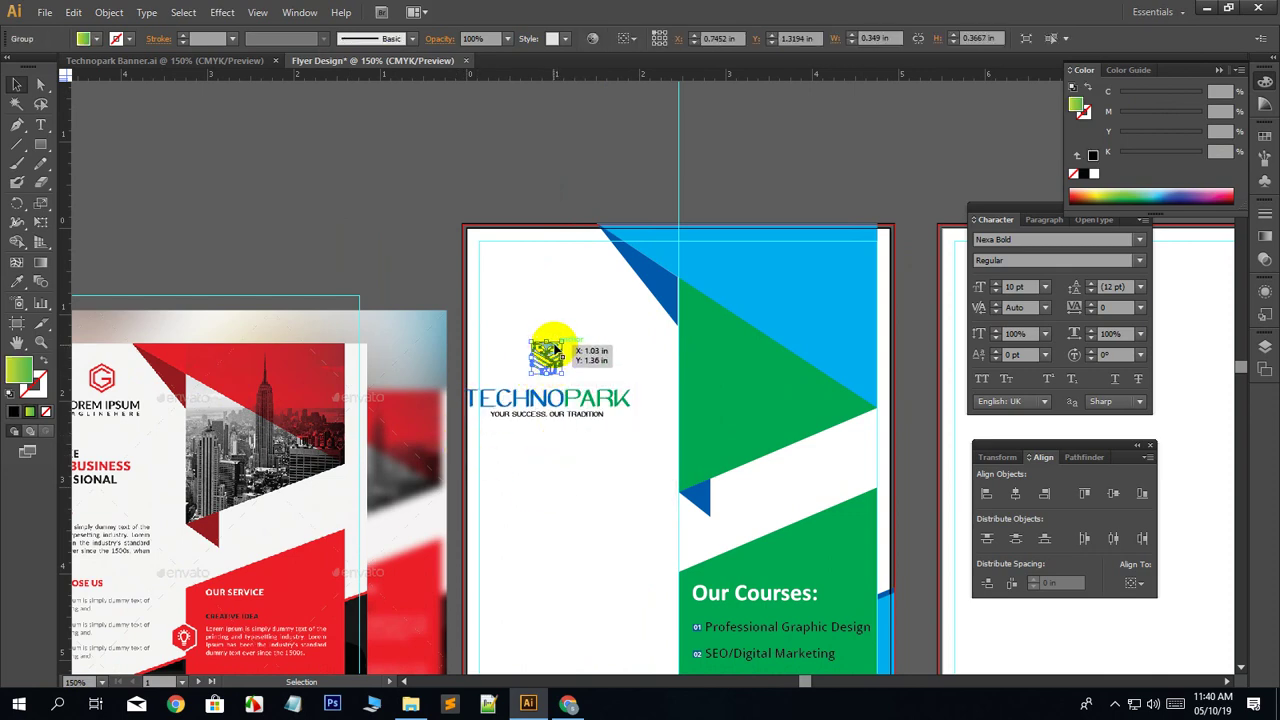
pyautogui.moveTo(546, 338); pyautogui.dragTo(551, 320)
pyautogui.click(567, 450)
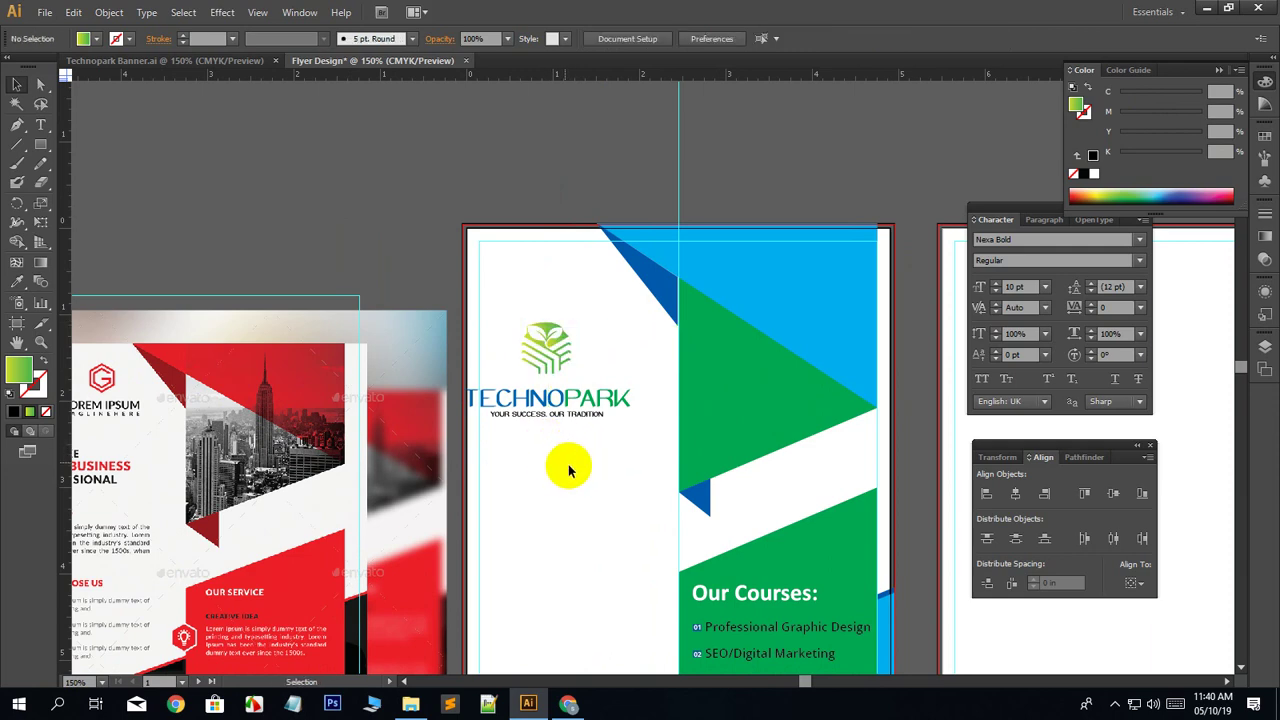
# Nudge the leaf emblem slightly down towards the TECHNOPARK wordmark.
pyautogui.click(525, 325)
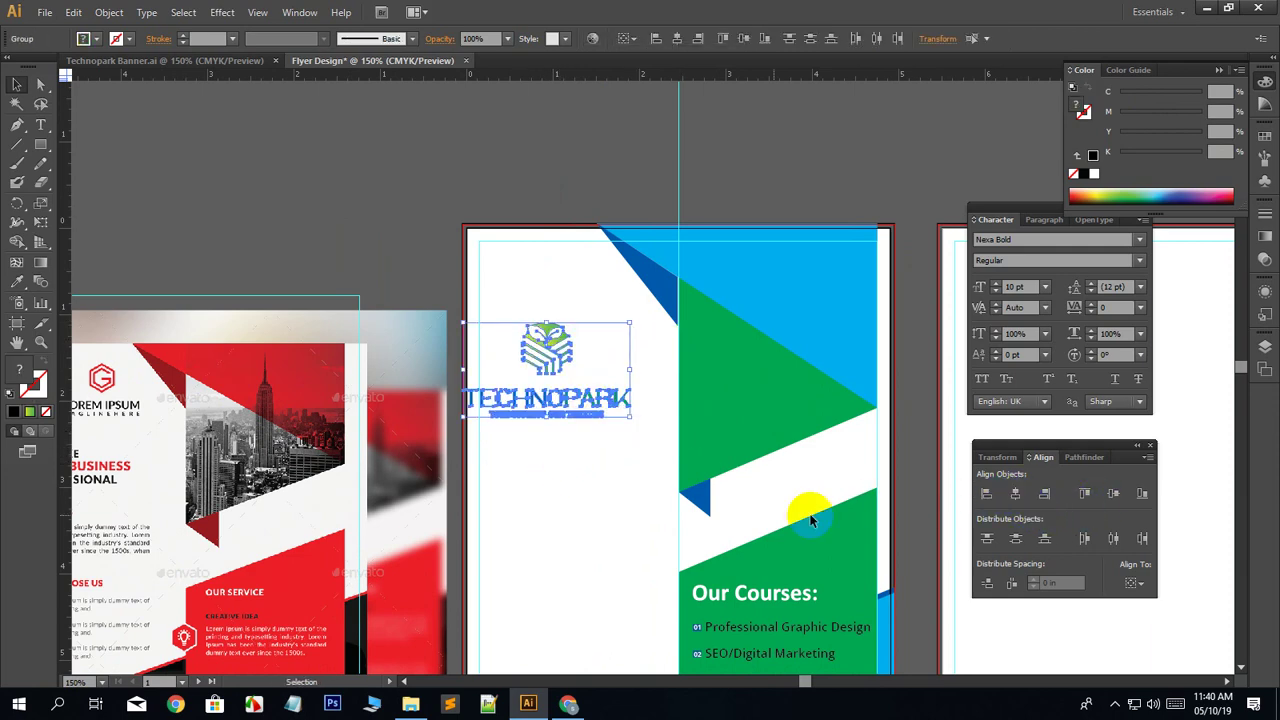
pyautogui.click(605, 470)
pyautogui.click(558, 350)
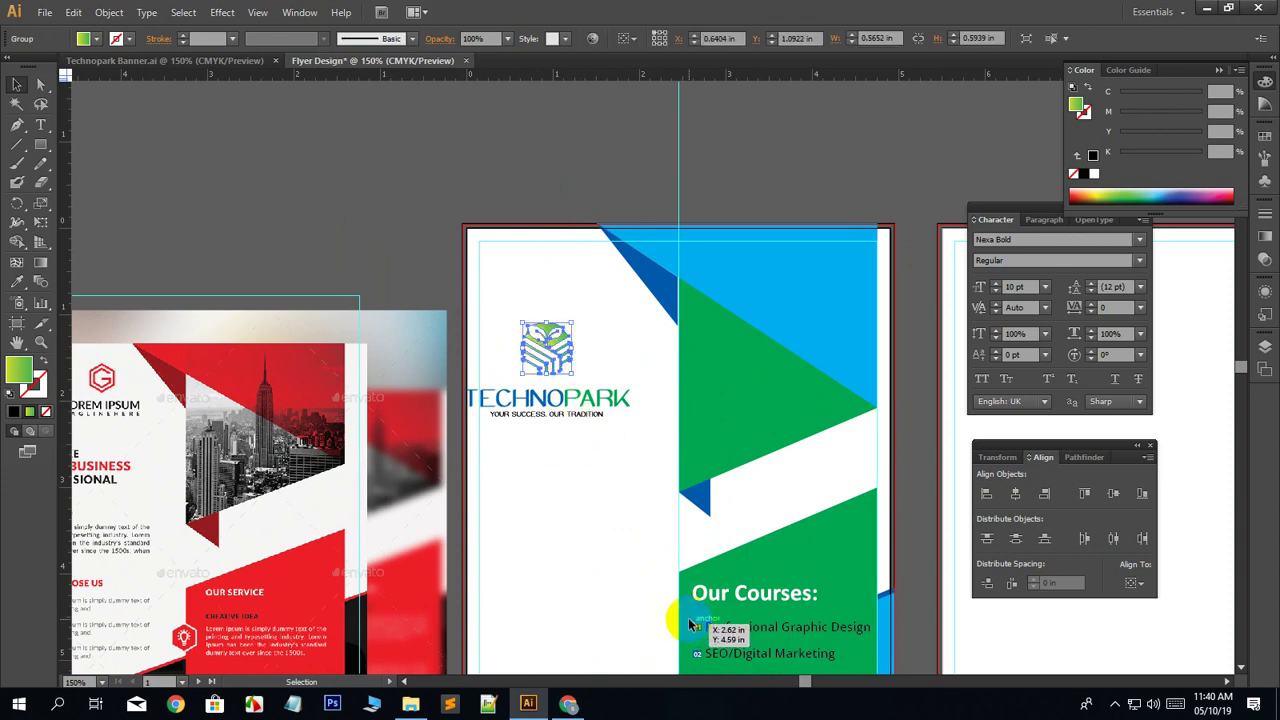
pyautogui.press('Down')
pyautogui.press('Down')
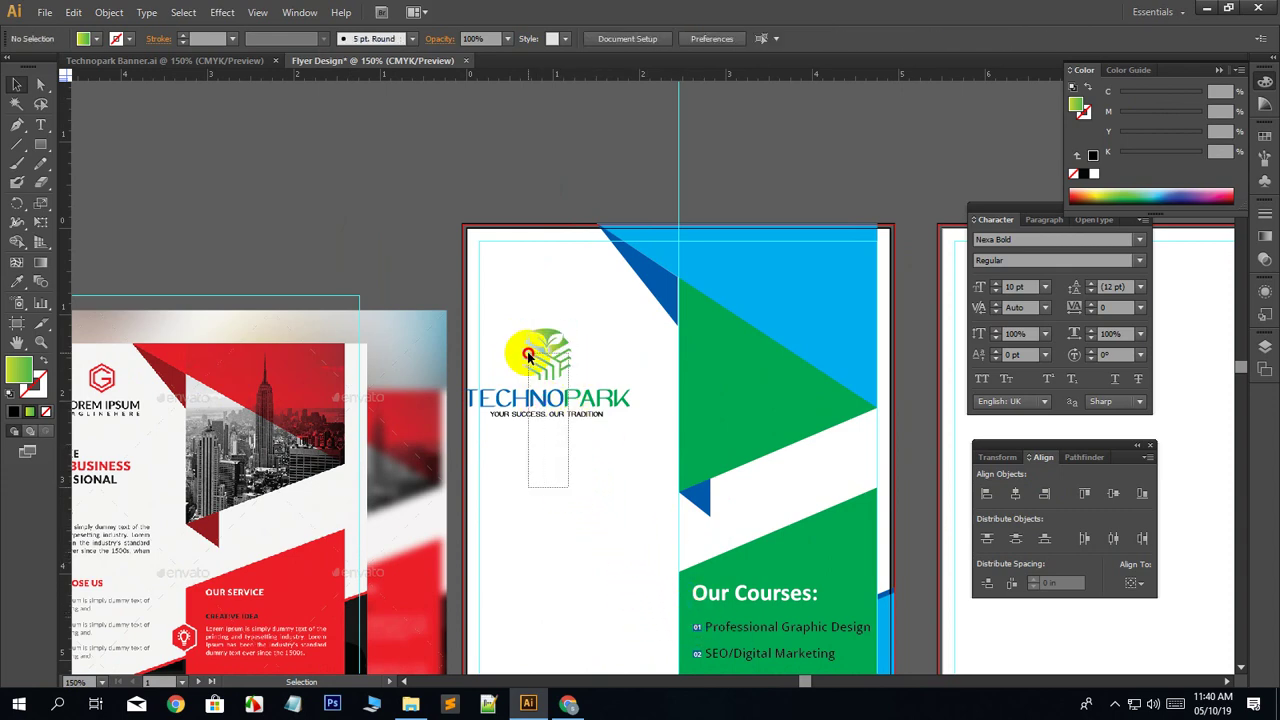
# Move the emblem and wordmark together to the flyer's upper-left corner, just inside the margin guides.
pyautogui.moveTo(529, 334); pyautogui.dragTo(563, 282)
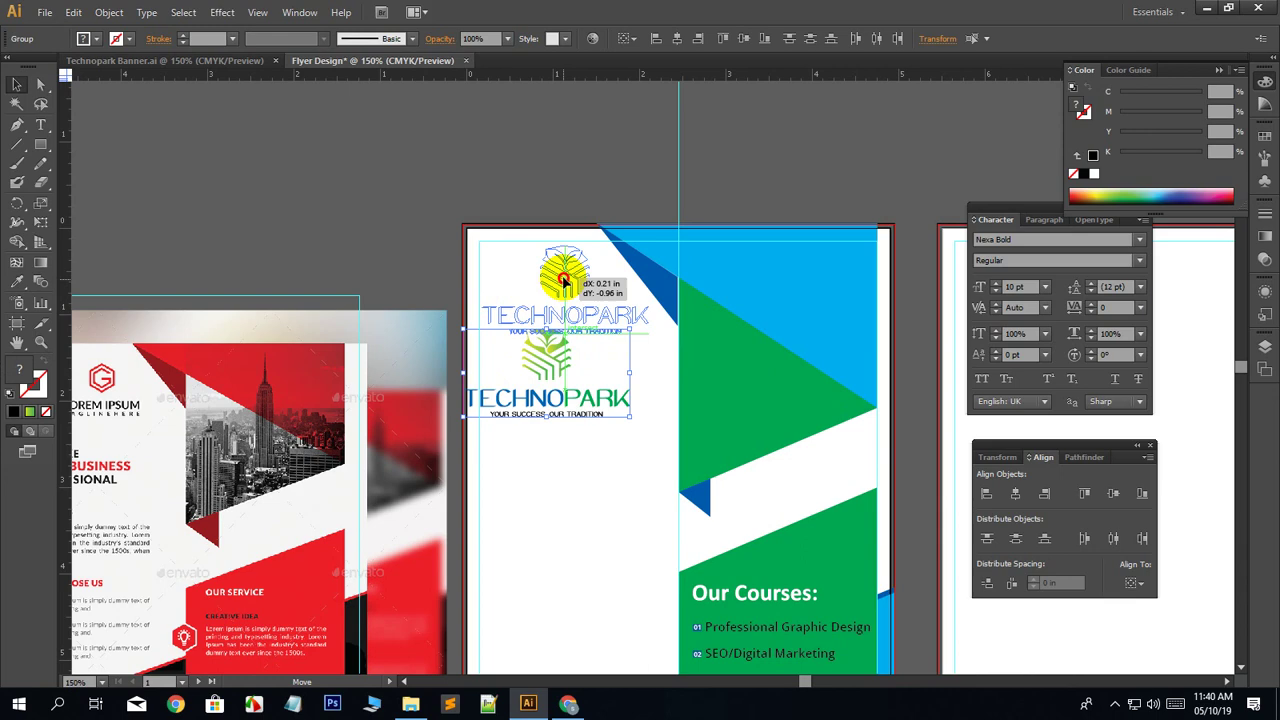
pyautogui.moveTo(563, 282); pyautogui.dragTo(563, 282)
pyautogui.click(591, 425)
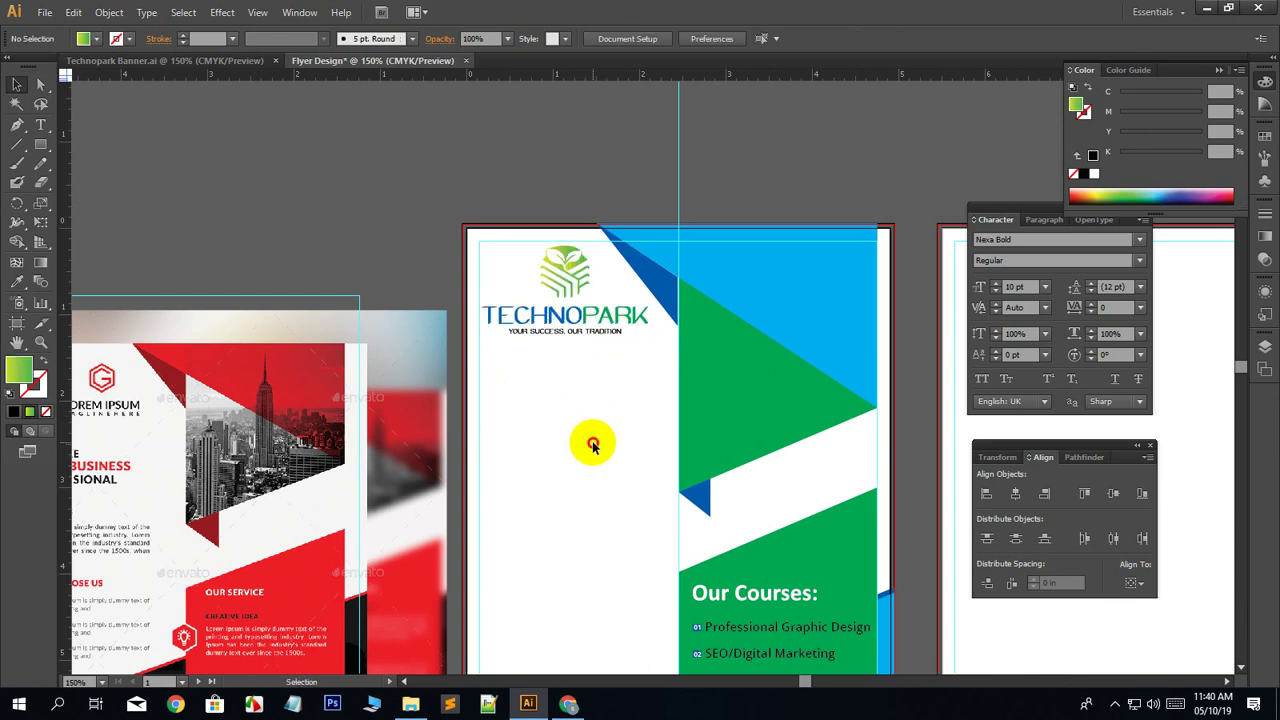
# Compare the red reference flyer's text blocks, headings and contact area with the Technopark flyer's layout.
pyautogui.scroll(-2, 614, 443)
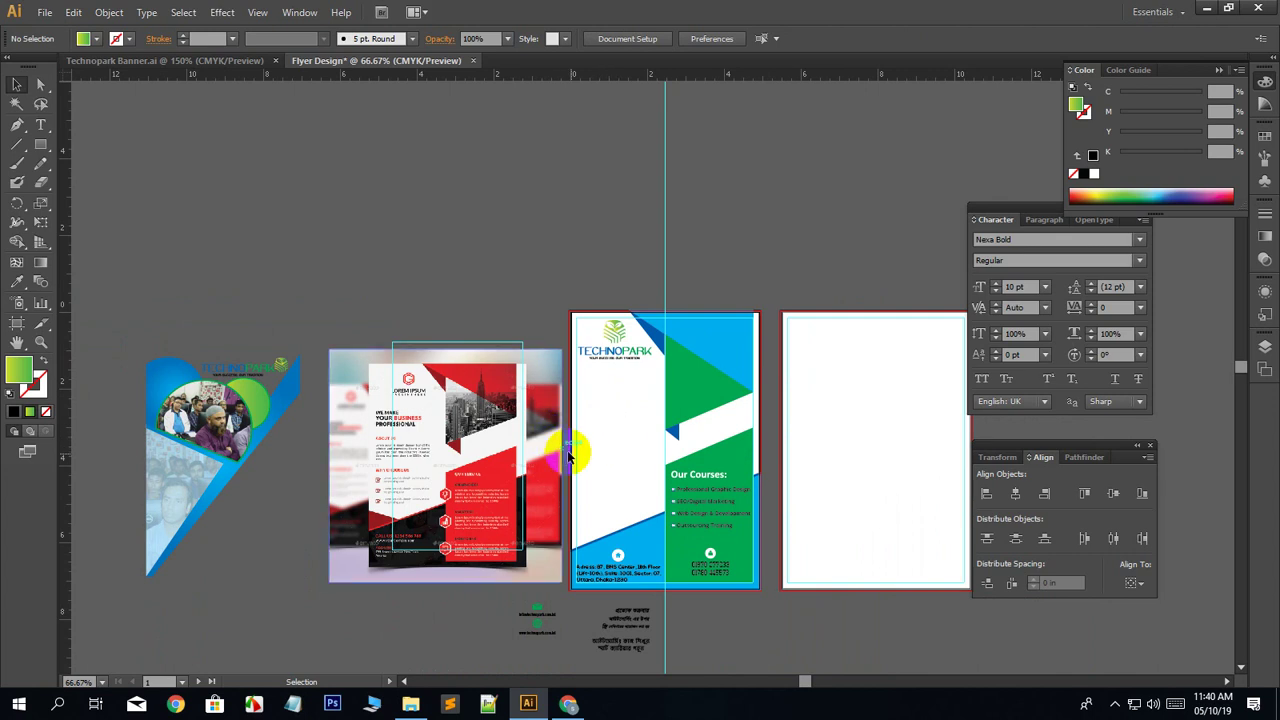
pyautogui.scroll(-2, 594, 488)
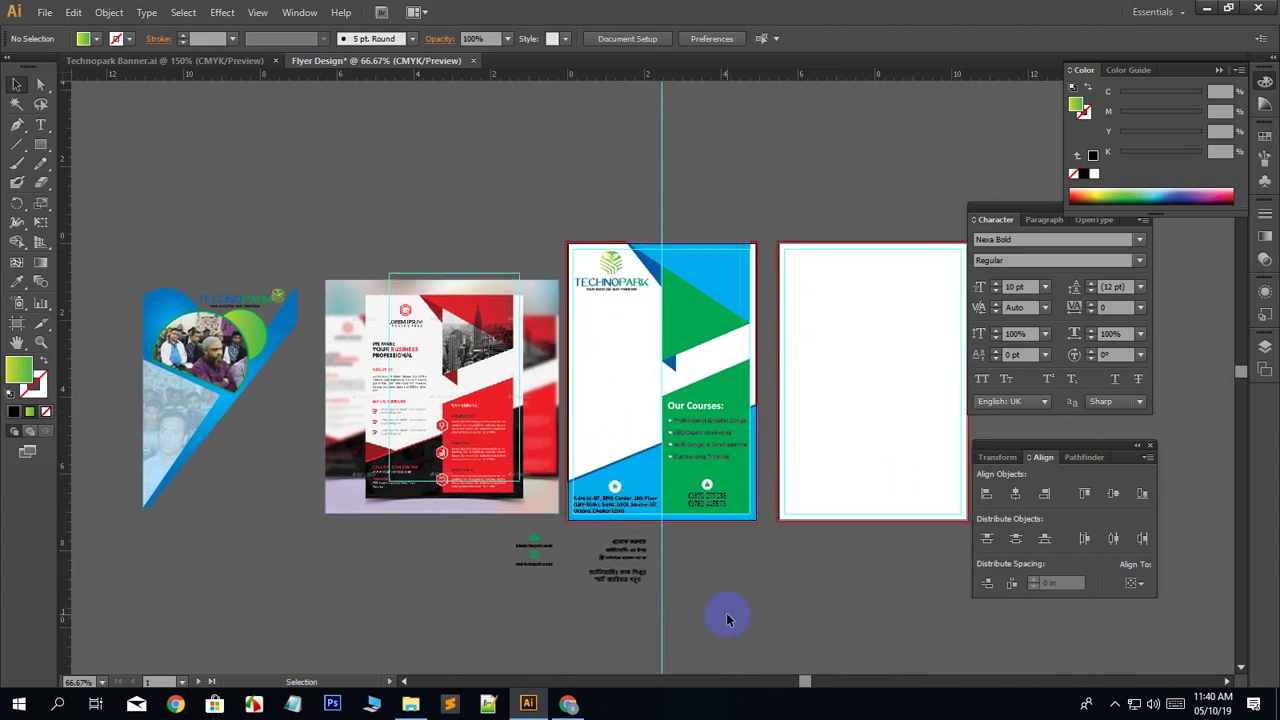
pyautogui.scroll(2, 727, 620)
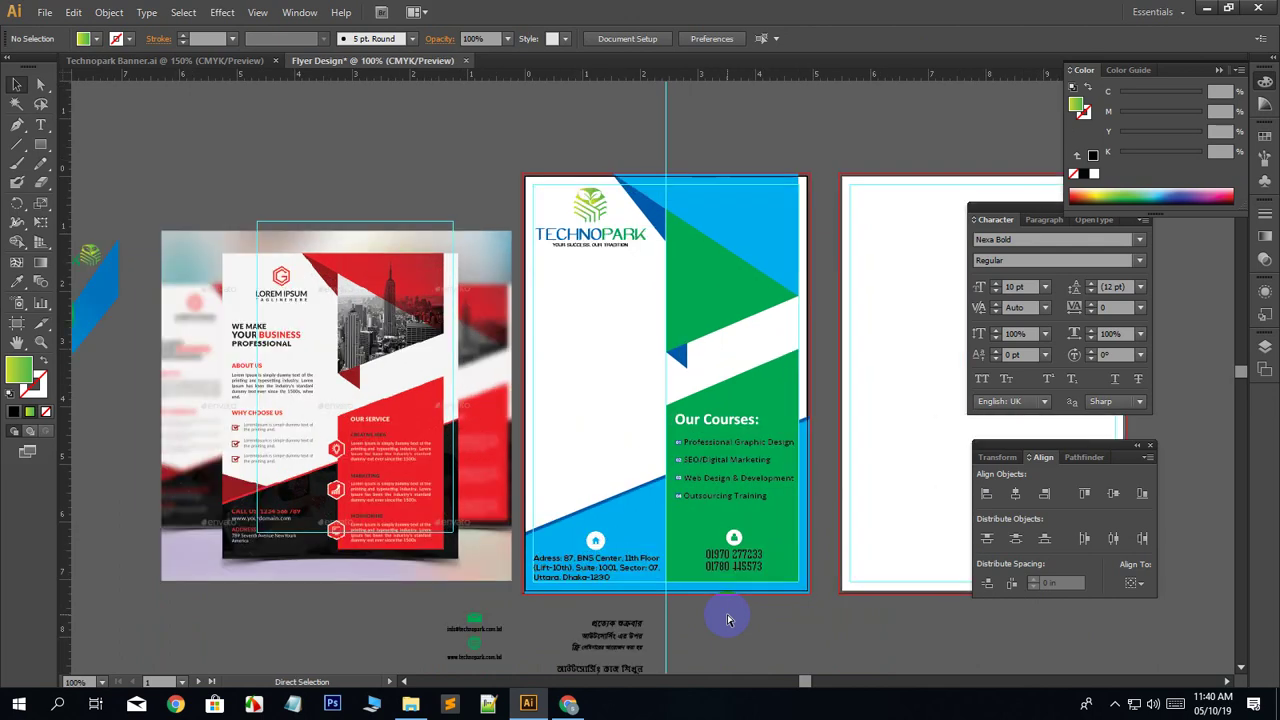
pyautogui.moveTo(671, 598); pyautogui.dragTo(846, 478)
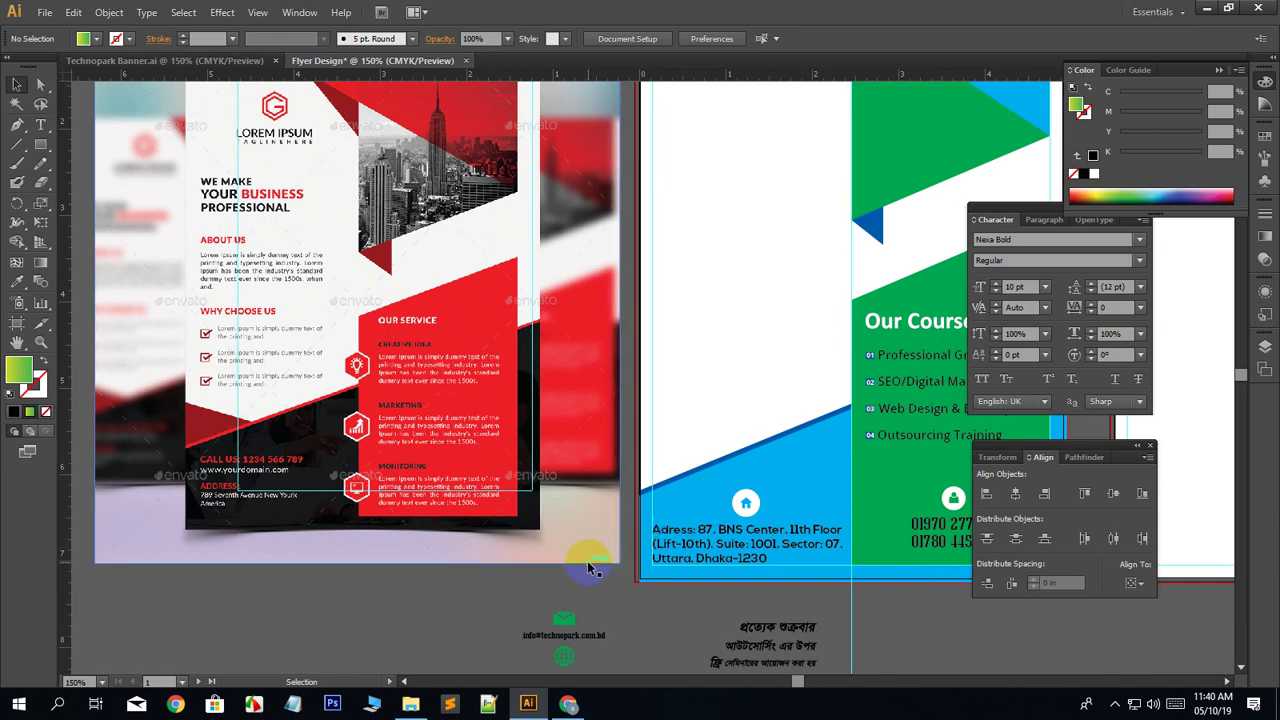
pyautogui.scroll(3, 286, 571)
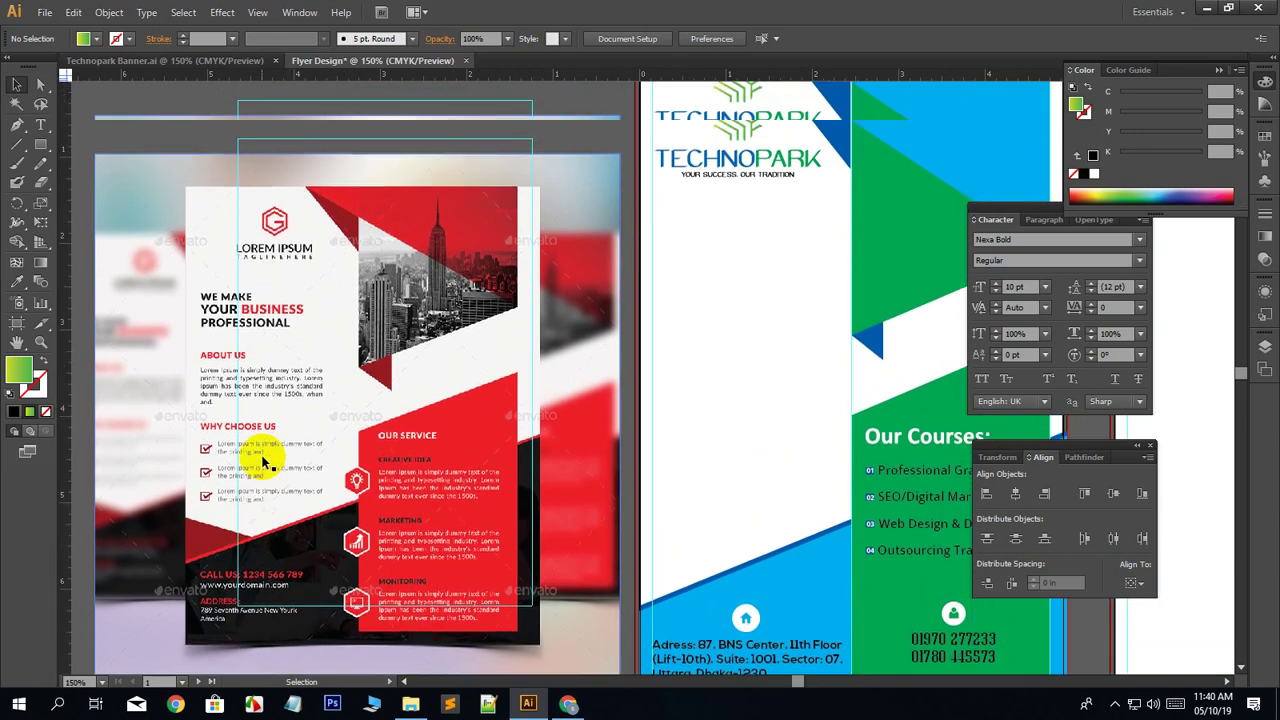
pyautogui.scroll(2, 320, 455)
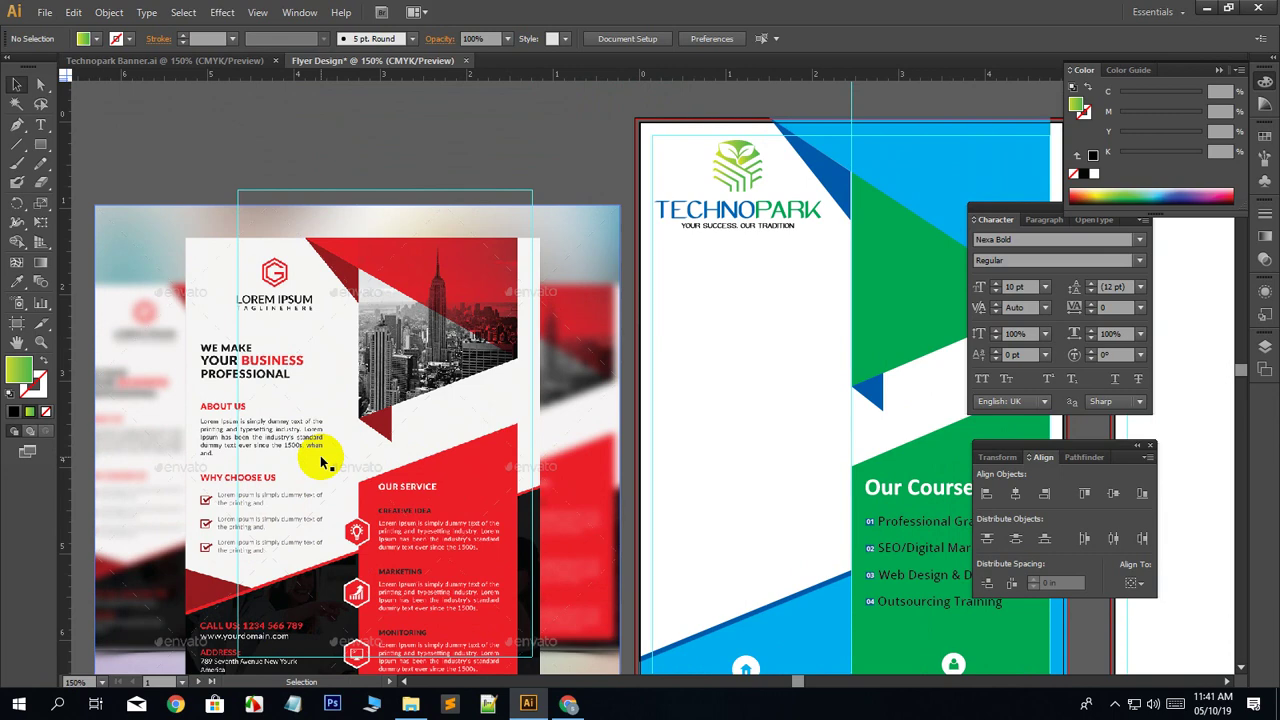
pyautogui.scroll(-5, 322, 462)
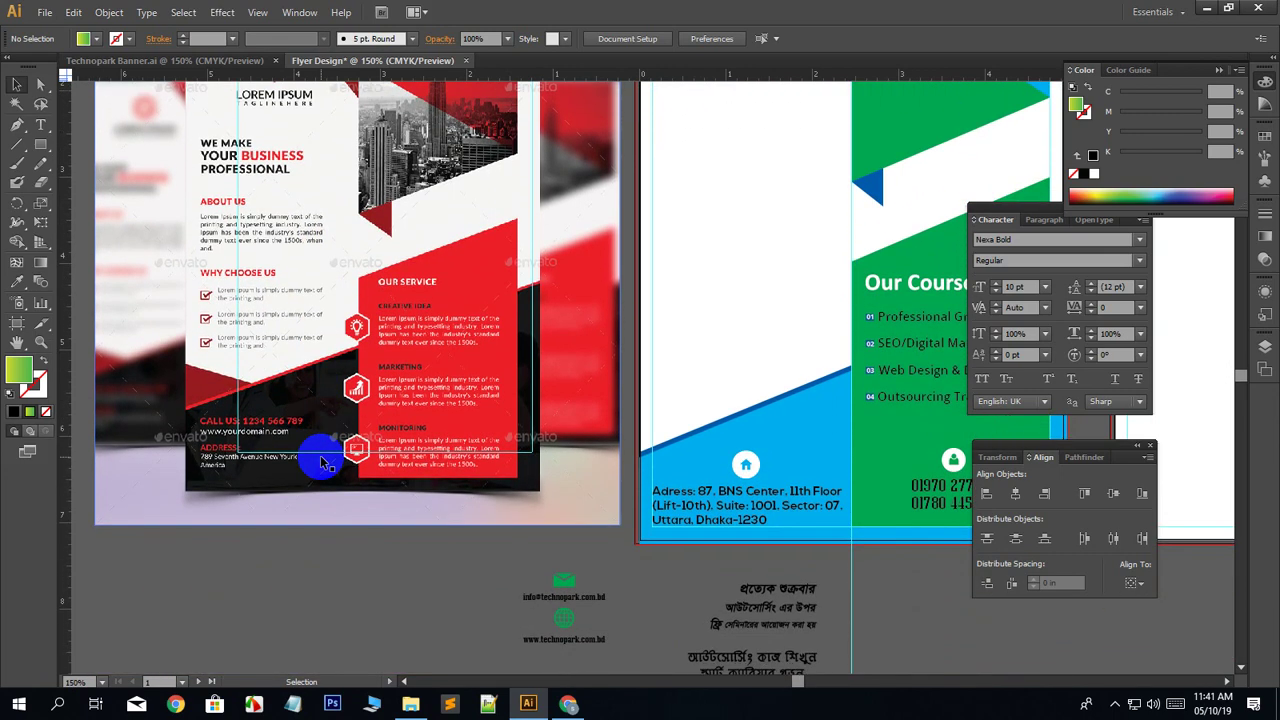
pyautogui.scroll(2, 325, 462)
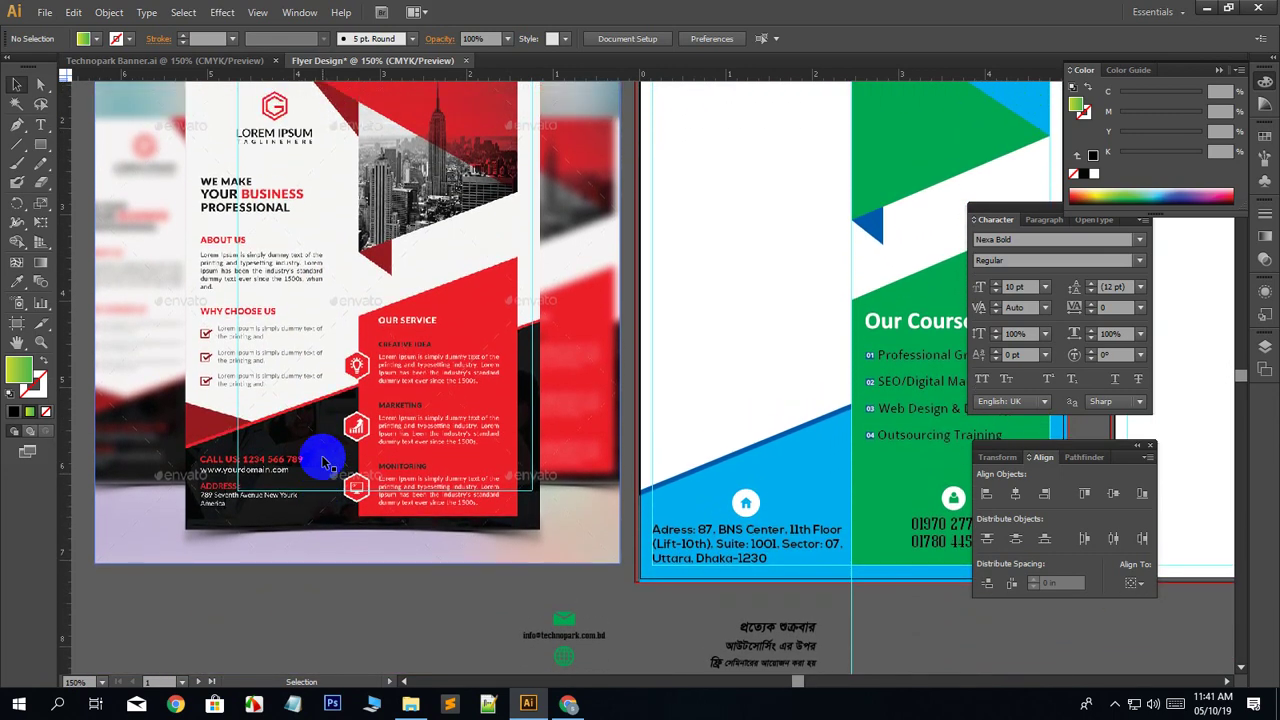
pyautogui.scroll(-2, 325, 462)
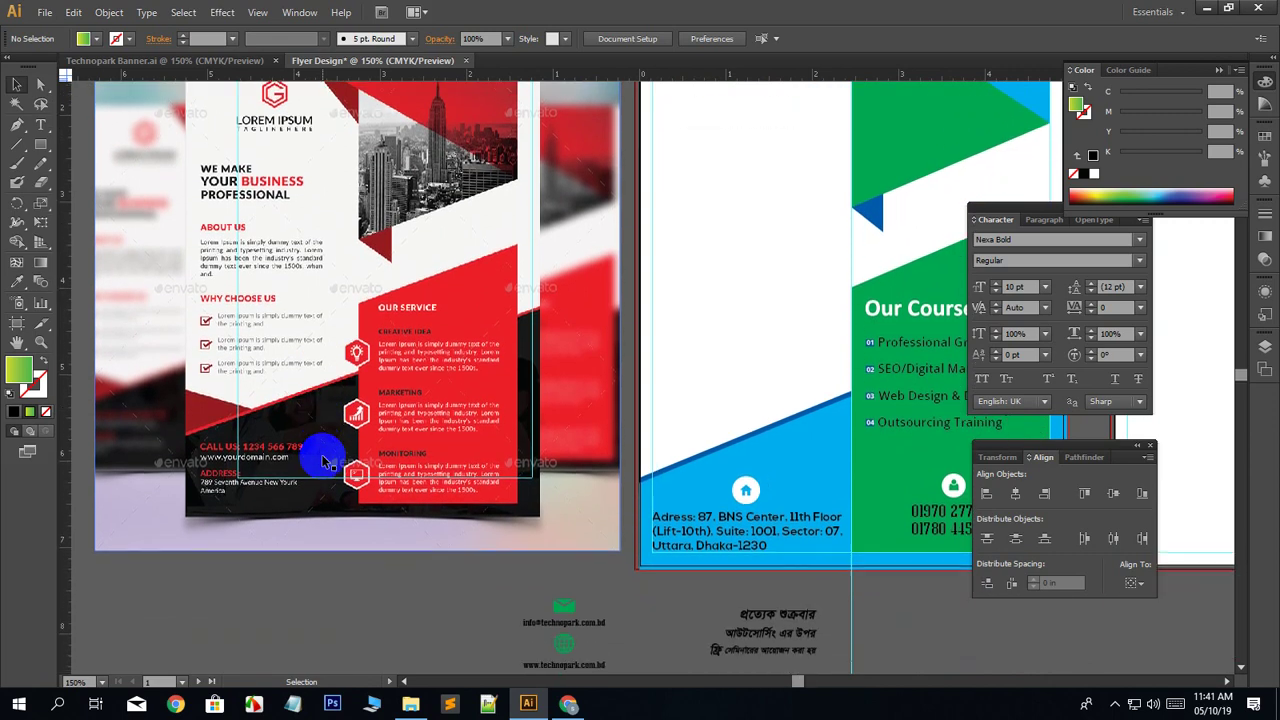
pyautogui.scroll(2, 328, 458)
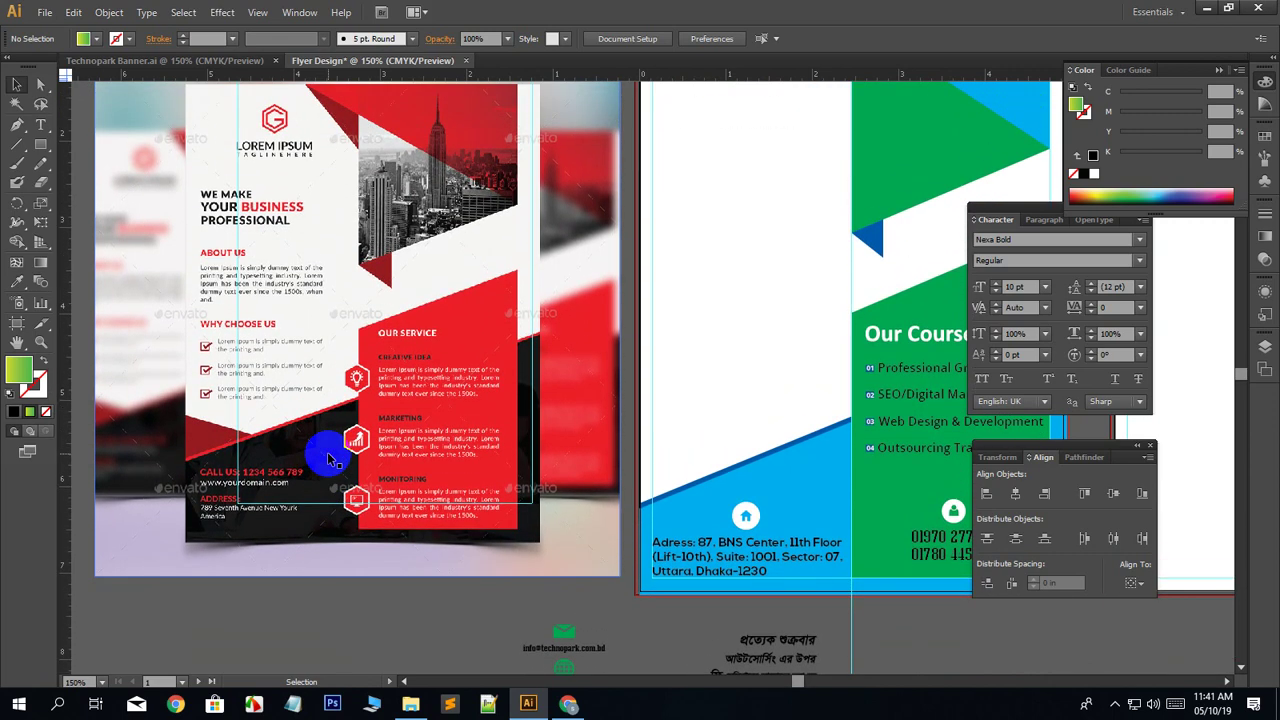
pyautogui.scroll(1, 328, 458)
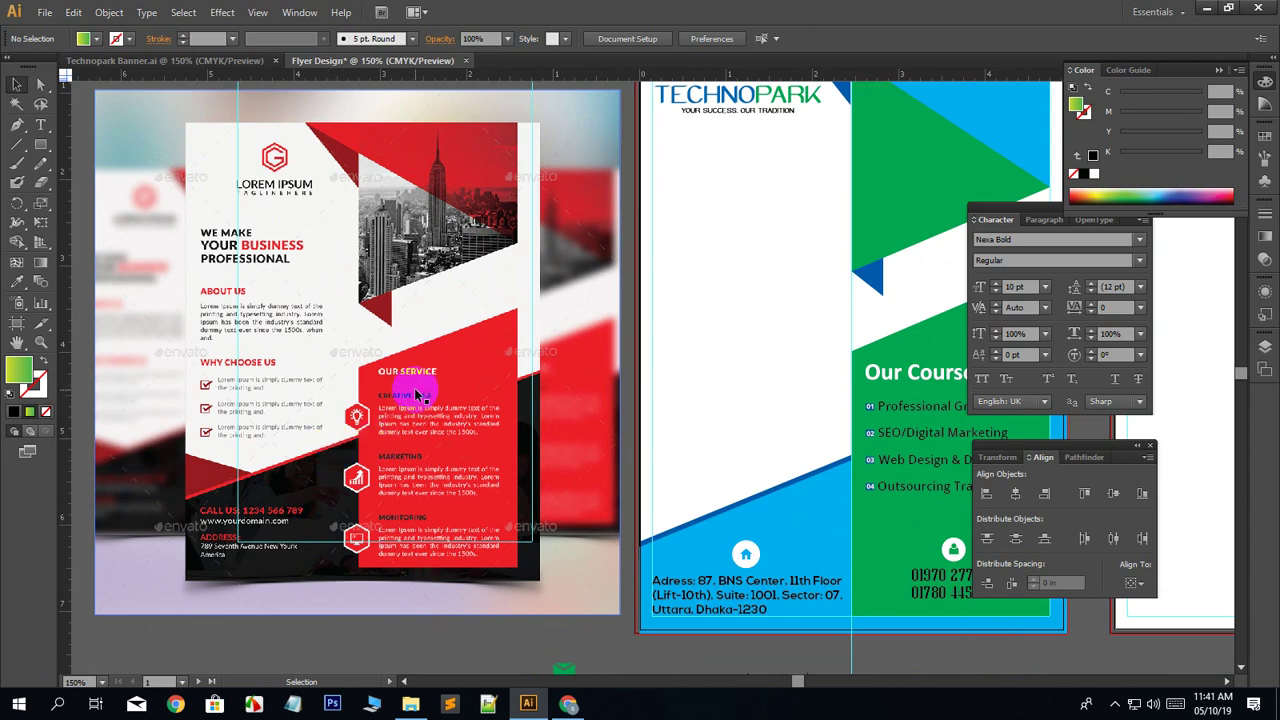
pyautogui.scroll(2, 334, 491)
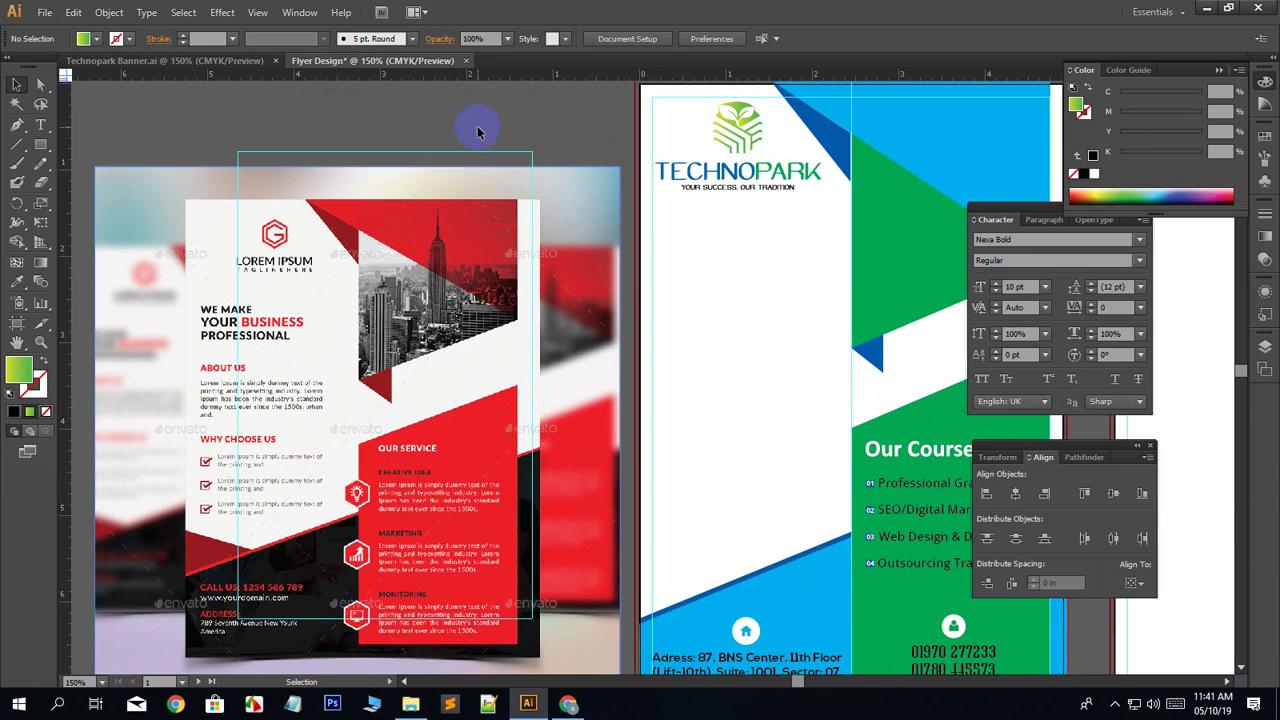
pyautogui.click(323, 277)
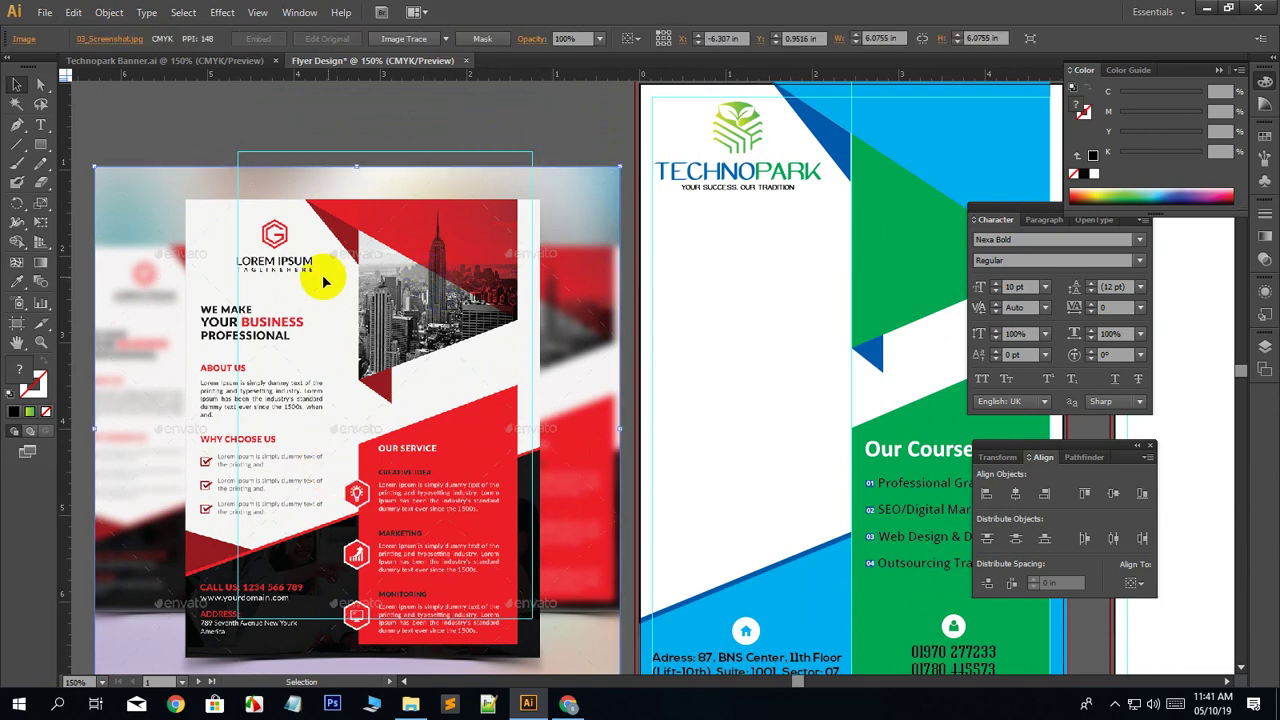
pyautogui.click(550, 138)
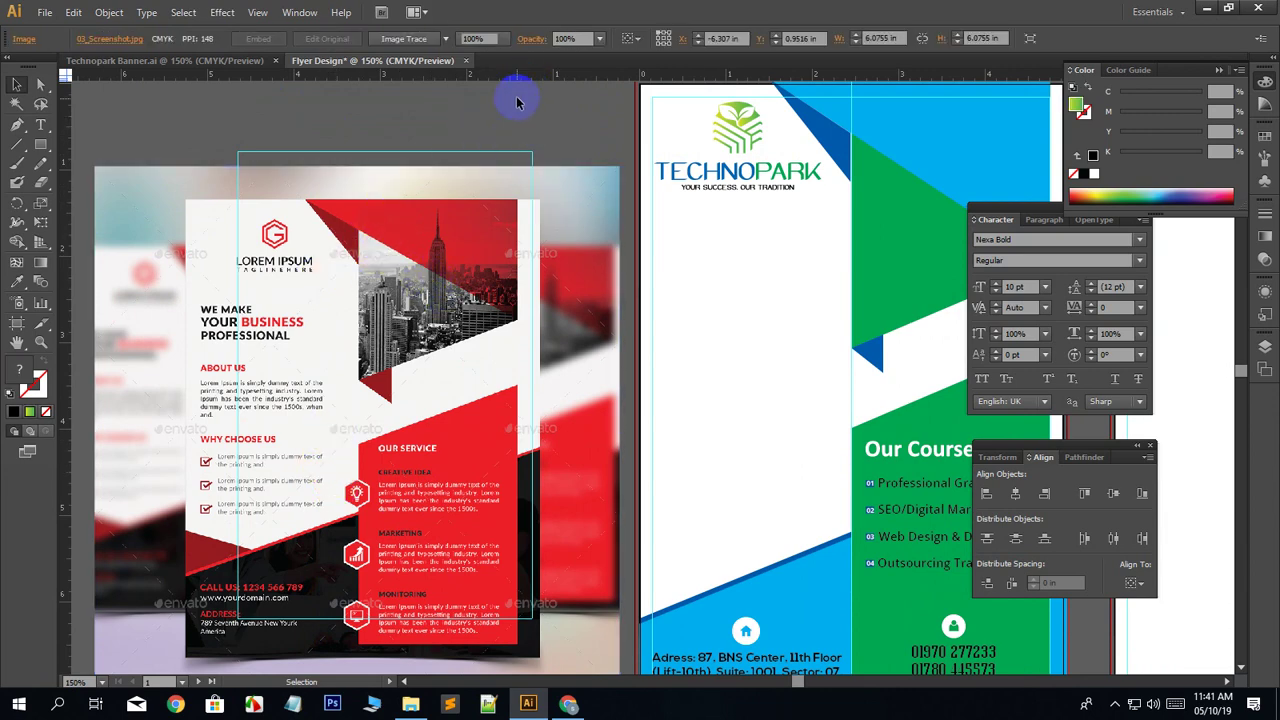
pyautogui.click(503, 233)
pyautogui.click(530, 157)
pyautogui.click(577, 143)
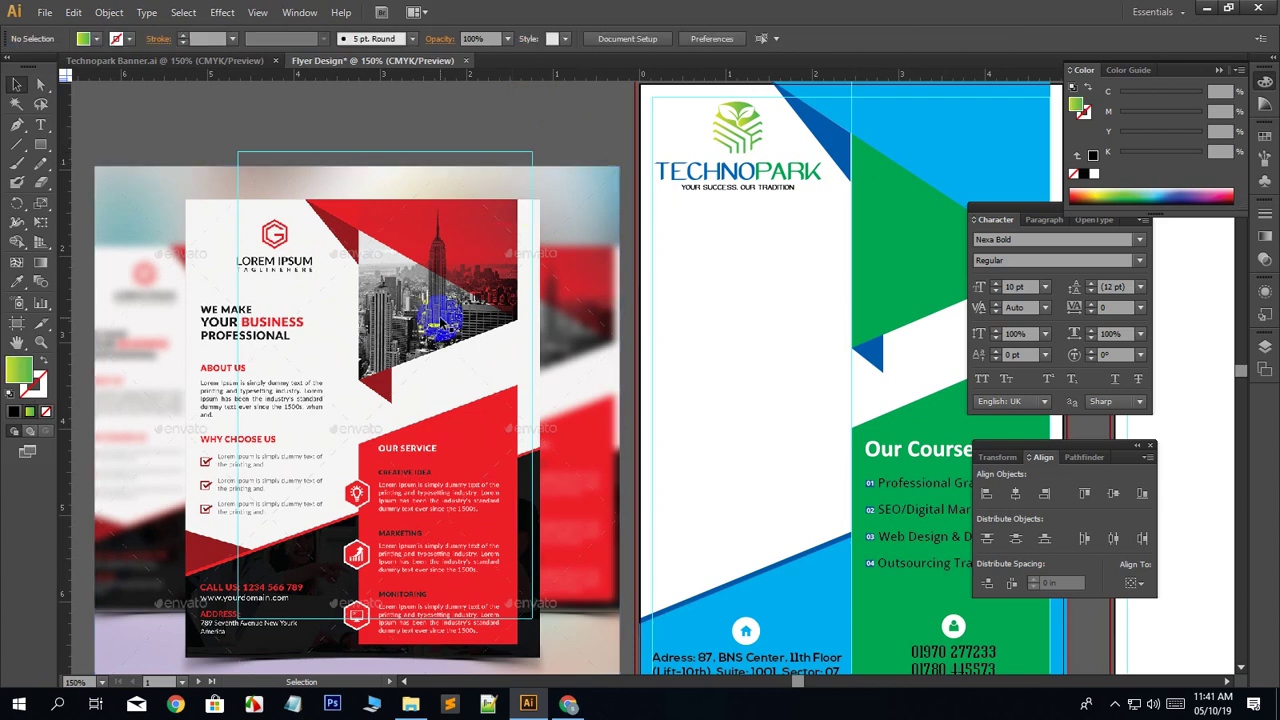
pyautogui.click(525, 155)
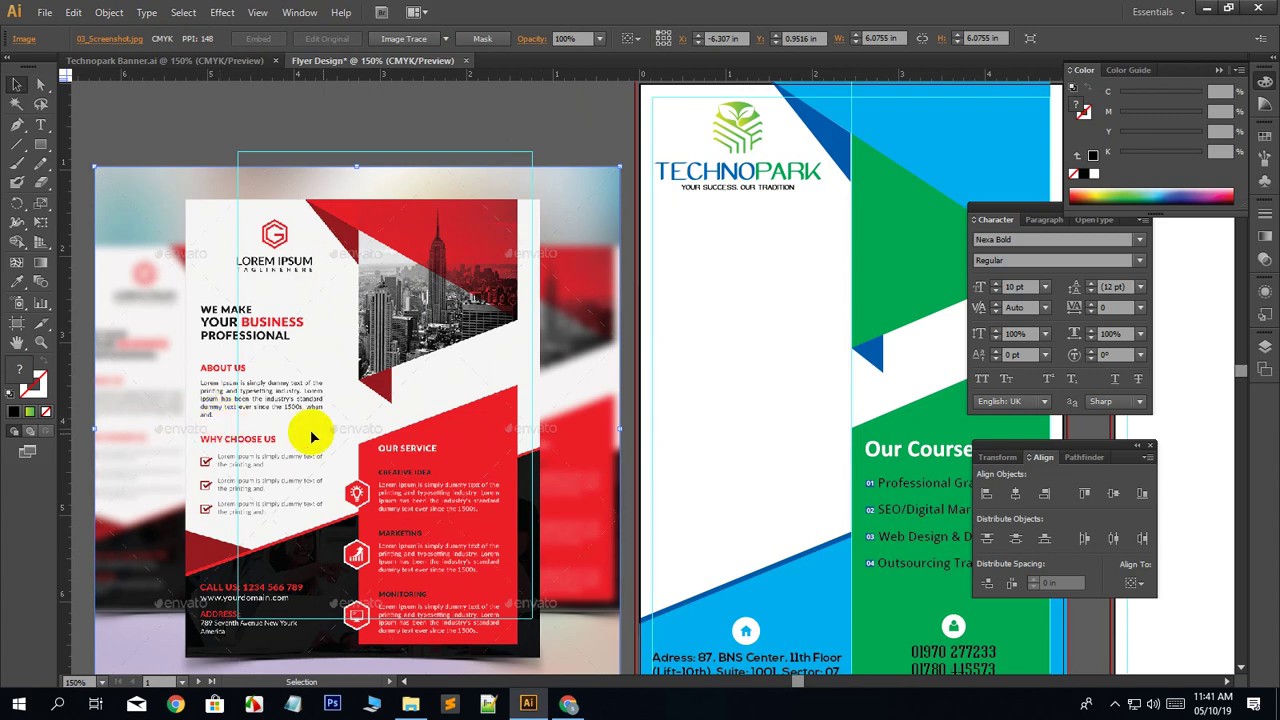
pyautogui.click(413, 441)
pyautogui.scroll(-1, 413, 441)
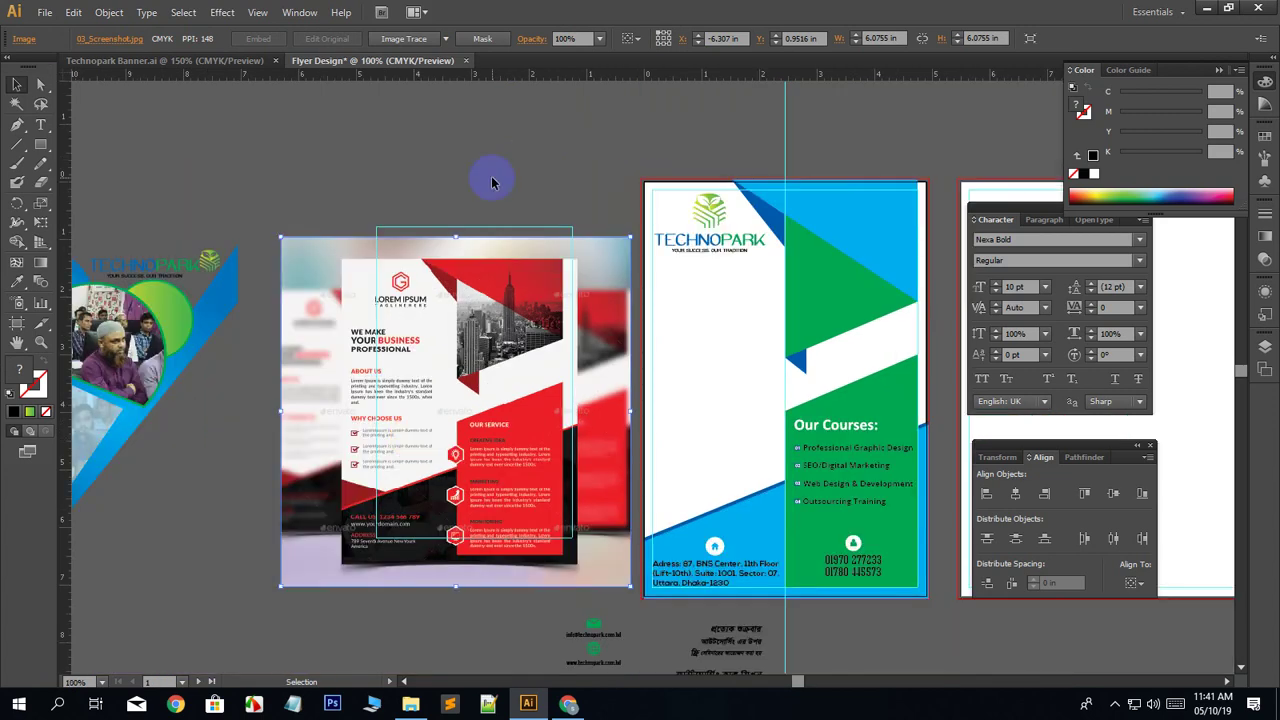
# Move the two-line Bangla slogan from below the flyer to the white area just under the TECHNOPARK logo.
pyautogui.moveTo(521, 395); pyautogui.dragTo(470, 336)
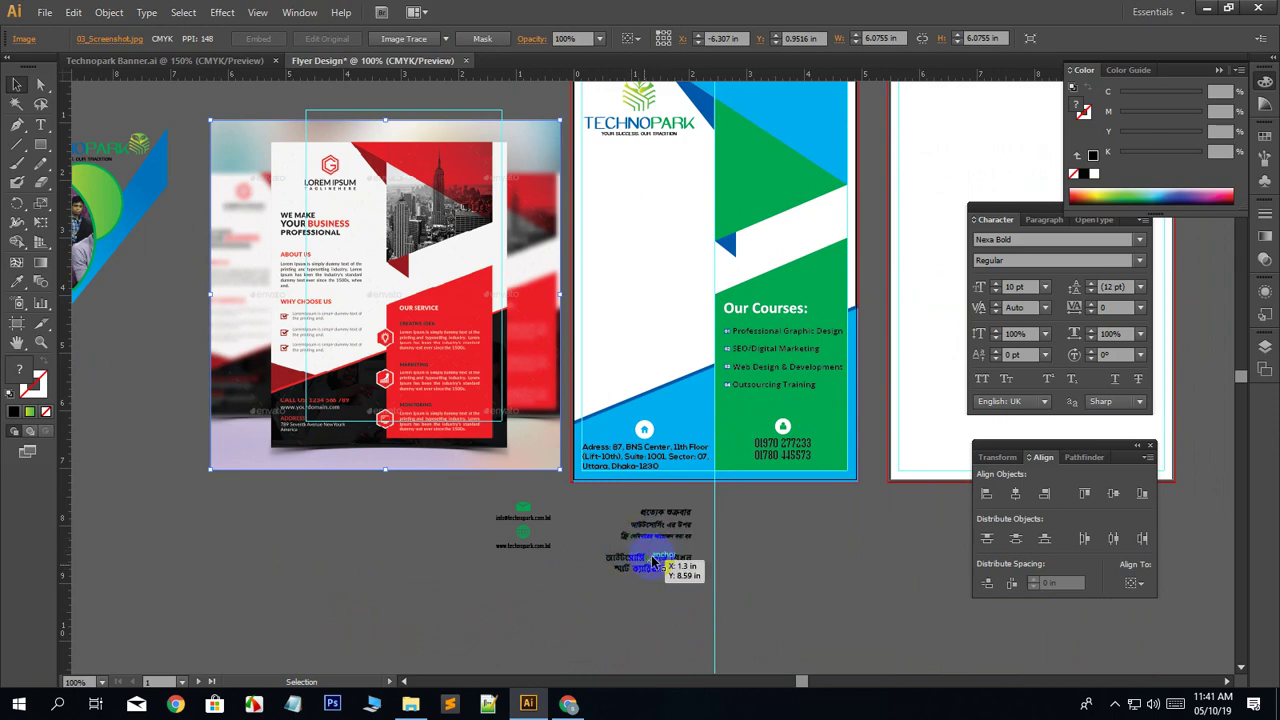
pyautogui.scroll(2, 520, 525)
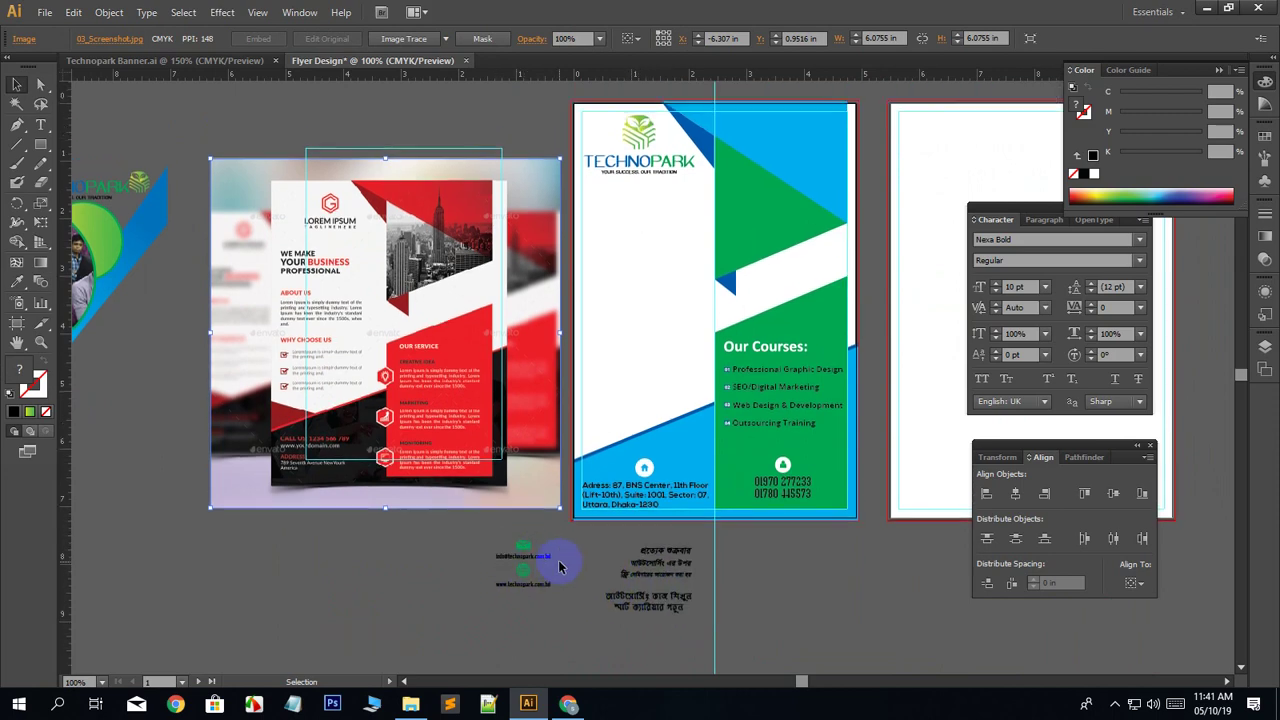
pyautogui.scroll(1, 558, 567)
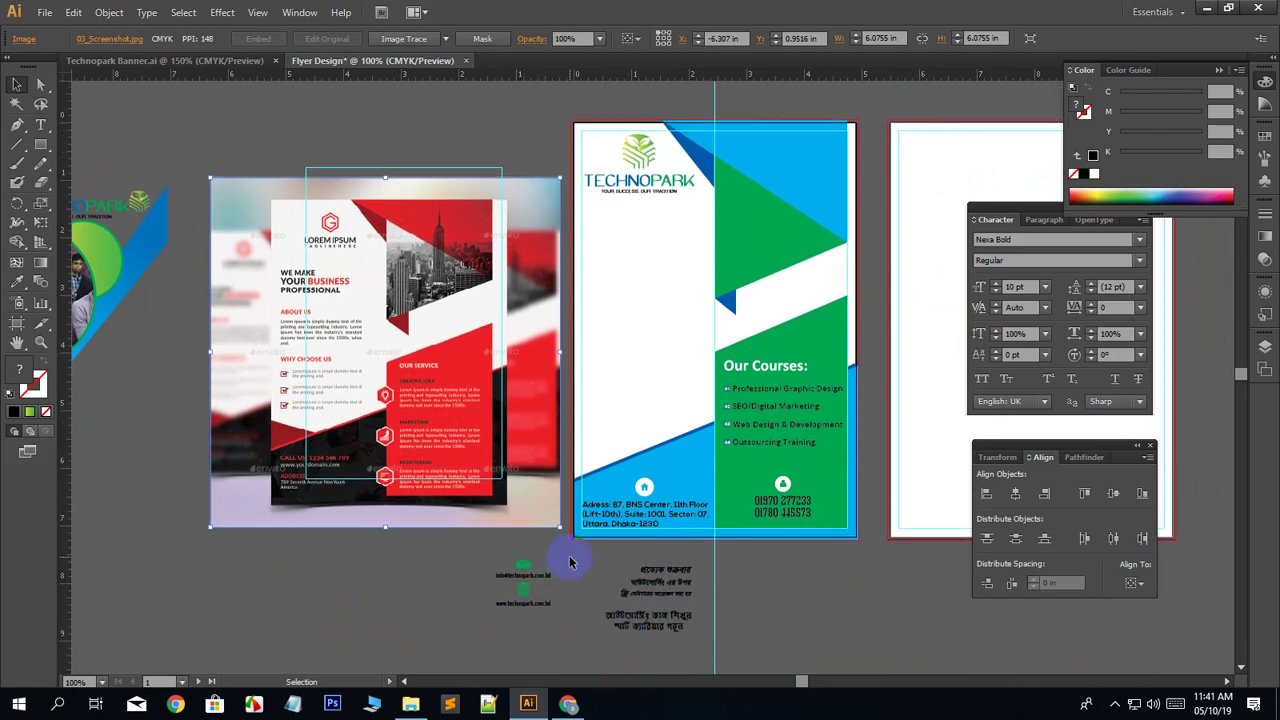
pyautogui.click(622, 618)
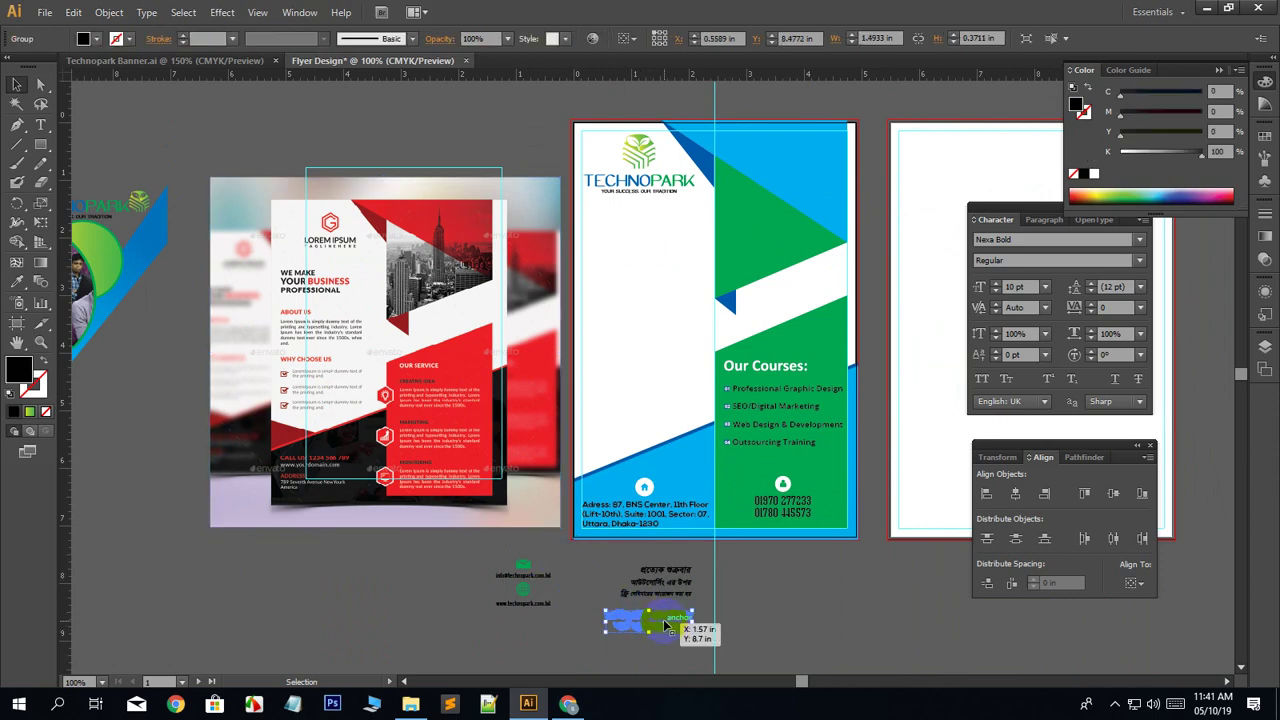
pyautogui.moveTo(661, 621); pyautogui.dragTo(655, 235)
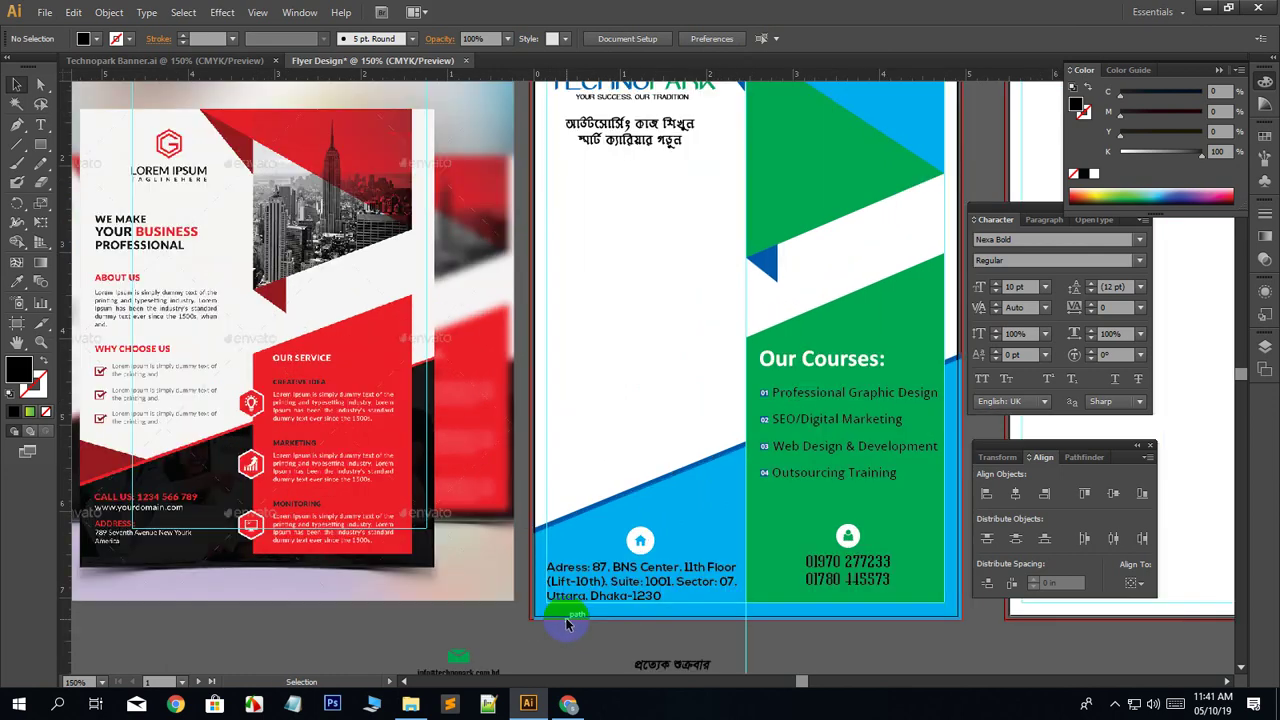
# Delete the red reference flyer image beside the artboard.
pyautogui.press('space')
pyautogui.moveTo(674, 408); pyautogui.dragTo(568, 368)
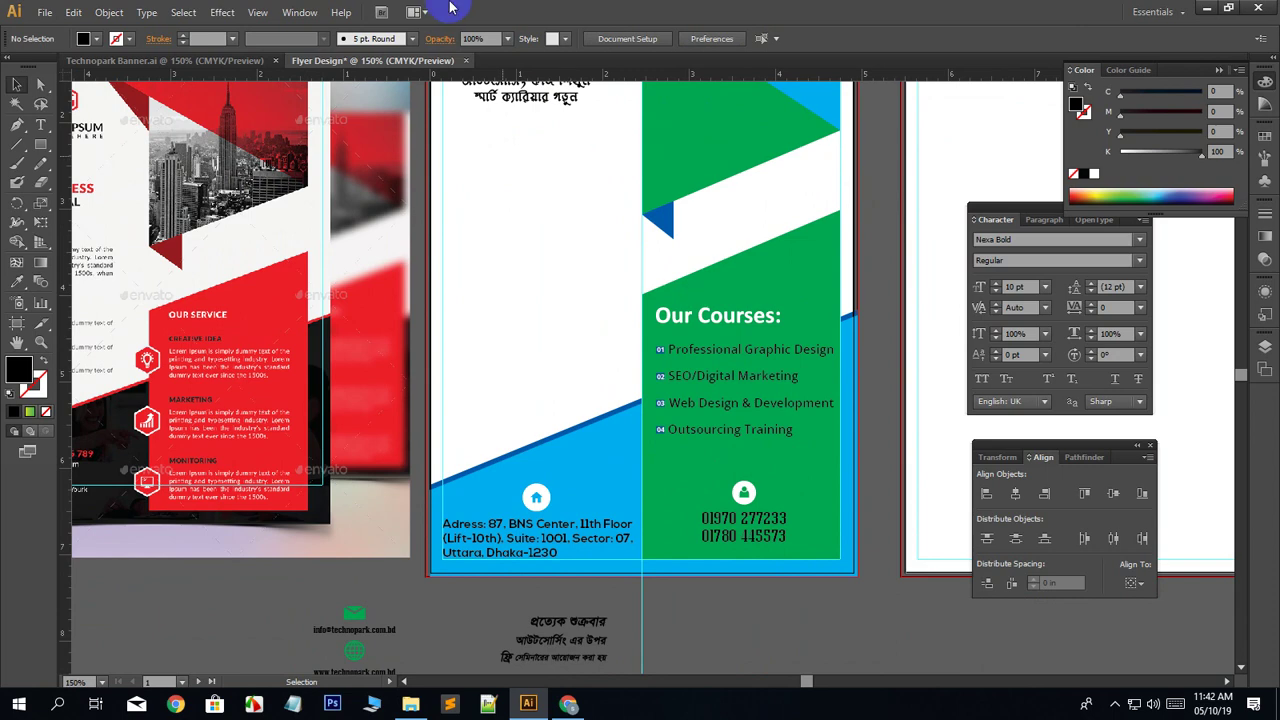
pyautogui.moveTo(566, 275); pyautogui.dragTo(691, 313)
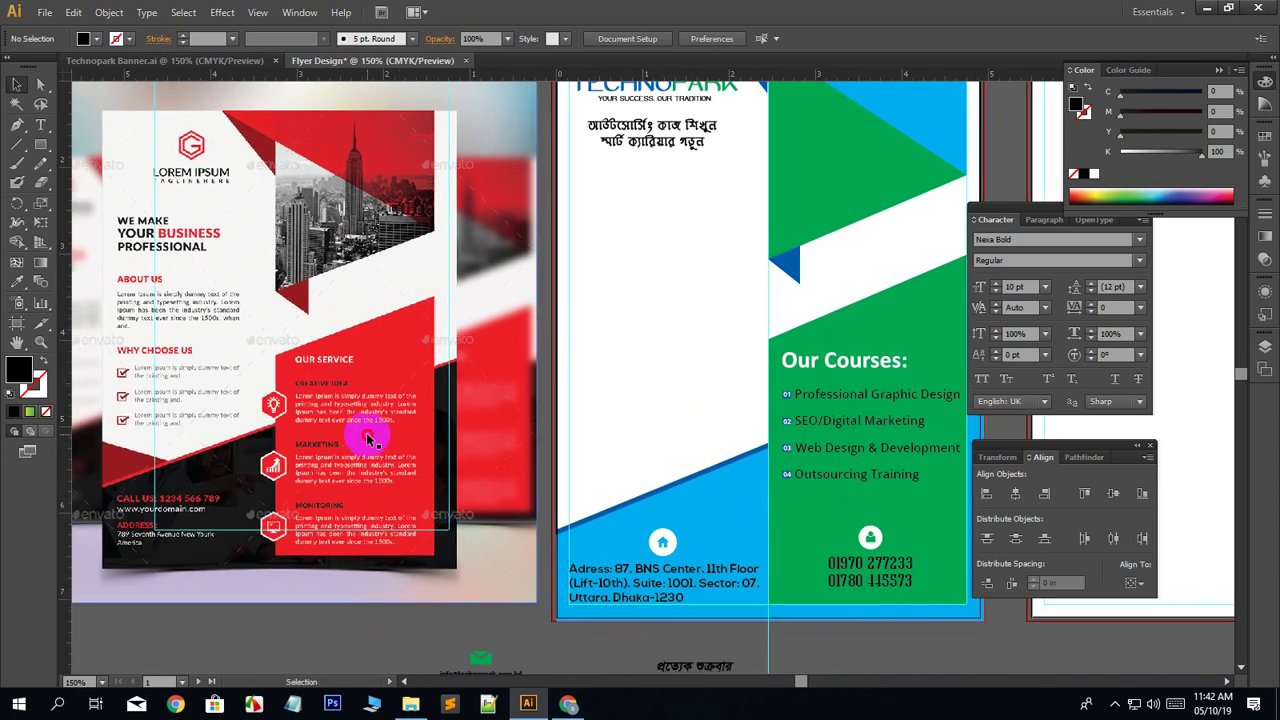
pyautogui.moveTo(366, 514); pyautogui.dragTo(289, 380)
pyautogui.press('Delete')
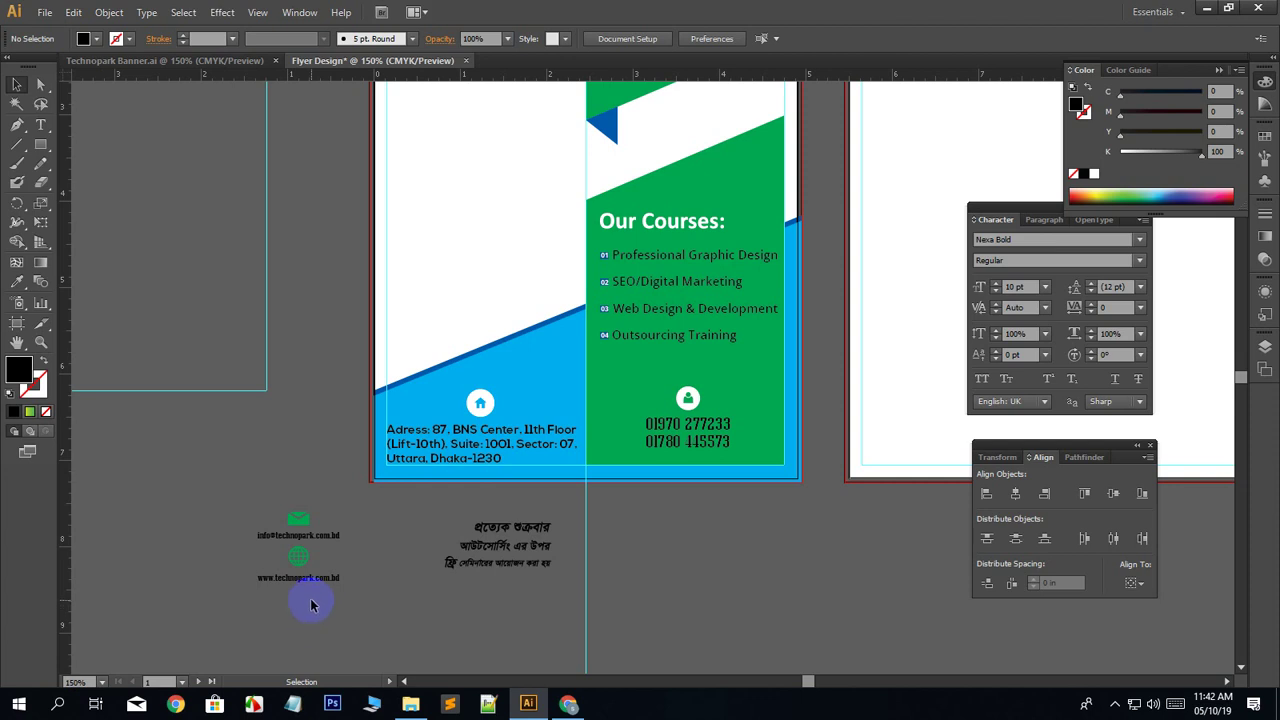
# Move the phone numbers and their icon to the green panel's left side, directly beneath the course list.
pyautogui.hotkey('ctrl', '+')
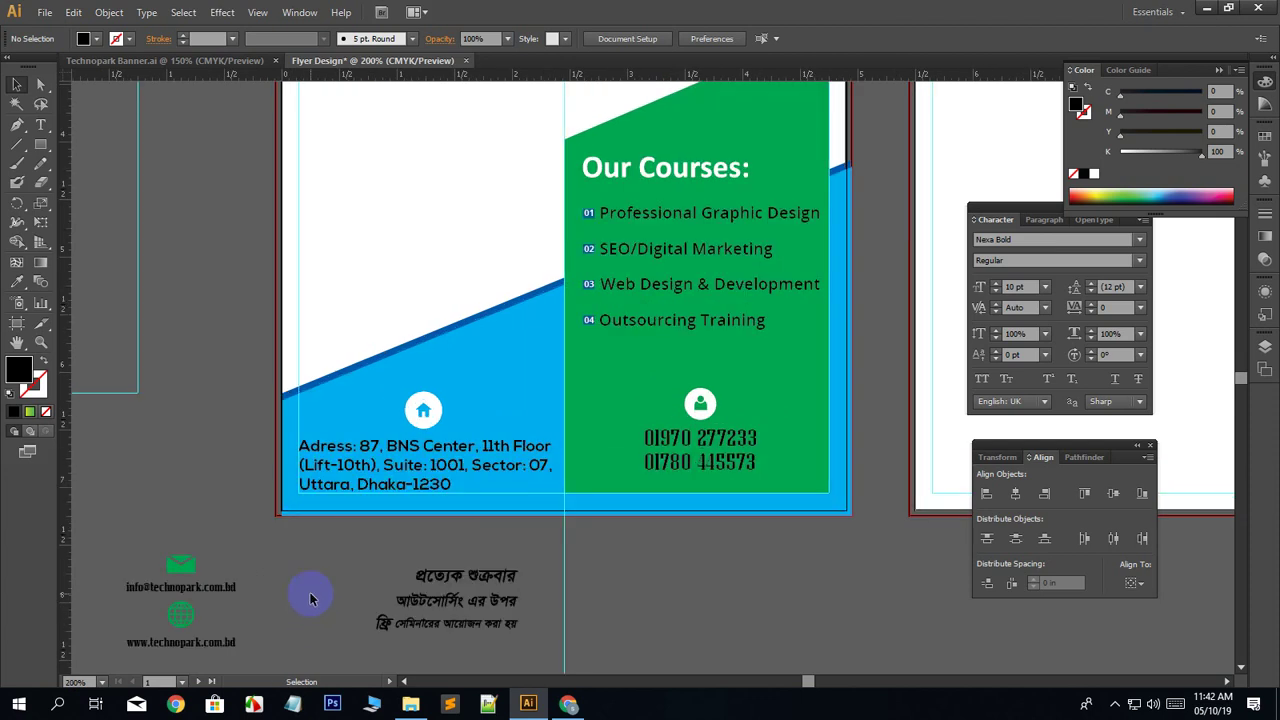
pyautogui.click(719, 441)
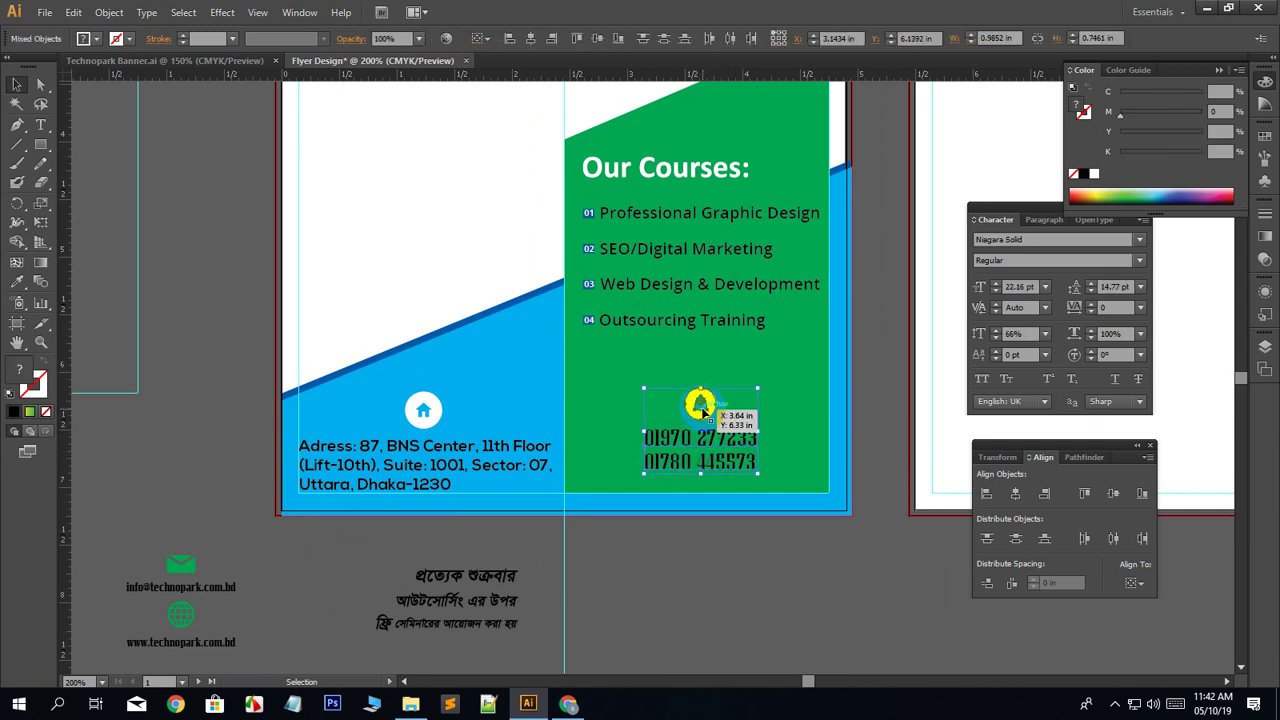
pyautogui.moveTo(704, 411); pyautogui.dragTo(632, 370)
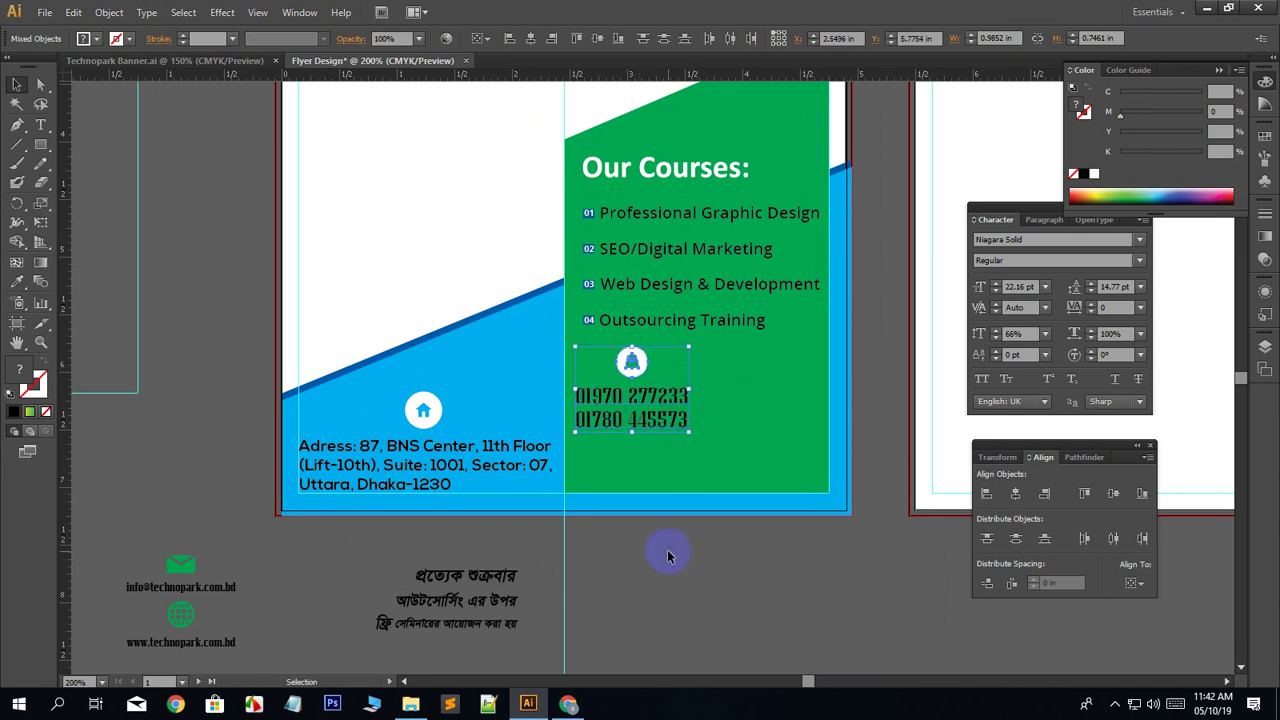
pyautogui.click(235, 637)
# Move the globe icon and website address onto the green panel beside the phone numbers and bring them to the front.
pyautogui.scroll(-1, 228, 632)
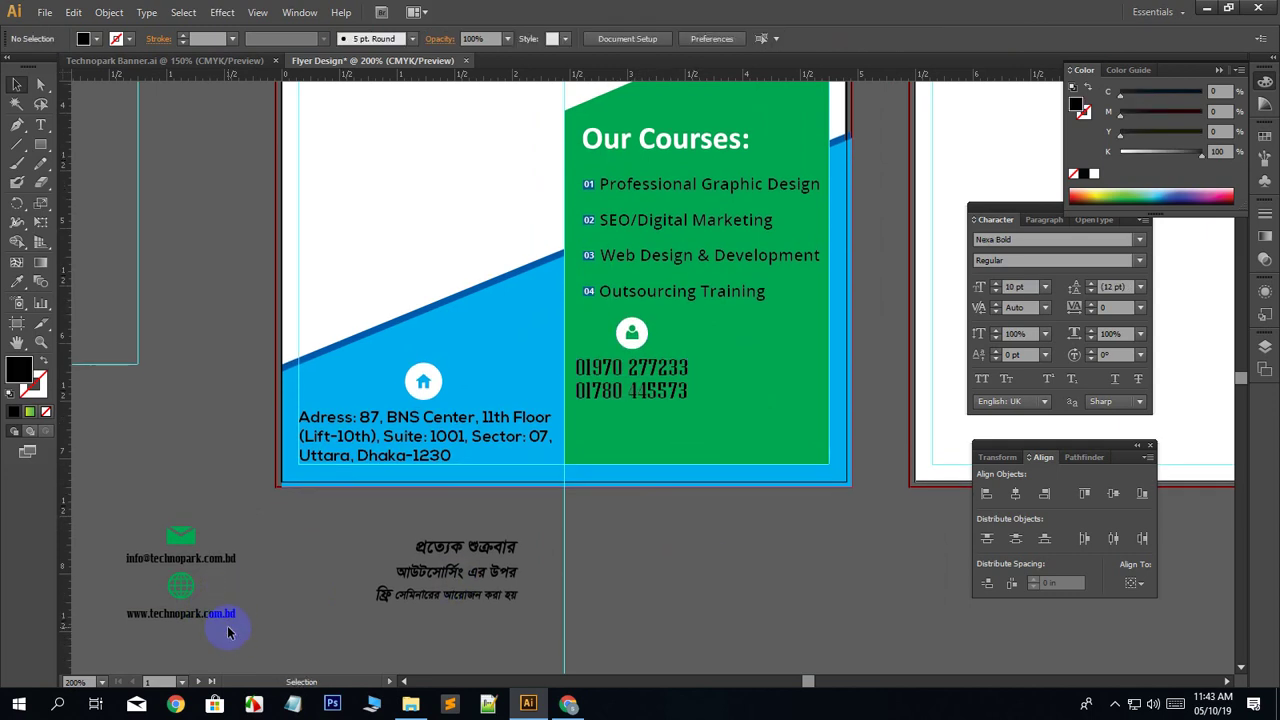
pyautogui.click(189, 620)
pyautogui.keyDown('shift'); pyautogui.click(180, 586); pyautogui.keyUp('shift')
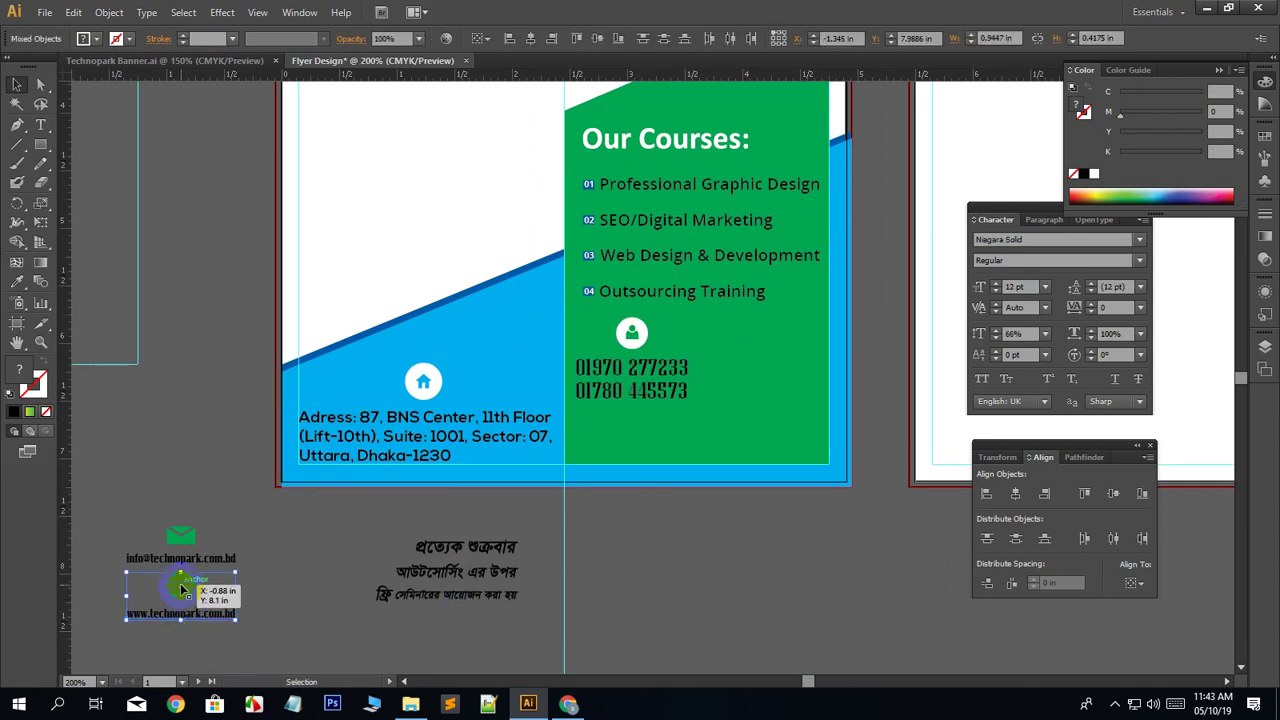
pyautogui.moveTo(185, 590); pyautogui.dragTo(761, 369)
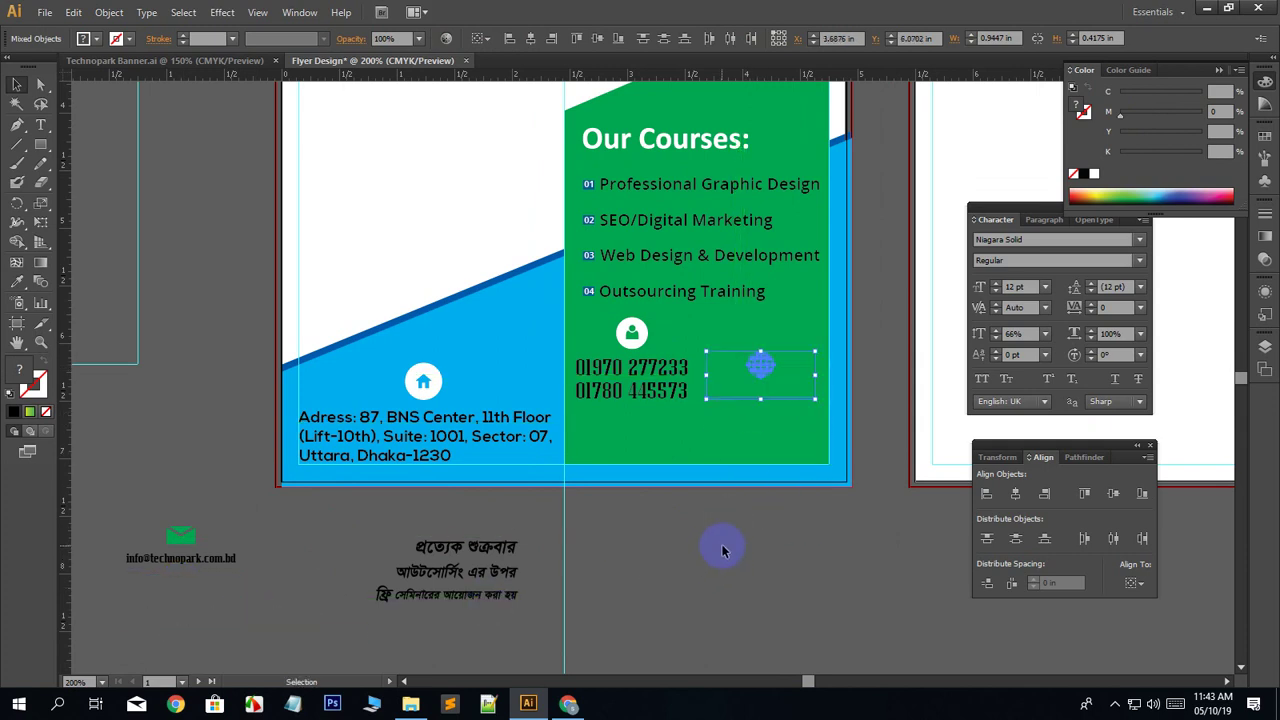
pyautogui.rightClick(754, 357)
pyautogui.moveTo(837, 487)
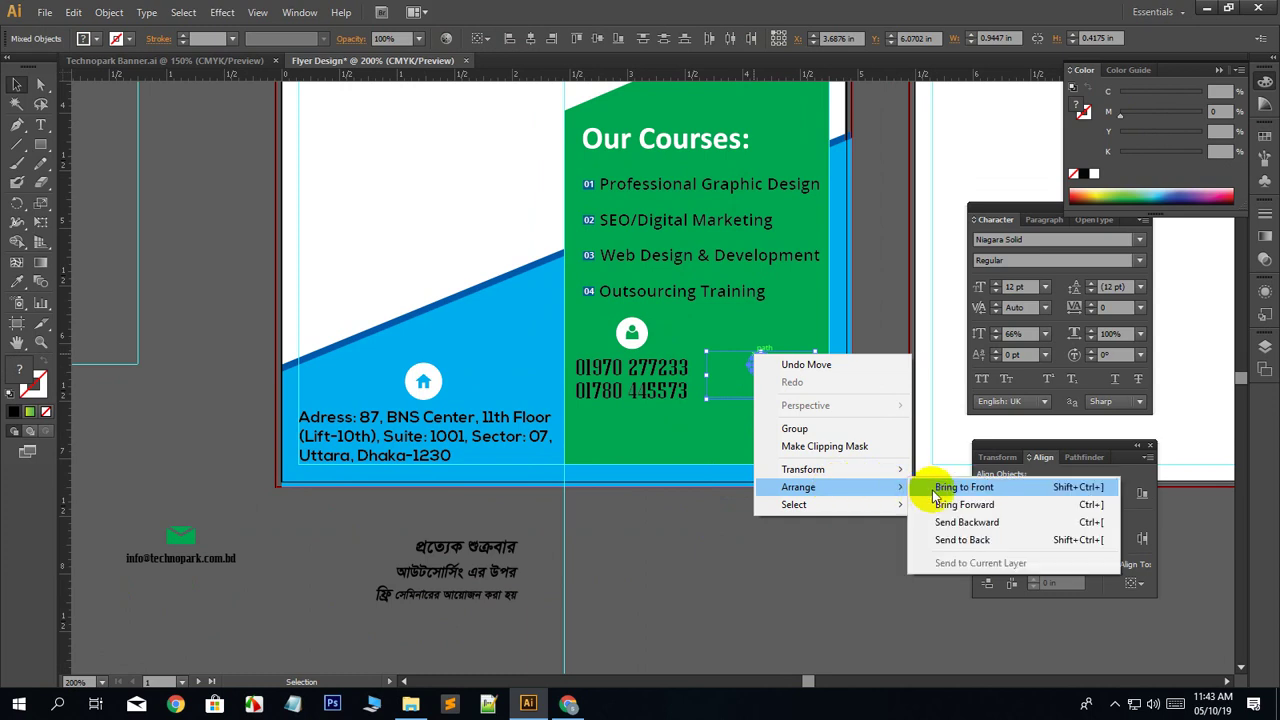
pyautogui.click(938, 488)
pyautogui.click(745, 565)
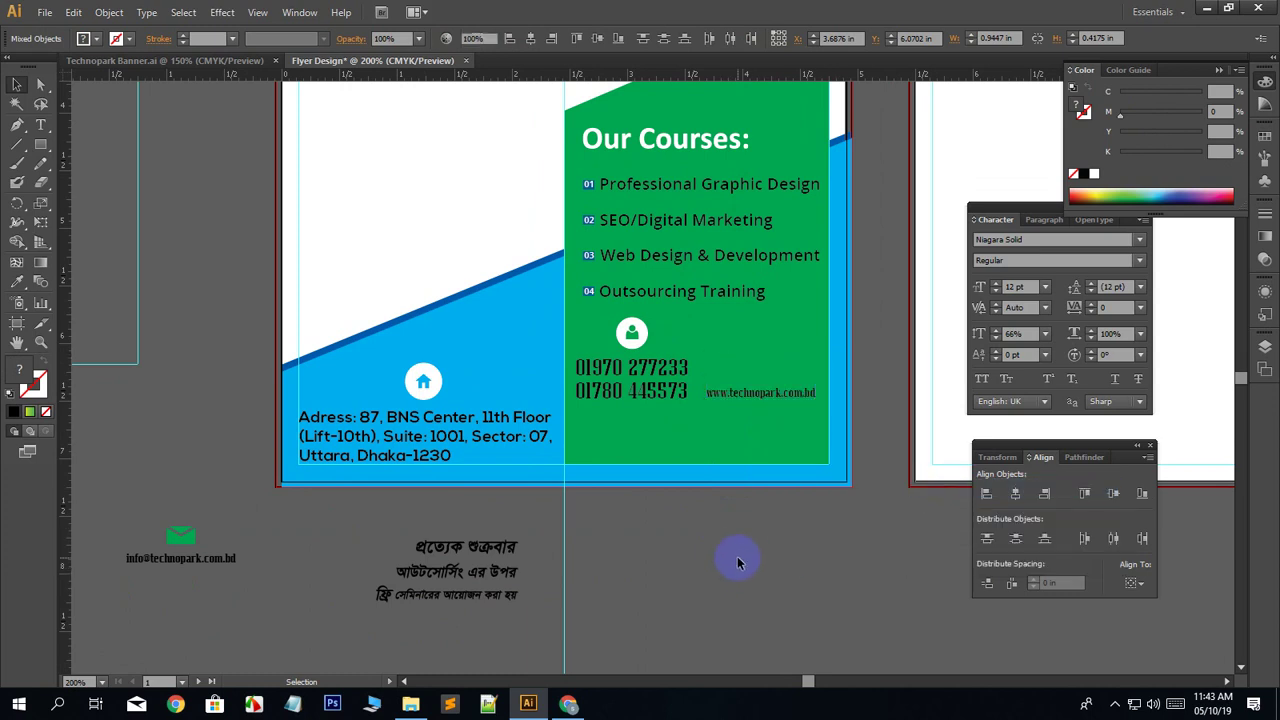
# Fill the globe icon above the website address with white.
pyautogui.click(765, 368)
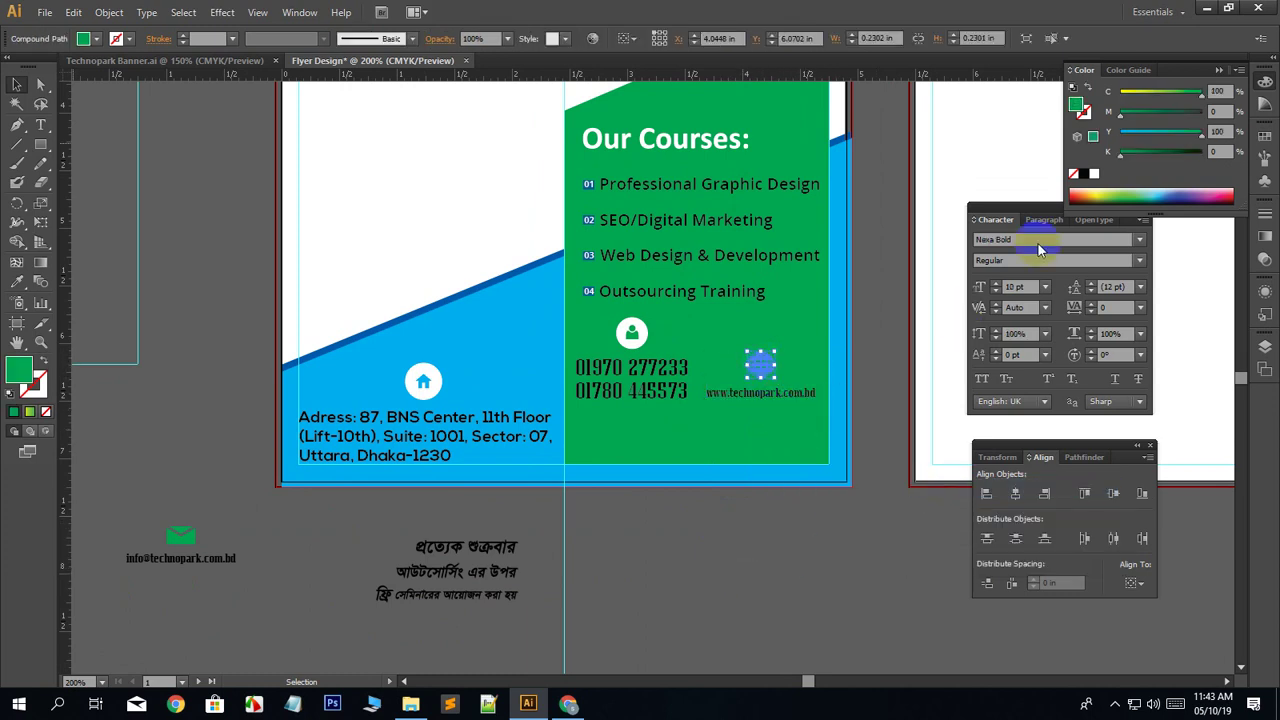
pyautogui.click(1095, 175)
pyautogui.click(723, 551)
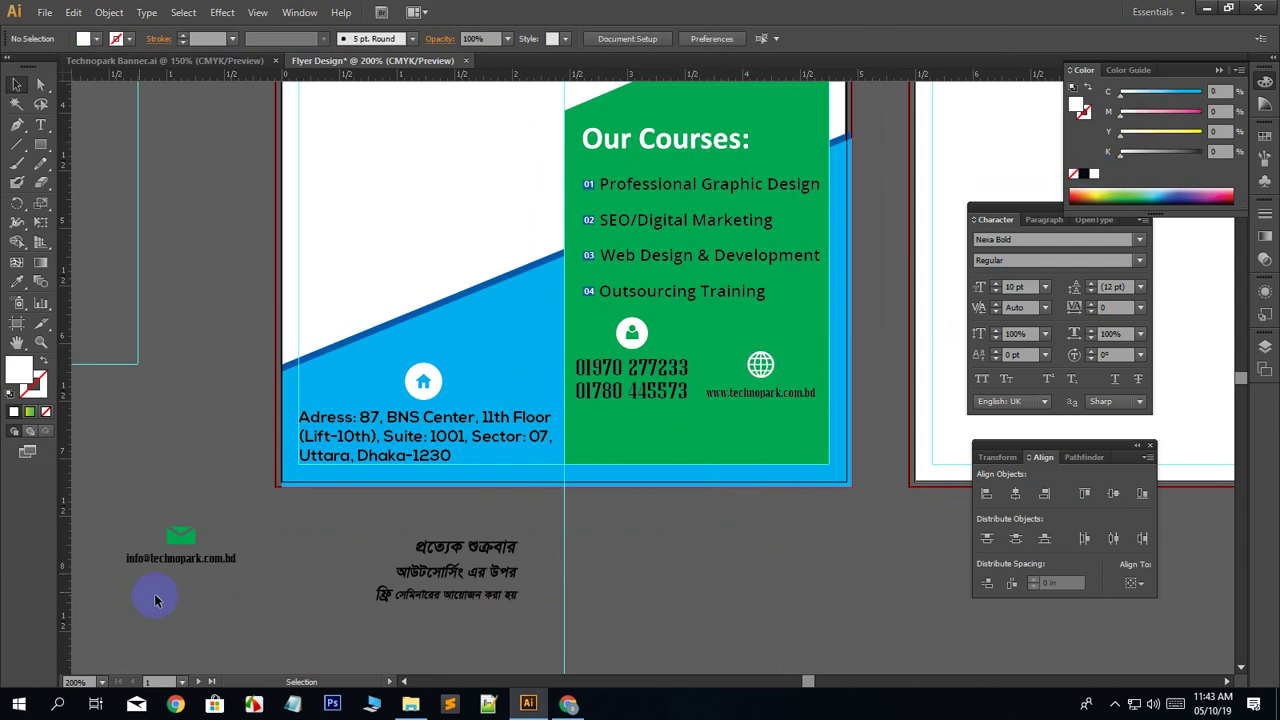
# Move the envelope icon and email address onto the green panel above the globe icon and bring them to the front.
pyautogui.moveTo(183, 570); pyautogui.dragTo(757, 329)
pyautogui.rightClick(754, 325)
pyautogui.moveTo(824, 458)
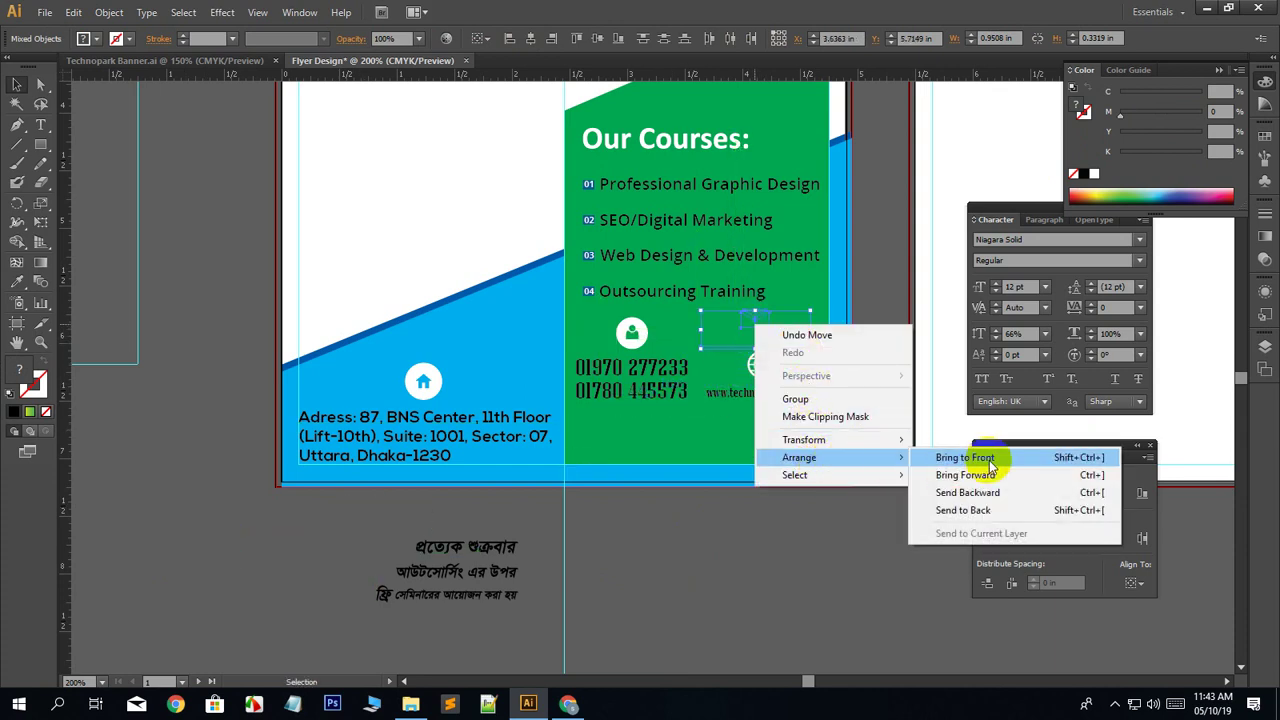
pyautogui.click(975, 452)
# Fill the envelope icon above the email address with white.
pyautogui.click(755, 322)
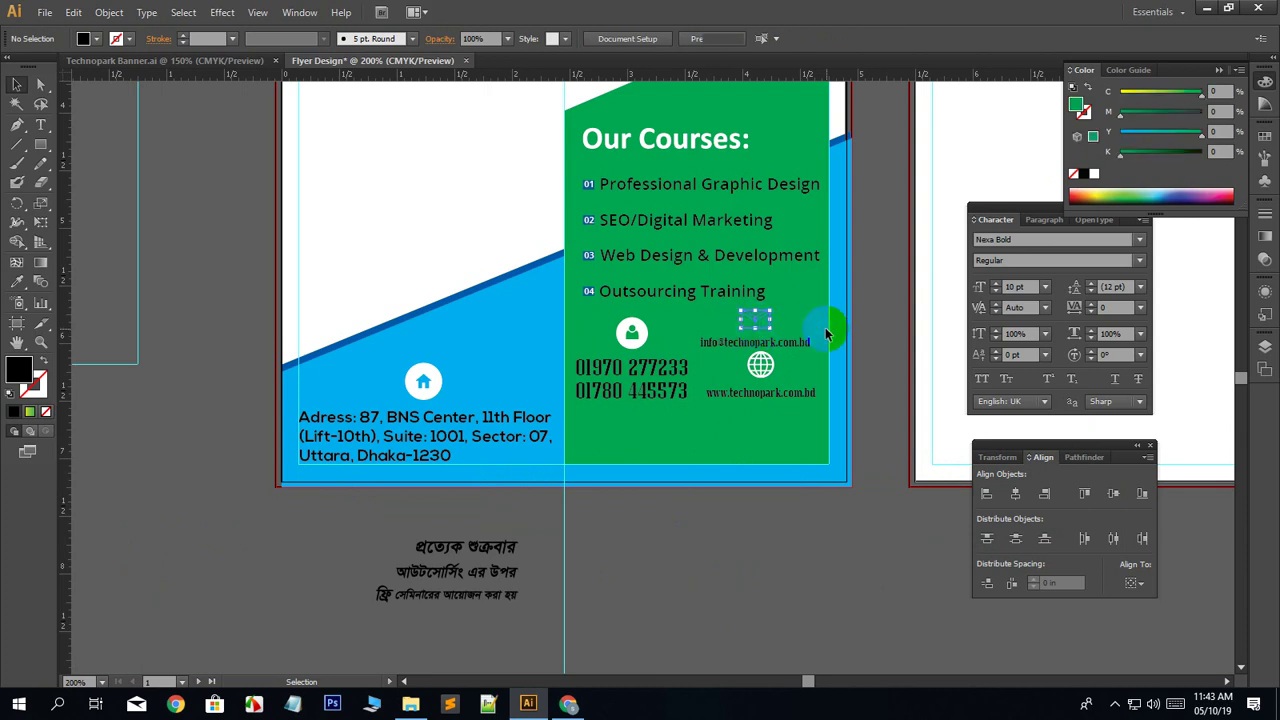
pyautogui.click(1094, 175)
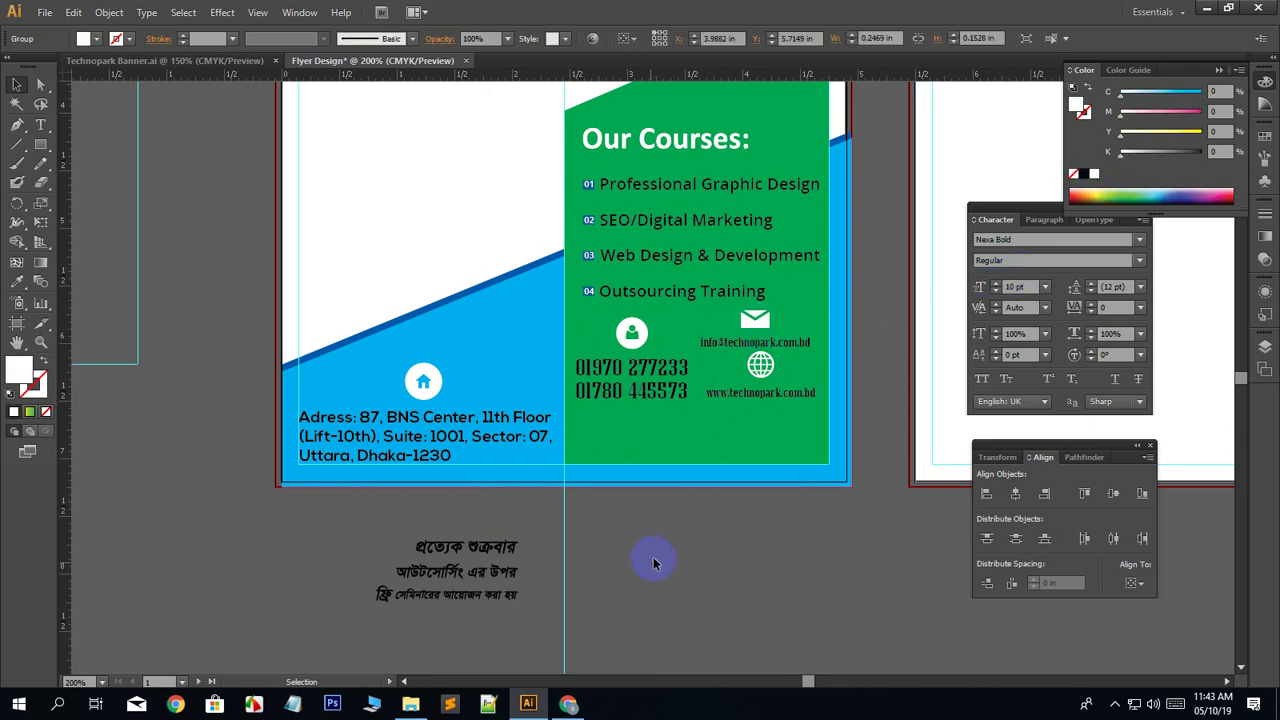
pyautogui.click(654, 563)
# Lower the globe icon and website address, place the email address directly above the website, and left-align the two text lines.
pyautogui.scroll(2, 675, 558)
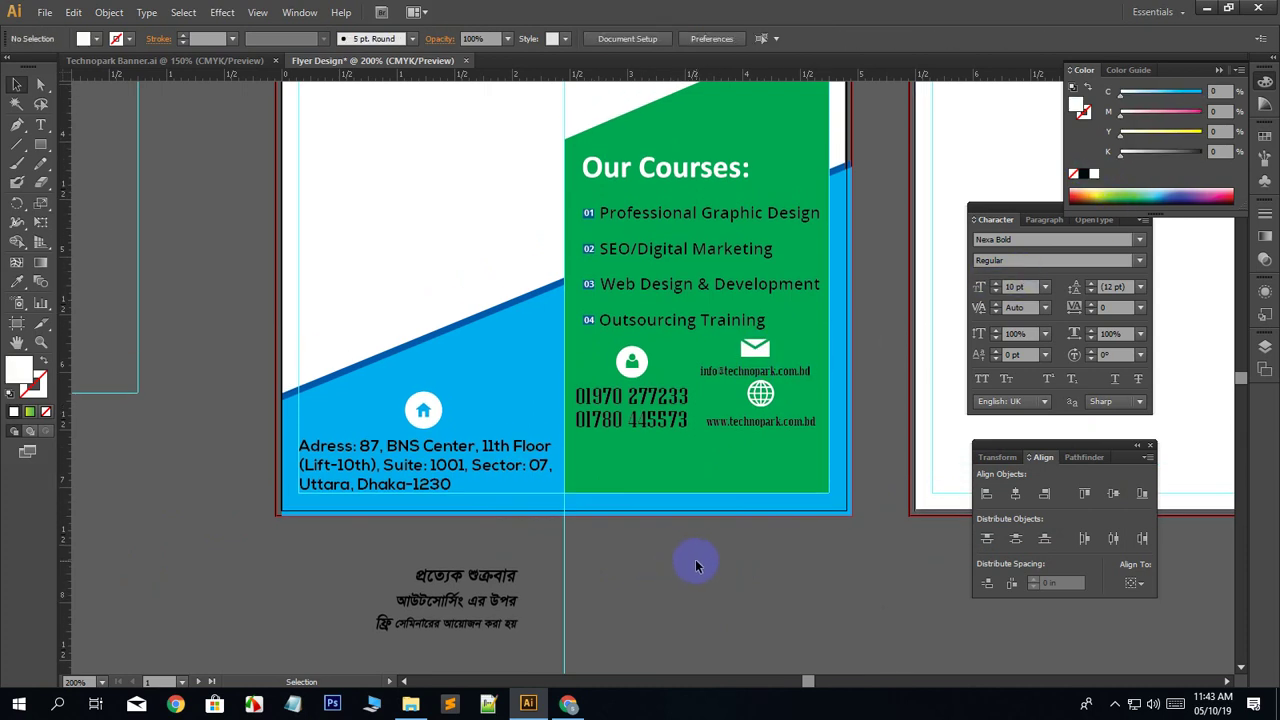
pyautogui.hotkey('ctrl', '+')
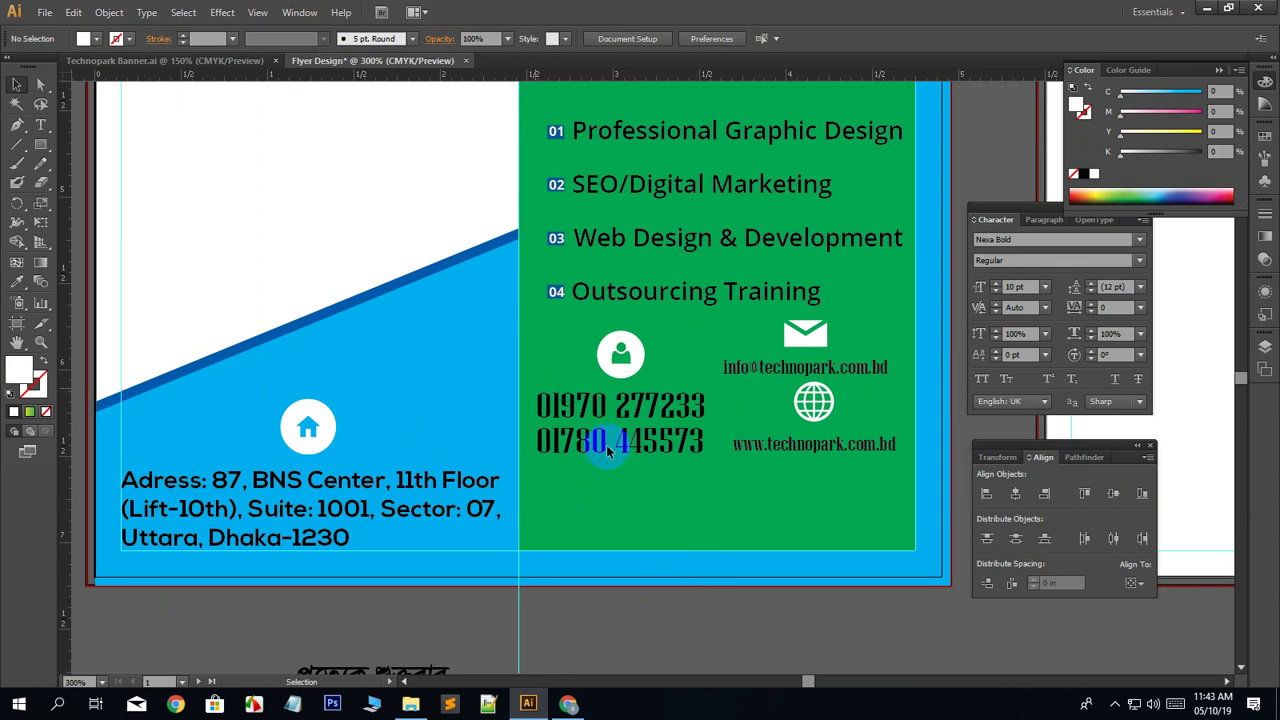
pyautogui.scroll(1, 590, 514)
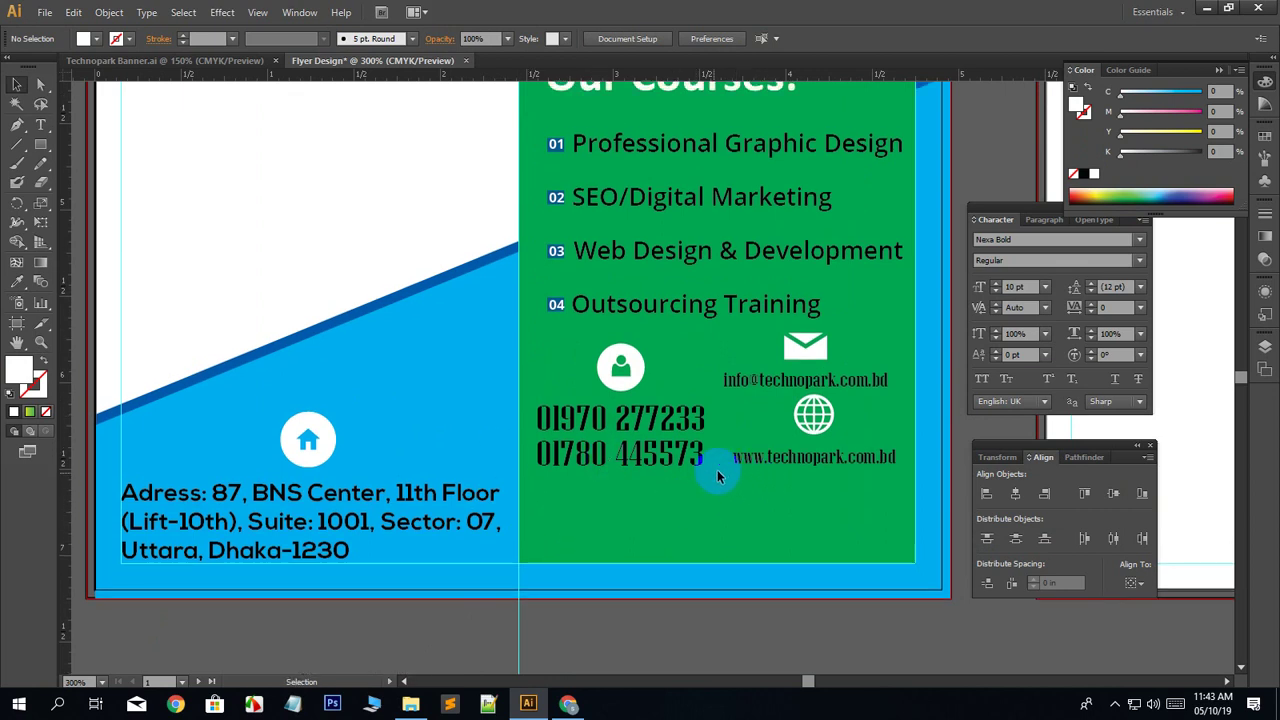
pyautogui.moveTo(819, 425); pyautogui.dragTo(705, 510)
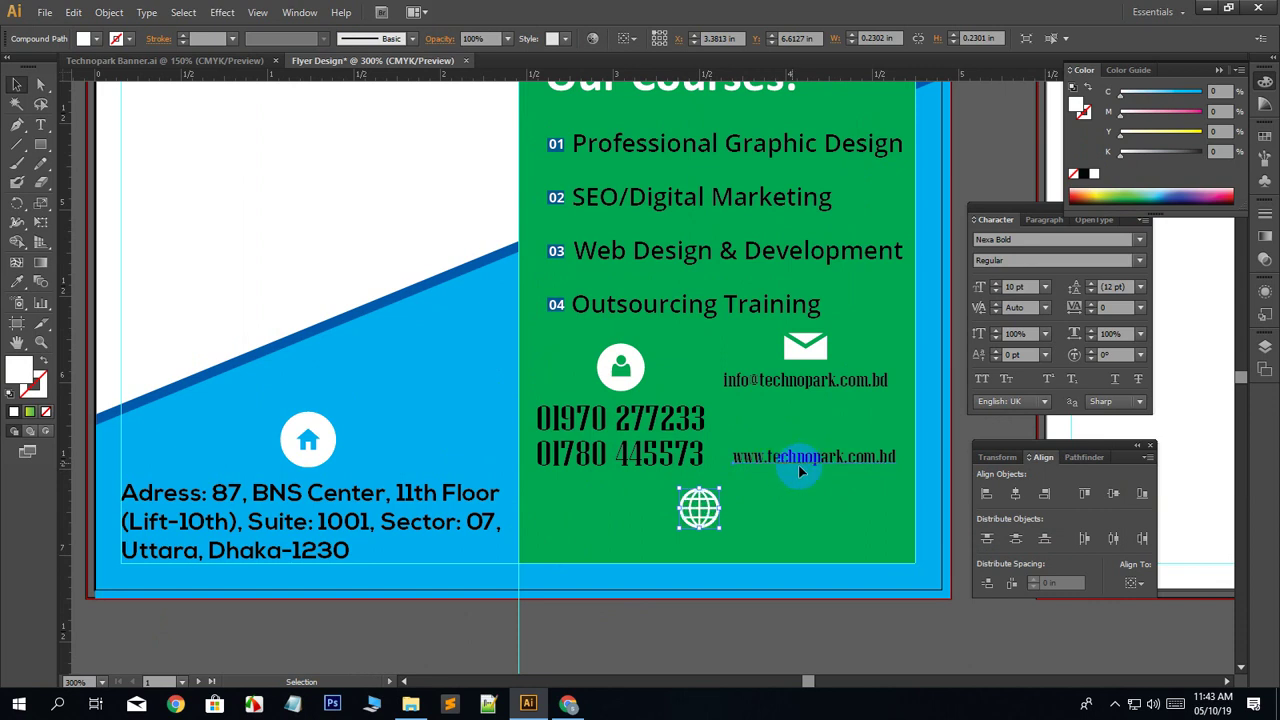
pyautogui.moveTo(798, 464); pyautogui.dragTo(797, 513)
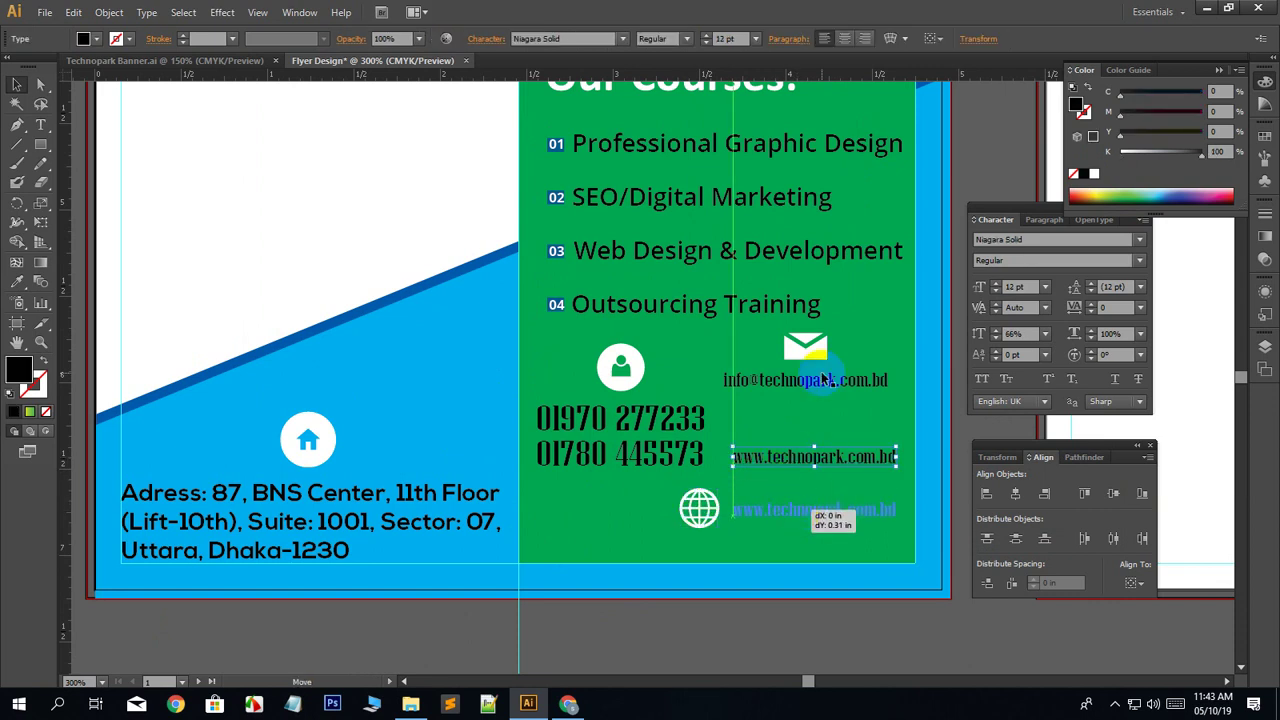
pyautogui.moveTo(809, 381); pyautogui.dragTo(823, 476)
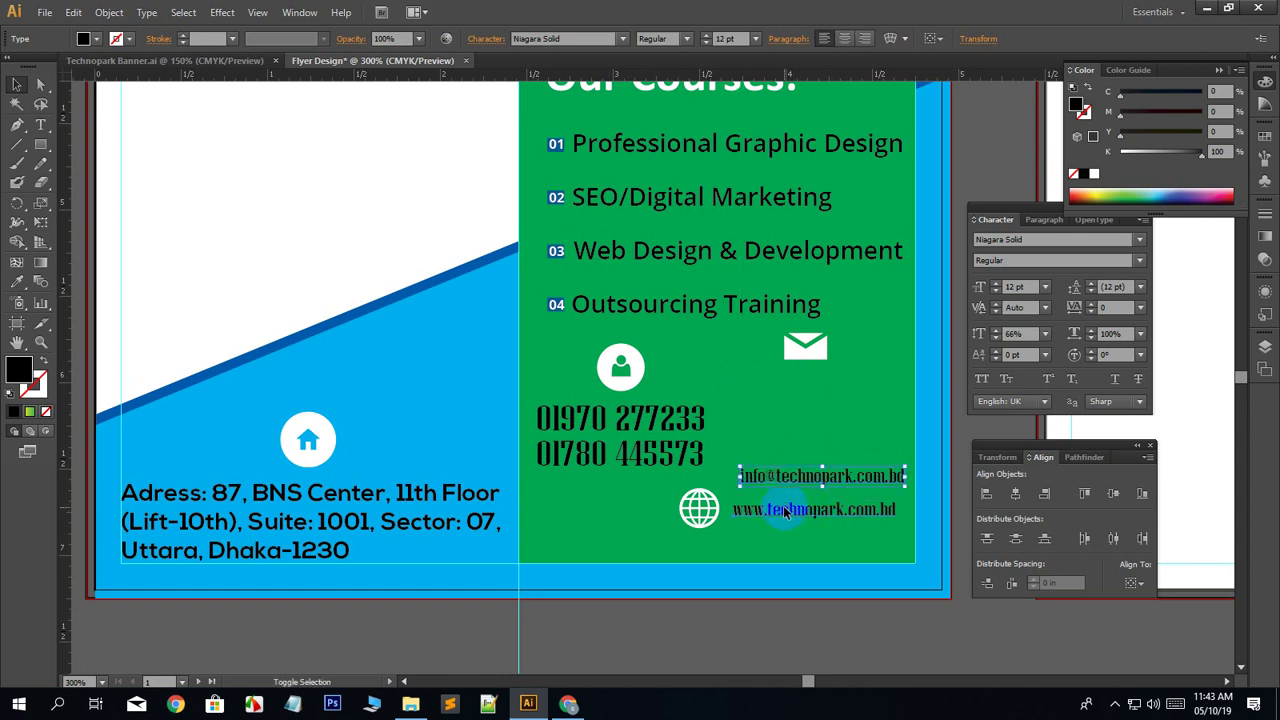
pyautogui.keyDown('shift'); pyautogui.click(783, 507); pyautogui.keyUp('shift')
pyautogui.click(983, 494)
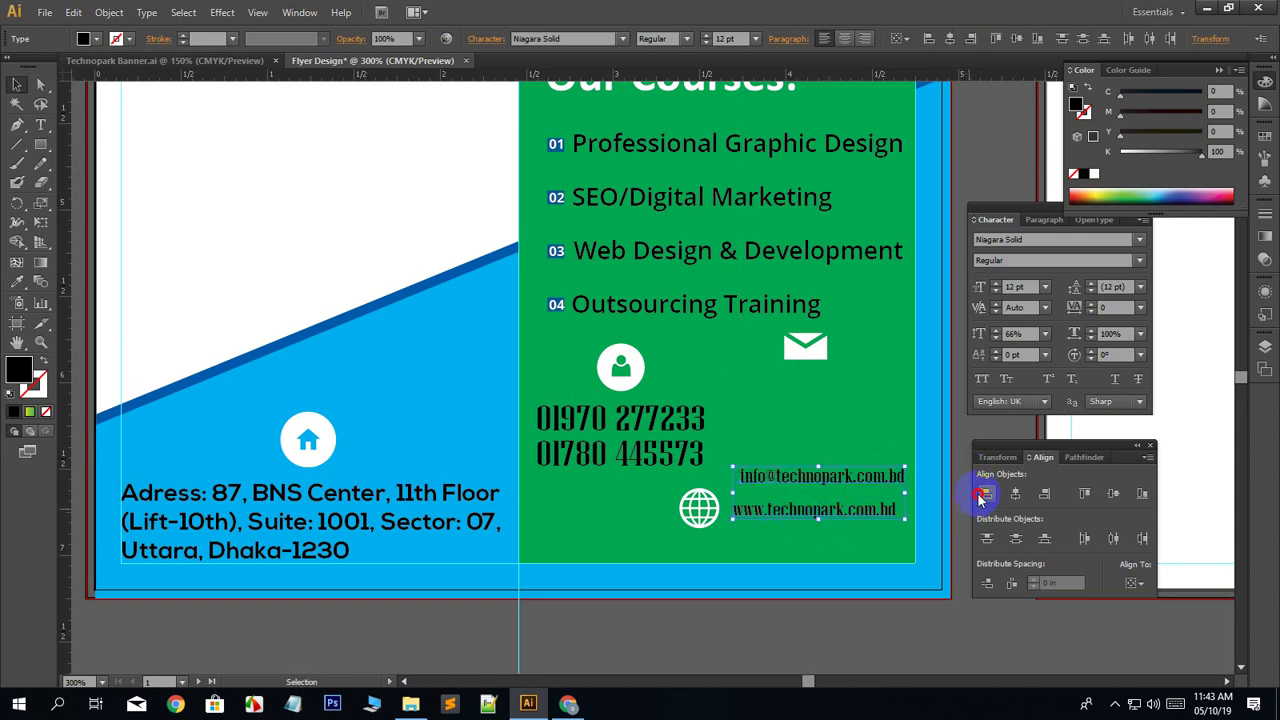
pyautogui.click(669, 607)
# Place the envelope and globe icons before the email and website lines and scale both icons down to match the text height.
pyautogui.click(699, 510)
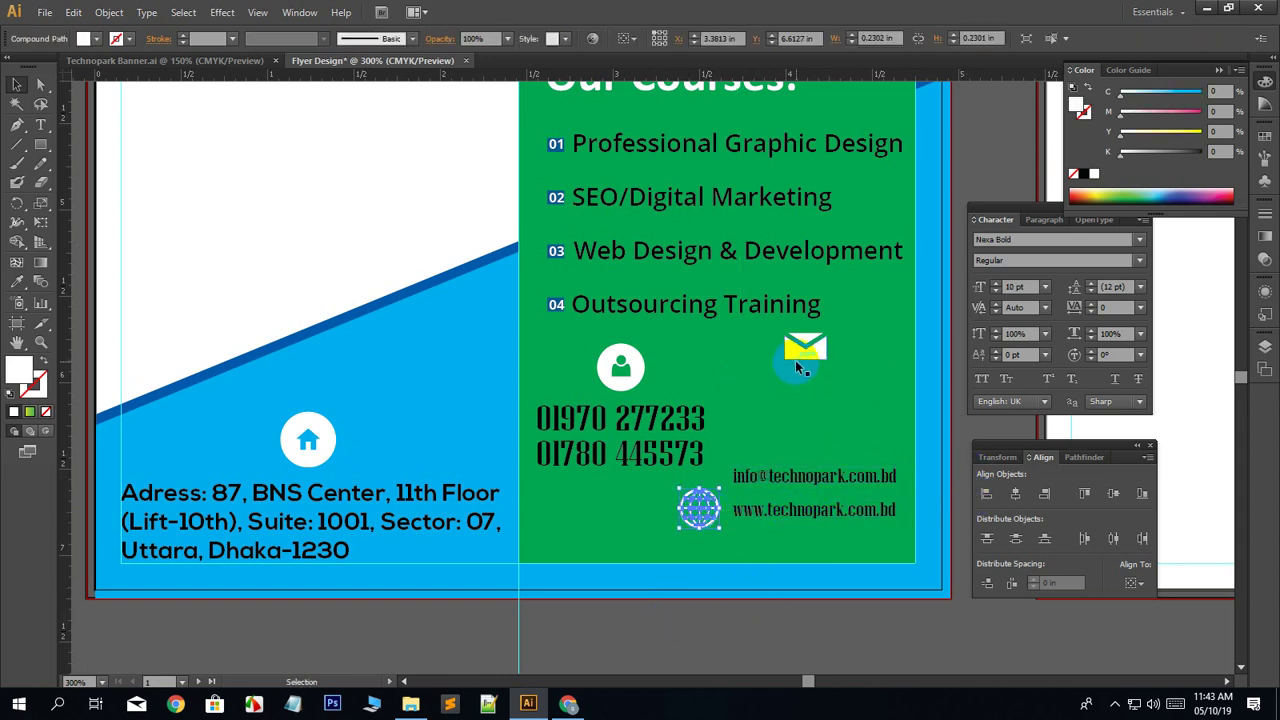
pyautogui.moveTo(800, 366); pyautogui.dragTo(694, 488)
pyautogui.keyDown('shift'); pyautogui.click(690, 503); pyautogui.keyUp('shift')
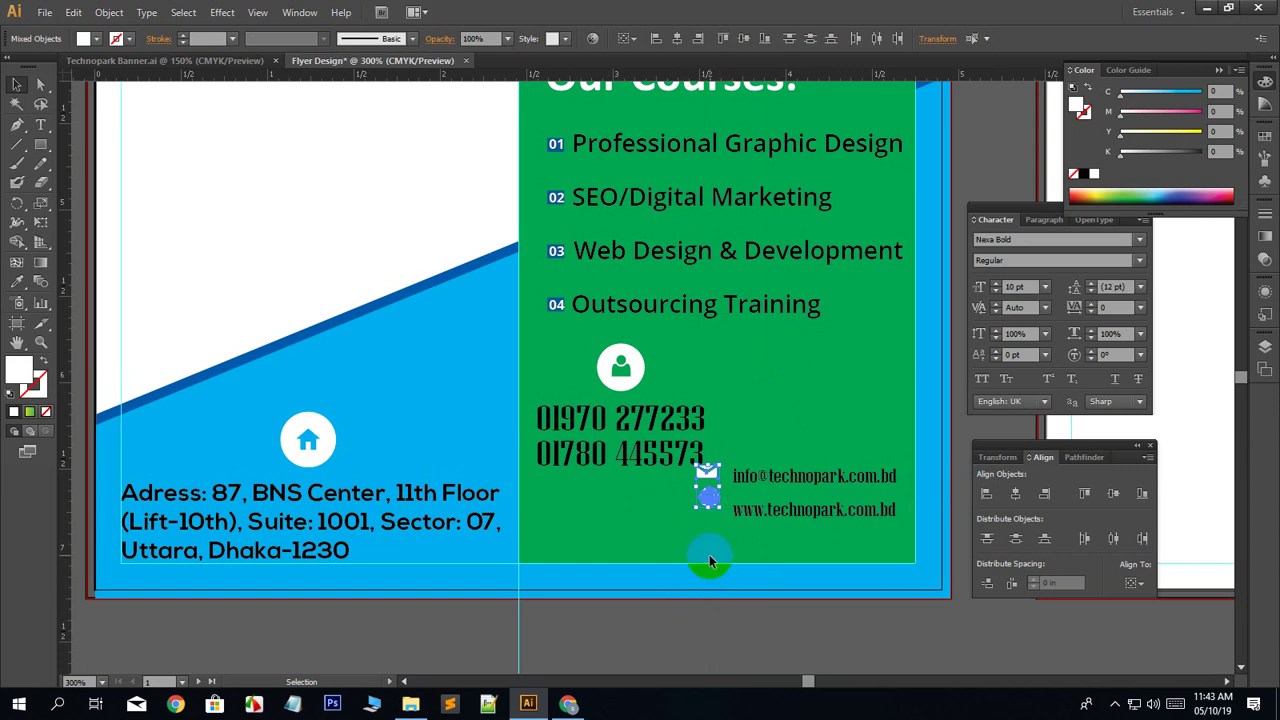
pyautogui.click(708, 606)
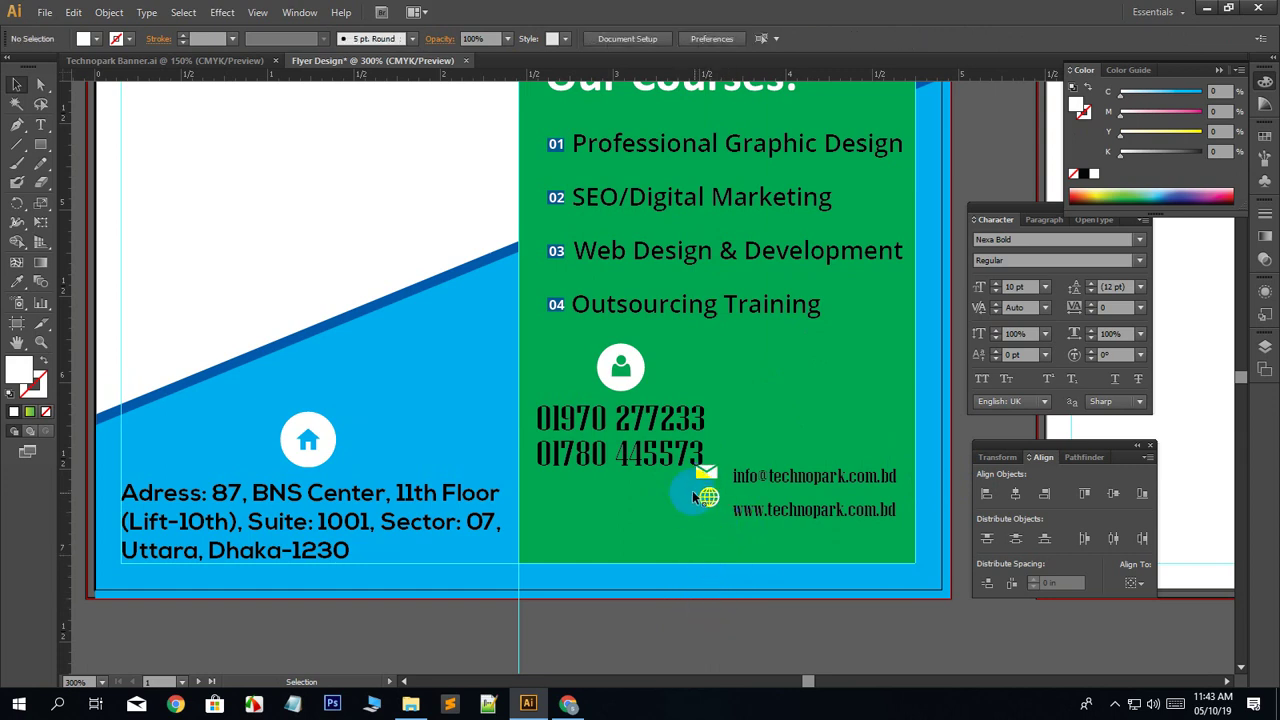
# Arrange the globe icon, website address, envelope icon and email address in a single row along the green panel's lower edge.
pyautogui.click(708, 500)
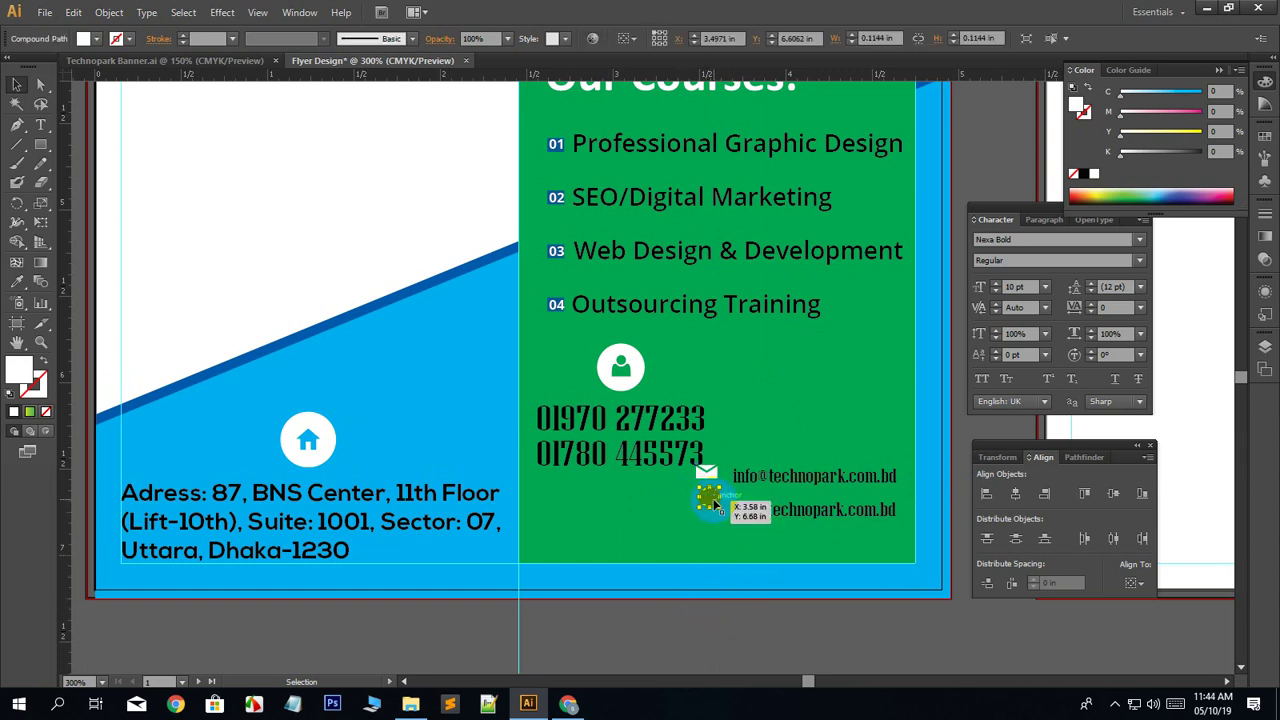
pyautogui.moveTo(710, 503); pyautogui.dragTo(541, 536)
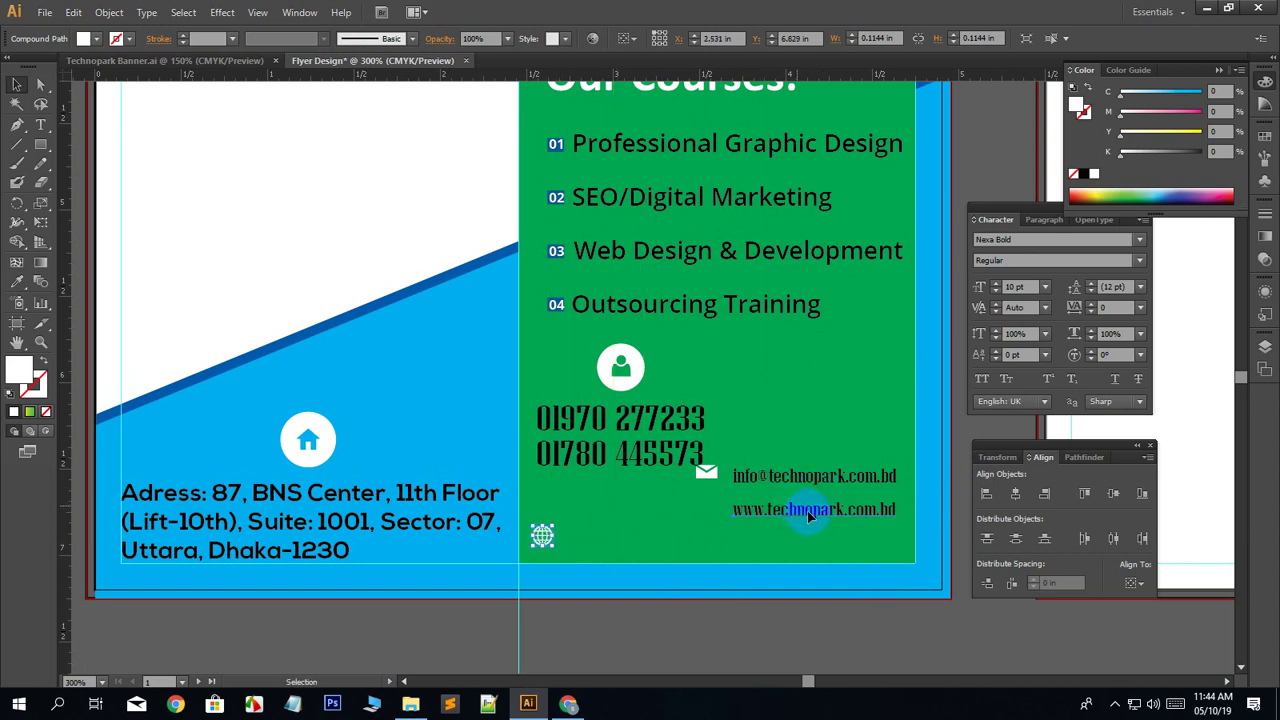
pyautogui.moveTo(806, 513); pyautogui.dragTo(641, 535)
pyautogui.moveTo(712, 480); pyautogui.dragTo(745, 536)
pyautogui.moveTo(780, 479); pyautogui.dragTo(806, 535)
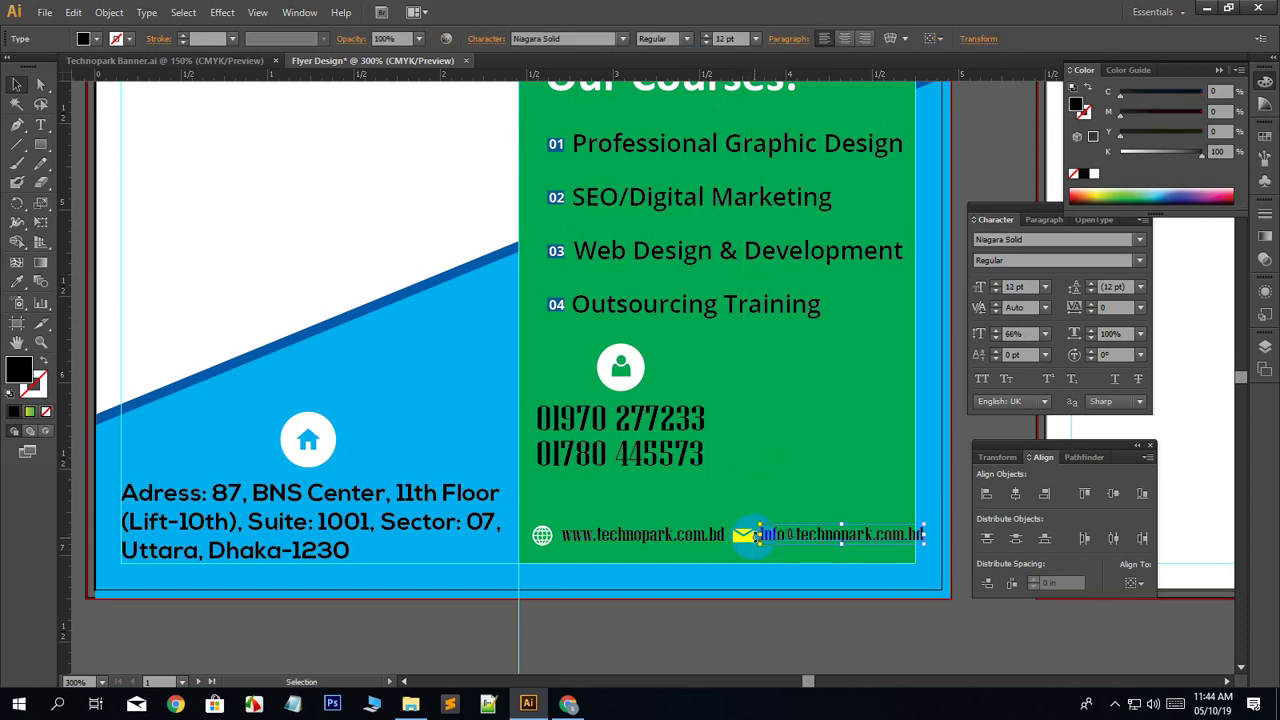
# Align the website and email row's icons and texts on their vertical centres and space them evenly horizontally.
pyautogui.keyDown('shift'); pyautogui.click(743, 536); pyautogui.keyUp('shift')
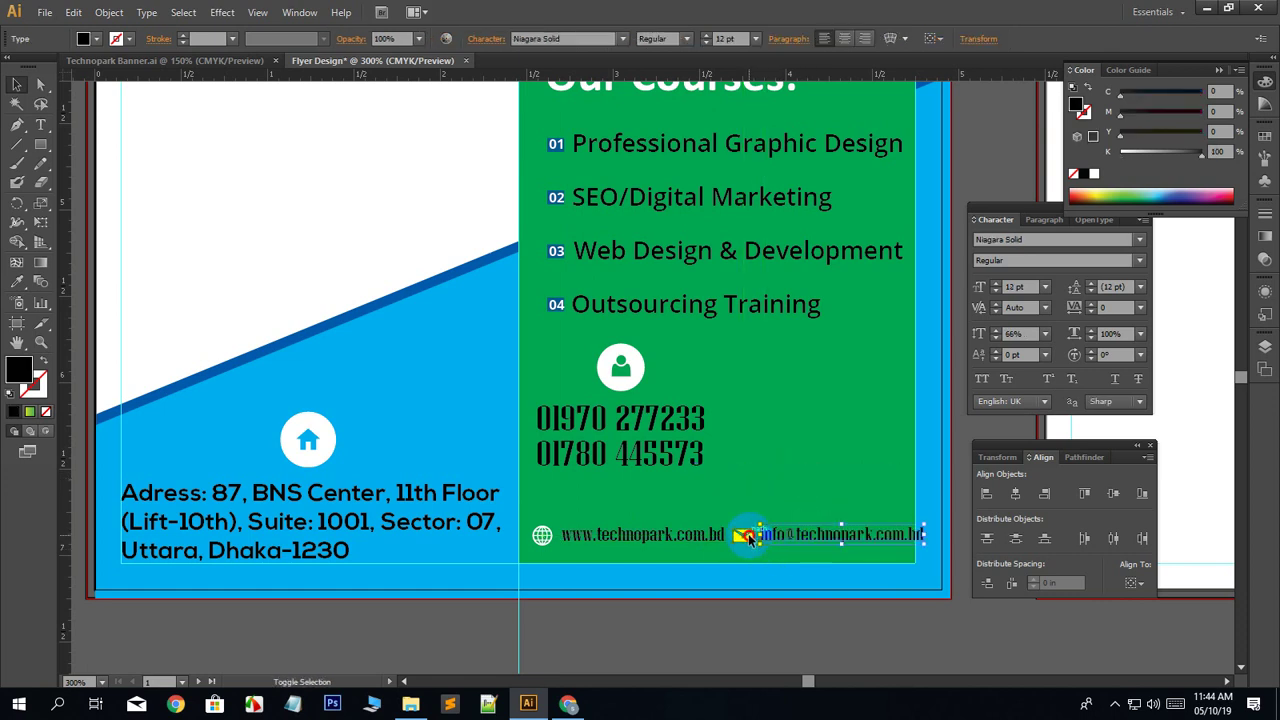
pyautogui.keyDown('shift'); pyautogui.click(555, 541); pyautogui.keyUp('shift')
pyautogui.click(1114, 494)
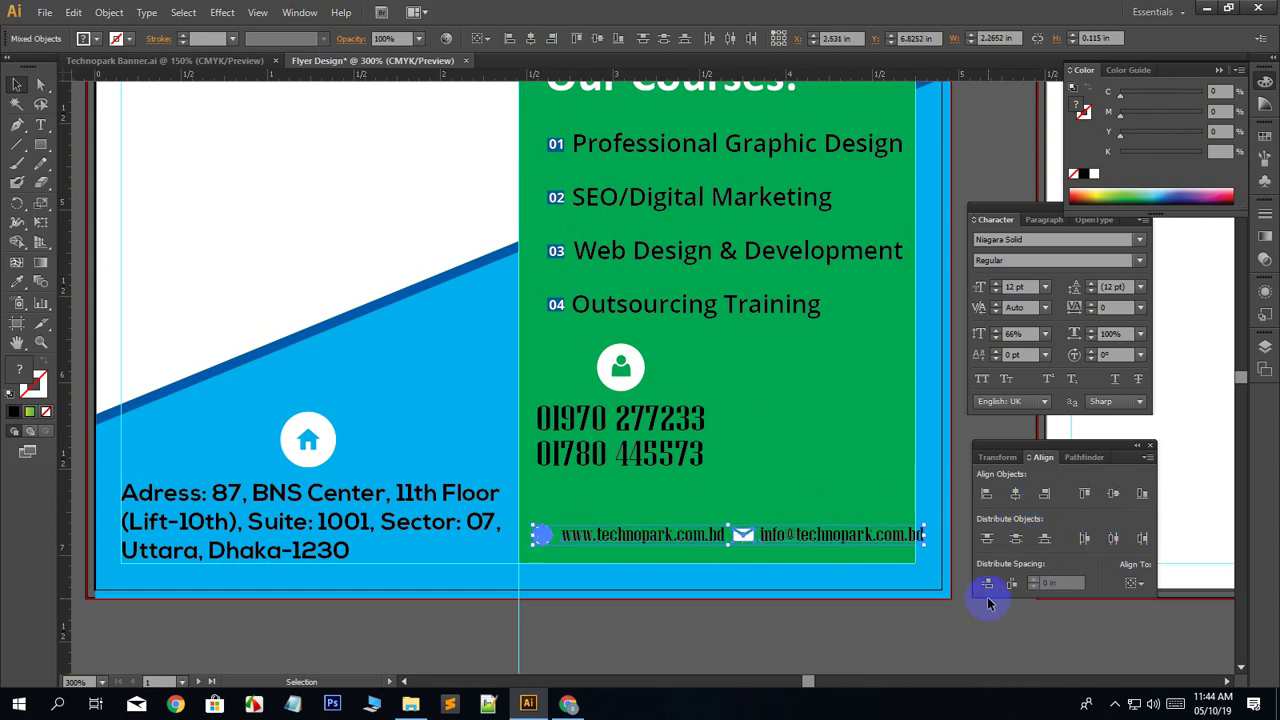
pyautogui.click(1013, 589)
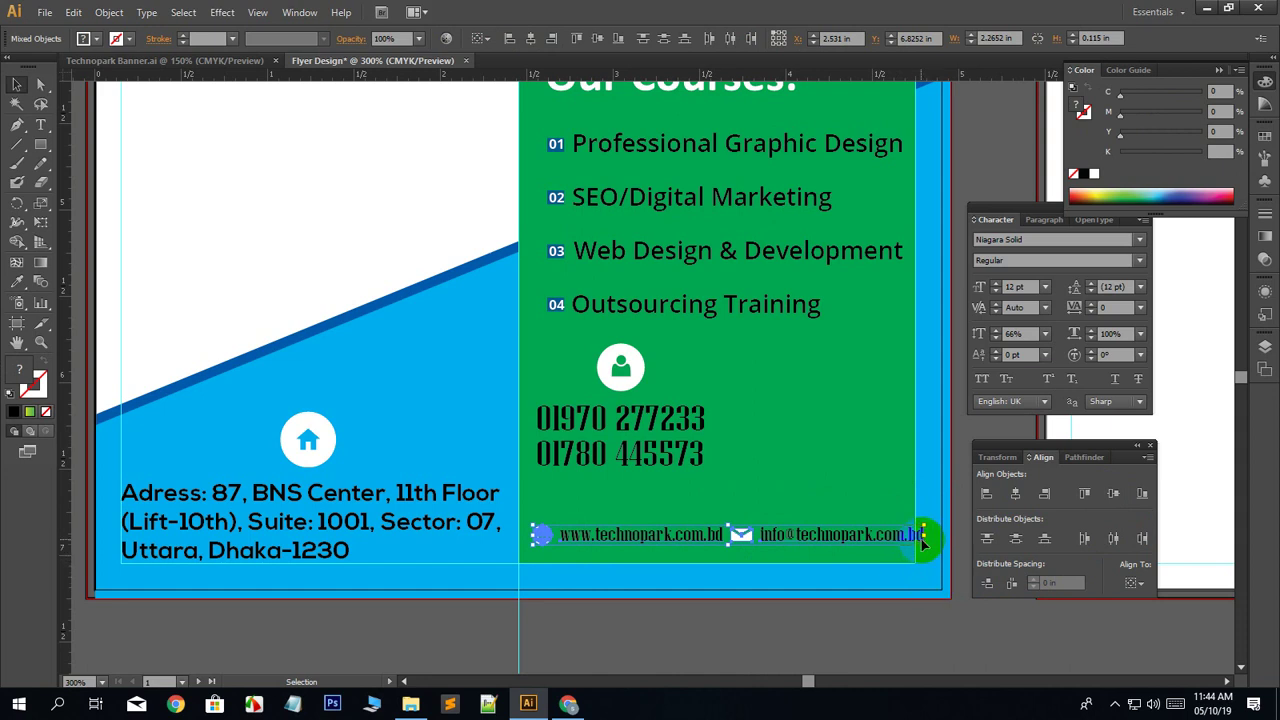
# Scale the website and email row down to about 2.17 in wide so it fits inside the green panel.
pyautogui.moveTo(922, 537); pyautogui.dragTo(907, 537)
pyautogui.moveTo(762, 577); pyautogui.dragTo(735, 546)
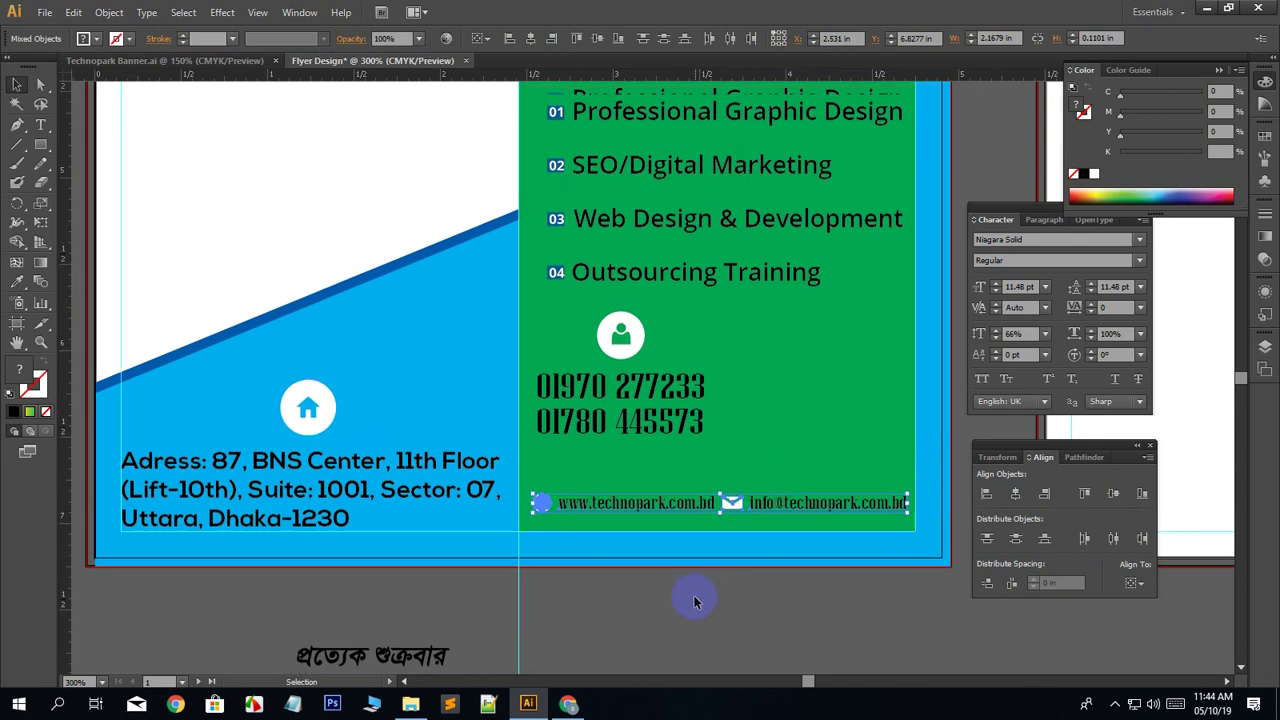
pyautogui.click(697, 637)
# Fill the website and email address texts with white.
pyautogui.scroll(-2, 697, 635)
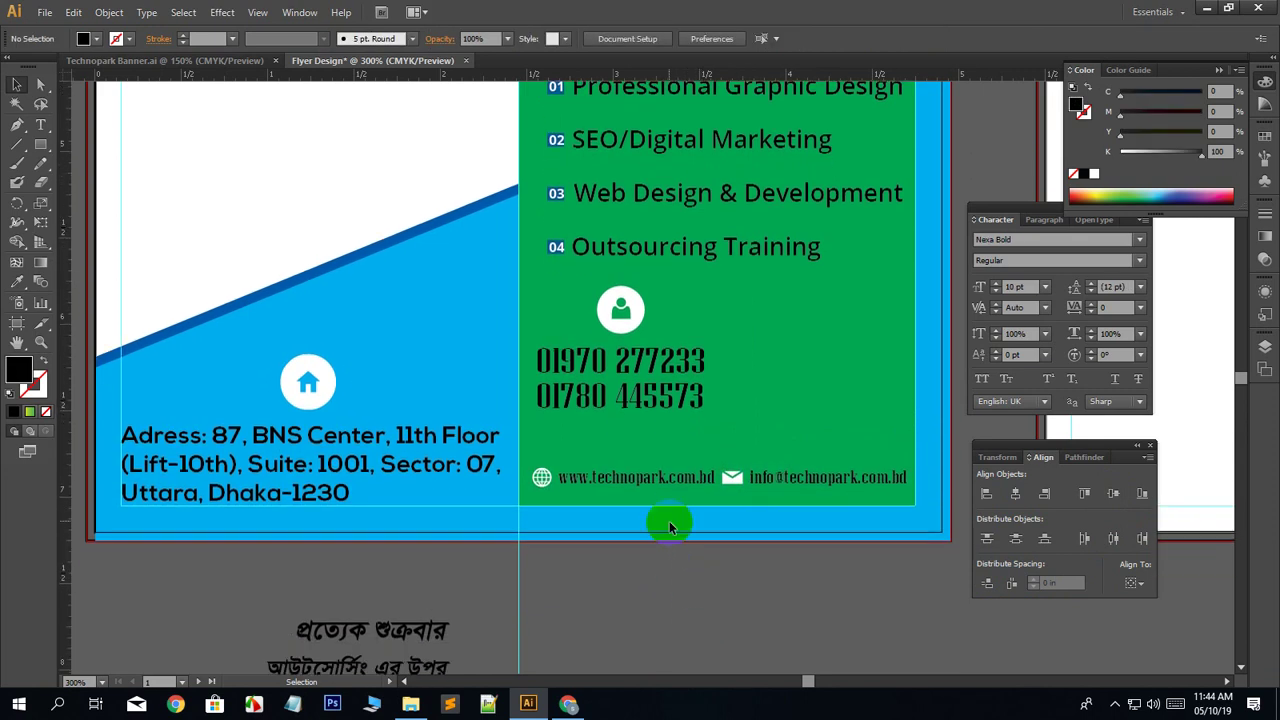
pyautogui.click(614, 479)
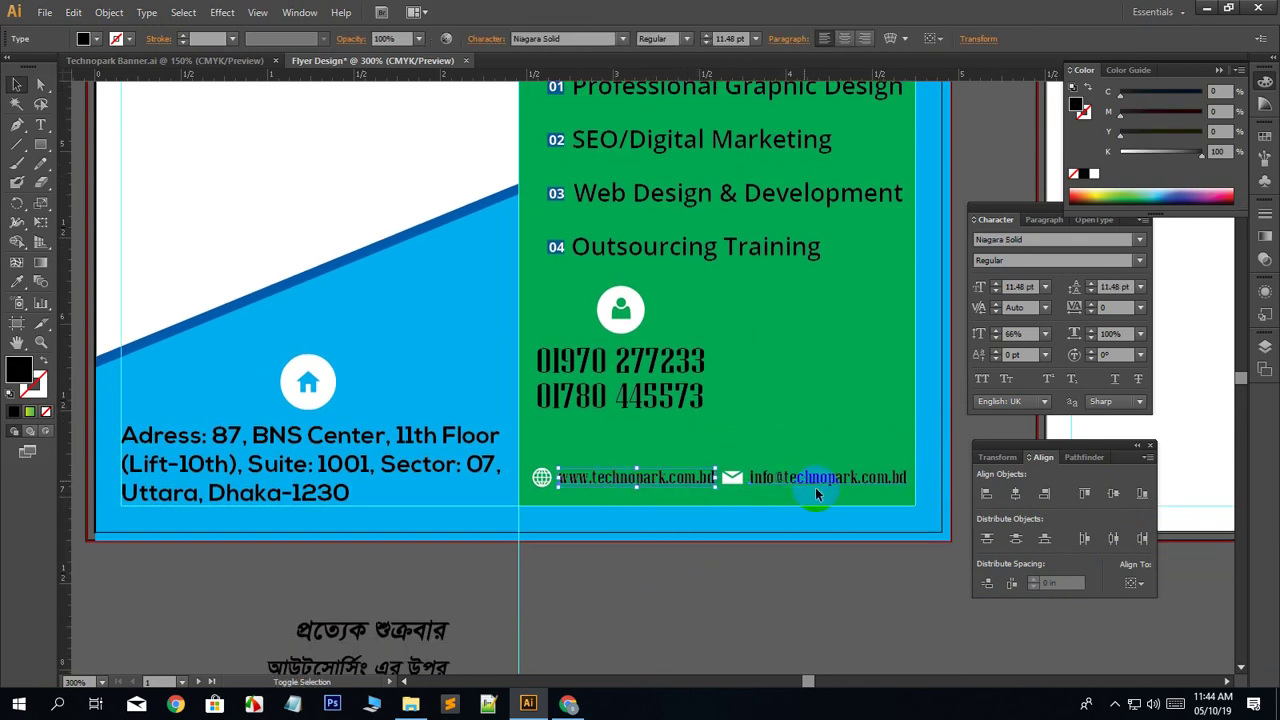
pyautogui.keyDown('shift'); pyautogui.click(815, 487); pyautogui.keyUp('shift')
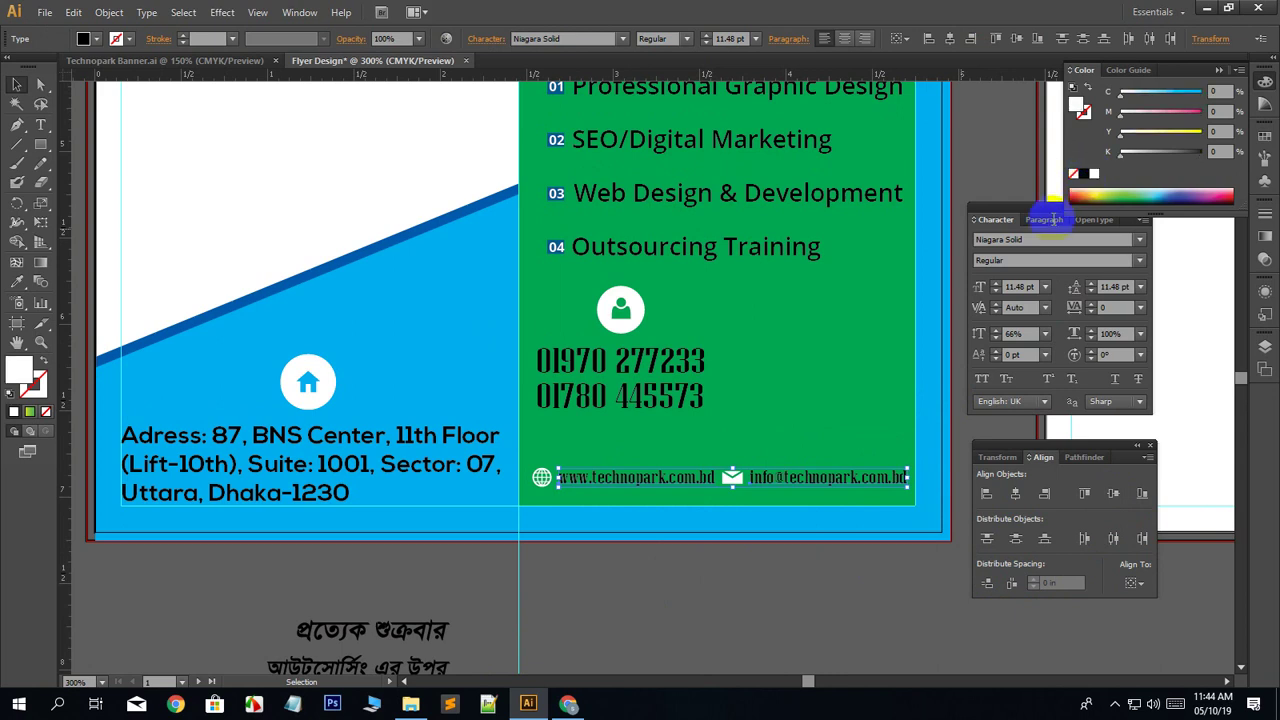
pyautogui.click(726, 606)
# Move the phone numbers and their icon to the middle of the green panel above the website row, and group them.
pyautogui.scroll(3, 600, 625)
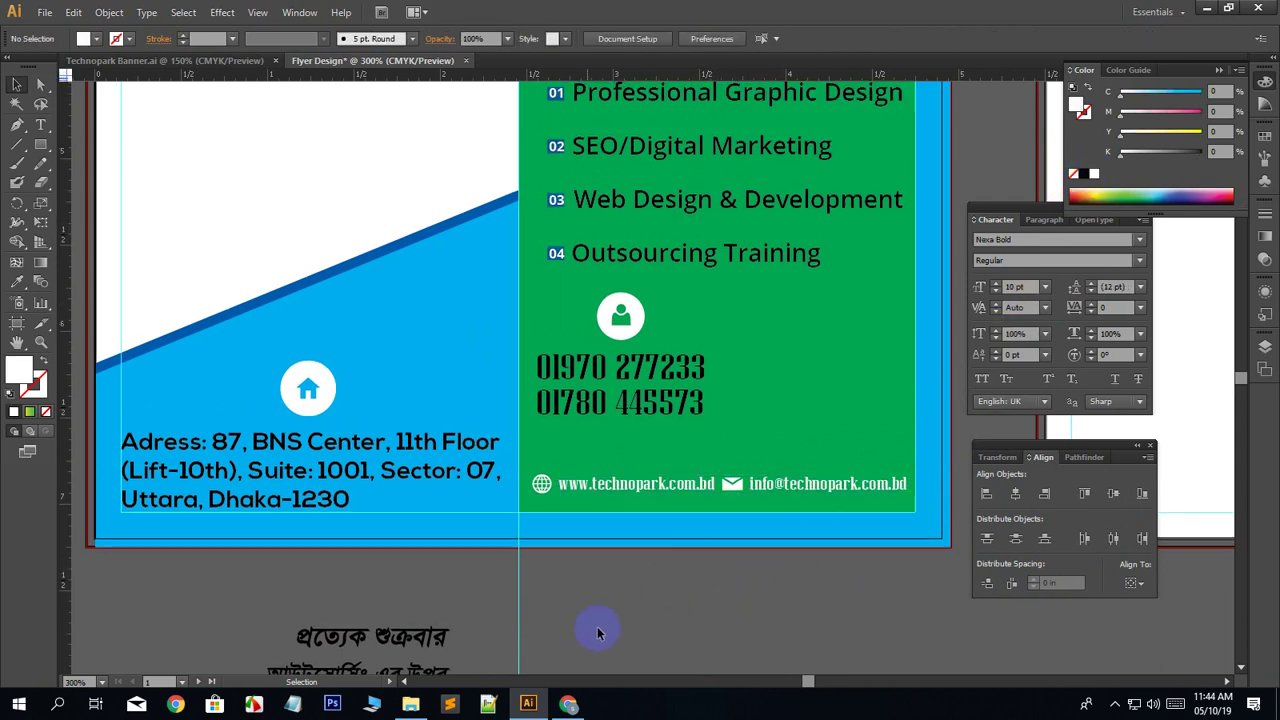
pyautogui.click(641, 408)
pyautogui.keyDown('shift'); pyautogui.click(620, 362); pyautogui.keyUp('shift')
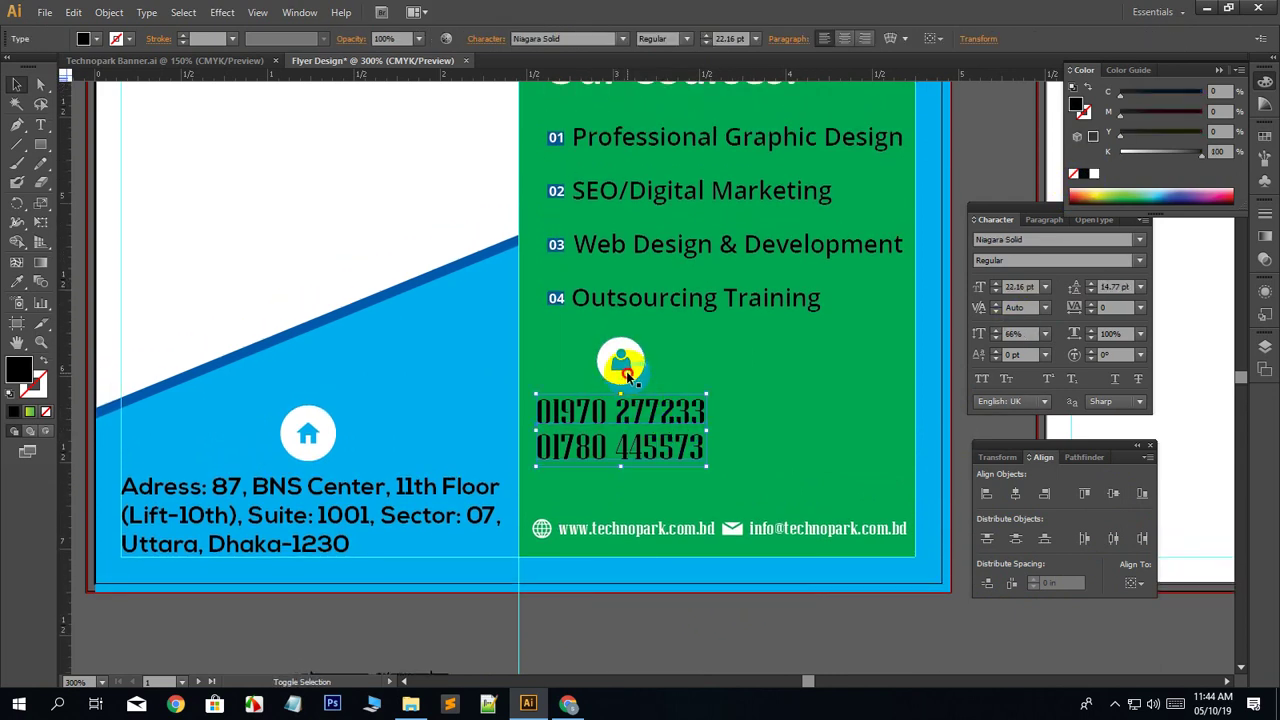
pyautogui.moveTo(703, 399)
pyautogui.mouseDown()
pyautogui.moveTo(743, 407)
pyautogui.moveTo(722, 400)
pyautogui.mouseUp()
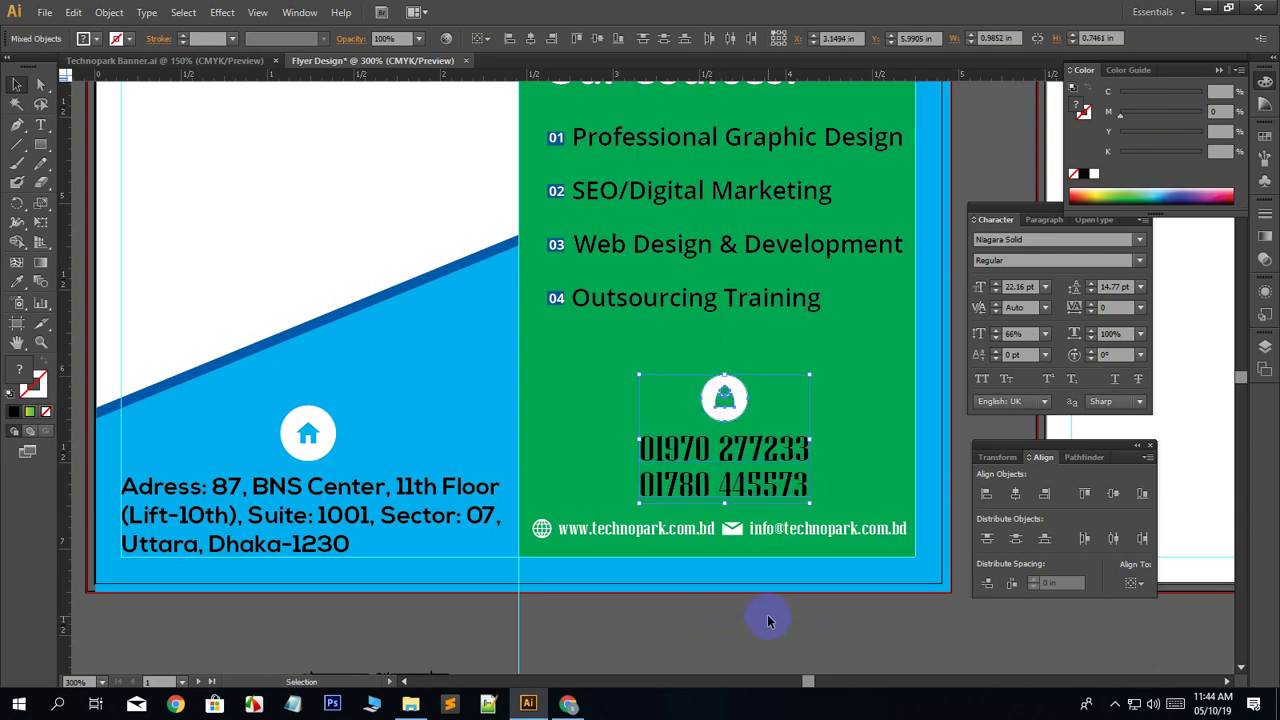
pyautogui.rightClick(727, 452)
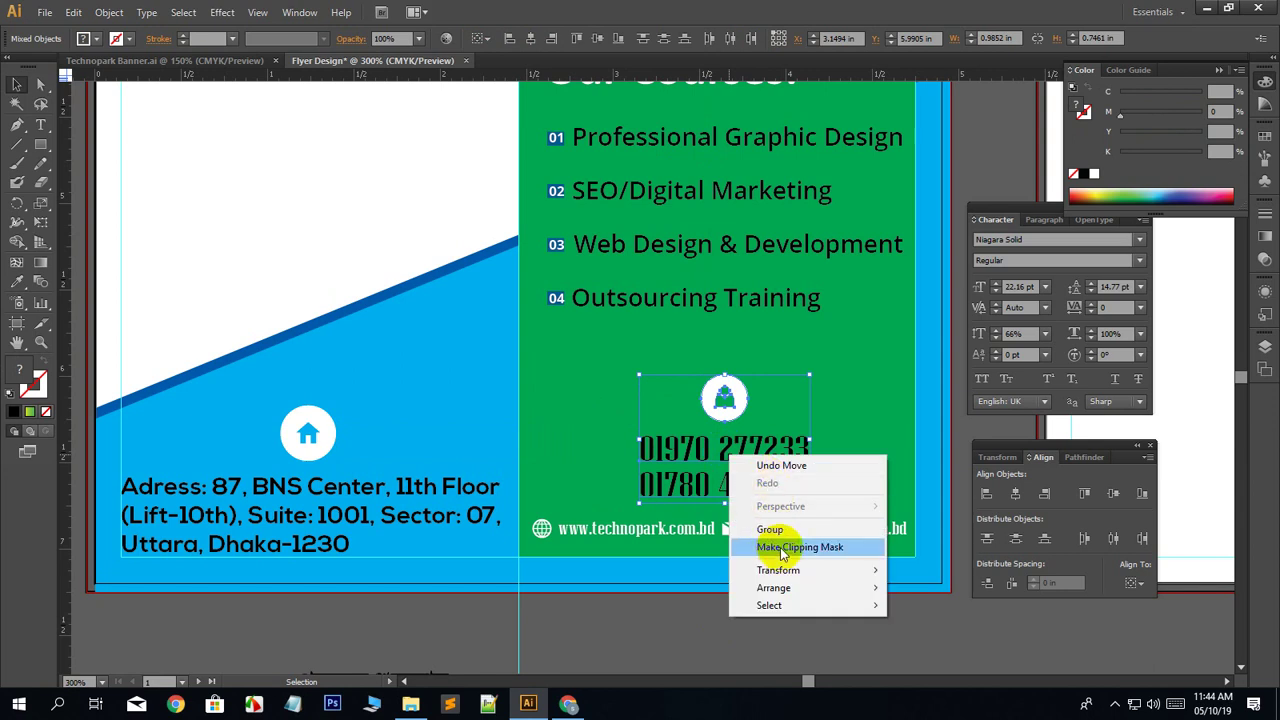
pyautogui.click(771, 523)
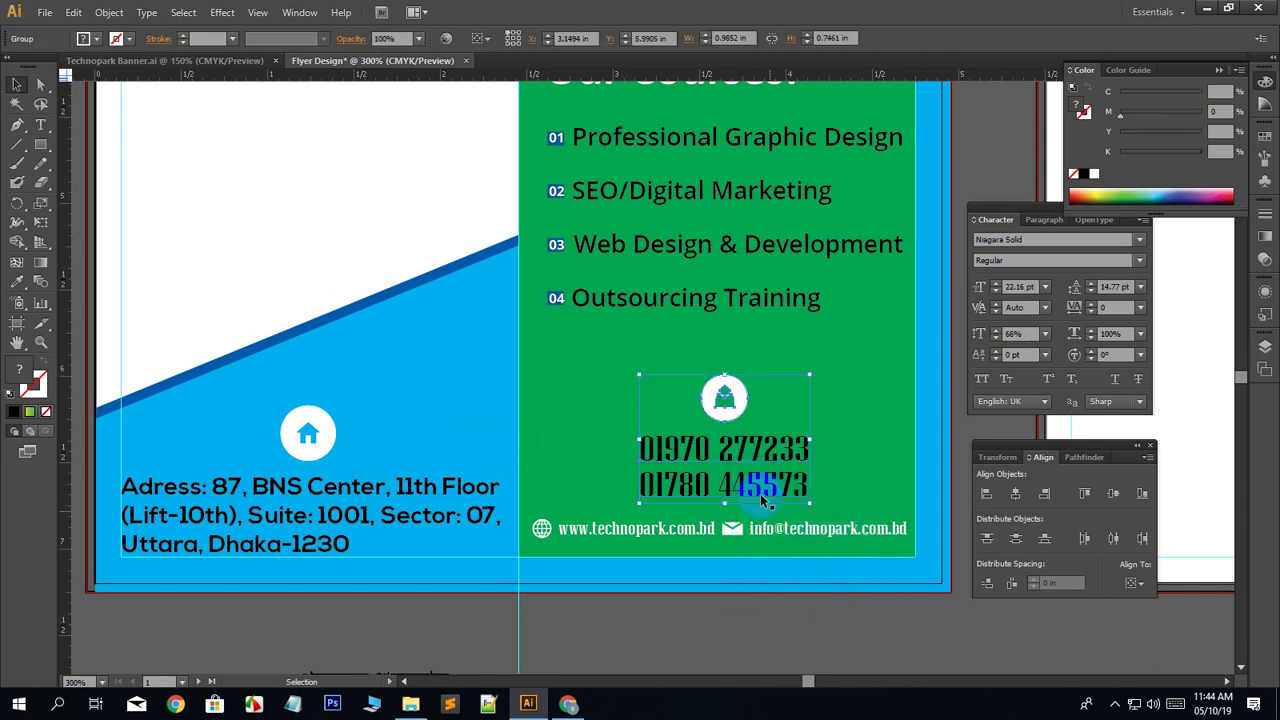
pyautogui.click(712, 606)
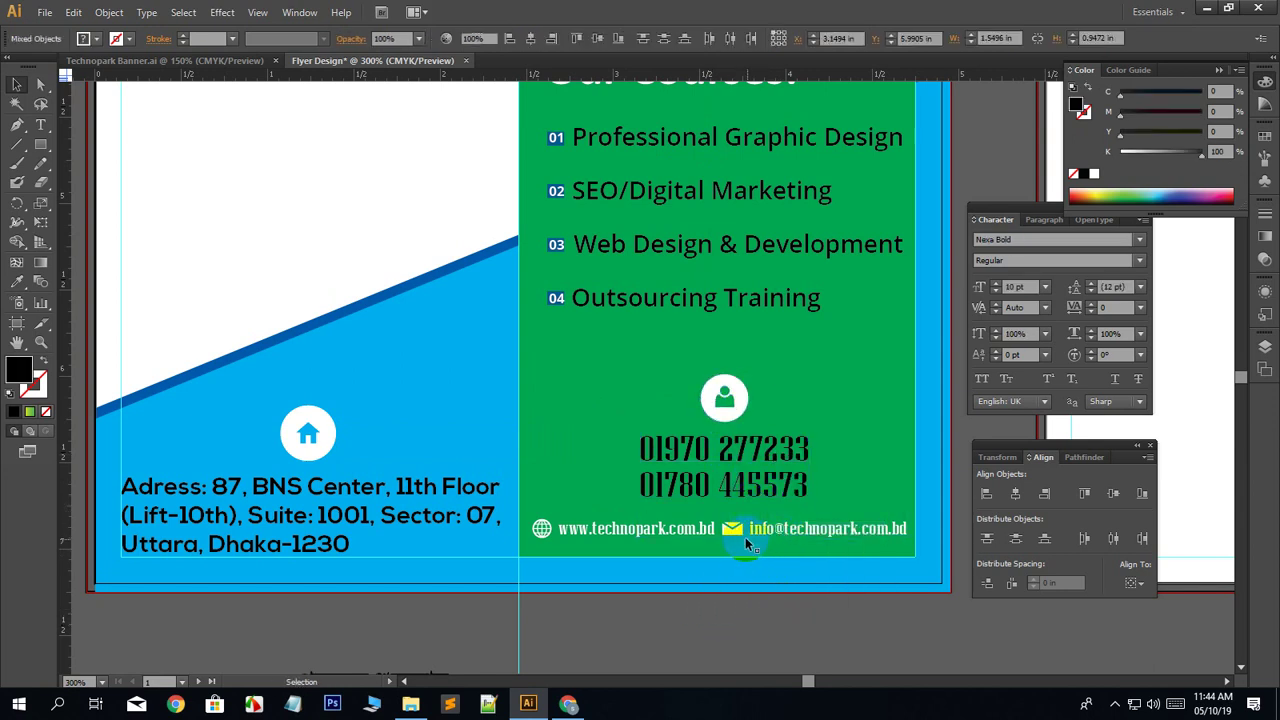
# Group the globe icon, website address, envelope icon and email address into one object.
pyautogui.moveTo(745, 537)
pyautogui.mouseDown()
pyautogui.moveTo(762, 543)
pyautogui.moveTo(747, 536)
pyautogui.mouseUp()
pyautogui.keyDown('shift'); pyautogui.click(802, 527); pyautogui.keyUp('shift')
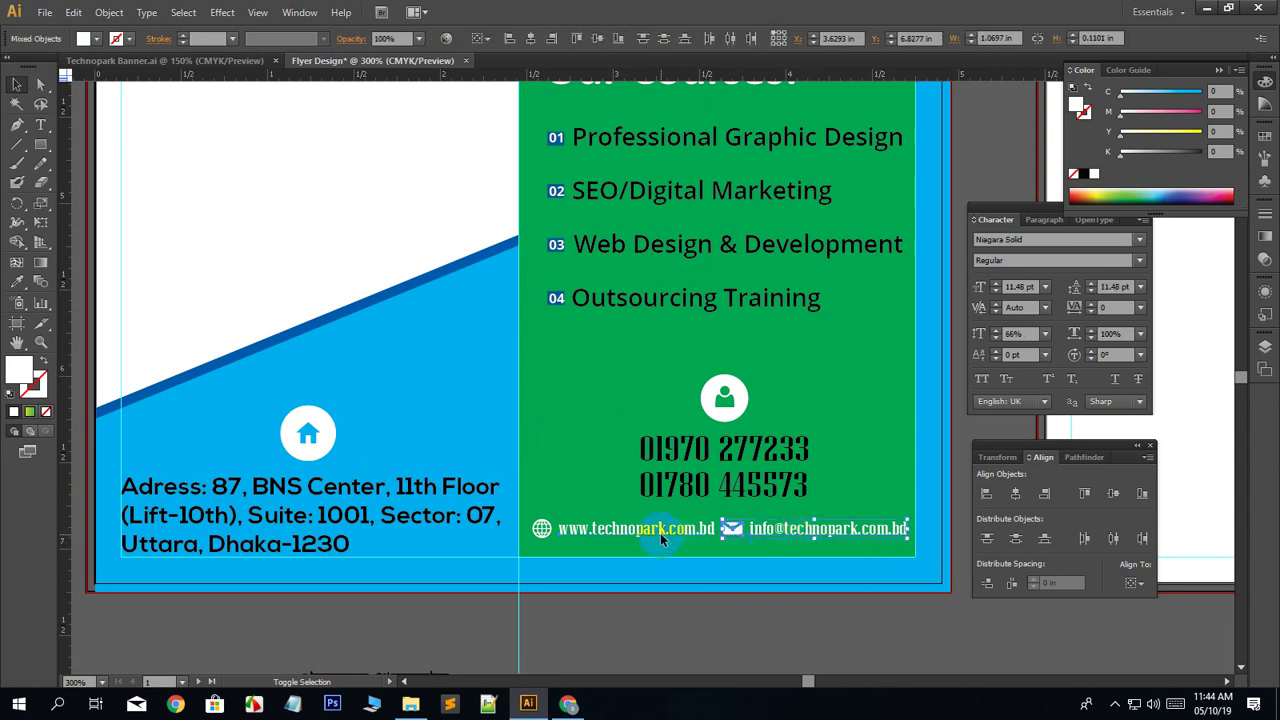
pyautogui.keyDown('shift'); pyautogui.click(660, 533); pyautogui.keyUp('shift')
pyautogui.keyDown('shift'); pyautogui.click(549, 532); pyautogui.keyUp('shift')
pyautogui.keyDown('shift'); pyautogui.click(549, 532); pyautogui.keyUp('shift')
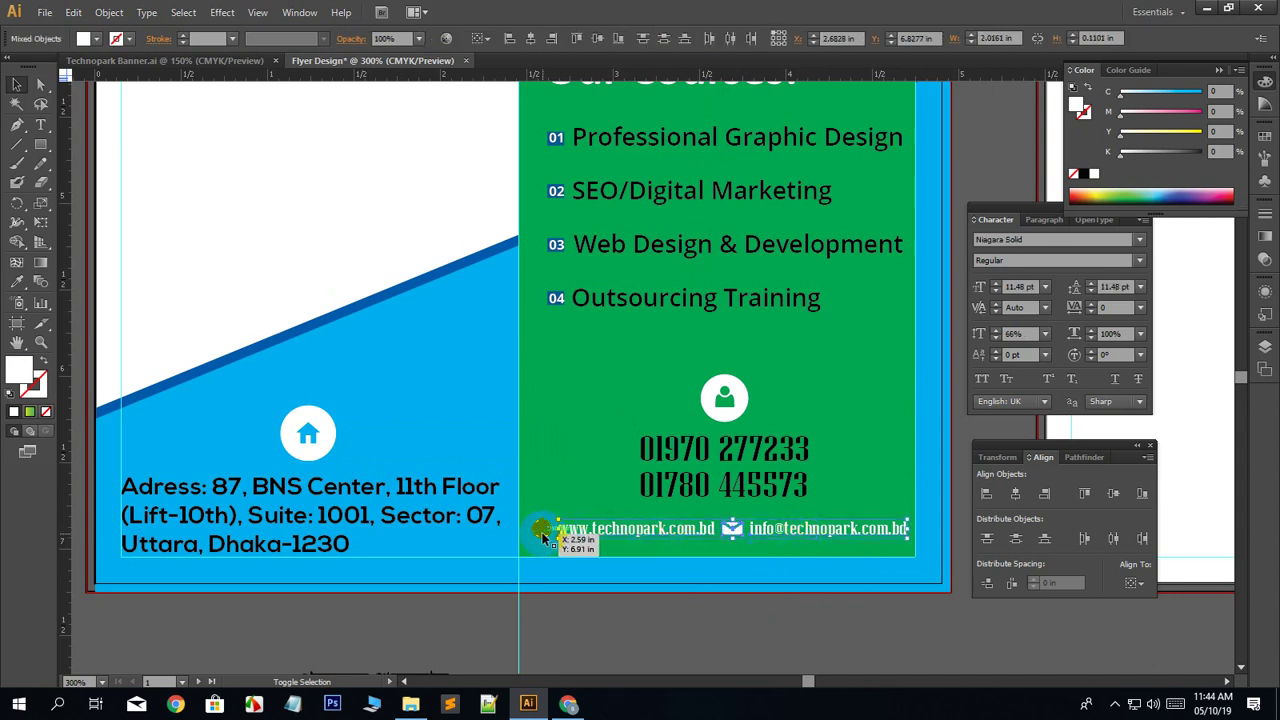
pyautogui.rightClick(650, 528)
pyautogui.click(689, 443)
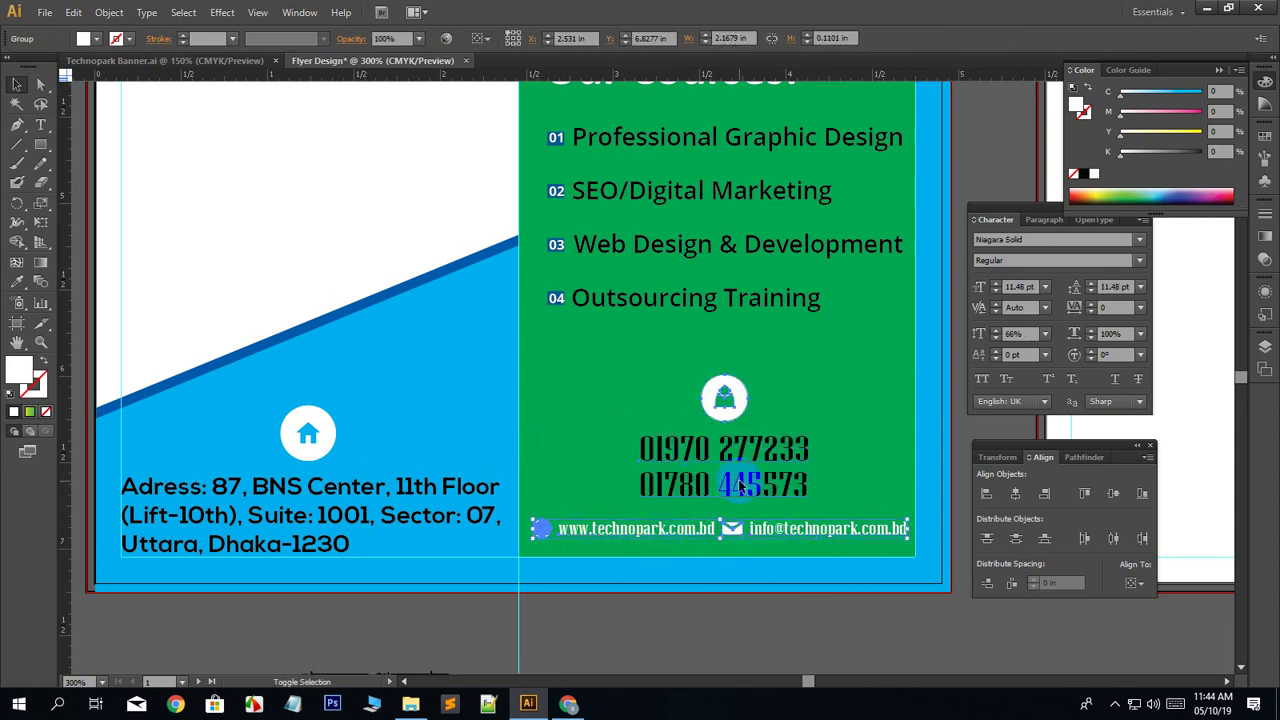
# Align the phone group and the website row on their horizontal centres and nudge both slightly left within the green panel.
pyautogui.keyDown('shift'); pyautogui.click(740, 485); pyautogui.keyUp('shift')
pyautogui.click(1017, 495)
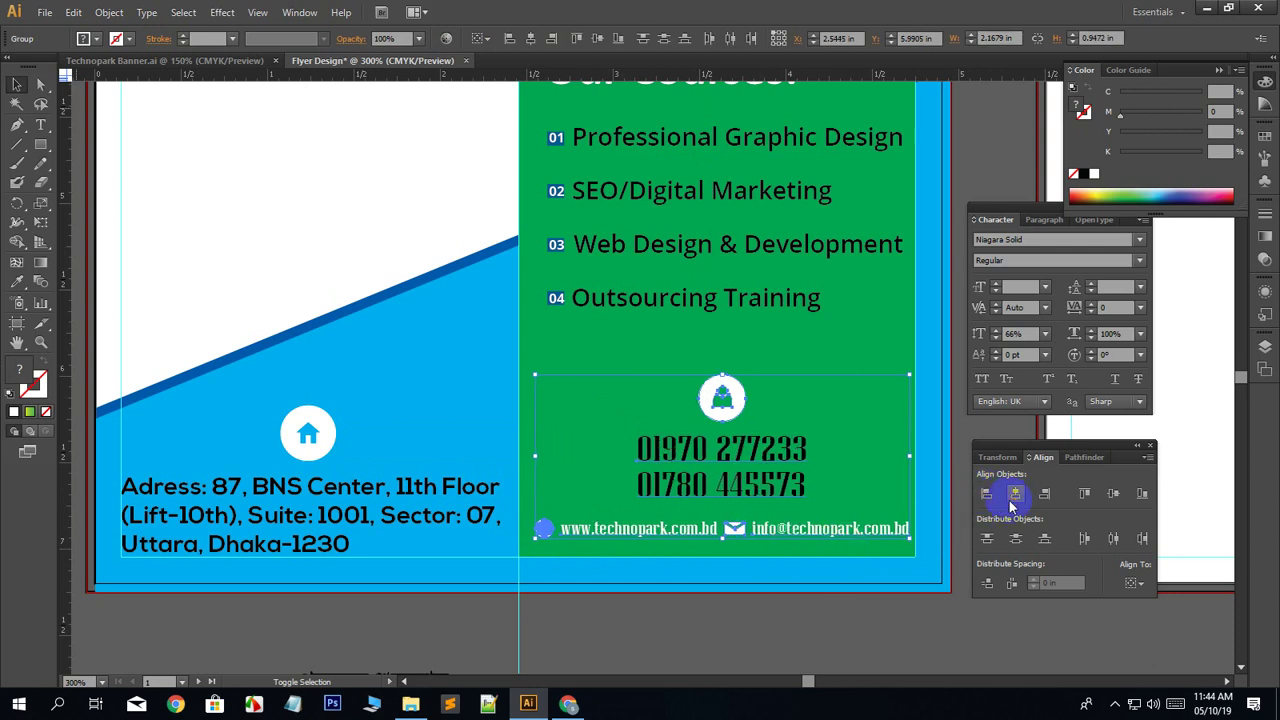
pyautogui.press('Left')
pyautogui.press('Left')
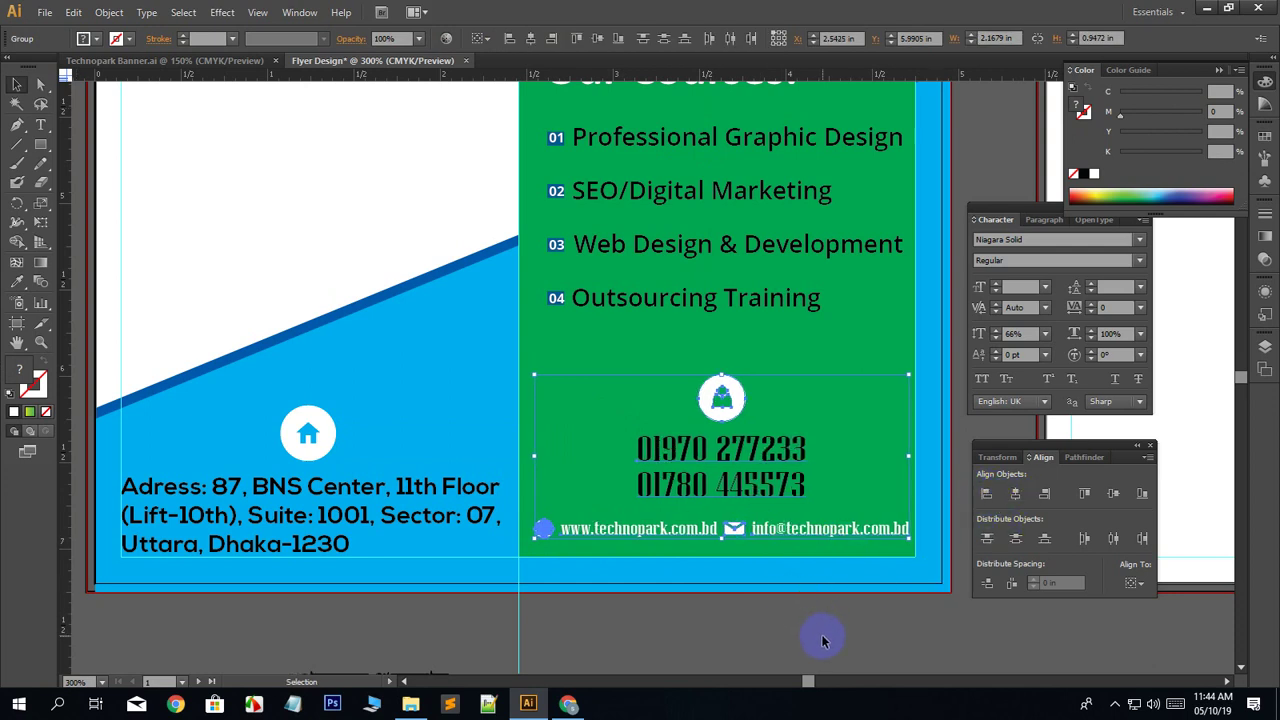
pyautogui.press('Left')
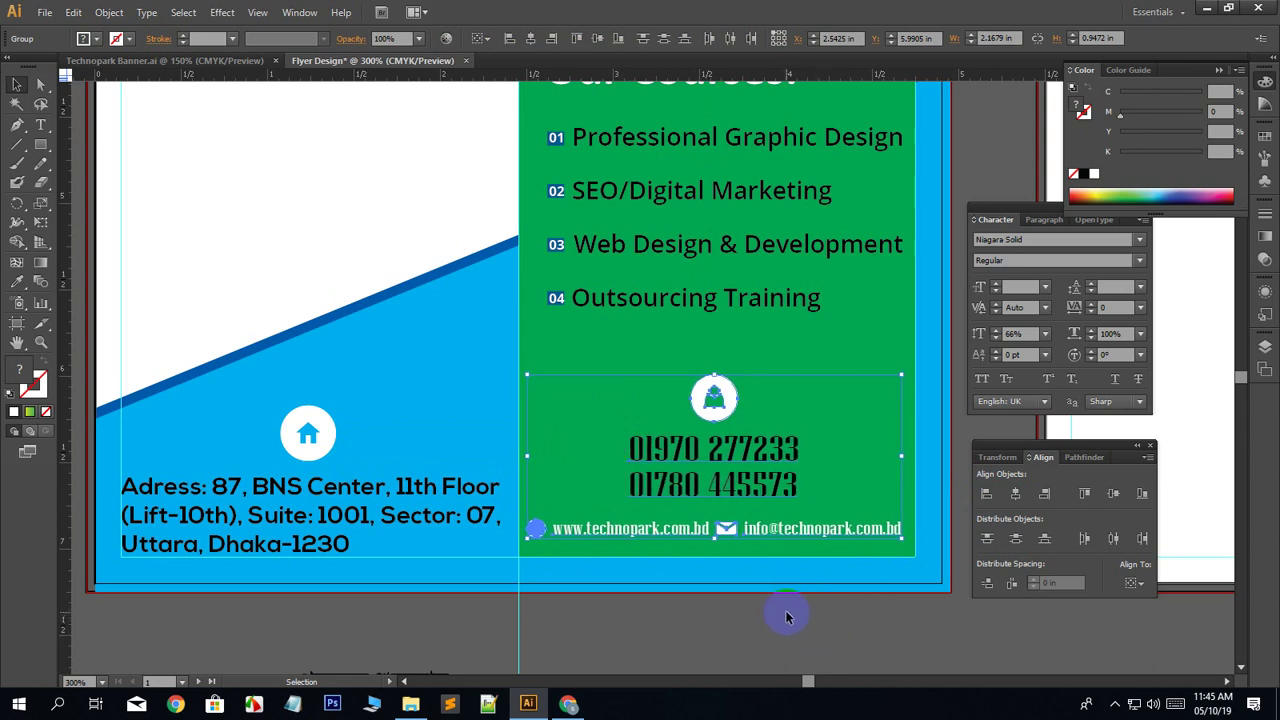
# Examine the flyer's overall layout from the logo and slogan down to the course list and contact details.
pyautogui.click(800, 634)
pyautogui.hotkey('ctrl', '-')
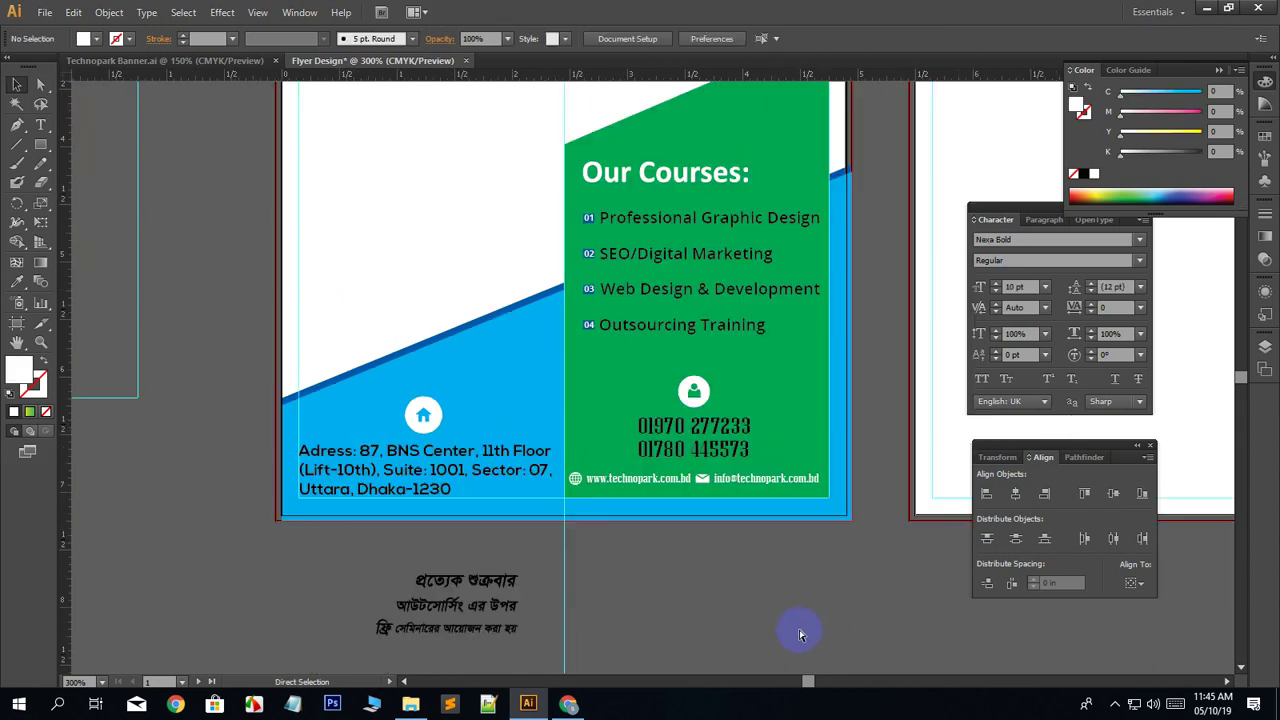
pyautogui.hotkey('ctrl', '-')
pyautogui.scroll(1, 818, 601)
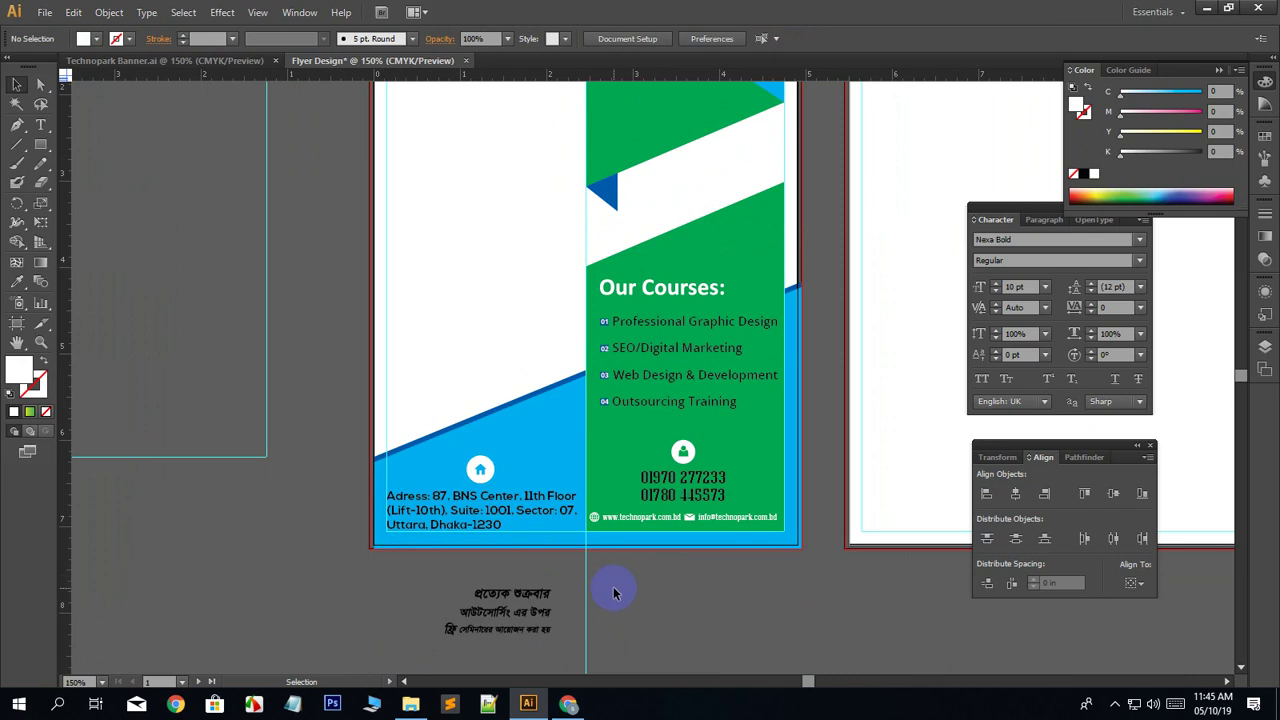
pyautogui.scroll(-1, 612, 591)
pyautogui.scroll(-1, 680, 595)
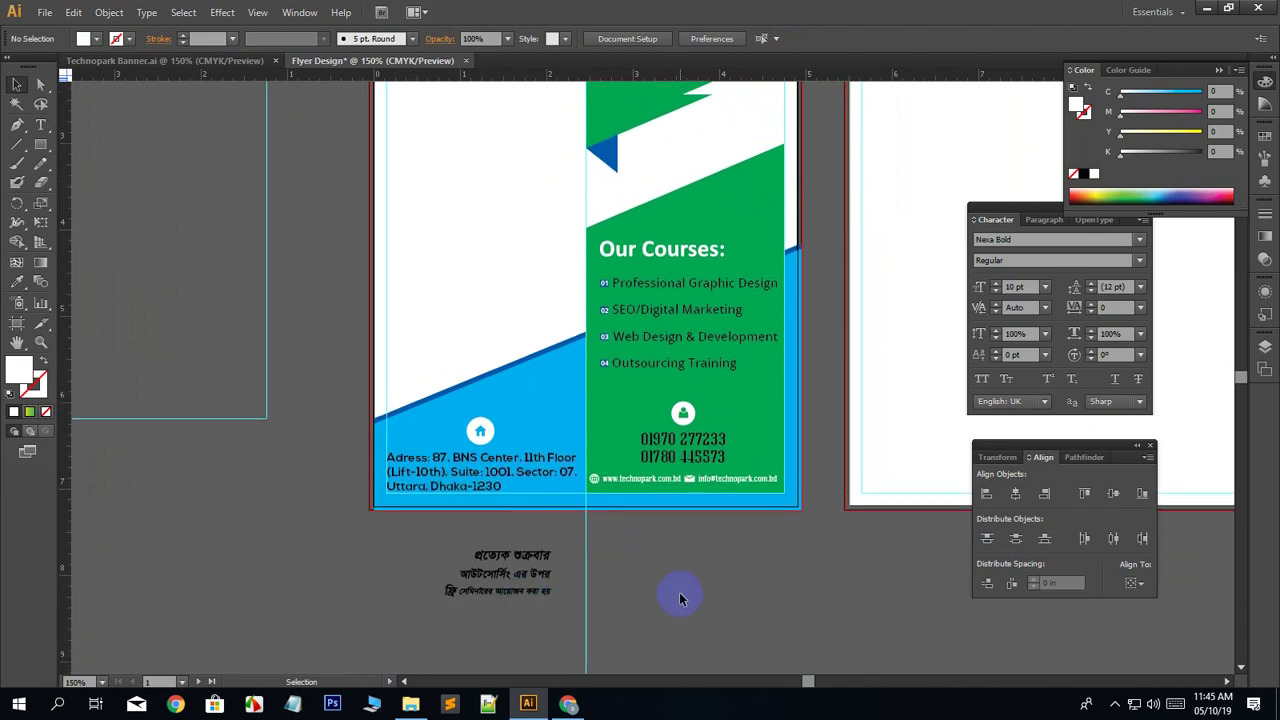
pyautogui.scroll(5, 680, 598)
pyautogui.scroll(-1, 681, 594)
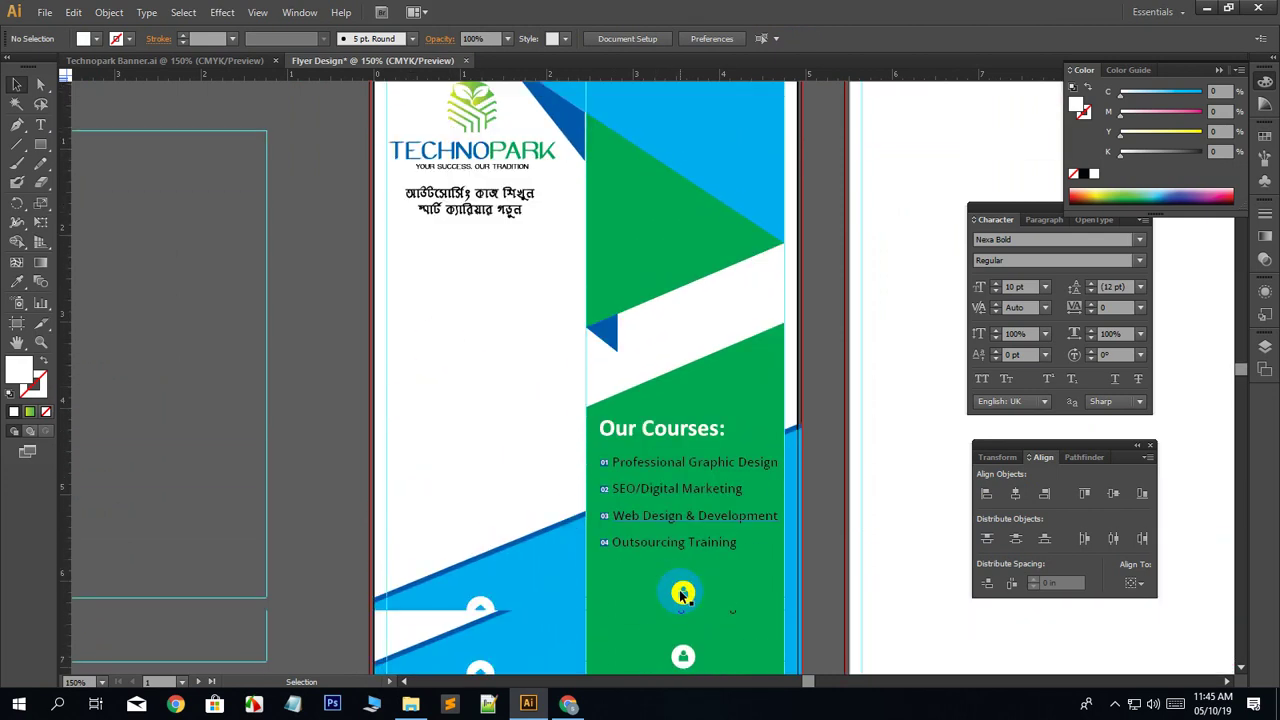
pyautogui.scroll(-4, 681, 594)
pyautogui.scroll(3, 680, 594)
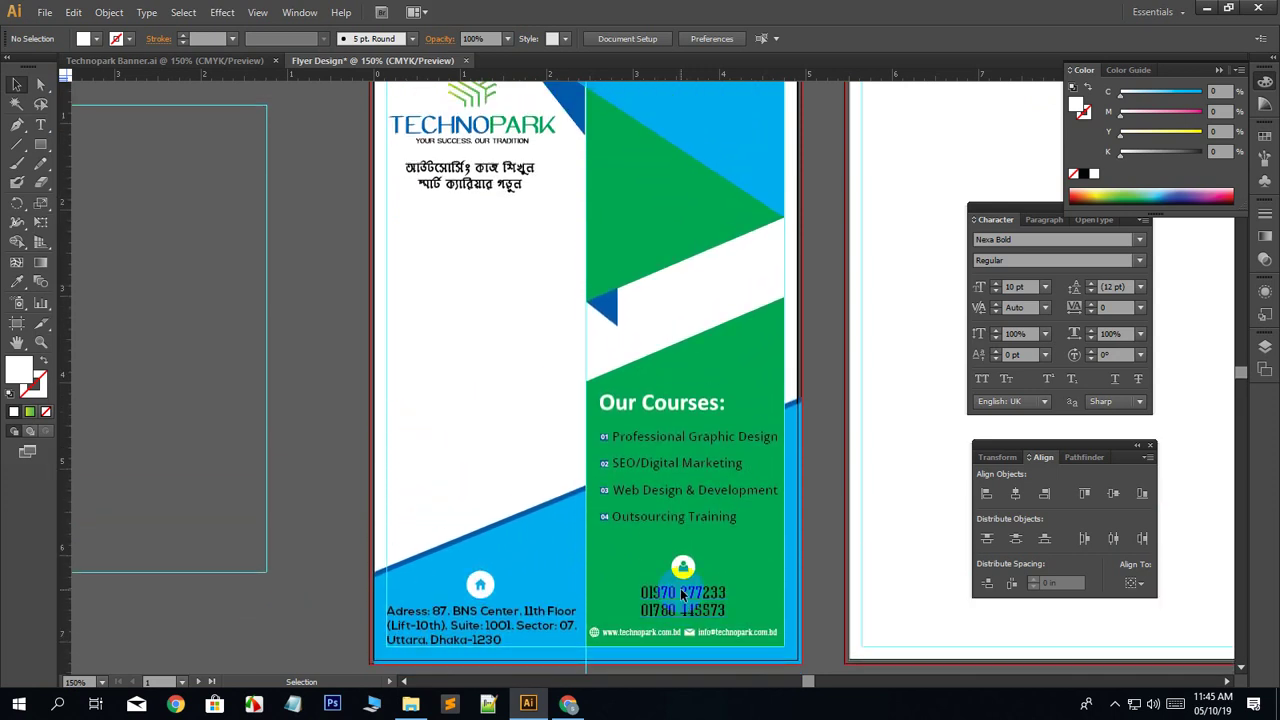
pyautogui.scroll(1, 680, 588)
pyautogui.scroll(-3, 680, 588)
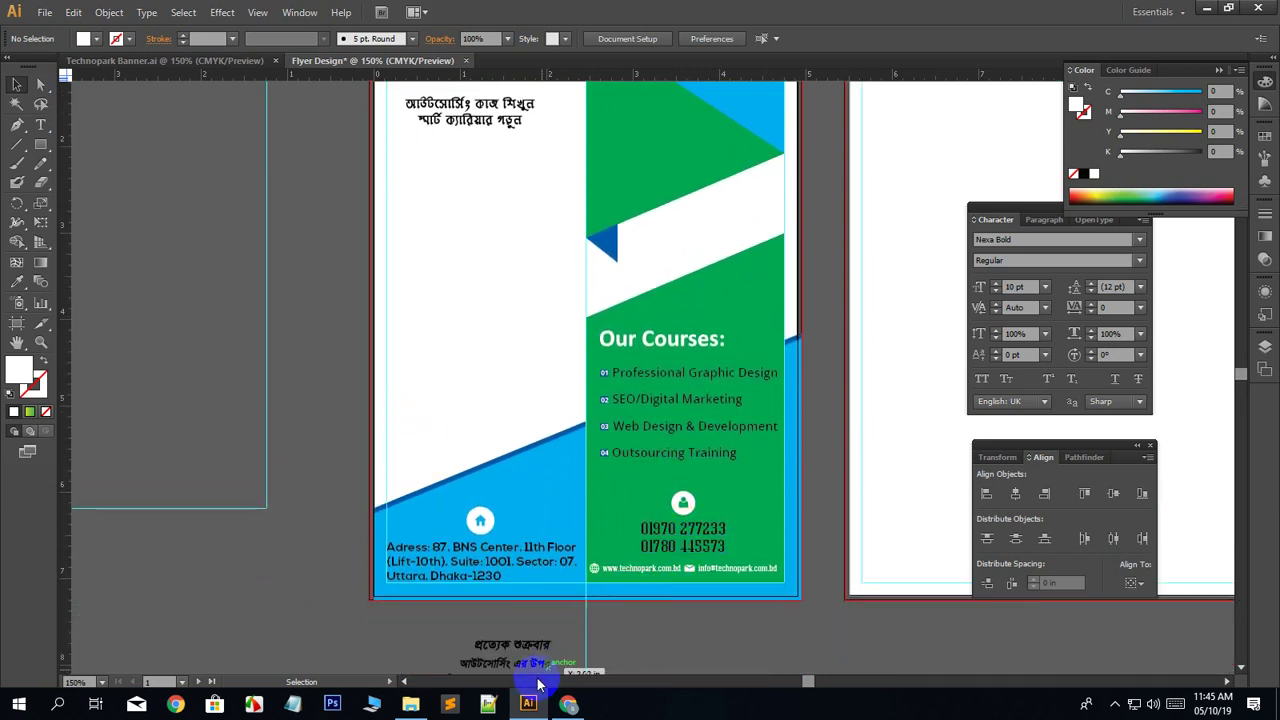
pyautogui.scroll(-1, 537, 684)
# Group the three Bangla seminar text lines below the flyer into one object.
pyautogui.click(400, 591)
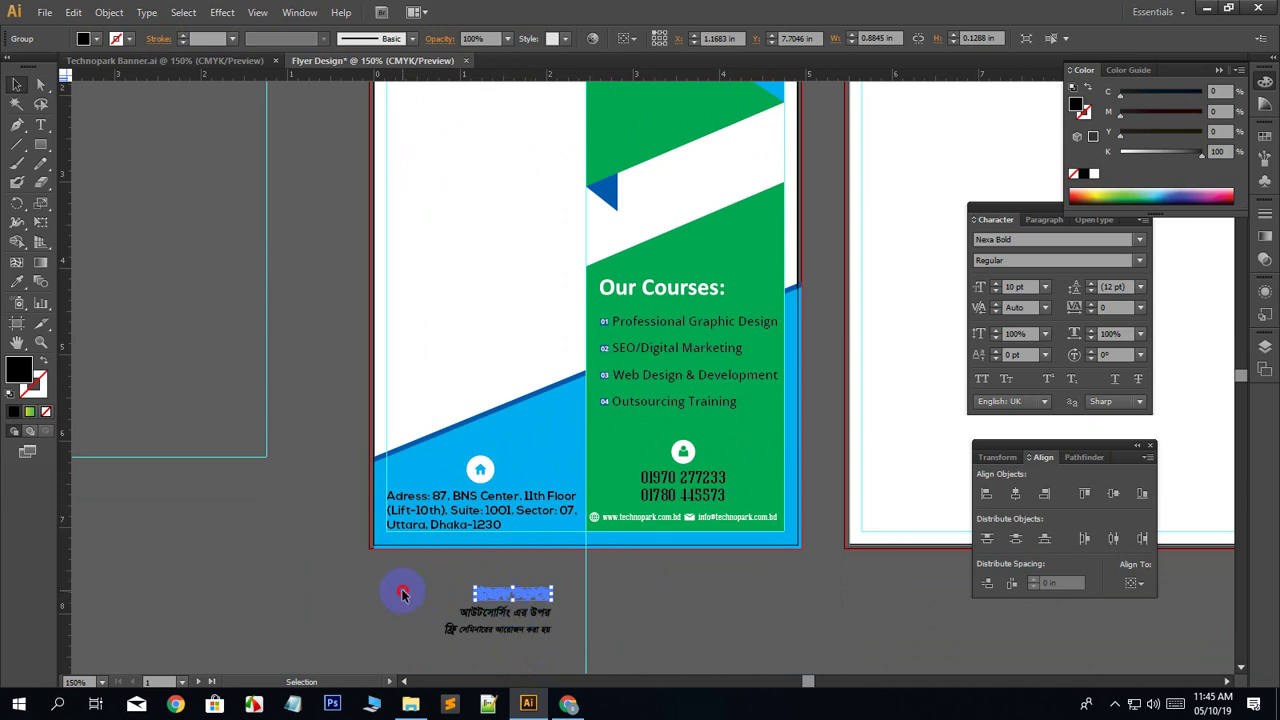
pyautogui.scroll(-1, 417, 582)
pyautogui.moveTo(565, 627); pyautogui.dragTo(561, 627)
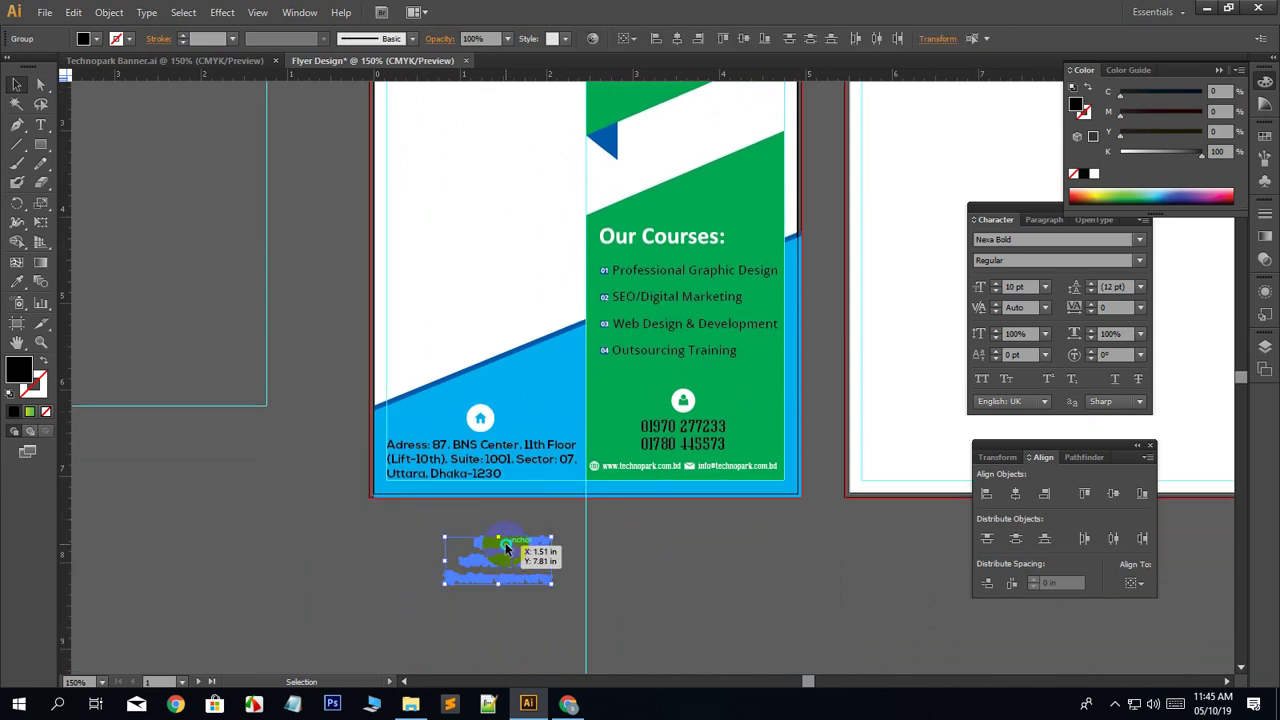
pyautogui.rightClick(505, 542)
pyautogui.click(551, 452)
pyautogui.click(421, 612)
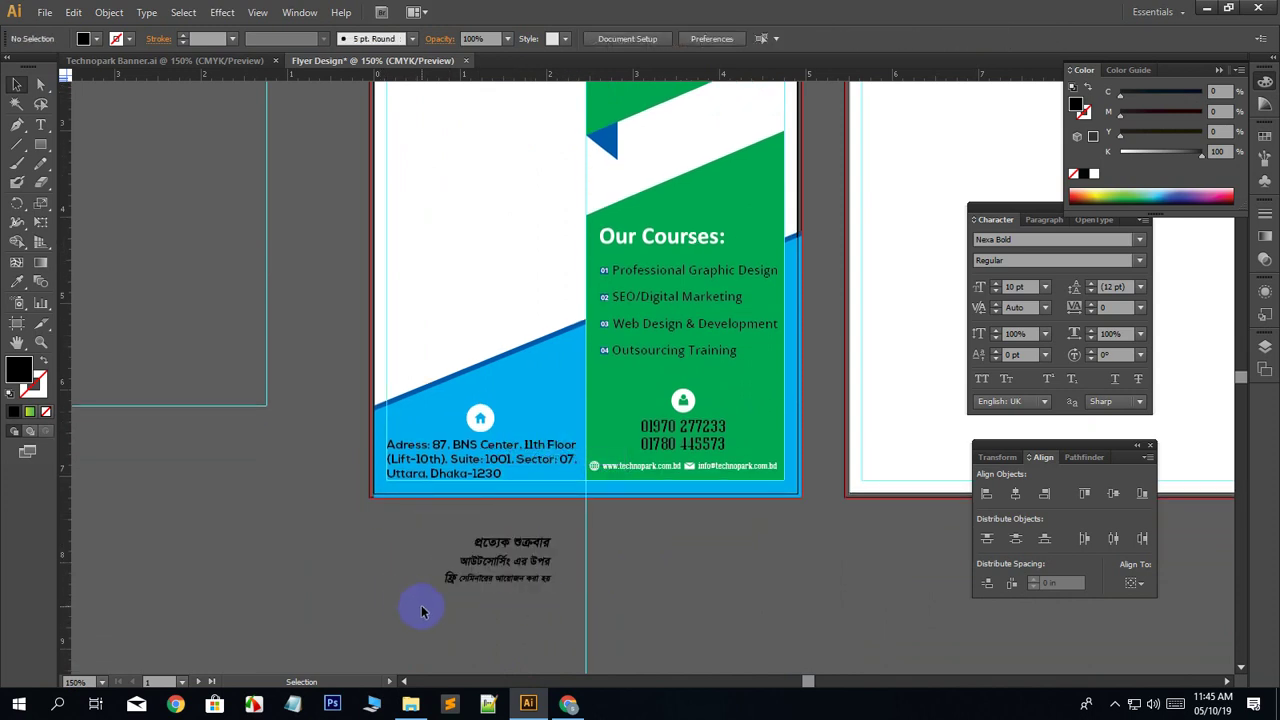
# Move the grouped Bangla seminar text into the flyer's white area just above the slanted blue shape.
pyautogui.scroll(2, 421, 612)
pyautogui.moveTo(480, 660); pyautogui.dragTo(473, 434)
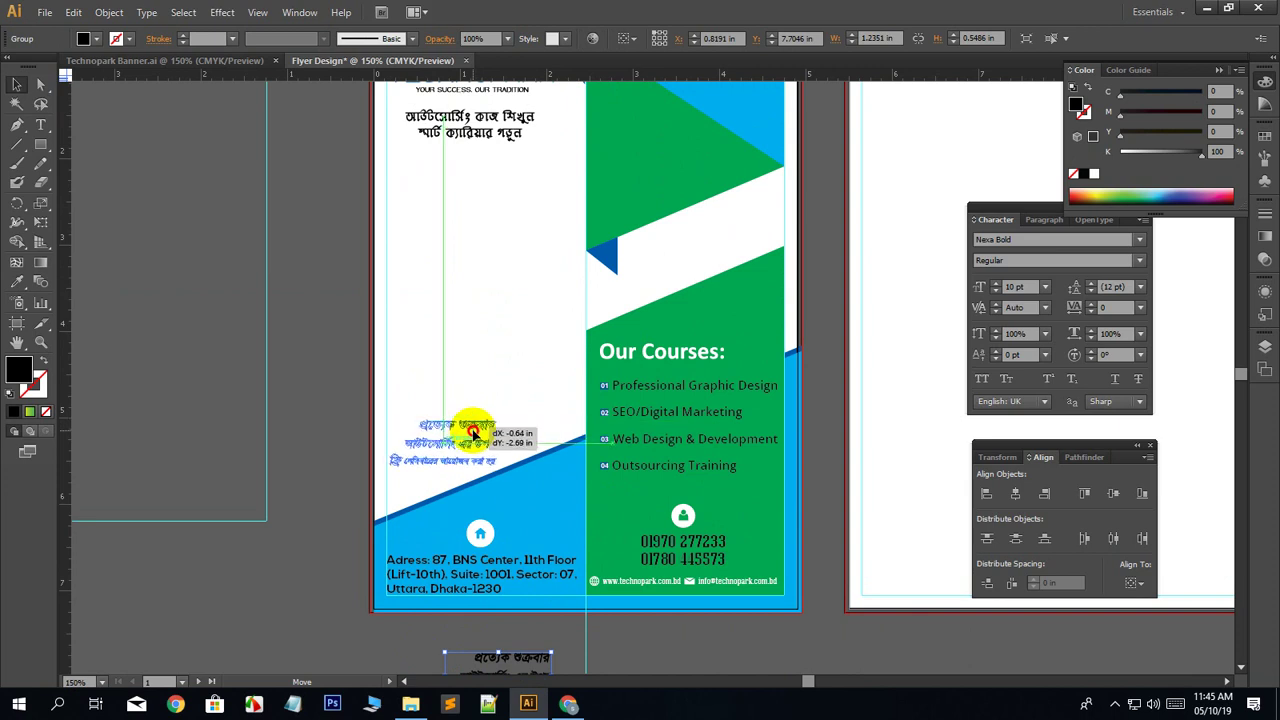
pyautogui.moveTo(474, 430); pyautogui.dragTo(474, 430)
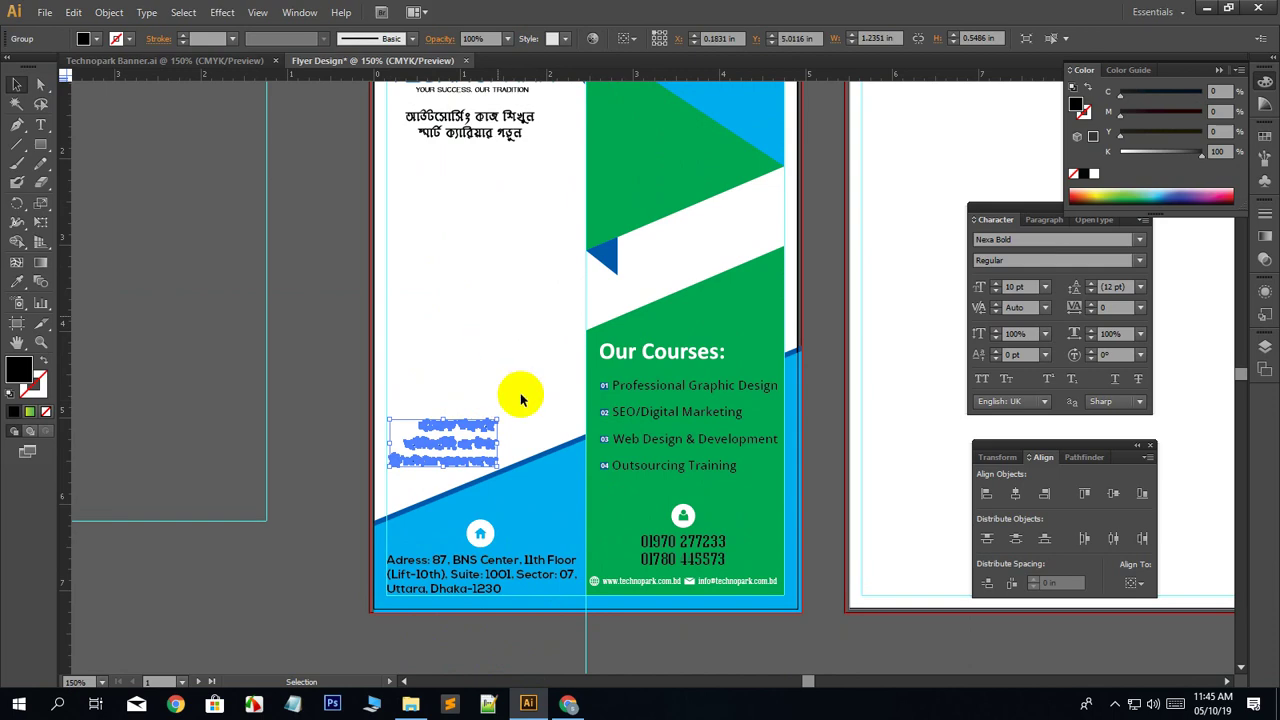
pyautogui.click(520, 394)
pyautogui.scroll(2, 543, 600)
pyautogui.scroll(1, 543, 557)
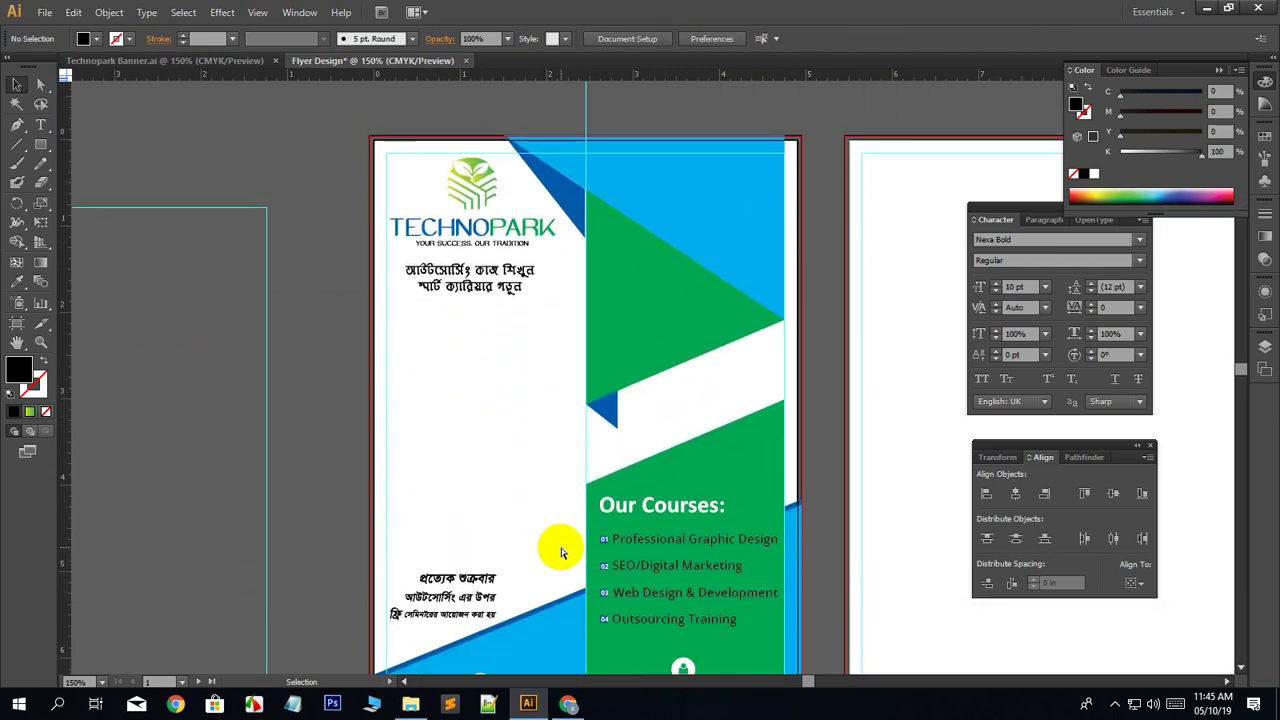
# Bring the green-outlined classroom photo group from the banner artwork to the empty canvas above and beside the flyer.
pyautogui.hotkey('ctrl', '-')
pyautogui.press('space')
pyautogui.moveTo(409, 429); pyautogui.dragTo(263, 411)
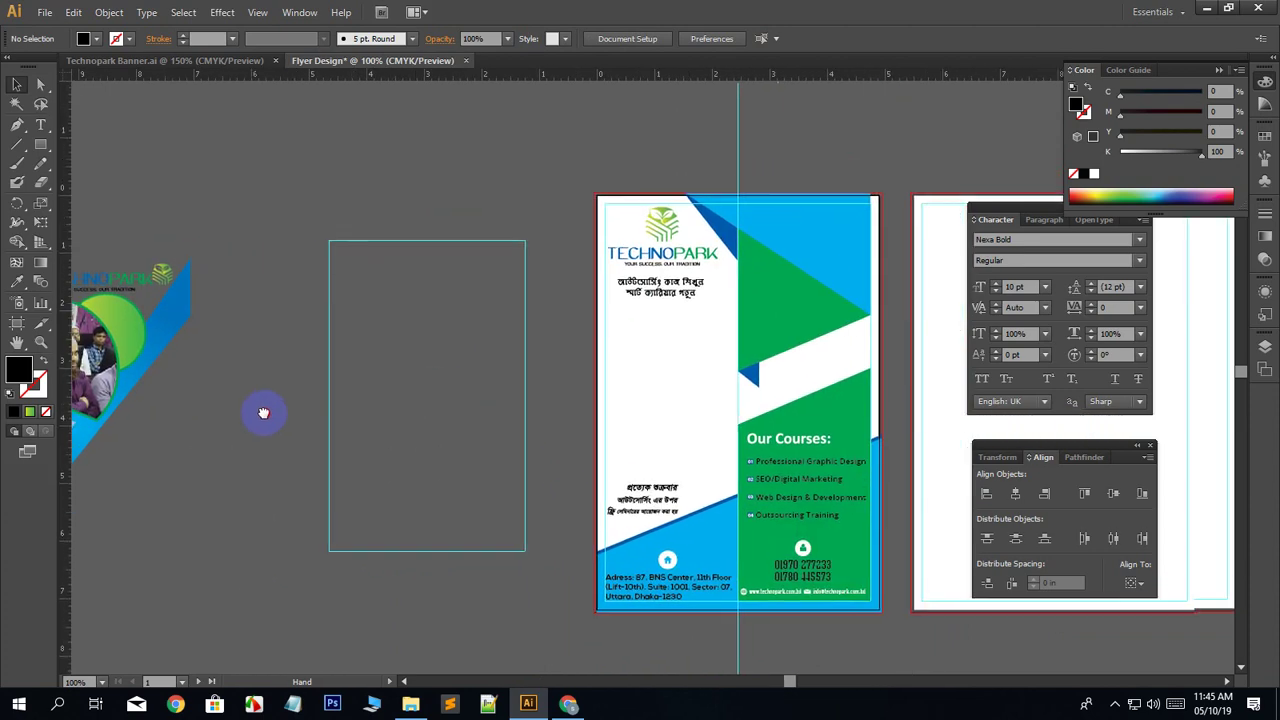
pyautogui.moveTo(591, 392); pyautogui.dragTo(627, 413)
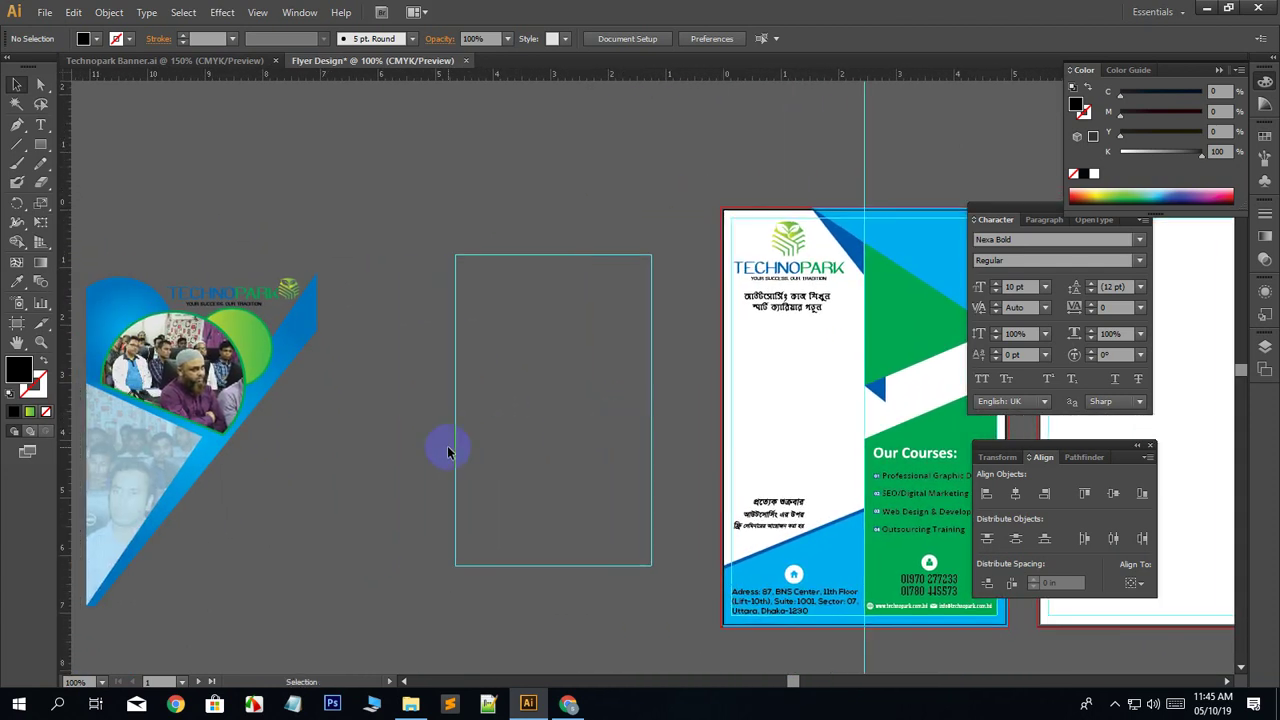
pyautogui.click(186, 365)
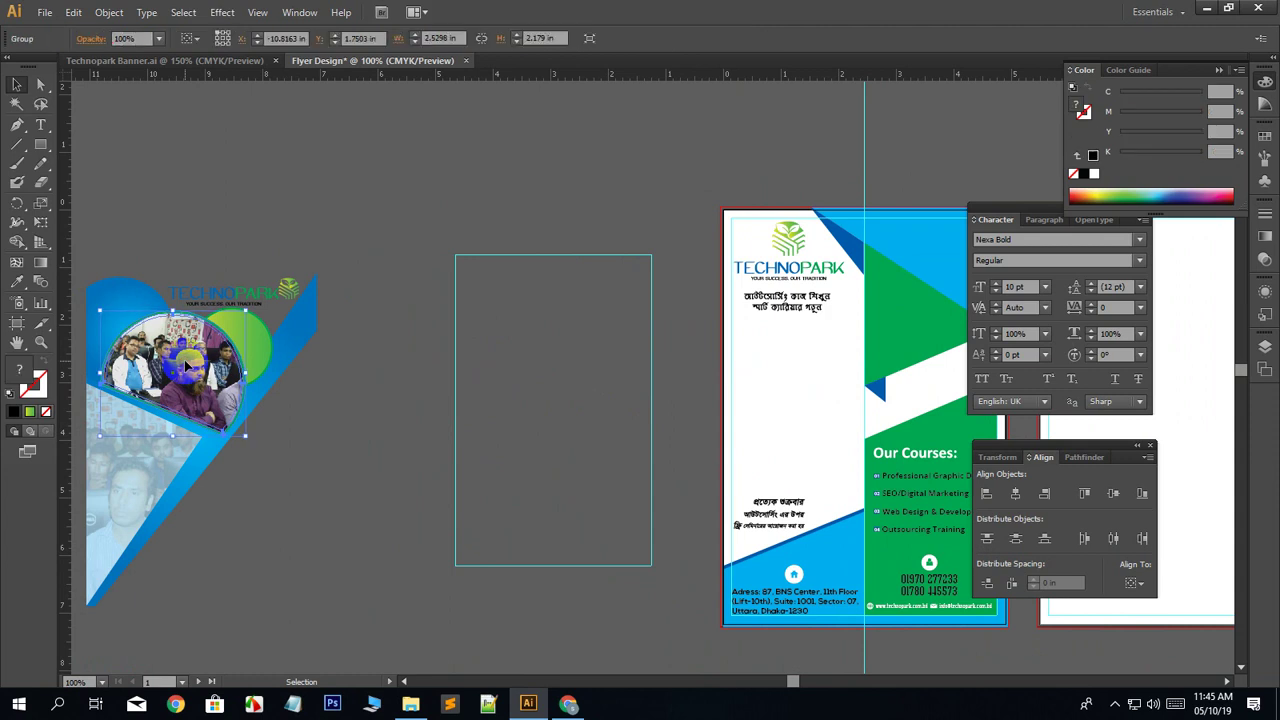
pyautogui.moveTo(208, 370); pyautogui.dragTo(582, 156)
pyautogui.moveTo(600, 226); pyautogui.dragTo(389, 337)
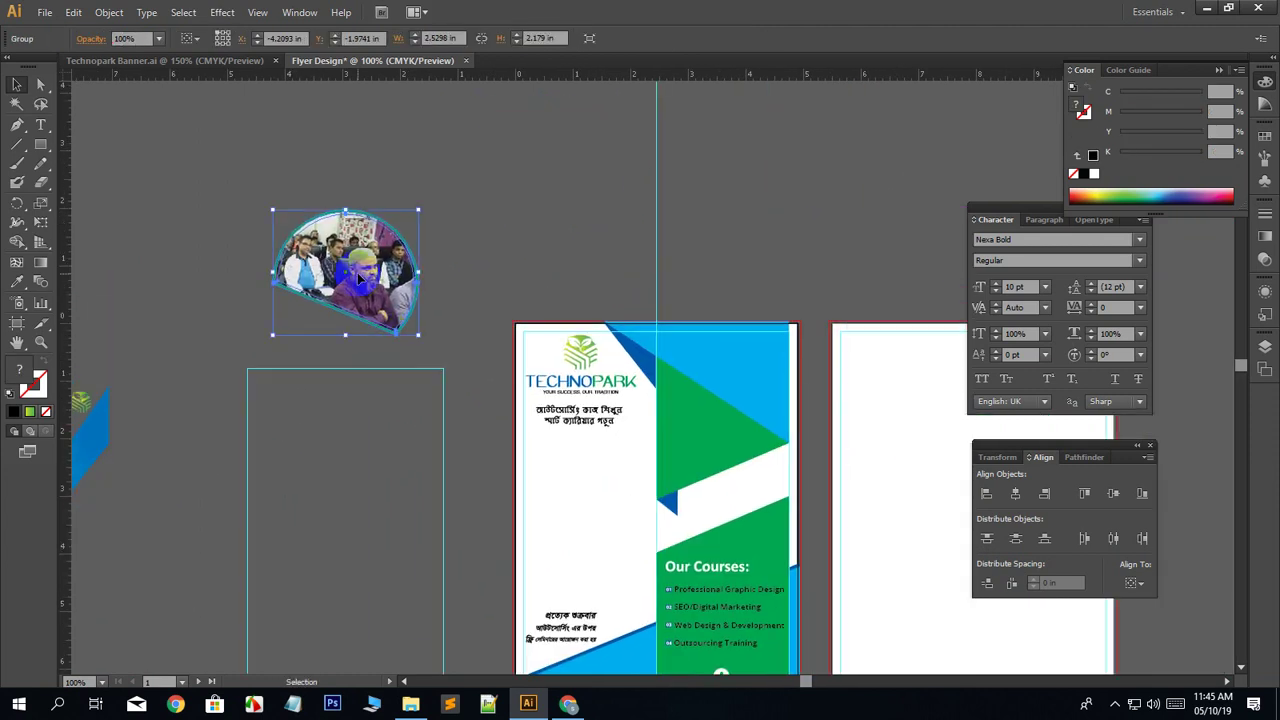
# Ungroup the classroom photo, pull it off its black backing shape and release its clipping mask.
pyautogui.rightClick(358, 274)
pyautogui.click(404, 366)
pyautogui.click(206, 357)
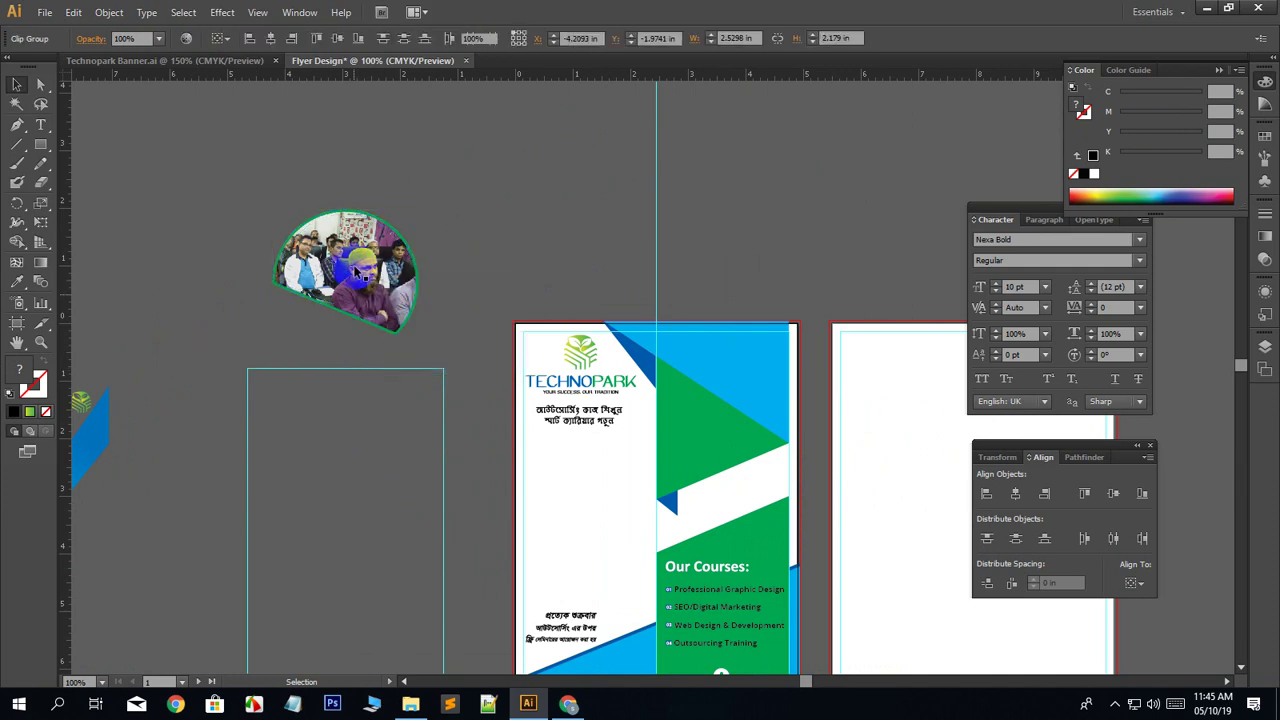
pyautogui.moveTo(356, 268); pyautogui.dragTo(497, 208)
pyautogui.rightClick(495, 208)
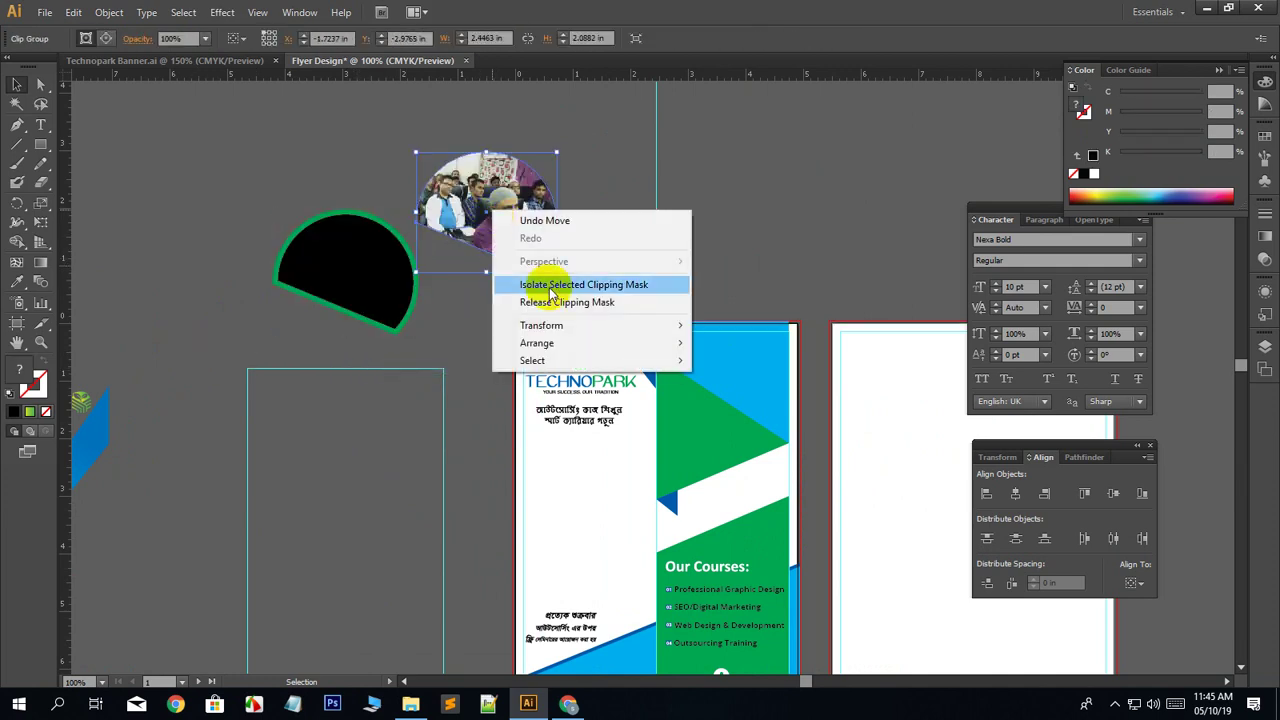
pyautogui.click(566, 288)
pyautogui.click(395, 254)
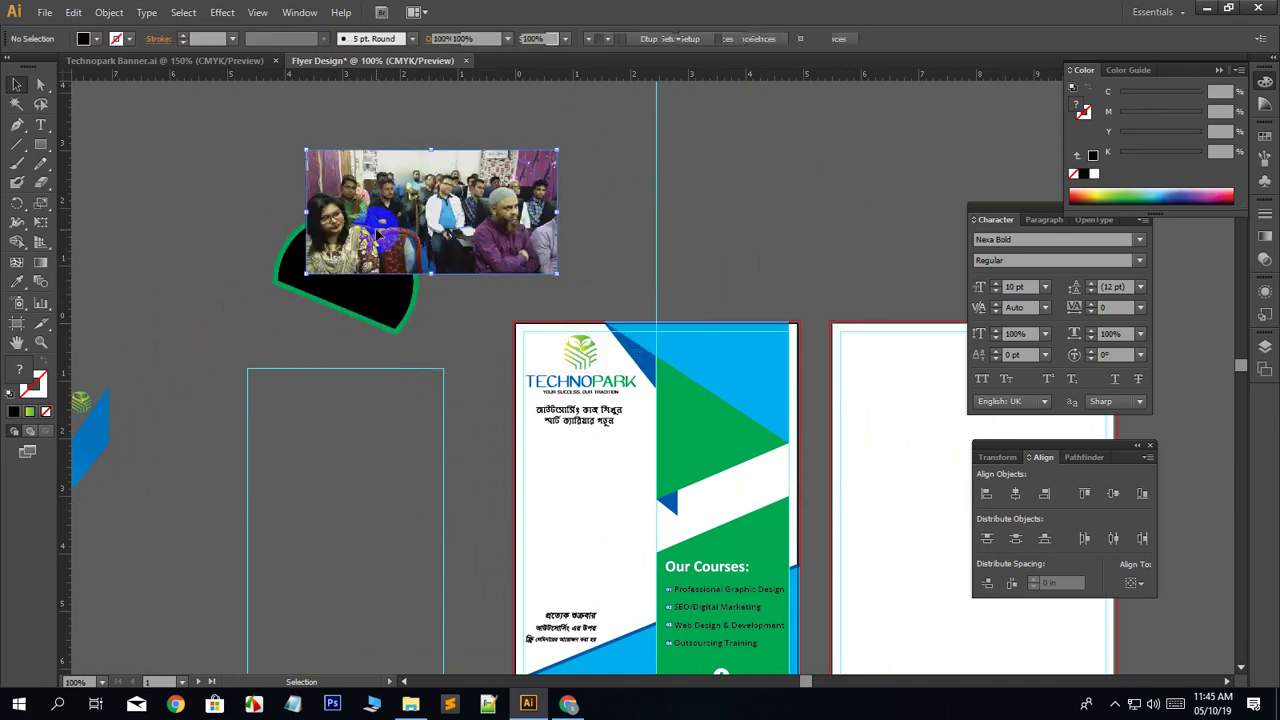
# Move the full classroom photo above the flyer and delete the leftover black shape with the green outline.
pyautogui.moveTo(395, 254); pyautogui.dragTo(705, 280)
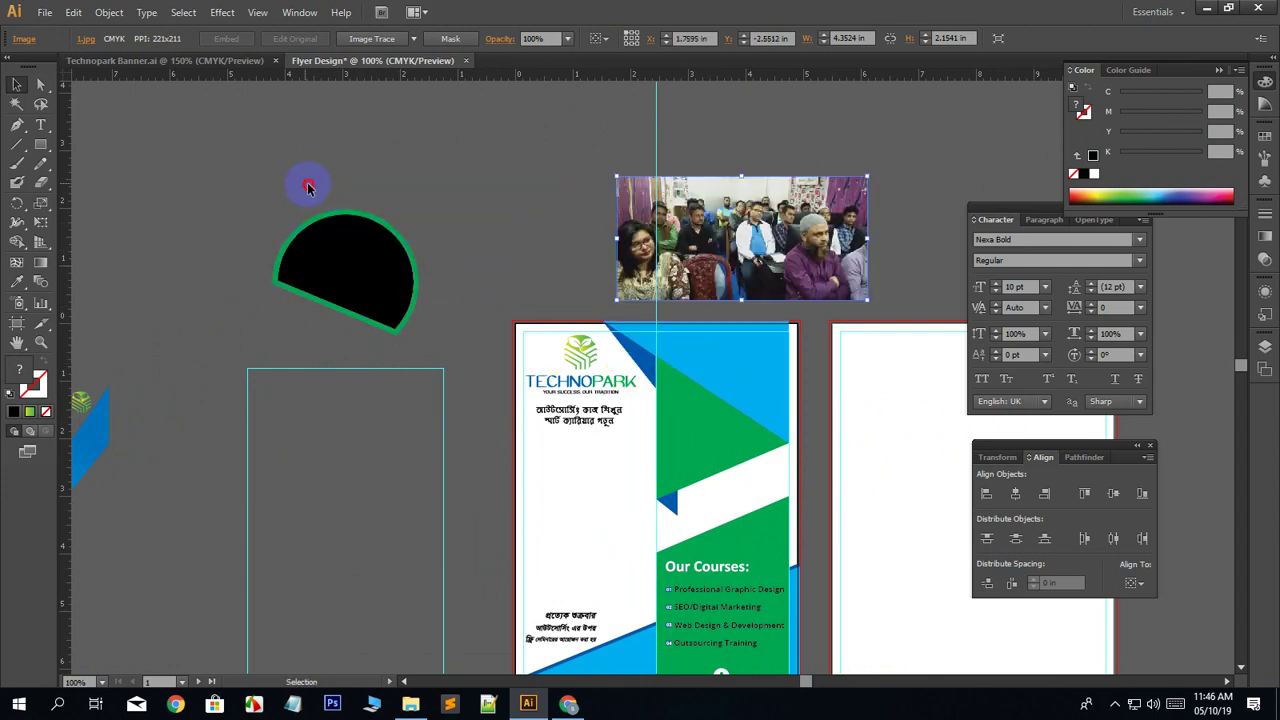
pyautogui.click(412, 312)
pyautogui.press('Delete')
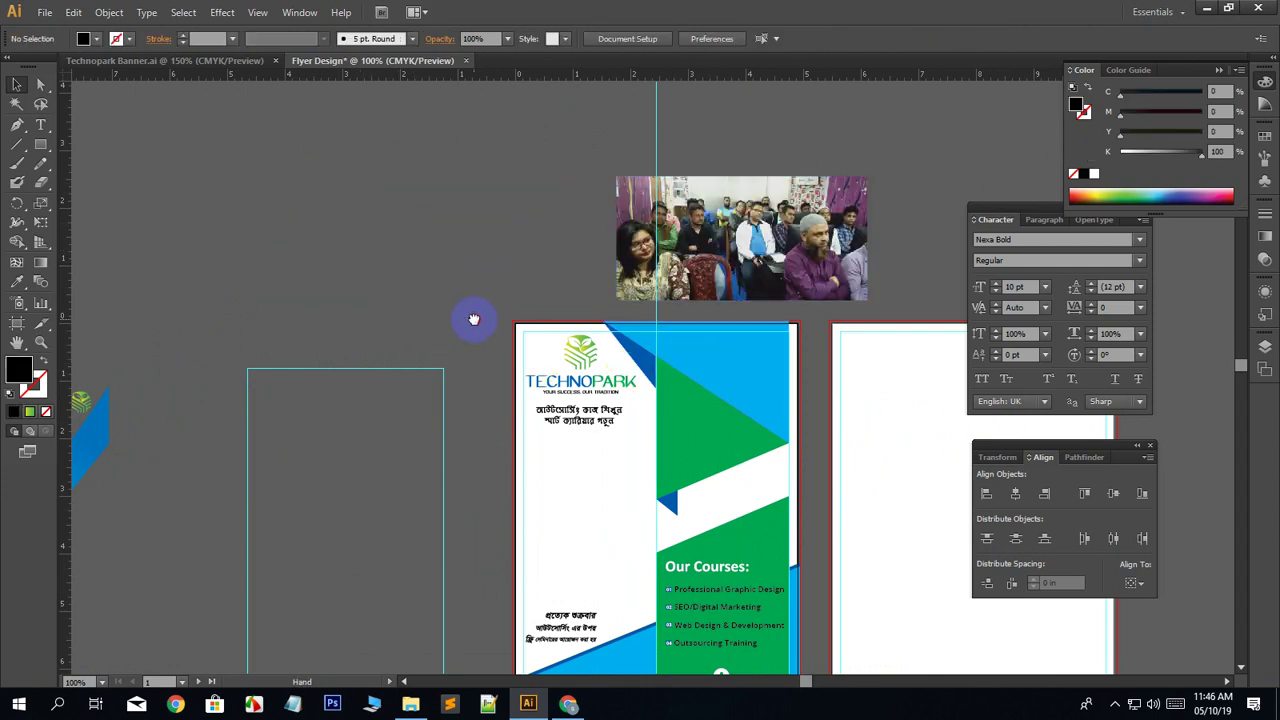
# Copy the green slanted shape from the flyer's upper part and position the copy over the classroom photo.
pyautogui.moveTo(474, 319); pyautogui.dragTo(266, 283)
pyautogui.click(465, 420)
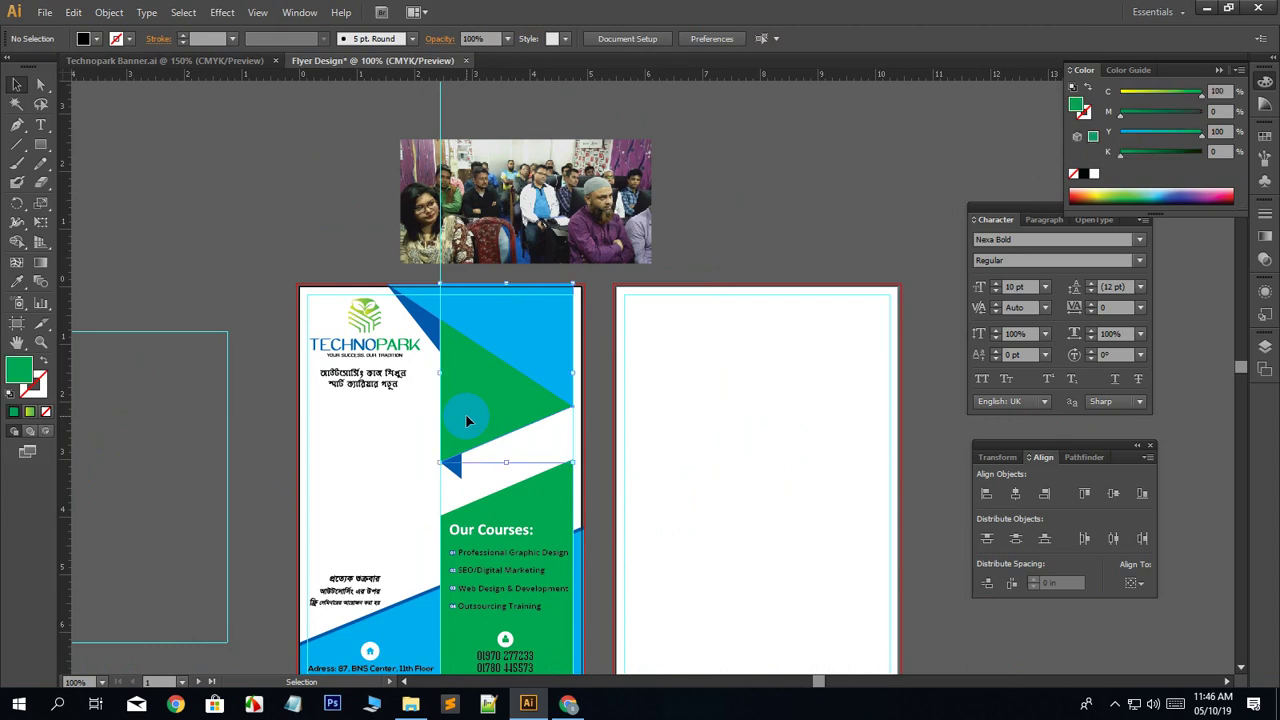
pyautogui.moveTo(475, 416); pyautogui.dragTo(776, 332)
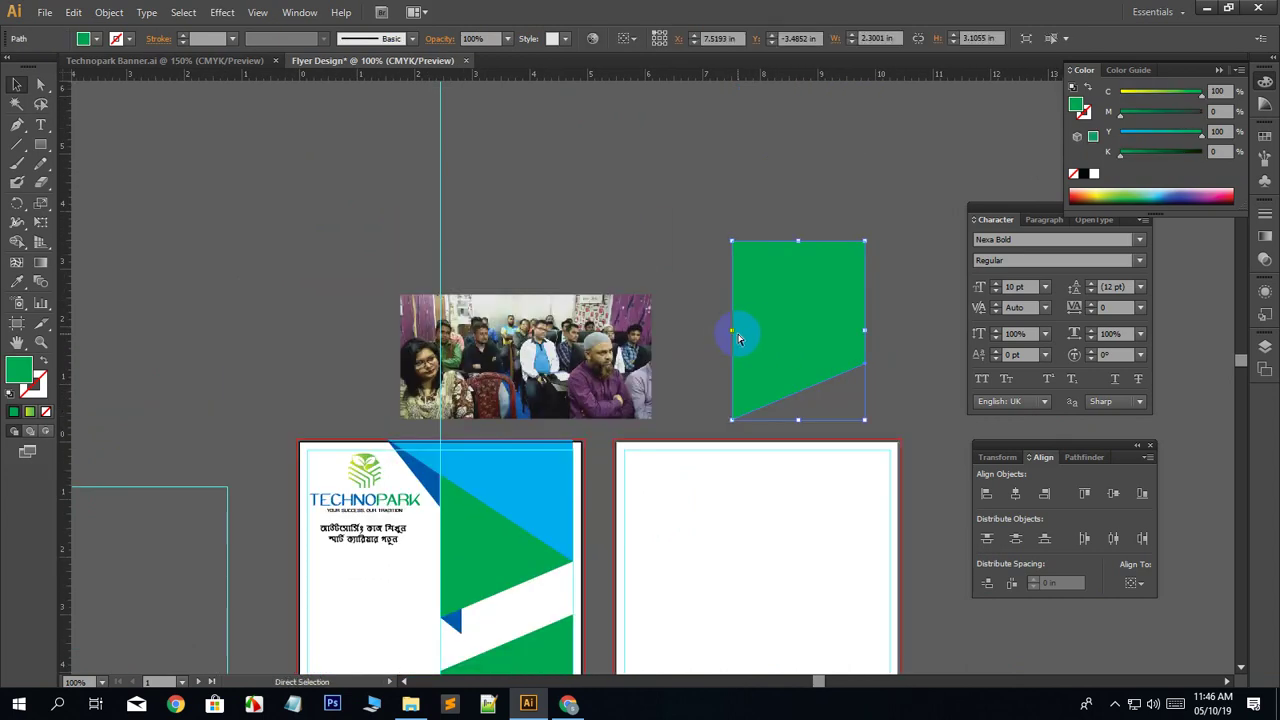
pyautogui.hotkey('ctrl', '+')
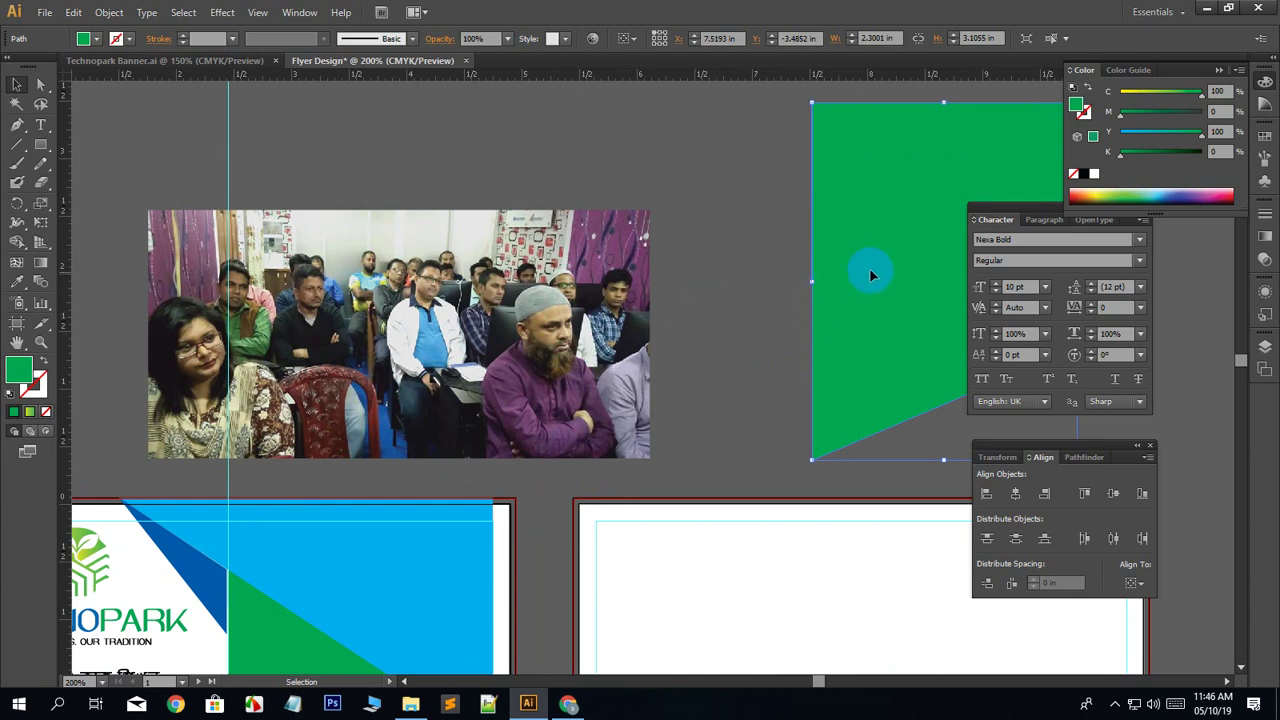
pyautogui.moveTo(870, 273)
pyautogui.mouseDown()
pyautogui.moveTo(362, 266)
pyautogui.moveTo(396, 272)
pyautogui.mouseUp()
# Swap the copied shape's fill and stroke to leave a green outline, and bring it in front of the photo.
pyautogui.scroll(1, 430, 340)
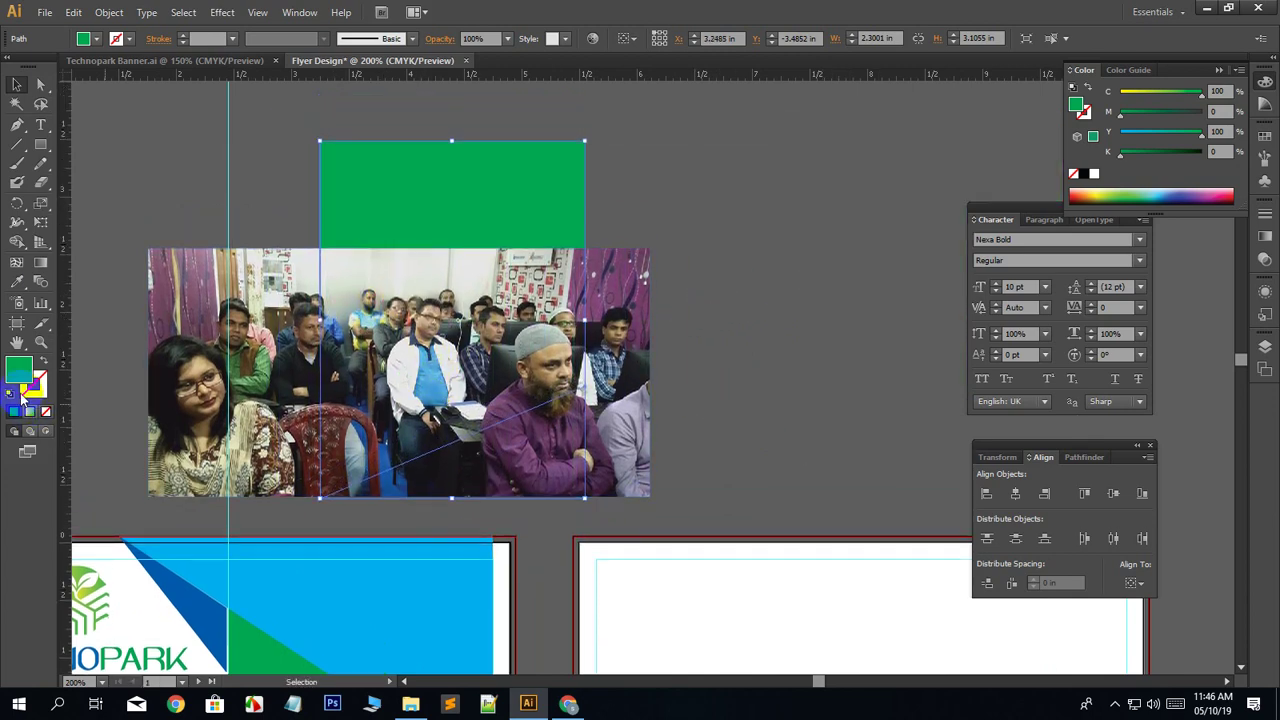
pyautogui.click(44, 361)
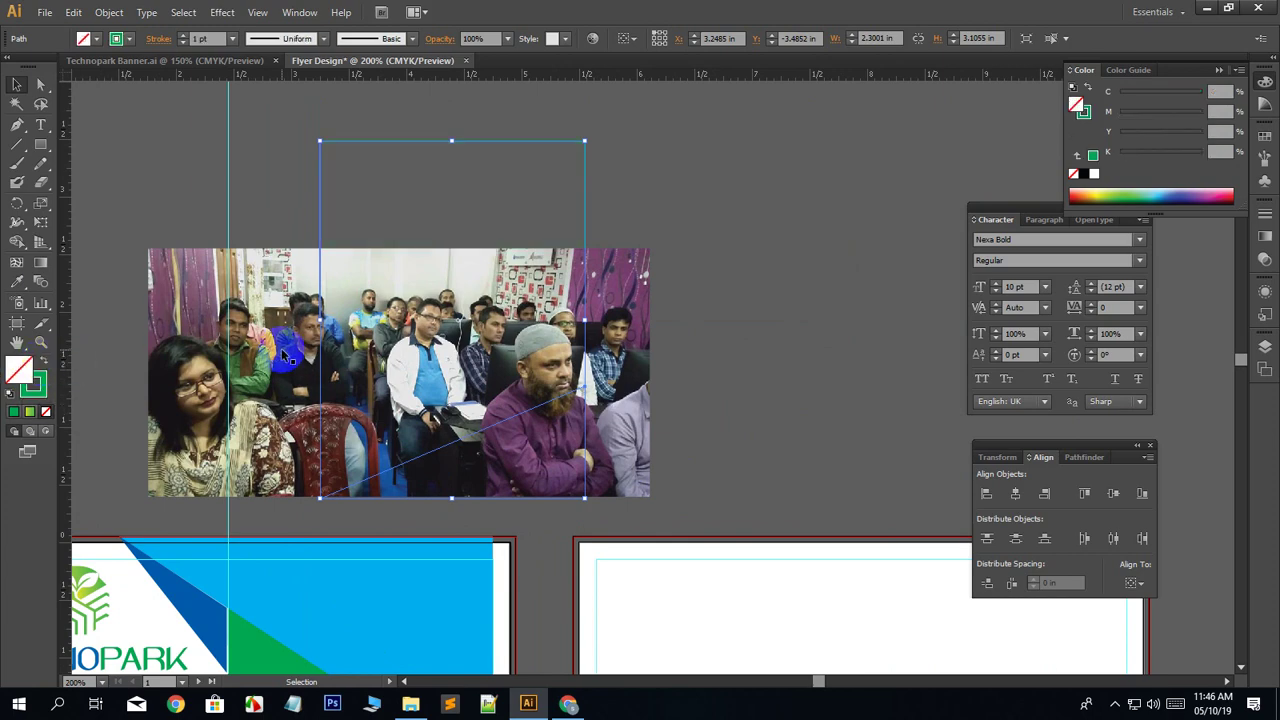
pyautogui.rightClick(384, 147)
pyautogui.moveTo(547, 375)
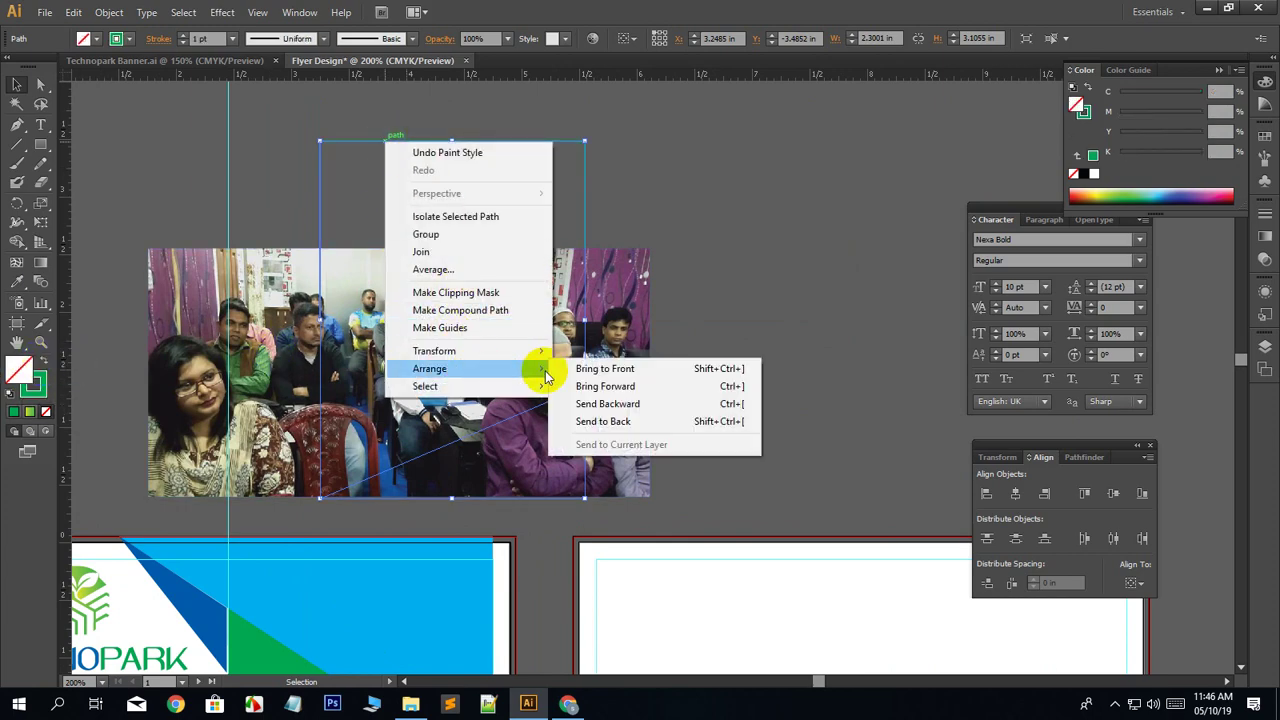
pyautogui.click(640, 368)
pyautogui.click(780, 351)
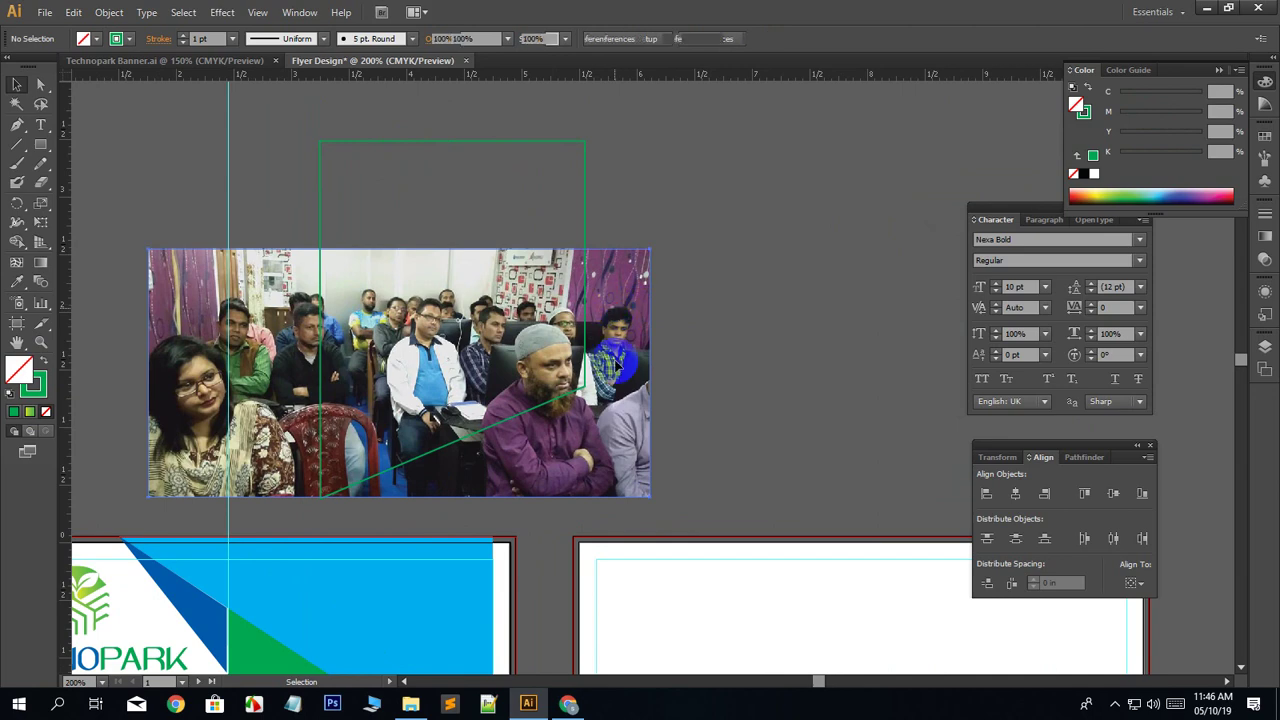
# Enlarge the classroom photo to about 6.64 × 3.29 in and shift it so it covers the whole green outline.
pyautogui.scroll(3, 617, 367)
pyautogui.click(466, 371)
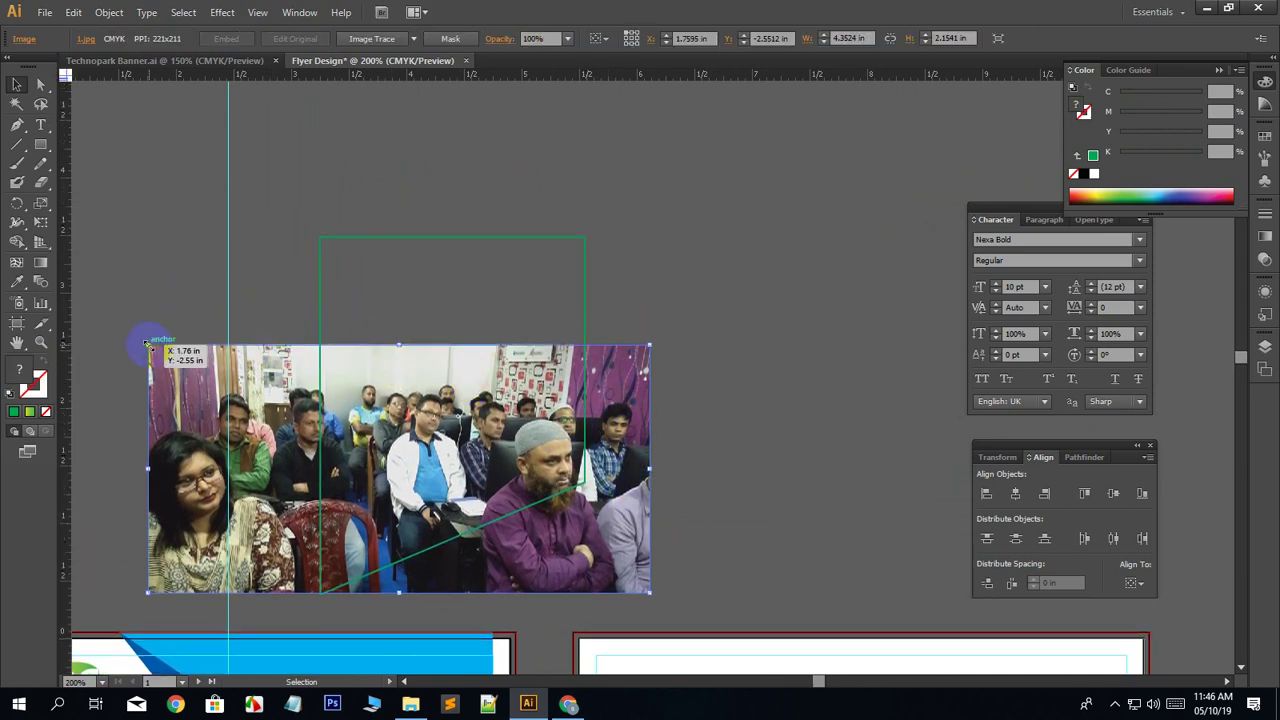
pyautogui.moveTo(147, 344); pyautogui.dragTo(106, 230)
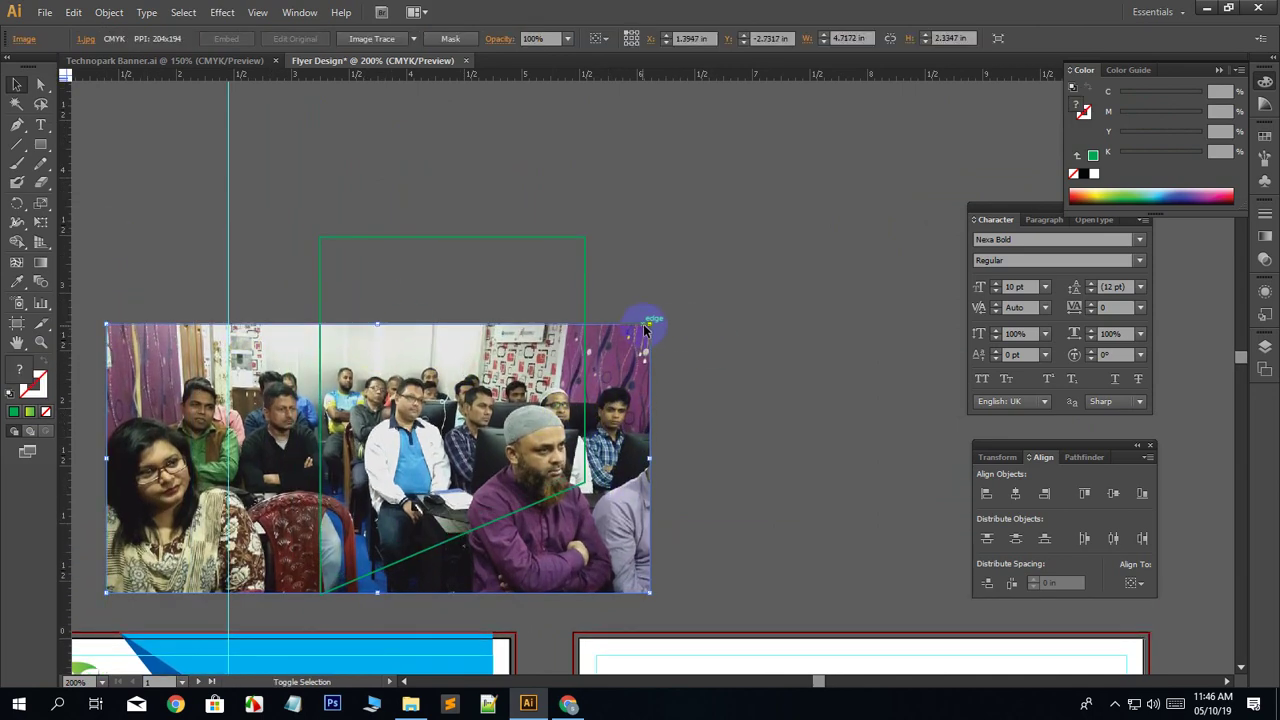
pyautogui.moveTo(645, 328); pyautogui.dragTo(839, 215)
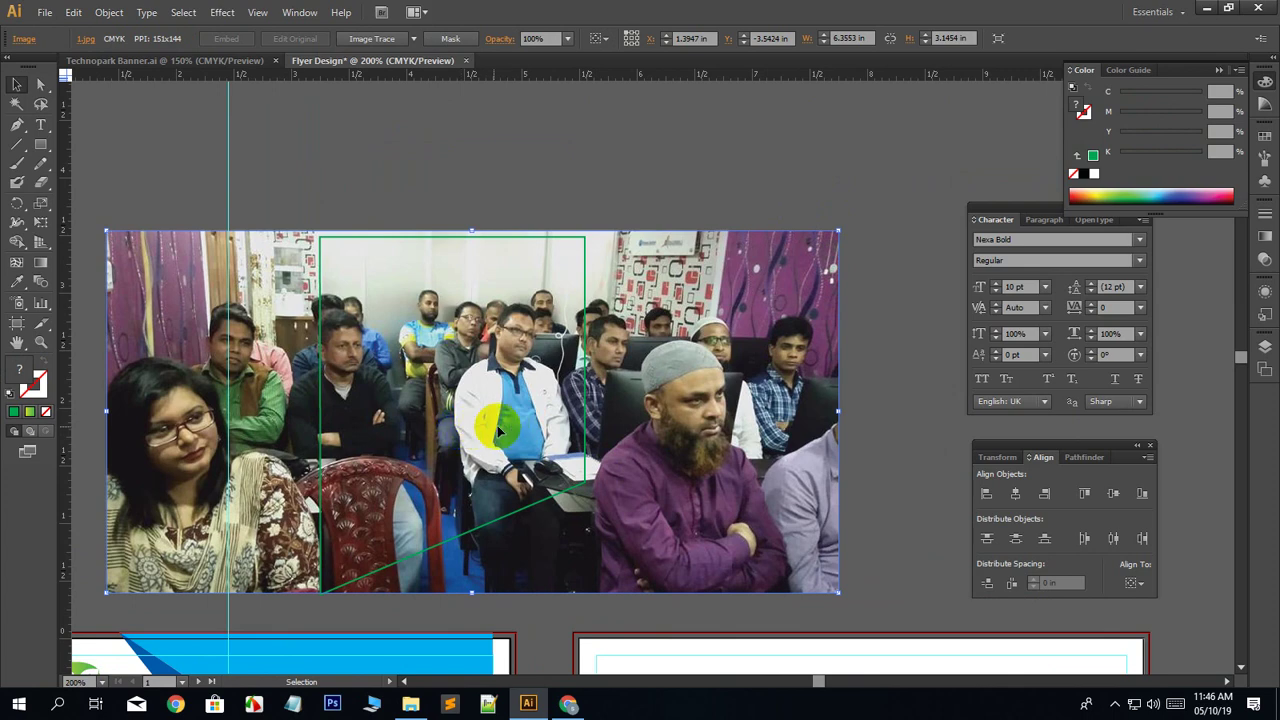
pyautogui.moveTo(469, 423); pyautogui.dragTo(537, 424)
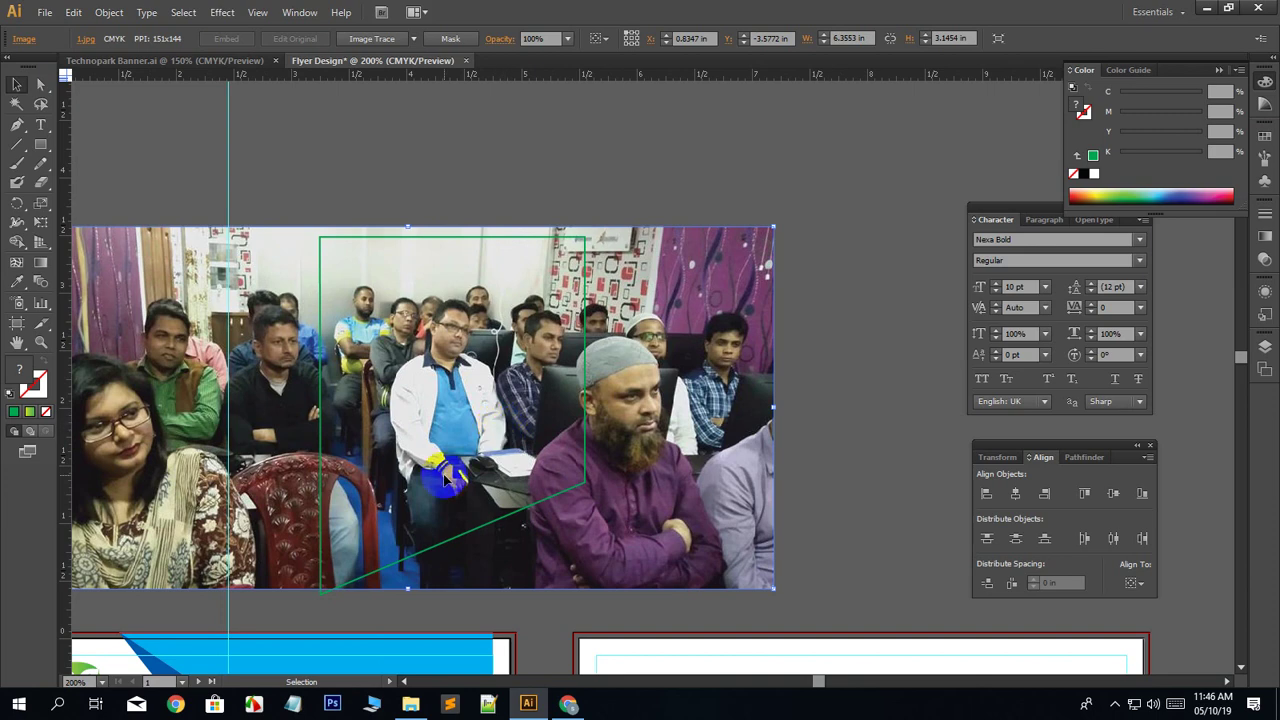
pyautogui.moveTo(434, 523); pyautogui.dragTo(520, 485)
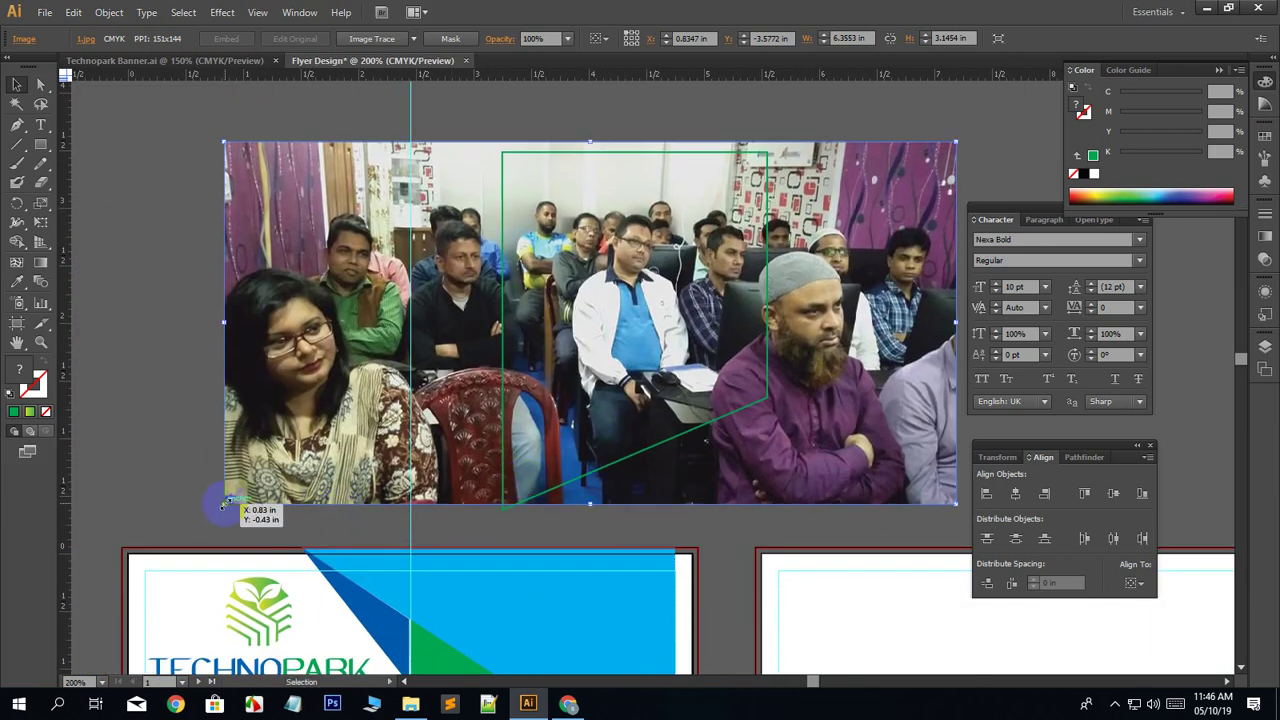
pyautogui.moveTo(225, 503); pyautogui.dragTo(191, 520)
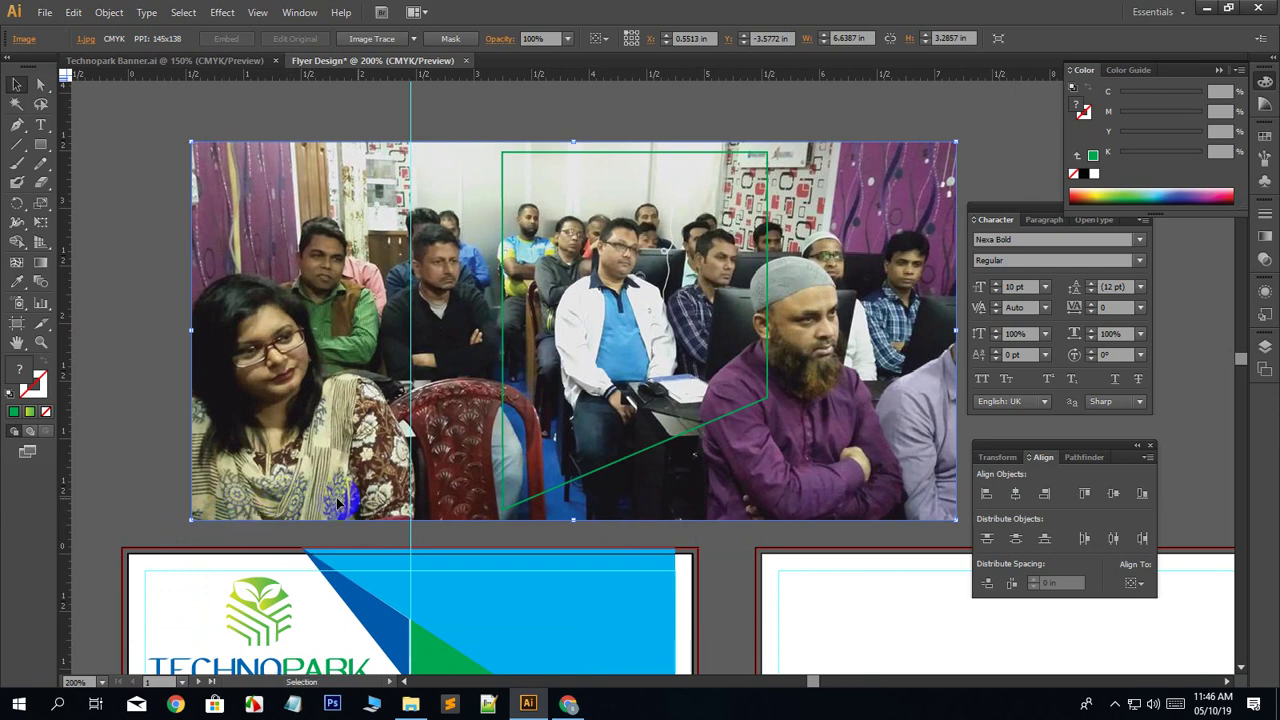
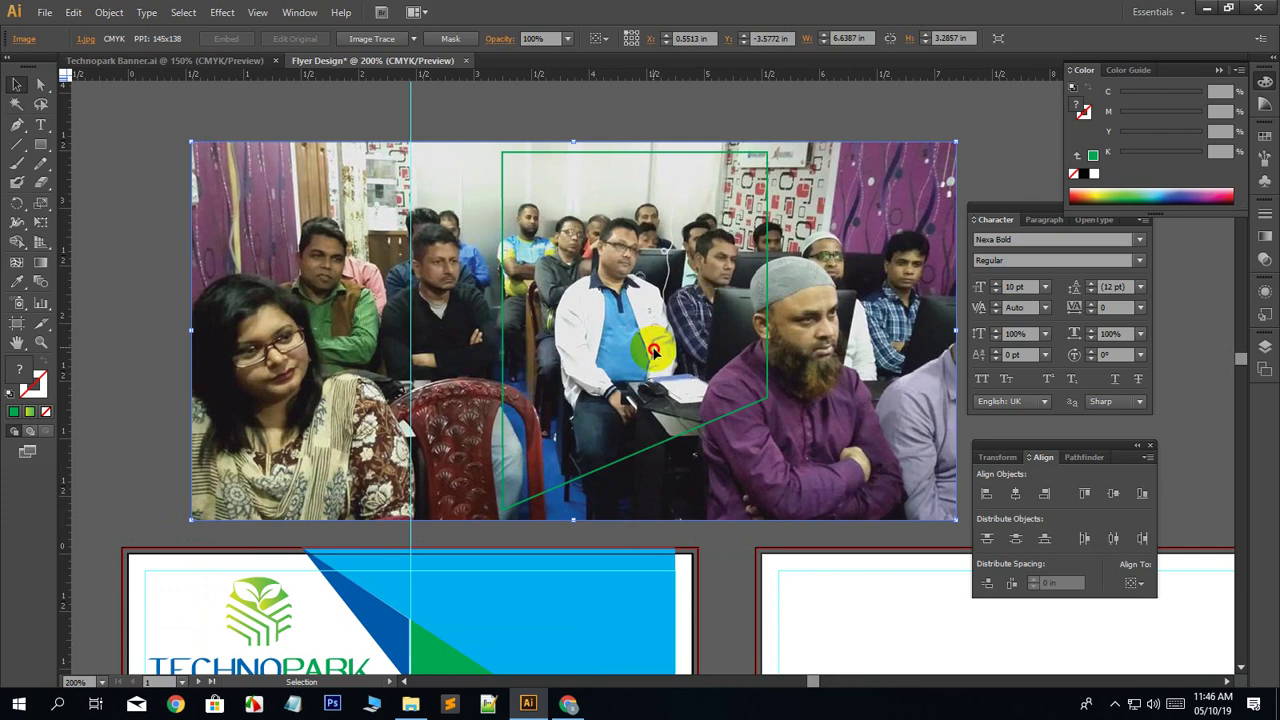
# Shift the classroom photo slightly and enlarge it to about 6.78 × 3.36 in so it better frames the people inside the green outline.
pyautogui.moveTo(652, 351); pyautogui.dragTo(658, 357)
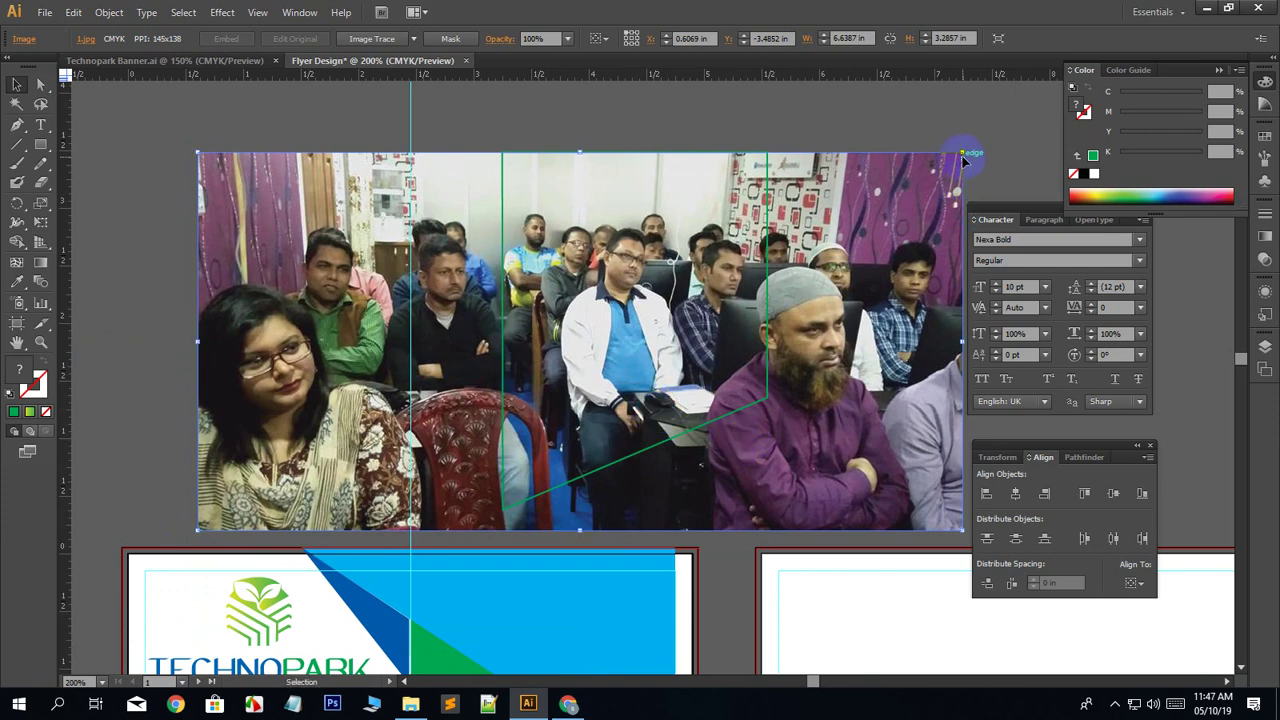
pyautogui.moveTo(964, 153); pyautogui.dragTo(979, 152)
pyautogui.click(698, 476)
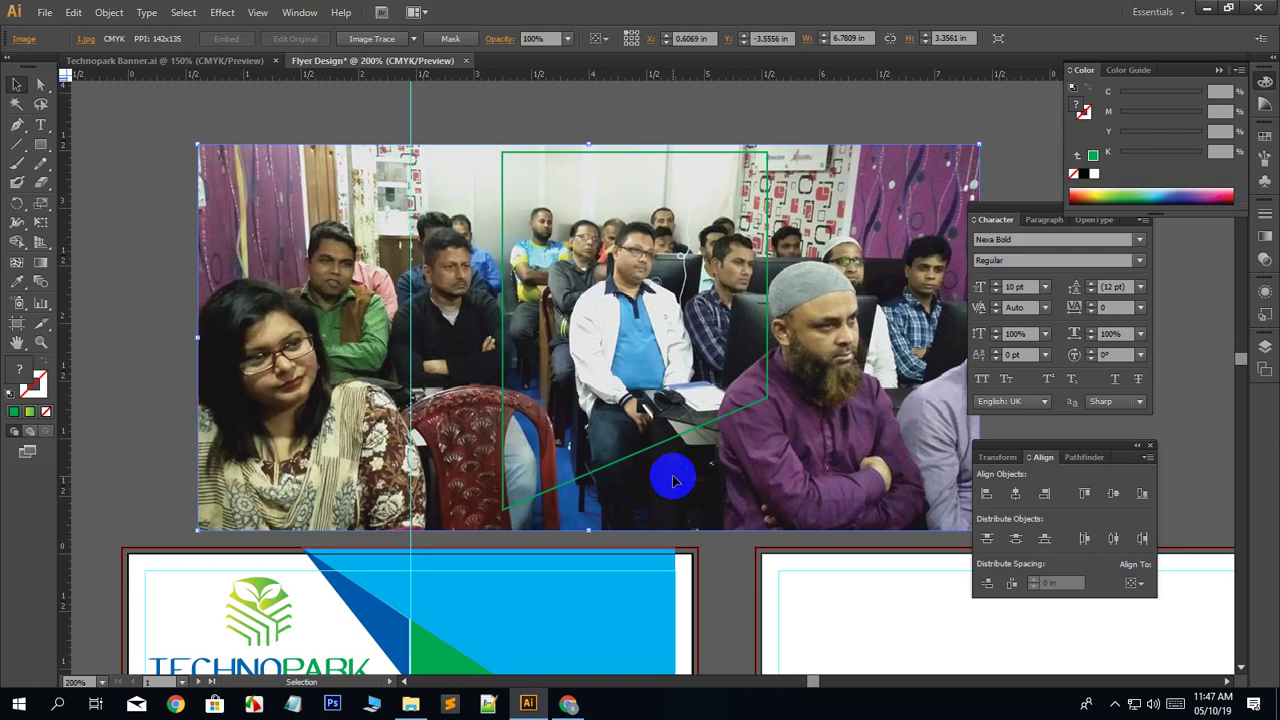
# Make a clipping mask from the green slanted outline and the classroom photo.
pyautogui.moveTo(672, 464); pyautogui.dragTo(557, 423)
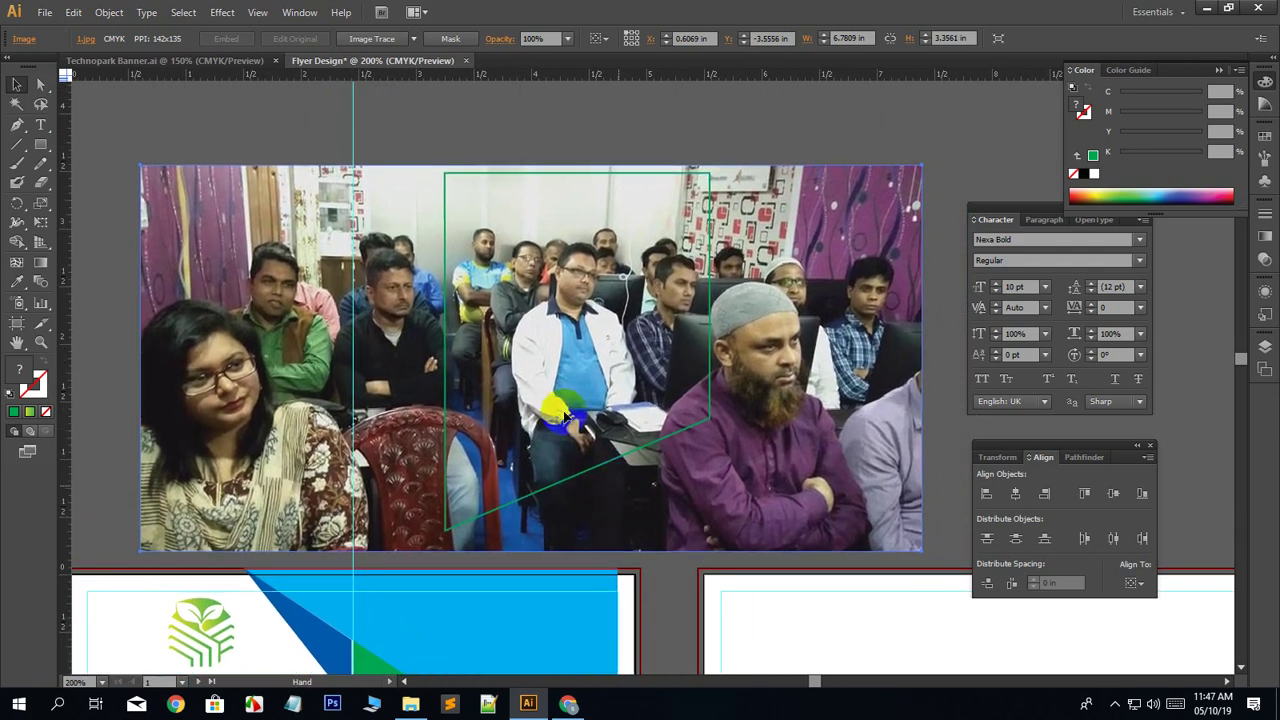
pyautogui.moveTo(534, 138); pyautogui.dragTo(631, 313)
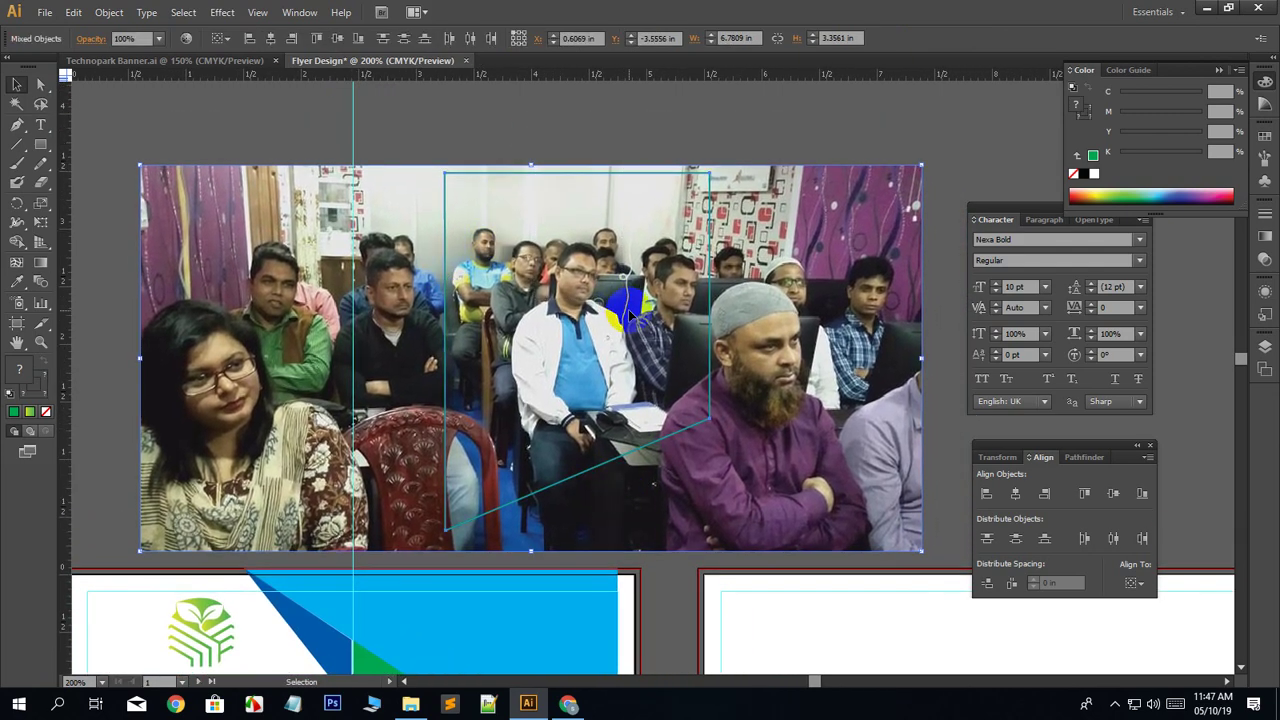
pyautogui.rightClick(604, 250)
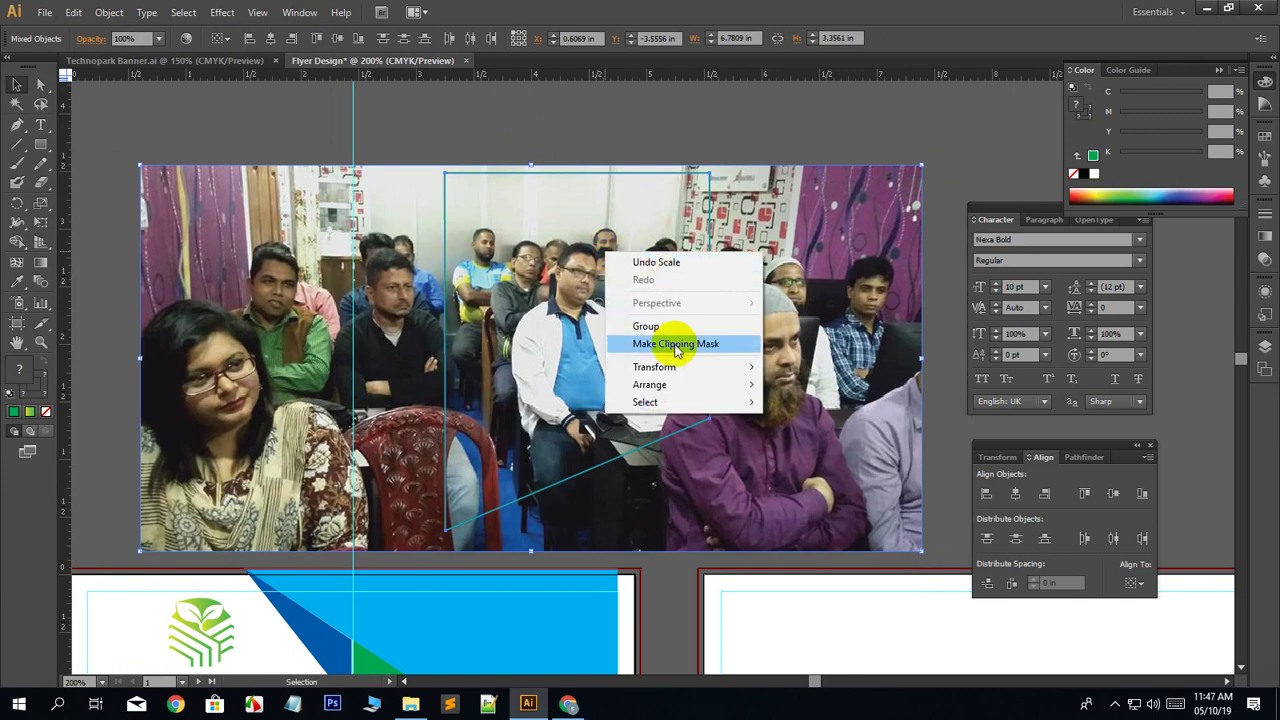
pyautogui.click(675, 345)
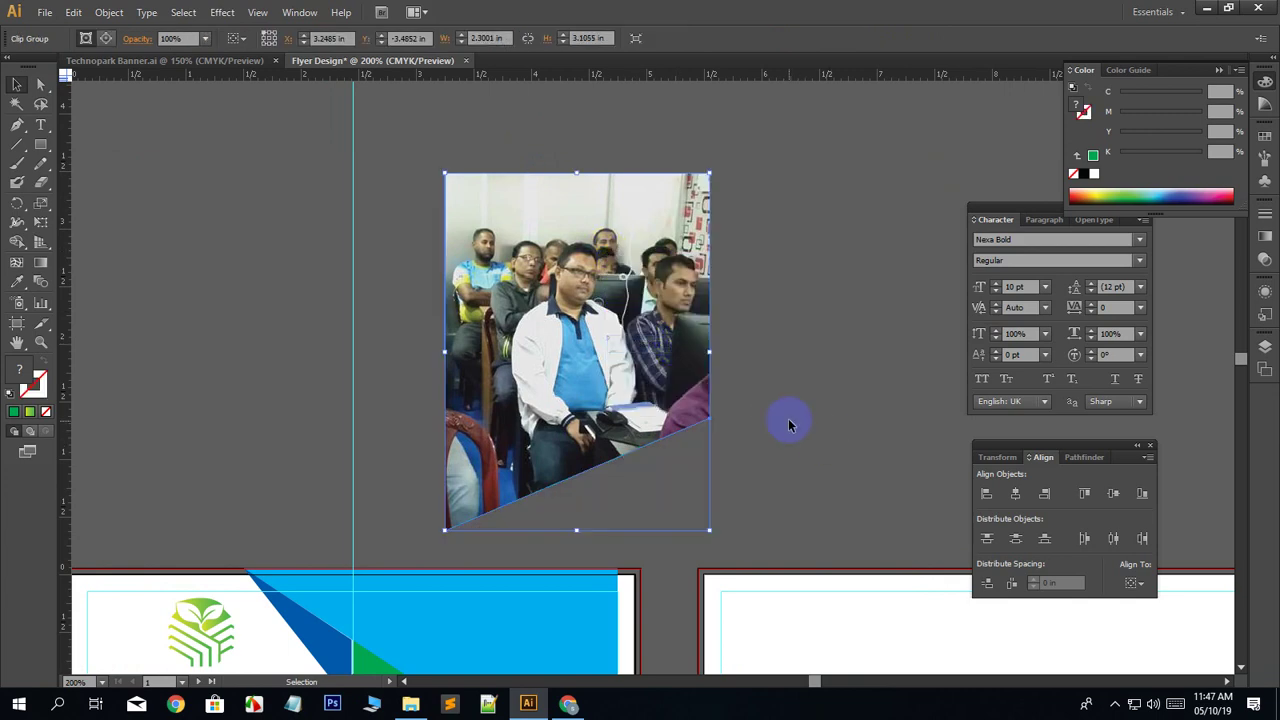
pyautogui.click(805, 429)
# Move the clipped photo onto the flyer and align its left and bottom edges with the upper green slanted shape.
pyautogui.press('space')
pyautogui.moveTo(507, 387); pyautogui.dragTo(557, 215)
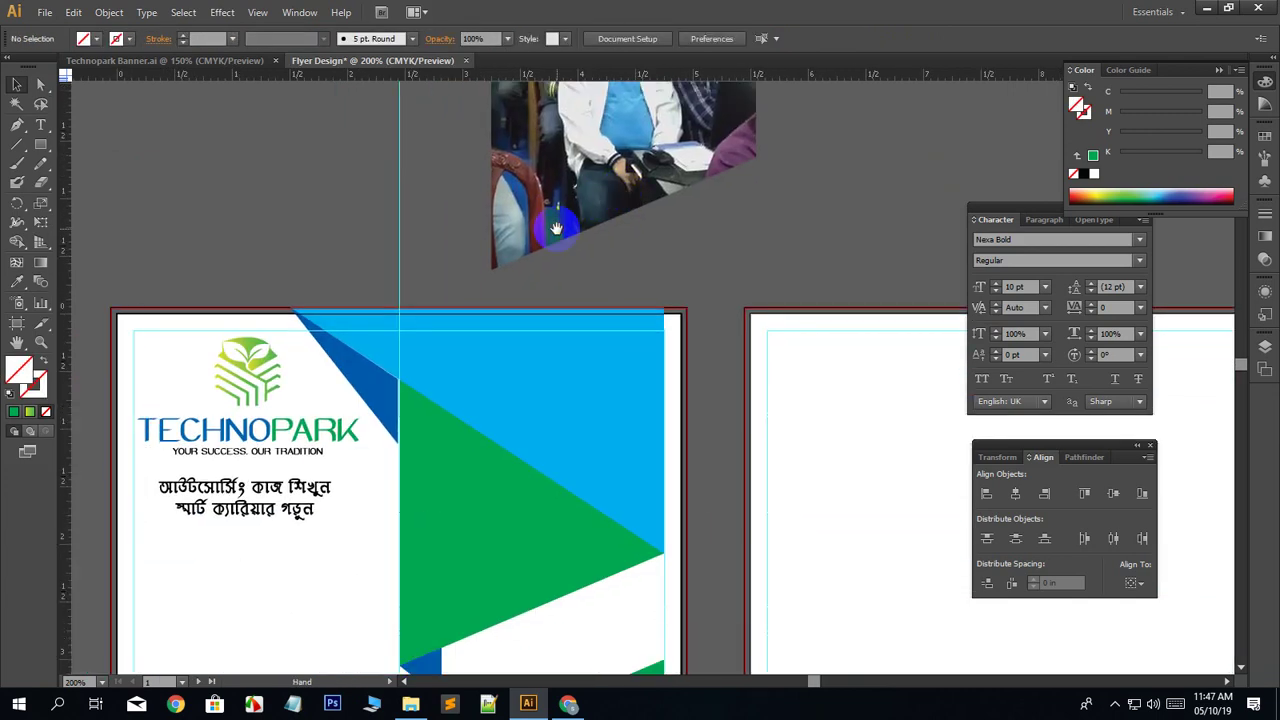
pyautogui.moveTo(589, 171); pyautogui.dragTo(638, 324)
pyautogui.press('space')
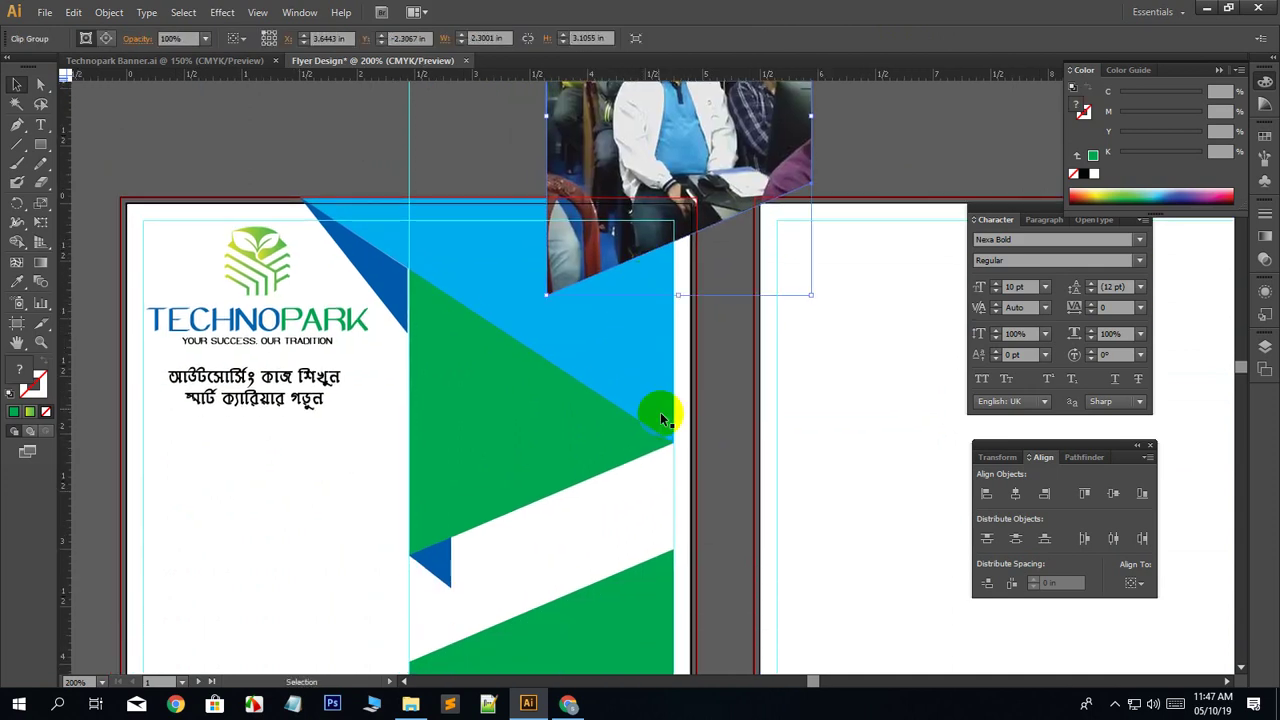
pyautogui.keyDown('shift'); pyautogui.click(518, 428); pyautogui.keyUp('shift')
pyautogui.click(986, 493)
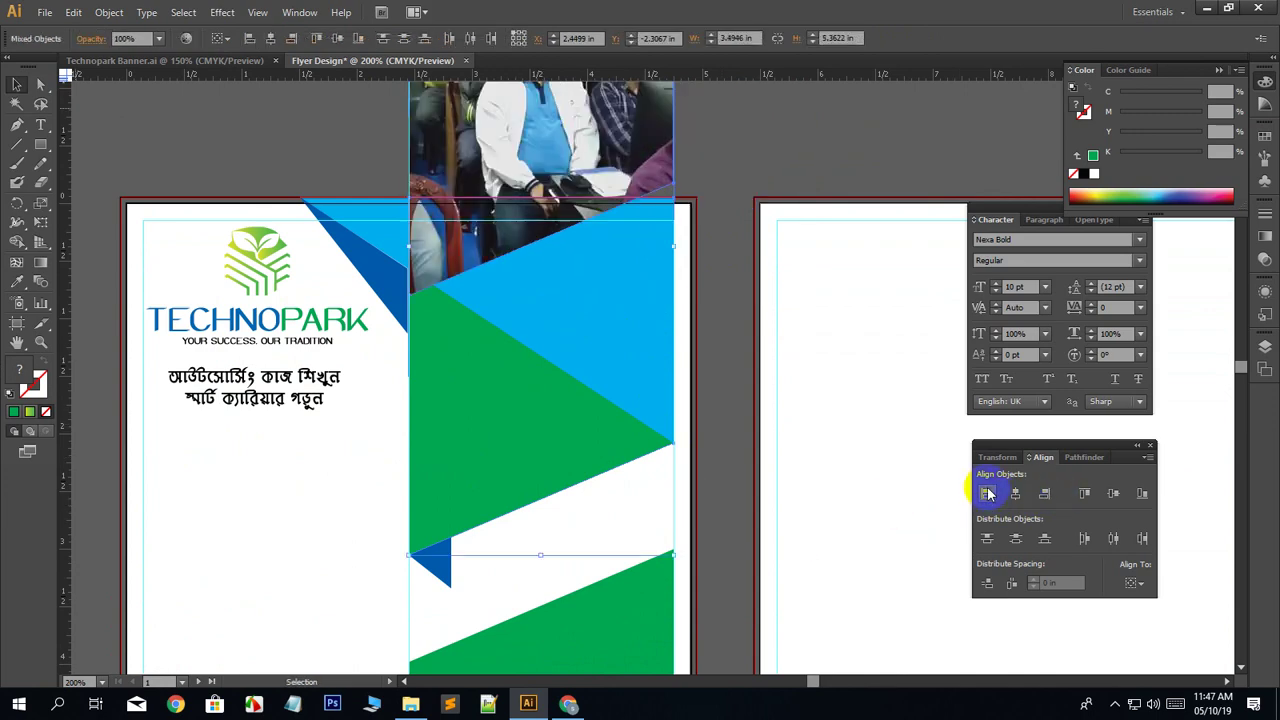
pyautogui.click(1113, 538)
pyautogui.click(1142, 493)
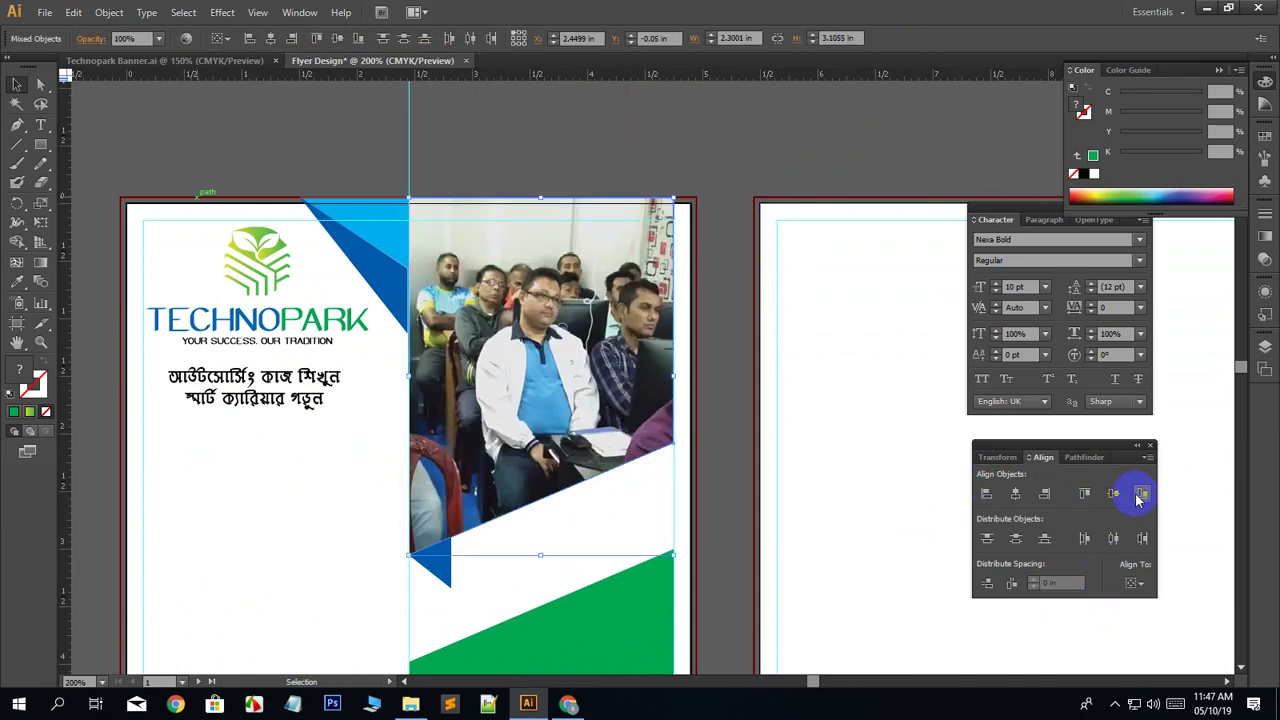
pyautogui.scroll(1, 686, 549)
pyautogui.click(766, 643)
pyautogui.scroll(-1, 766, 643)
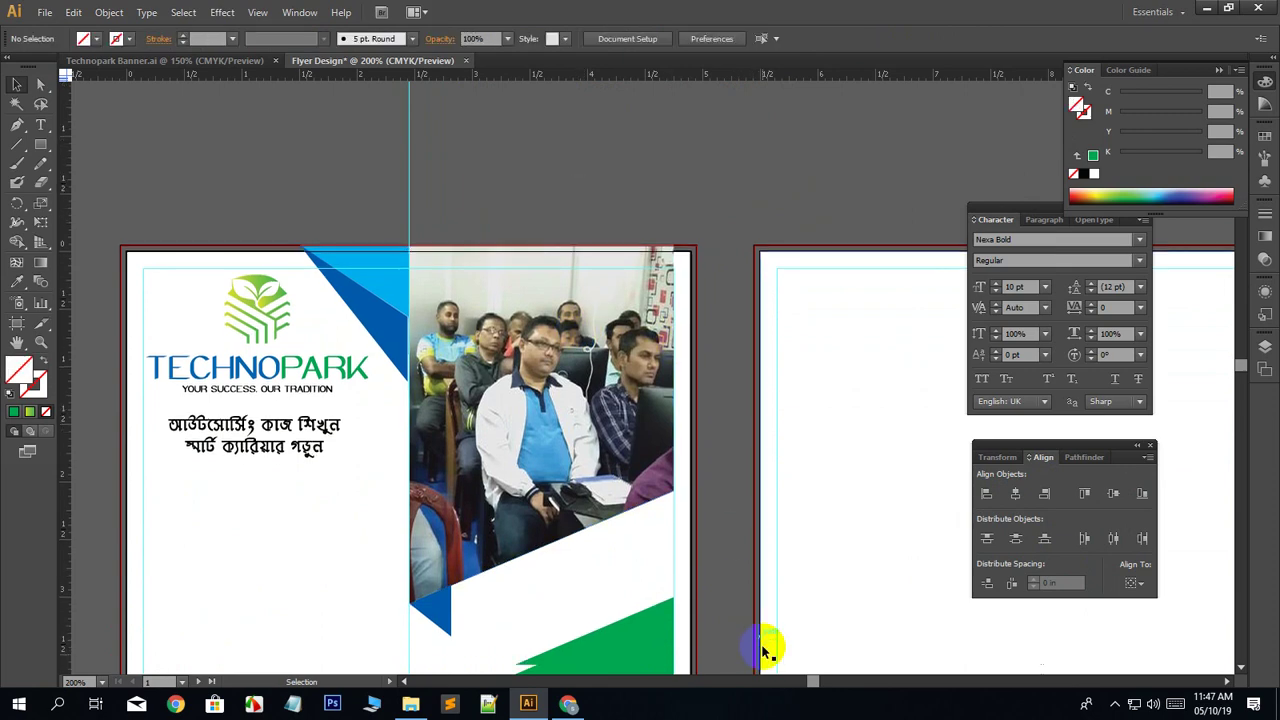
# Send the clipped classroom photo to the back, behind the blue and green shapes.
pyautogui.click(539, 364)
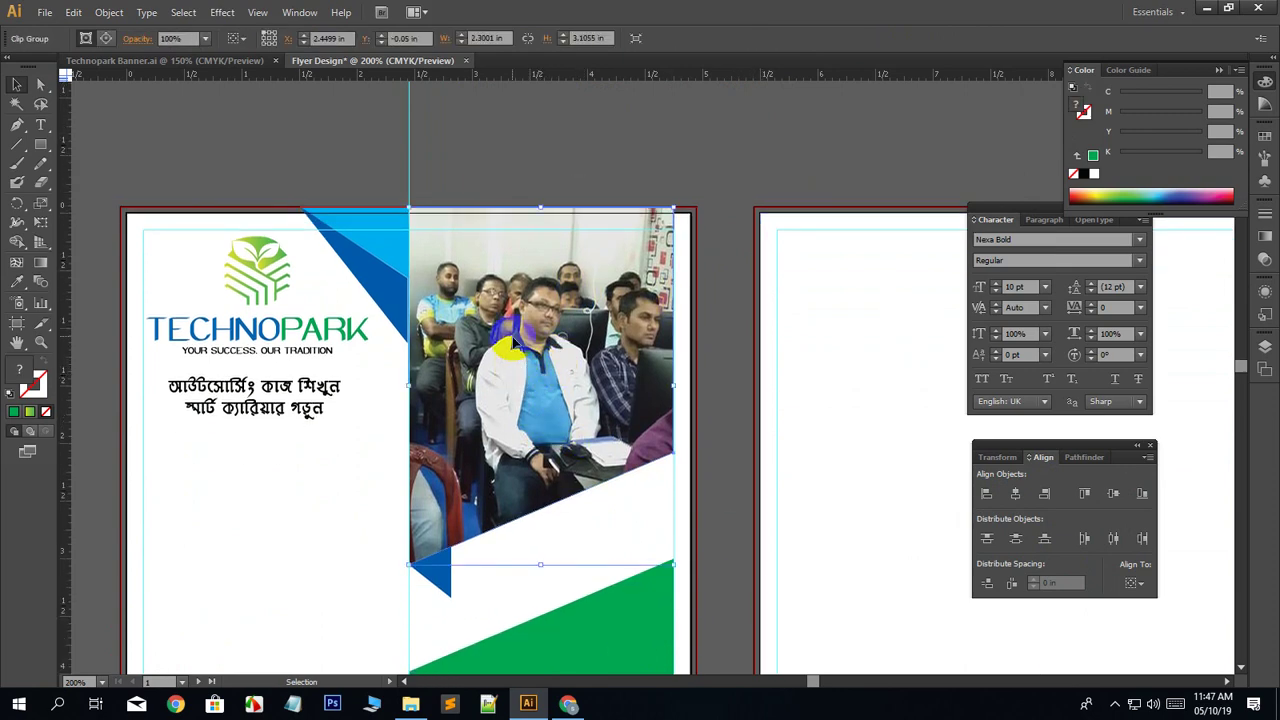
pyautogui.rightClick(511, 337)
pyautogui.moveTo(556, 467)
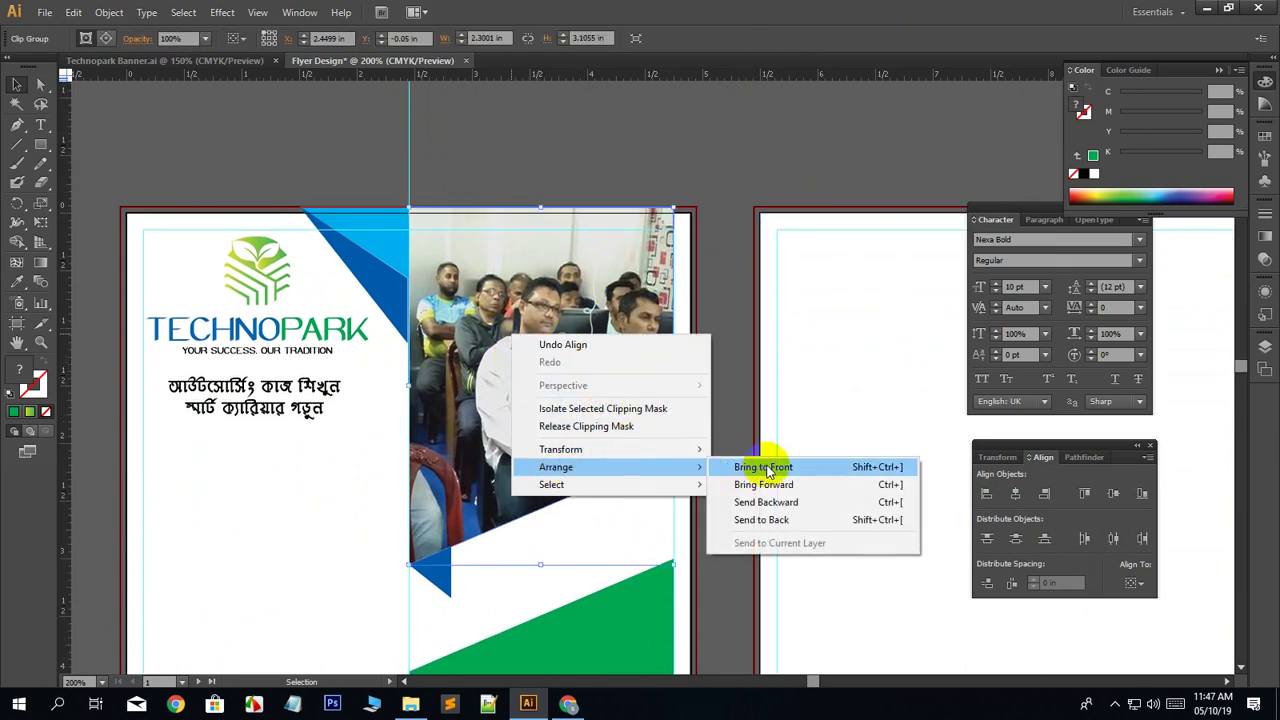
pyautogui.click(755, 519)
pyautogui.click(572, 147)
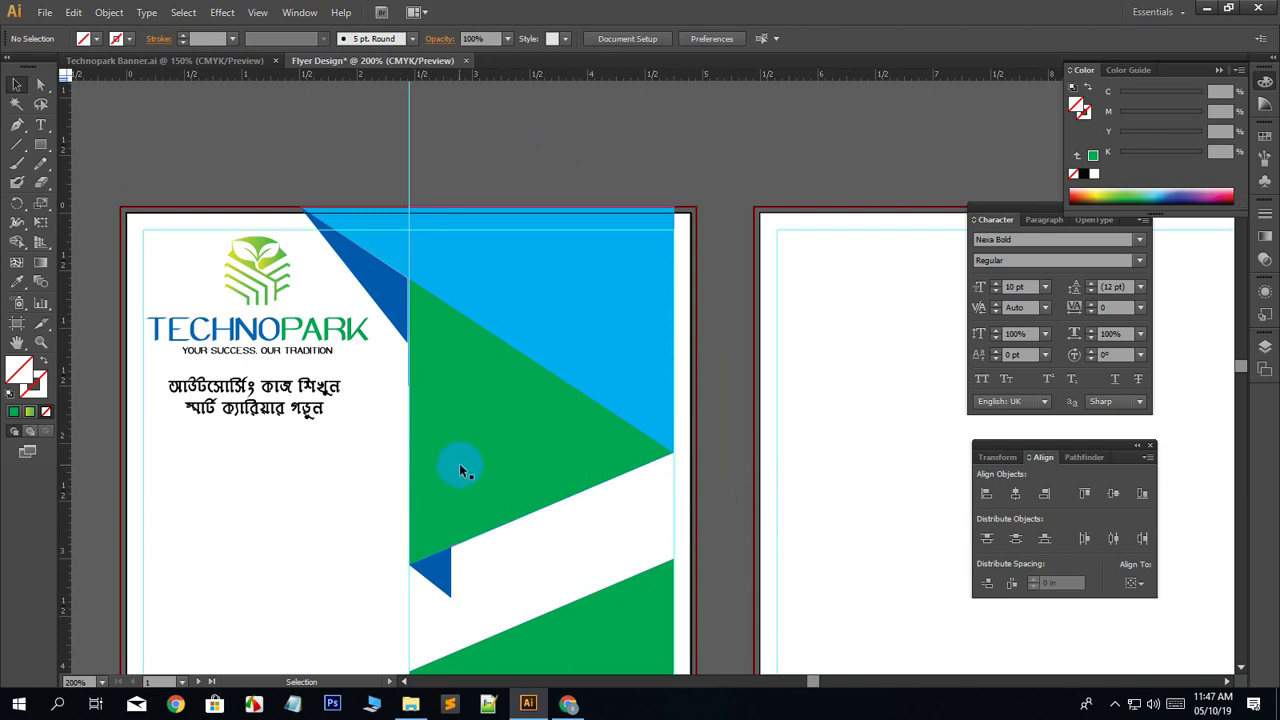
# Set the opacity of the upper green slanted shape to 20%.
pyautogui.moveTo(296, 546); pyautogui.dragTo(347, 479)
pyautogui.click(613, 404)
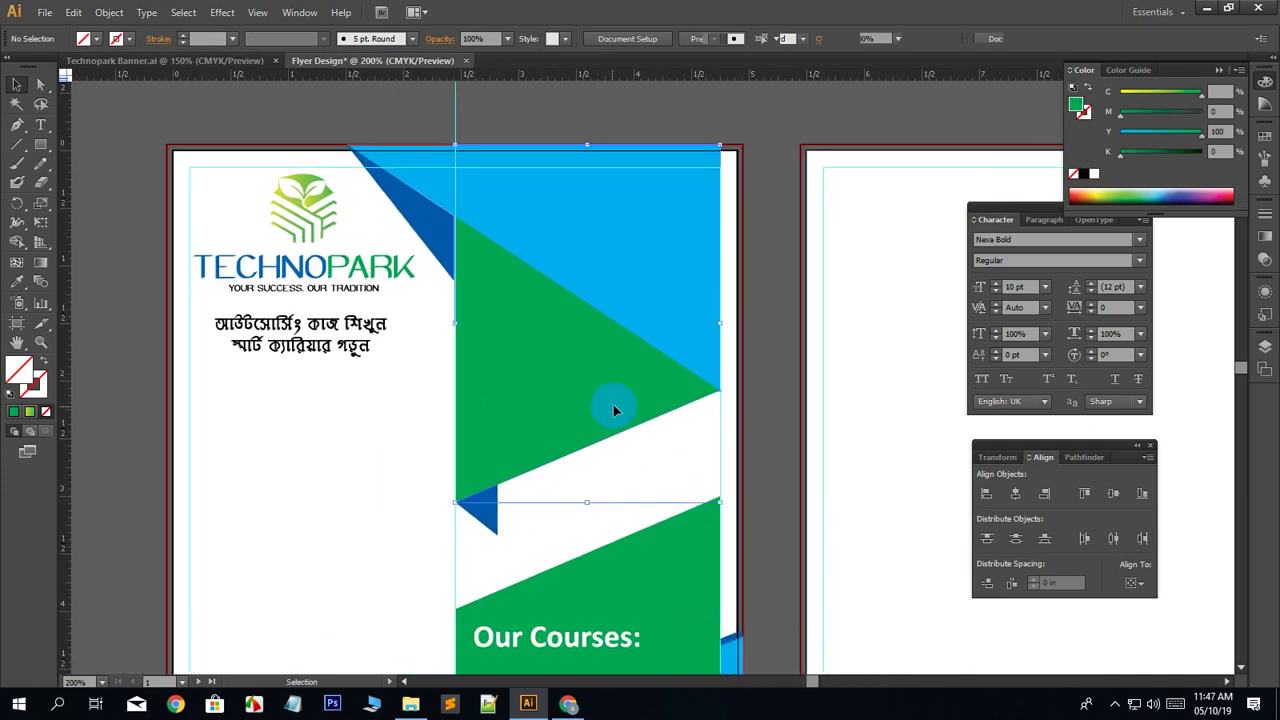
pyautogui.click(508, 40)
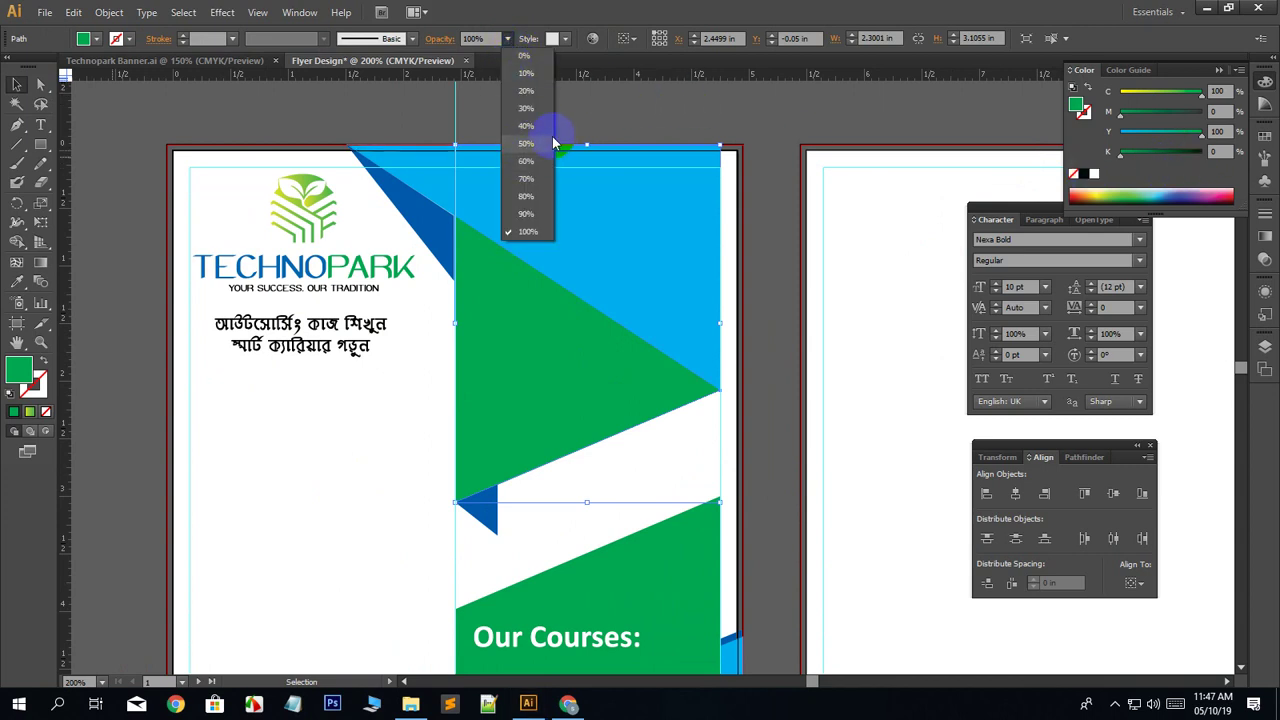
pyautogui.click(531, 91)
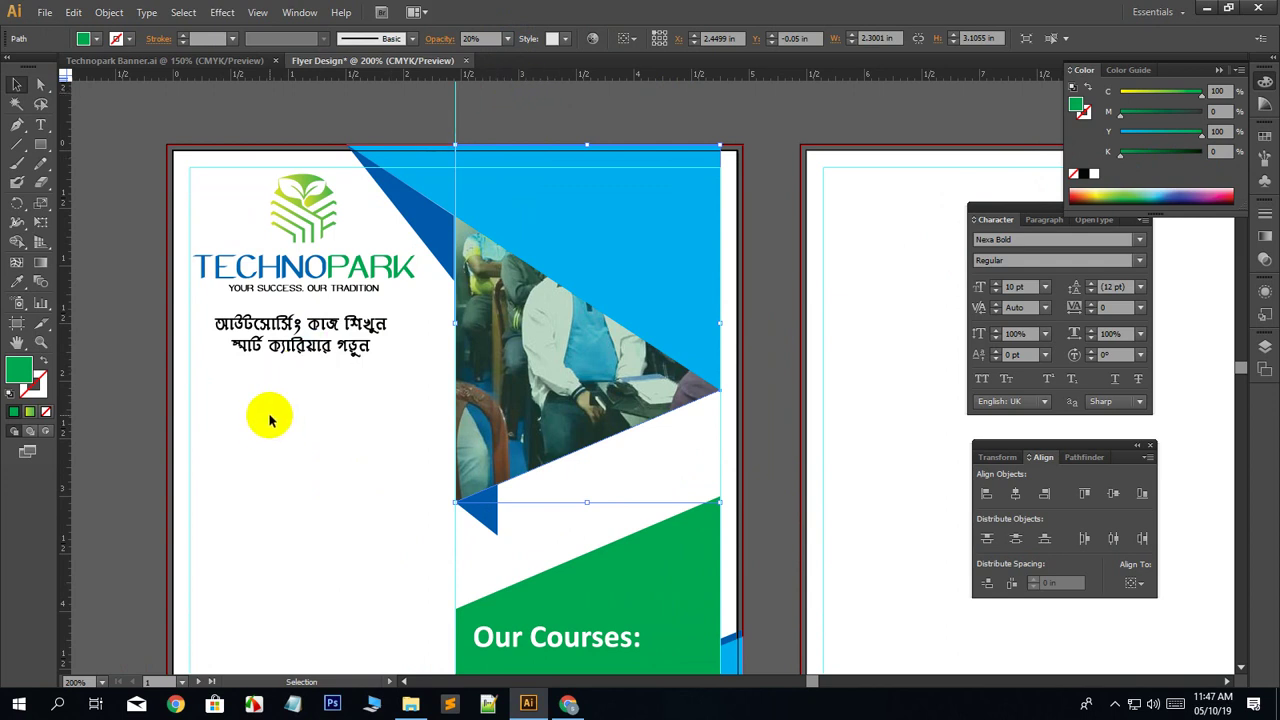
# Set the opacity of the light blue triangle over the photo to 30%.
pyautogui.click(614, 266)
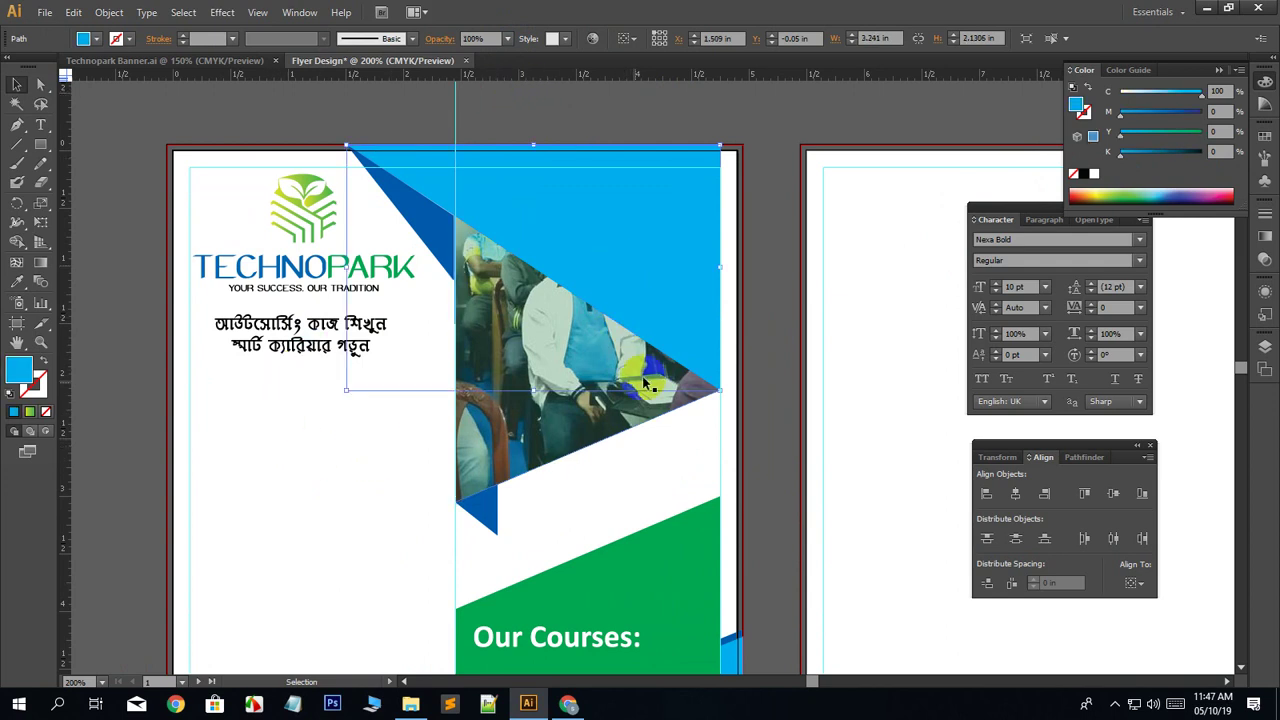
pyautogui.click(507, 40)
pyautogui.click(526, 110)
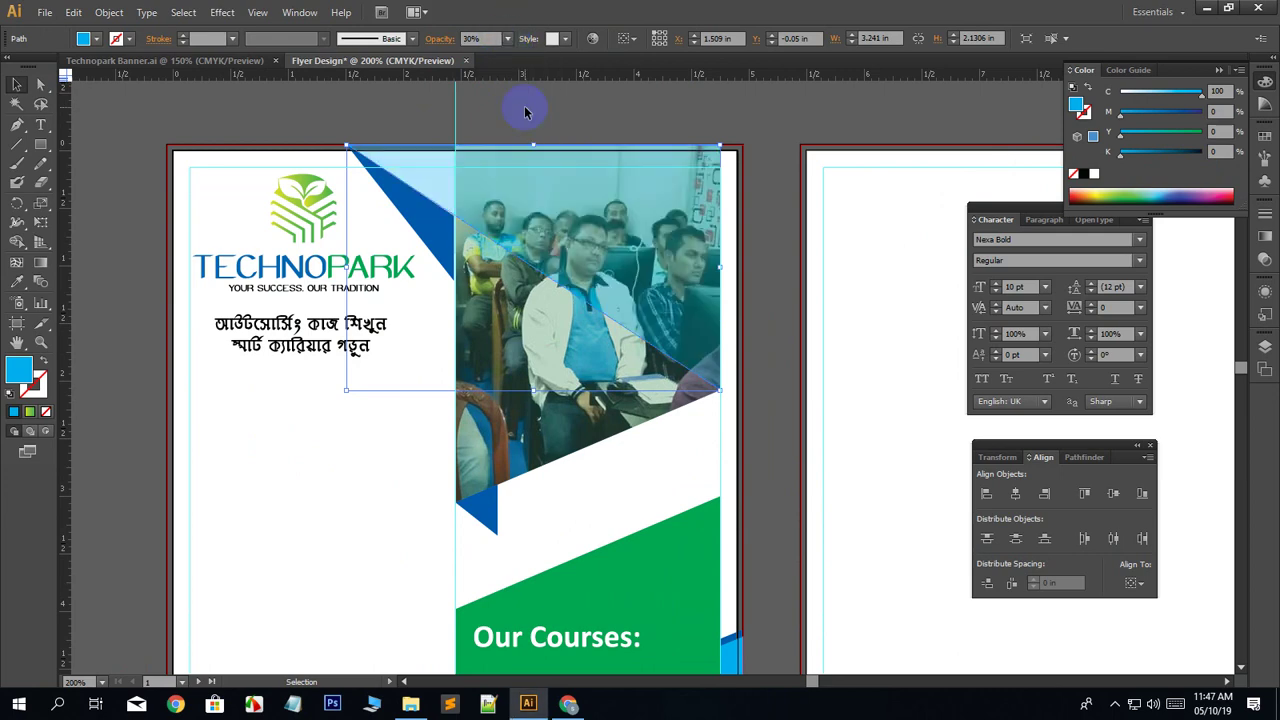
pyautogui.click(753, 124)
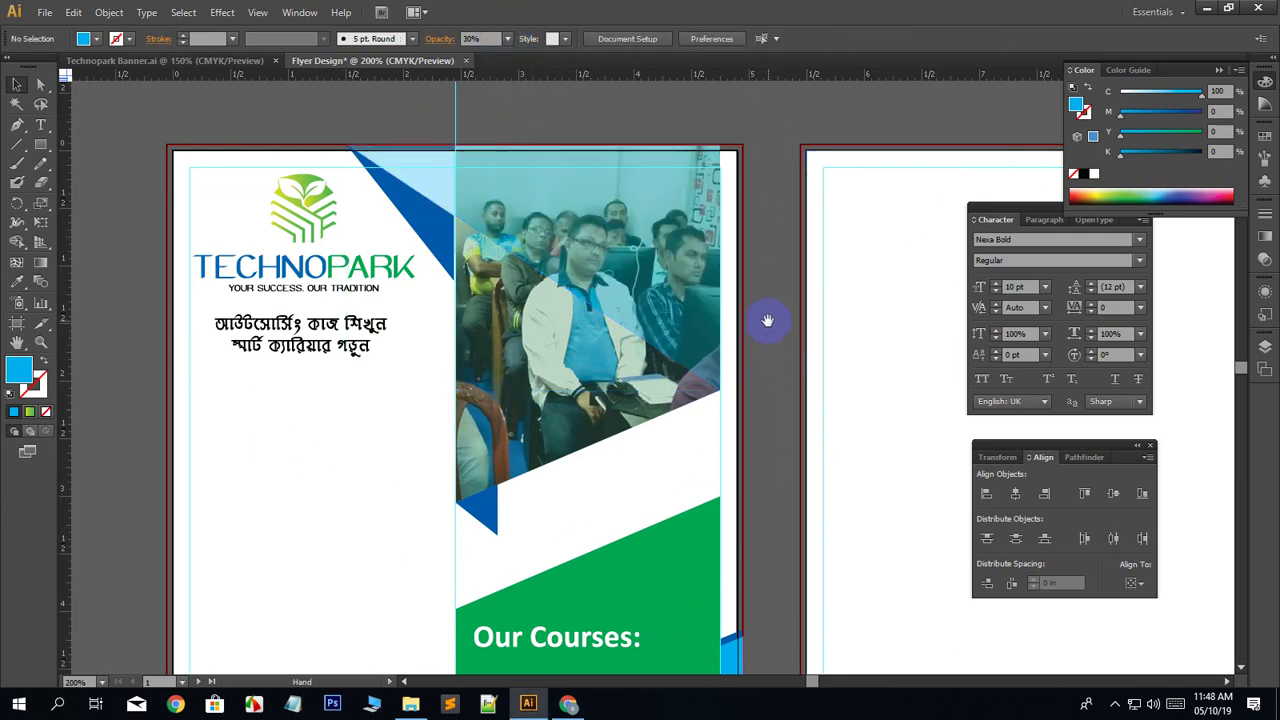
# Raise the light blue triangle's opacity to 60%.
pyautogui.moveTo(767, 320); pyautogui.dragTo(668, 412)
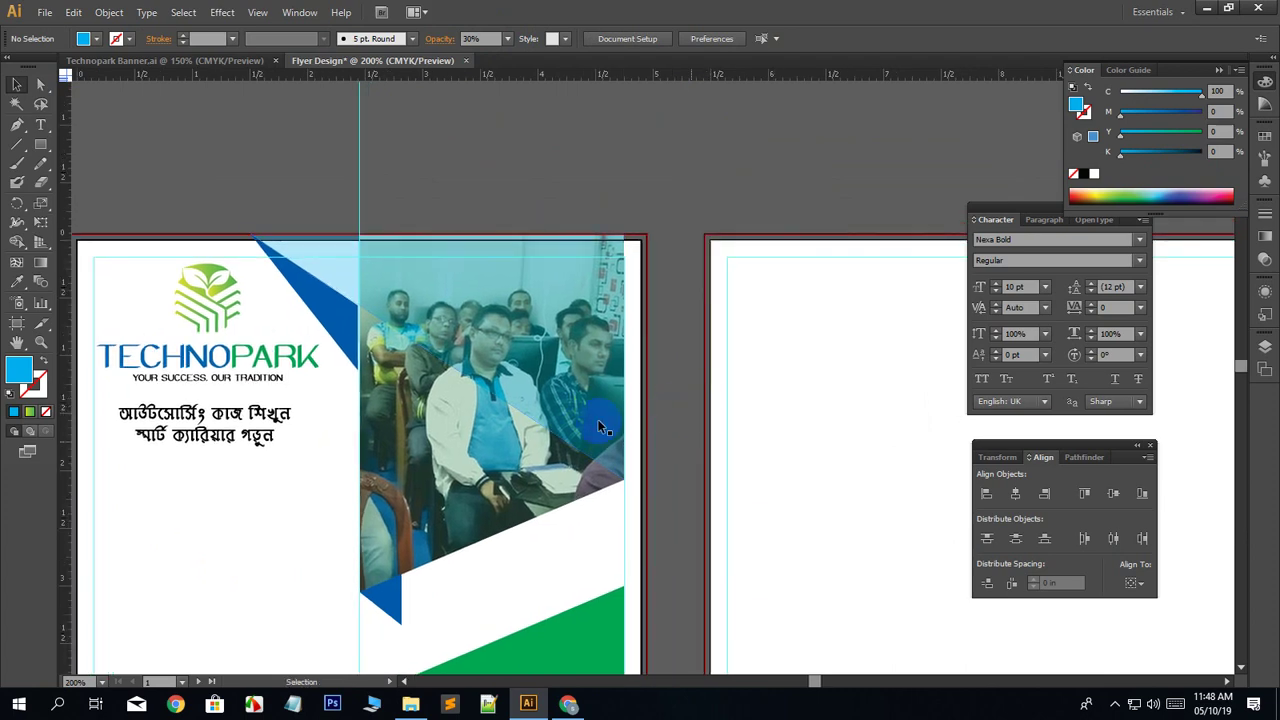
pyautogui.click(534, 298)
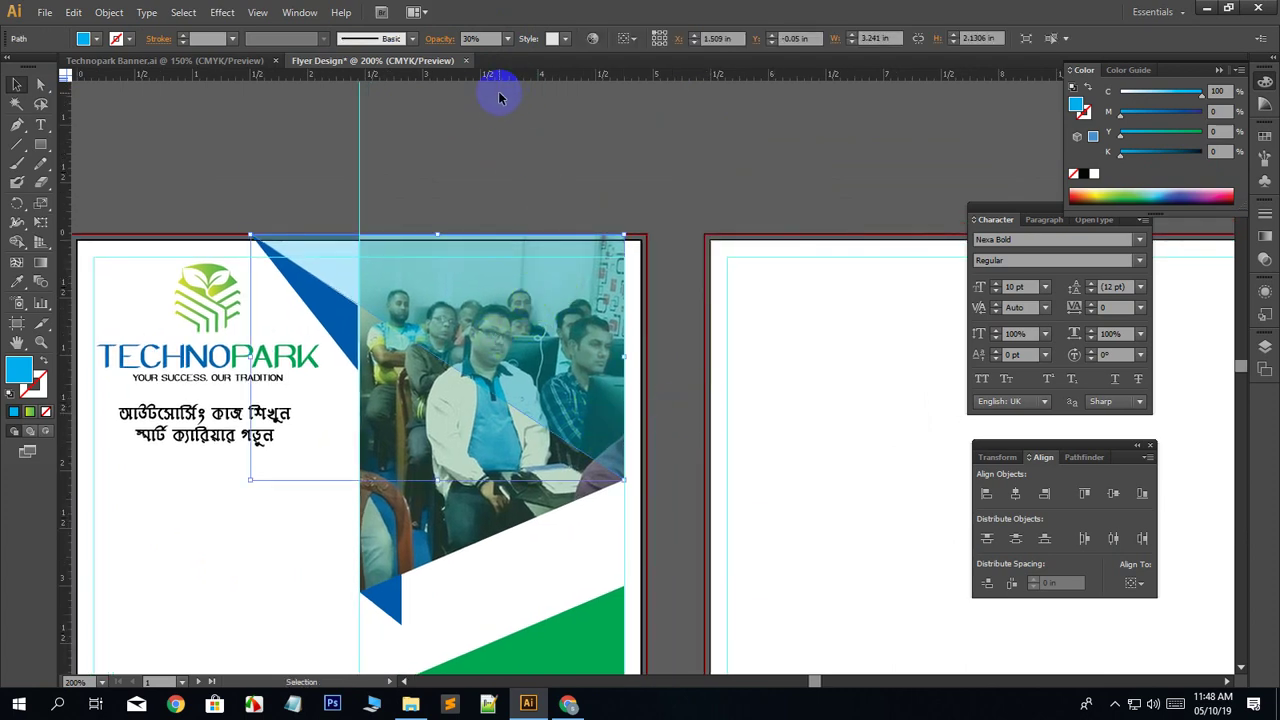
pyautogui.click(508, 42)
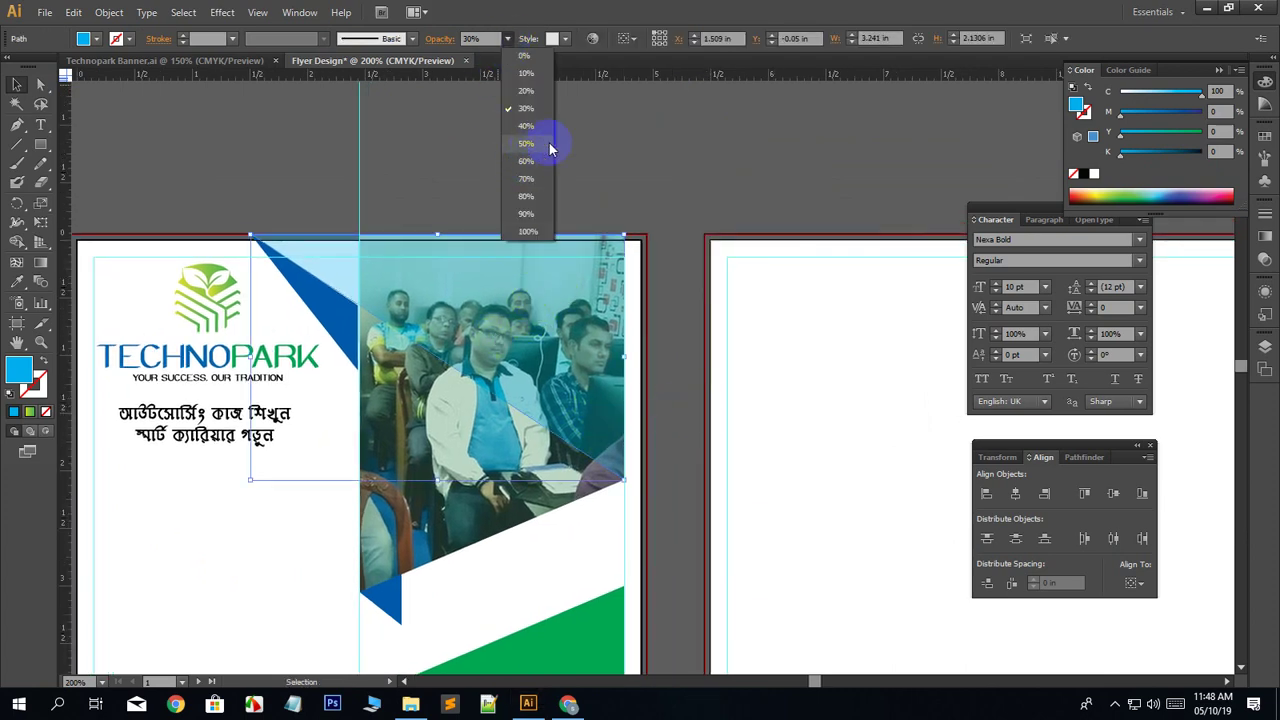
pyautogui.click(533, 168)
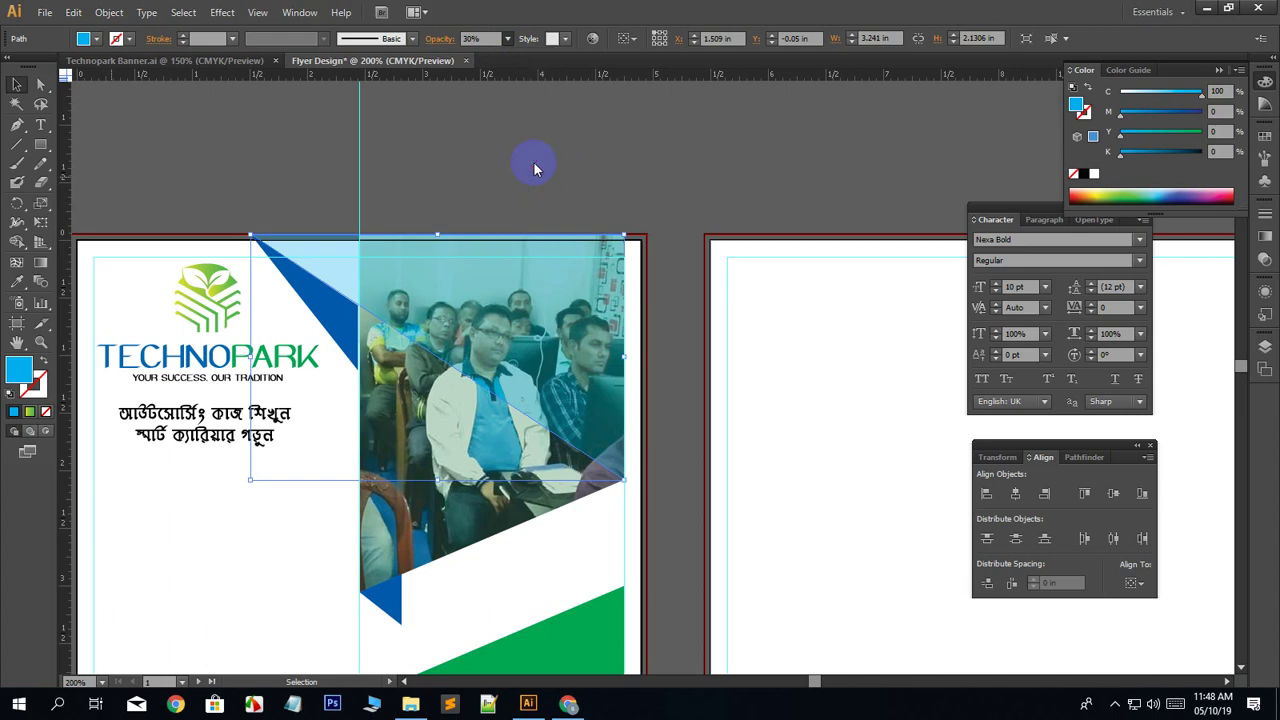
pyautogui.click(643, 160)
# Raise the light blue triangle's opacity to 70%.
pyautogui.click(516, 303)
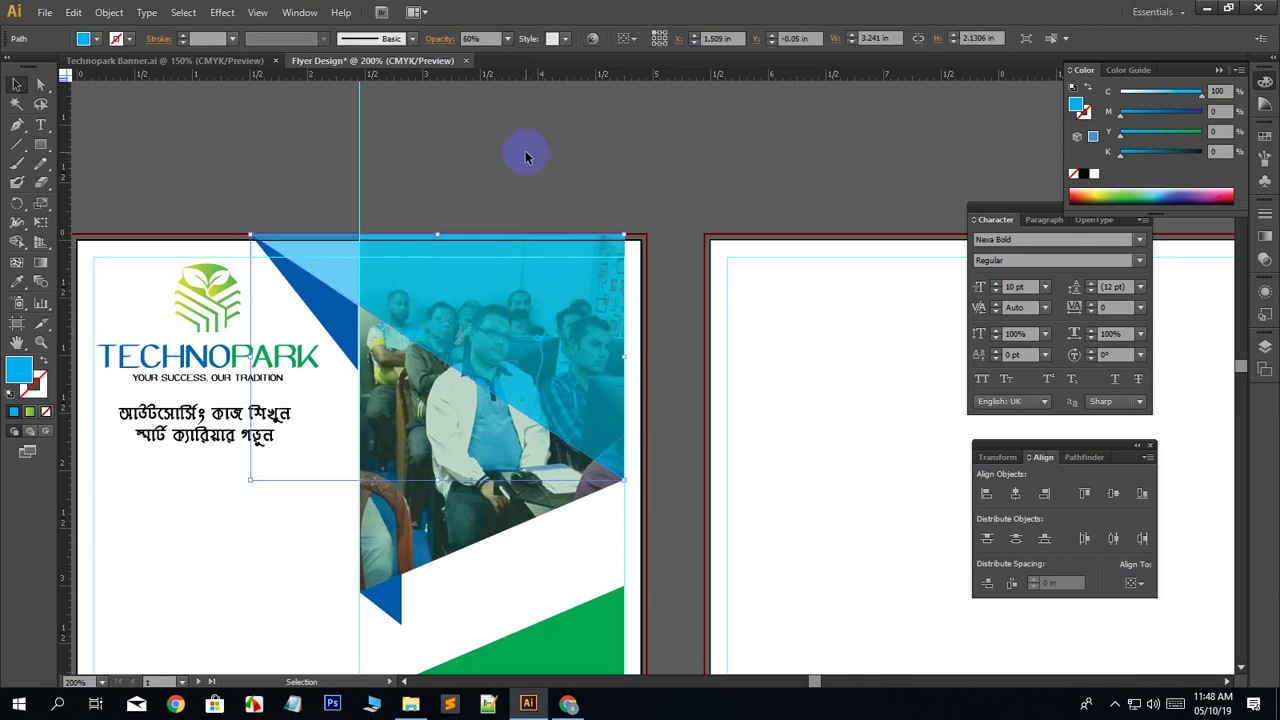
pyautogui.click(509, 38)
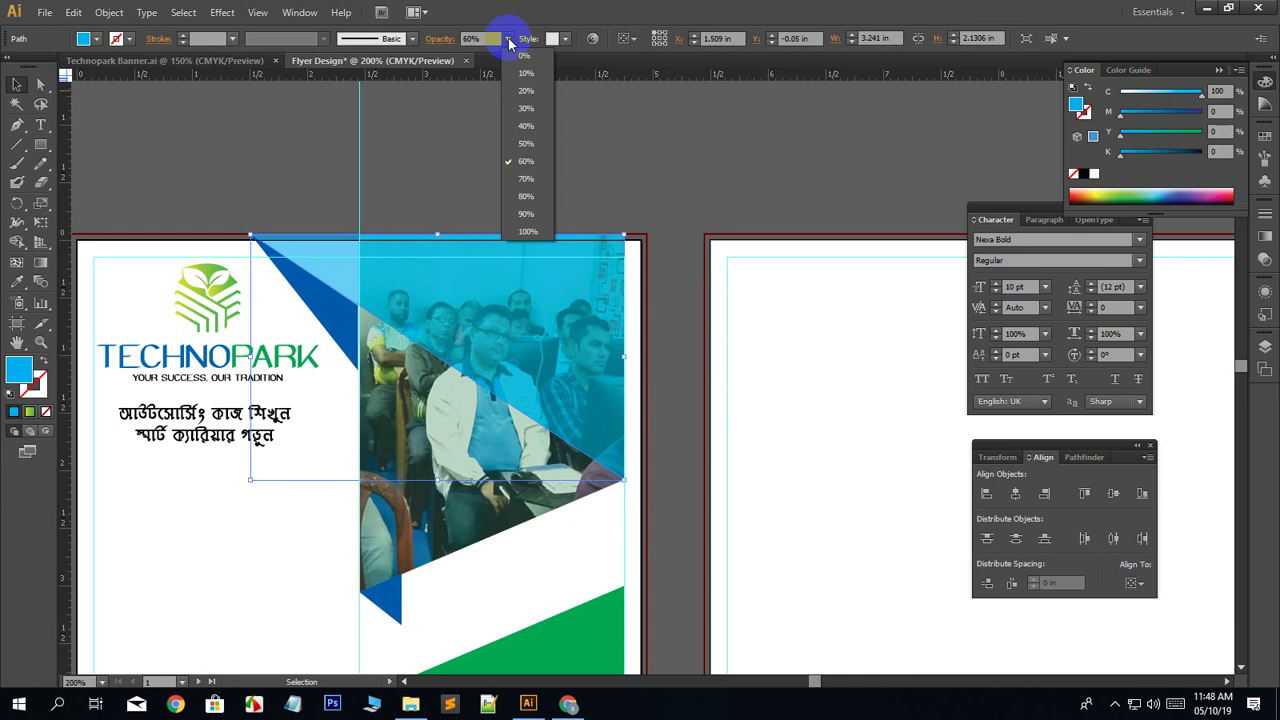
pyautogui.click(524, 178)
pyautogui.click(624, 170)
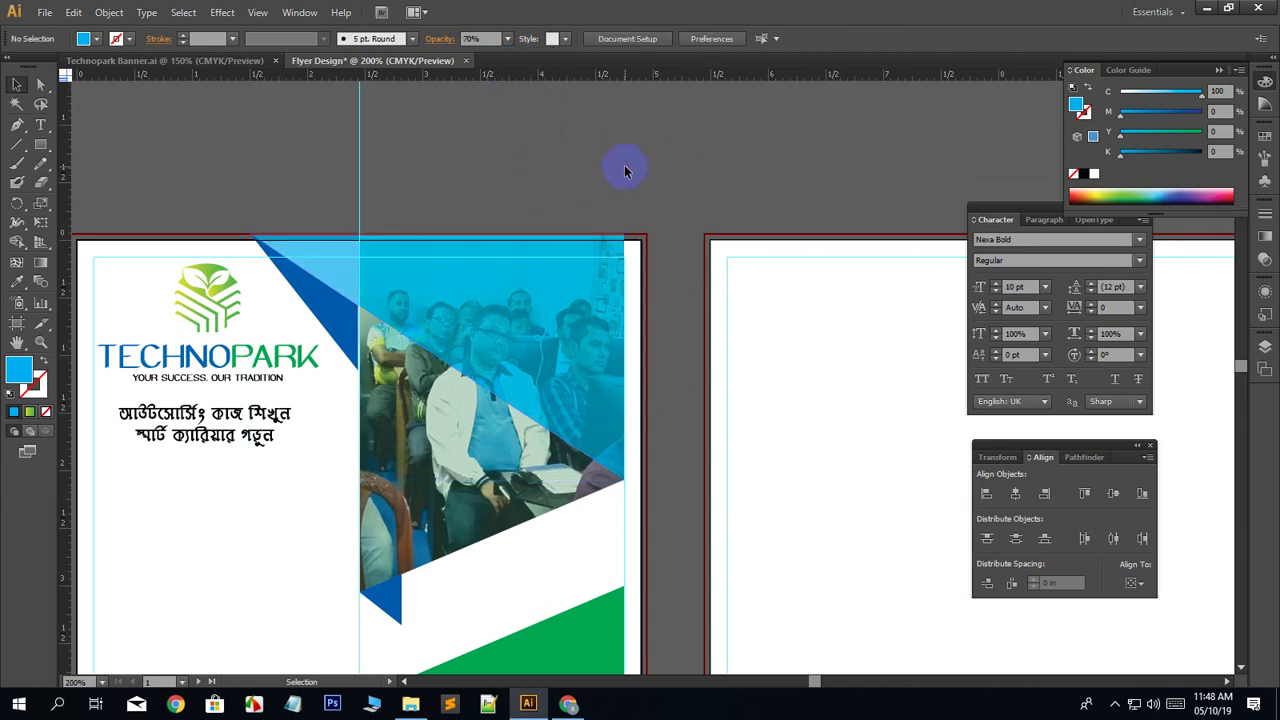
# Raise the opacity of the green slanted shape over the photo to 40%.
pyautogui.scroll(-1, 673, 542)
pyautogui.scroll(-1, 670, 521)
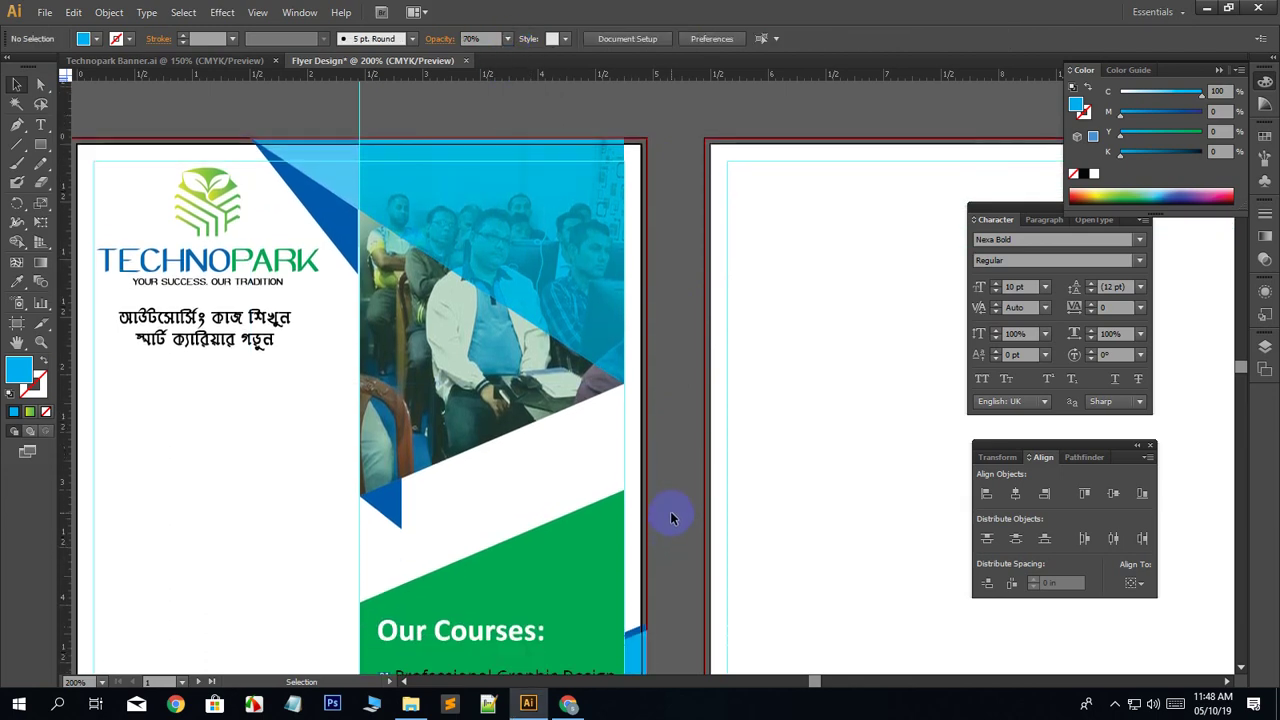
pyautogui.scroll(1, 668, 513)
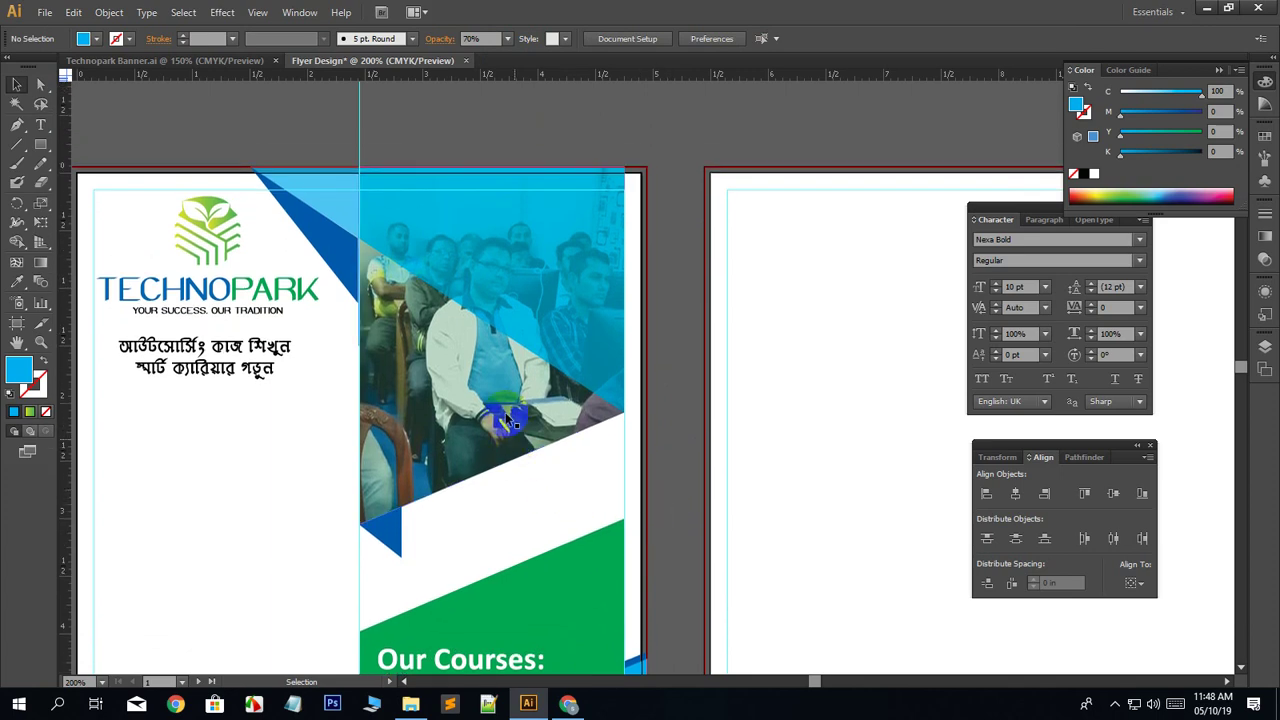
pyautogui.click(505, 402)
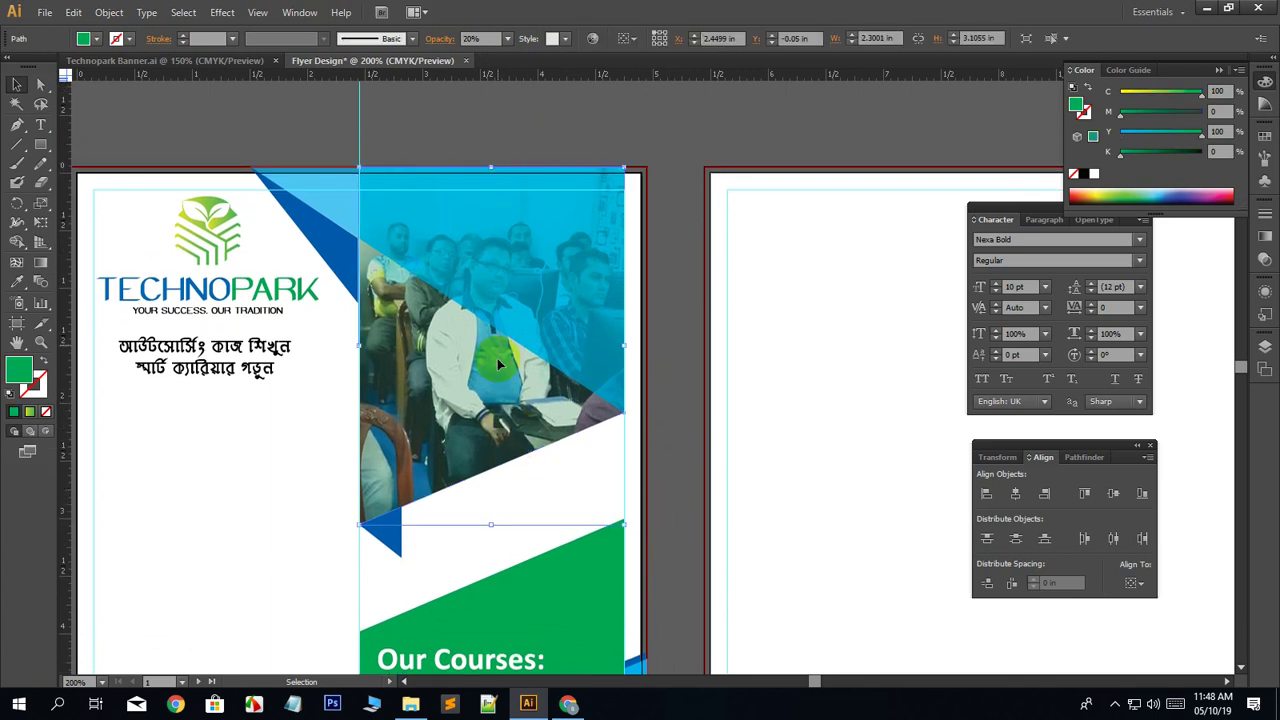
pyautogui.click(508, 40)
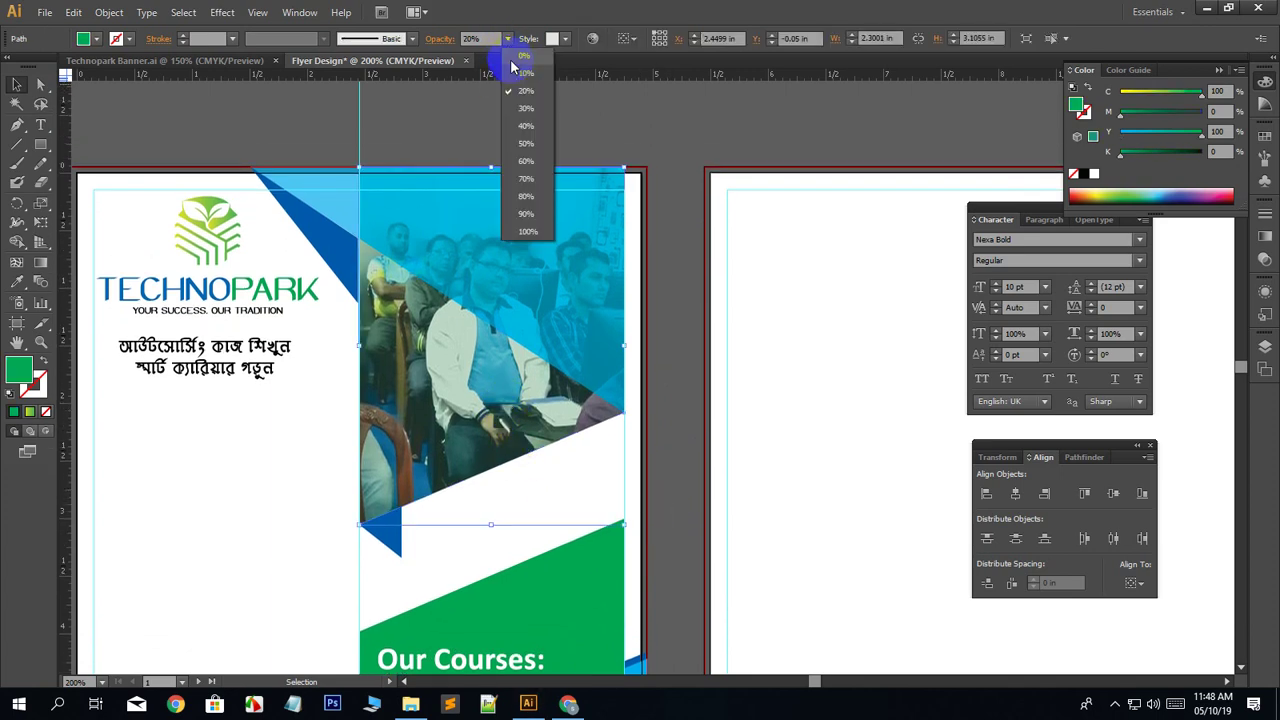
pyautogui.click(527, 126)
pyautogui.click(728, 186)
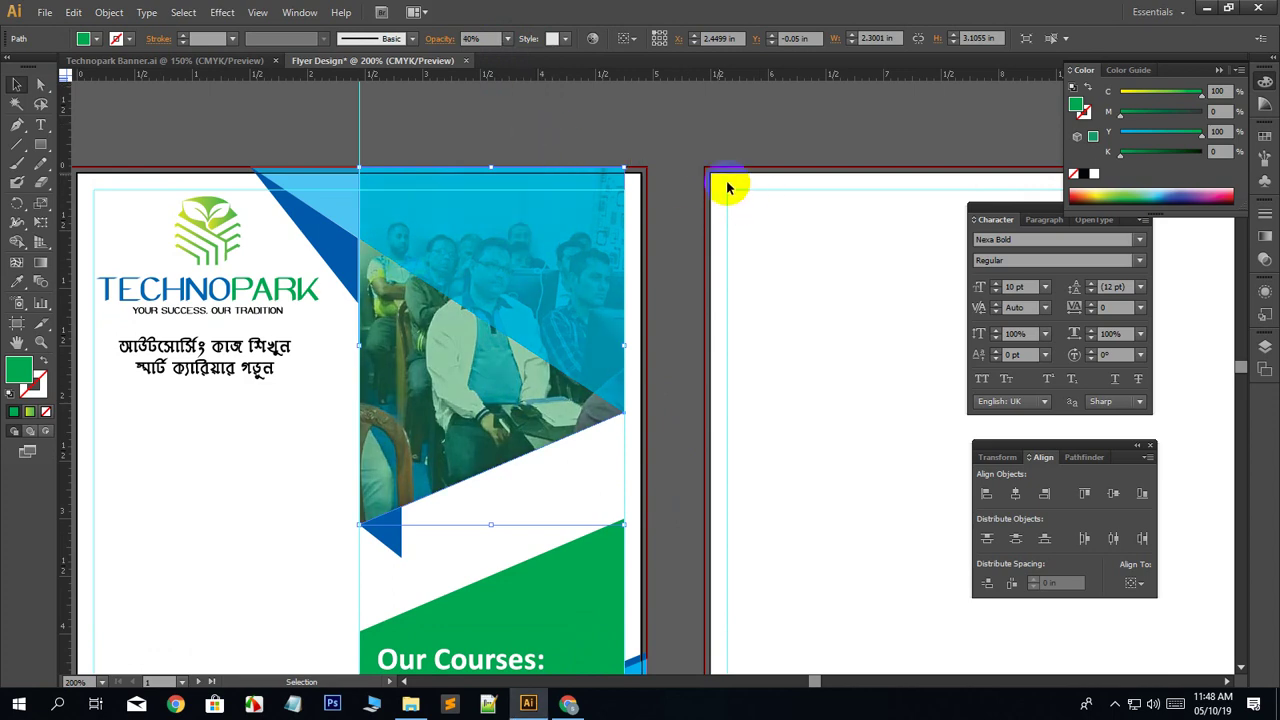
# Raise the opacity of the green slanted shape over the photo to 60%.
pyautogui.click(468, 390)
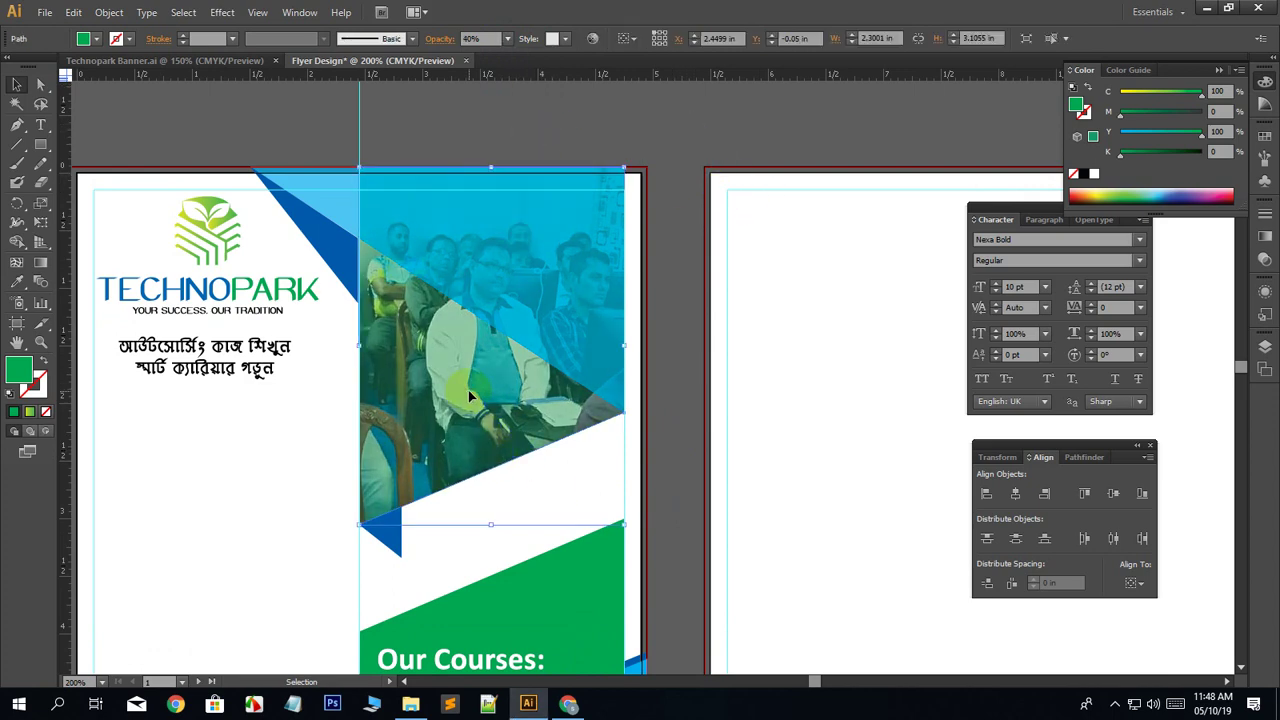
pyautogui.click(508, 40)
pyautogui.click(530, 165)
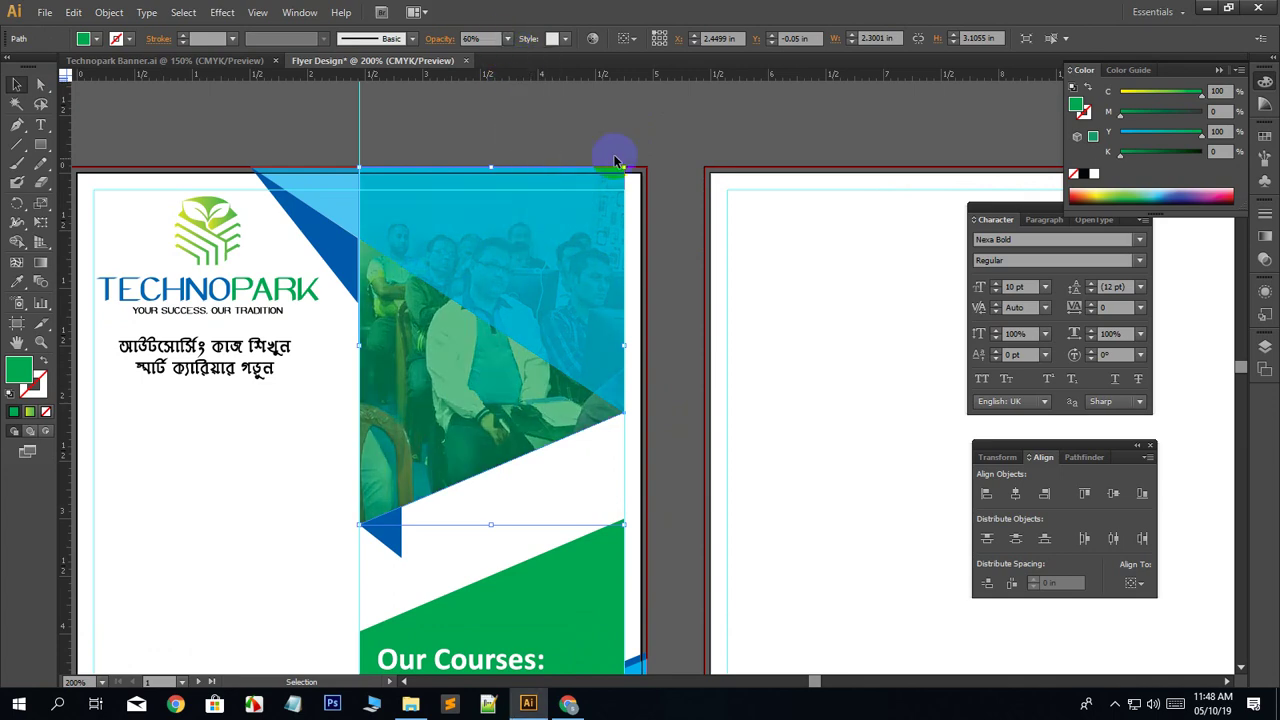
pyautogui.click(690, 150)
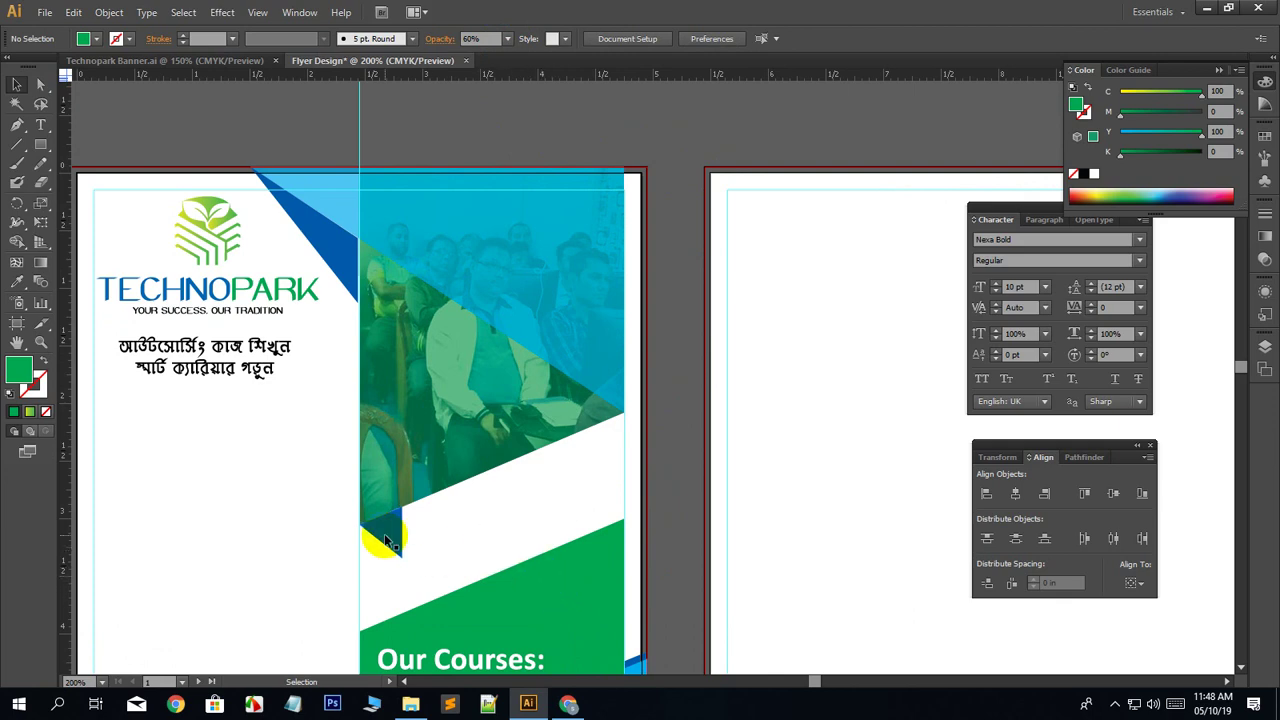
# Remove the empty rectangle outline beside the flyer and the vertical guide running through the flyer's middle.
pyautogui.moveTo(255, 549); pyautogui.dragTo(349, 522)
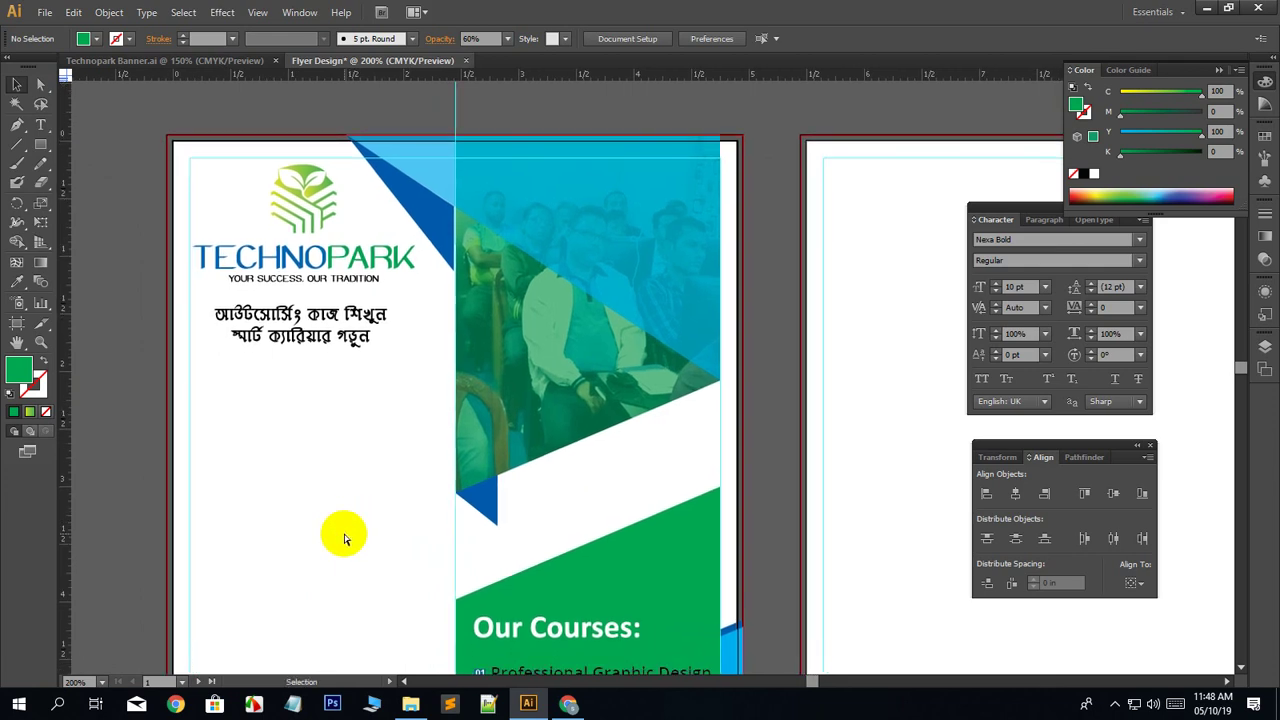
pyautogui.hotkey('ctrl', '-')
pyautogui.hotkey('ctrl', '-')
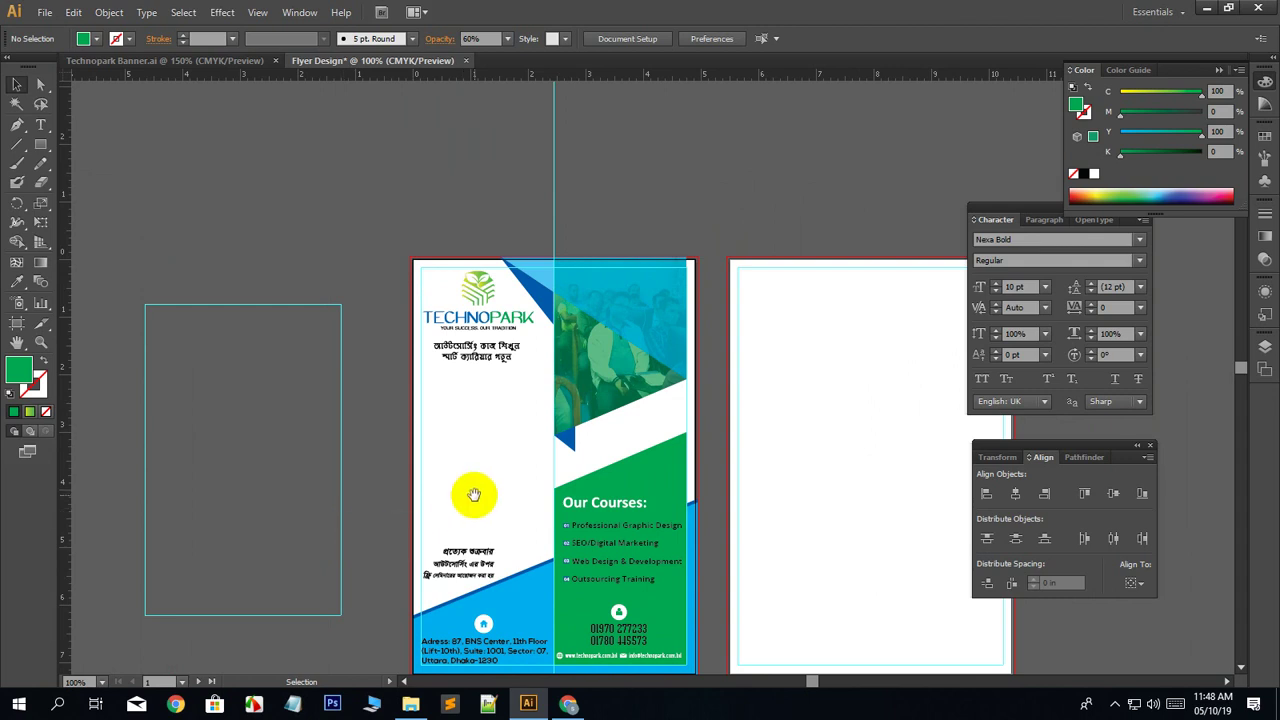
pyautogui.moveTo(443, 491); pyautogui.dragTo(463, 437)
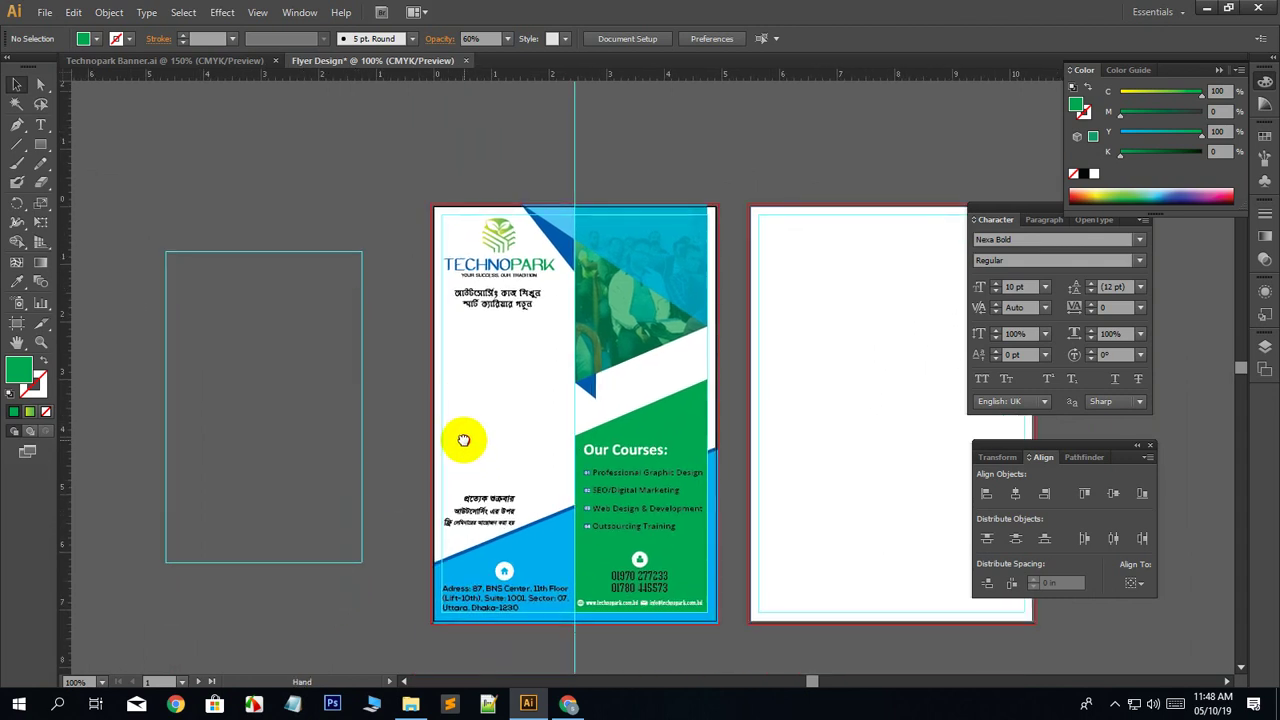
pyautogui.click(284, 322)
pyautogui.click(276, 392)
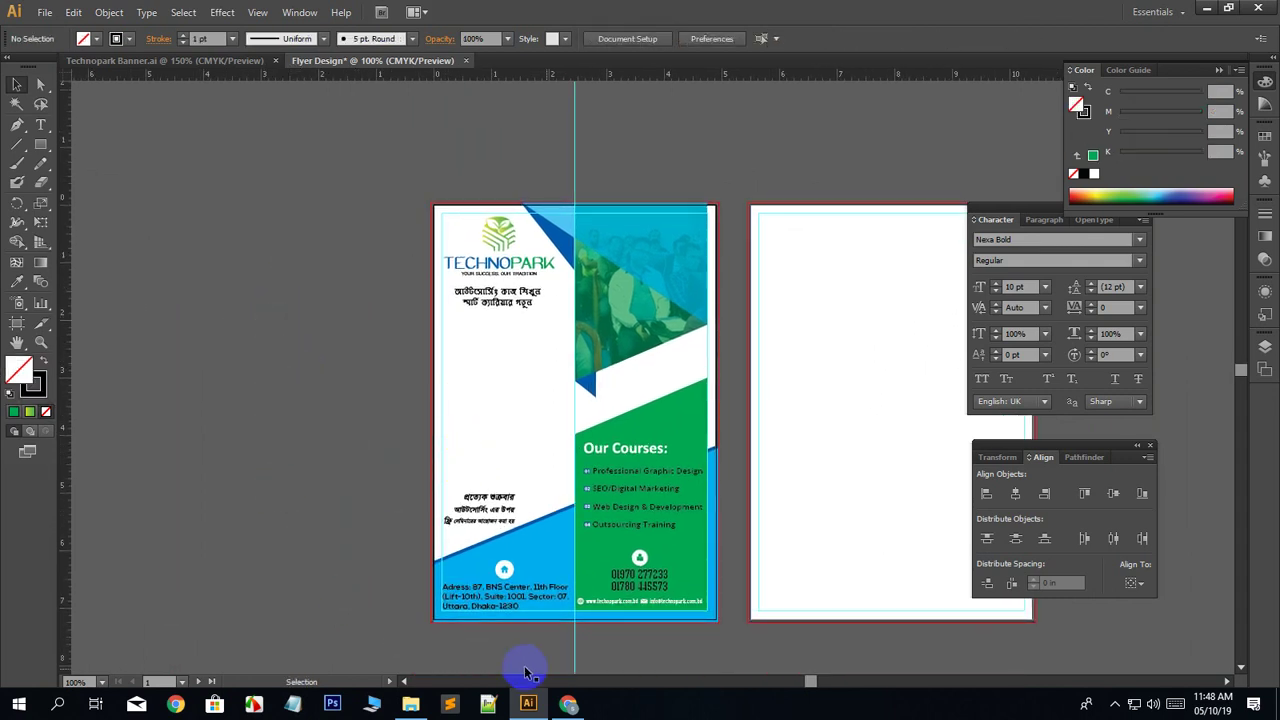
pyautogui.press('space')
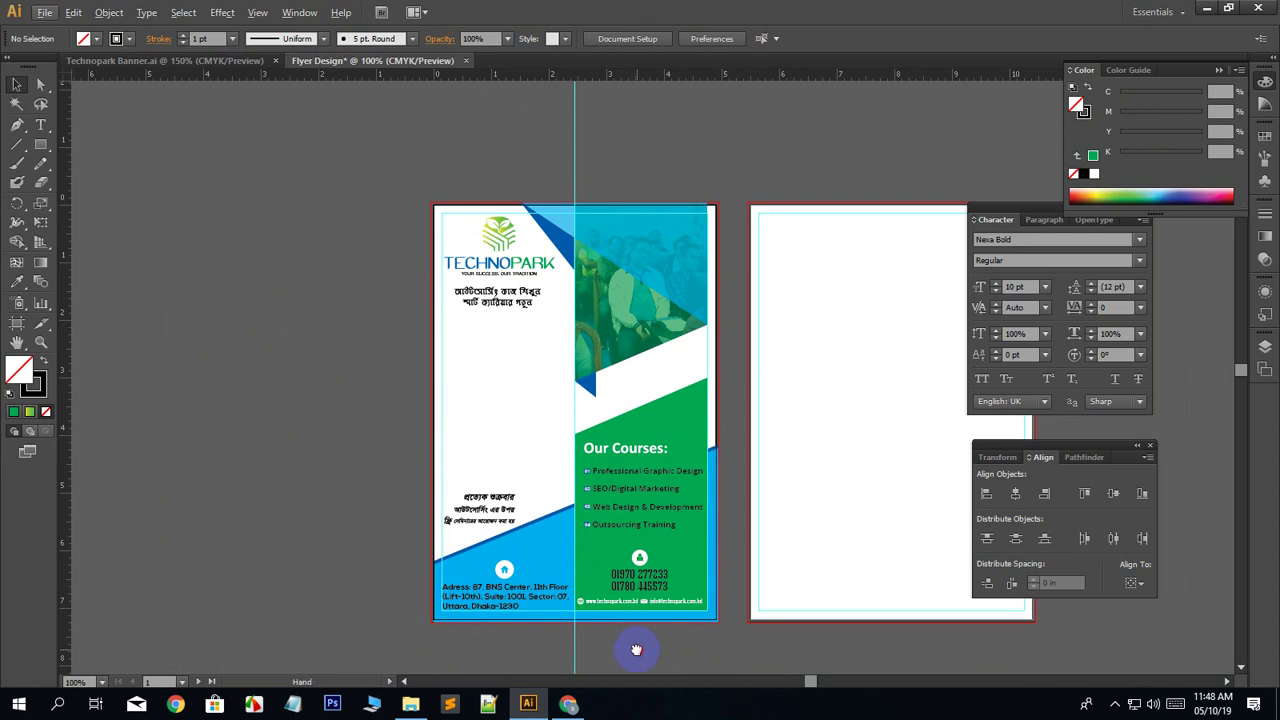
pyautogui.moveTo(636, 650); pyautogui.dragTo(500, 634)
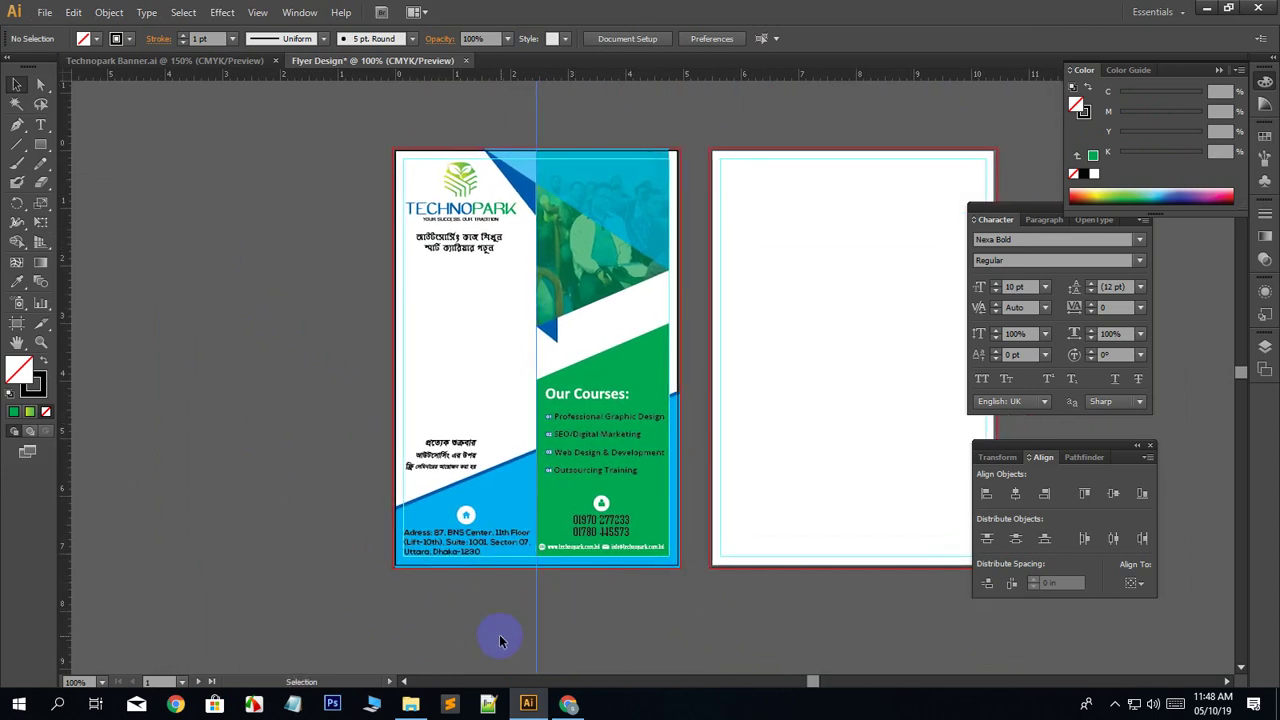
pyautogui.click(506, 641)
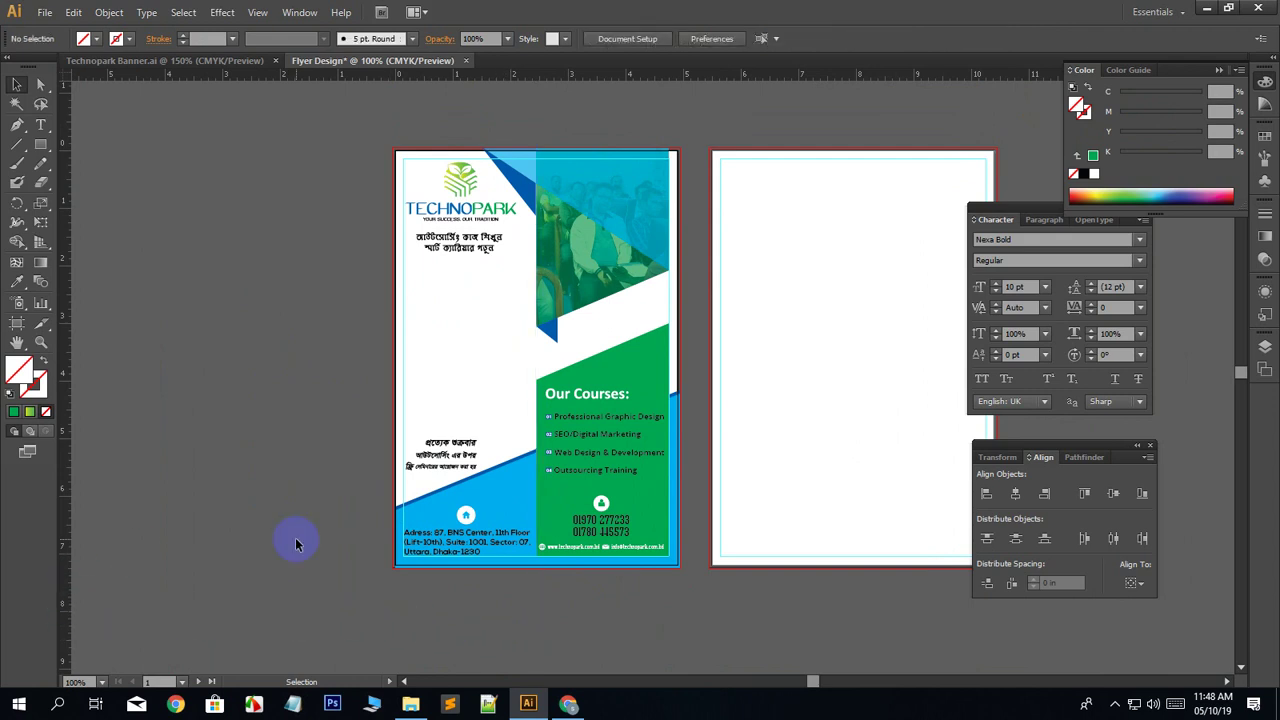
pyautogui.scroll(1, 338, 521)
pyautogui.scroll(-1, 338, 521)
pyautogui.scroll(1, 336, 521)
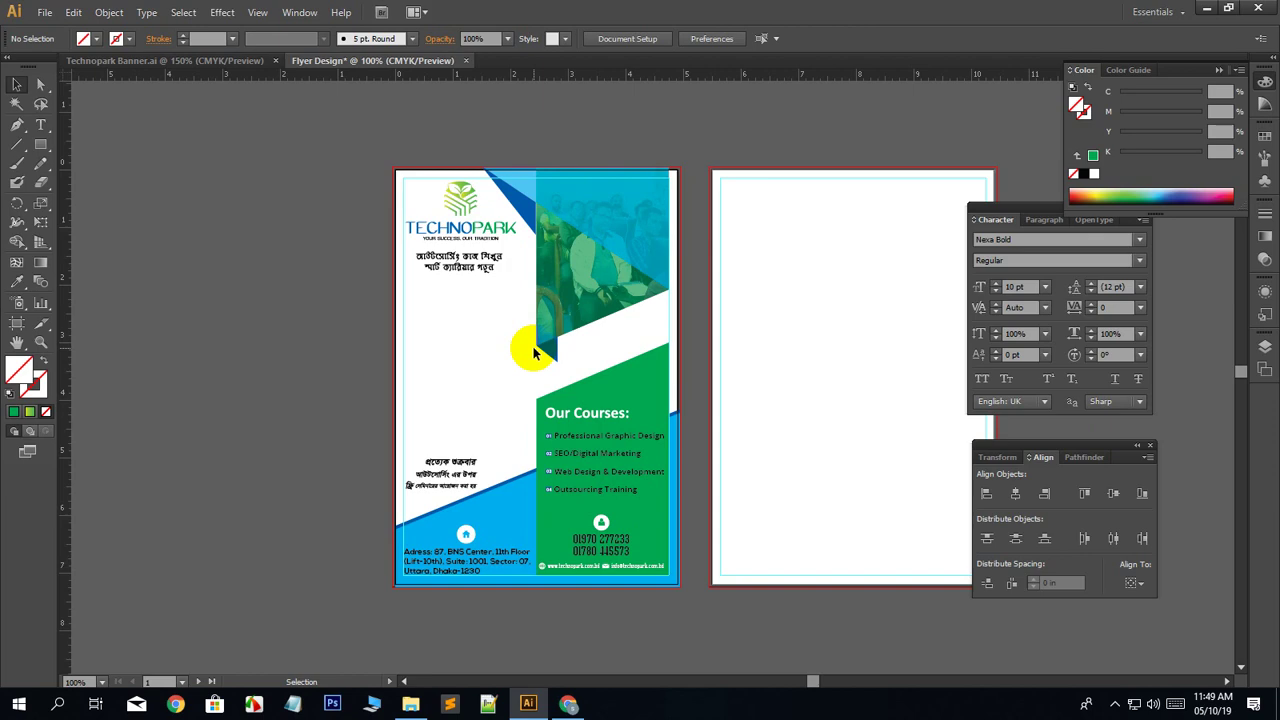
# Open the reference flyer image 03_Screenshot.jpg and compare its lower contact area with the Technopark flyer's lower part.
pyautogui.hotkey('ctrl', '=')
pyautogui.hotkey('ctrl', '=')
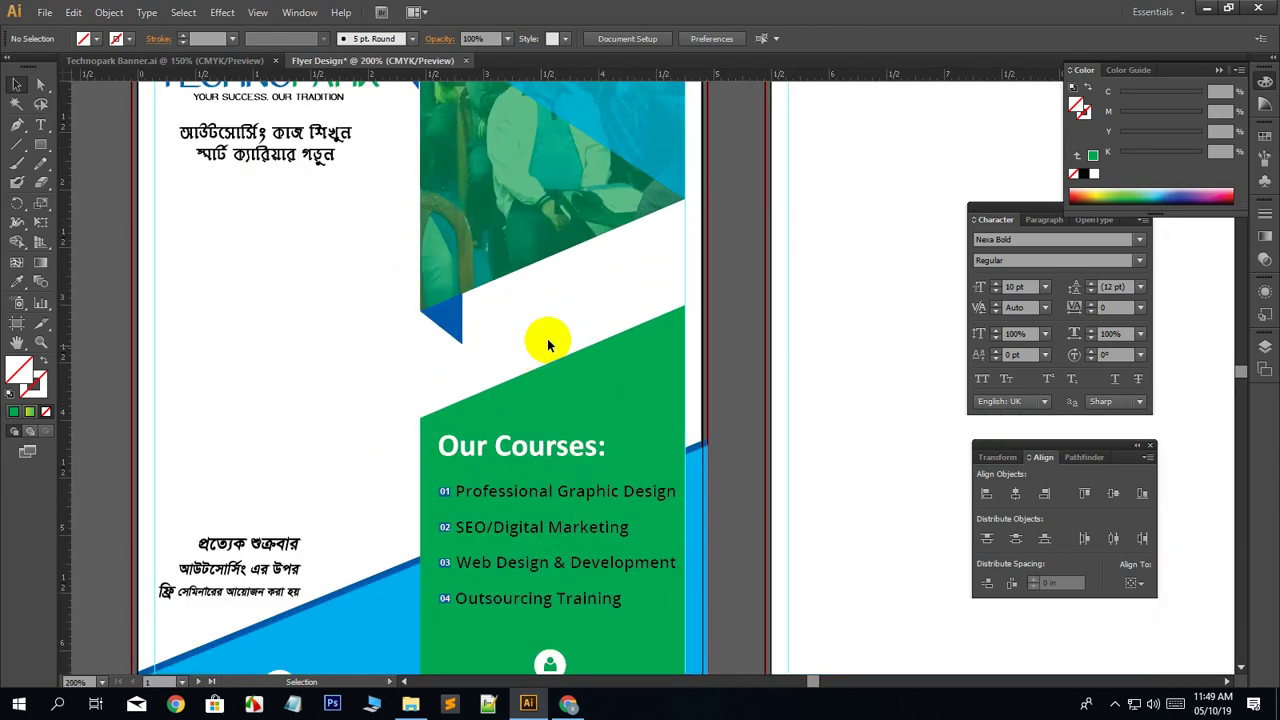
pyautogui.scroll(-3, 655, 427)
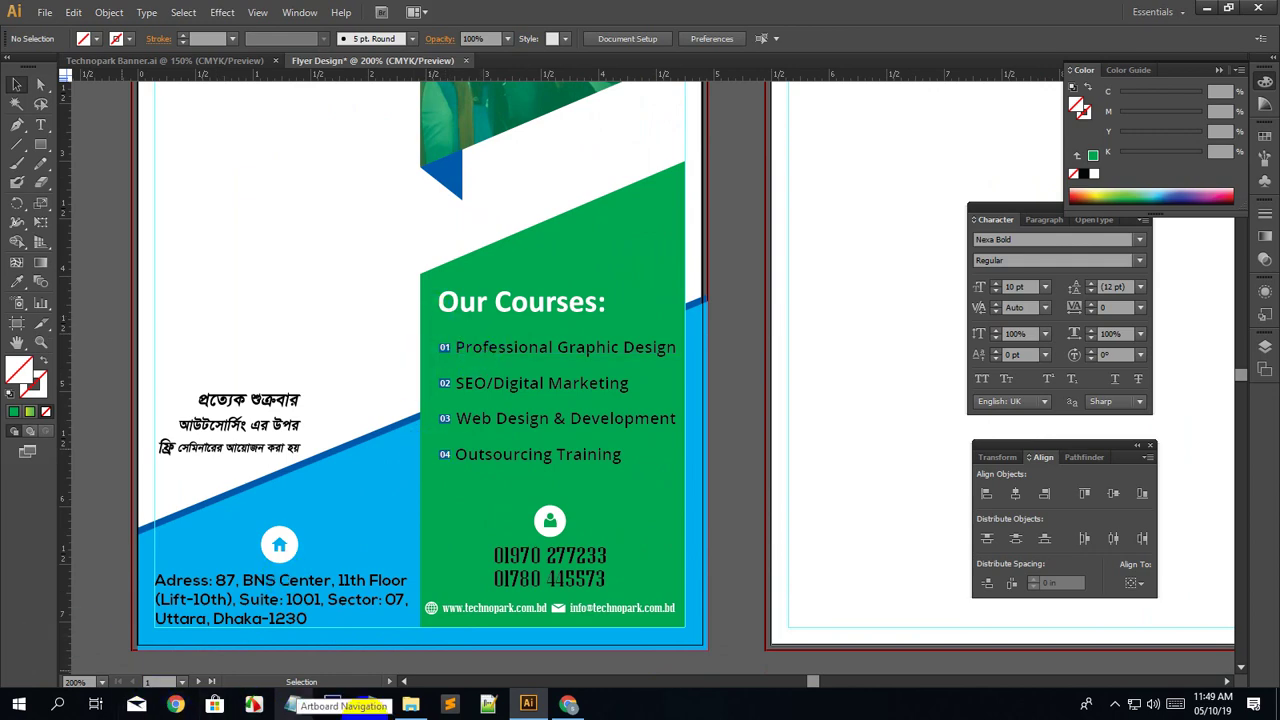
pyautogui.click(410, 705)
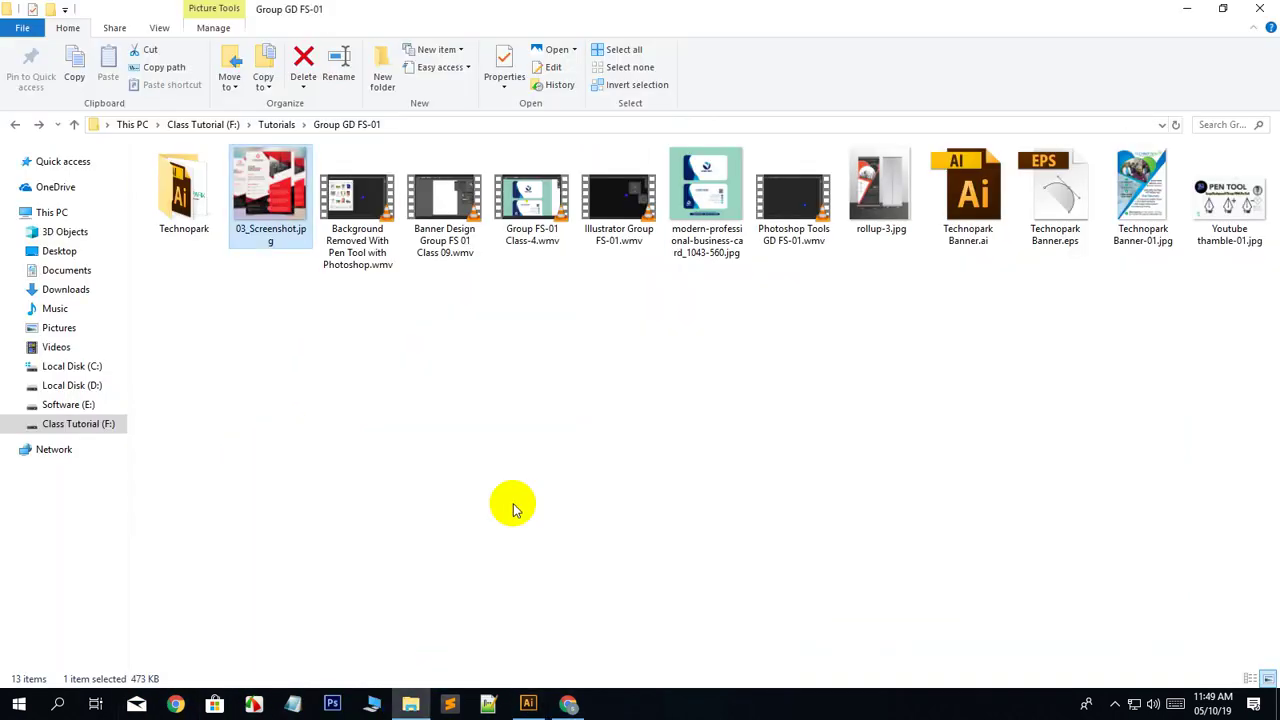
pyautogui.click(824, 447)
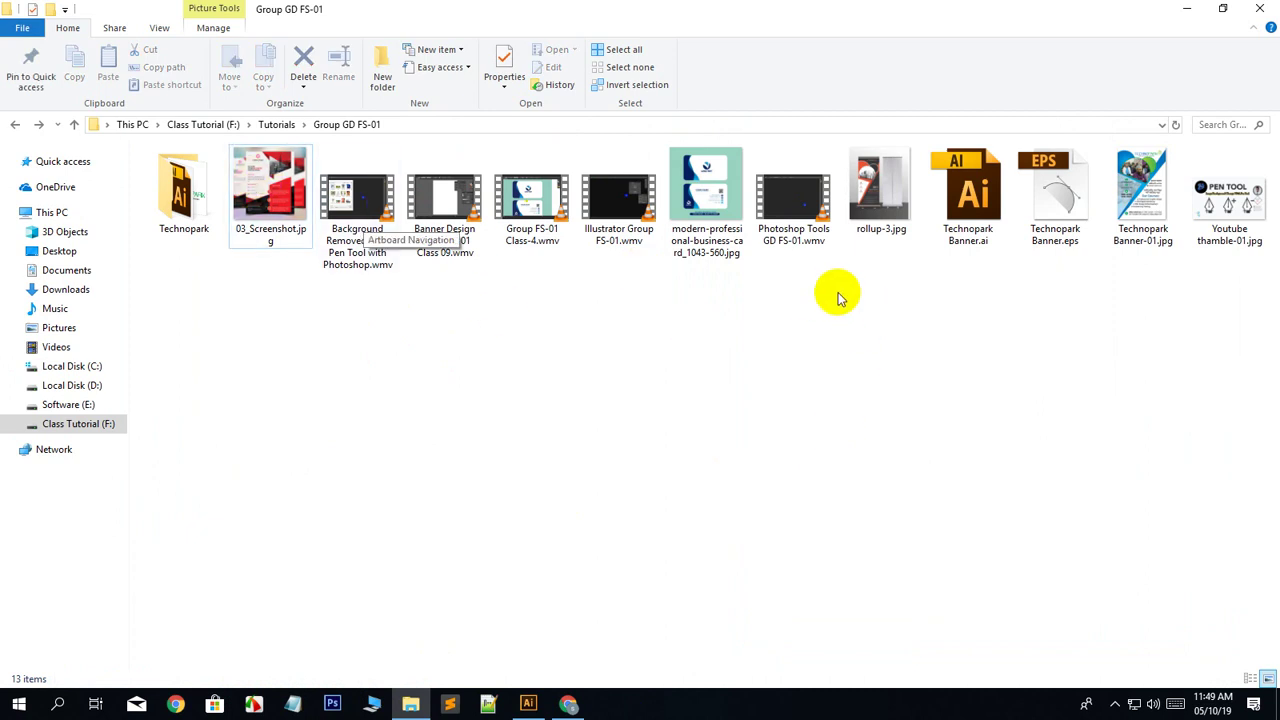
pyautogui.click(285, 215)
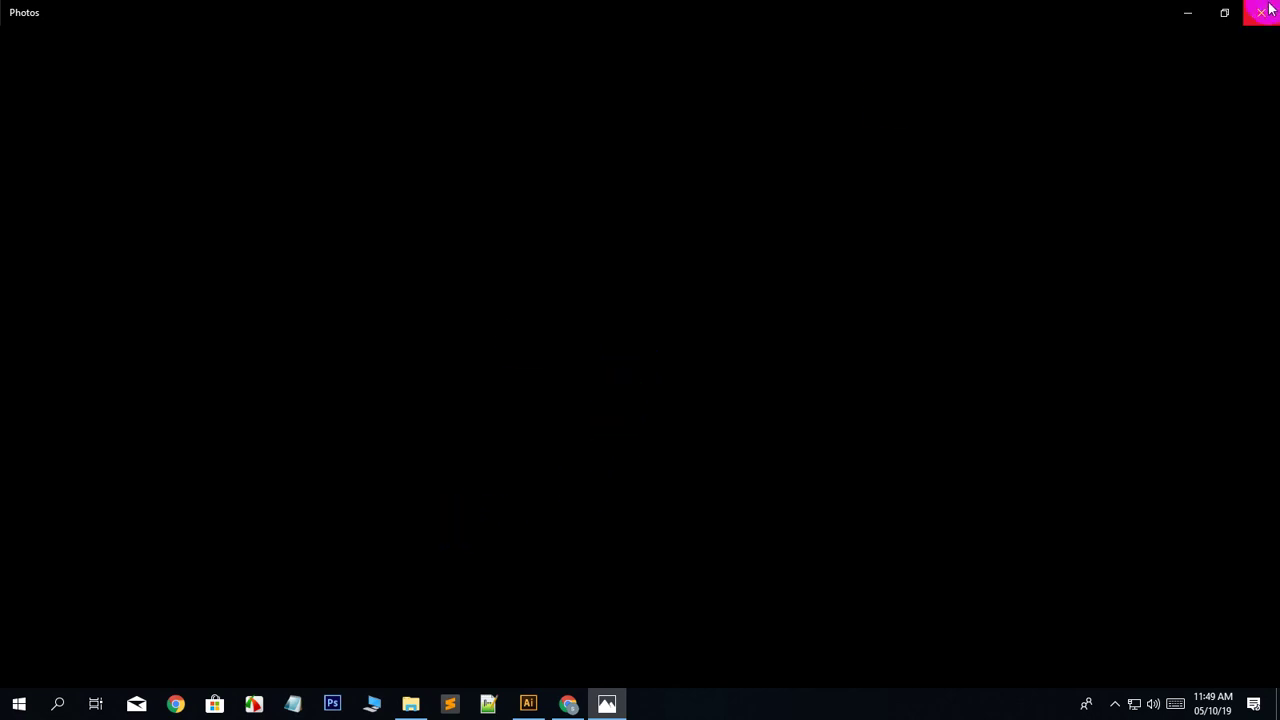
pyautogui.click(528, 705)
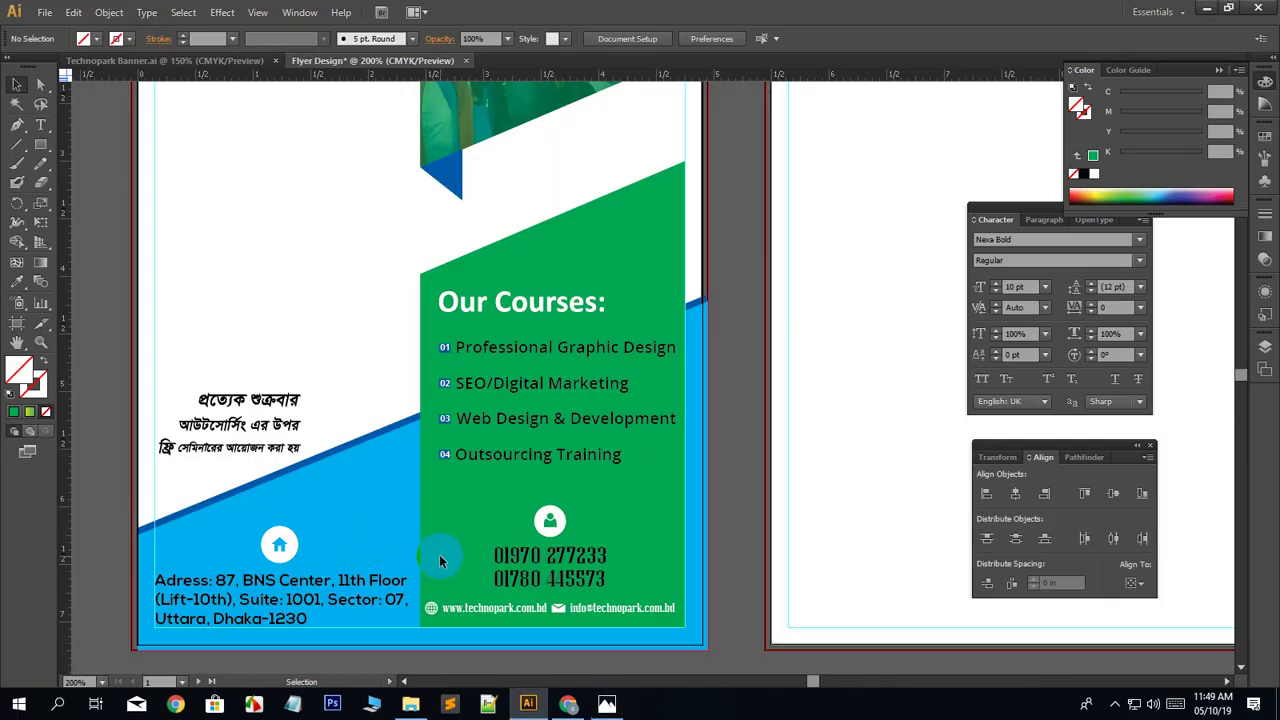
pyautogui.scroll(-1, 440, 558)
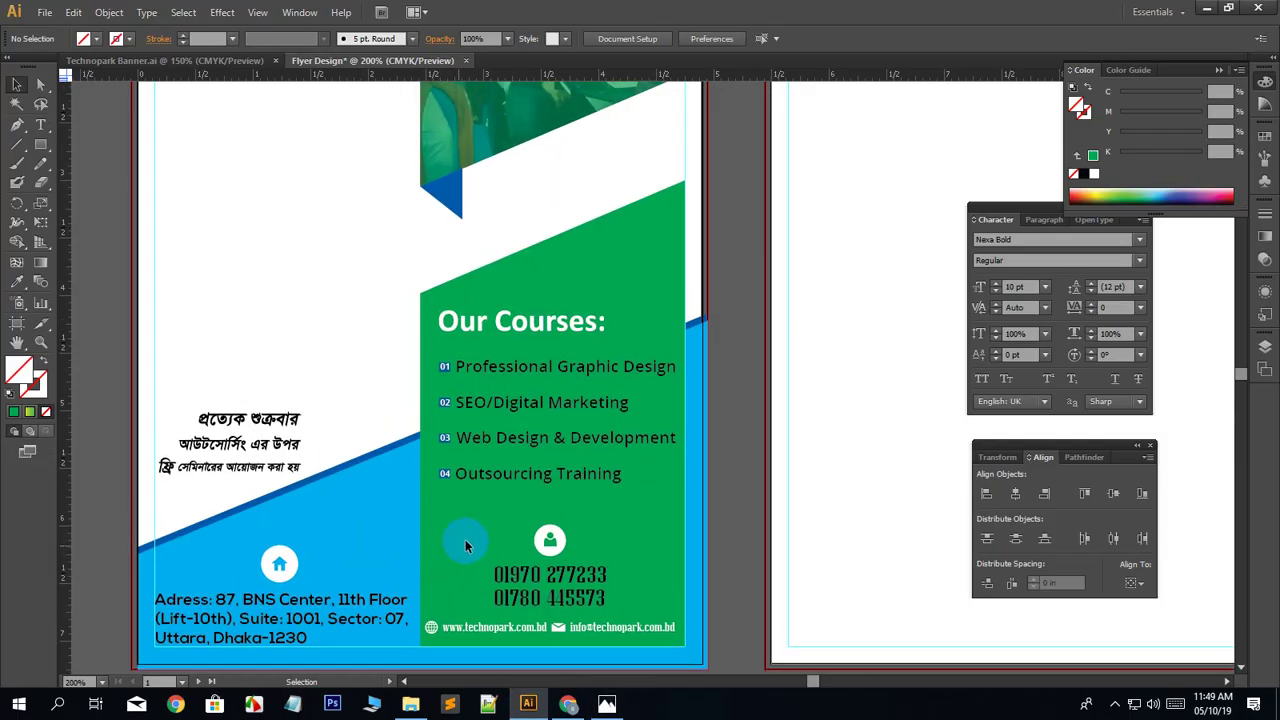
pyautogui.scroll(1, 500, 632)
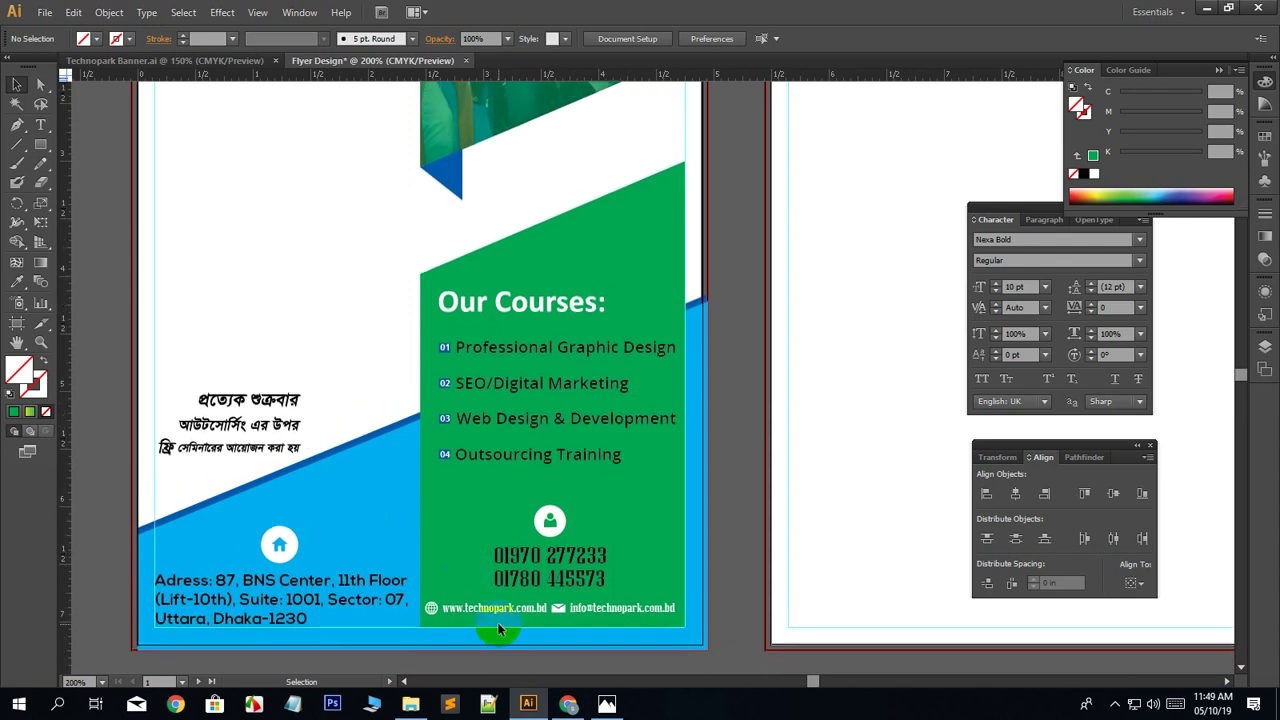
pyautogui.click(607, 705)
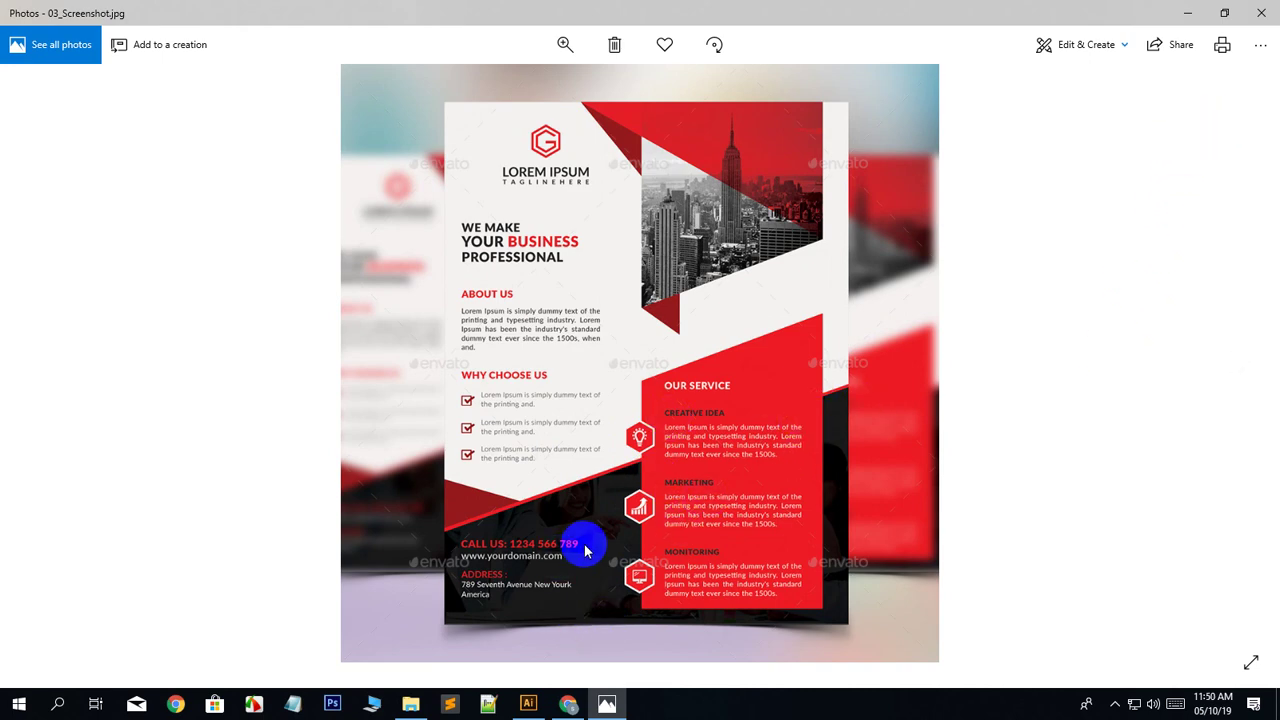
pyautogui.click(1258, 13)
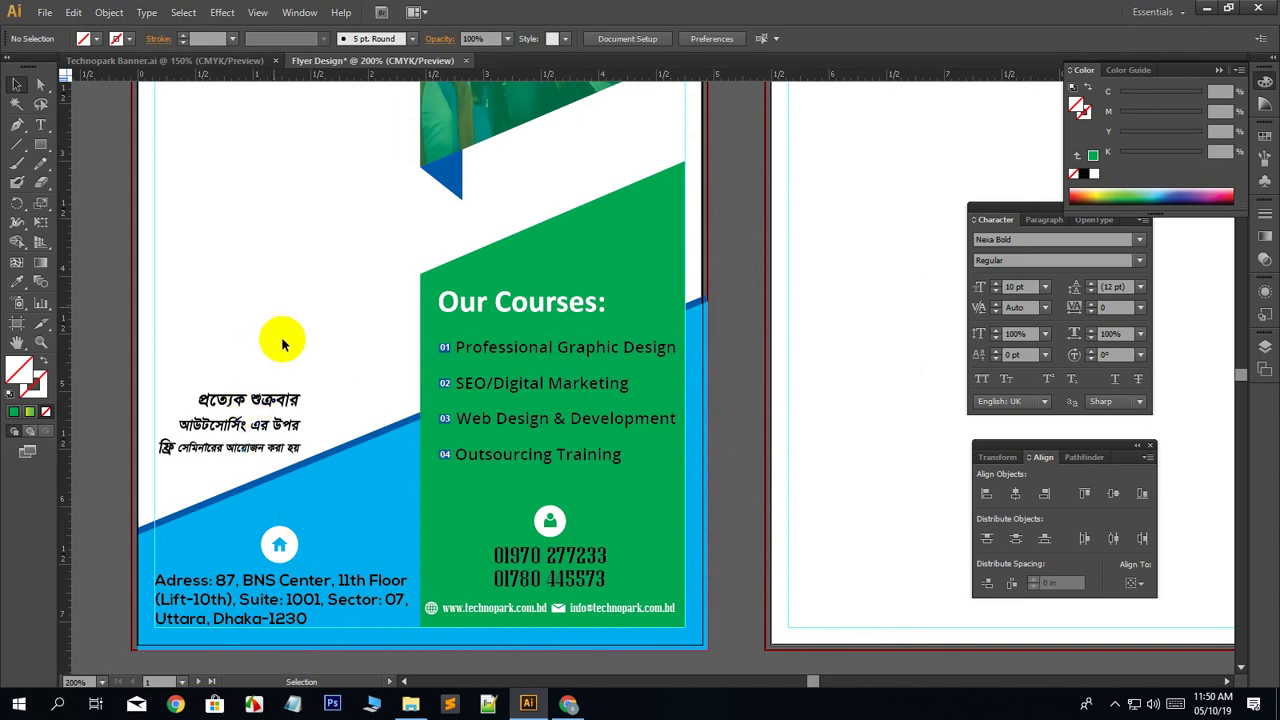
# Release the clipping mask of the classroom photo in the spare artwork beside the flyer.
pyautogui.hotkey('ctrl', '-')
pyautogui.hotkey('ctrl', '-')
pyautogui.hotkey('ctrl', '-')
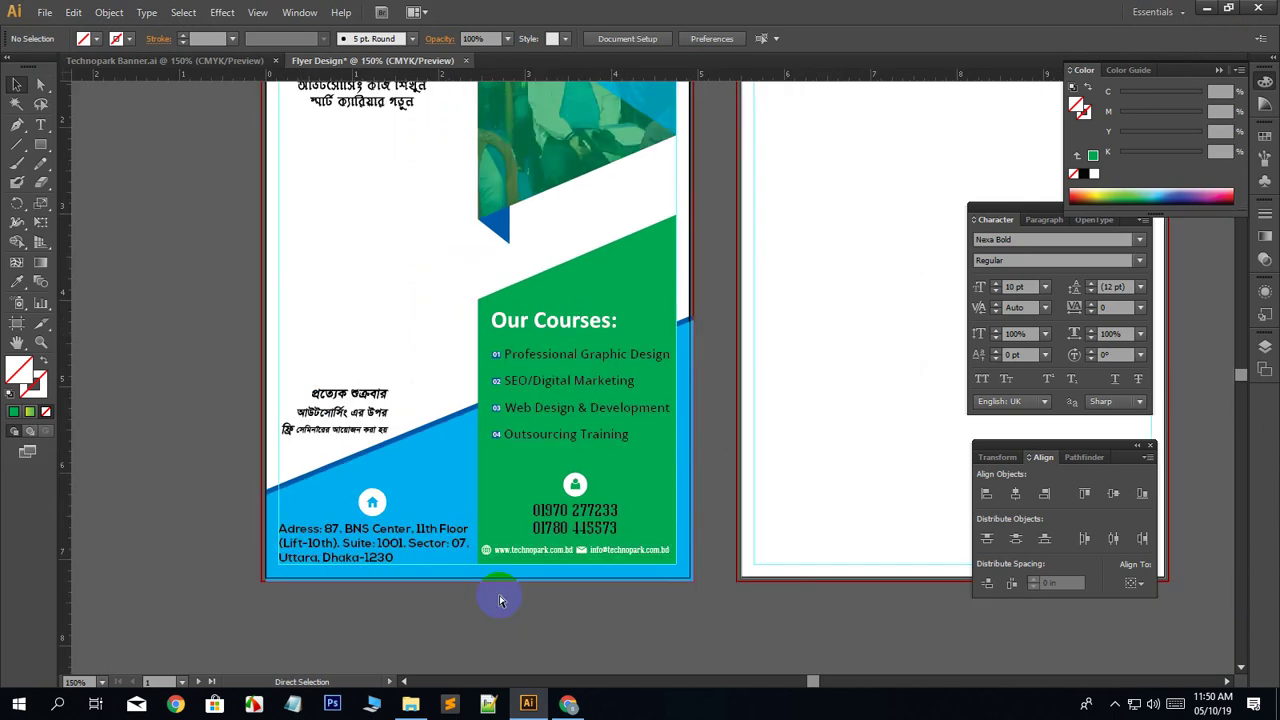
pyautogui.hscroll(-5, 526, 549)
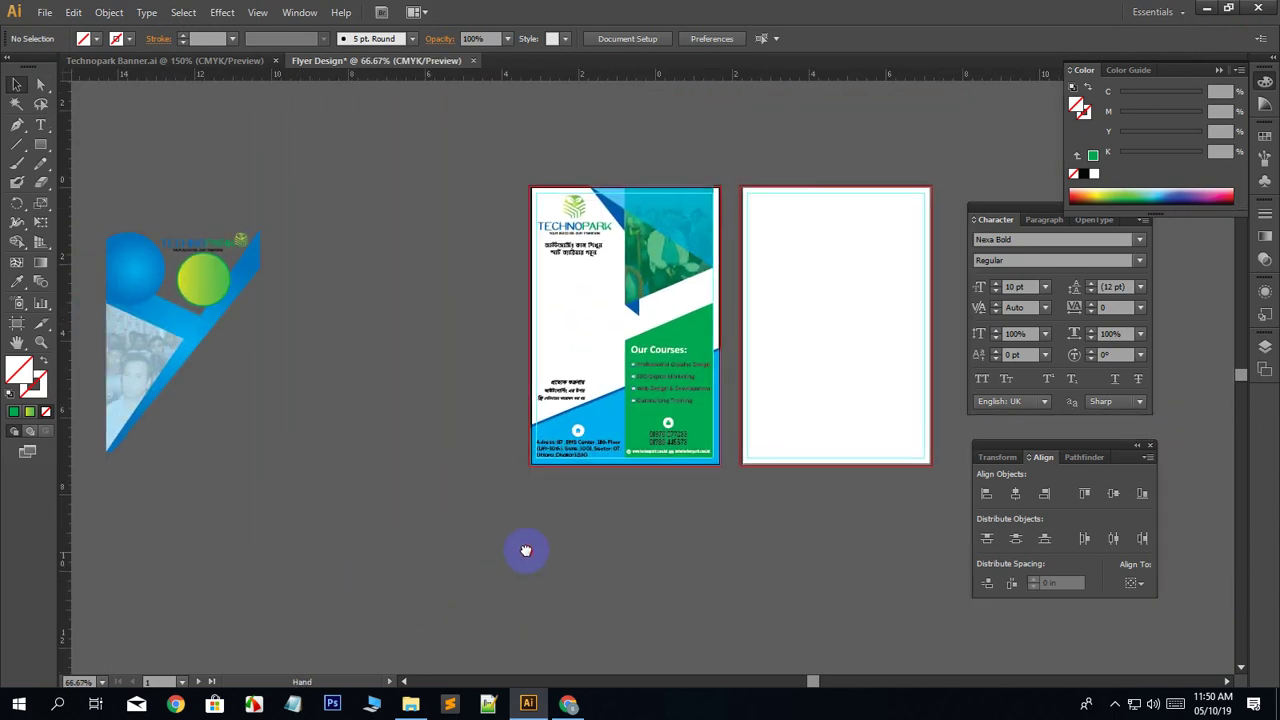
pyautogui.moveTo(303, 378); pyautogui.dragTo(440, 460)
pyautogui.rightClick(416, 430)
pyautogui.click(462, 521)
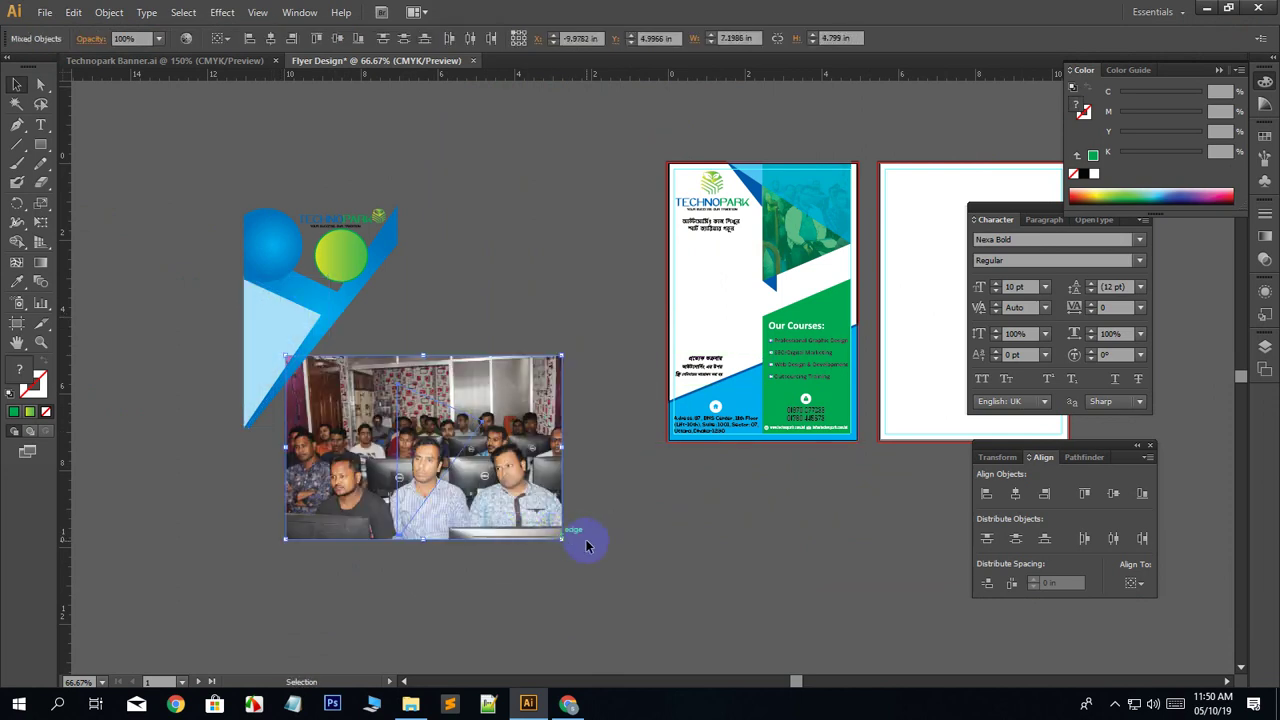
# Move the full classroom photo away from the spare artwork to the empty area below the flyer.
pyautogui.moveTo(555, 495); pyautogui.dragTo(820, 526)
pyautogui.moveTo(748, 567); pyautogui.dragTo(437, 333)
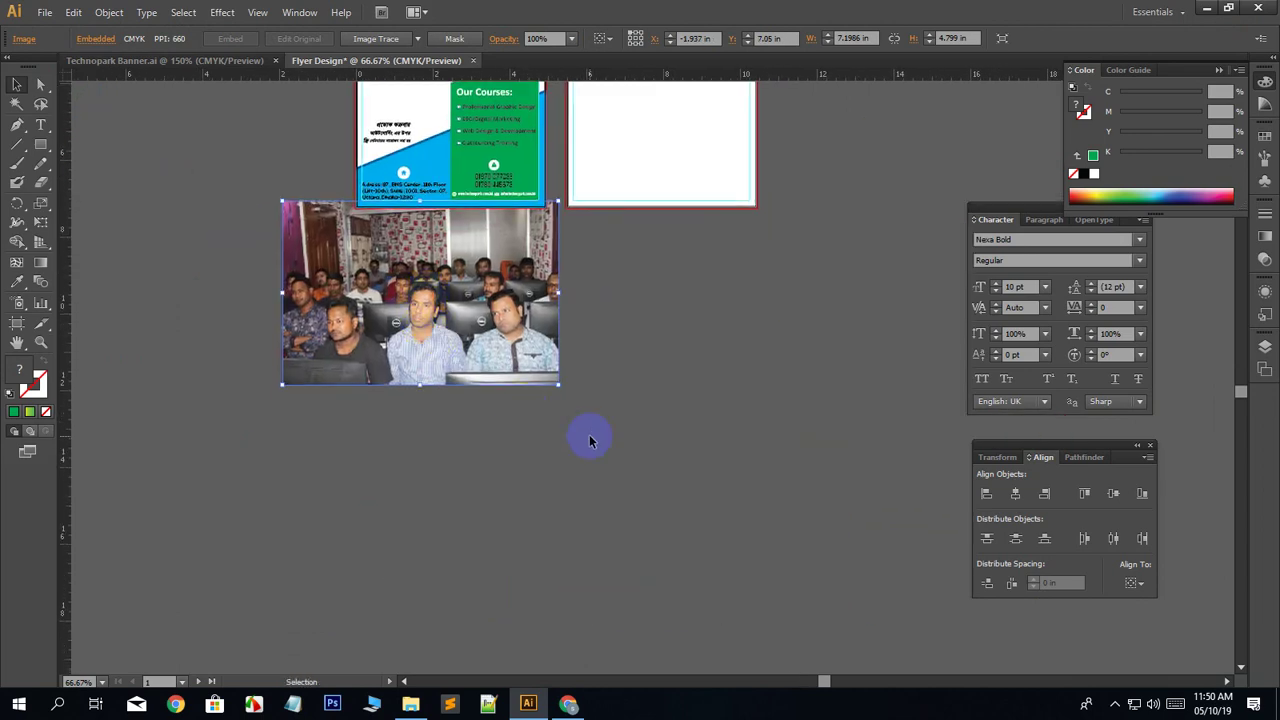
pyautogui.hotkey('ctrl', '=')
pyautogui.moveTo(575, 424); pyautogui.dragTo(709, 578)
pyautogui.moveTo(525, 440); pyautogui.dragTo(646, 543)
# Unlock all objects and place a copy of the flyer's light blue slanted bottom shape over the classroom photo.
pyautogui.click(455, 207)
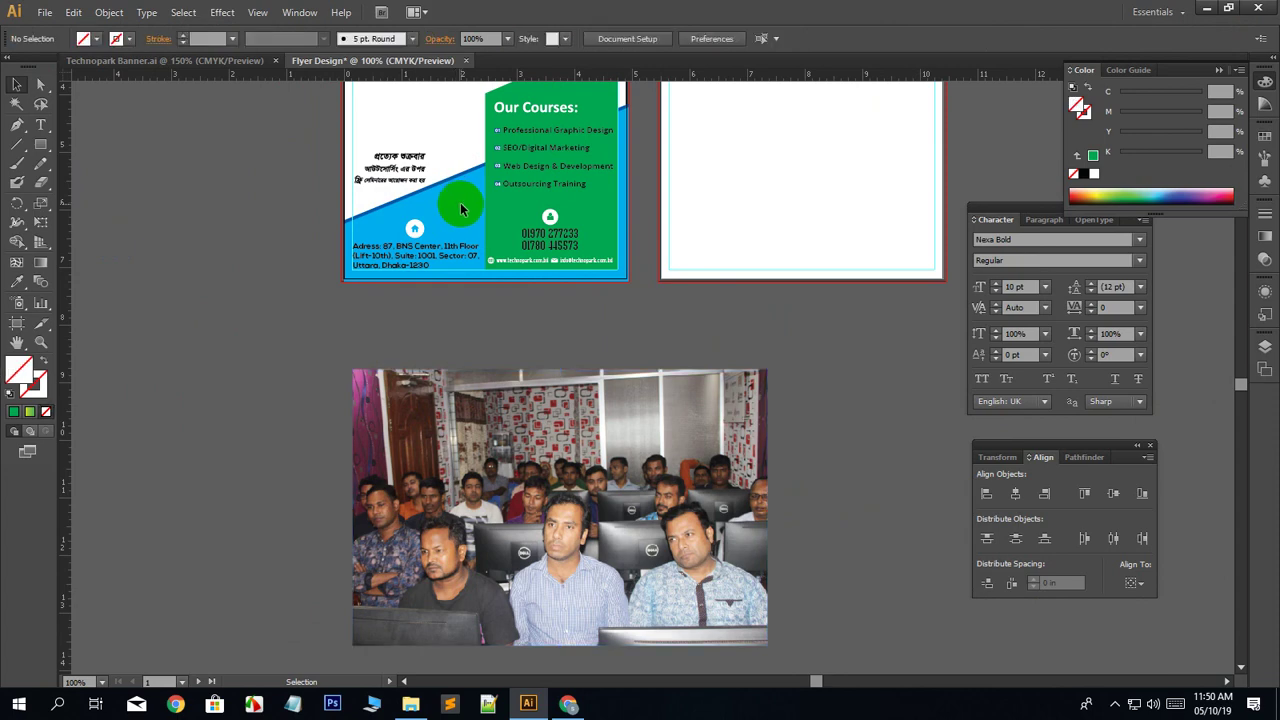
pyautogui.click(109, 12)
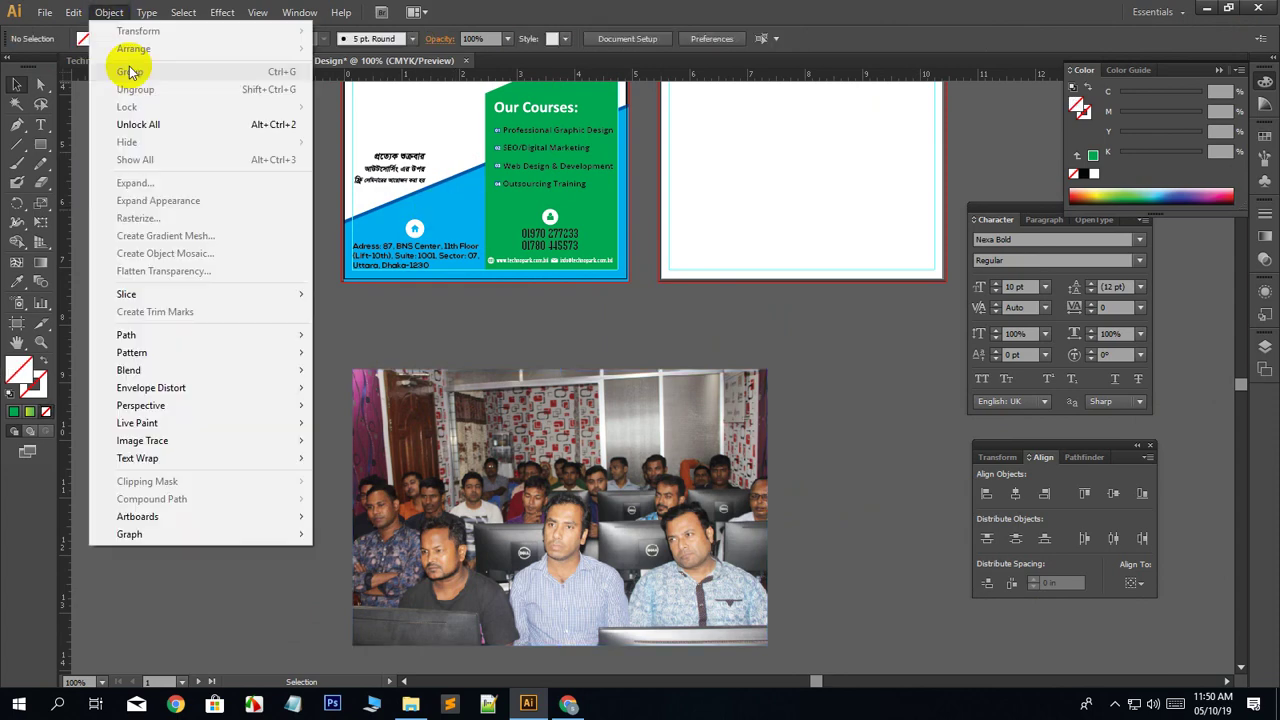
pyautogui.click(157, 124)
pyautogui.click(434, 263)
pyautogui.click(458, 206)
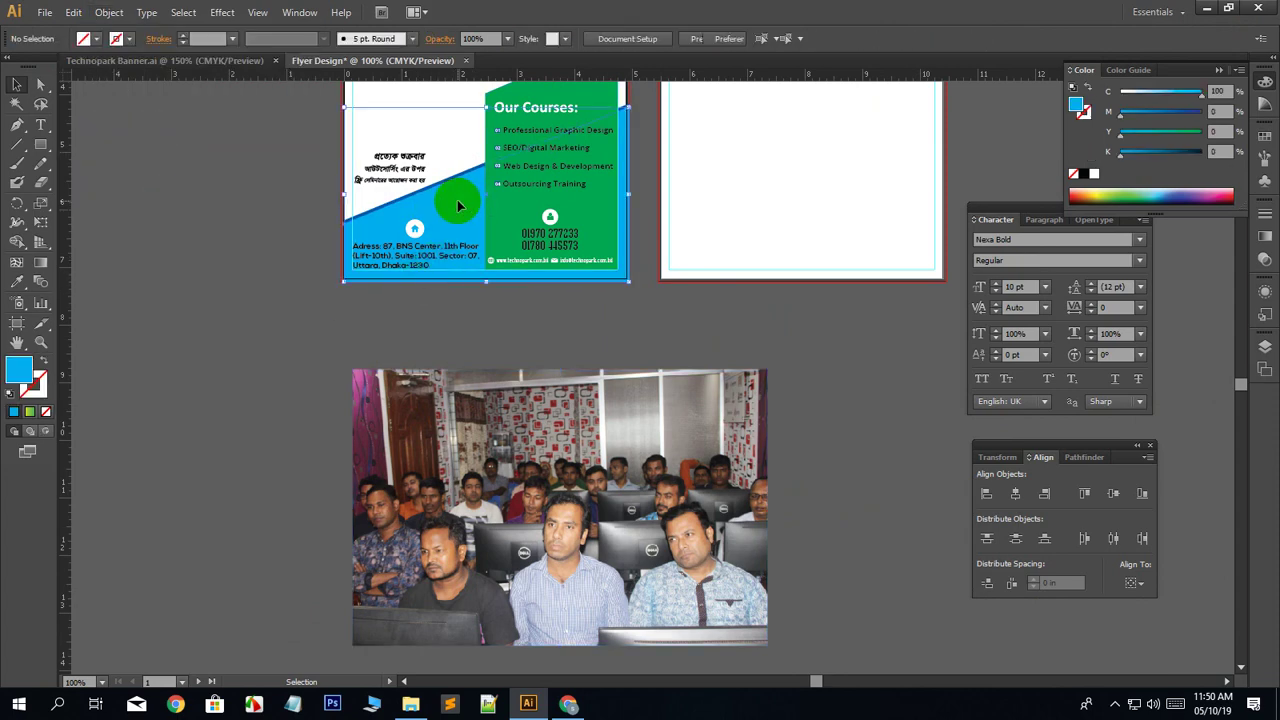
pyautogui.moveTo(460, 206); pyautogui.dragTo(543, 568)
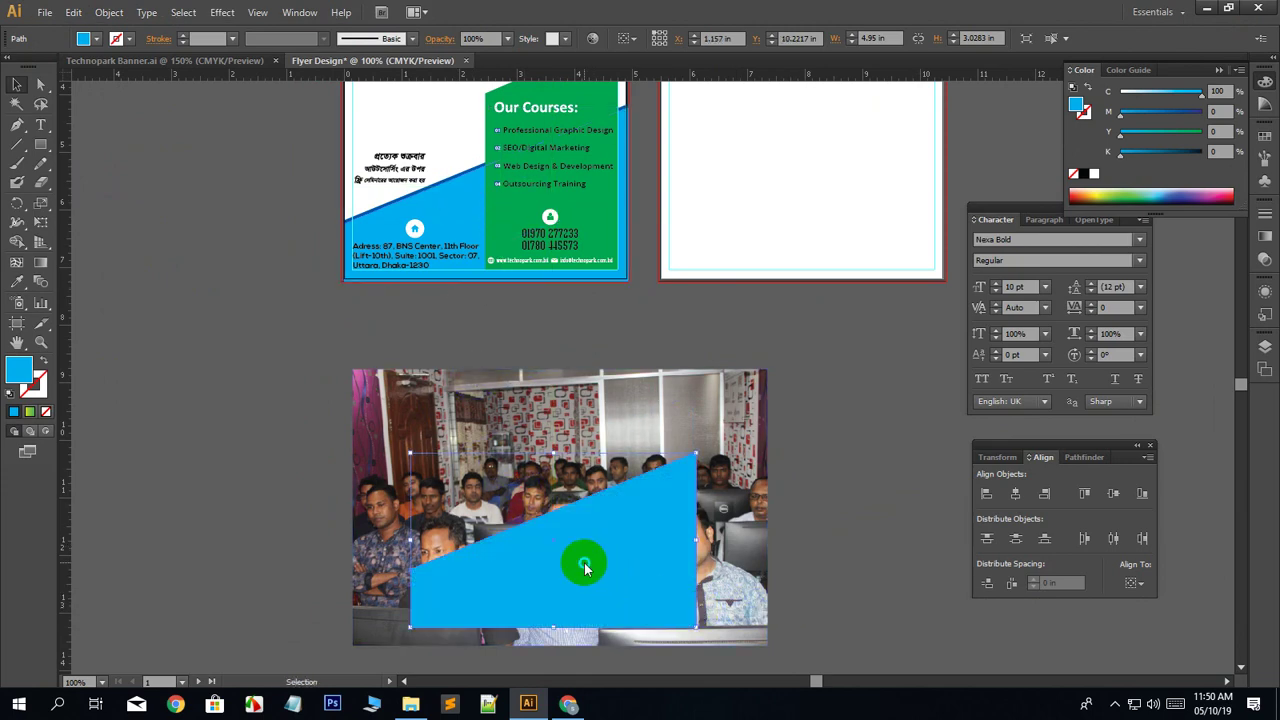
# Swap the copied slanted shape's fill and stroke so it has no fill and a light blue outline.
pyautogui.rightClick(585, 567)
pyautogui.click(54, 369)
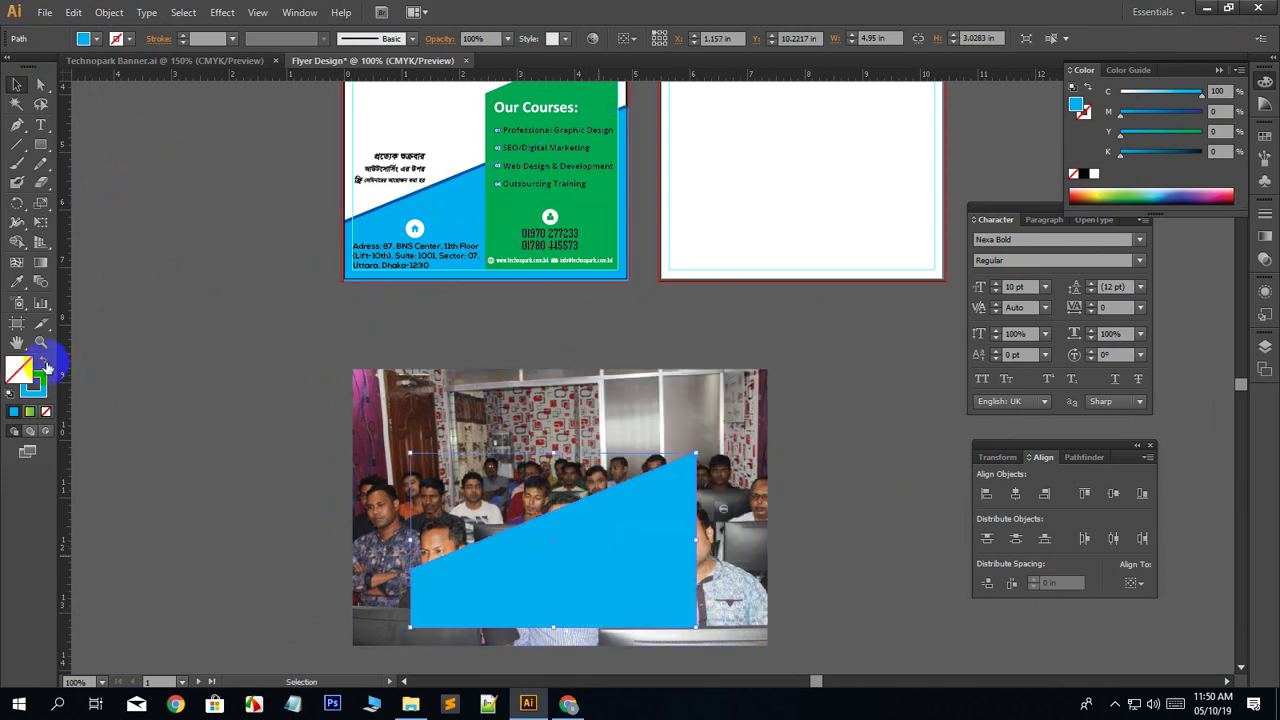
pyautogui.click(215, 445)
# Scale the classroom photo down proportionally to about 5.1 × 3.4 in around the light blue slanted outline.
pyautogui.scroll(-2, 220, 453)
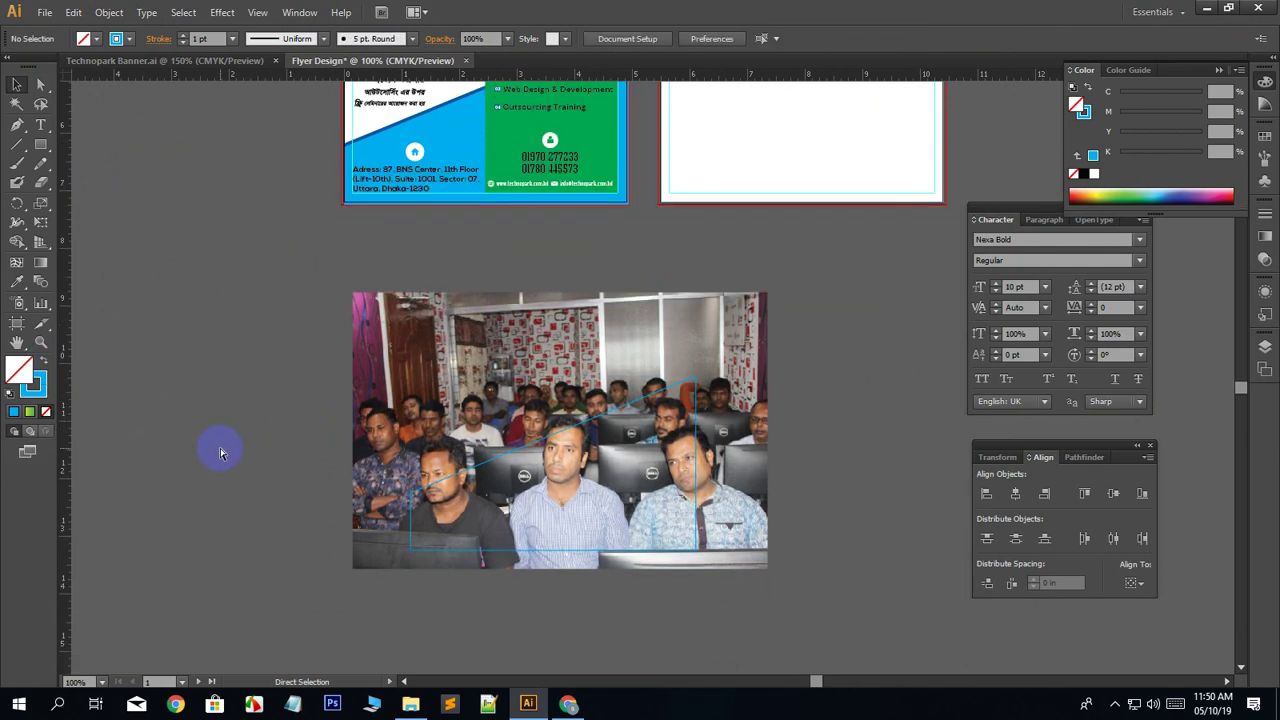
pyautogui.hotkey('ctrl', '+')
pyautogui.scroll(-3, 366, 505)
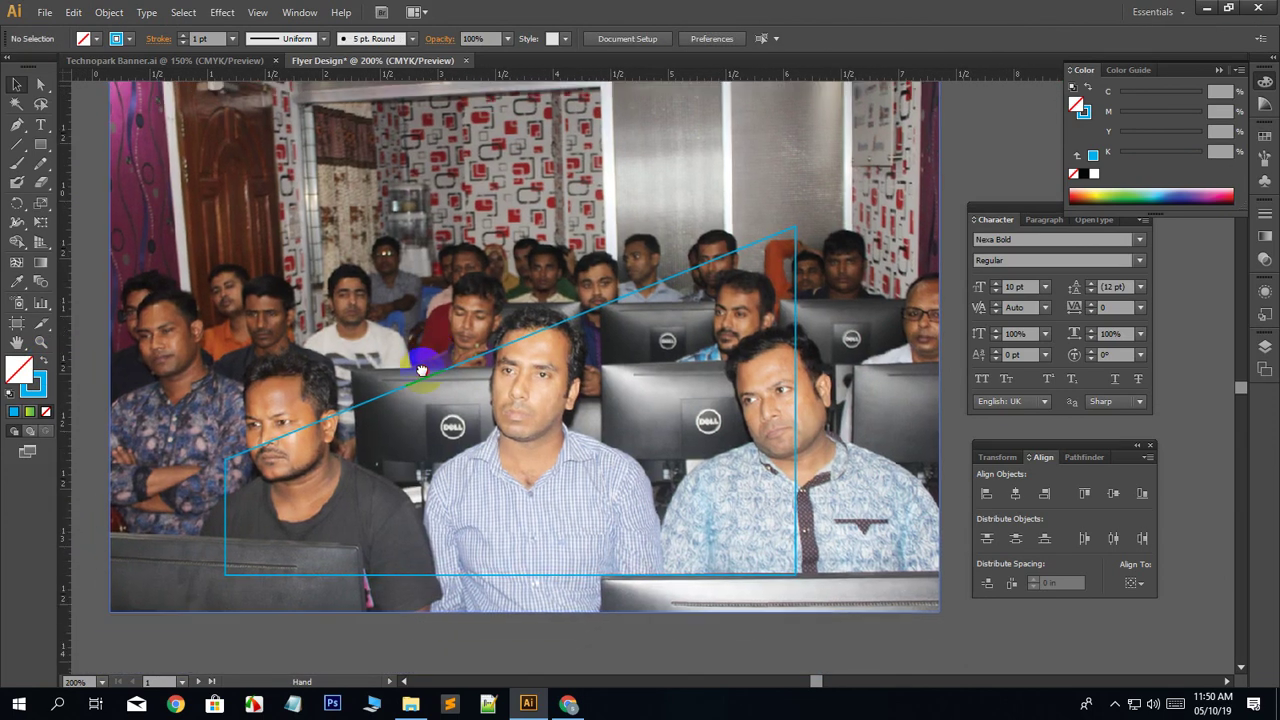
pyautogui.click(244, 274)
pyautogui.scroll(1, 262, 317)
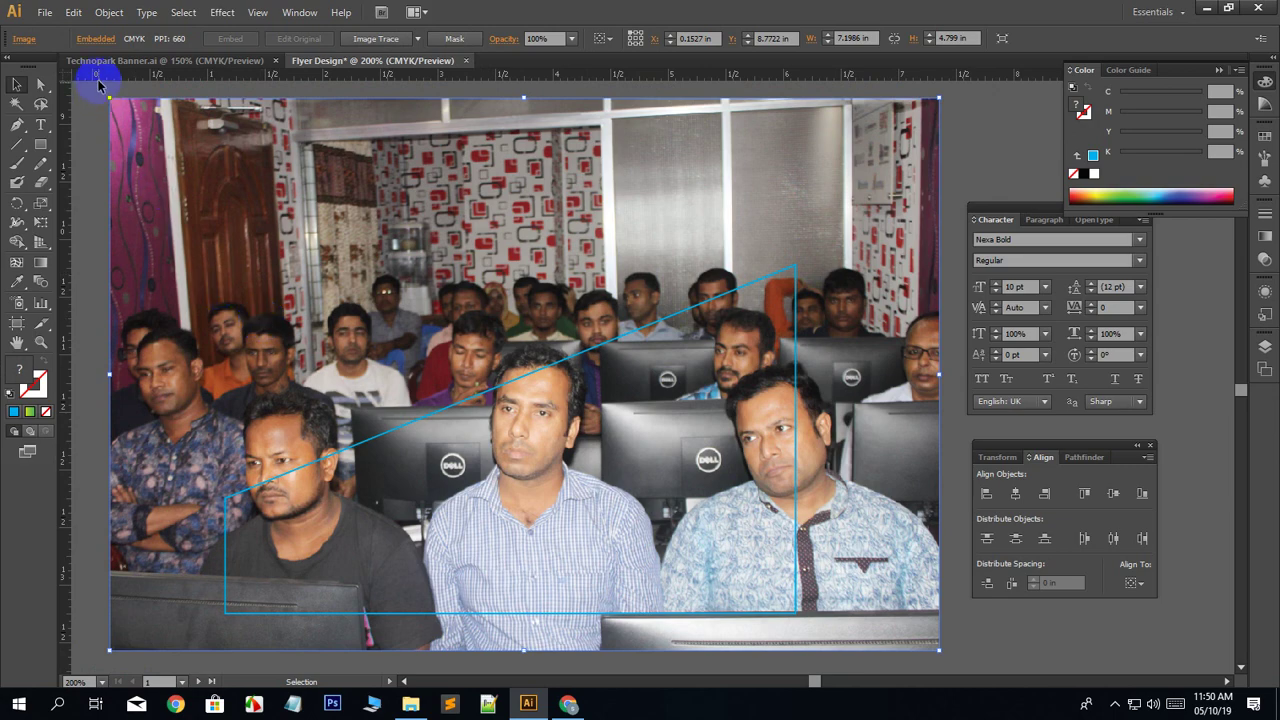
pyautogui.moveTo(110, 97); pyautogui.dragTo(214, 168)
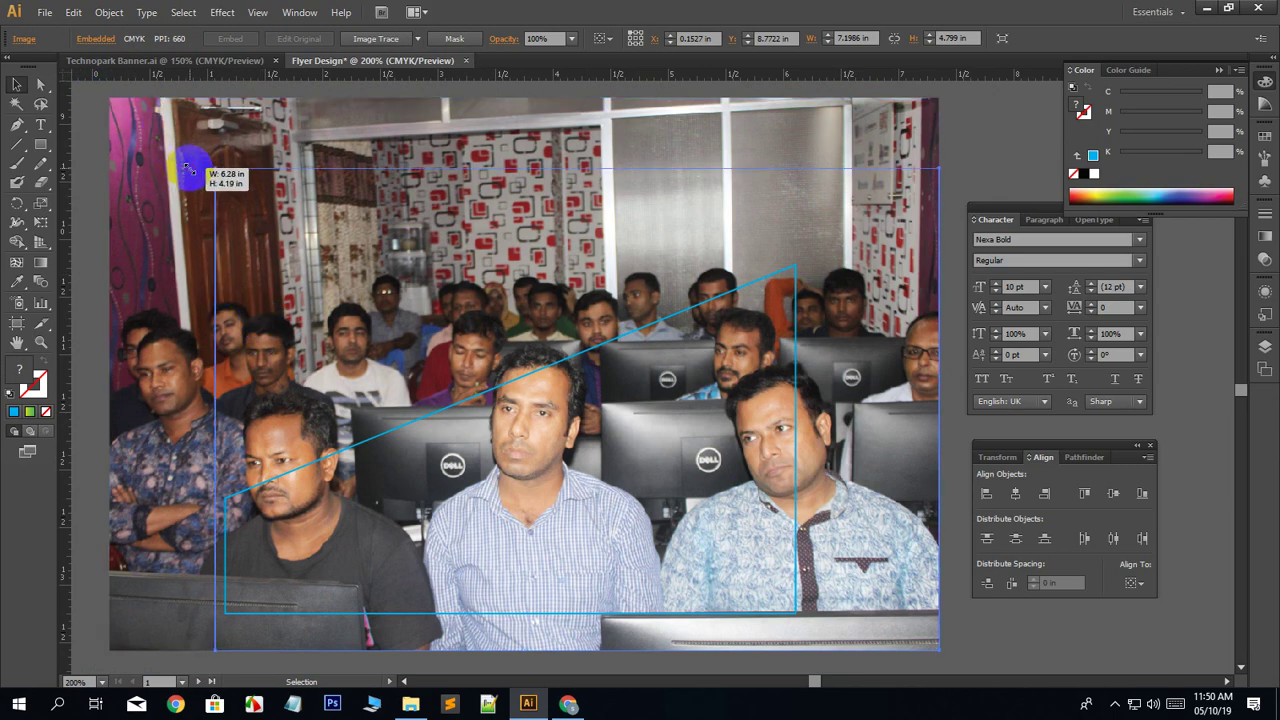
pyautogui.moveTo(938, 650); pyautogui.dragTo(893, 620)
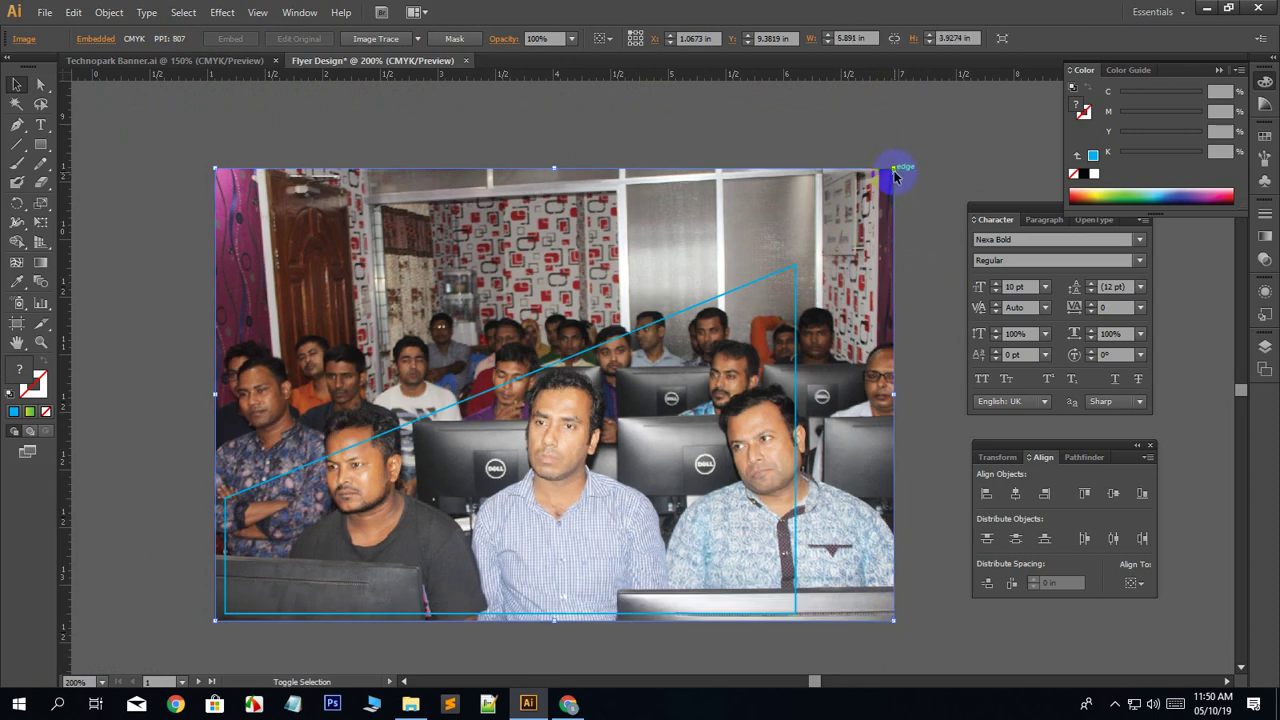
pyautogui.moveTo(893, 172); pyautogui.dragTo(815, 230)
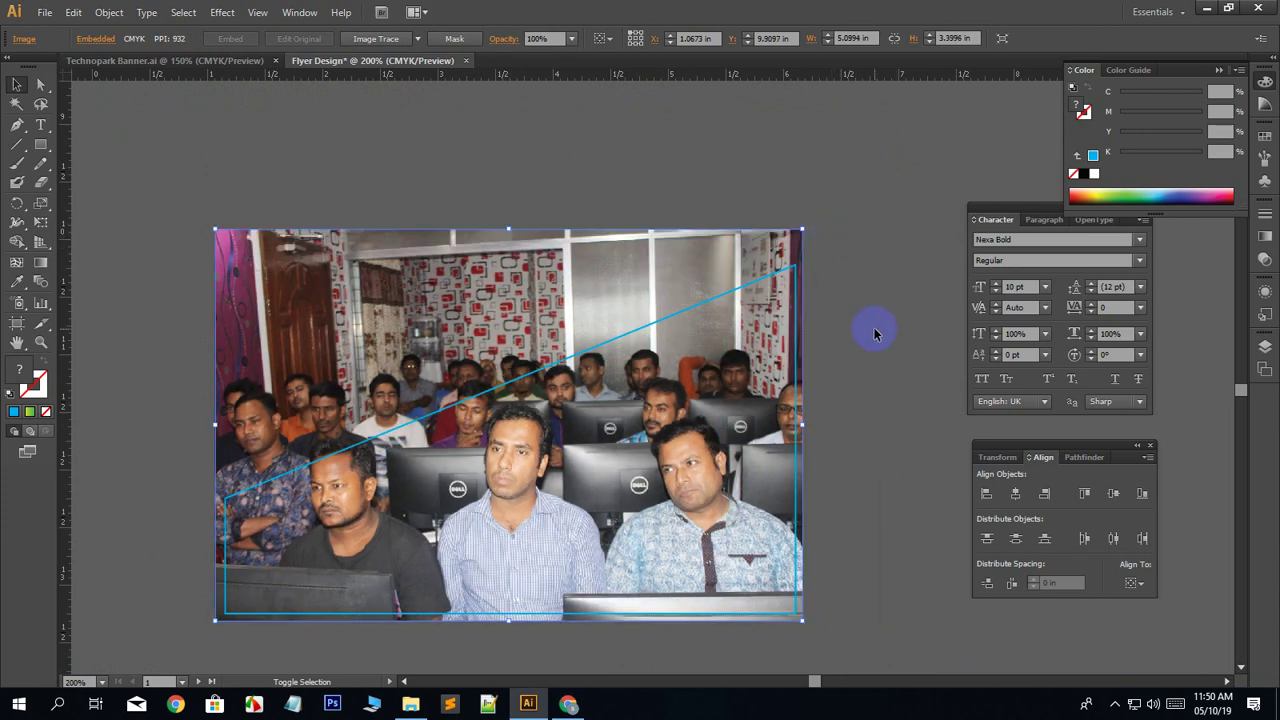
pyautogui.click(873, 383)
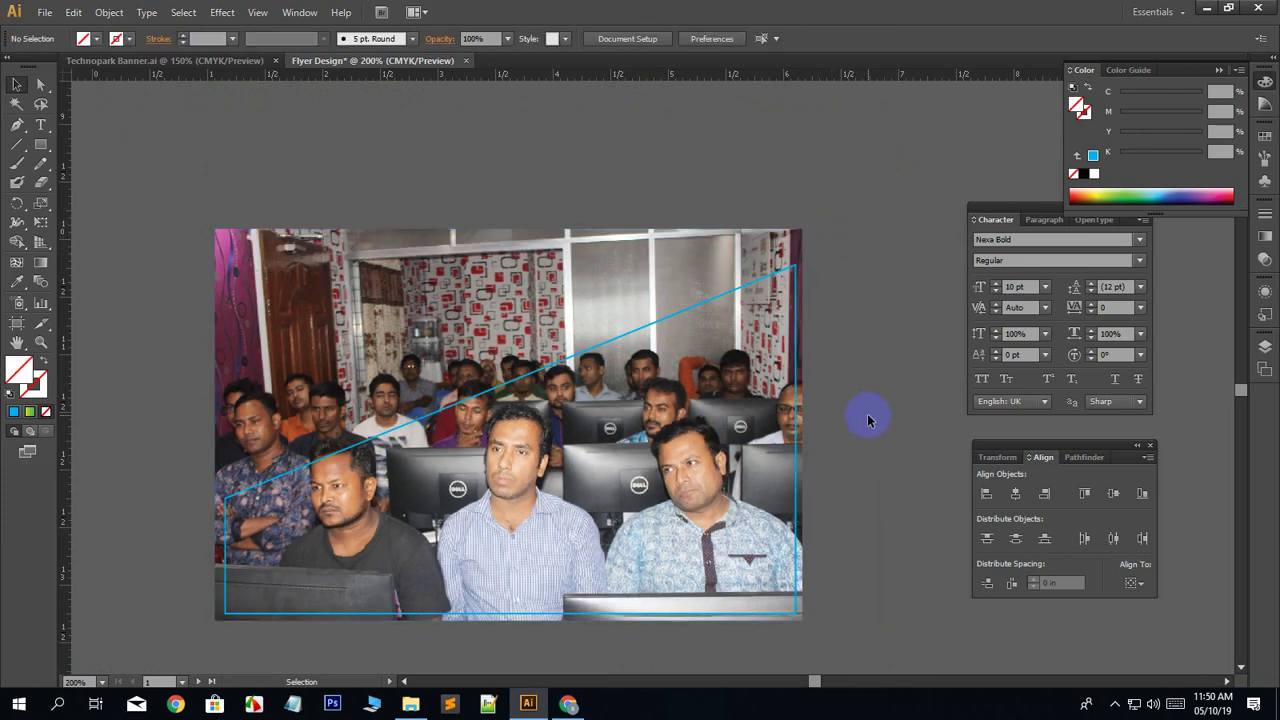
# Shrink the classroom photo slightly more, to about 5.05 × 3.36 in, keeping the slanted outline fully inside it.
pyautogui.click(572, 515)
pyautogui.click(254, 380)
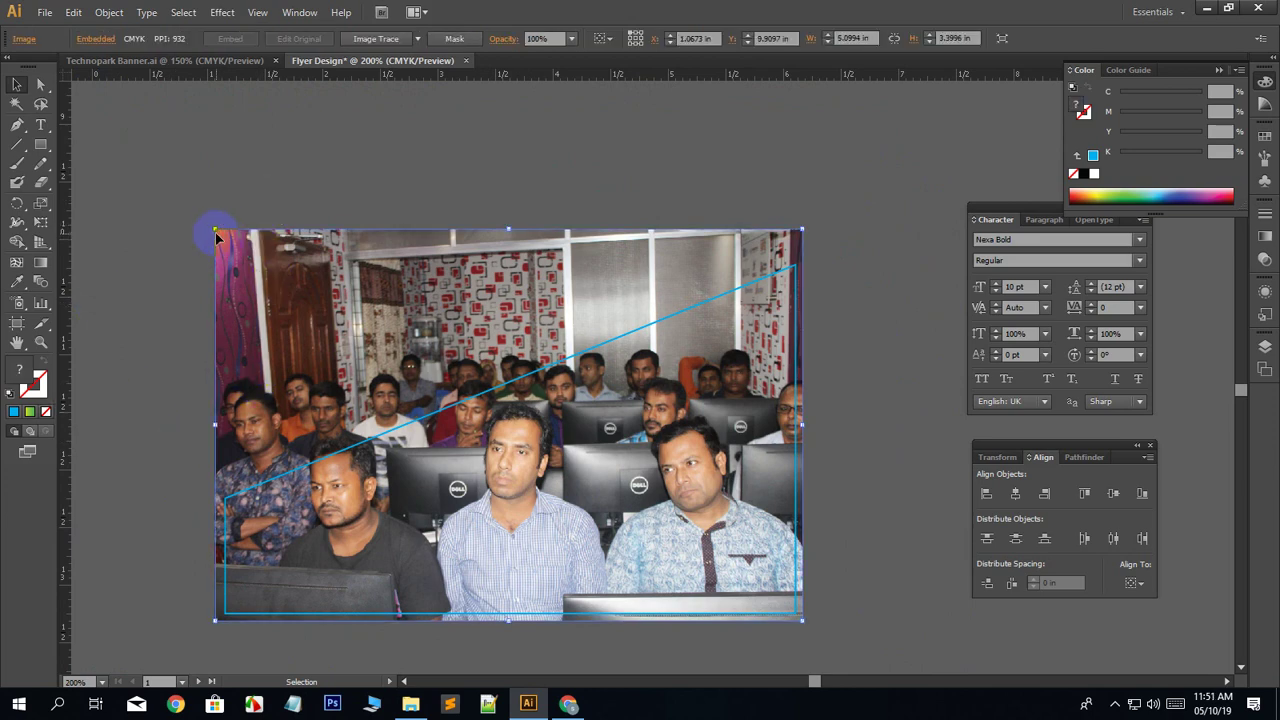
pyautogui.moveTo(215, 233); pyautogui.dragTo(218, 233)
pyautogui.click(137, 449)
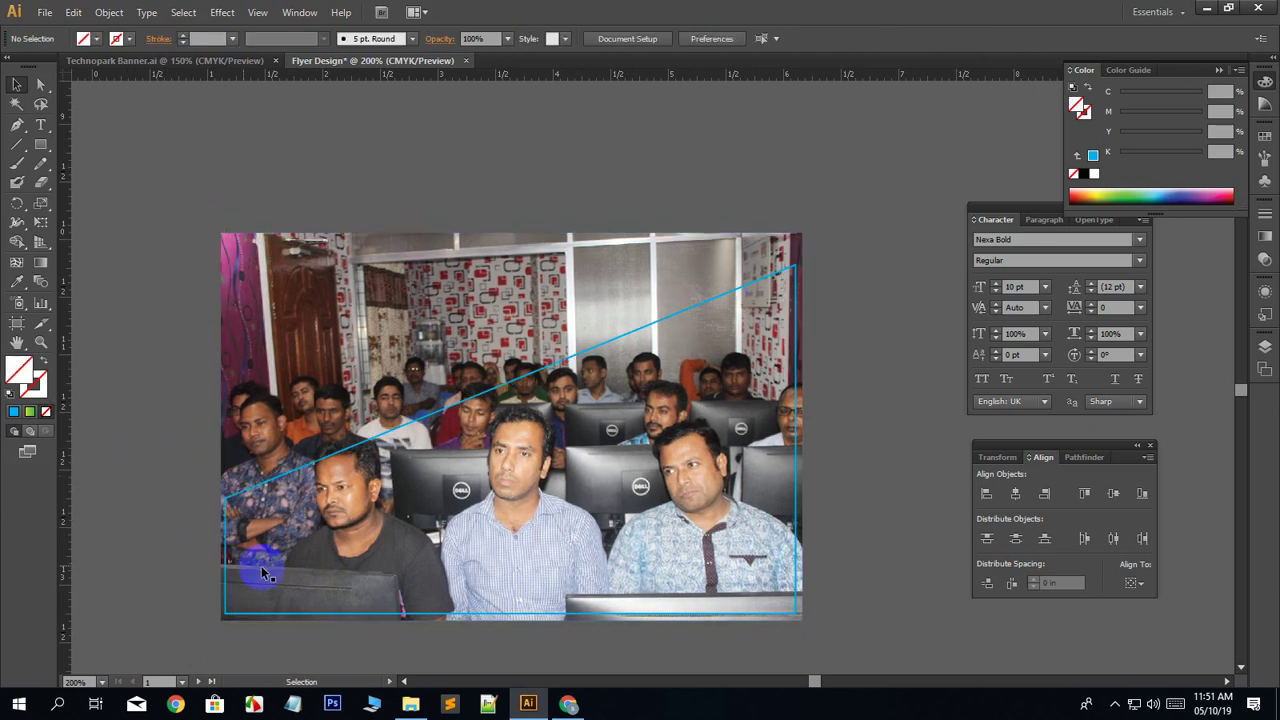
# Clip the classroom photo to the light blue slanted outline with a clipping mask.
pyautogui.scroll(-1, 286, 557)
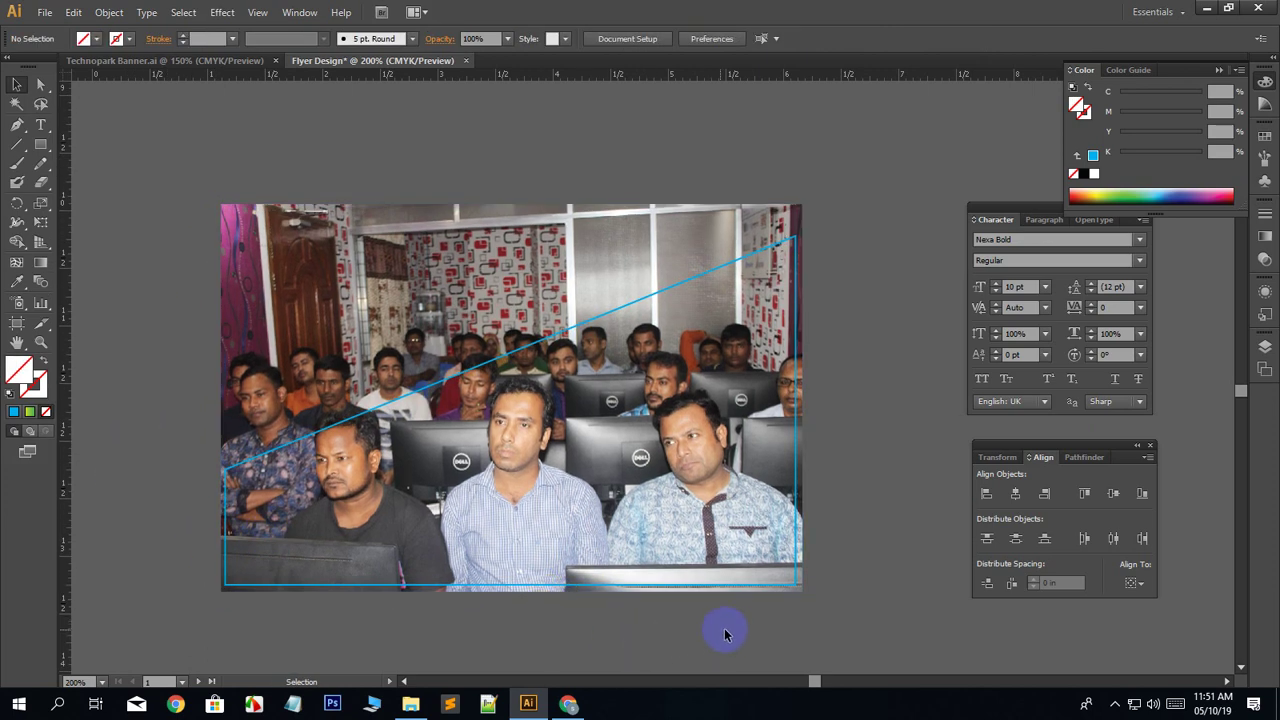
pyautogui.hotkey('ctrl', 'a')
pyautogui.rightClick(502, 405)
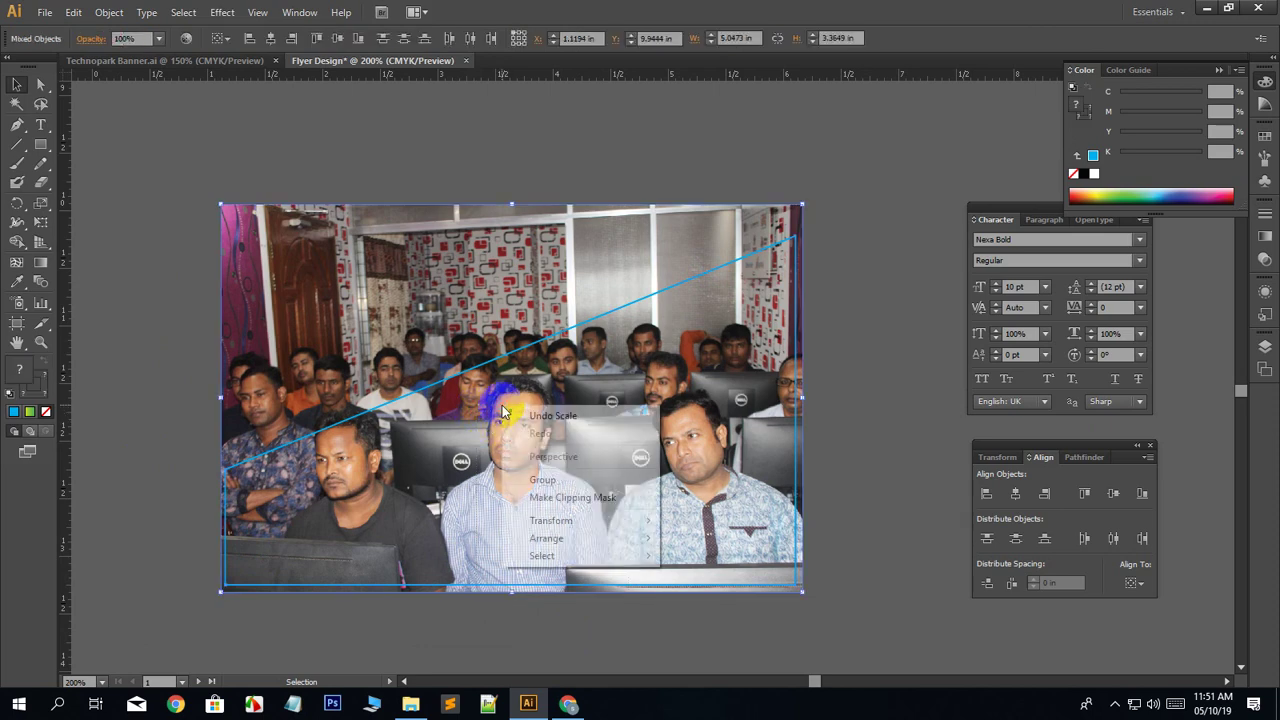
pyautogui.click(575, 497)
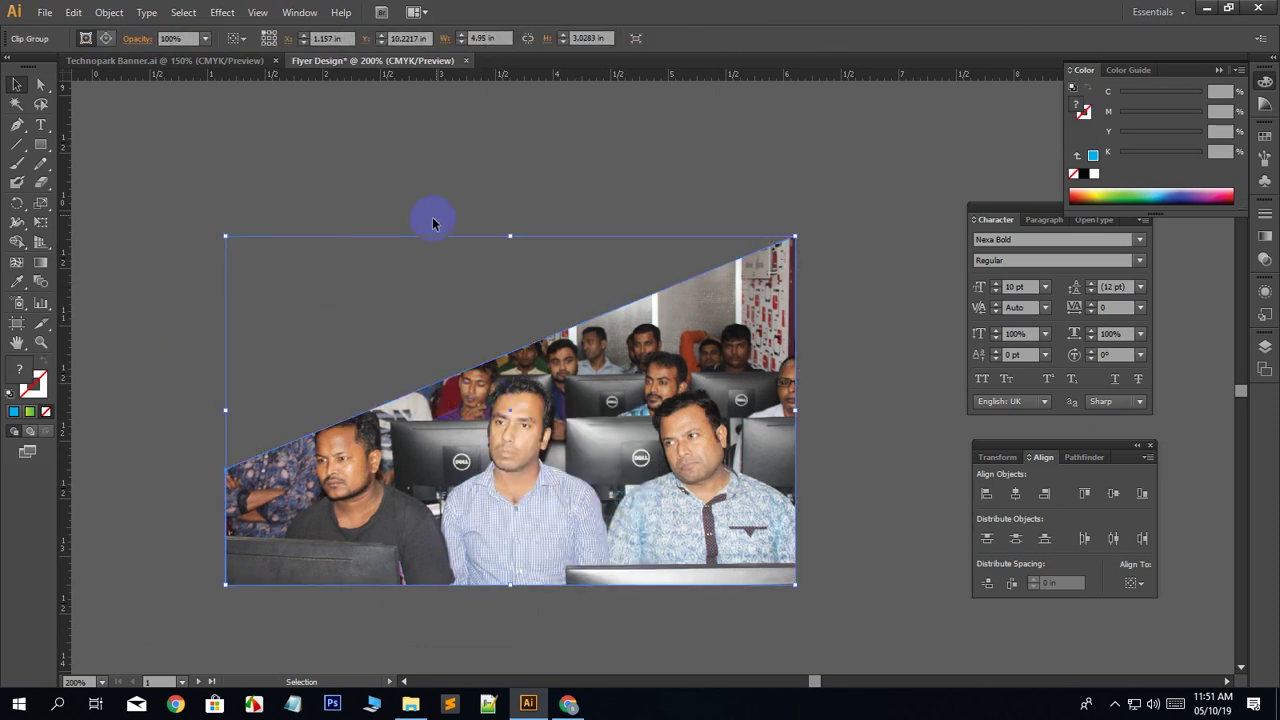
pyautogui.click(409, 214)
# Move the clipped classroom photo up to just below the flyer's bottom edge.
pyautogui.scroll(5, 510, 470)
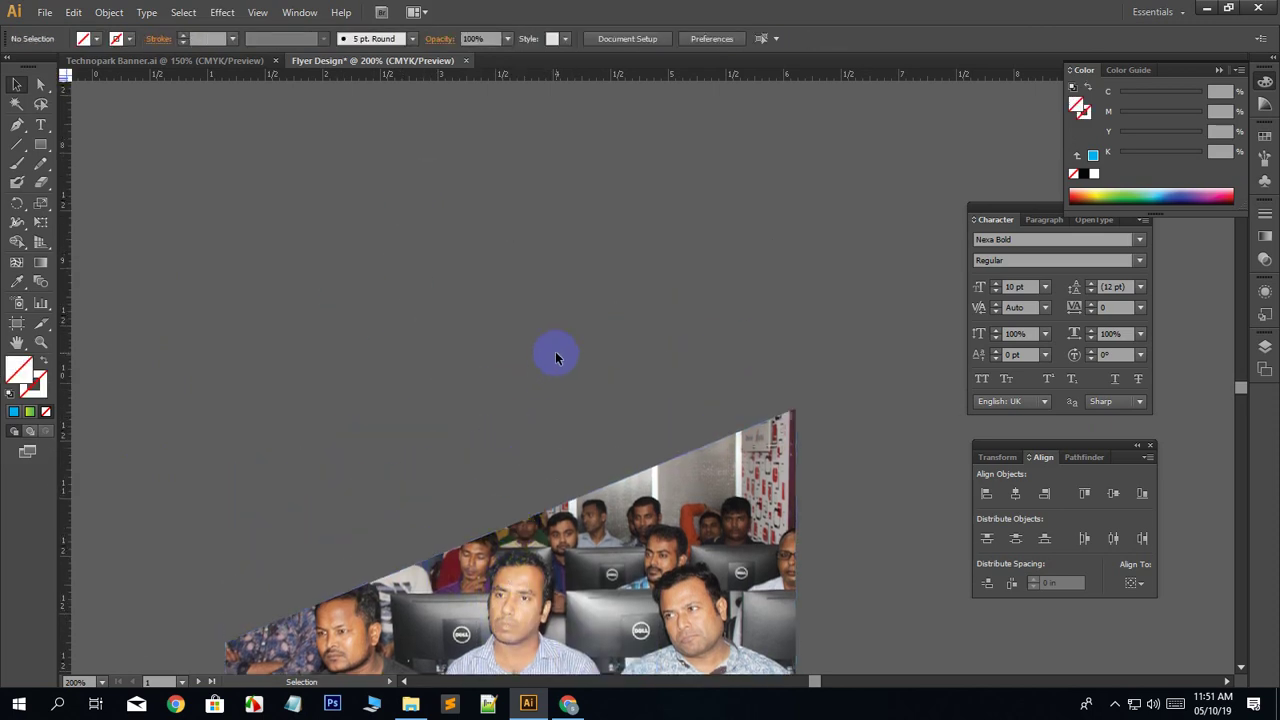
pyautogui.hotkey('ctrl', '-')
pyautogui.hotkey('ctrl', '-')
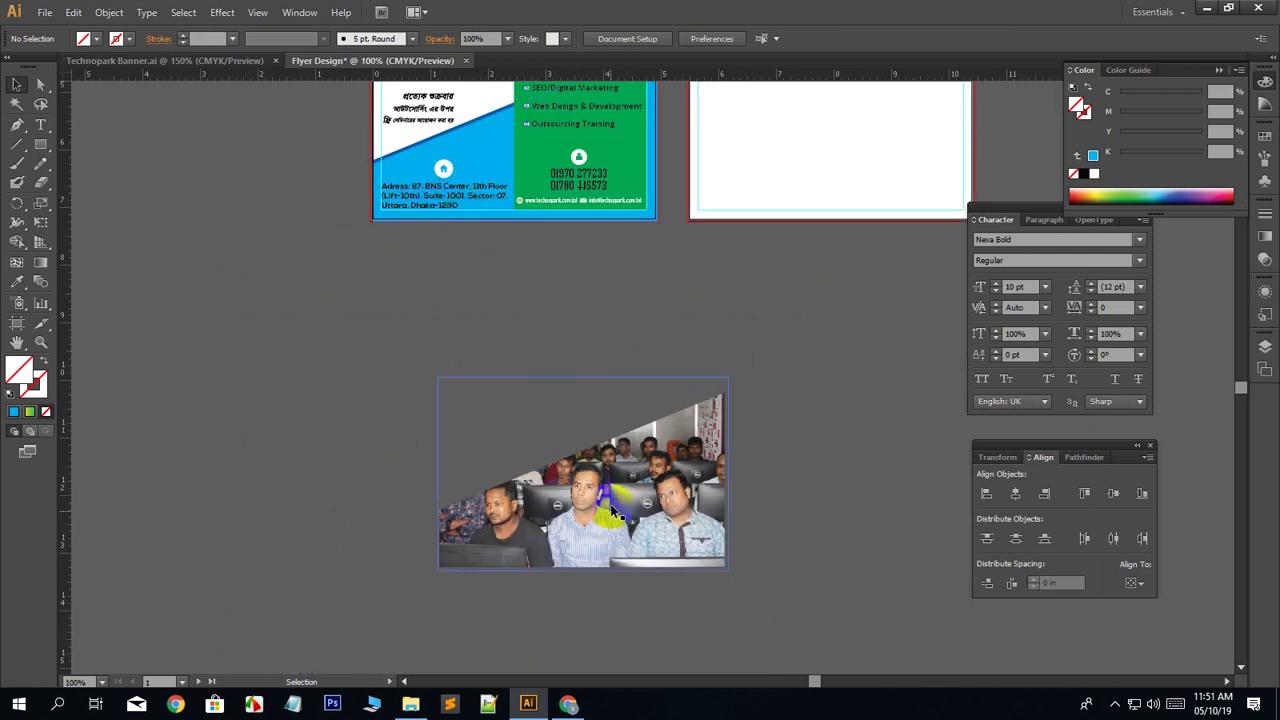
pyautogui.moveTo(583, 520); pyautogui.dragTo(515, 338)
pyautogui.scroll(5, 545, 455)
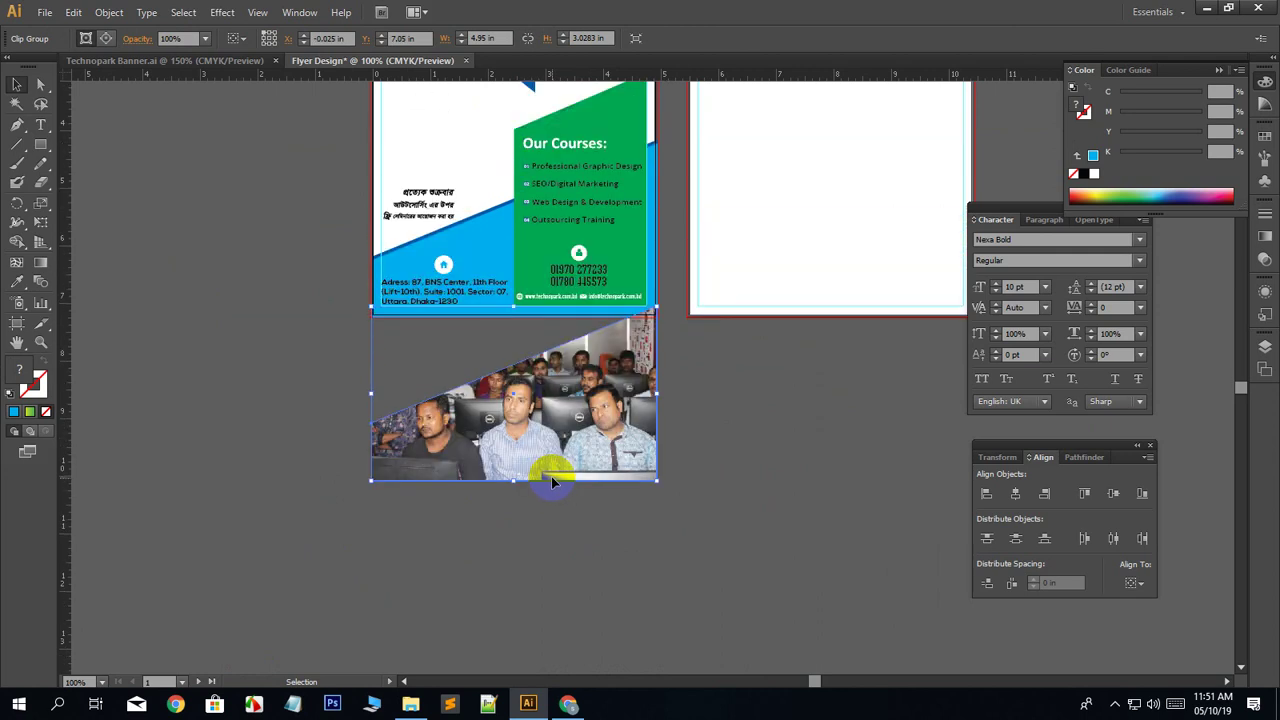
pyautogui.moveTo(581, 513); pyautogui.dragTo(565, 493)
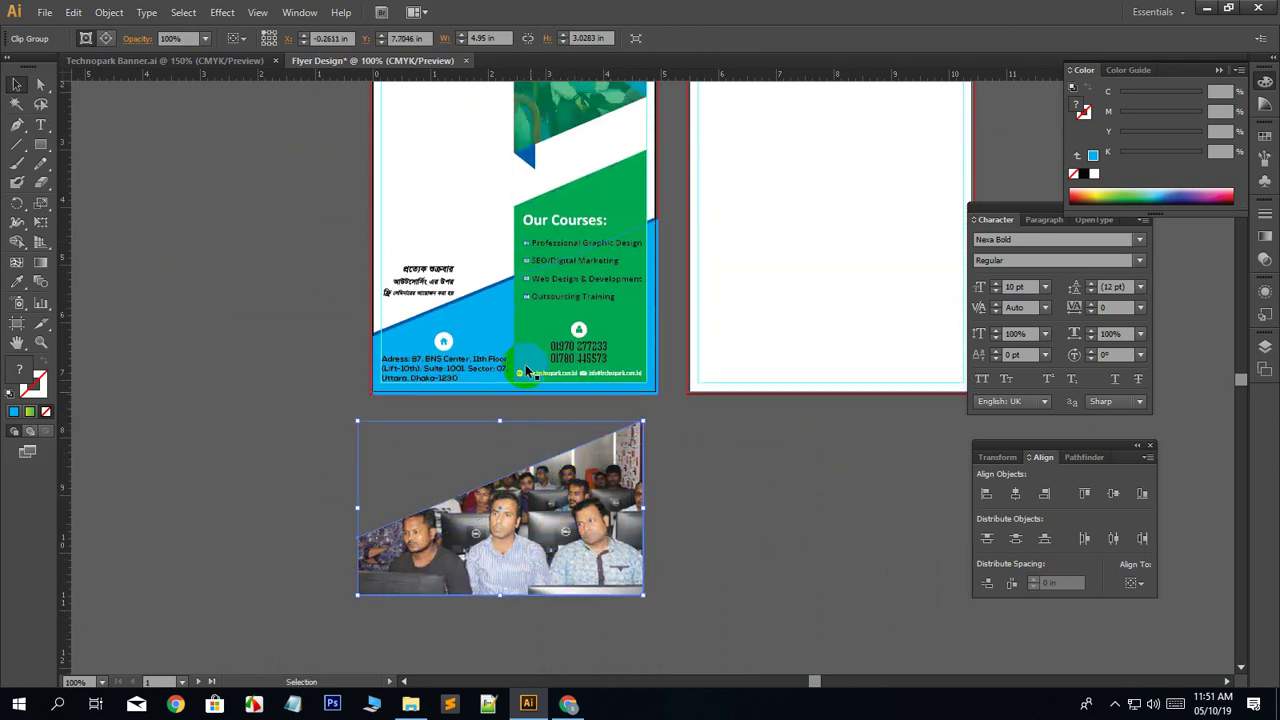
# Align the clipped photo's top and right edges with the flyer's light blue slanted bottom shape.
pyautogui.keyDown('shift'); pyautogui.click(486, 316); pyautogui.keyUp('shift')
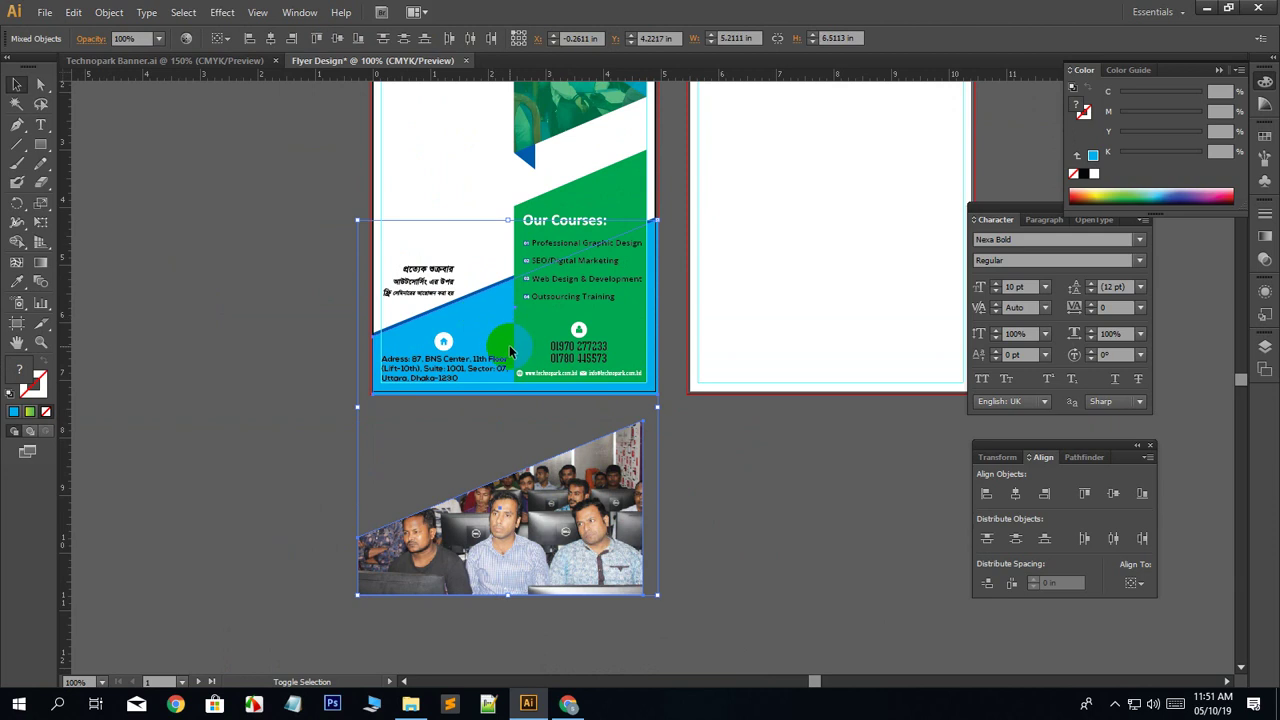
pyautogui.click(1085, 494)
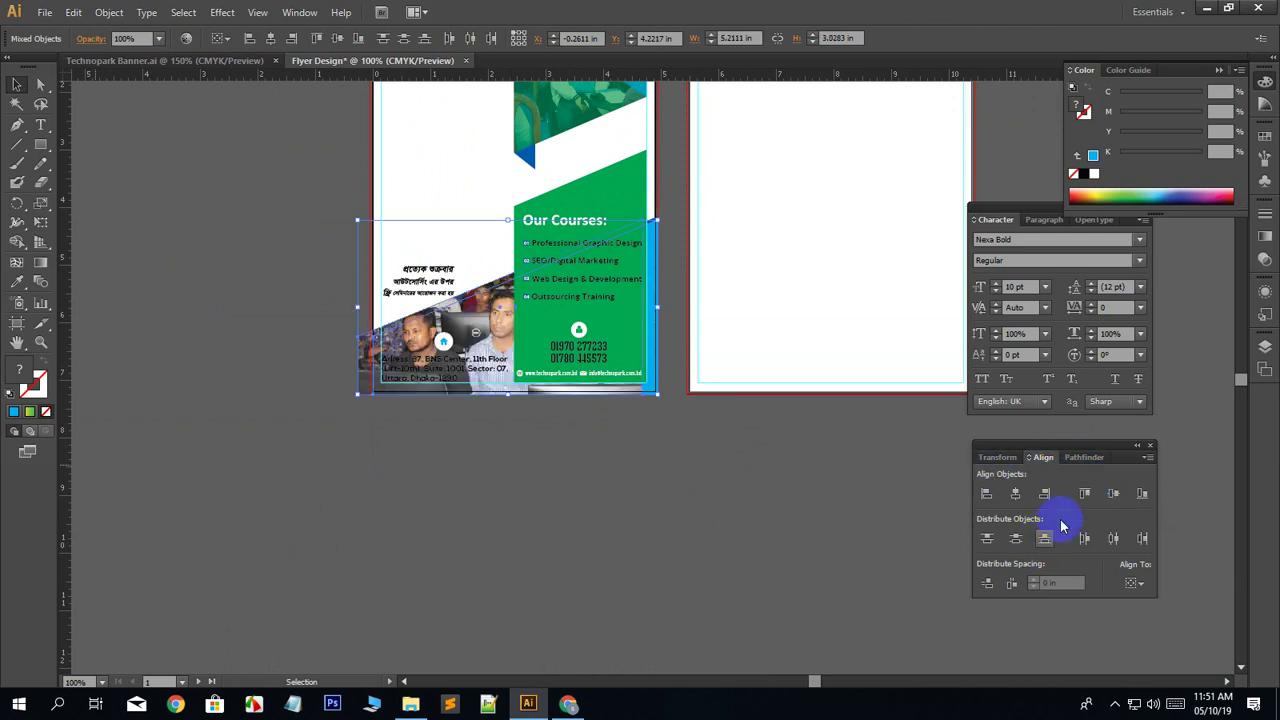
pyautogui.click(1045, 493)
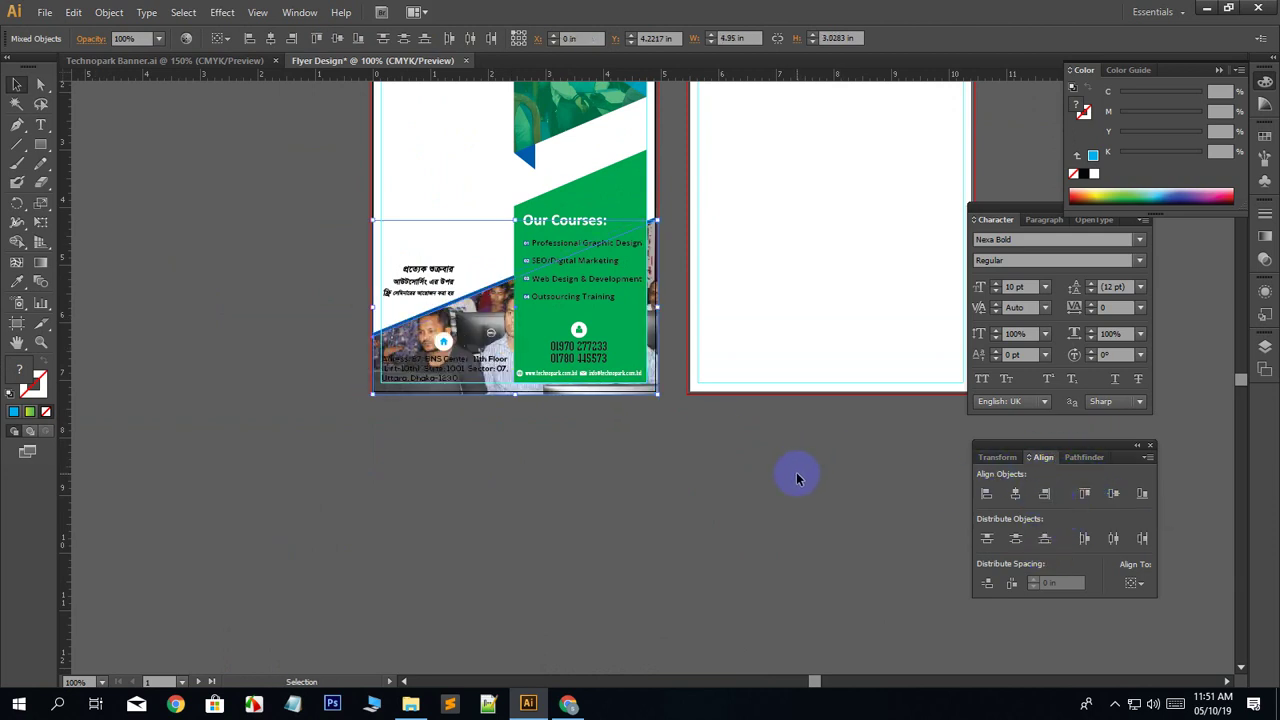
pyautogui.click(796, 489)
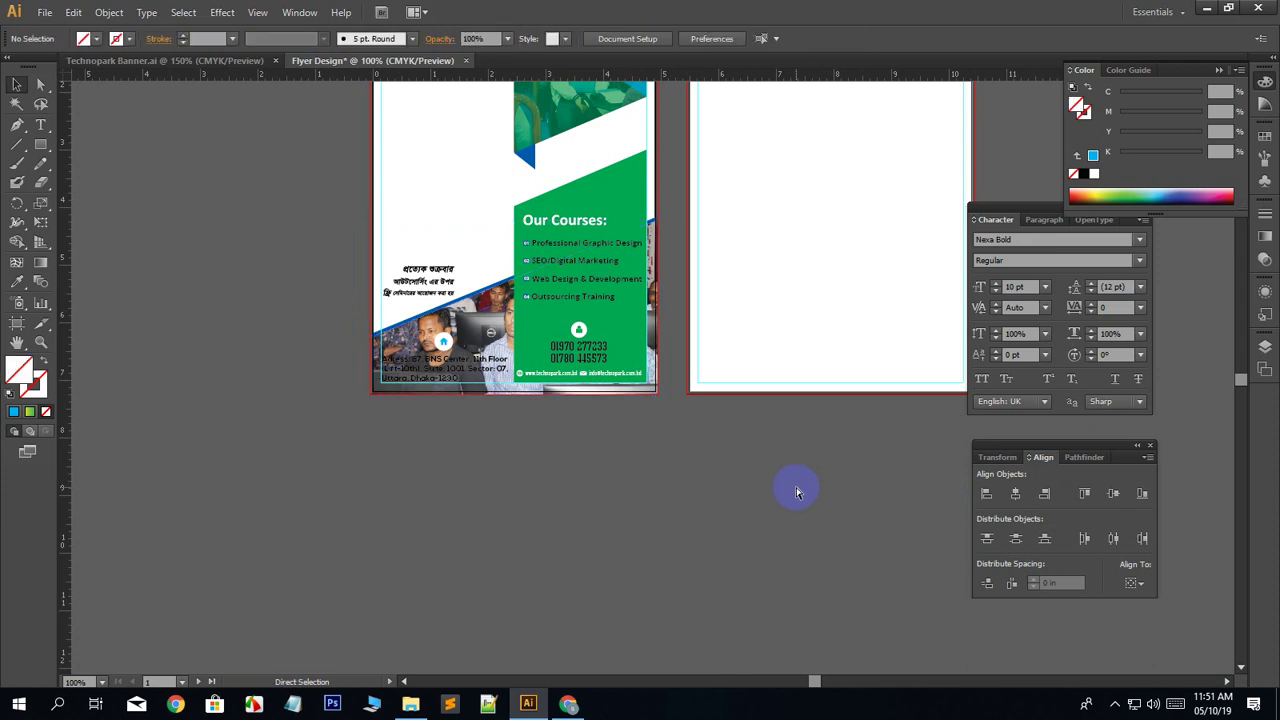
# Set the opacity of the clipped photo over the flyer's blue bottom shape to 20%.
pyautogui.hotkey('ctrl', '+')
pyautogui.hotkey('ctrl', '+')
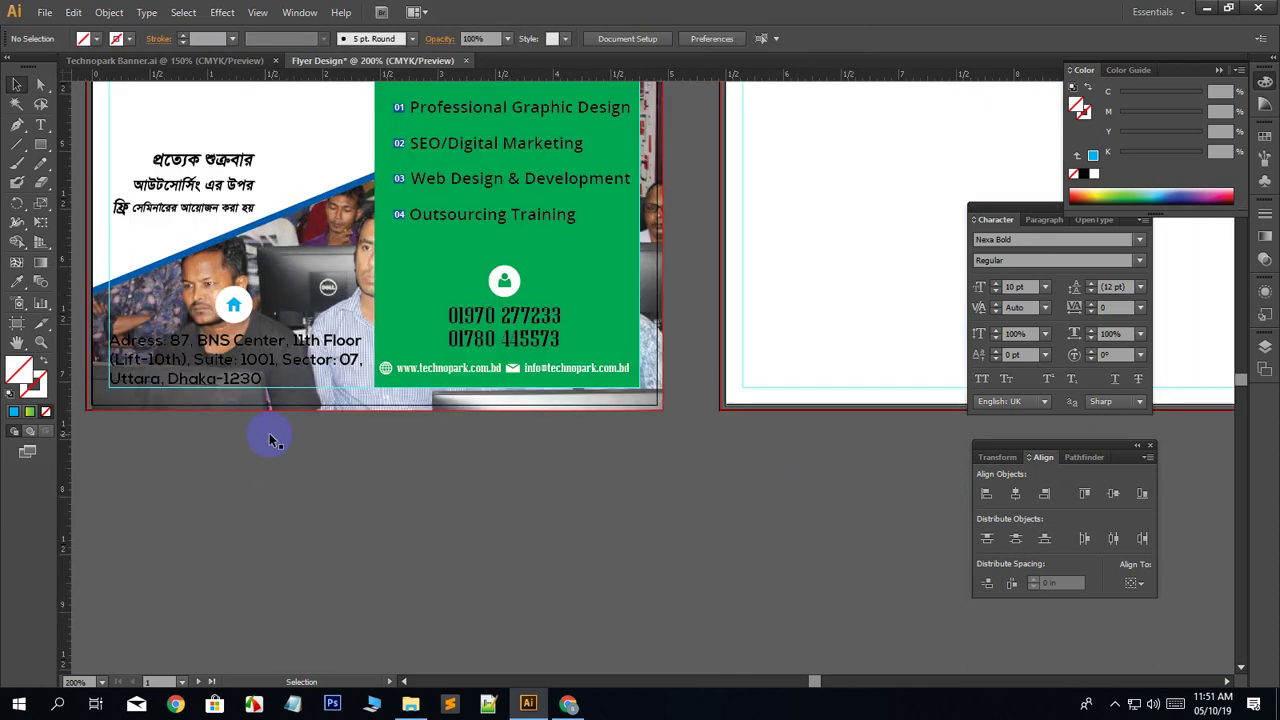
pyautogui.click(312, 294)
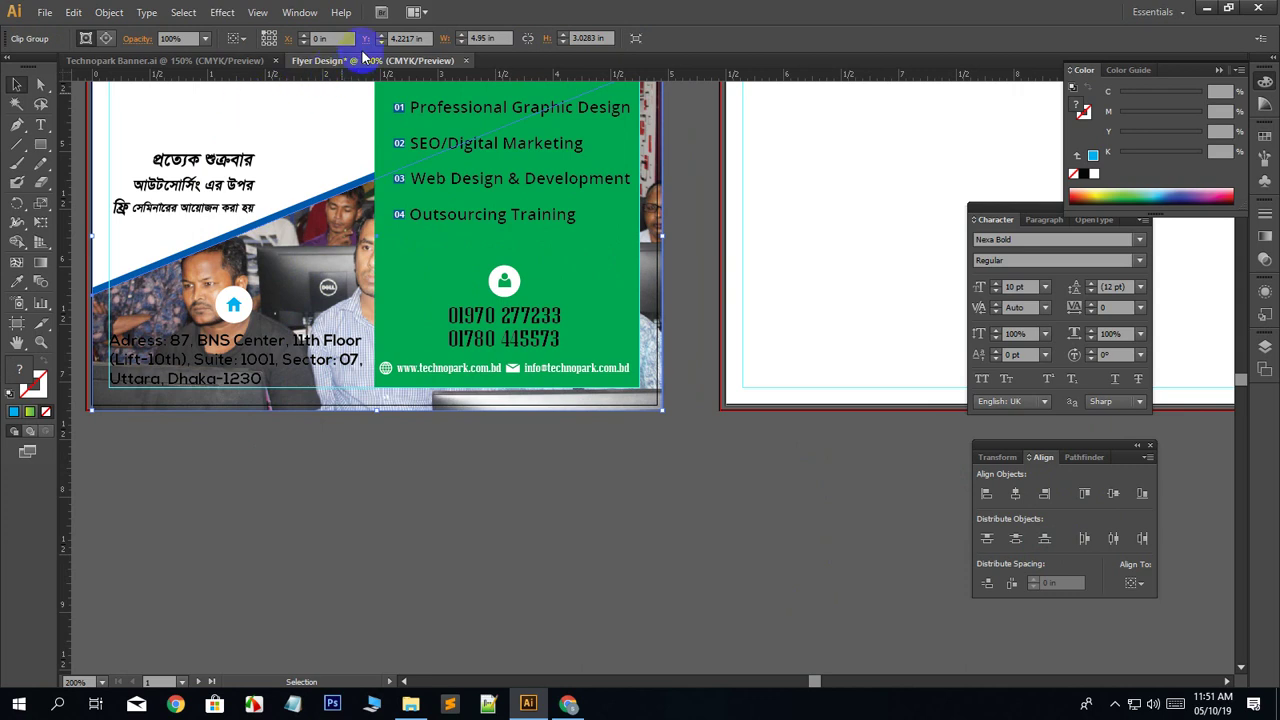
pyautogui.click(206, 39)
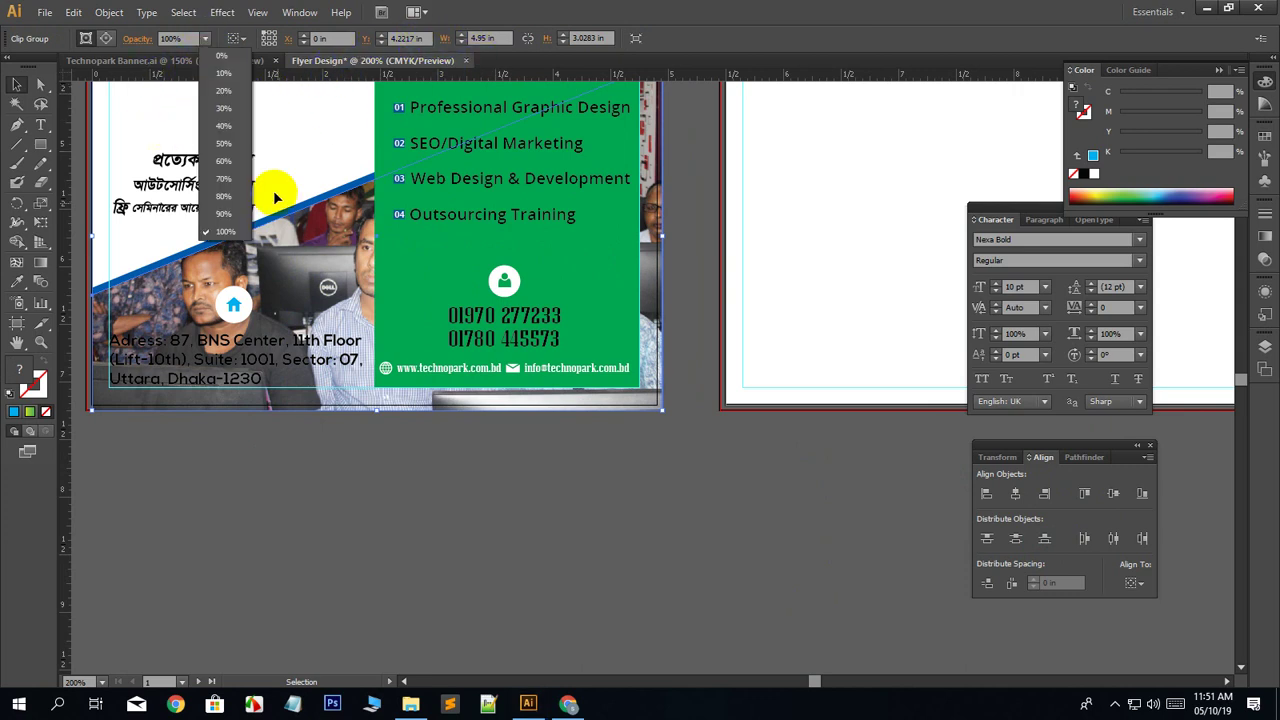
pyautogui.click(232, 108)
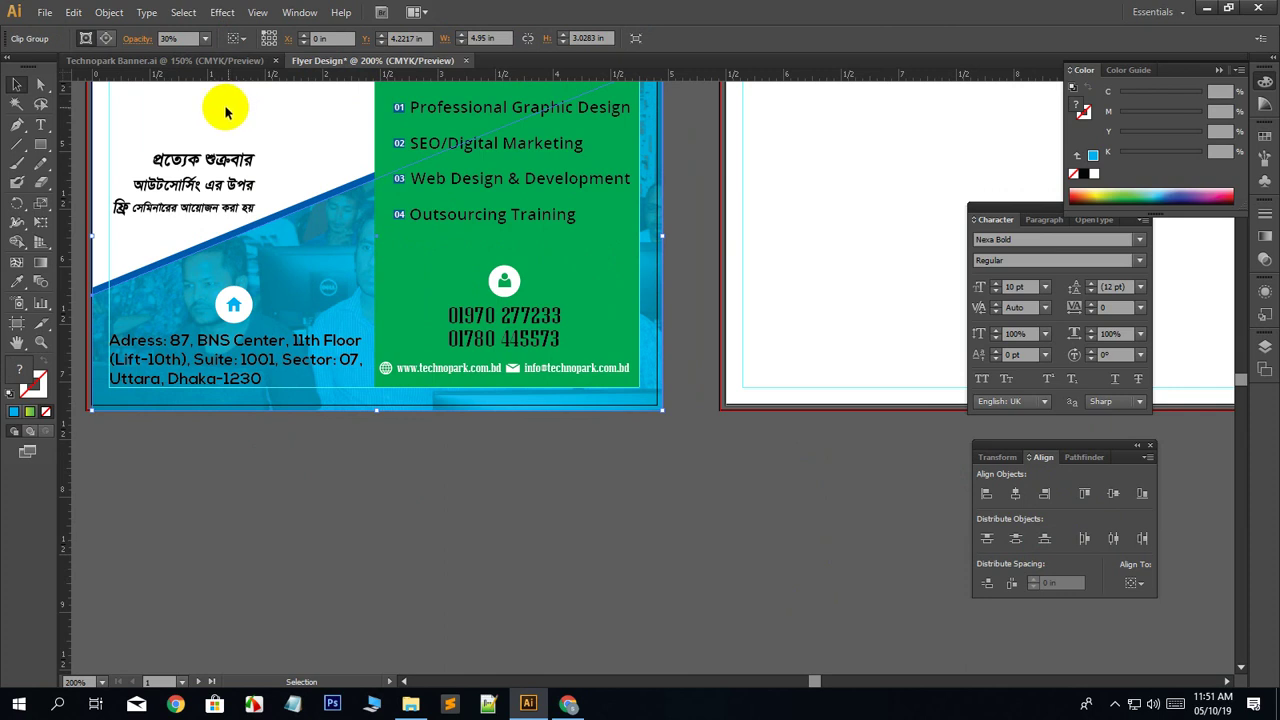
pyautogui.click(206, 40)
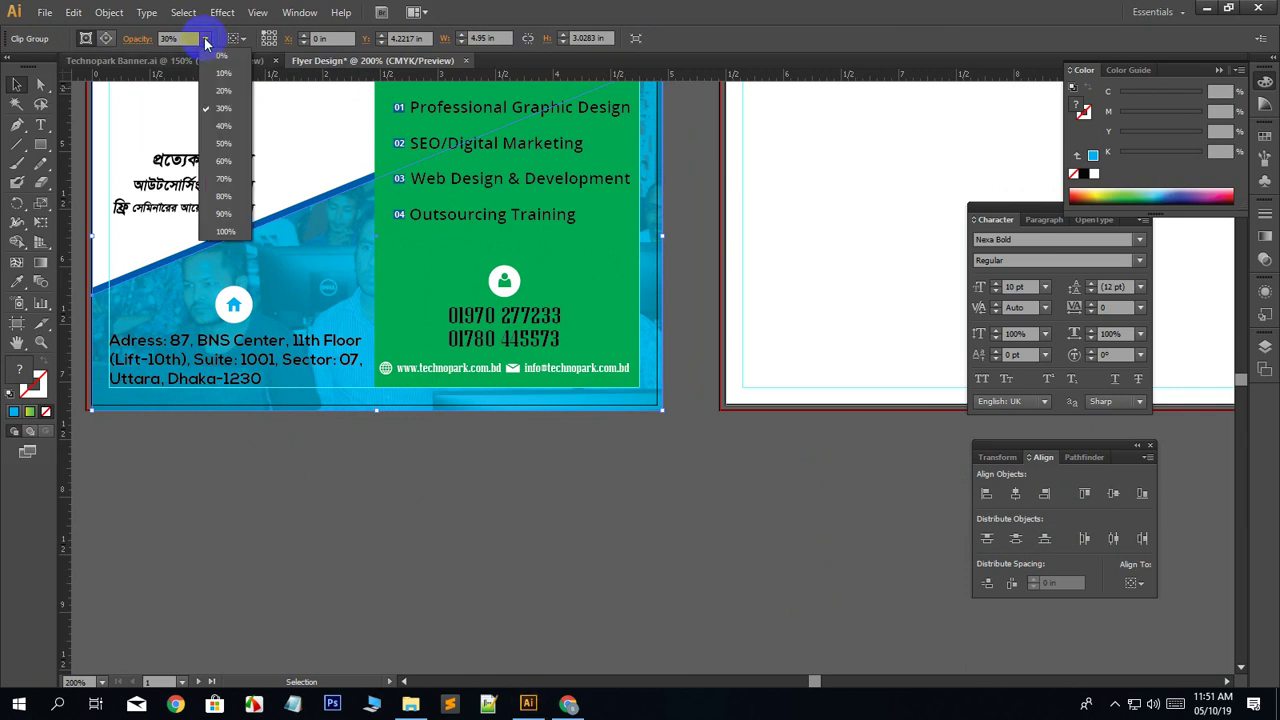
pyautogui.click(223, 90)
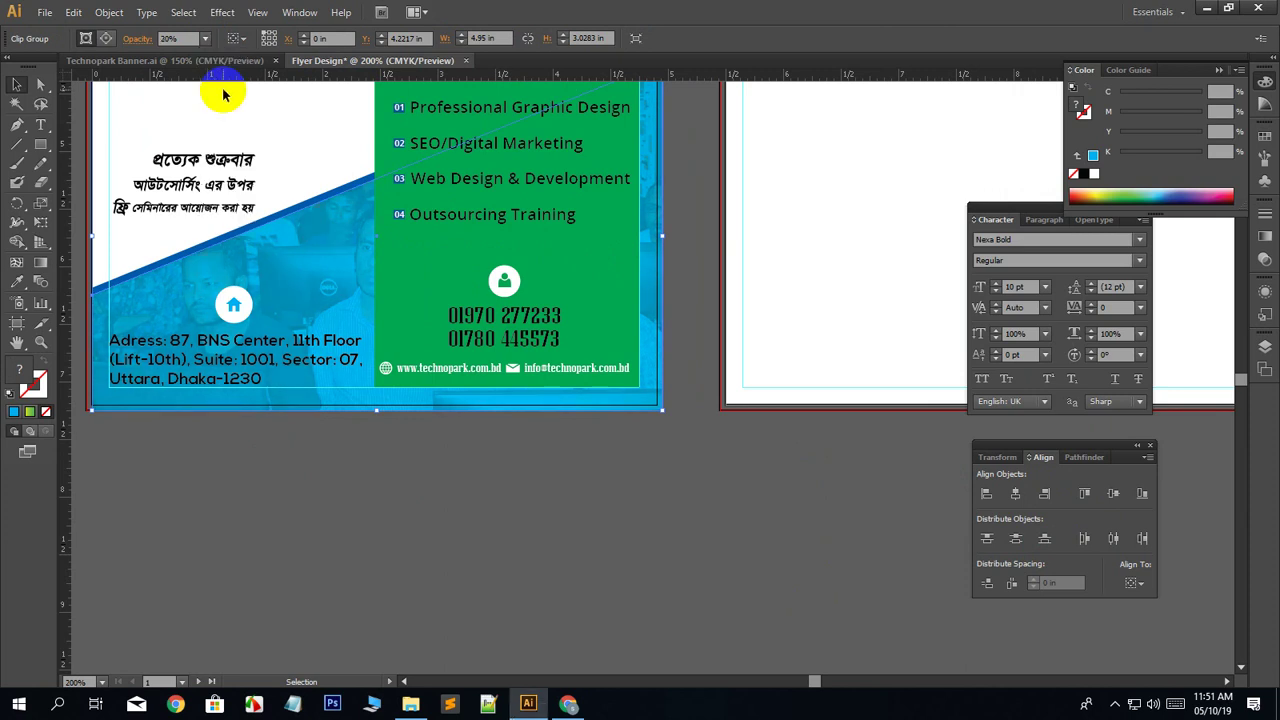
pyautogui.click(533, 529)
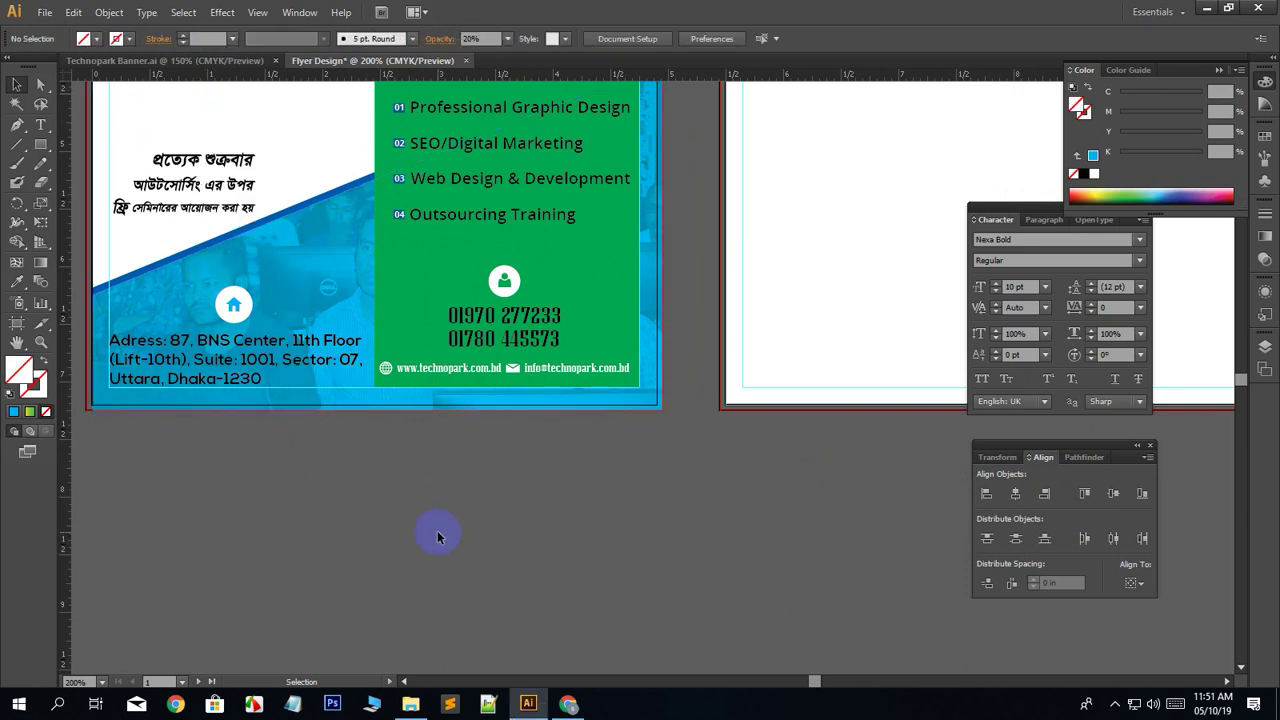
# Remove the black stroke from the 5 × 7.3 in outline group around the flyer.
pyautogui.moveTo(437, 530); pyautogui.dragTo(532, 622)
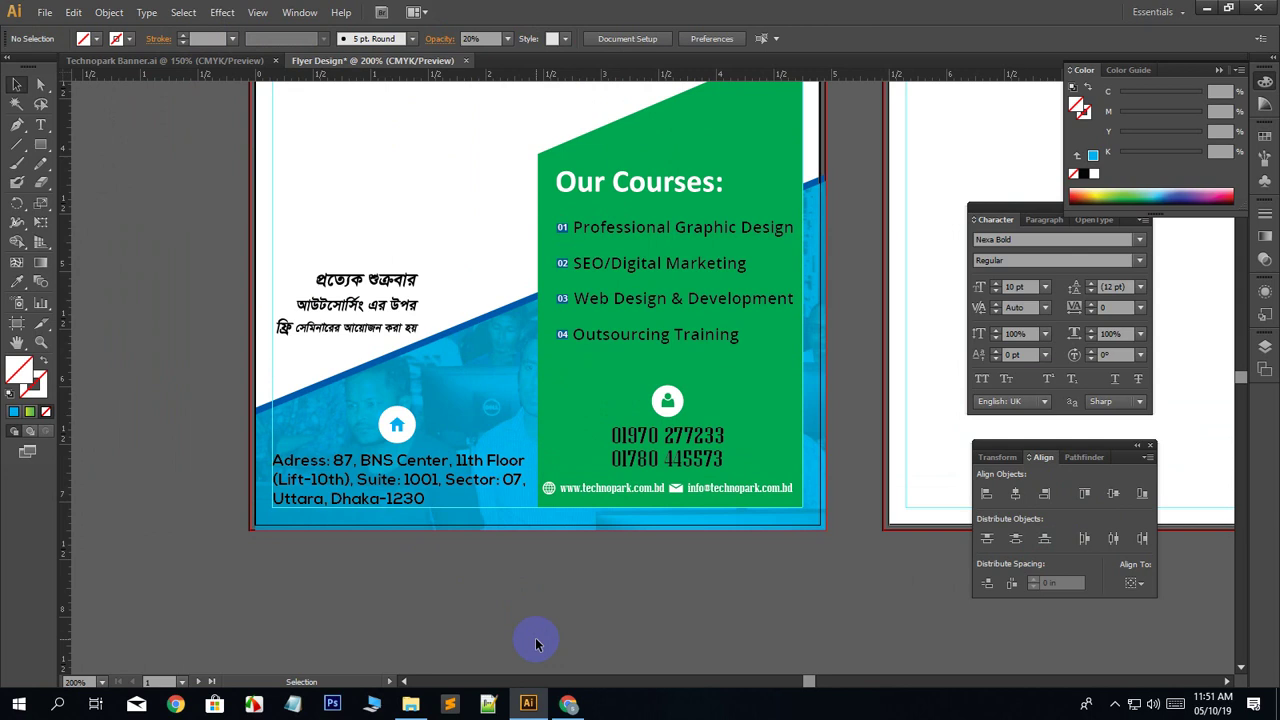
pyautogui.hotkey('ctrl', '-')
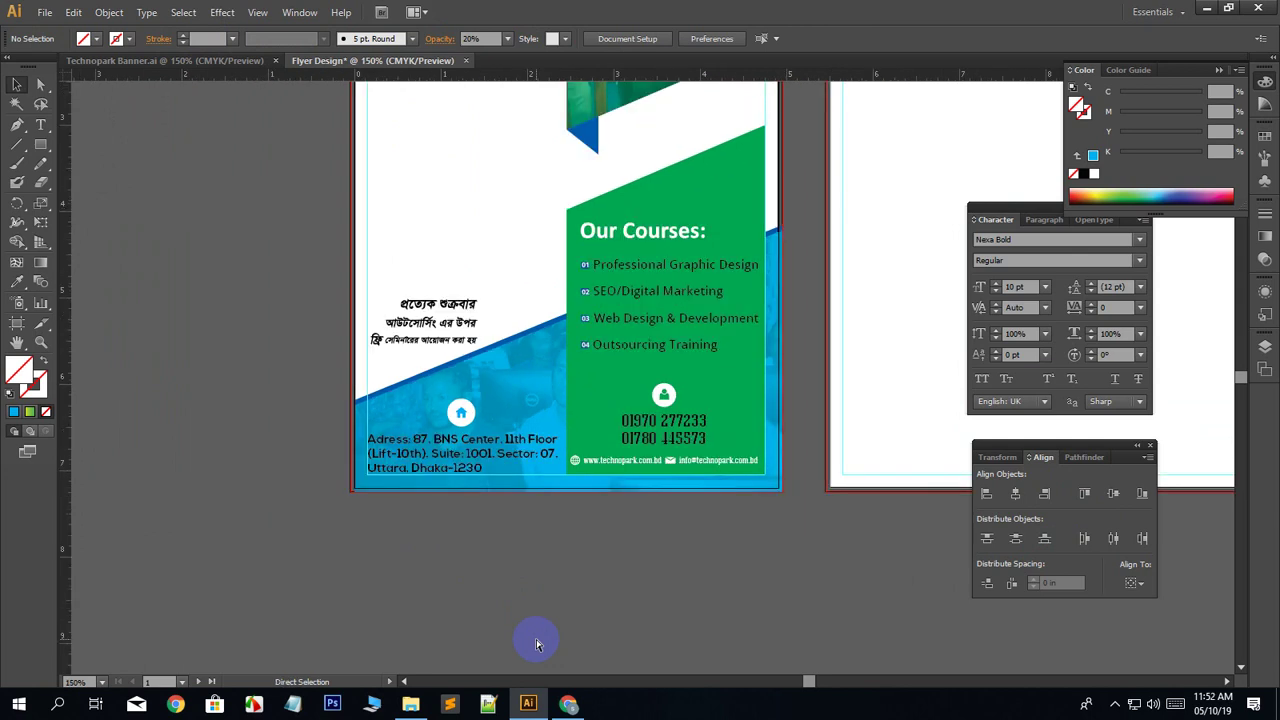
pyautogui.hotkey('ctrl', '+')
pyautogui.hotkey('ctrl', '+')
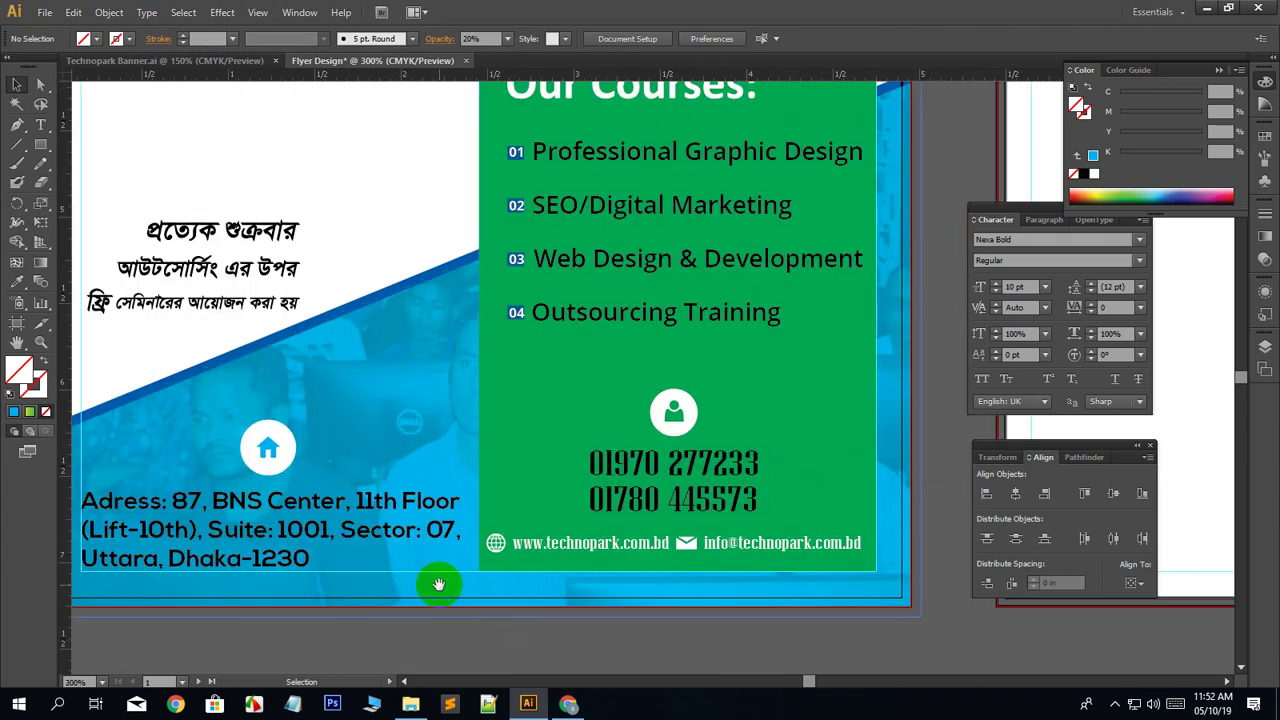
pyautogui.moveTo(310, 532); pyautogui.dragTo(857, 487)
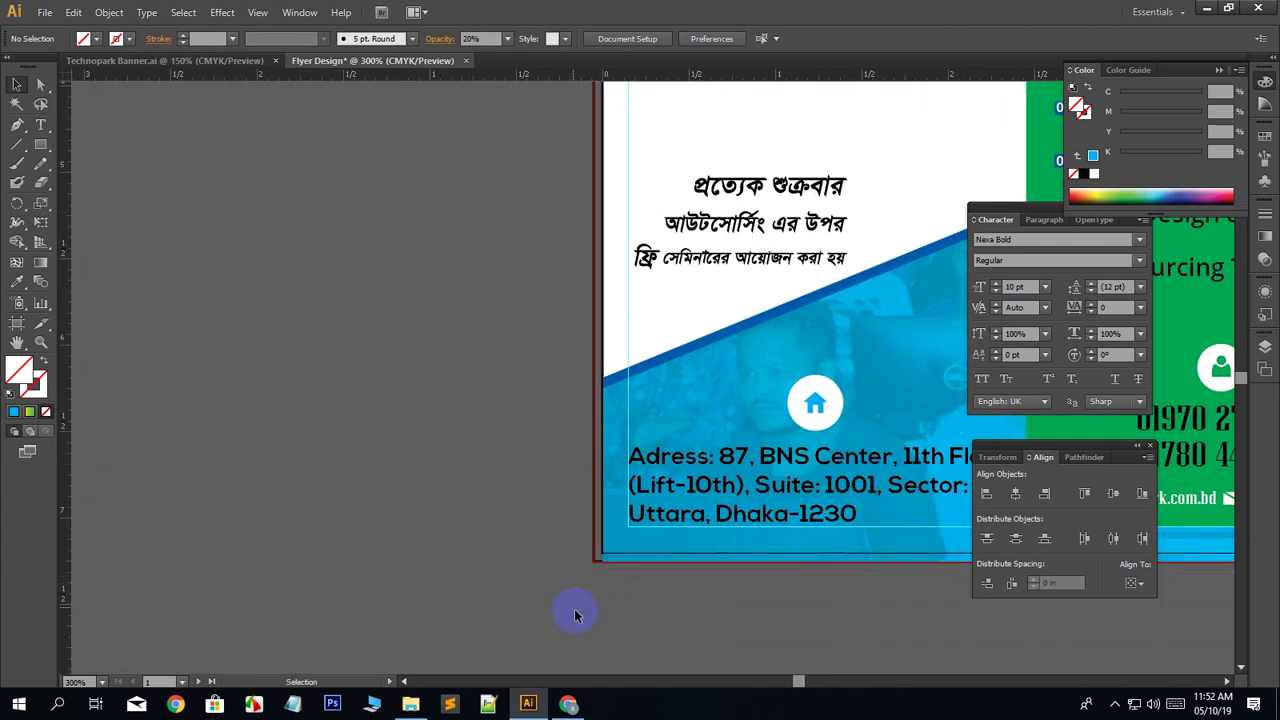
pyautogui.hotkey('ctrl', '+')
pyautogui.hotkey('ctrl', '+')
pyautogui.hotkey('ctrl', '+')
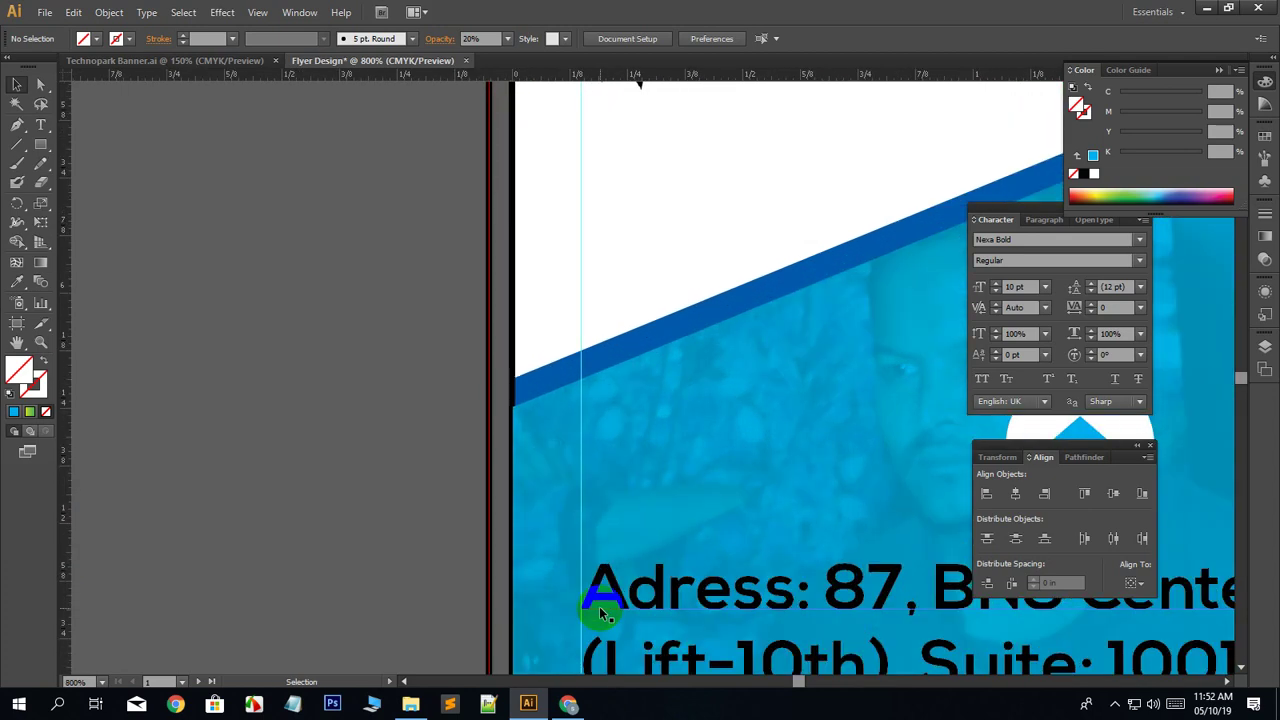
pyautogui.moveTo(465, 477); pyautogui.dragTo(437, 320)
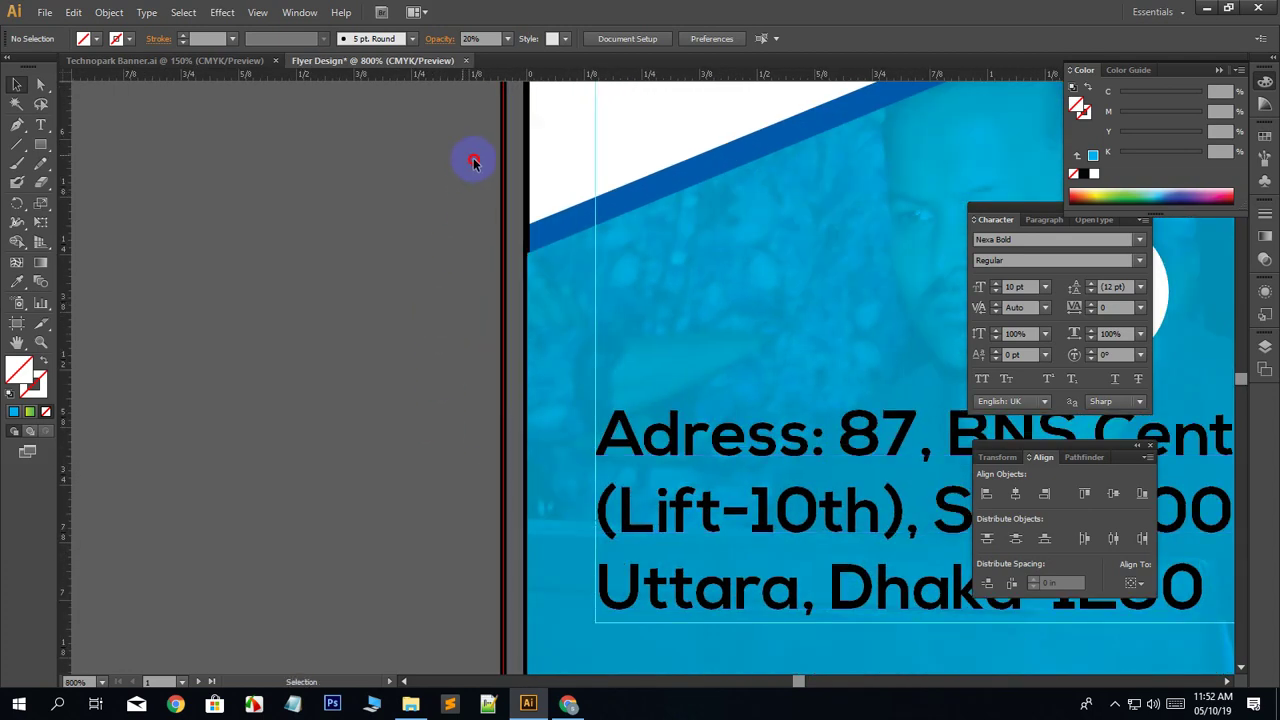
pyautogui.click(543, 186)
pyautogui.click(403, 263)
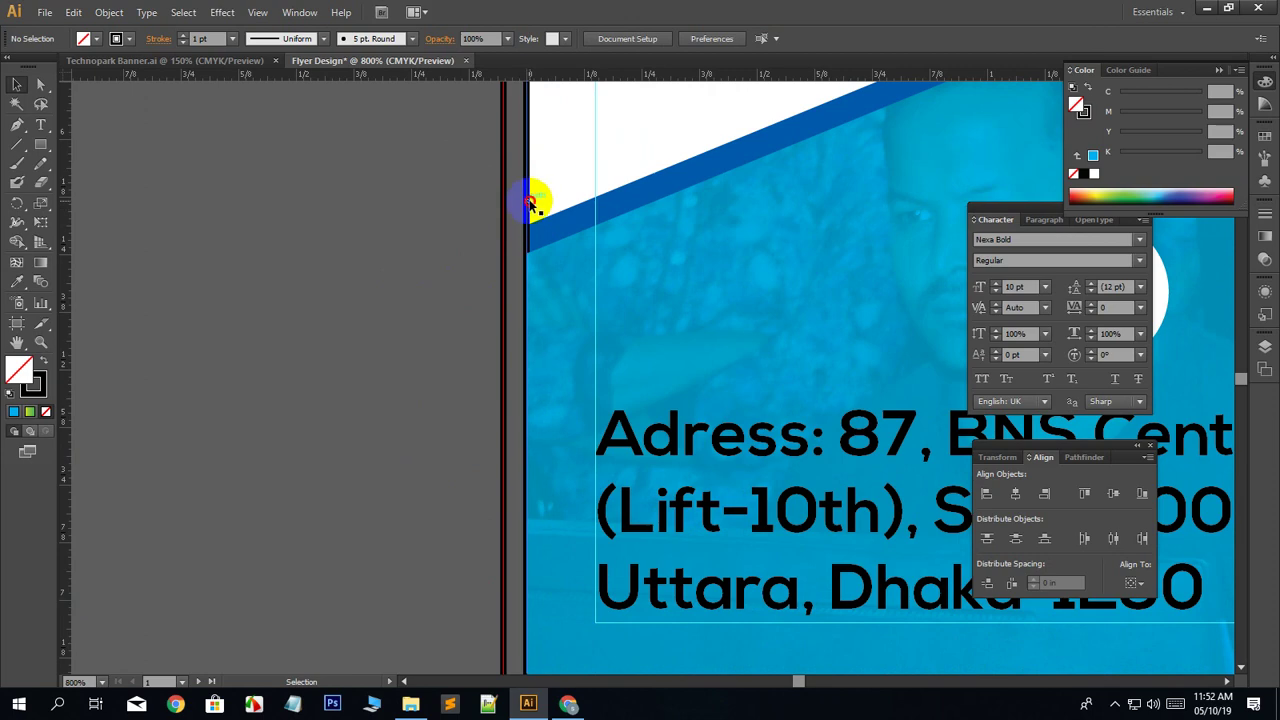
pyautogui.click(532, 200)
pyautogui.click(36, 382)
pyautogui.click(45, 411)
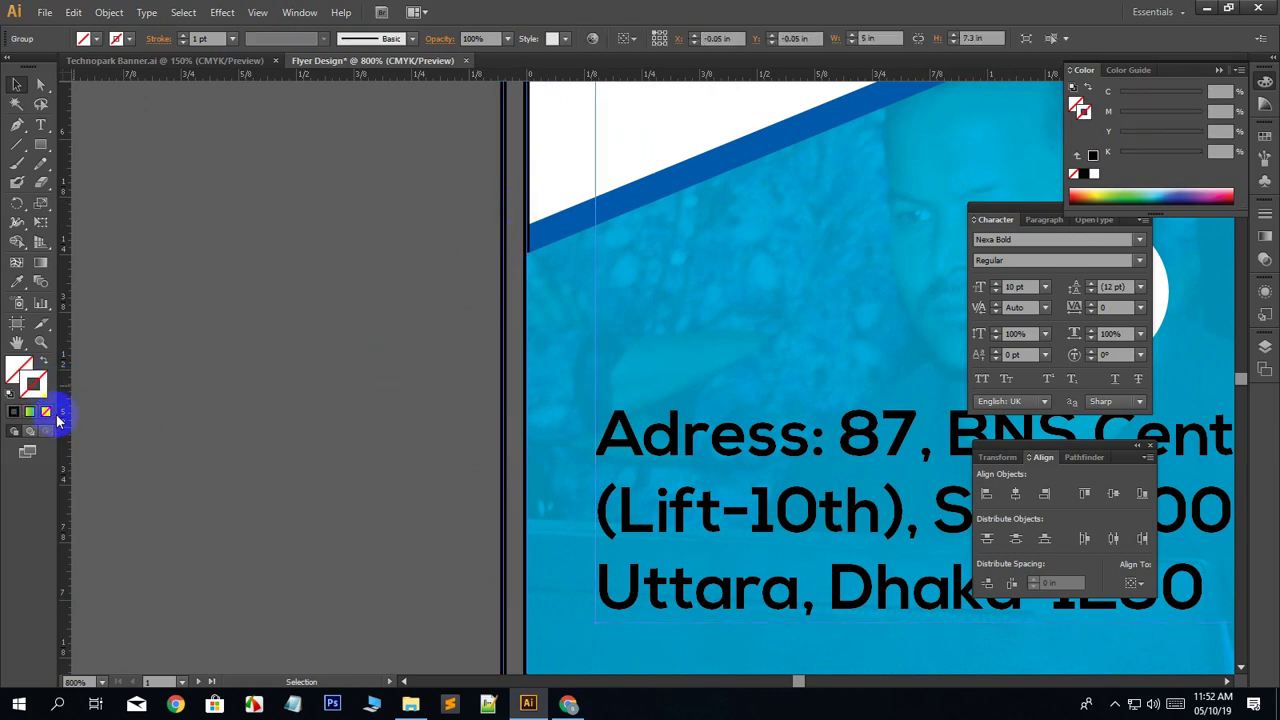
# Undo the stroke removal on the outline group around the flyer.
pyautogui.click(210, 425)
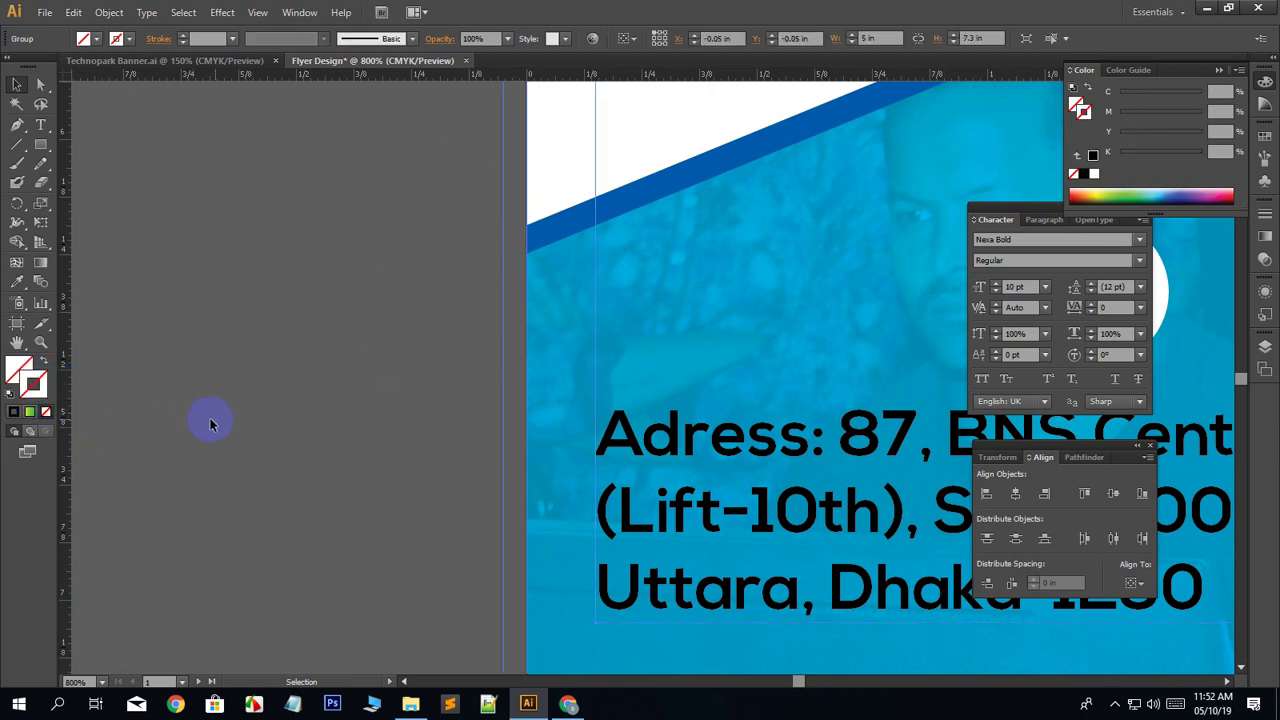
pyautogui.hotkey('ctrl', 'z')
pyautogui.click(322, 376)
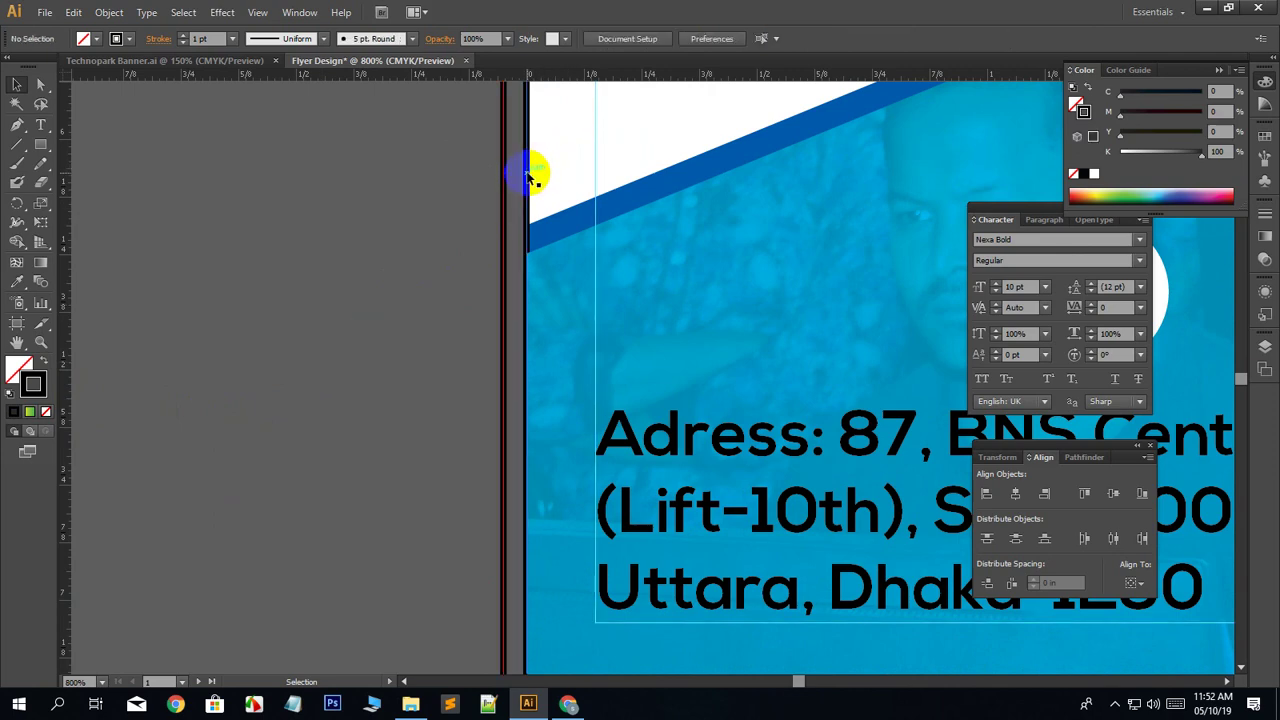
# Ungroup the nested outline frames around the flyer into individual paths.
pyautogui.click(533, 178)
pyautogui.rightClick(531, 171)
pyautogui.click(543, 263)
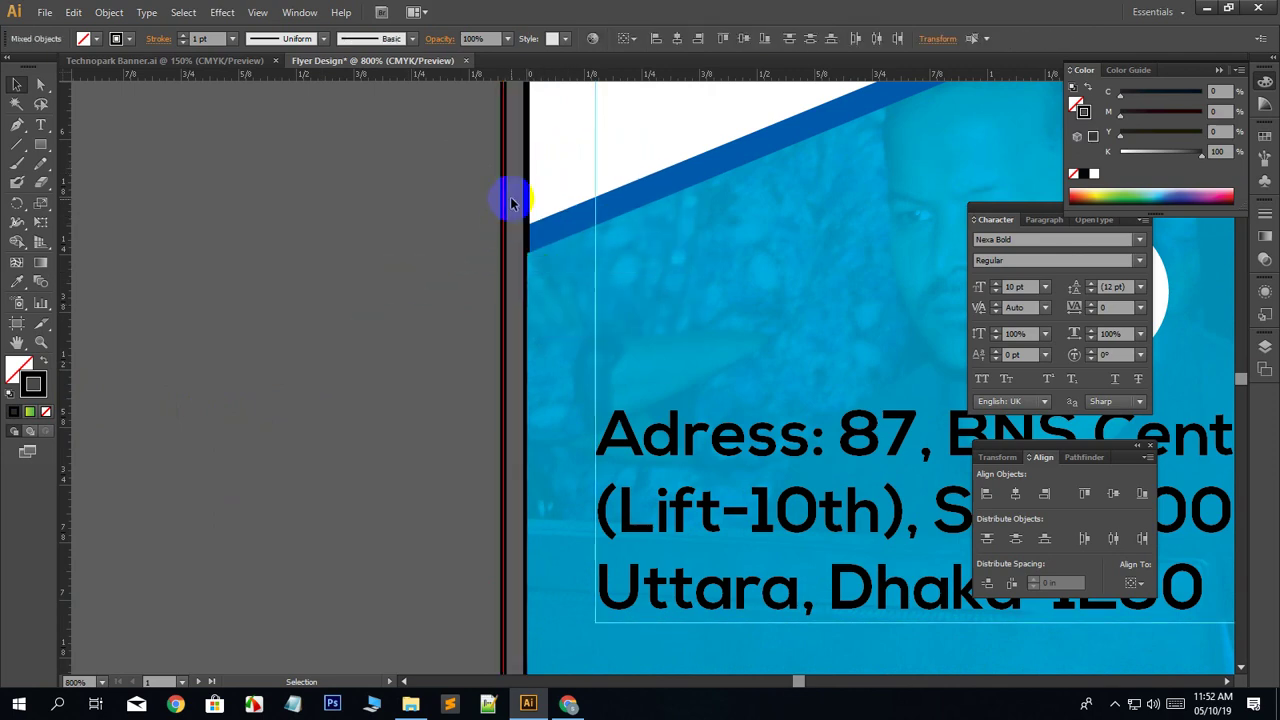
pyautogui.click(510, 203)
pyautogui.click(129, 423)
pyautogui.click(541, 293)
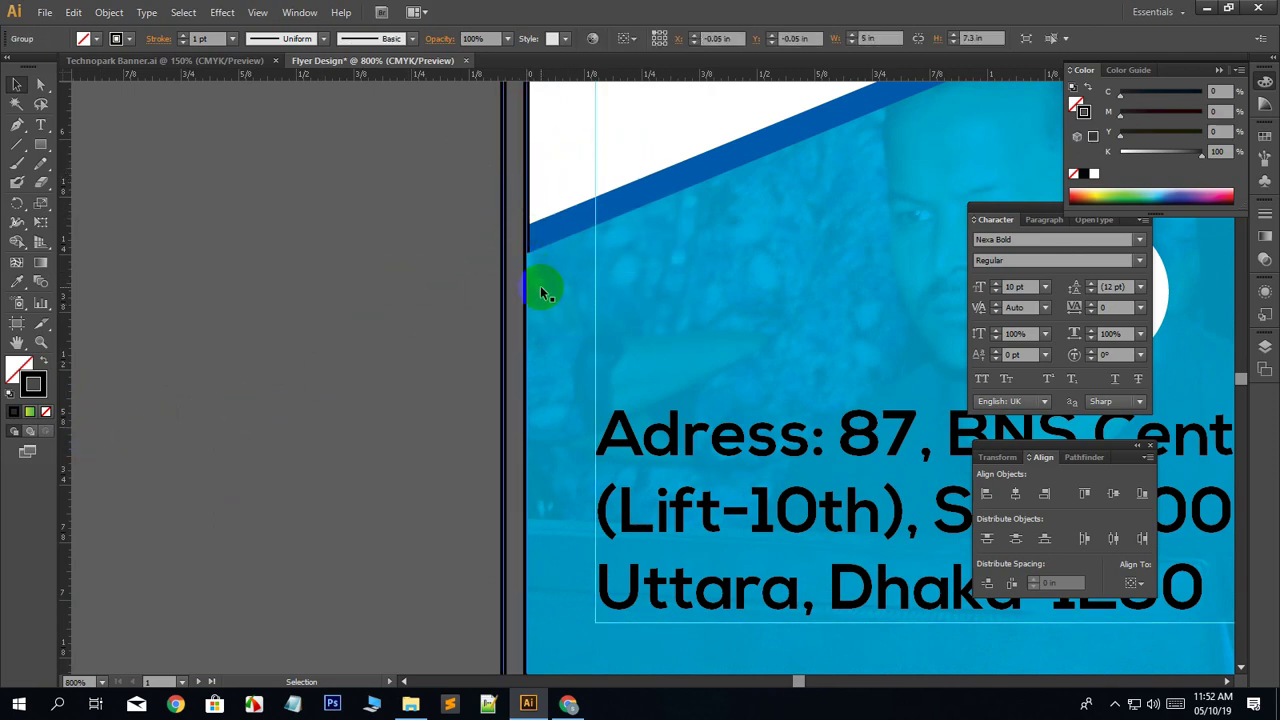
pyautogui.rightClick(531, 201)
pyautogui.click(566, 294)
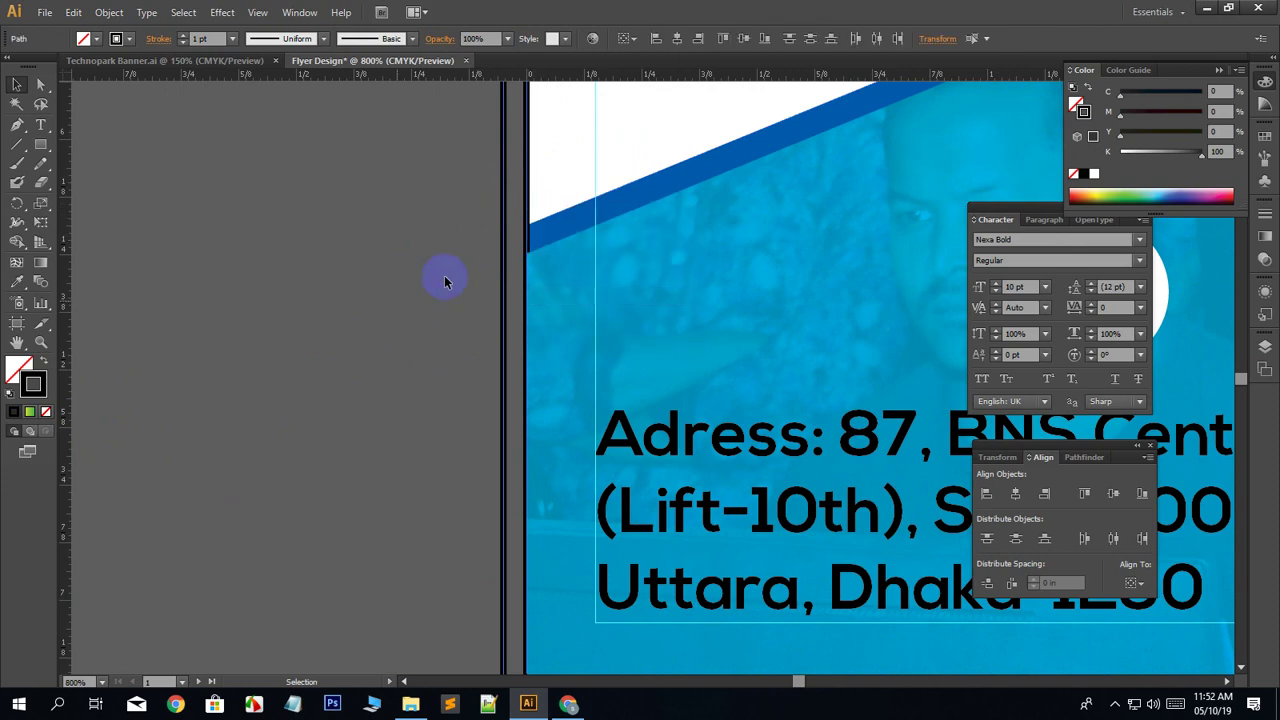
# Remove the black stroke from the inner 4.9 × 7.2 in frame path around the flyer.
pyautogui.click(528, 205)
pyautogui.click(34, 388)
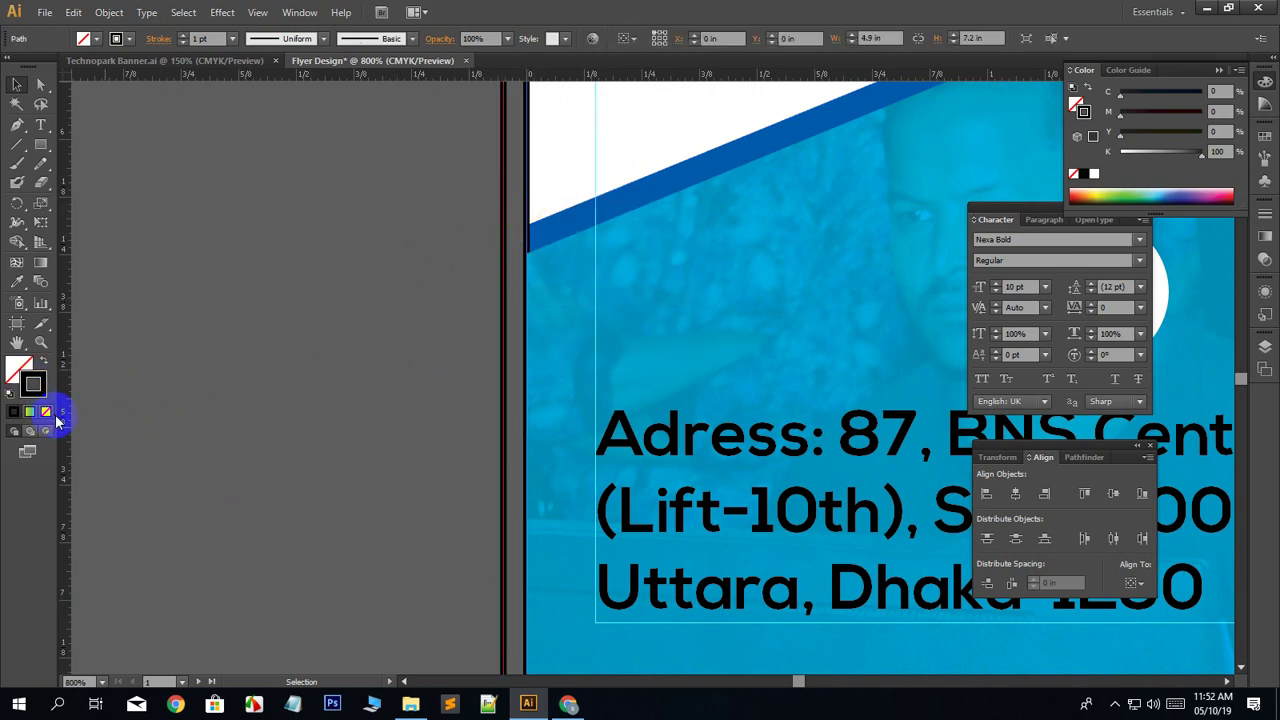
pyautogui.click(46, 412)
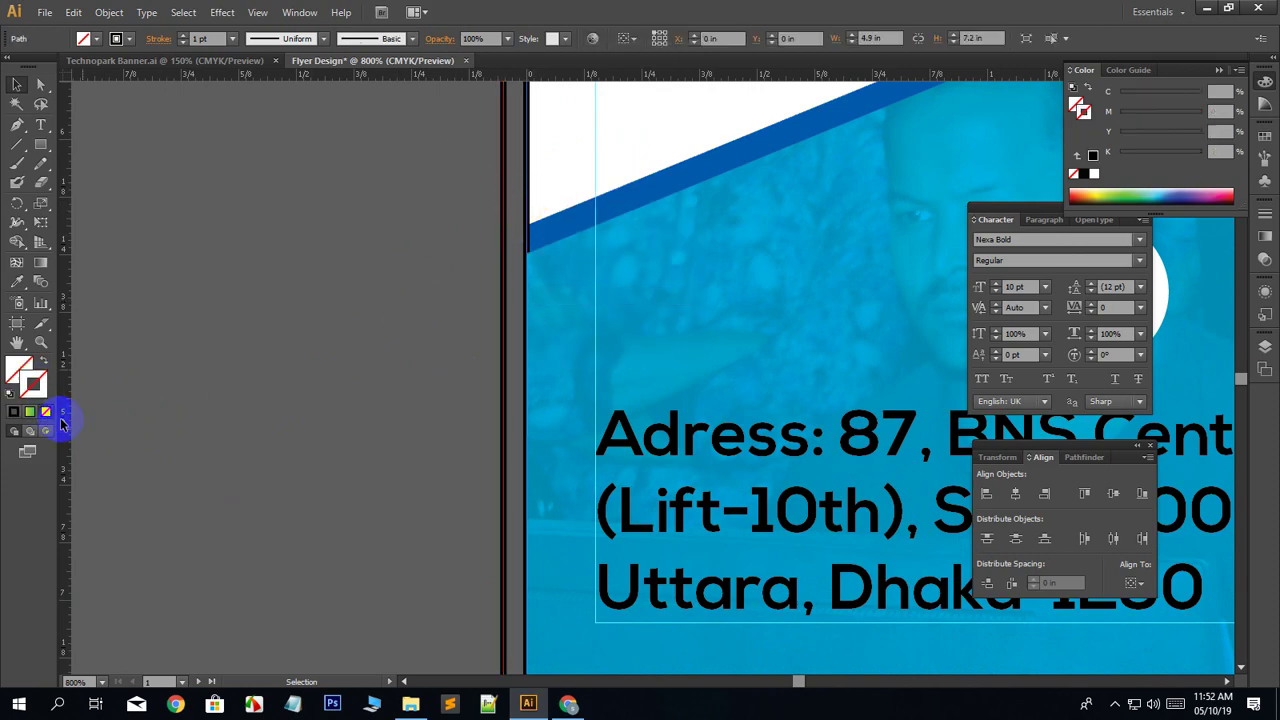
pyautogui.keyDown('ctrl'); pyautogui.click(183, 471); pyautogui.keyUp('ctrl')
# Set the stroke weight of the outer 5 × 7.3 in frame path to 0.25 pt.
pyautogui.scroll(-1, 543, 323)
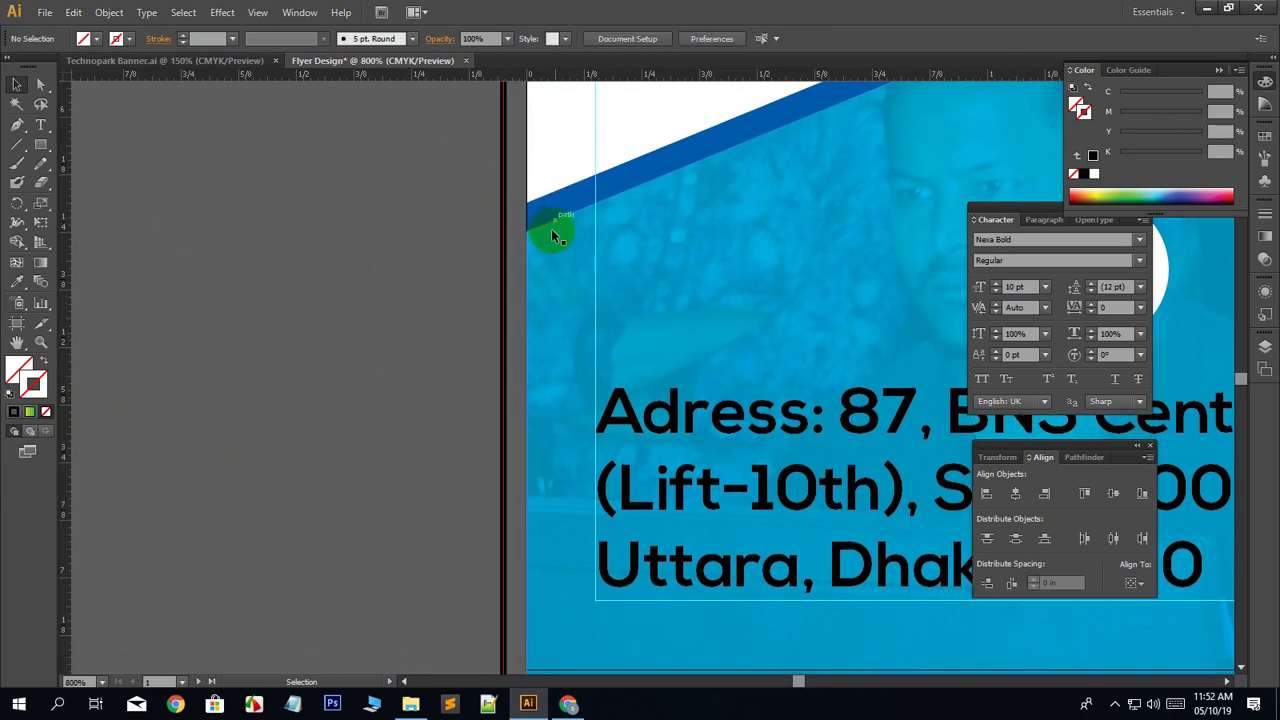
pyautogui.hotkey('ctrl', '-')
pyautogui.hotkey('ctrl', '-')
pyautogui.hotkey('ctrl', '-')
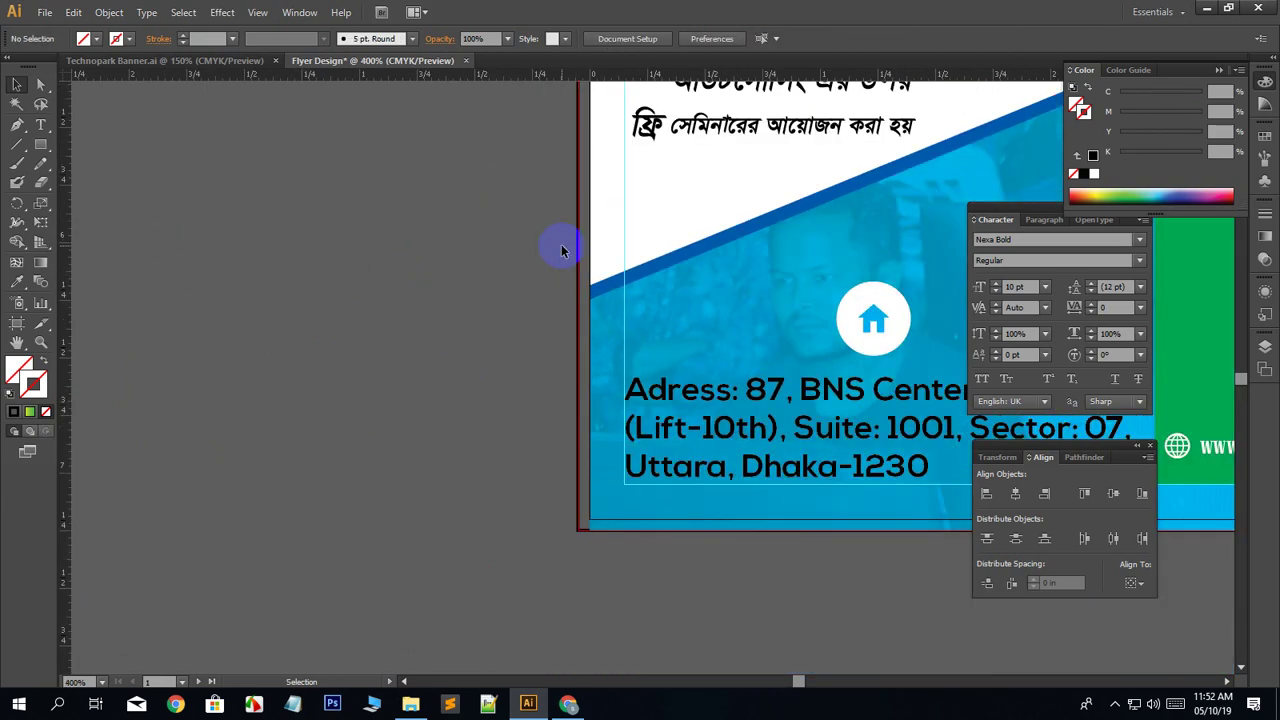
pyautogui.click(580, 362)
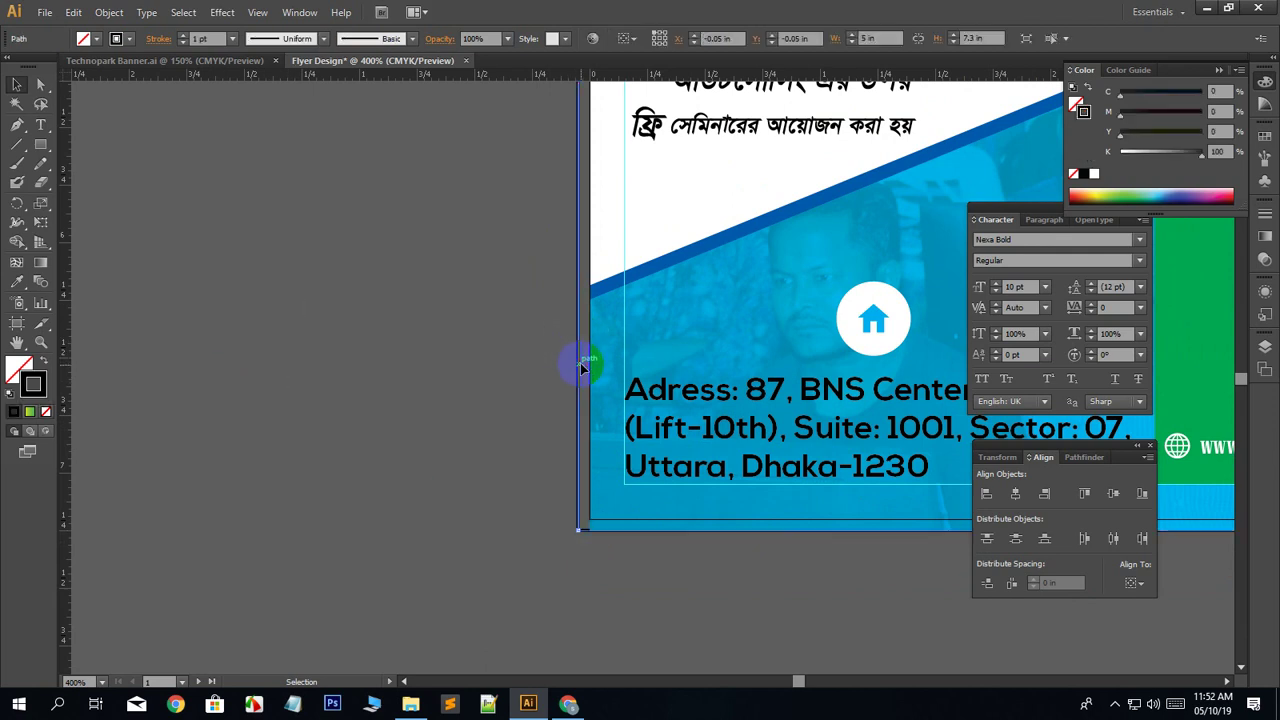
pyautogui.click(232, 38)
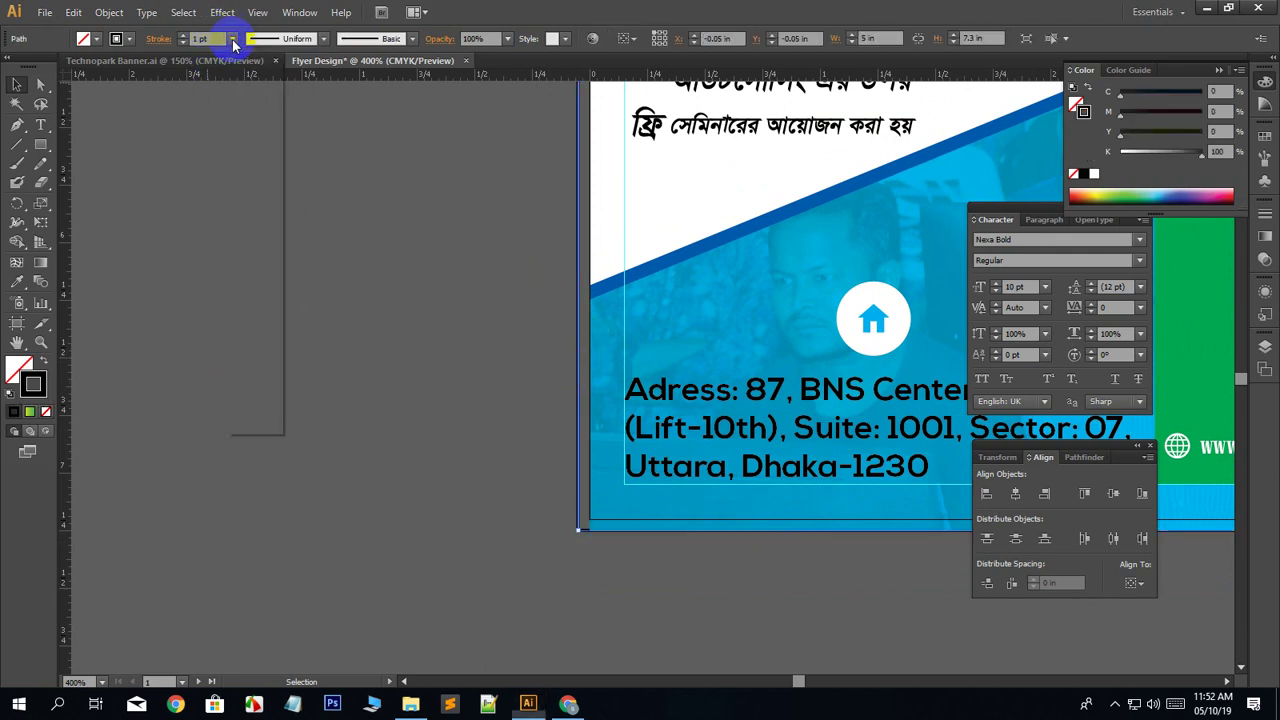
pyautogui.click(251, 58)
pyautogui.click(345, 289)
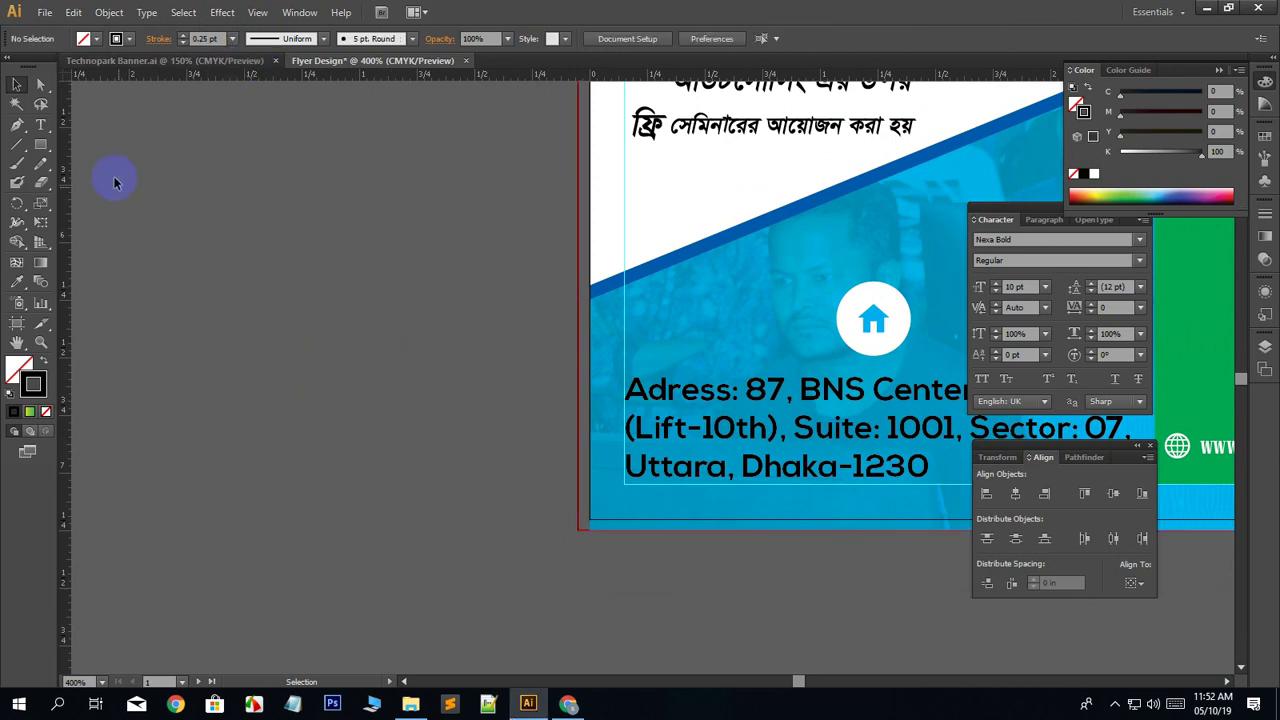
pyautogui.click(40, 84)
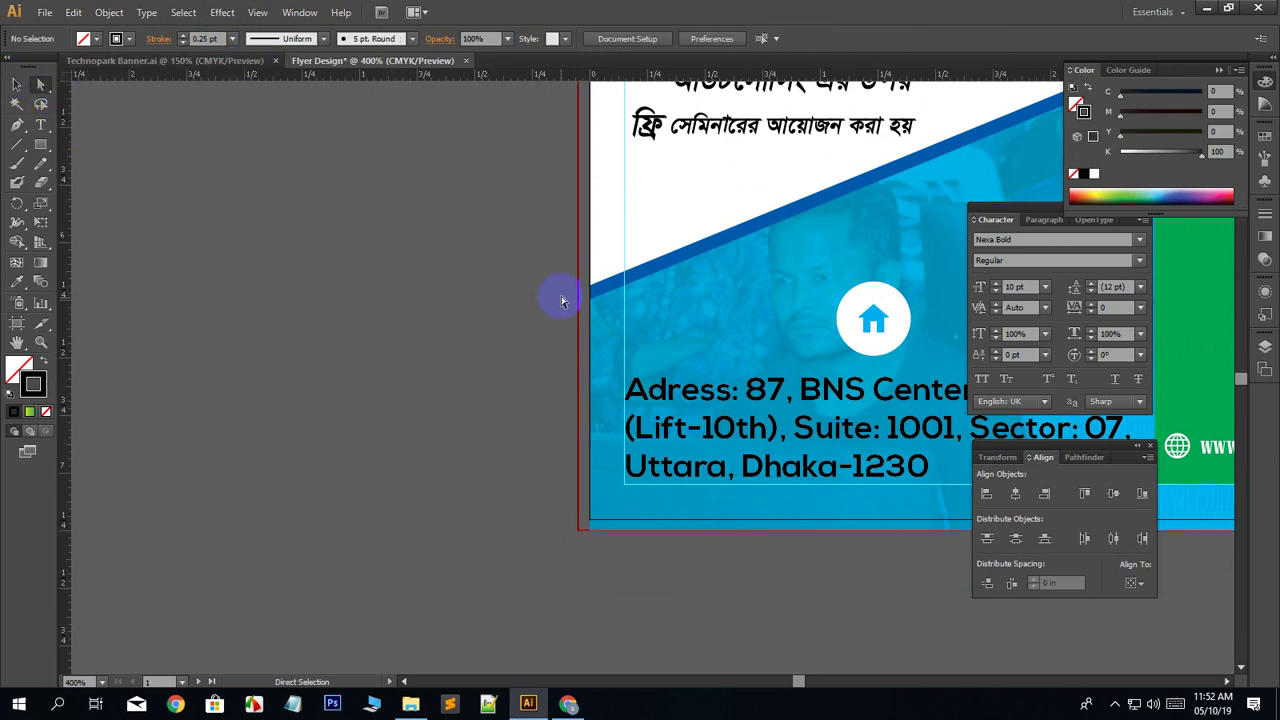
pyautogui.moveTo(635, 524); pyautogui.dragTo(471, 311)
pyautogui.click(17, 84)
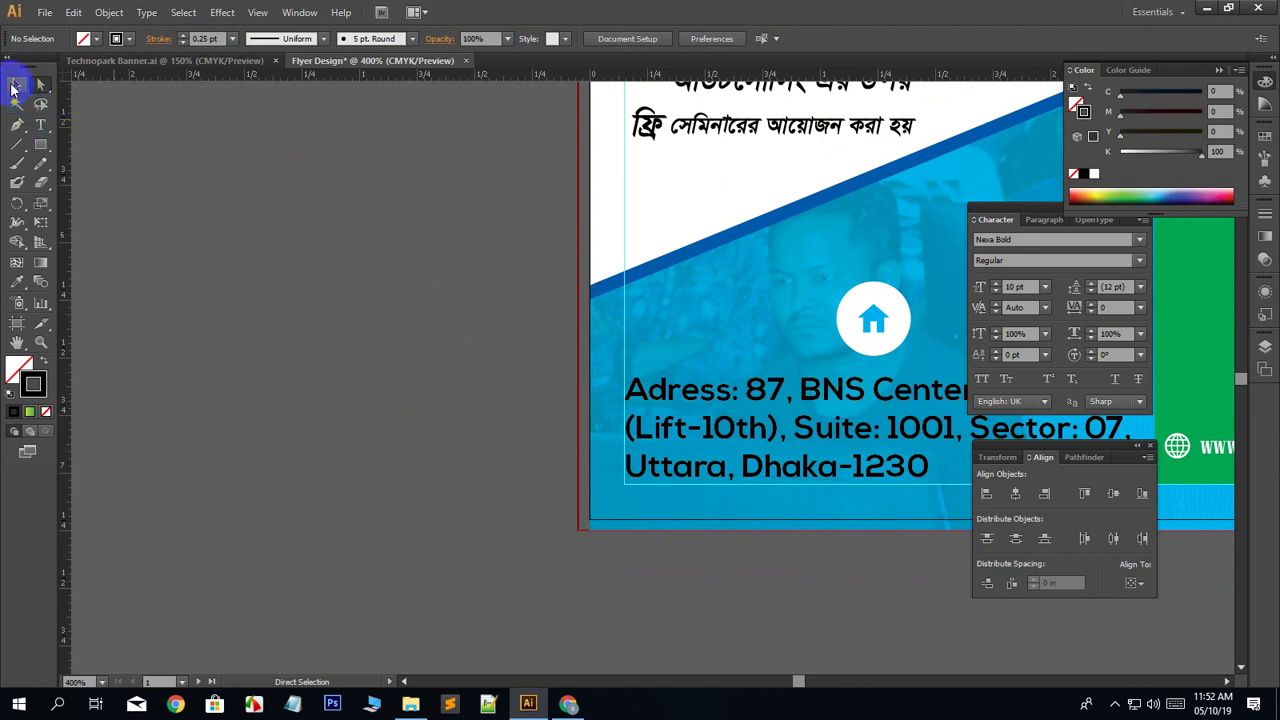
pyautogui.moveTo(523, 272); pyautogui.dragTo(603, 551)
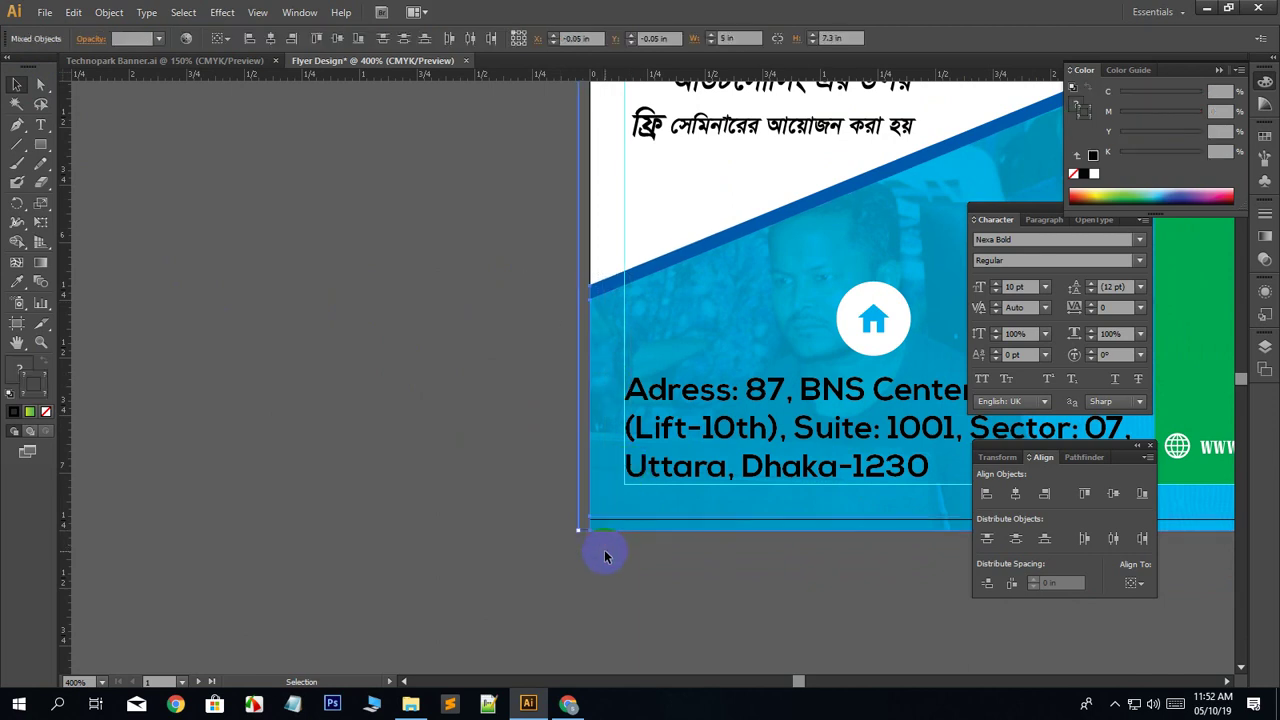
pyautogui.click(497, 463)
pyautogui.click(583, 226)
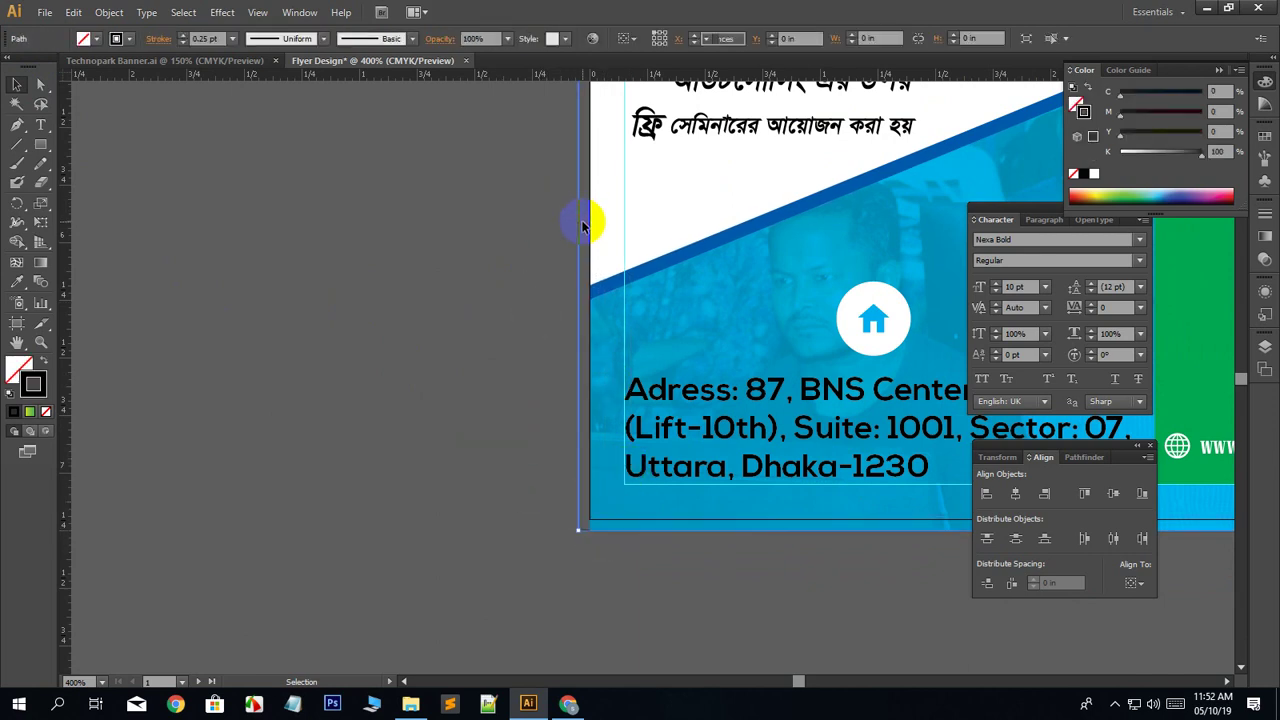
pyautogui.press('a')
pyautogui.click(559, 272)
pyautogui.press('v')
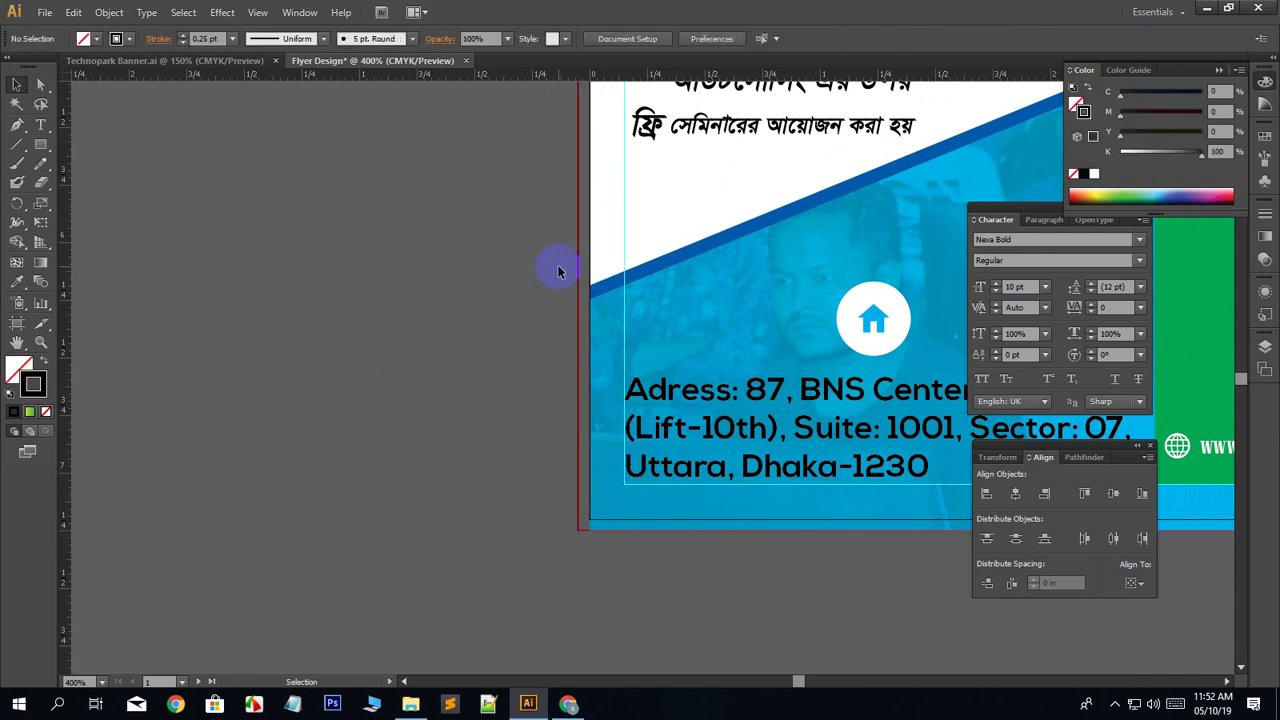
pyautogui.moveTo(616, 571); pyautogui.dragTo(610, 574)
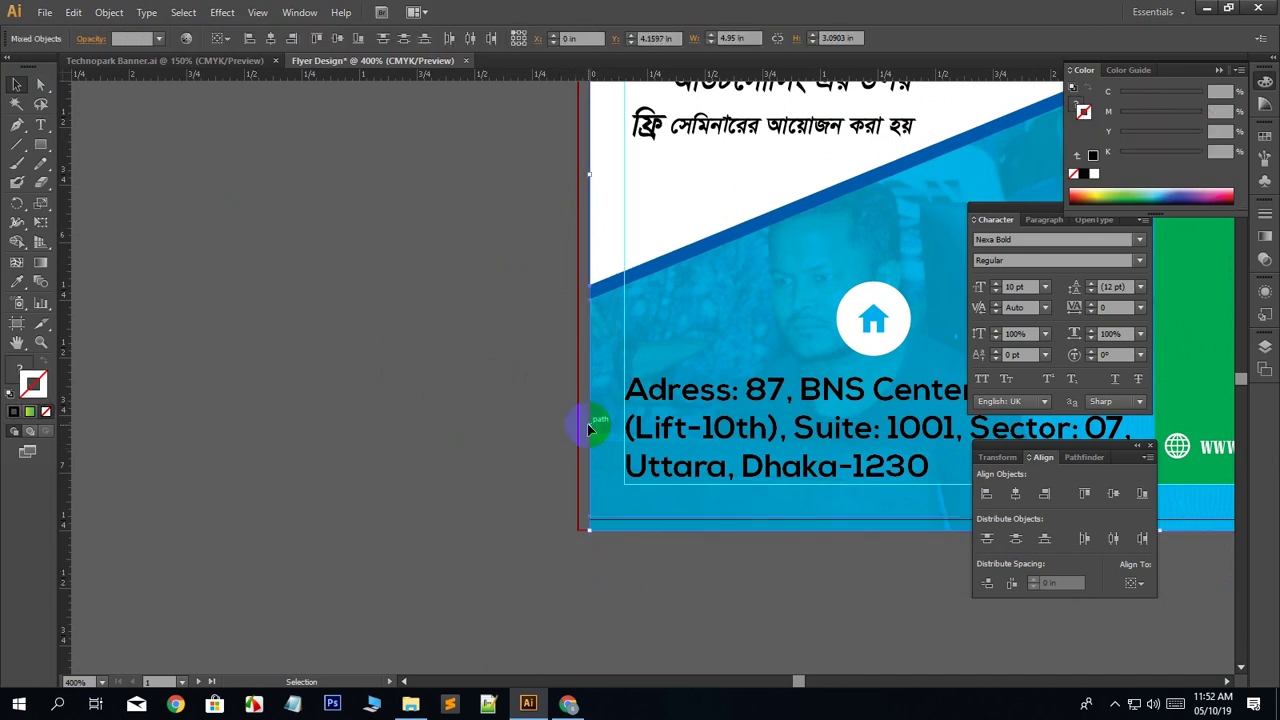
pyautogui.scroll(1, 608, 345)
pyautogui.click(455, 539)
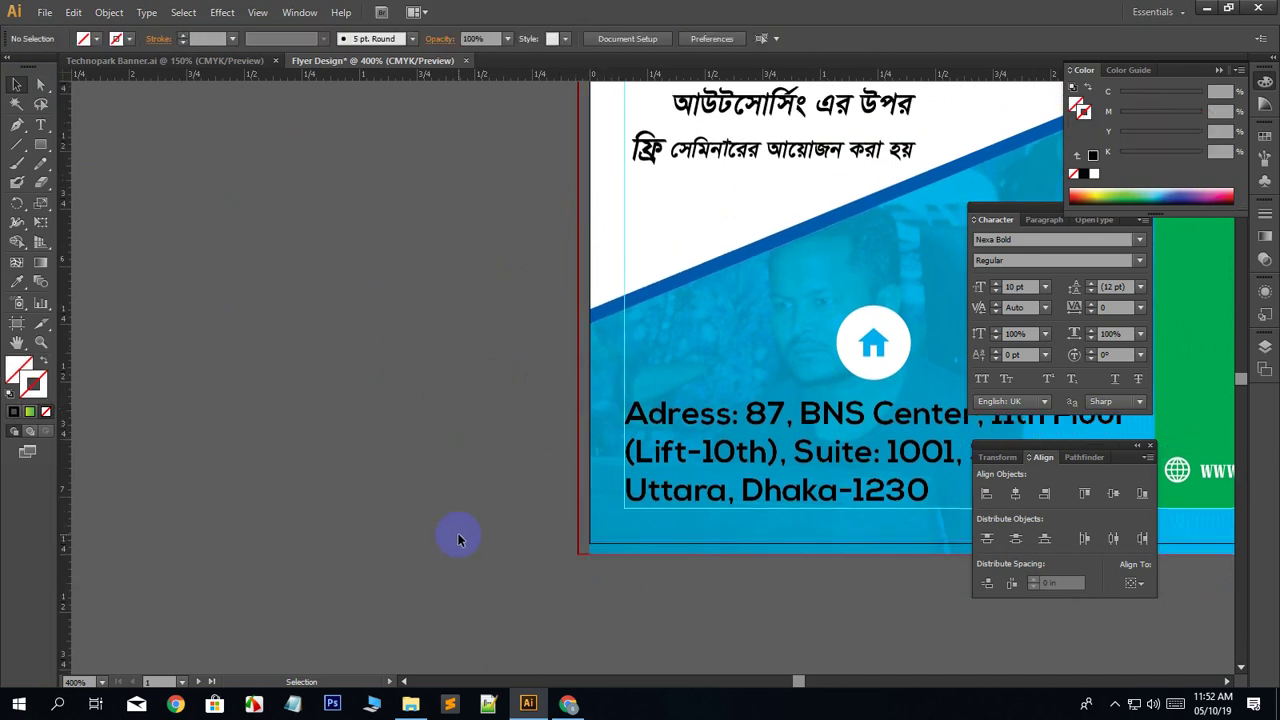
# Stretch the slanted blue bottom artwork's left edge outward to the flyer's red bleed line.
pyautogui.hotkey('ctrl', '-')
pyautogui.hotkey('ctrl', '-')
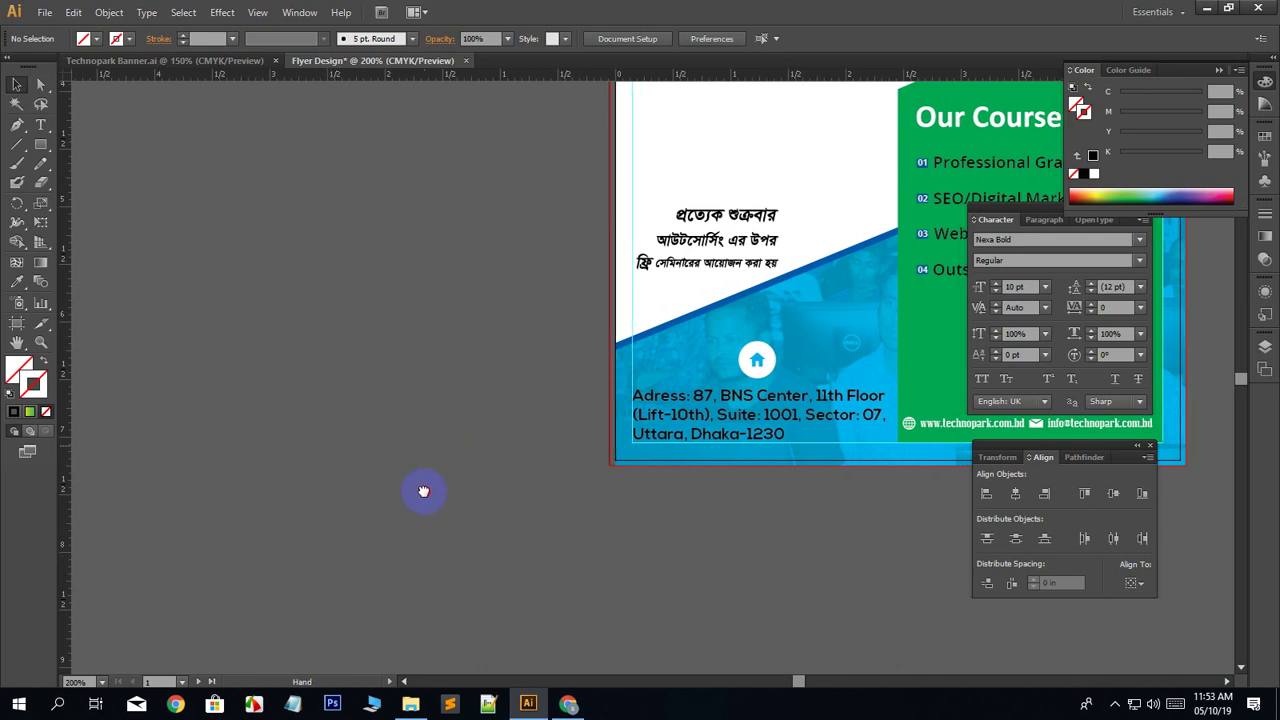
pyautogui.moveTo(423, 491); pyautogui.dragTo(339, 516)
pyautogui.click(540, 427)
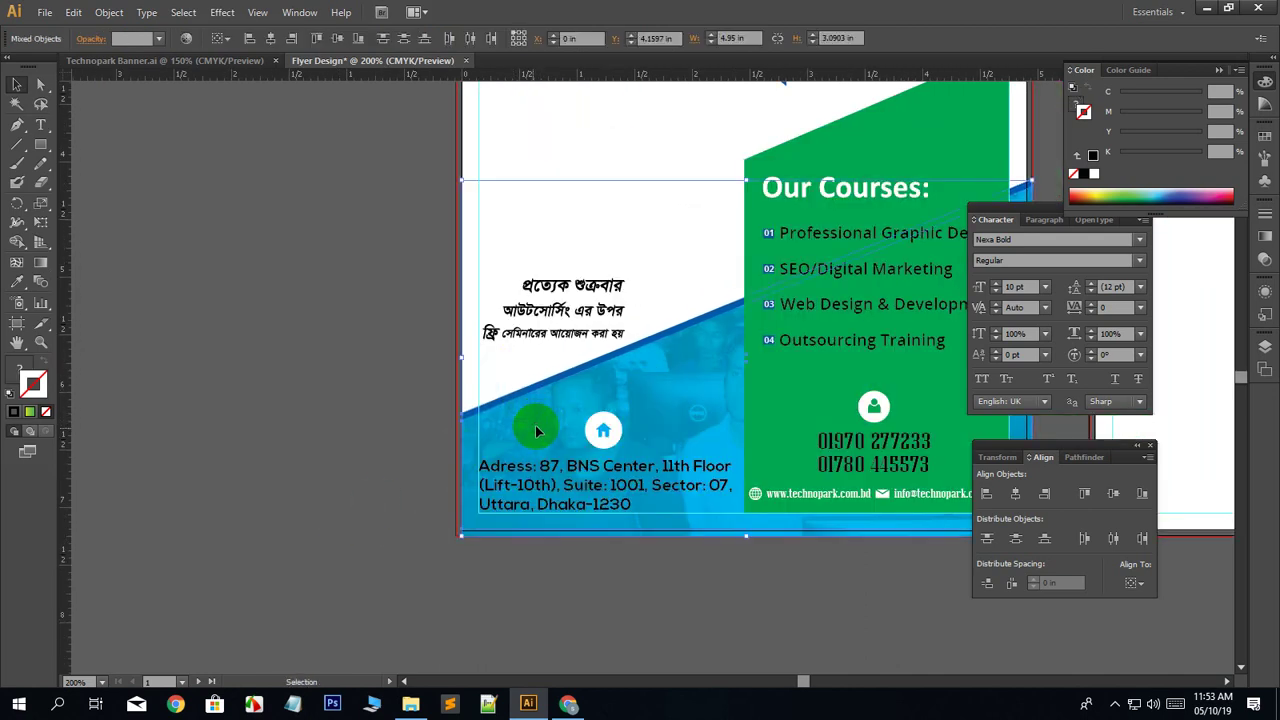
pyautogui.moveTo(462, 358); pyautogui.dragTo(456, 362)
pyautogui.click(333, 439)
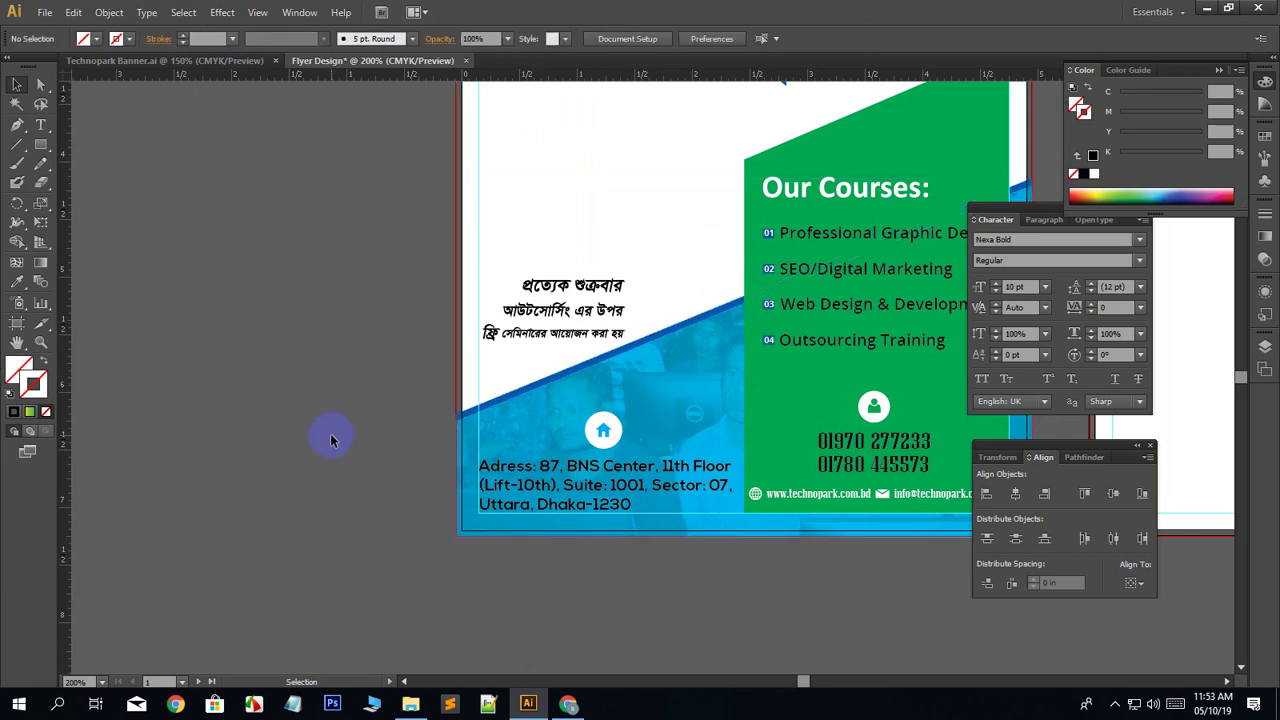
# Examine the flyer's bottom shapes, bleed edges and overall layout.
pyautogui.moveTo(715, 638); pyautogui.dragTo(558, 607)
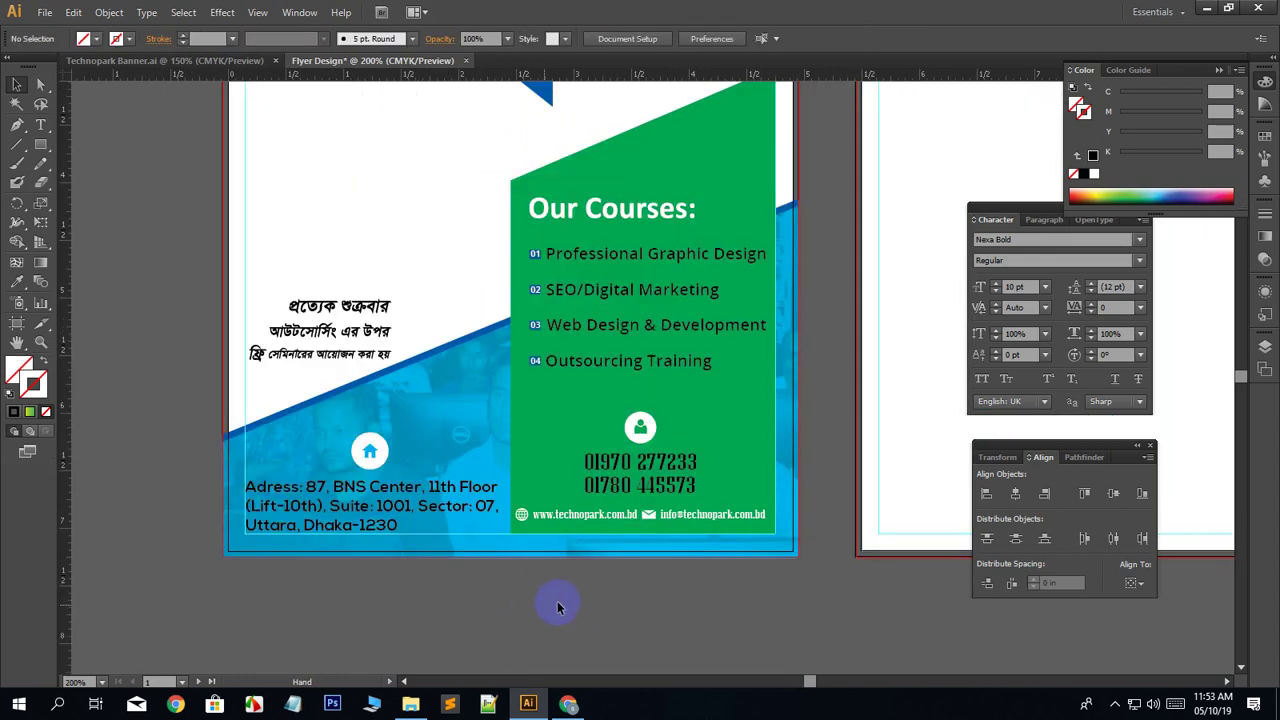
pyautogui.scroll(3, 569, 599)
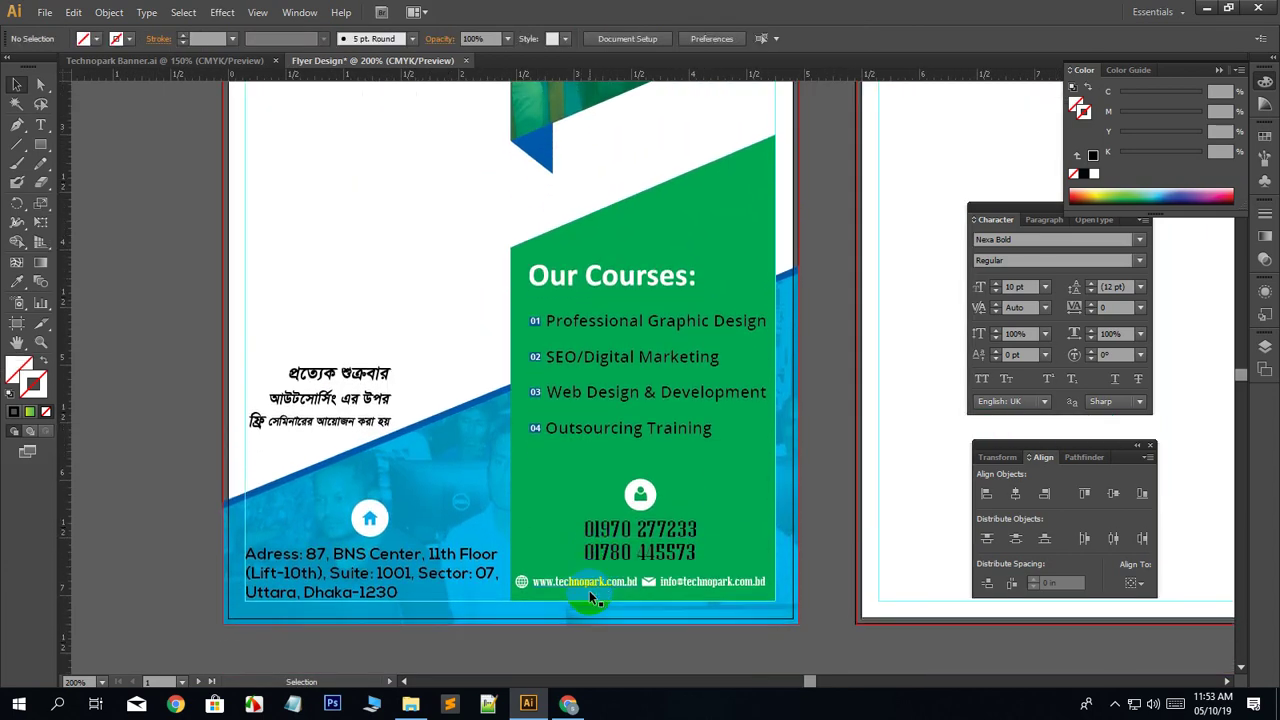
pyautogui.scroll(-2, 589, 590)
pyautogui.scroll(-2, 578, 632)
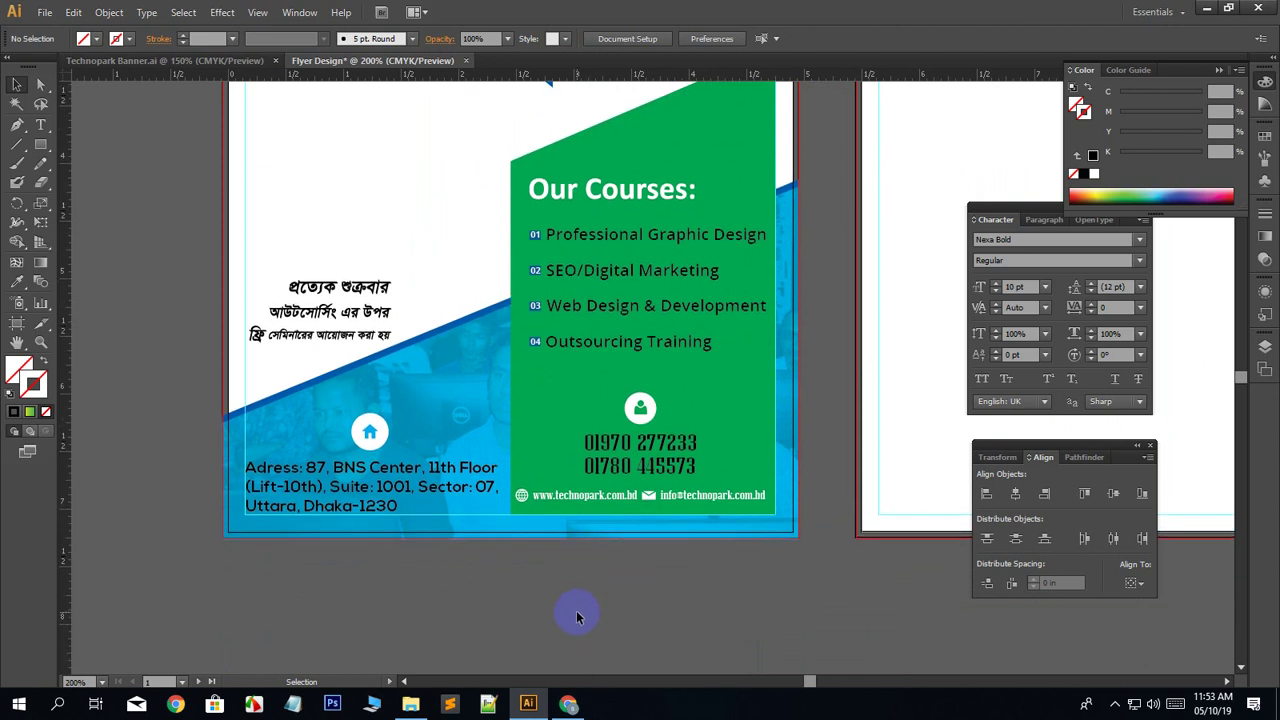
pyautogui.scroll(2, 576, 610)
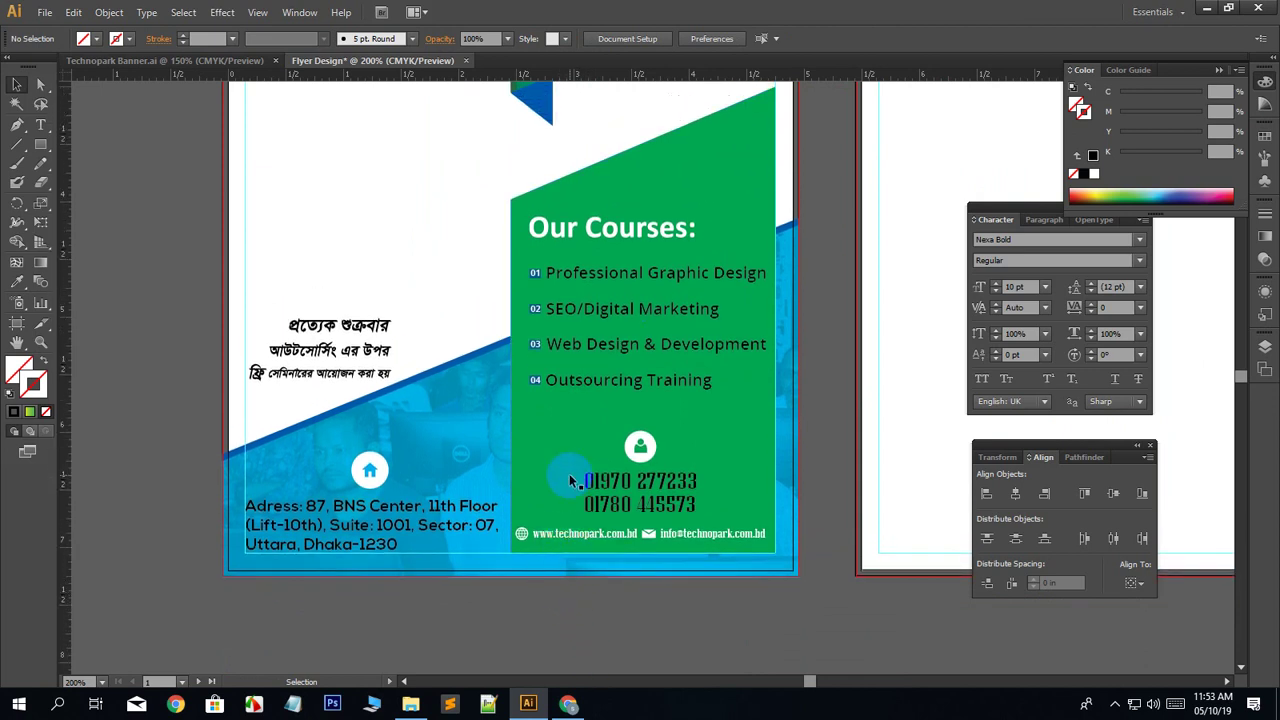
pyautogui.click(466, 460)
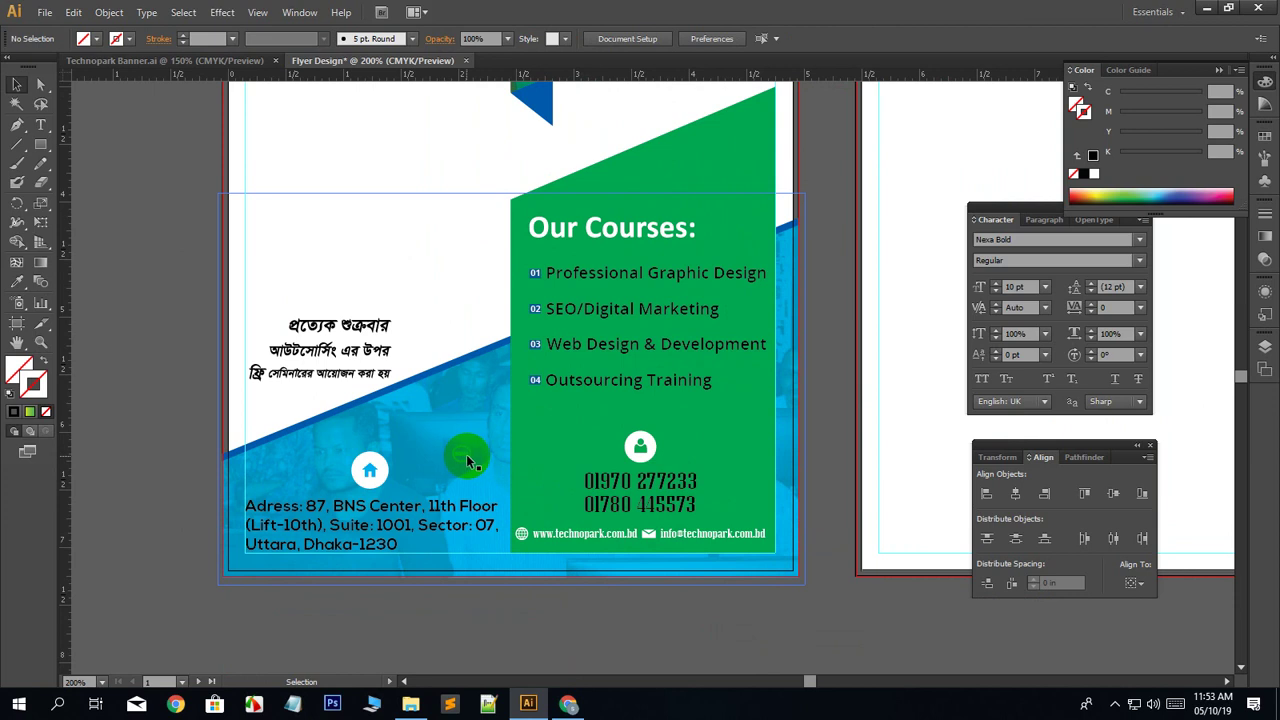
pyautogui.click(243, 616)
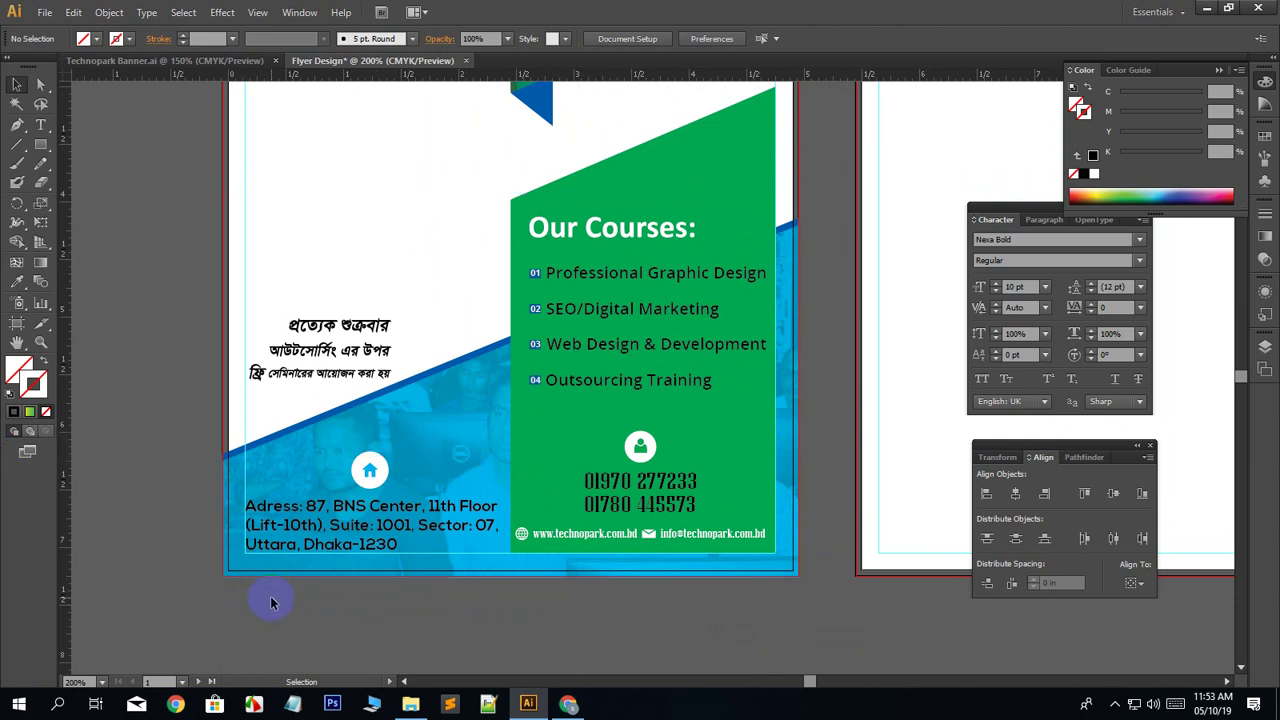
pyautogui.scroll(-2, 271, 600)
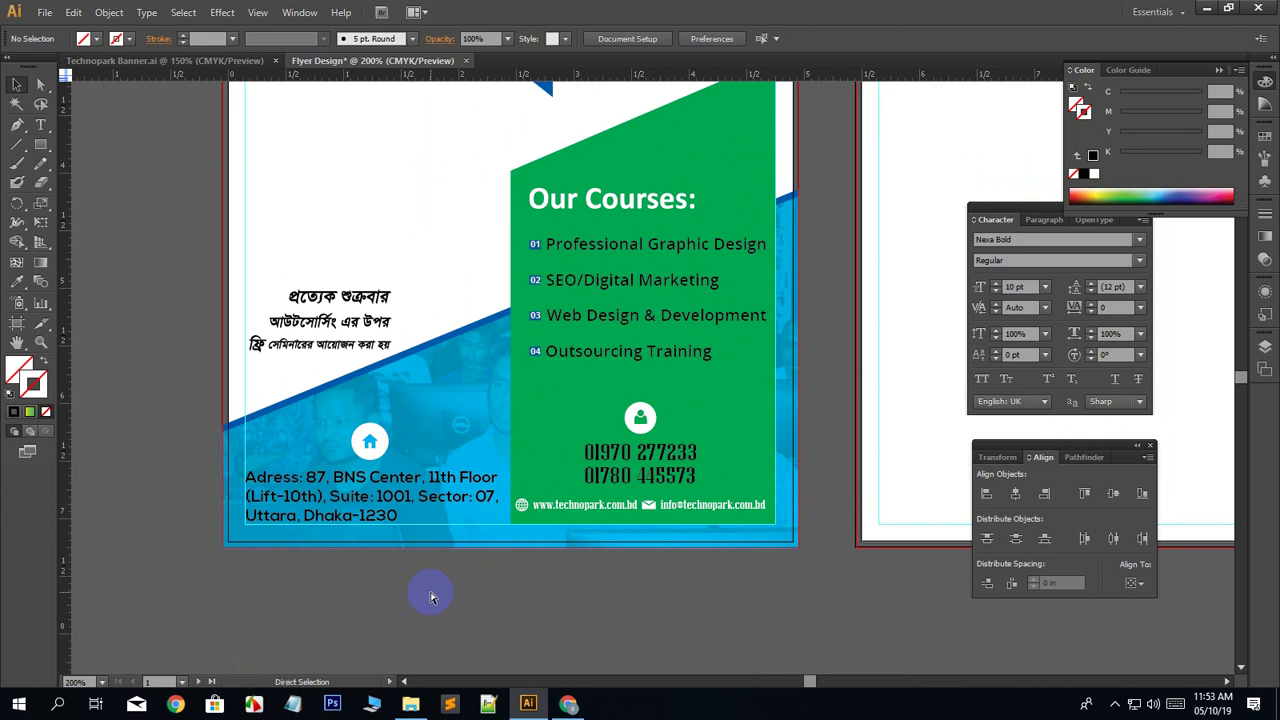
pyautogui.hotkey('ctrl', '-')
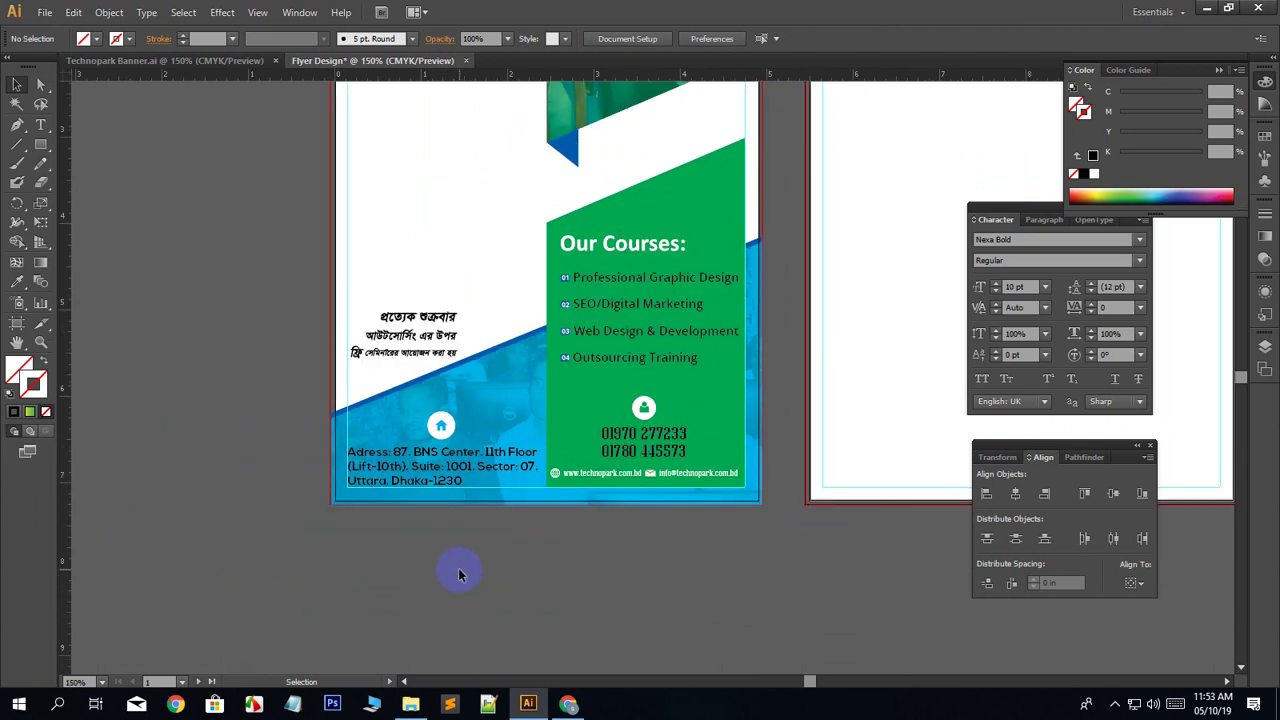
pyautogui.scroll(2, 459, 574)
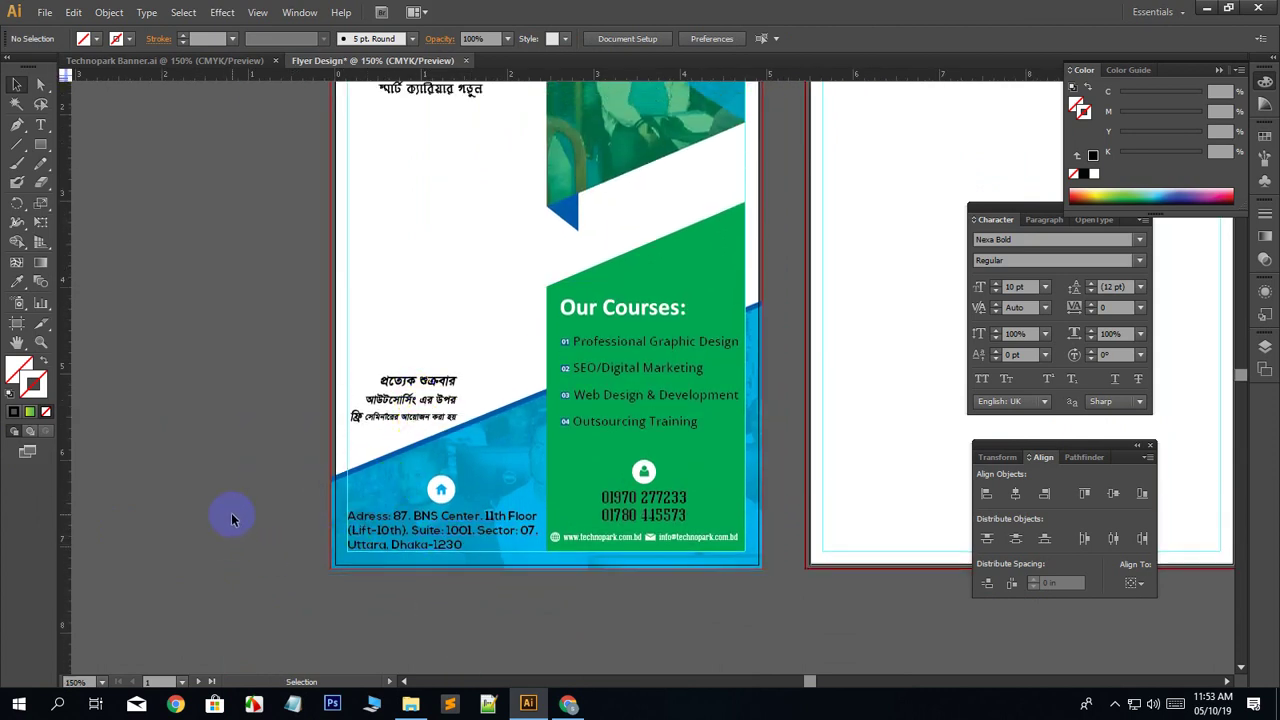
pyautogui.moveTo(306, 257); pyautogui.dragTo(296, 465)
pyautogui.moveTo(459, 485); pyautogui.dragTo(477, 391)
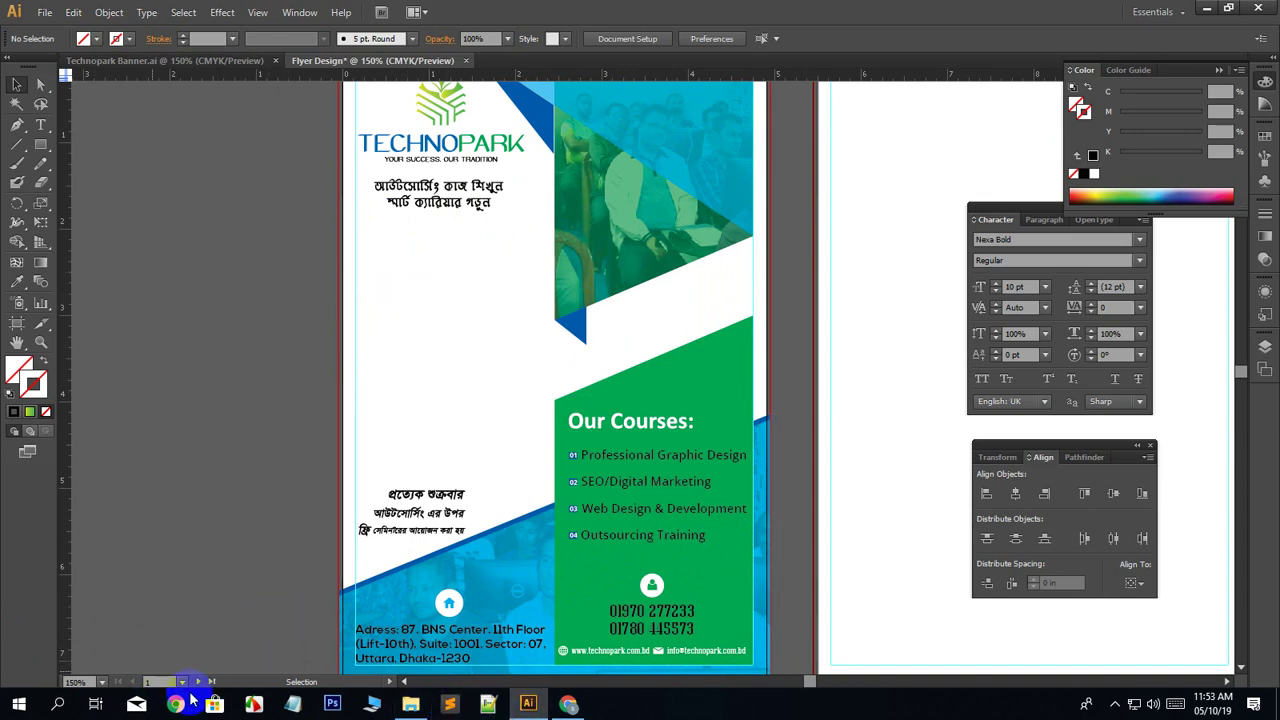
# Switch to File Explorer and look through the Class Tutorial (F:) drive's folders, including Tutorials, uiit and All Work.
pyautogui.click(410, 704)
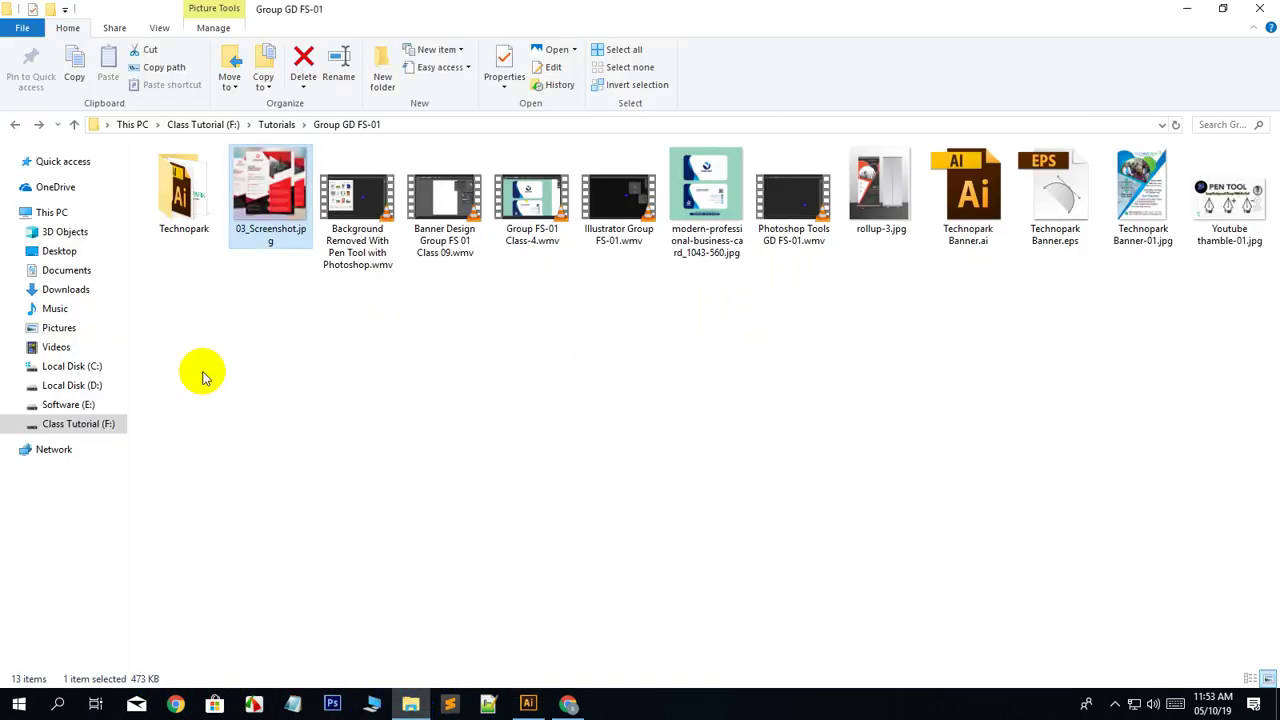
pyautogui.click(400, 441)
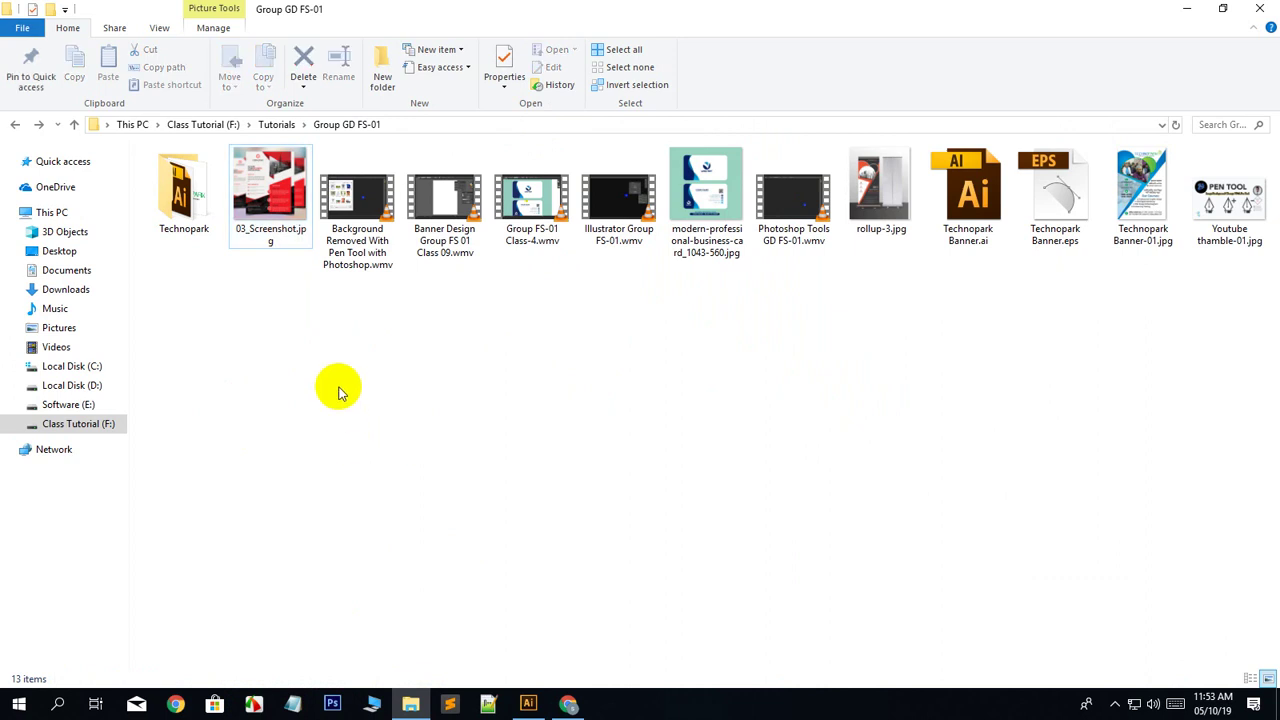
pyautogui.click(15, 125)
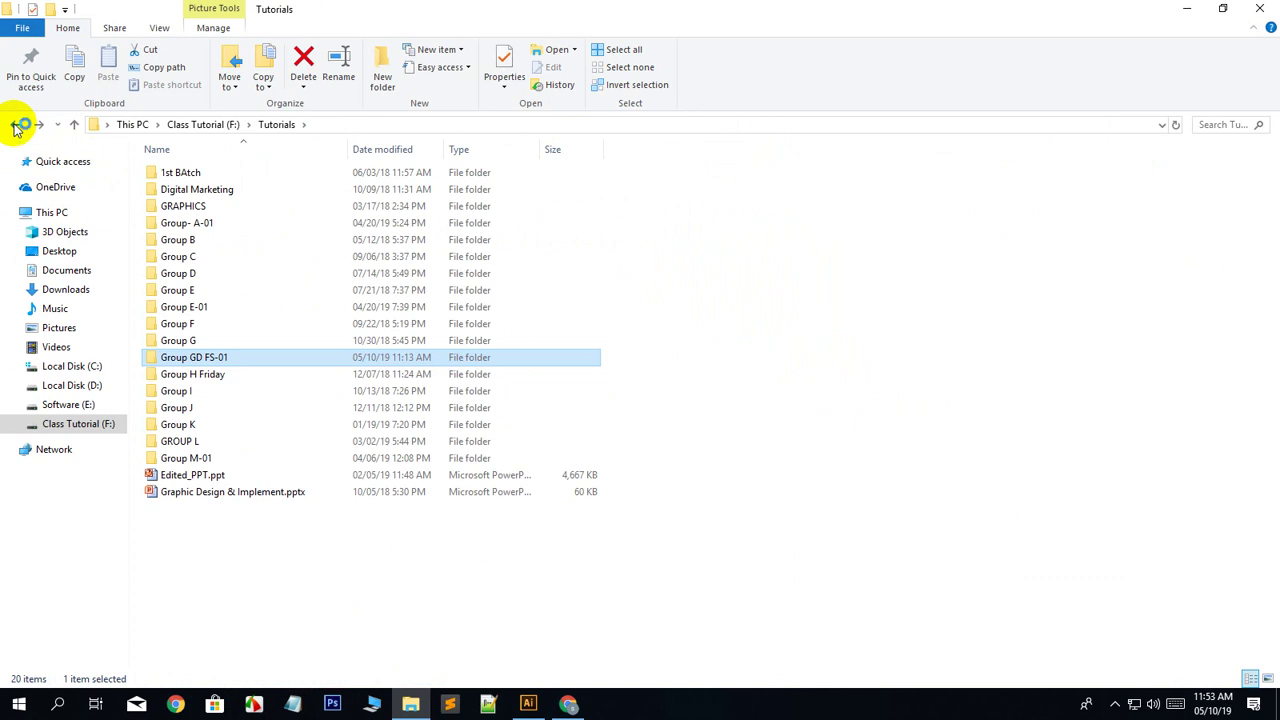
pyautogui.click(15, 125)
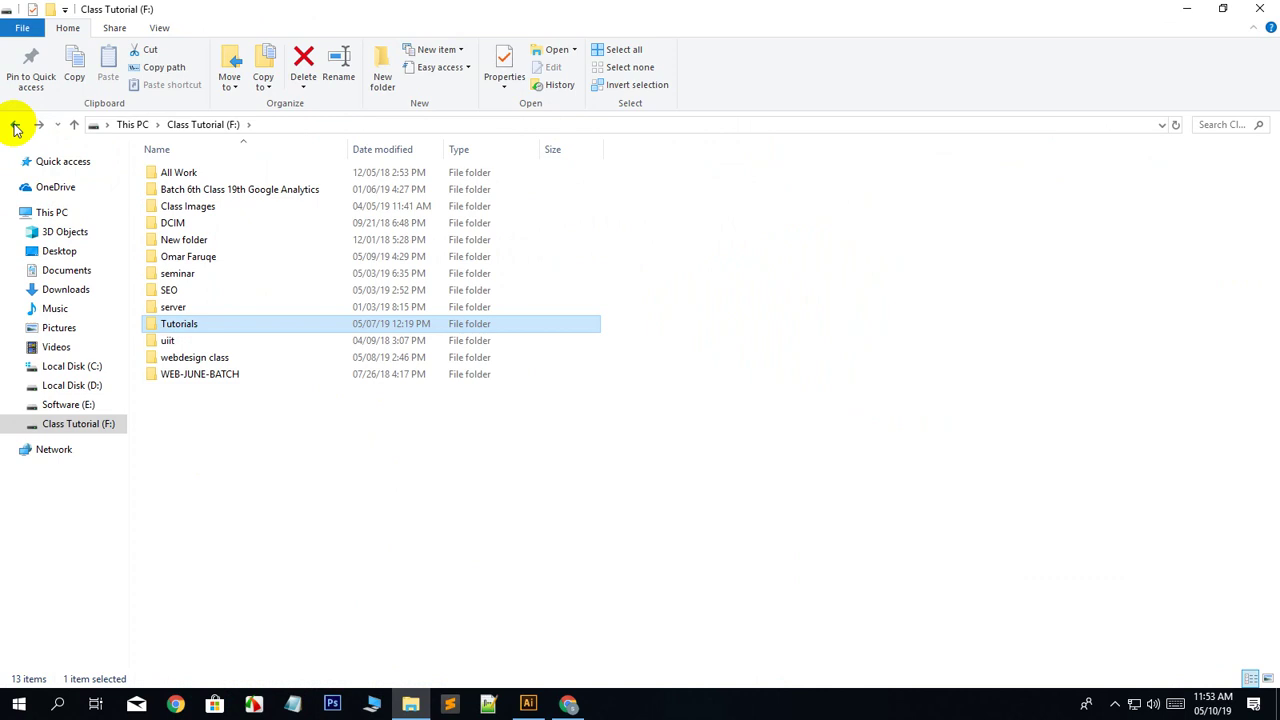
pyautogui.click(186, 344)
pyautogui.doubleClick(187, 341)
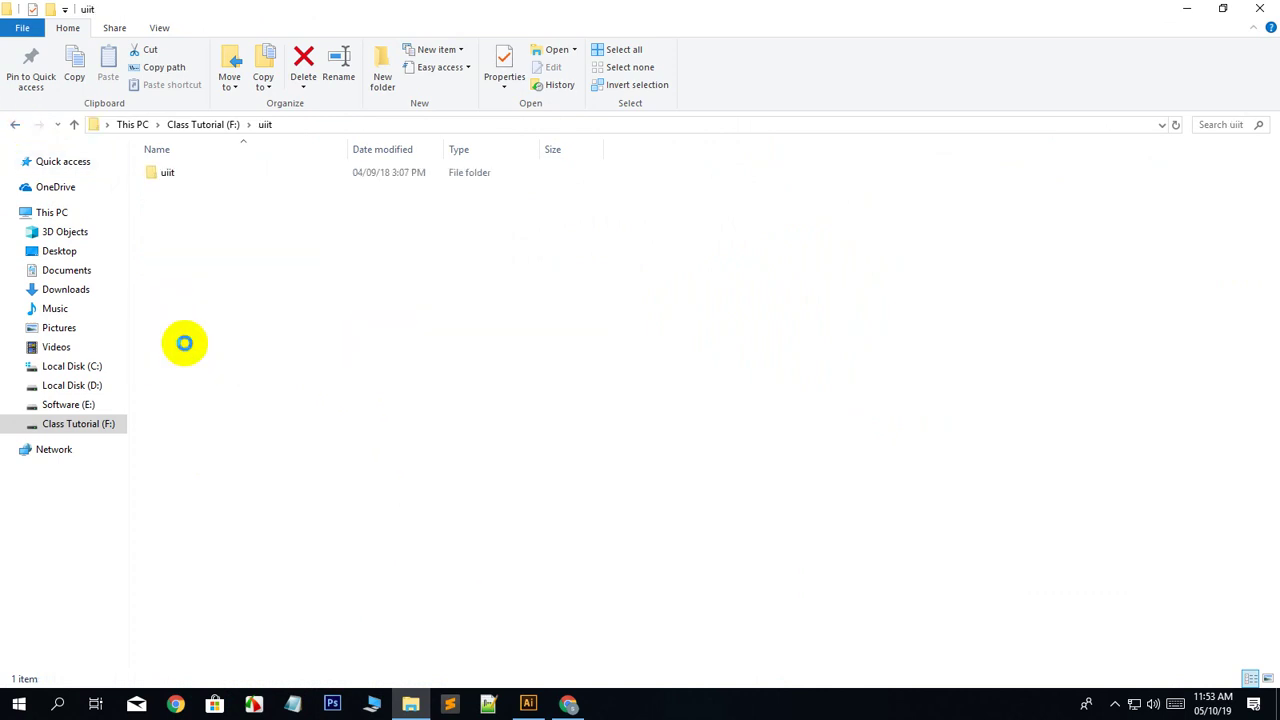
pyautogui.click(163, 172)
pyautogui.doubleClick(163, 172)
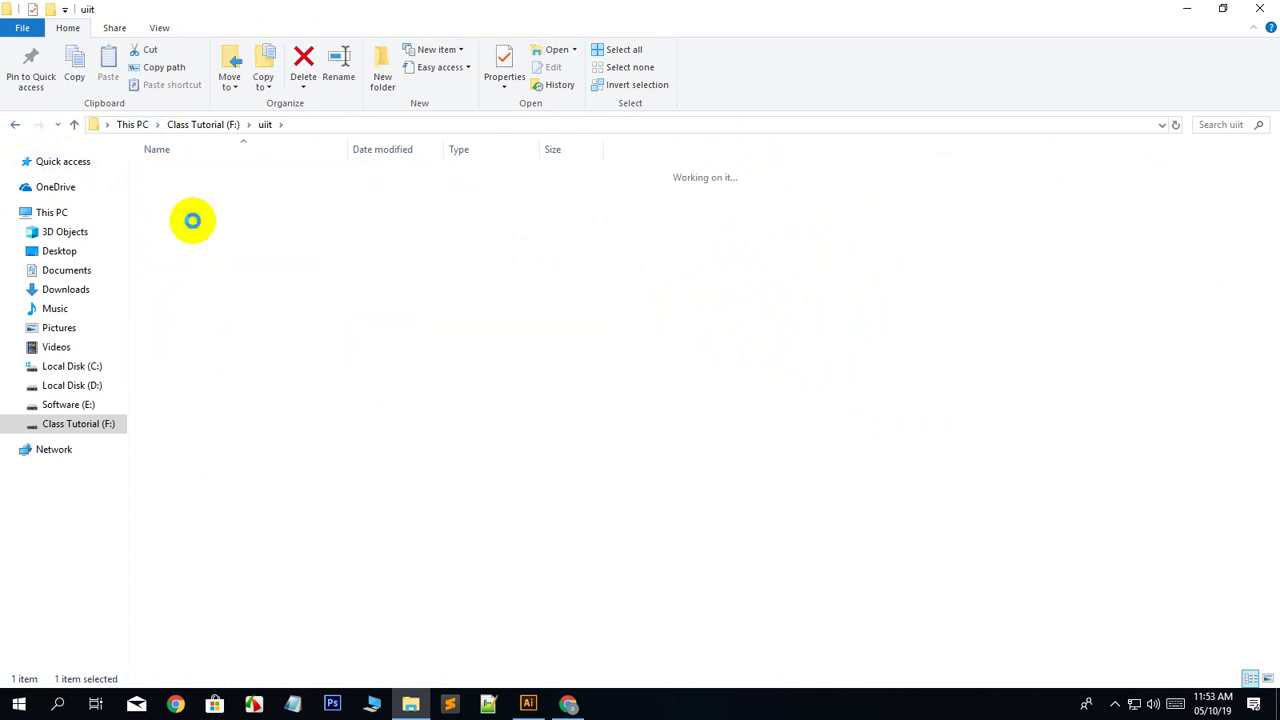
pyautogui.click(13, 126)
pyautogui.click(12, 124)
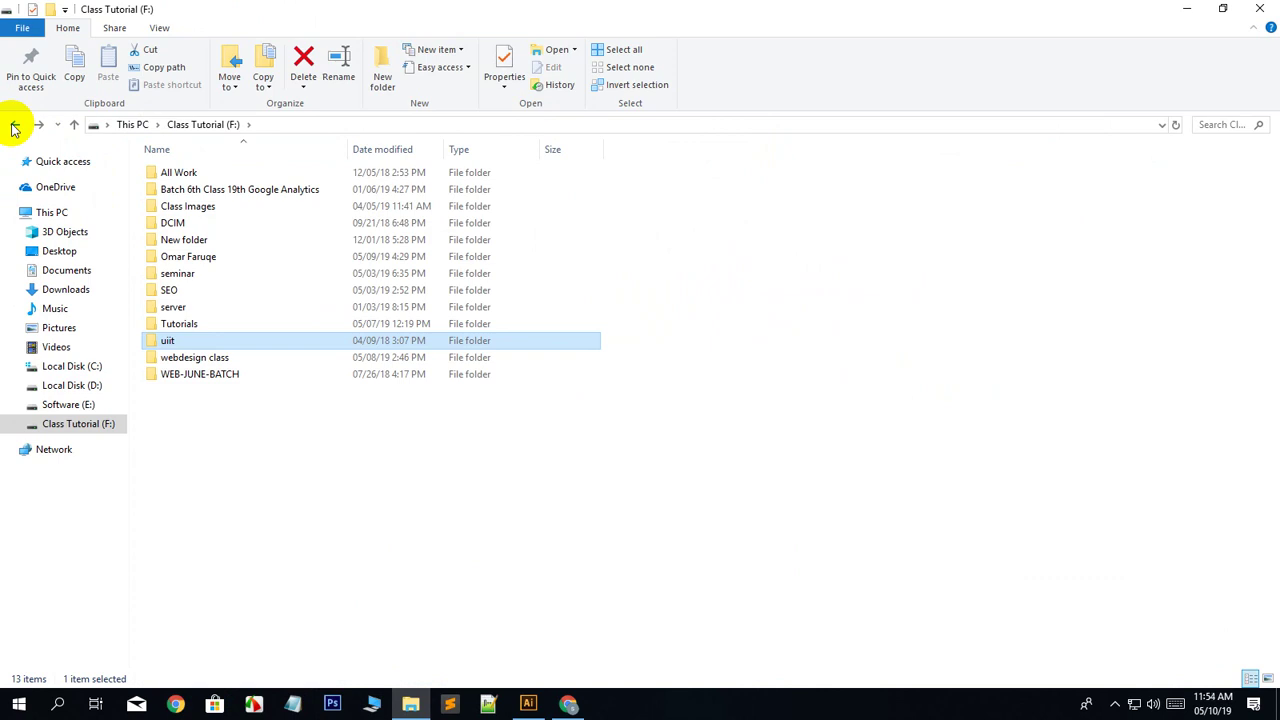
pyautogui.click(176, 173)
pyautogui.doubleClick(176, 172)
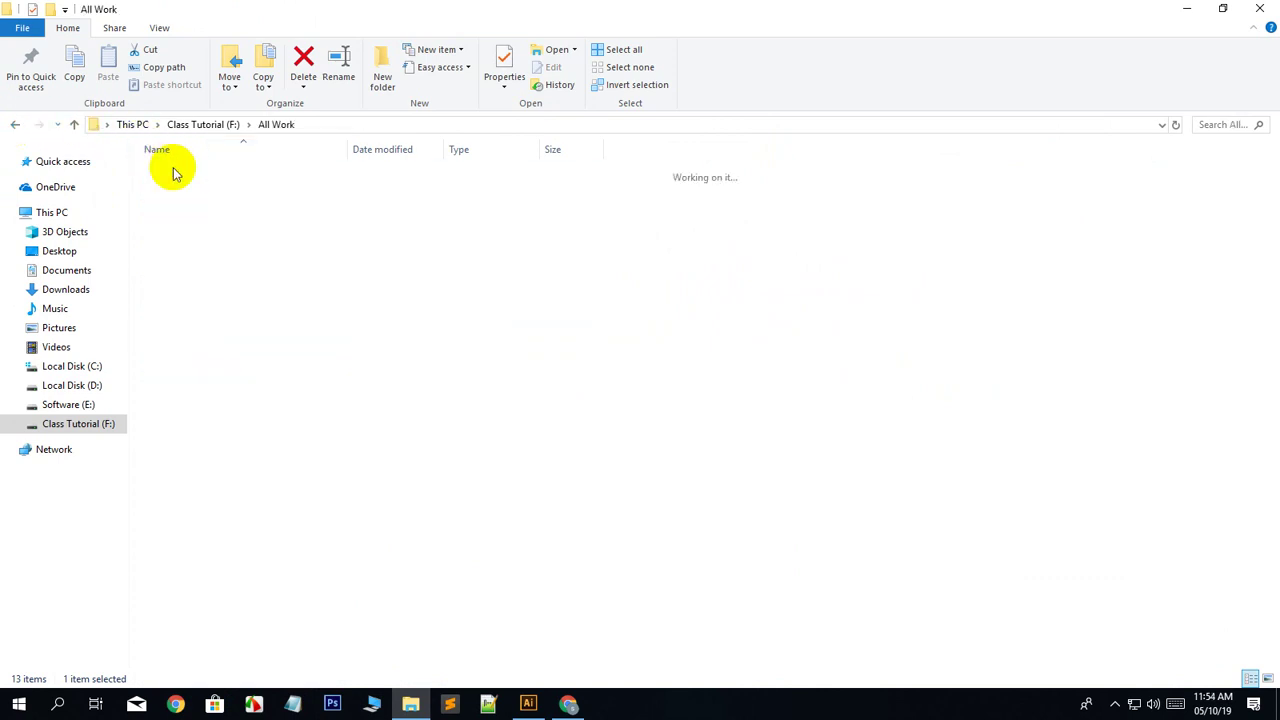
pyautogui.click(17, 125)
pyautogui.click(17, 126)
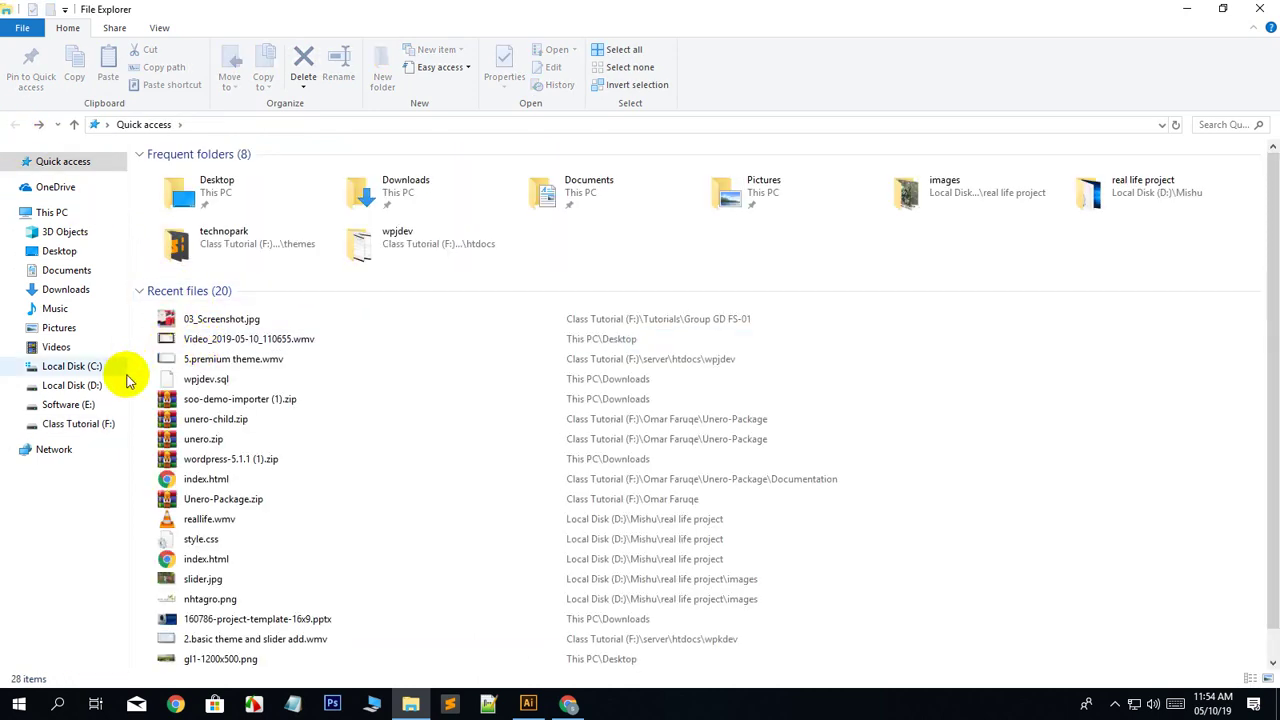
pyautogui.click(84, 425)
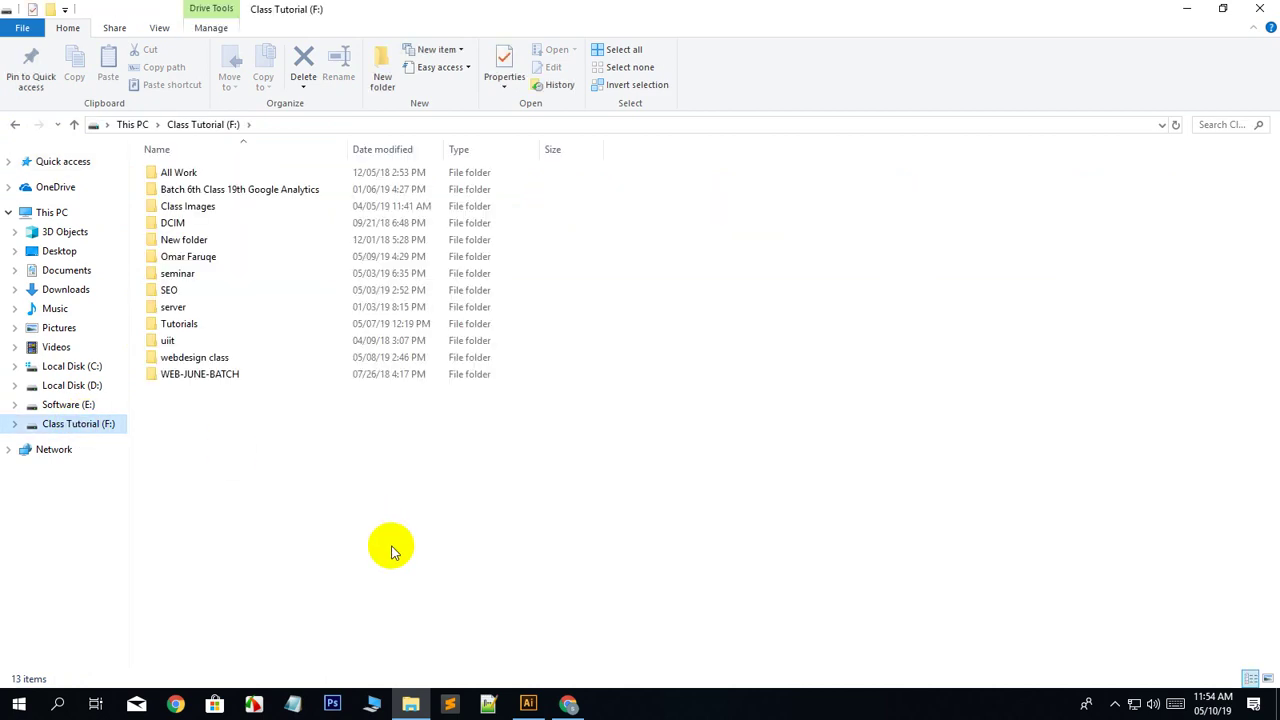
# Switch back to Illustrator and delete the empty second artboard beside the flyer.
pyautogui.click(529, 704)
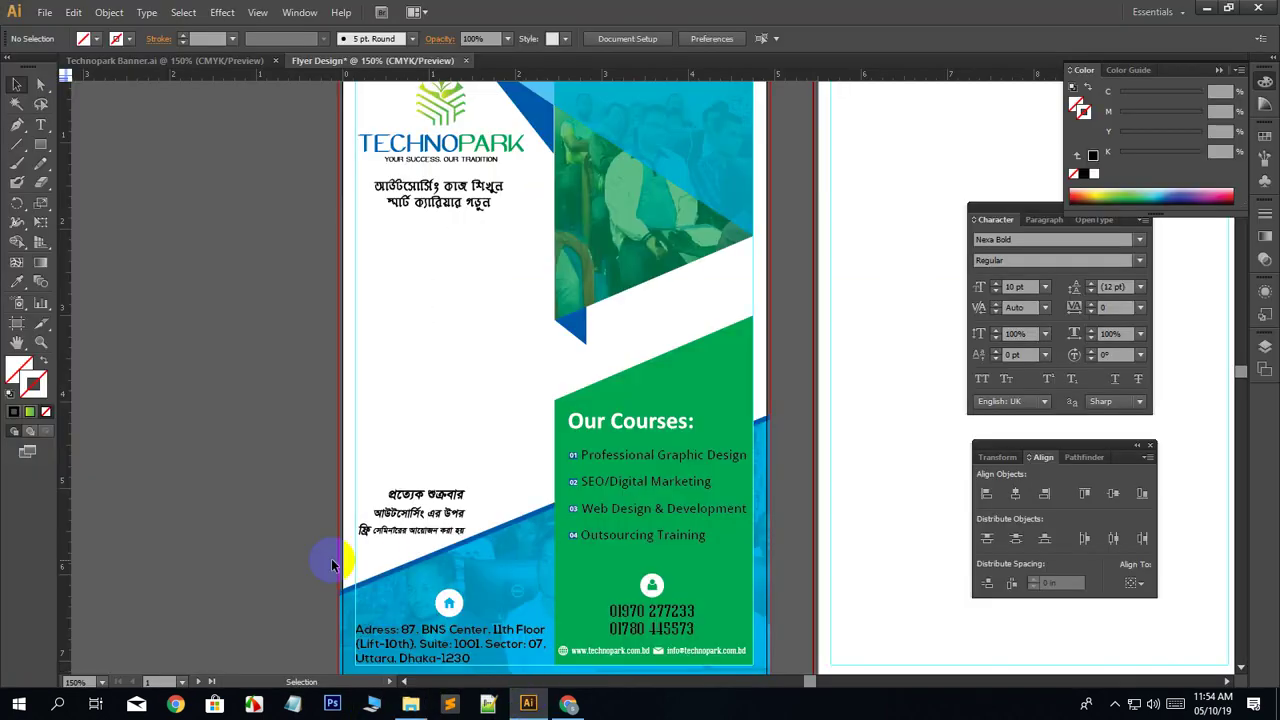
pyautogui.scroll(2, 371, 523)
pyautogui.scroll(-2, 371, 506)
pyautogui.scroll(-2, 378, 505)
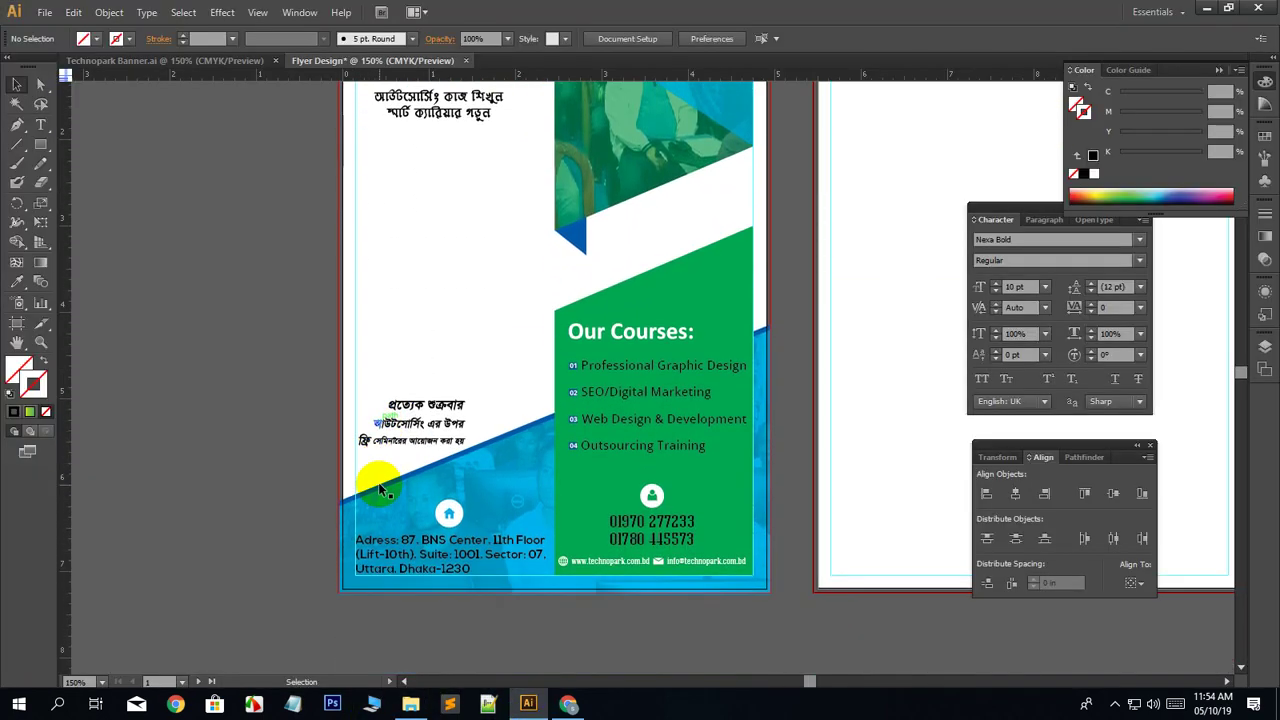
pyautogui.click(15, 322)
pyautogui.moveTo(857, 251); pyautogui.dragTo(463, 440)
pyautogui.click(836, 162)
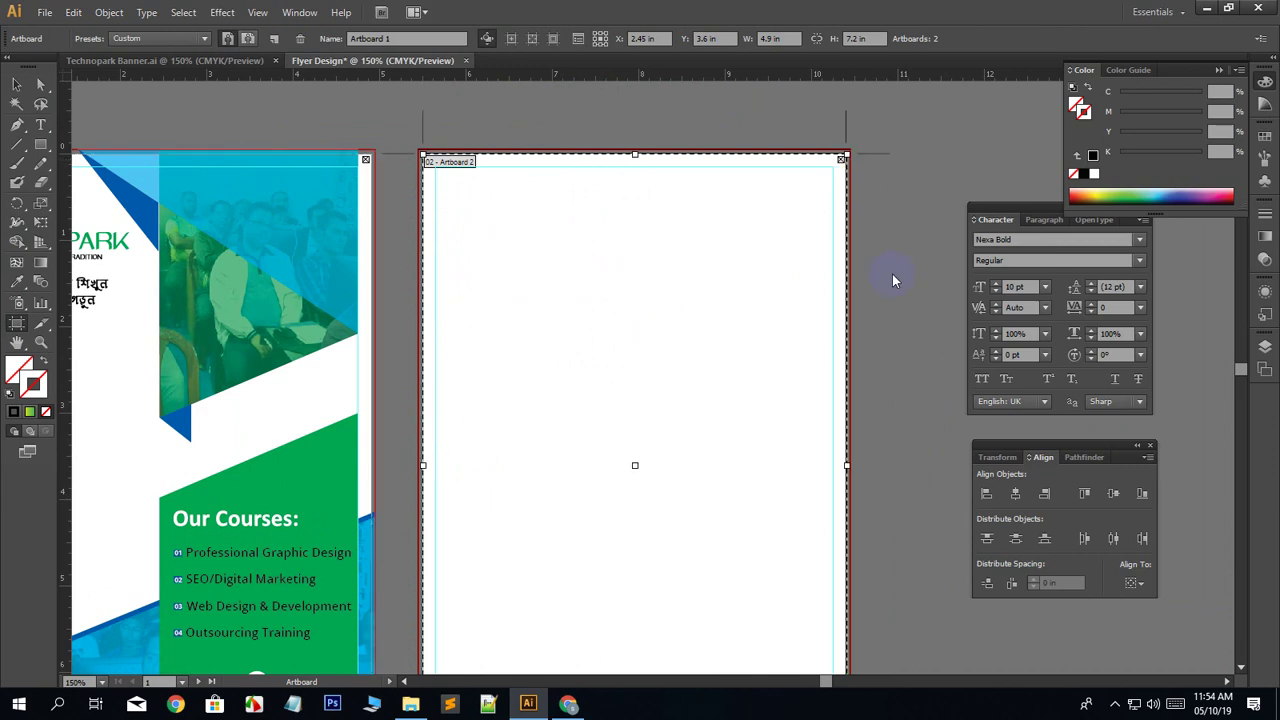
pyautogui.press('Delete')
# Delete the leftover frame paths and guide rectangle beside the flyer where the second artboard was.
pyautogui.click(16, 84)
pyautogui.click(561, 205)
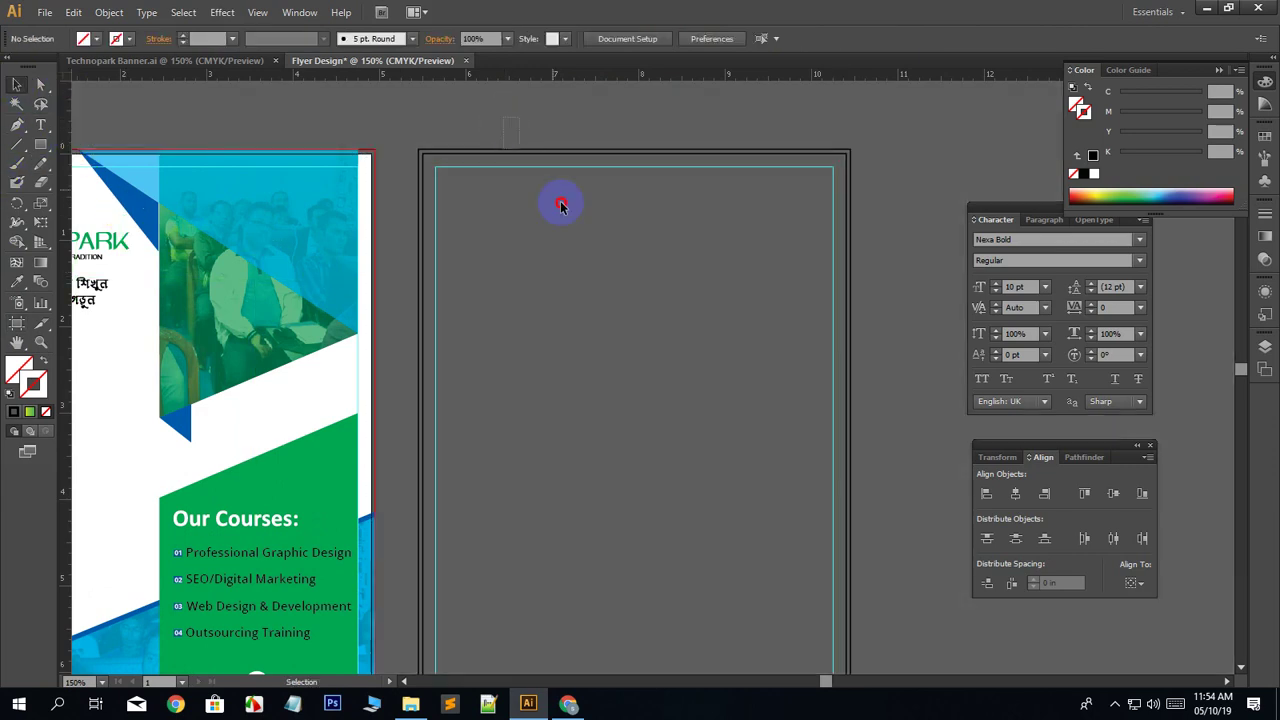
pyautogui.press('Delete')
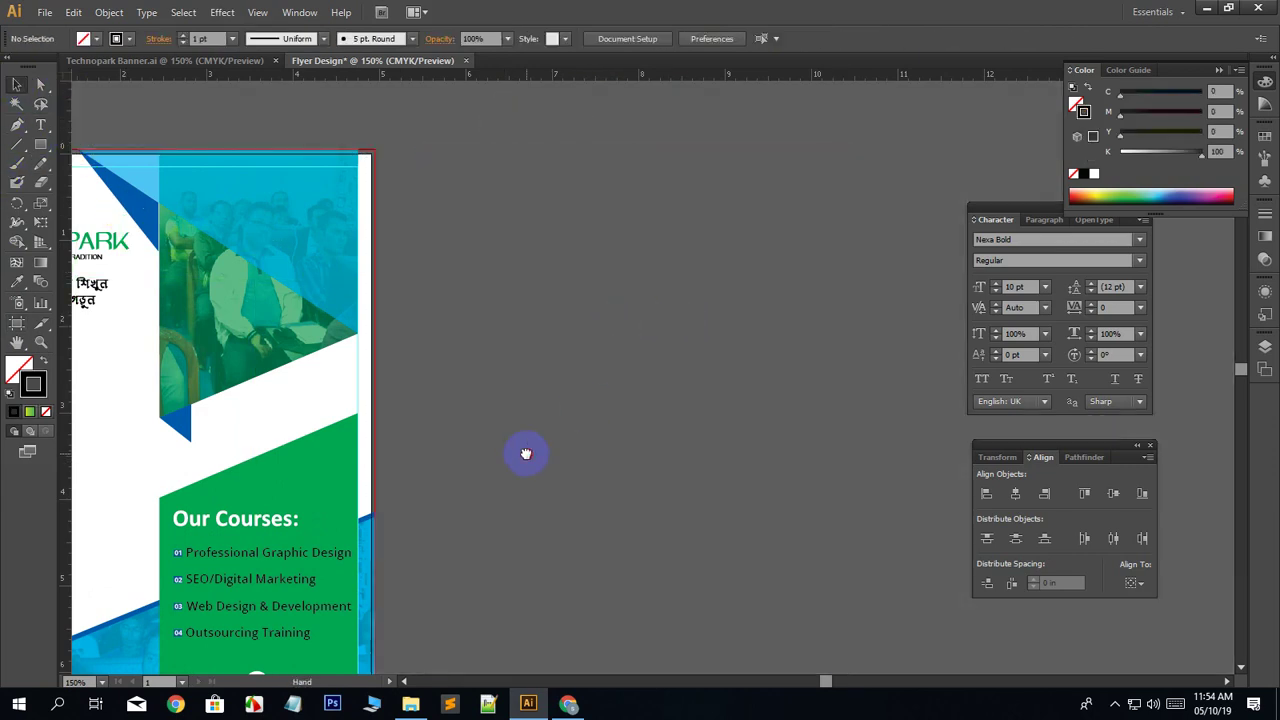
# Examine the flyer's course list, contact details and Bangla text up close, and check the overall layout.
pyautogui.moveTo(526, 454); pyautogui.dragTo(1041, 328)
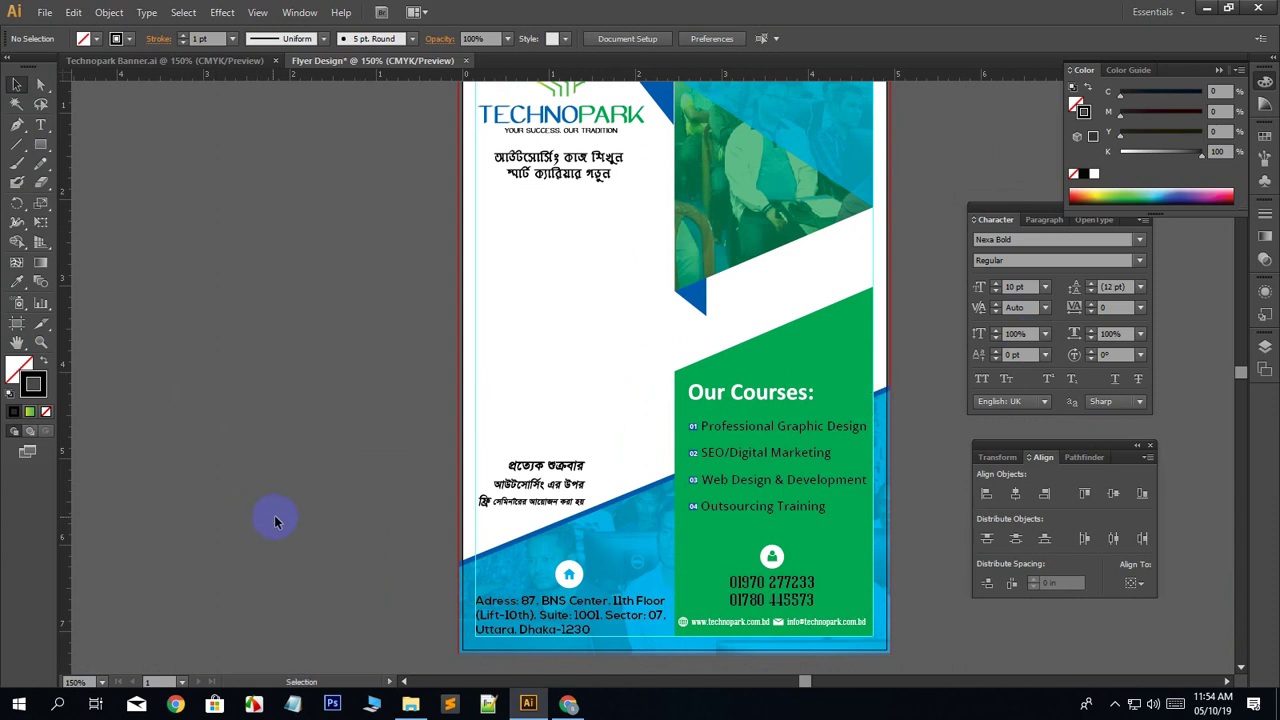
pyautogui.scroll(-2, 320, 514)
pyautogui.hscroll(3, 740, 514)
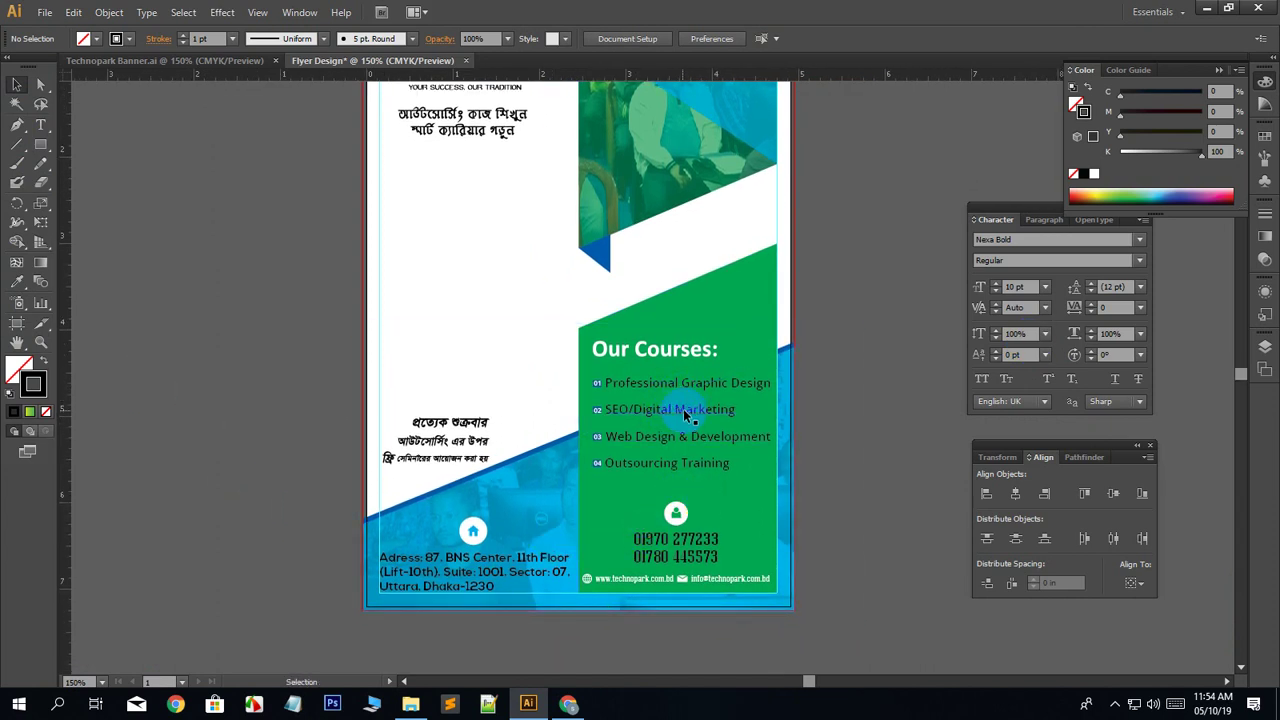
pyautogui.click(706, 473)
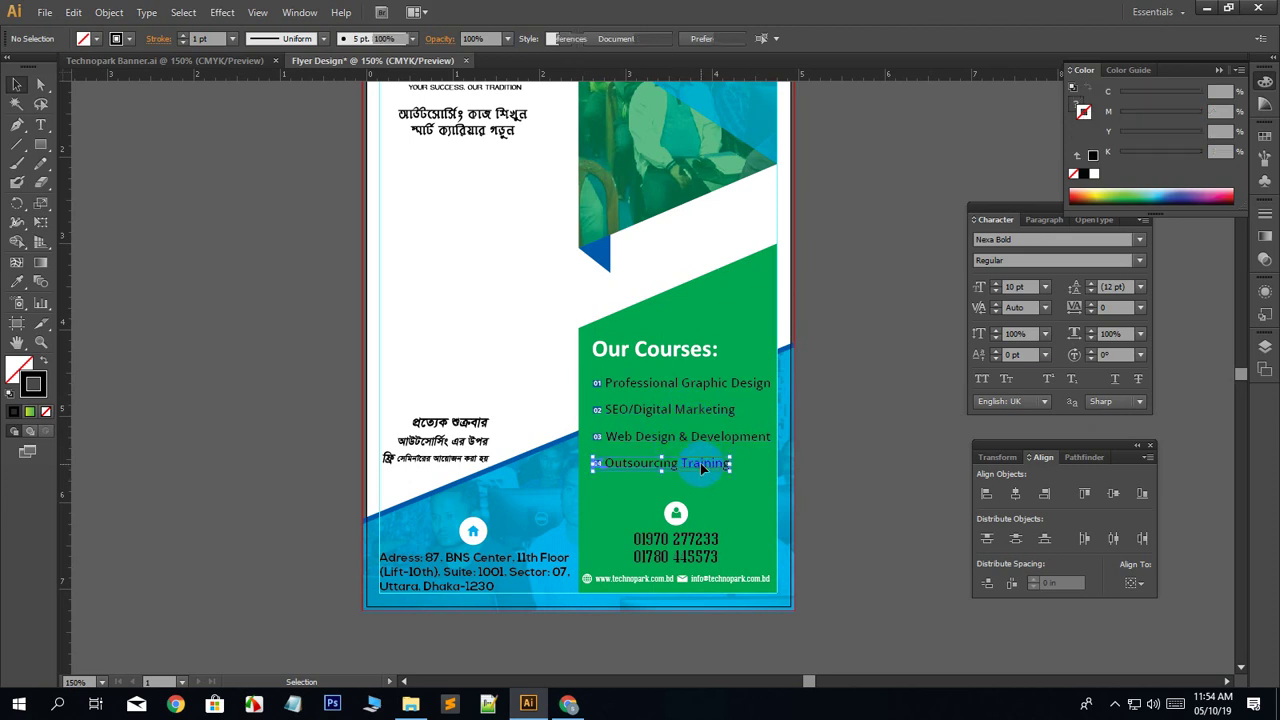
pyautogui.click(835, 485)
pyautogui.hotkey('ctrl', '=')
pyautogui.hotkey('ctrl', '=')
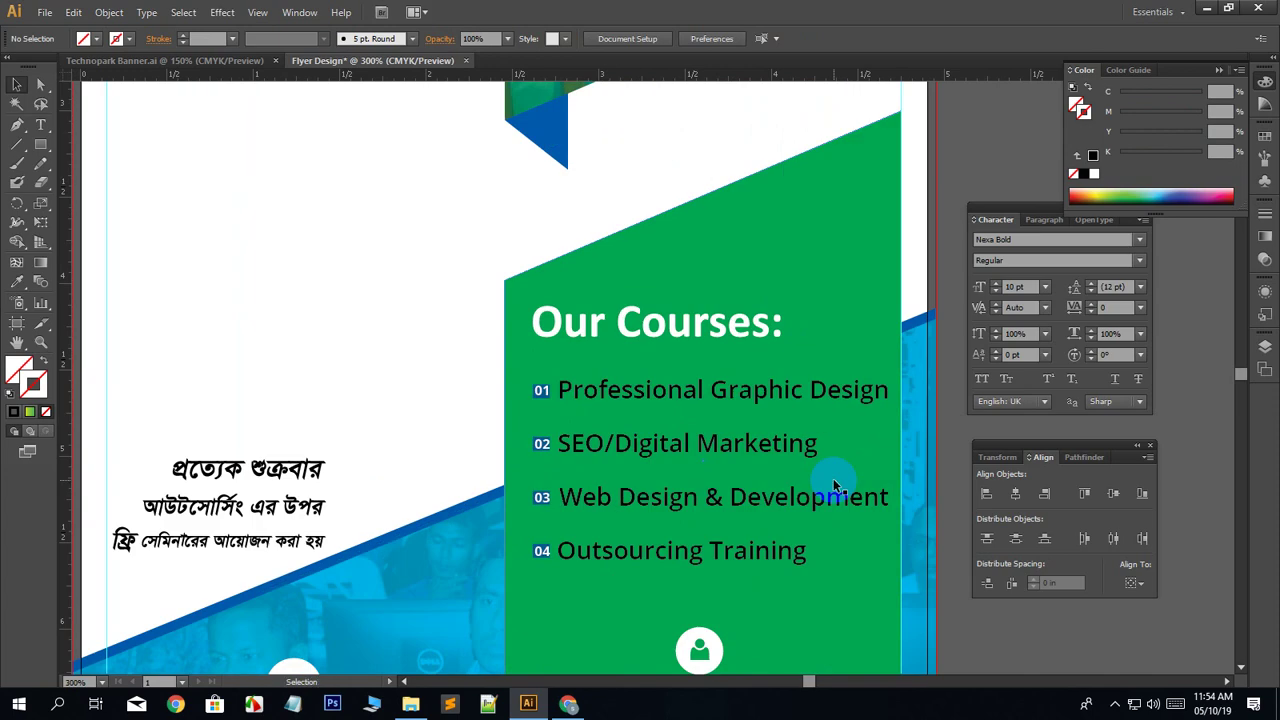
pyautogui.press('space')
pyautogui.moveTo(727, 527); pyautogui.dragTo(726, 380)
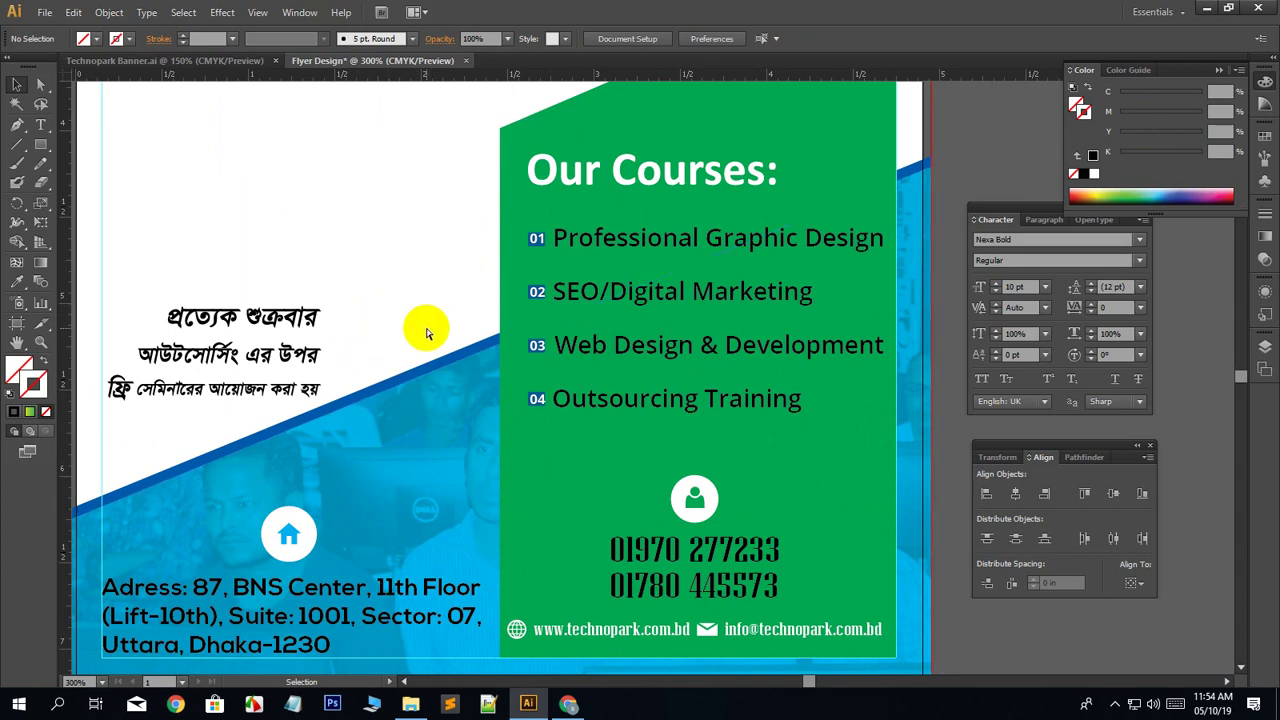
pyautogui.hotkey('ctrl', '-')
pyautogui.hotkey('ctrl', '-')
pyautogui.hotkey('ctrl', '-')
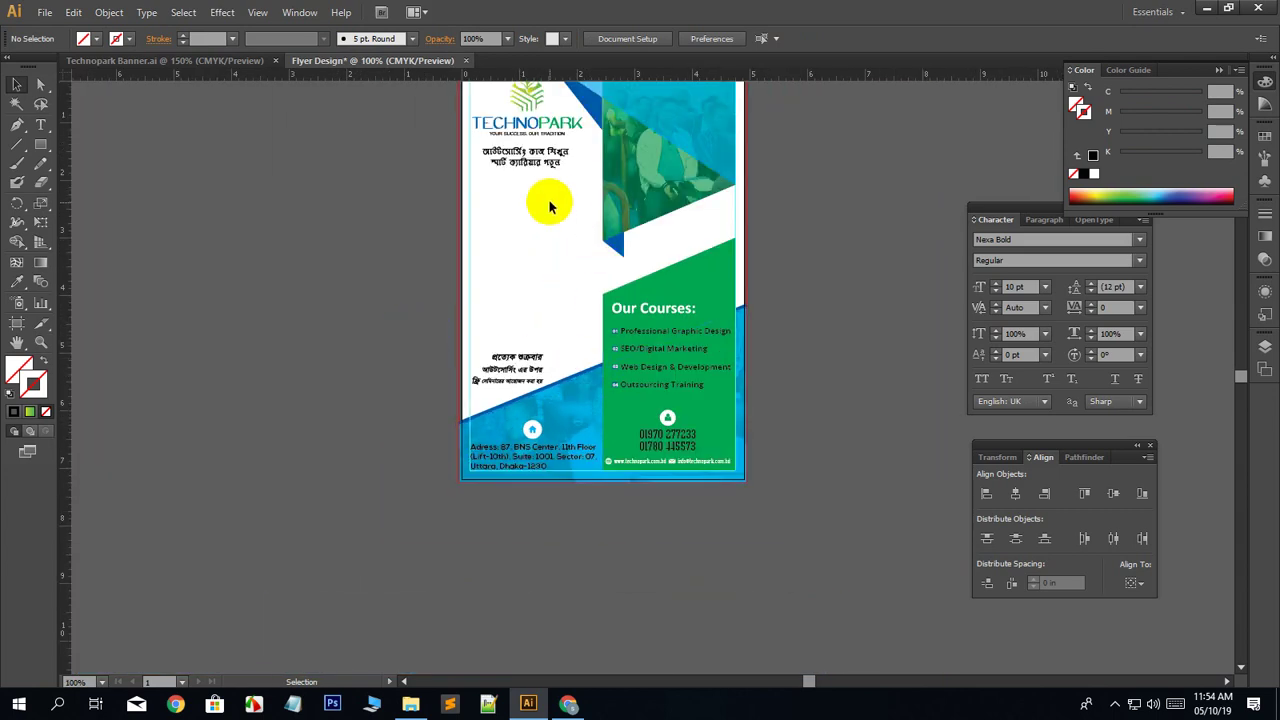
pyautogui.scroll(3, 551, 316)
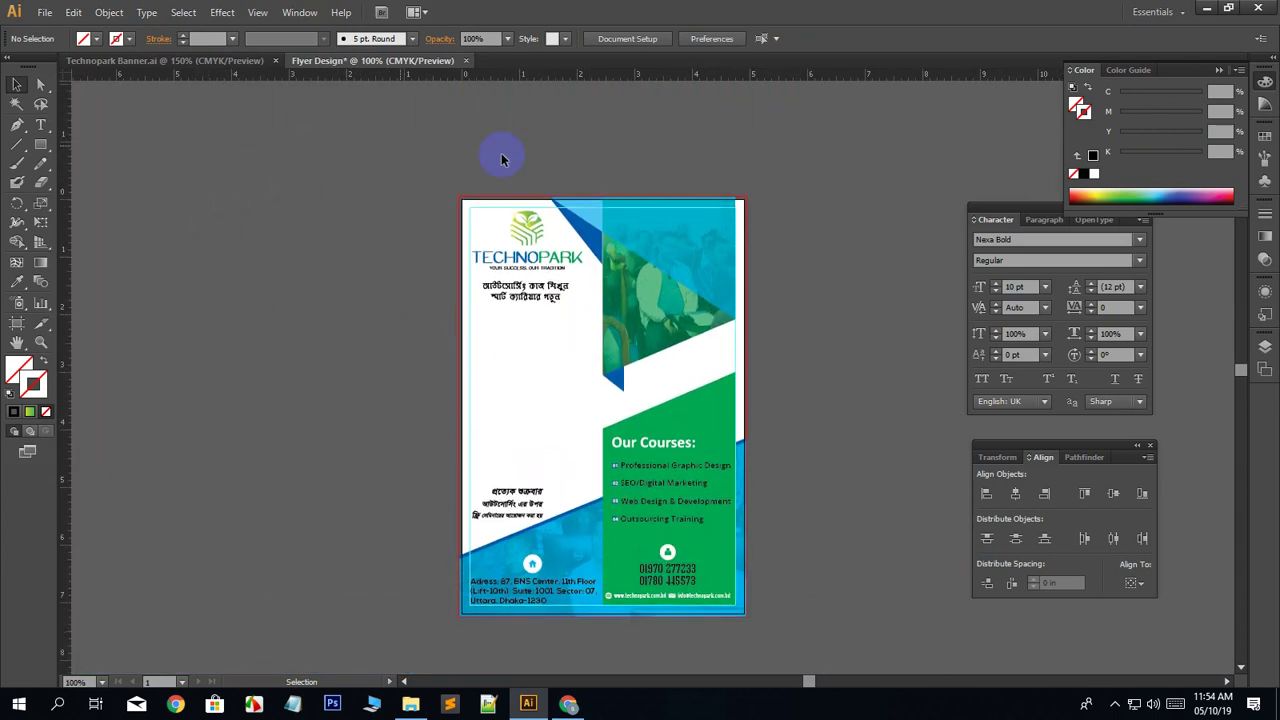
pyautogui.scroll(-1, 277, 463)
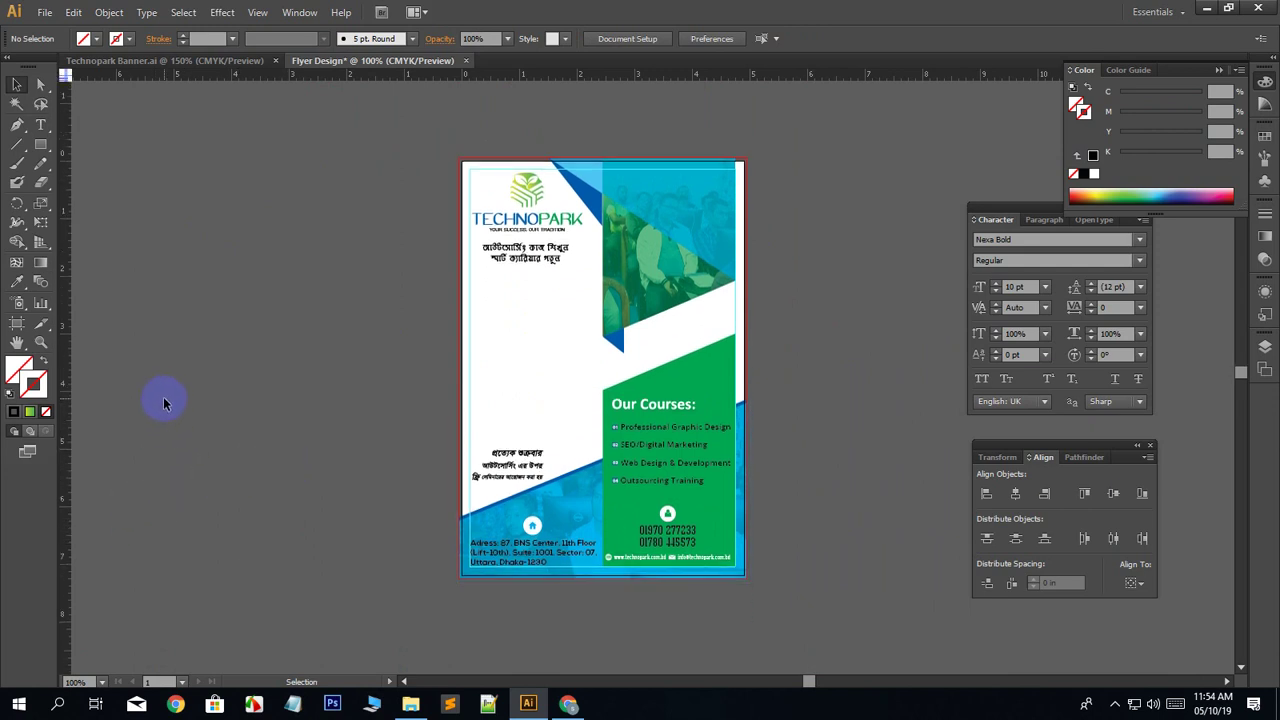
# Start saving the flyer and choose the Tutorials\Group GD FS-01 folder on the Class Tutorial (F:) drive as its location.
pyautogui.click(45, 12)
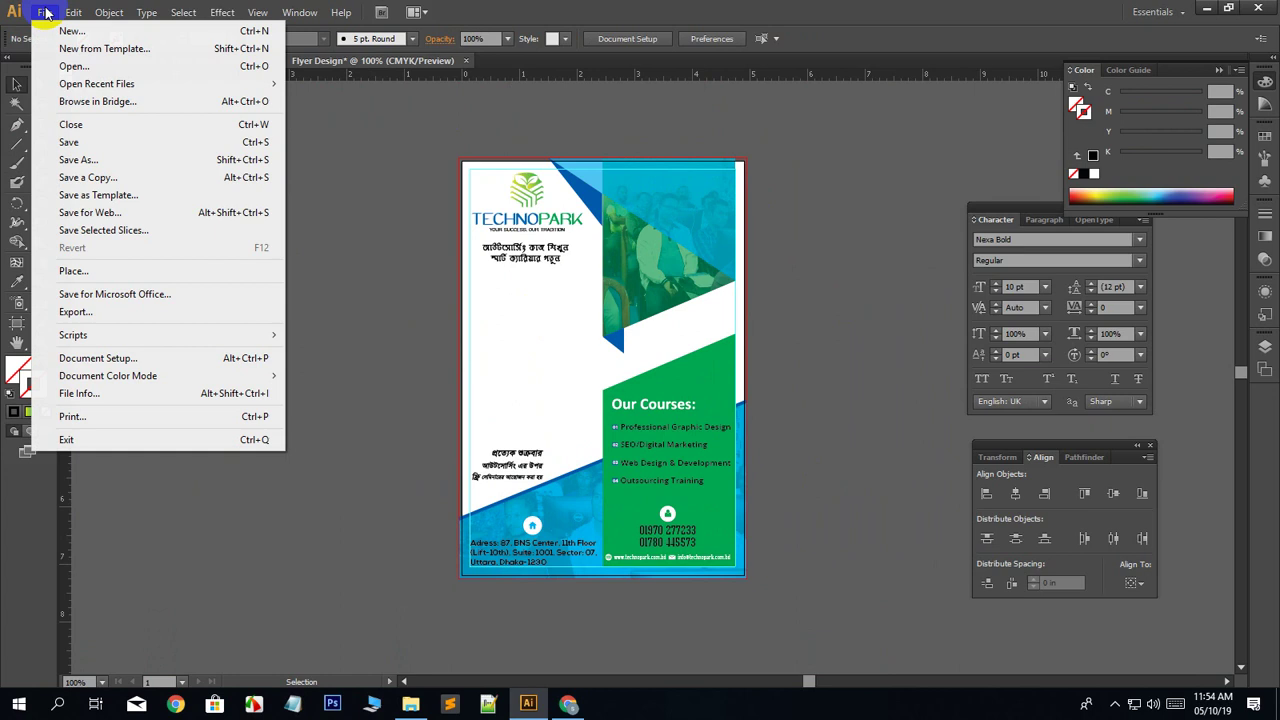
pyautogui.click(100, 142)
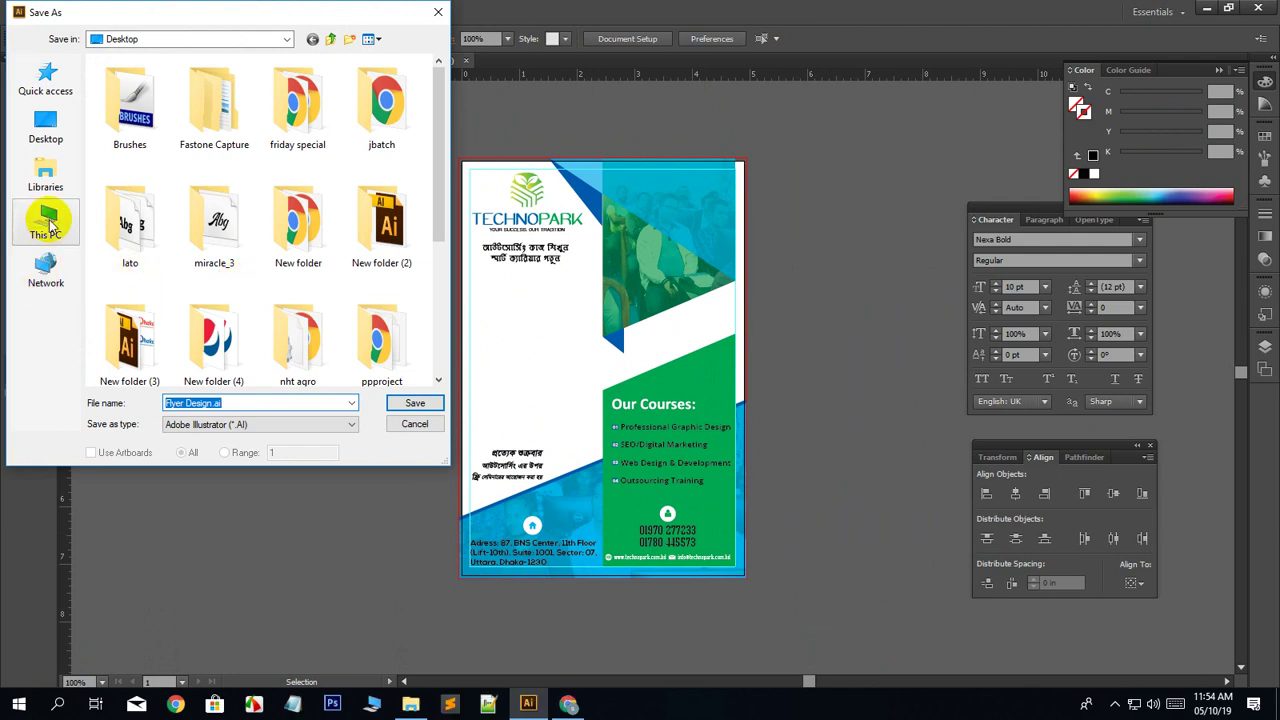
pyautogui.click(48, 218)
pyautogui.scroll(-5, 212, 268)
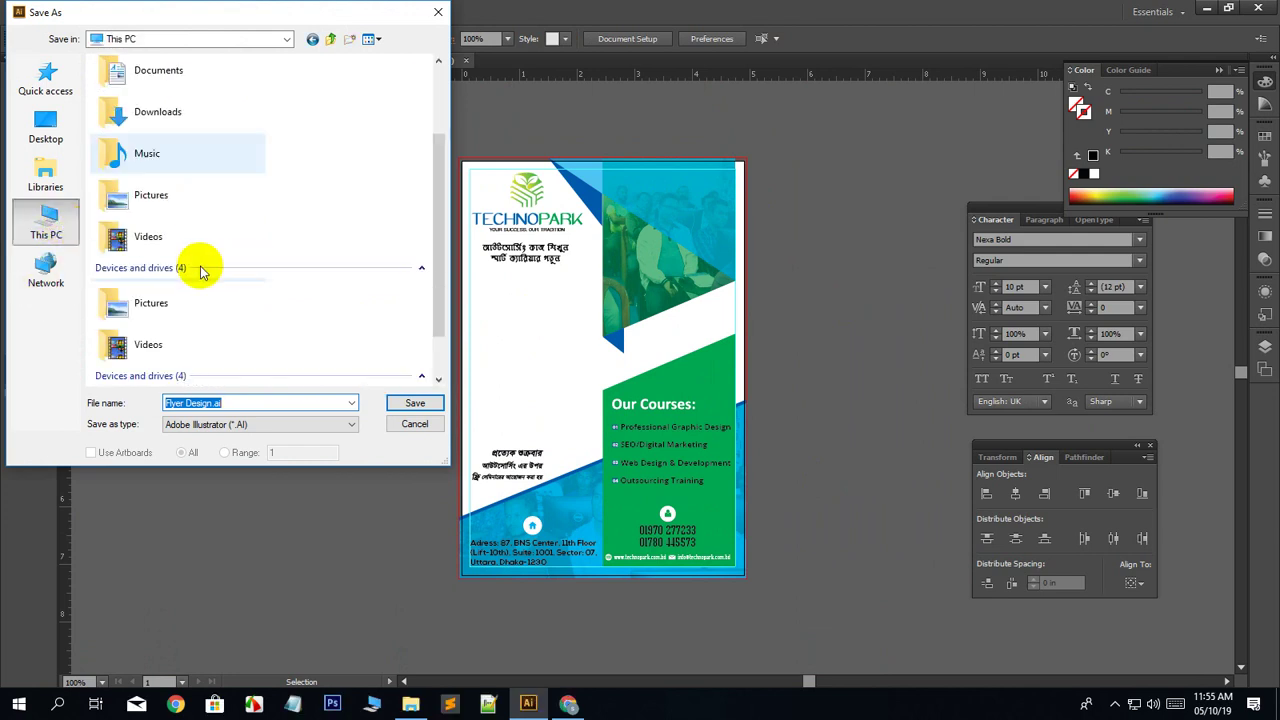
pyautogui.doubleClick(163, 366)
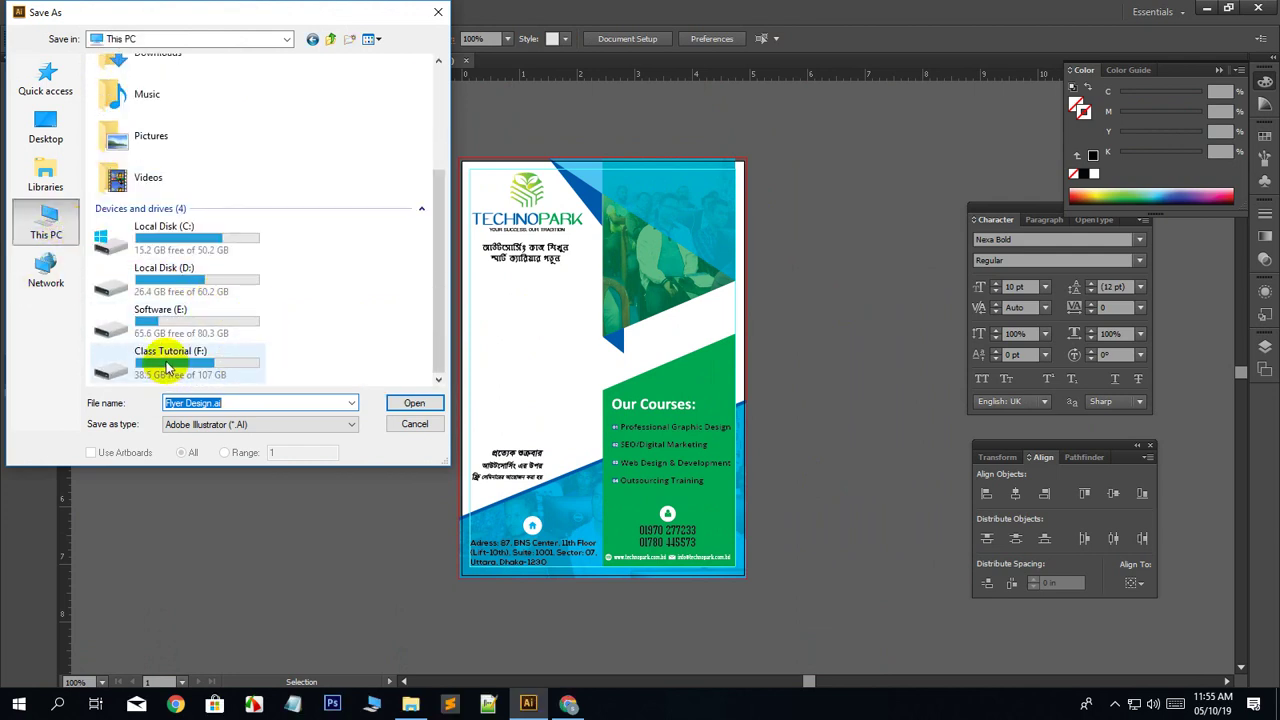
pyautogui.click(145, 220)
pyautogui.doubleClick(145, 220)
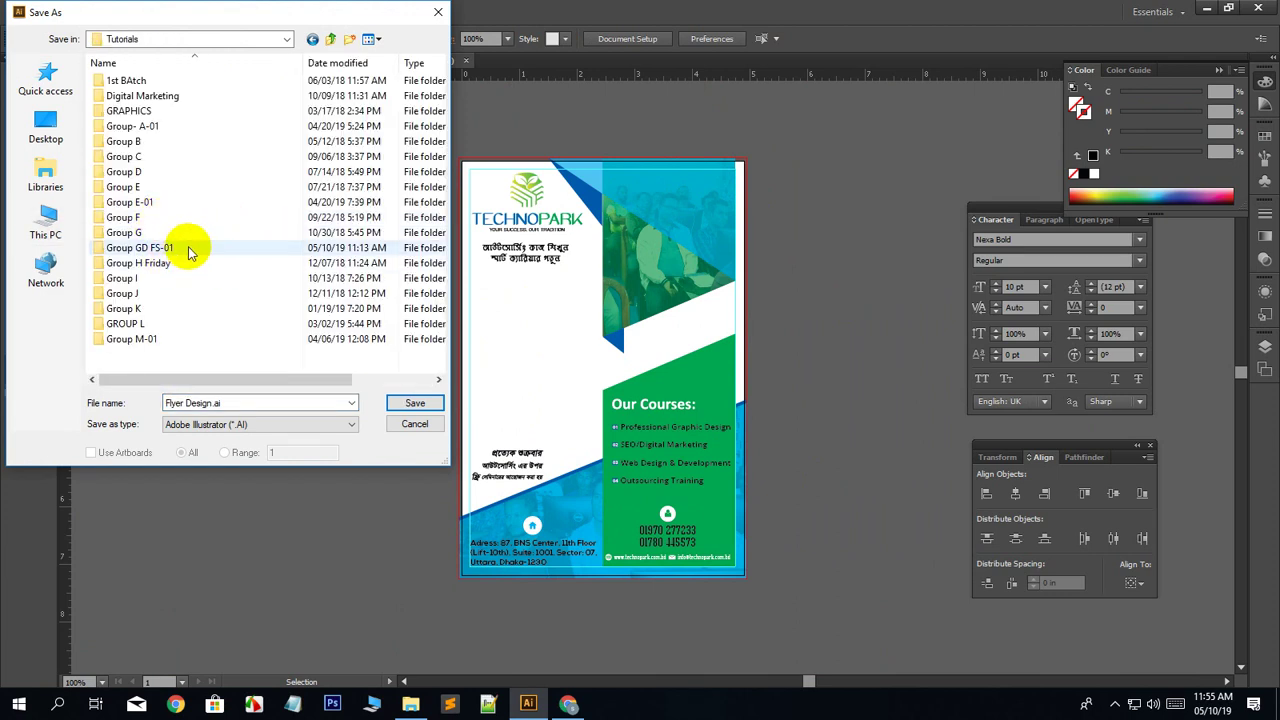
pyautogui.doubleClick(190, 249)
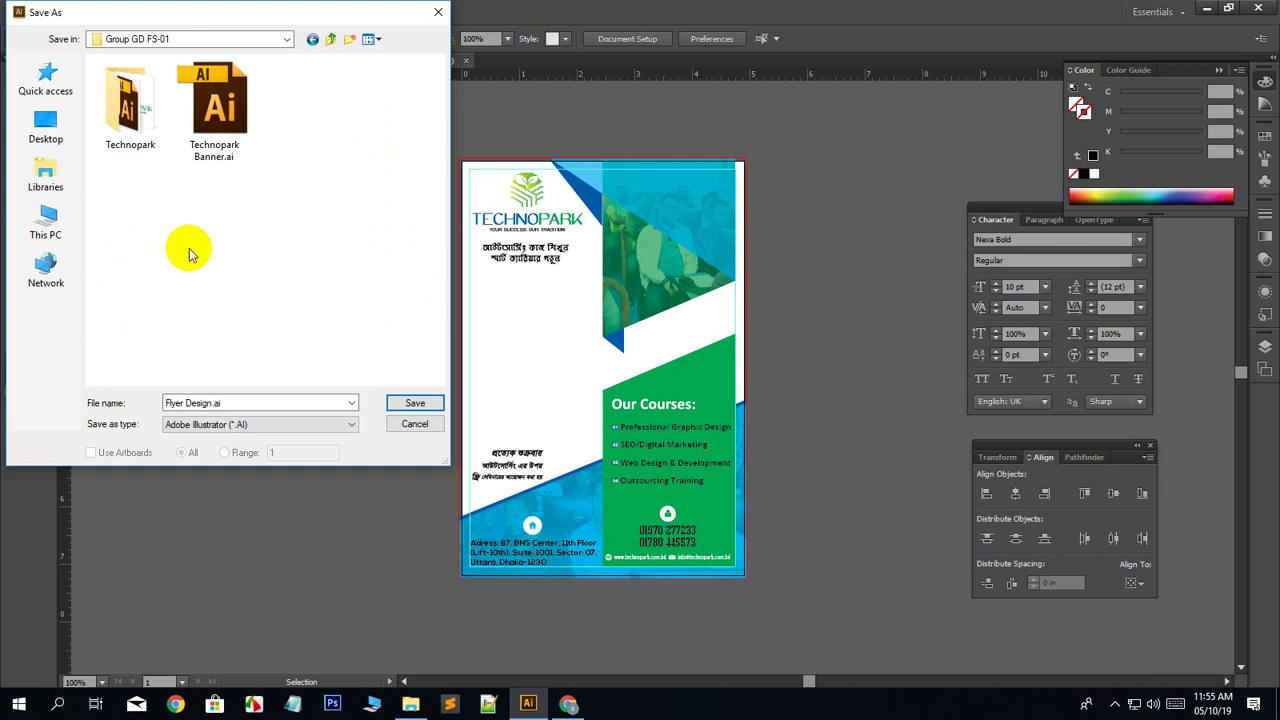
# Name the file Technopark Flyer.ai and save it as an Illustrator CS6 document with the default options.
pyautogui.click(218, 135)
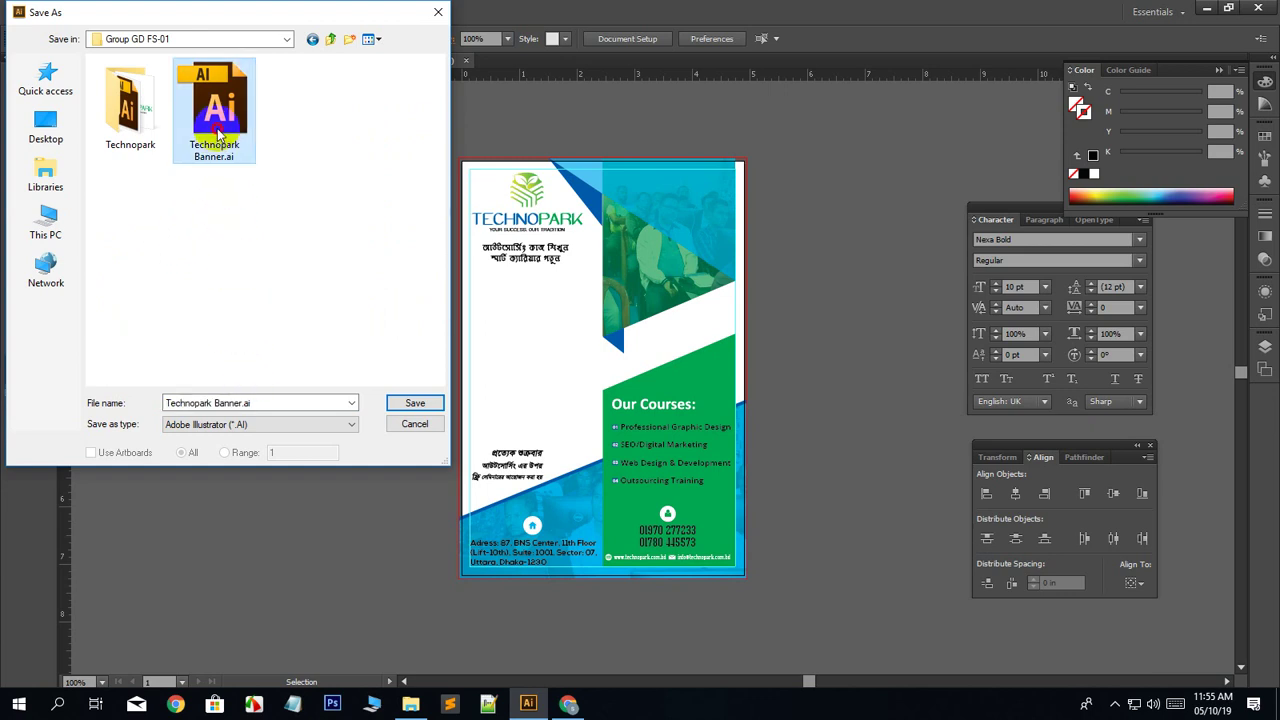
pyautogui.click(215, 403)
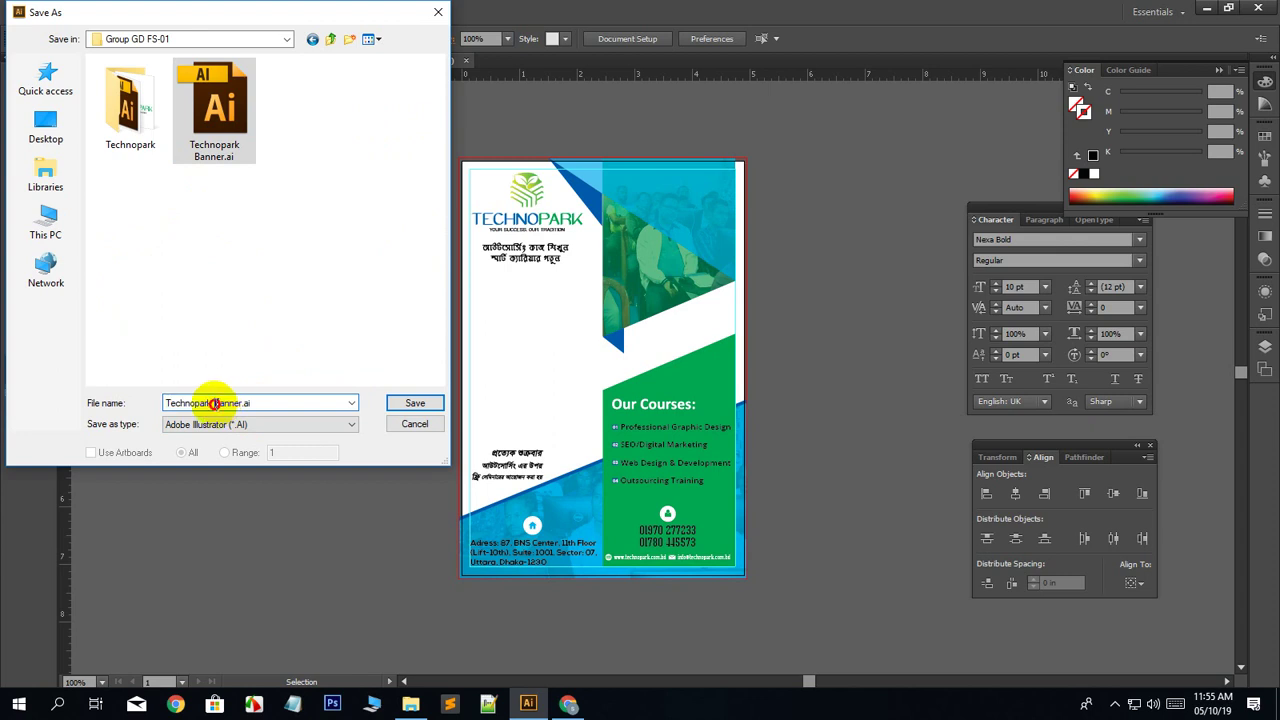
pyautogui.moveTo(213, 403); pyautogui.dragTo(232, 403)
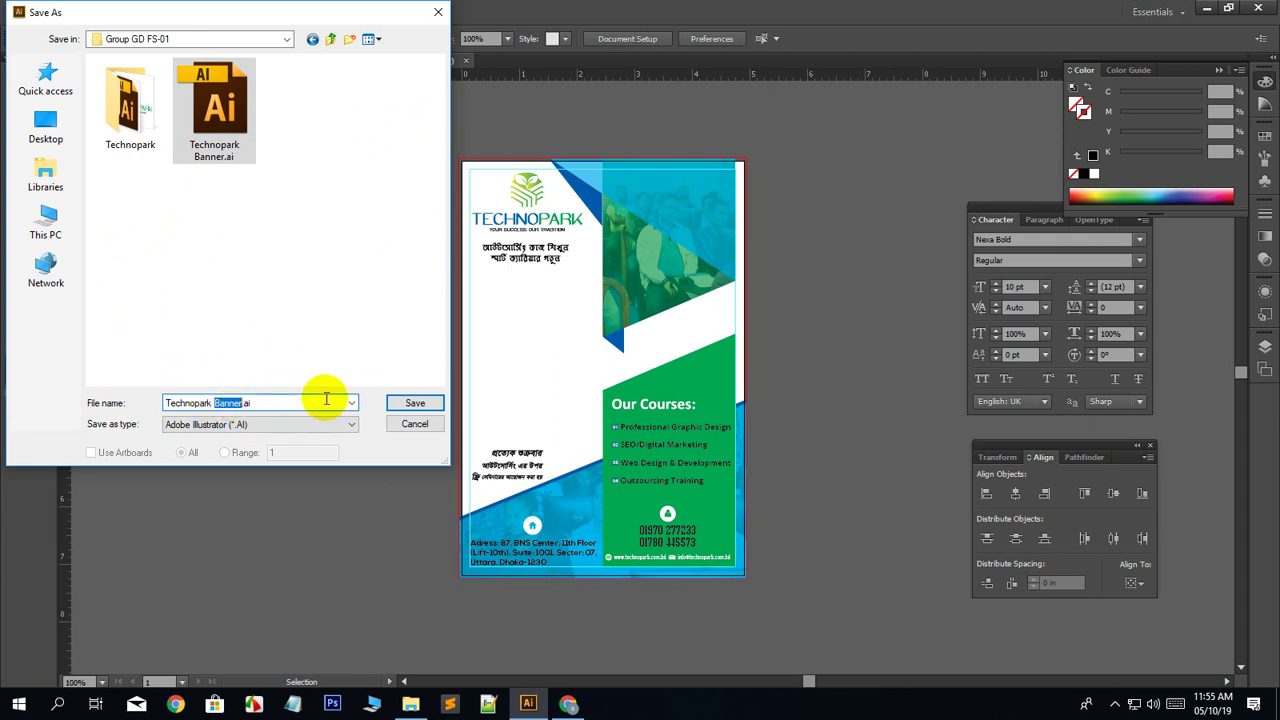
pyautogui.write('Flyer')
pyautogui.click(414, 403)
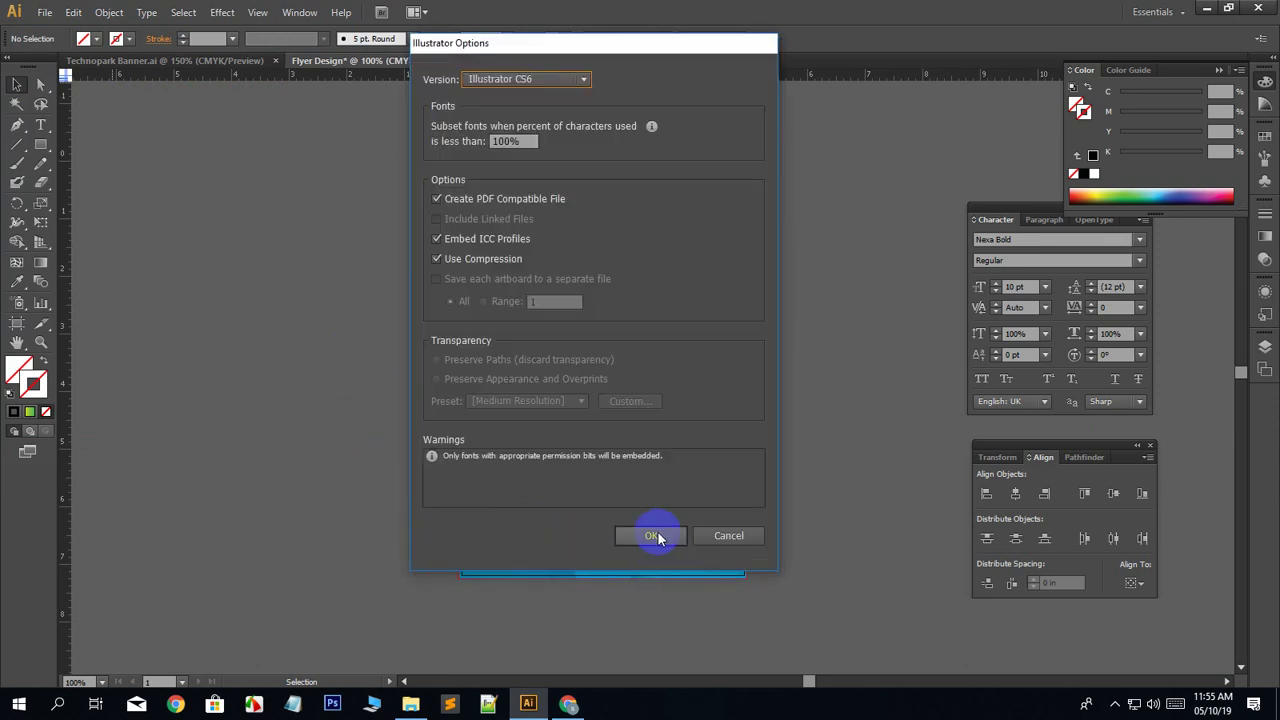
pyautogui.click(652, 536)
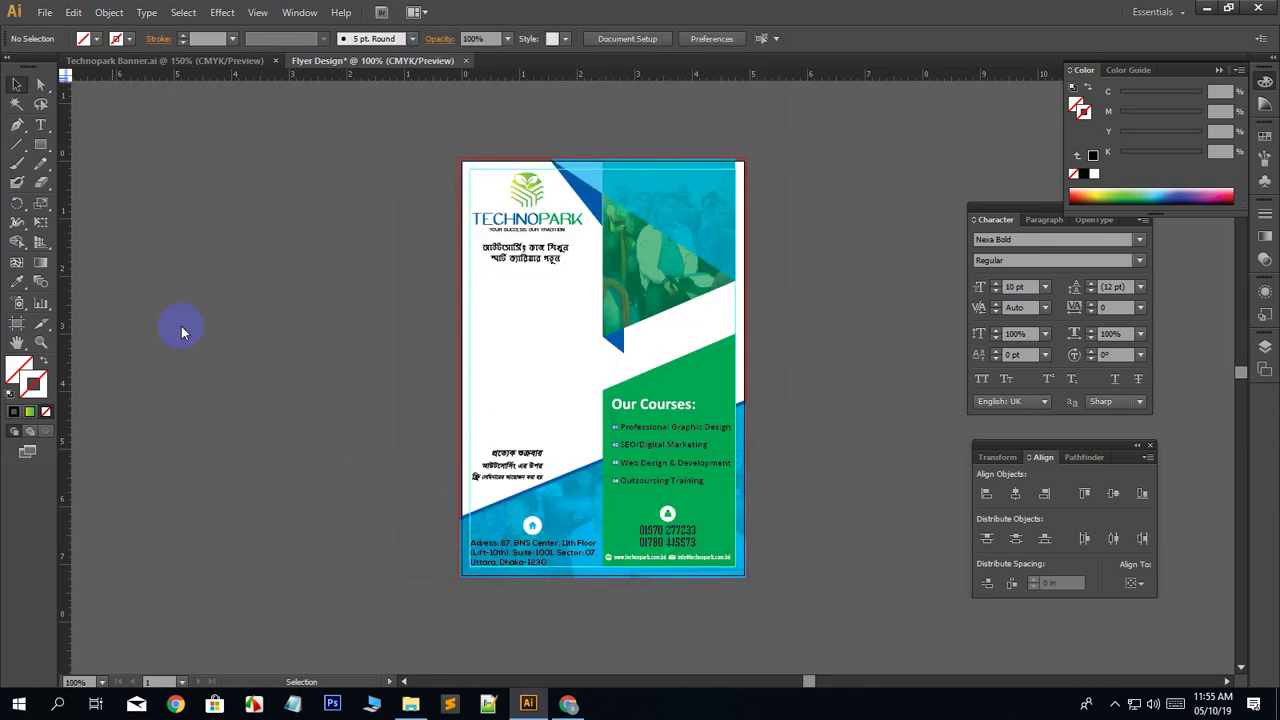